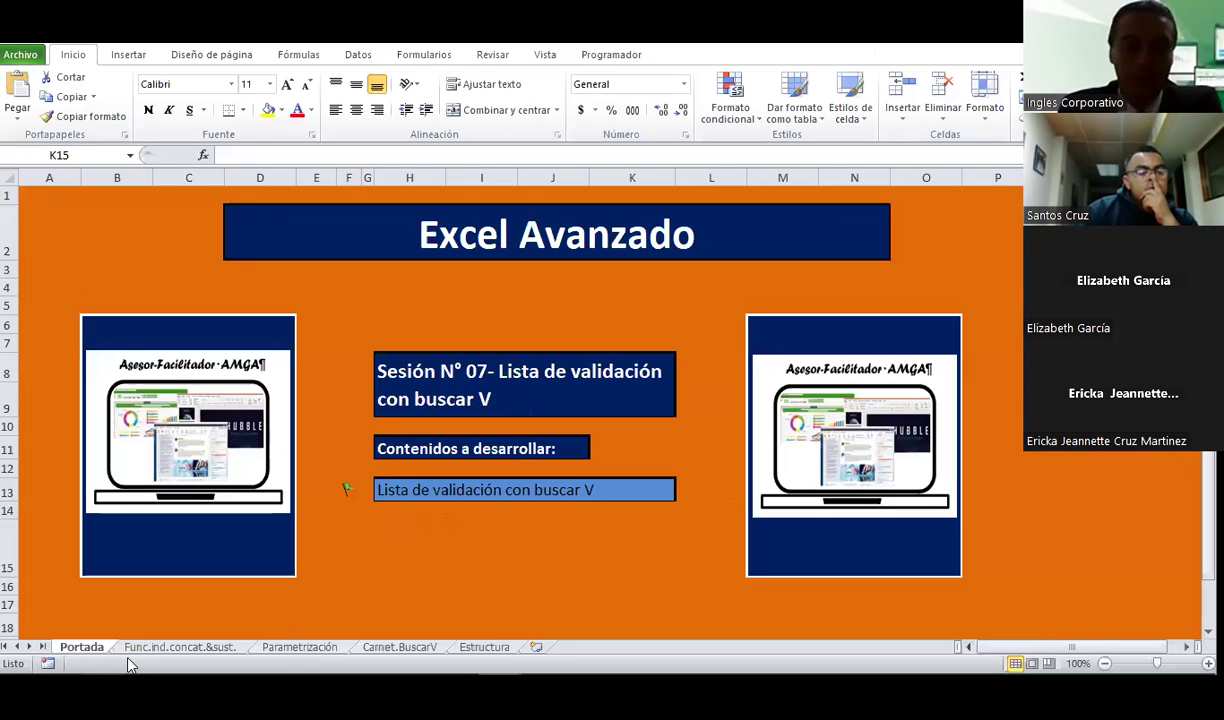
# Step: Open the Func.ind.concat.&sust. sheet and read the Objetivo text in cell B4
pyautogui.click(129, 652)
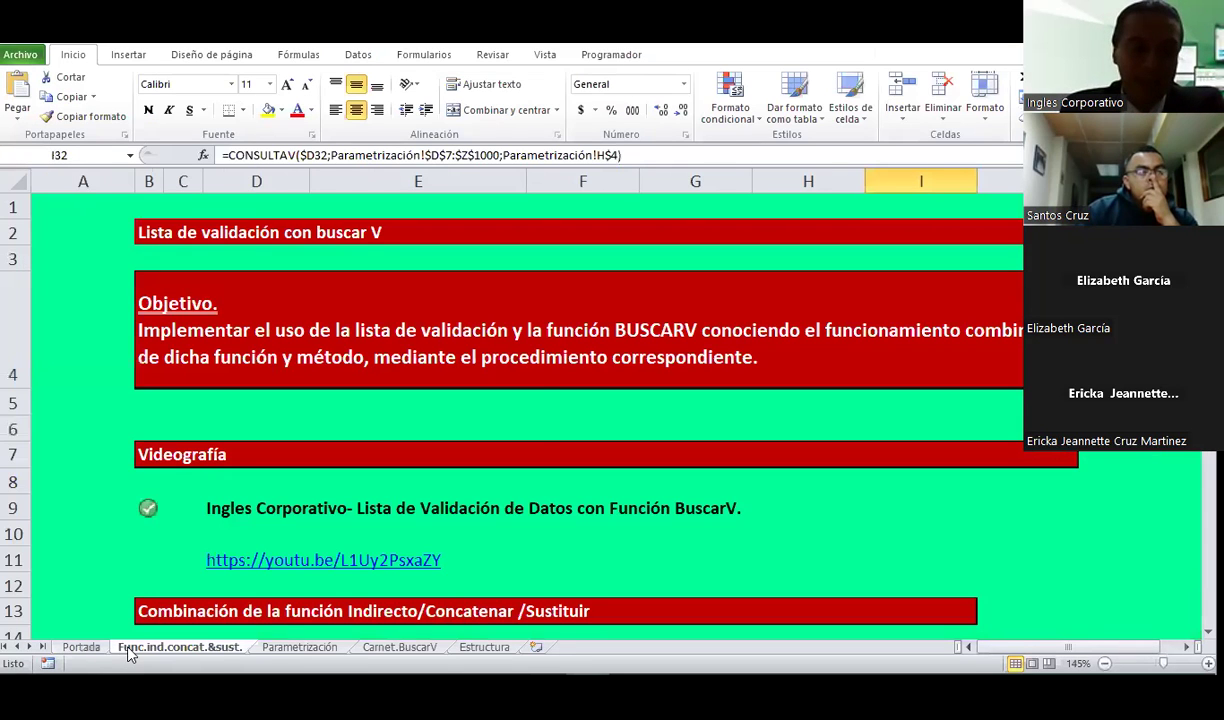
pyautogui.click(508, 343)
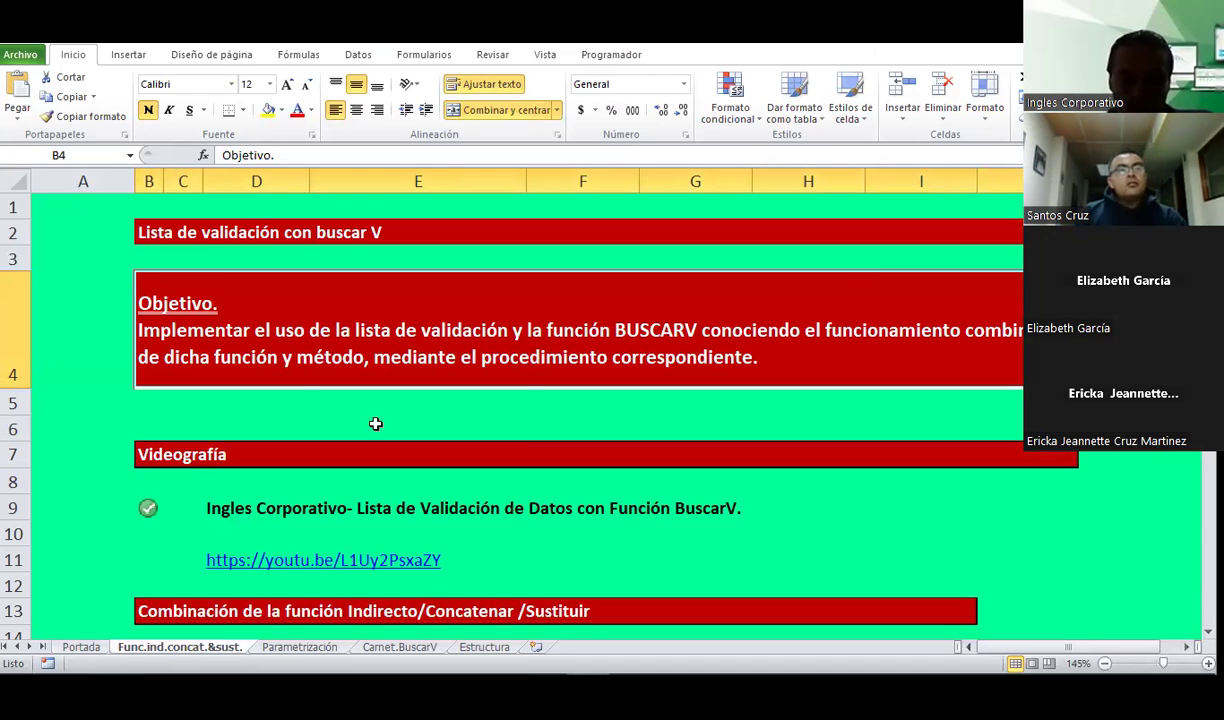
pyautogui.click(490, 400)
# Step: Scroll down to the Consulta por código de producto tables and inspect F24's INDIRECTO formula
pyautogui.scroll(-1, 630, 378)
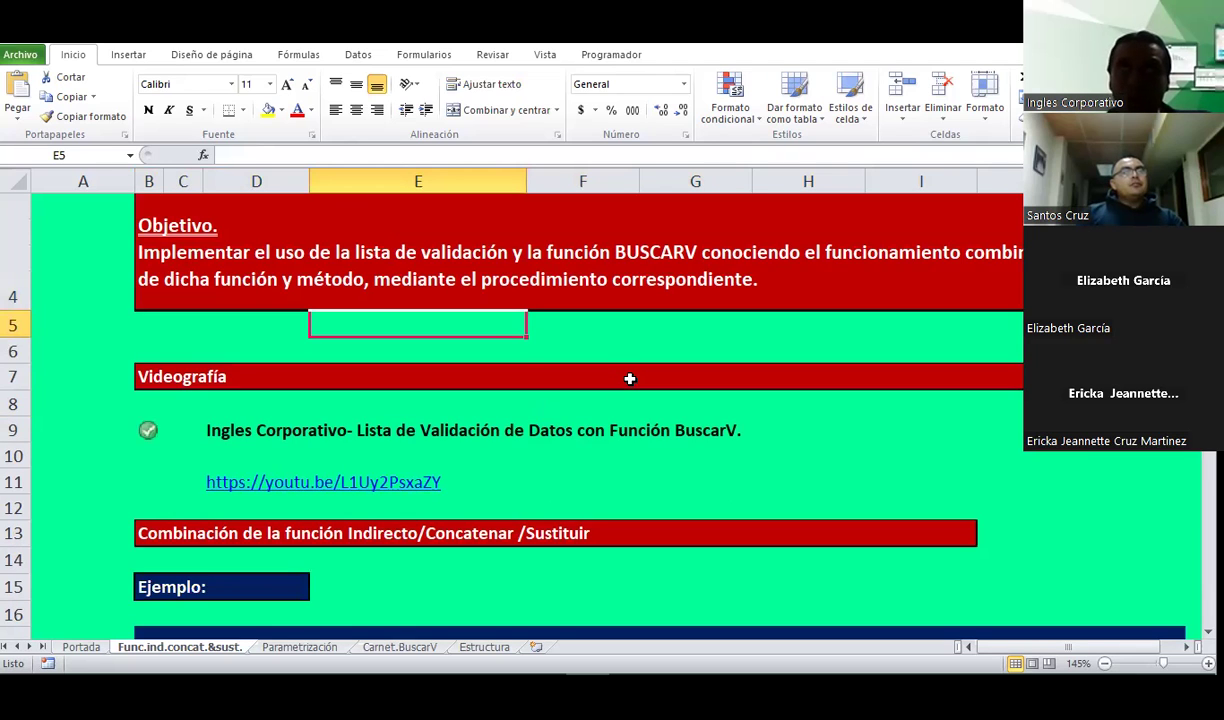
pyautogui.scroll(-1, 630, 378)
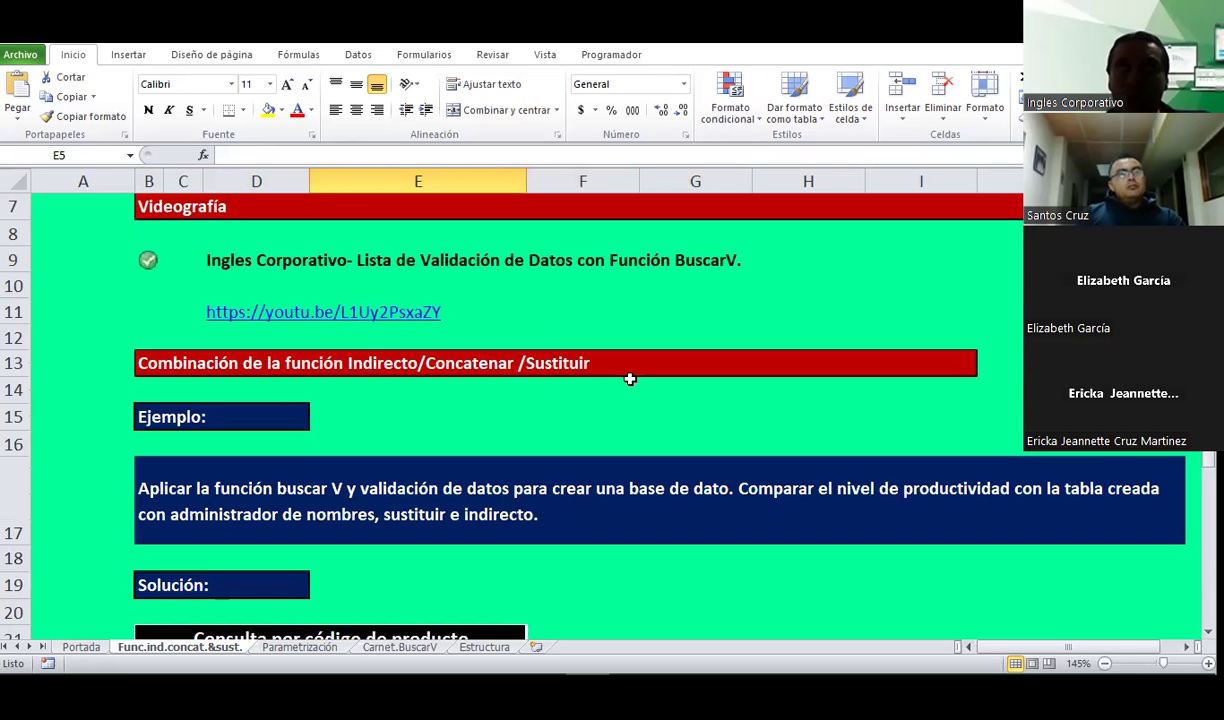
pyautogui.scroll(-1, 630, 378)
pyautogui.scroll(-1, 630, 378)
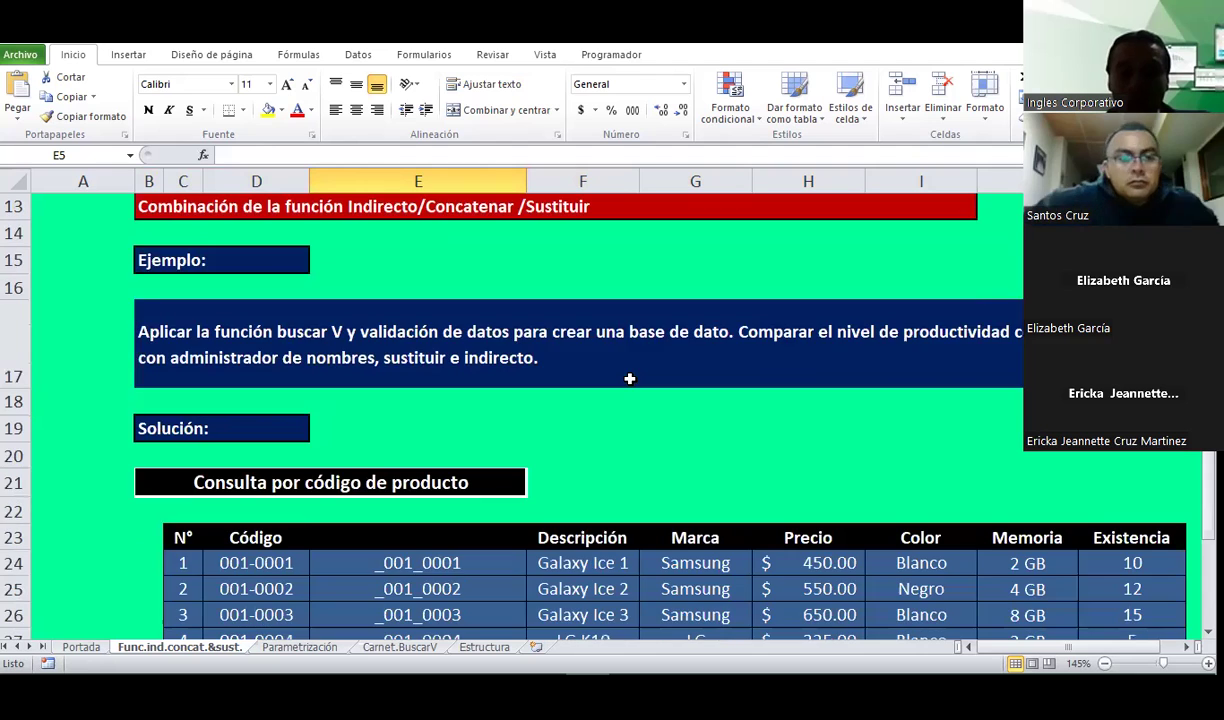
pyautogui.scroll(-2, 630, 378)
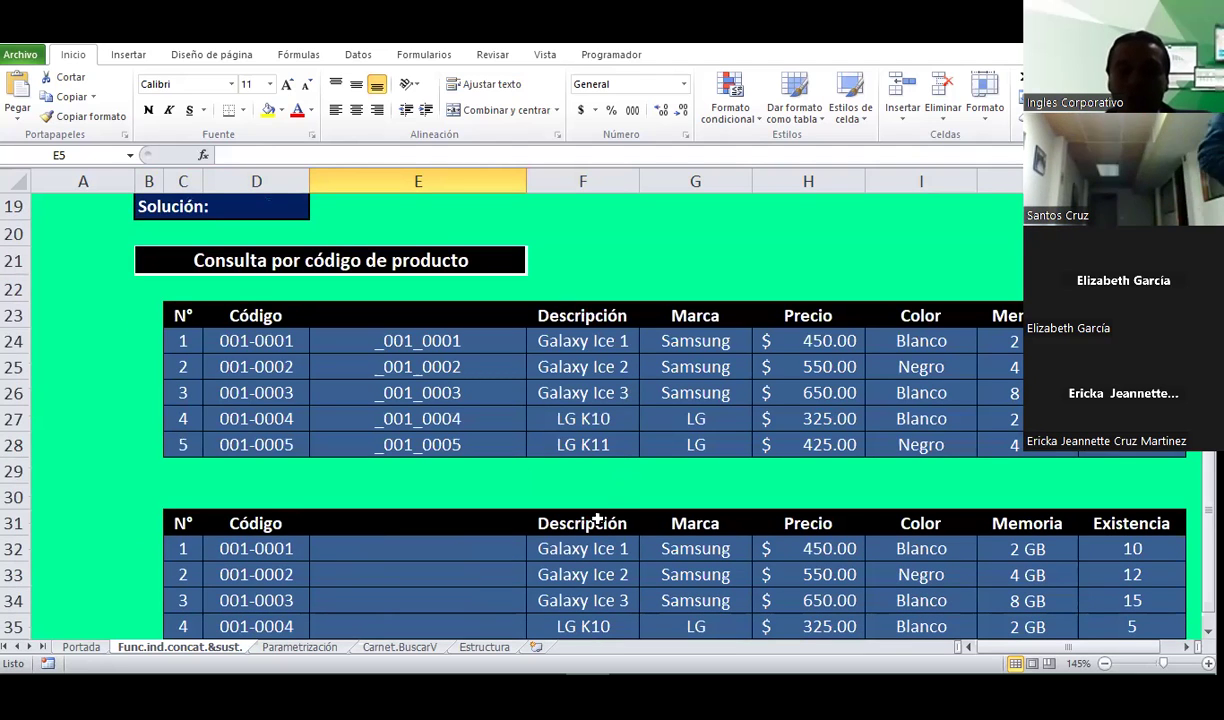
pyautogui.click(583, 341)
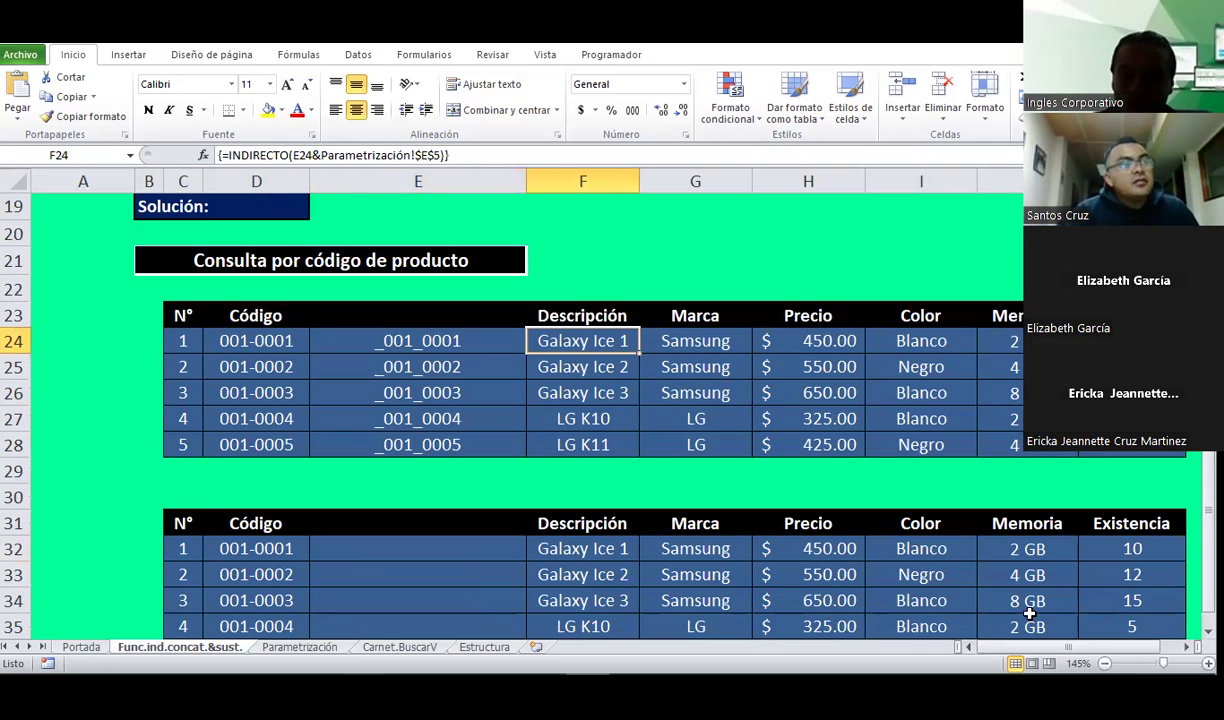
# Step: Review the upper table's INDIRECTO formulas in G24, I24 and across F24:J28
pyautogui.moveTo(960, 646); pyautogui.dragTo(798, 648)
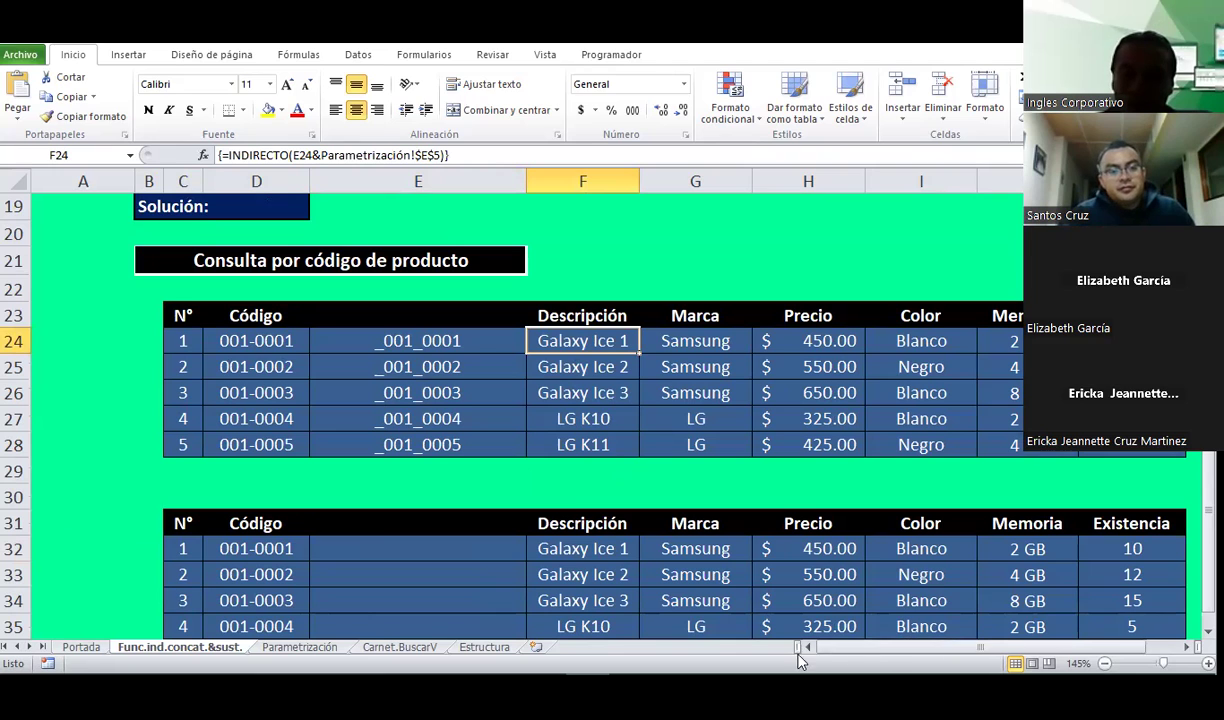
pyautogui.moveTo(873, 656); pyautogui.dragTo(980, 657)
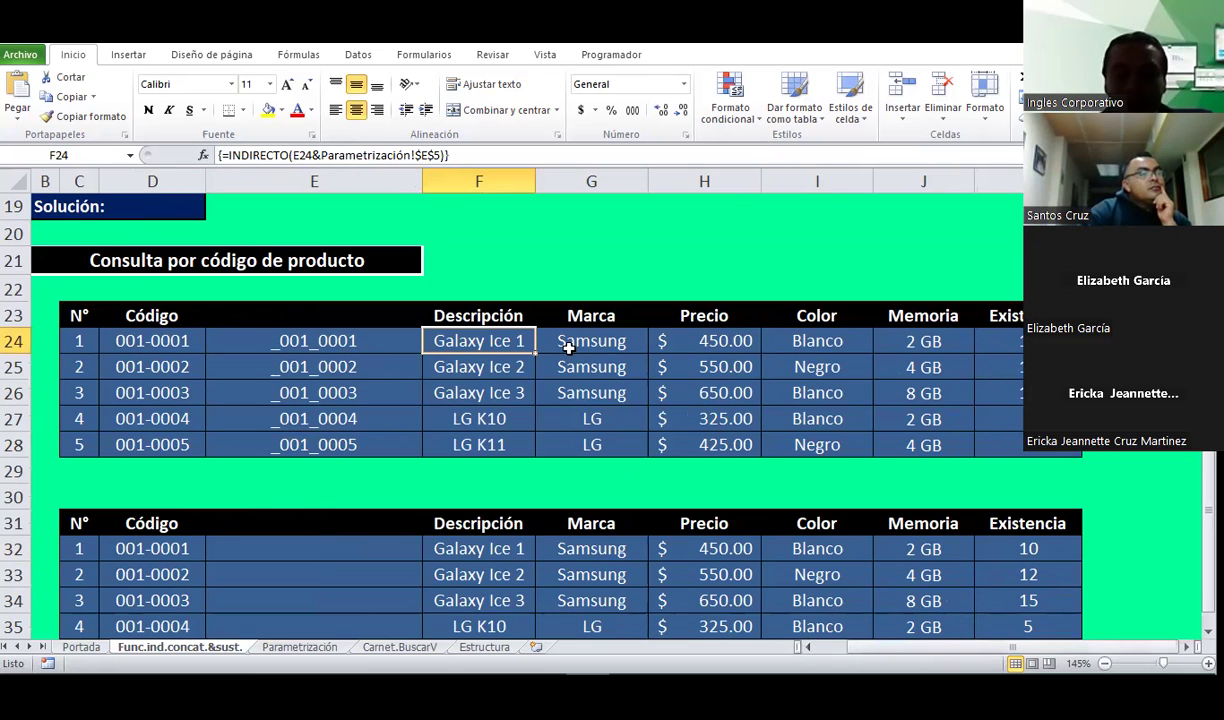
pyautogui.press('Right')
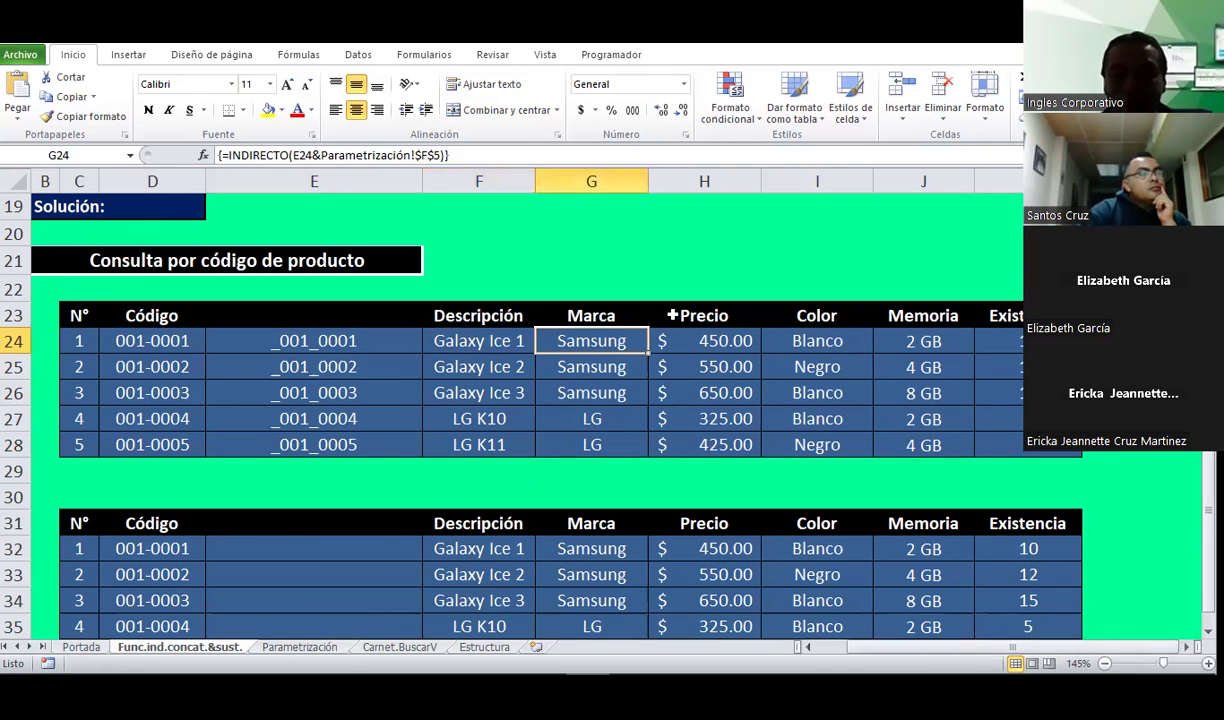
pyautogui.click(848, 339)
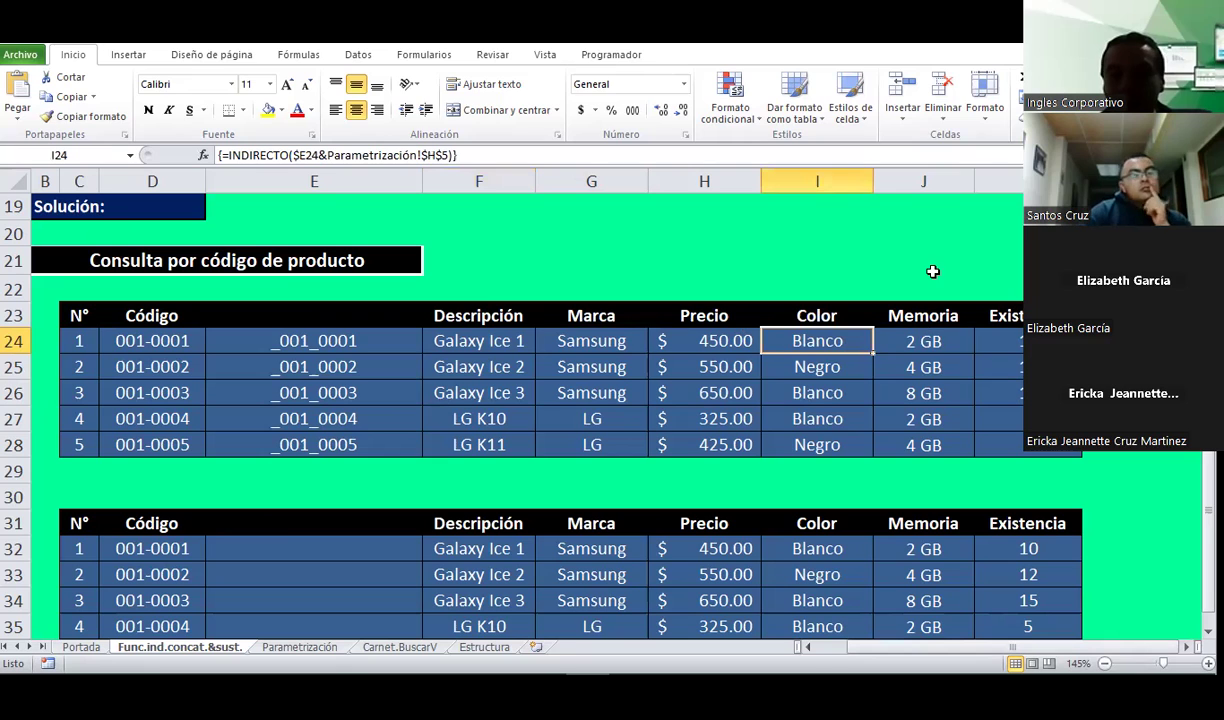
pyautogui.moveTo(478, 340)
pyautogui.mouseDown()
pyautogui.moveTo(1030, 340)
pyautogui.moveTo(1020, 447)
pyautogui.mouseUp()
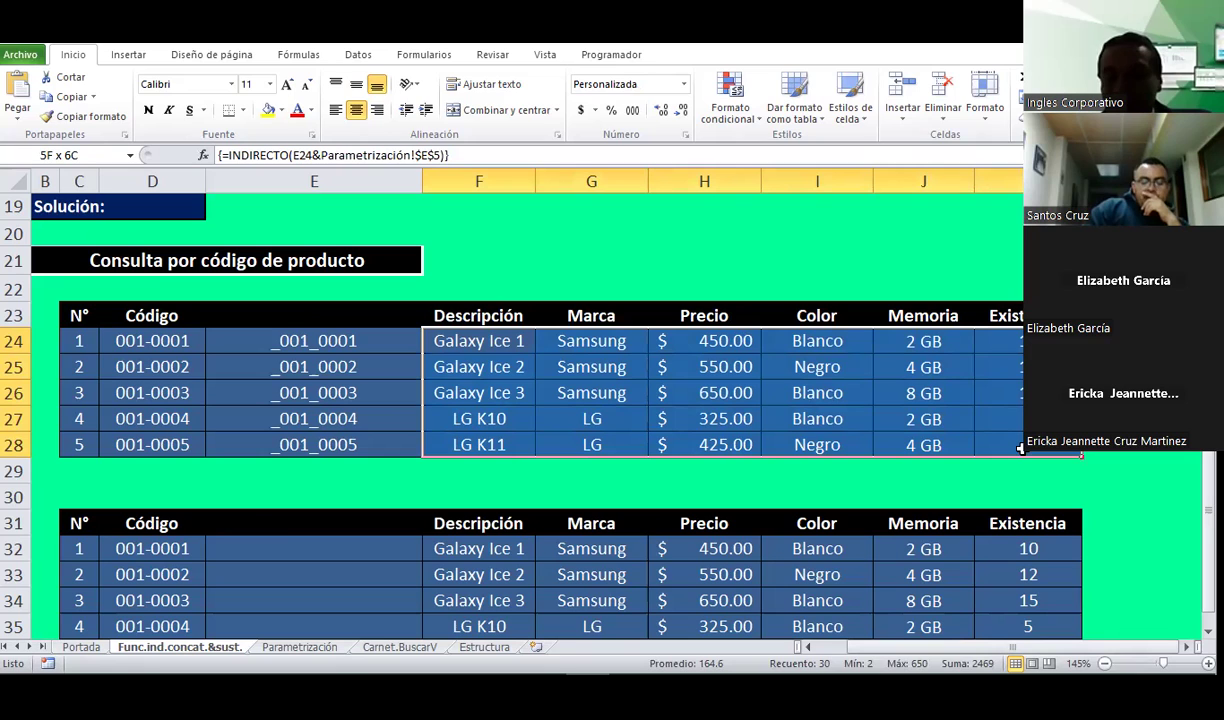
pyautogui.moveTo(1020, 448); pyautogui.dragTo(1020, 448)
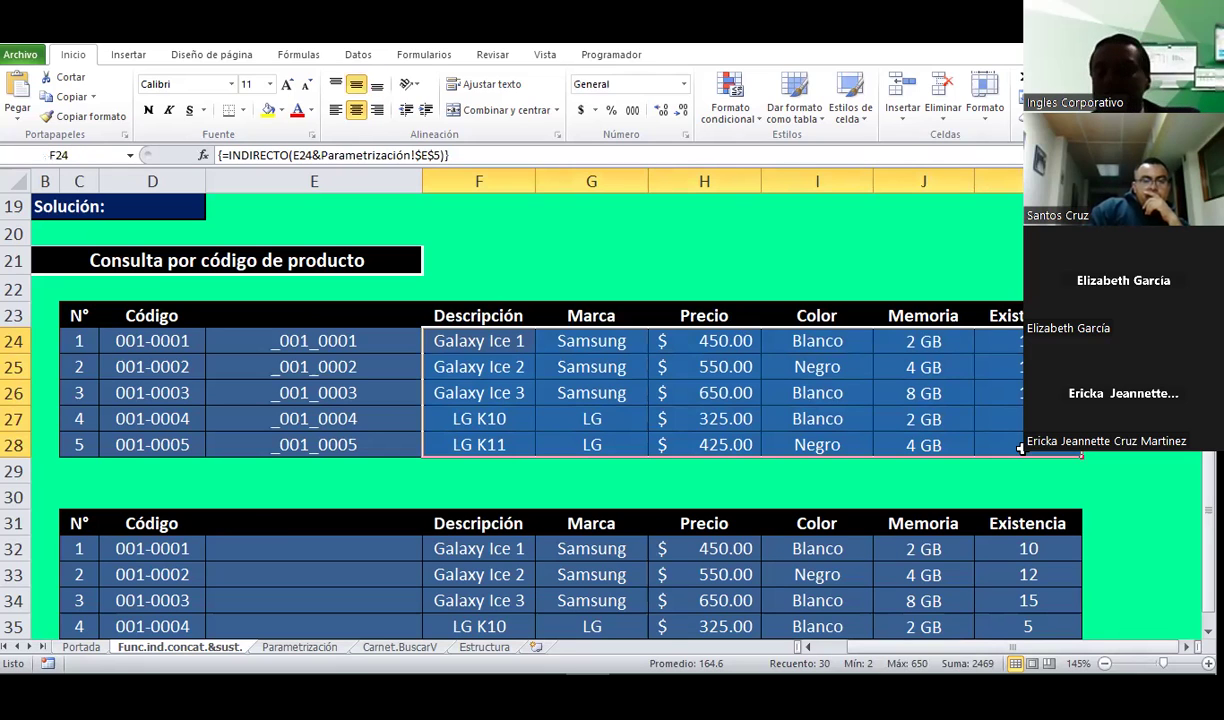
pyautogui.click(503, 258)
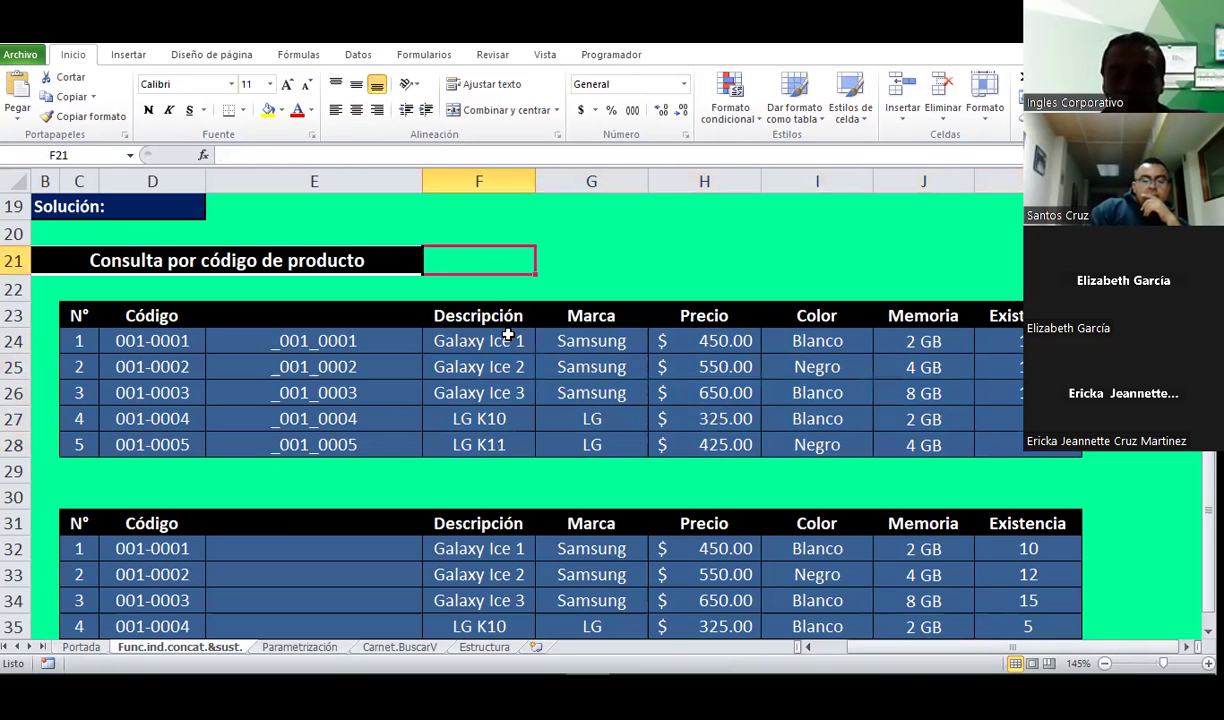
pyautogui.click(508, 338)
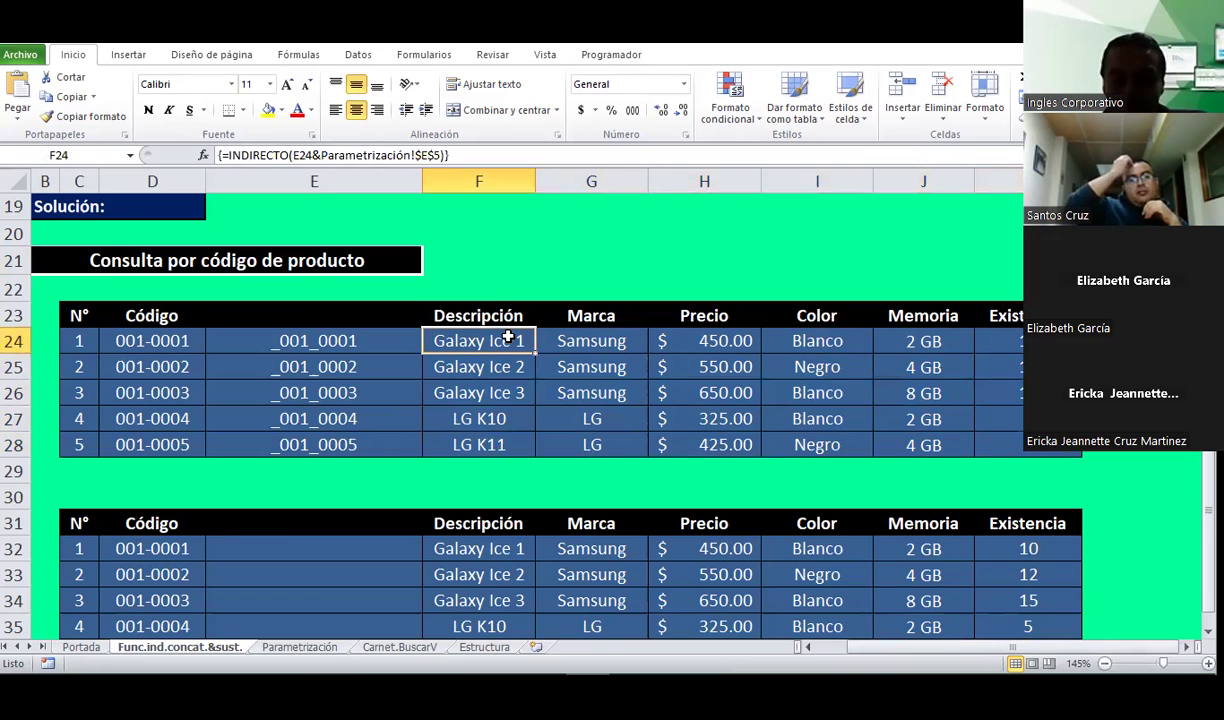
# Step: Scroll to the lower table and inspect the CONSULTAV formula in F32
pyautogui.scroll(-1, 506, 346)
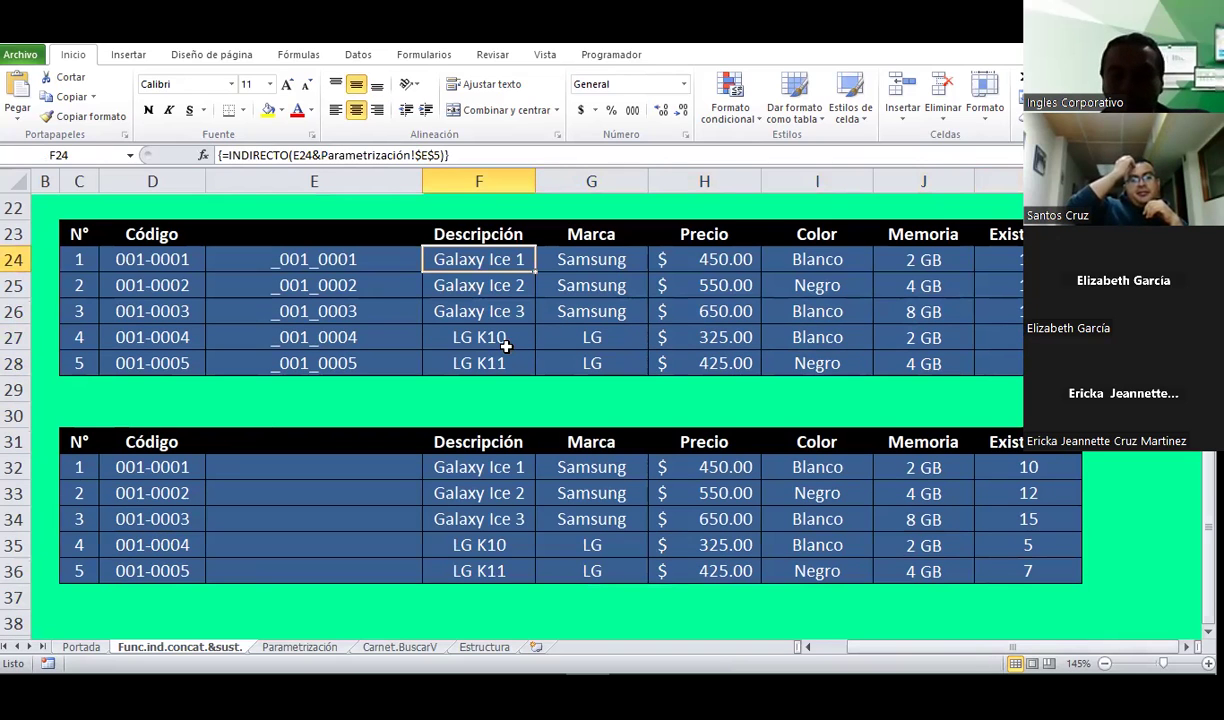
pyautogui.scroll(-1, 503, 381)
pyautogui.click(503, 385)
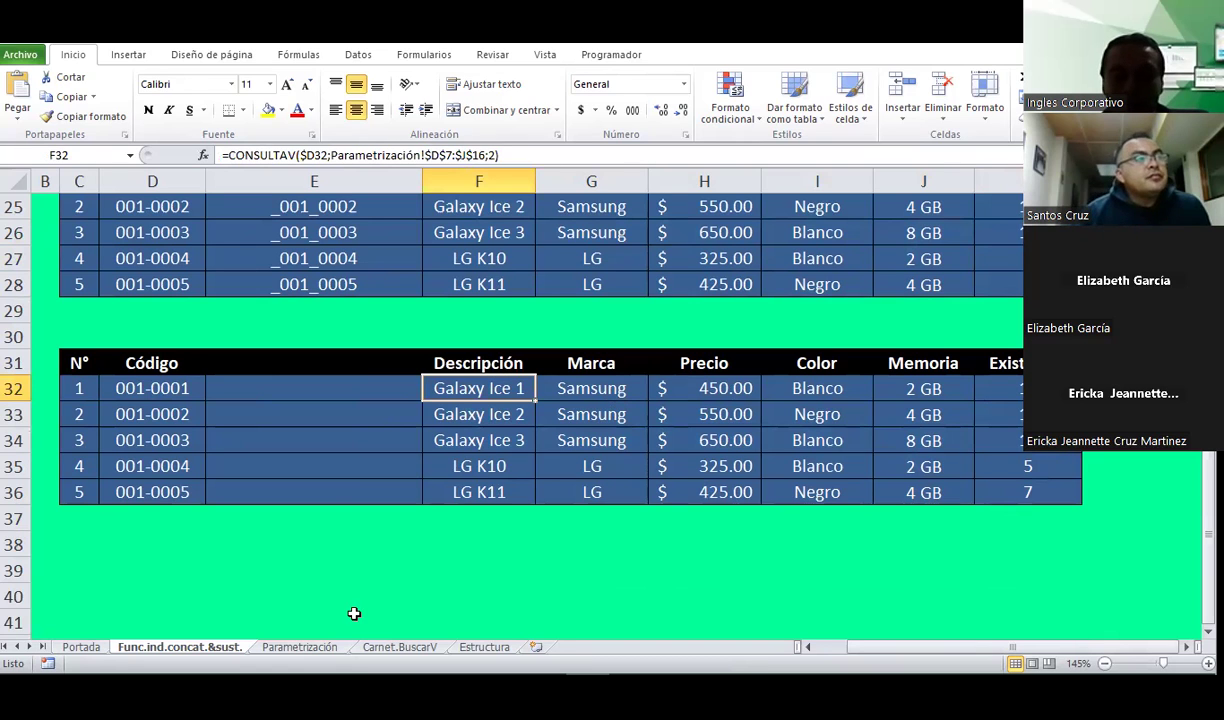
pyautogui.click(303, 649)
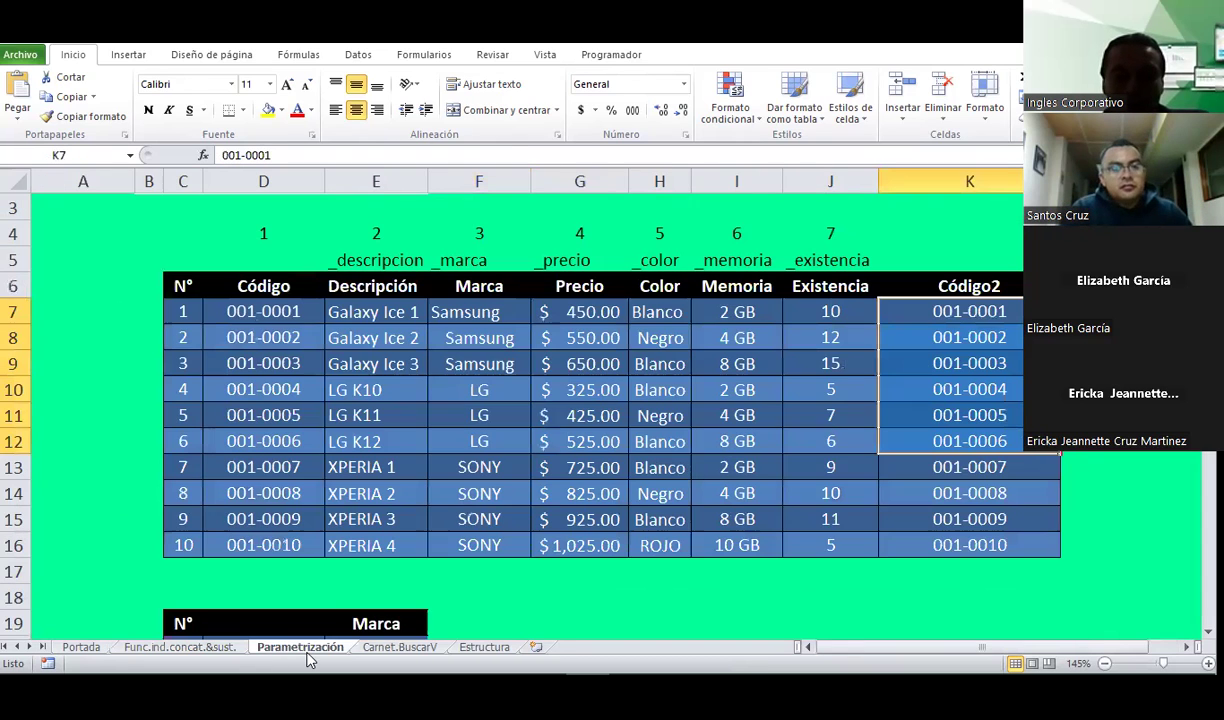
pyautogui.click(579, 412)
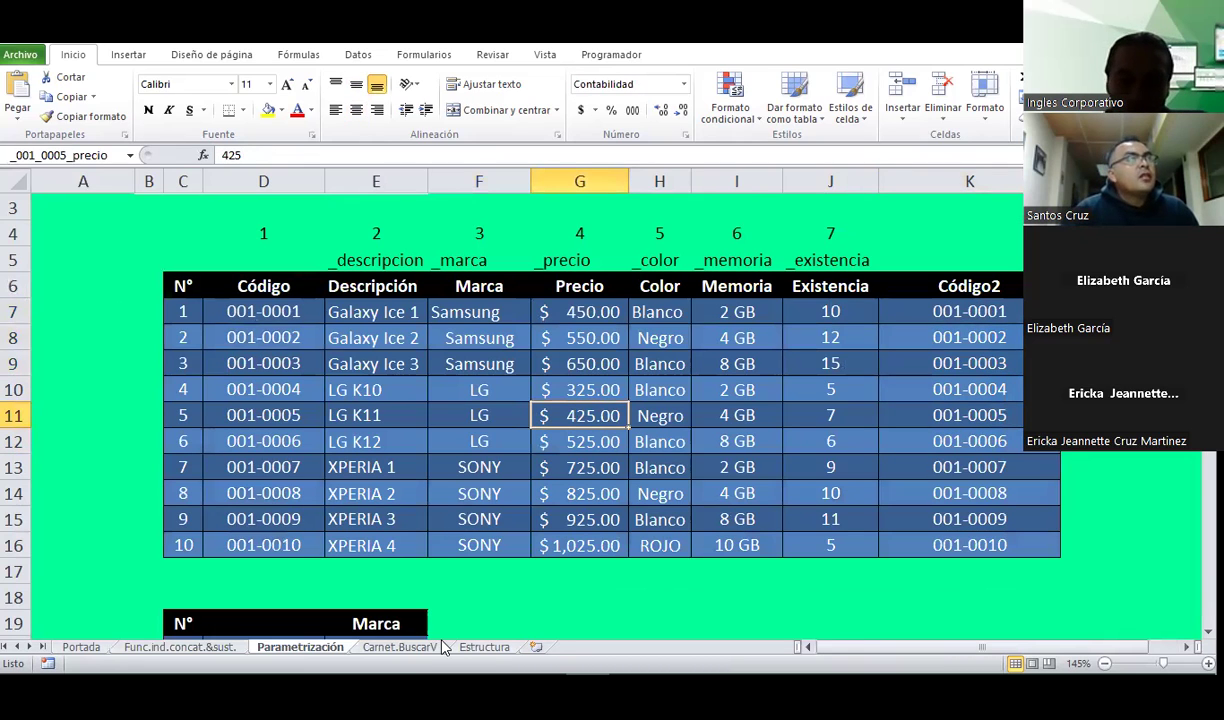
pyautogui.click(405, 648)
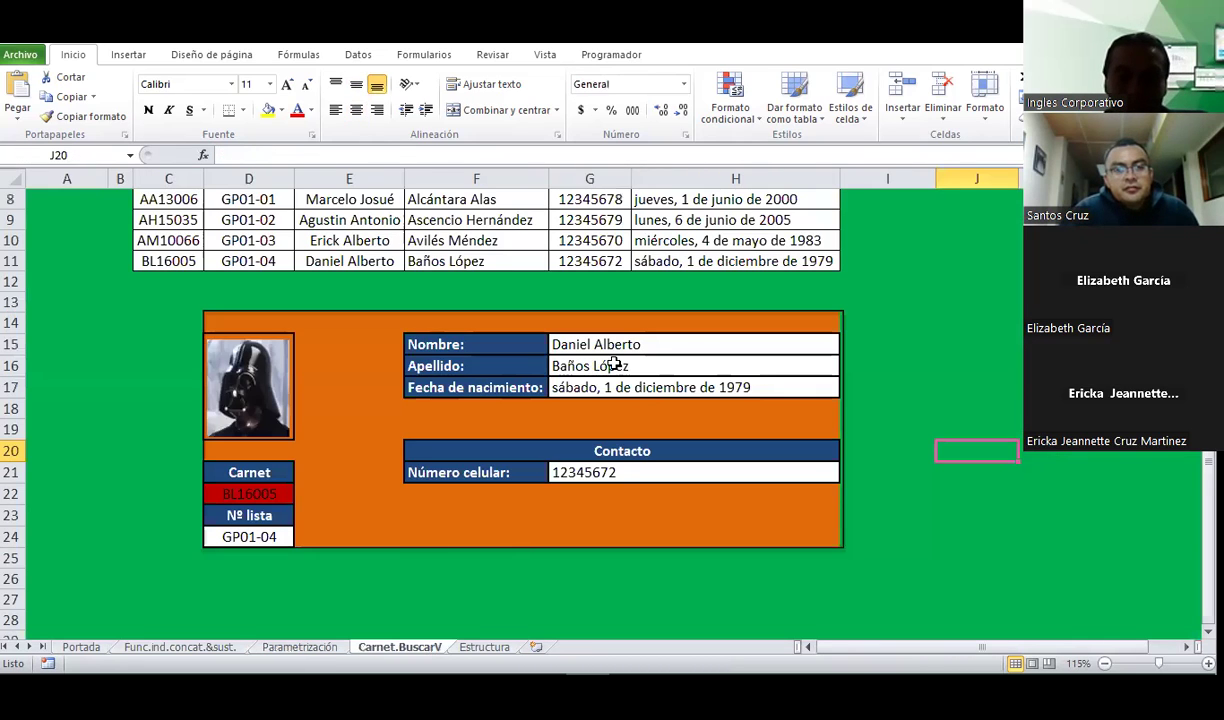
pyautogui.scroll(2, 614, 364)
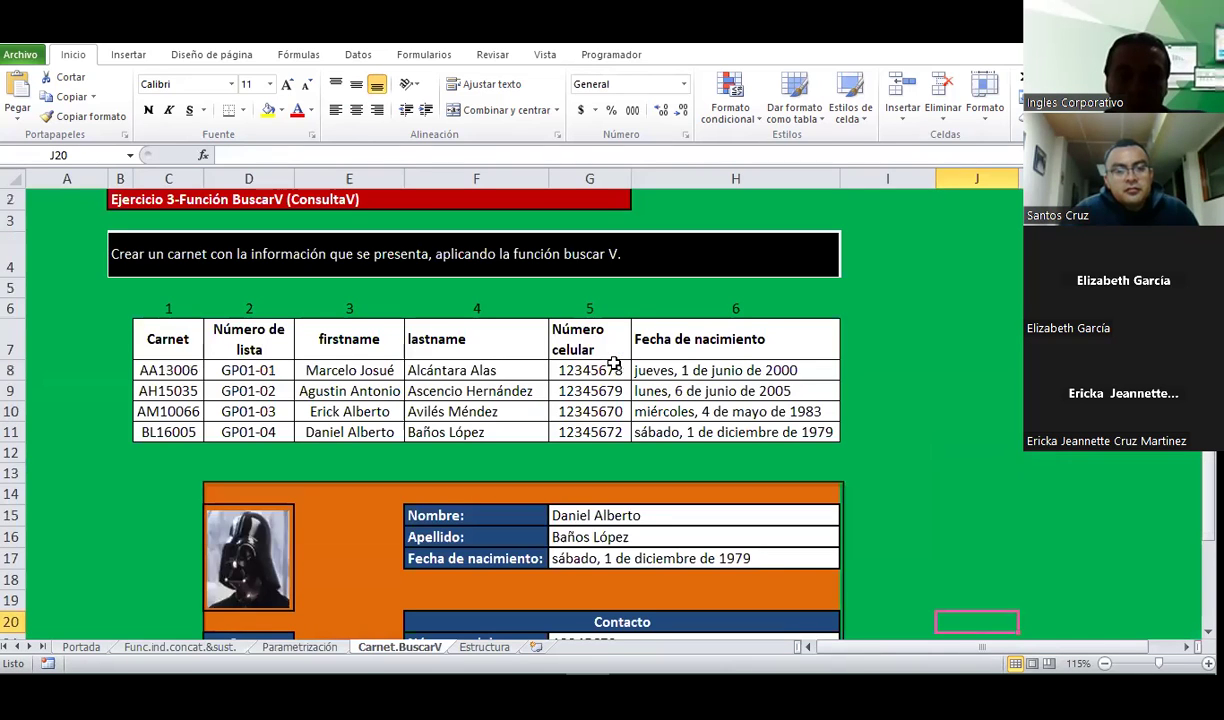
pyautogui.click(180, 648)
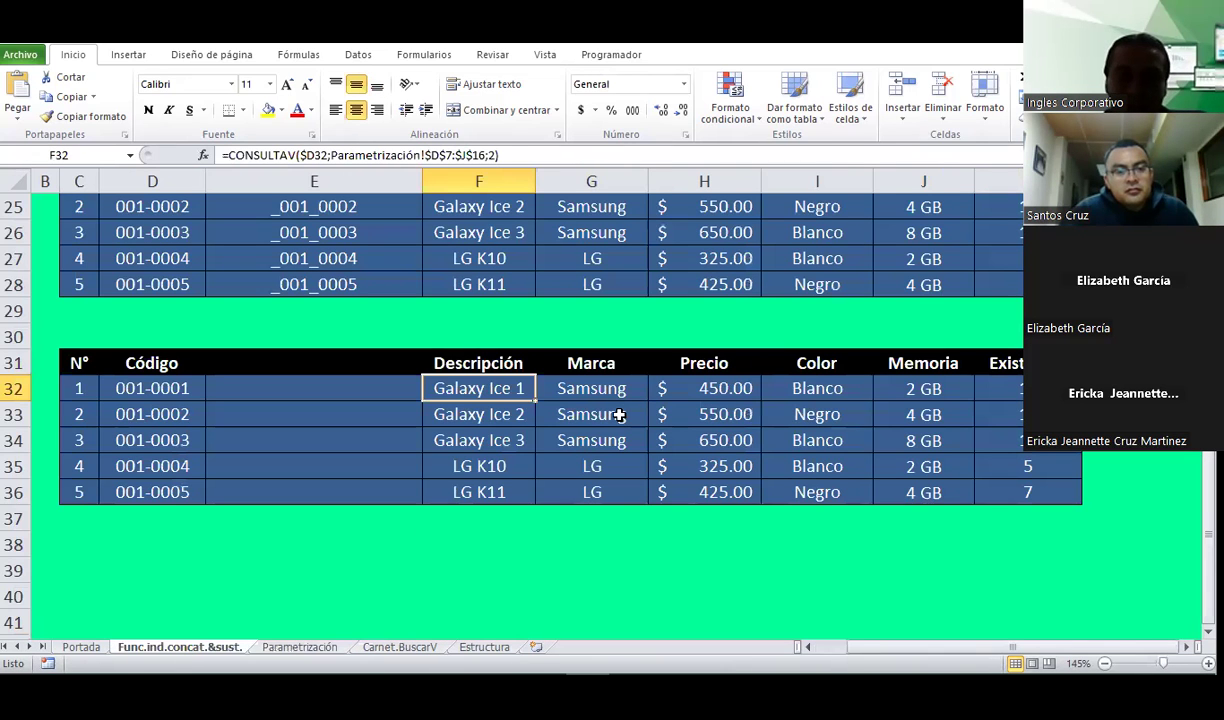
pyautogui.scroll(1, 619, 416)
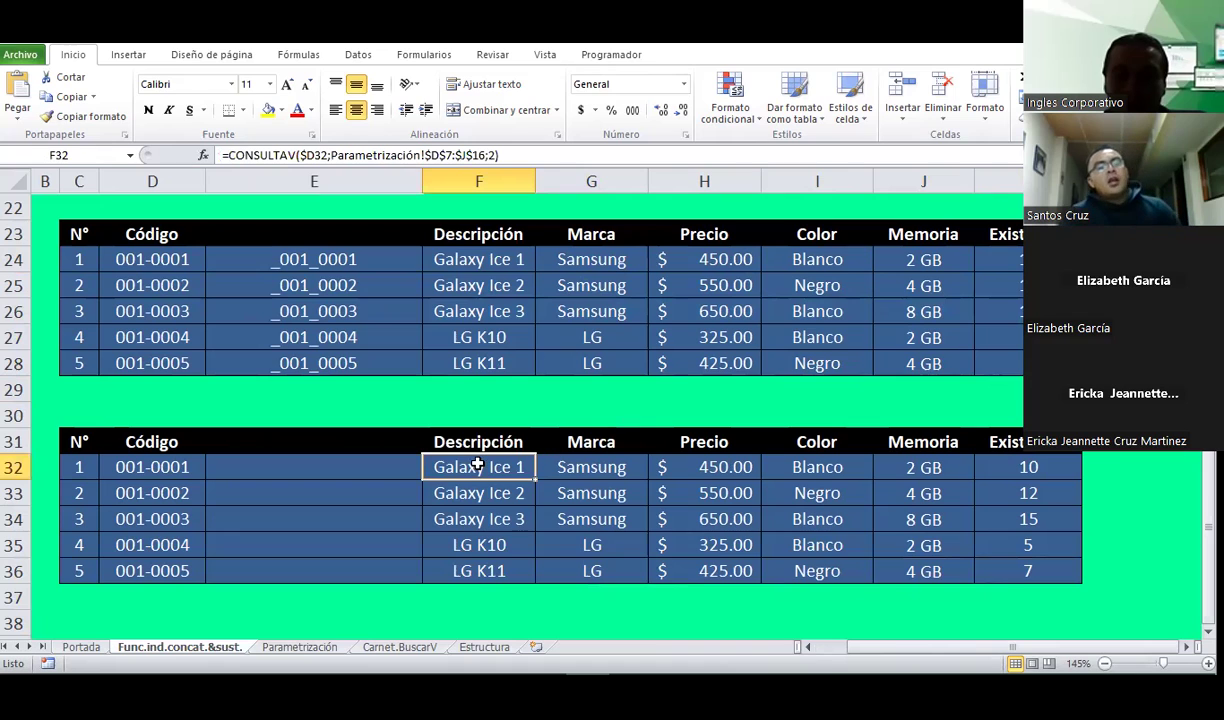
# Step: Clear the lower table's lookup results in F32:K36
pyautogui.moveTo(991, 542); pyautogui.dragTo(1008, 558)
pyautogui.press('Delete')
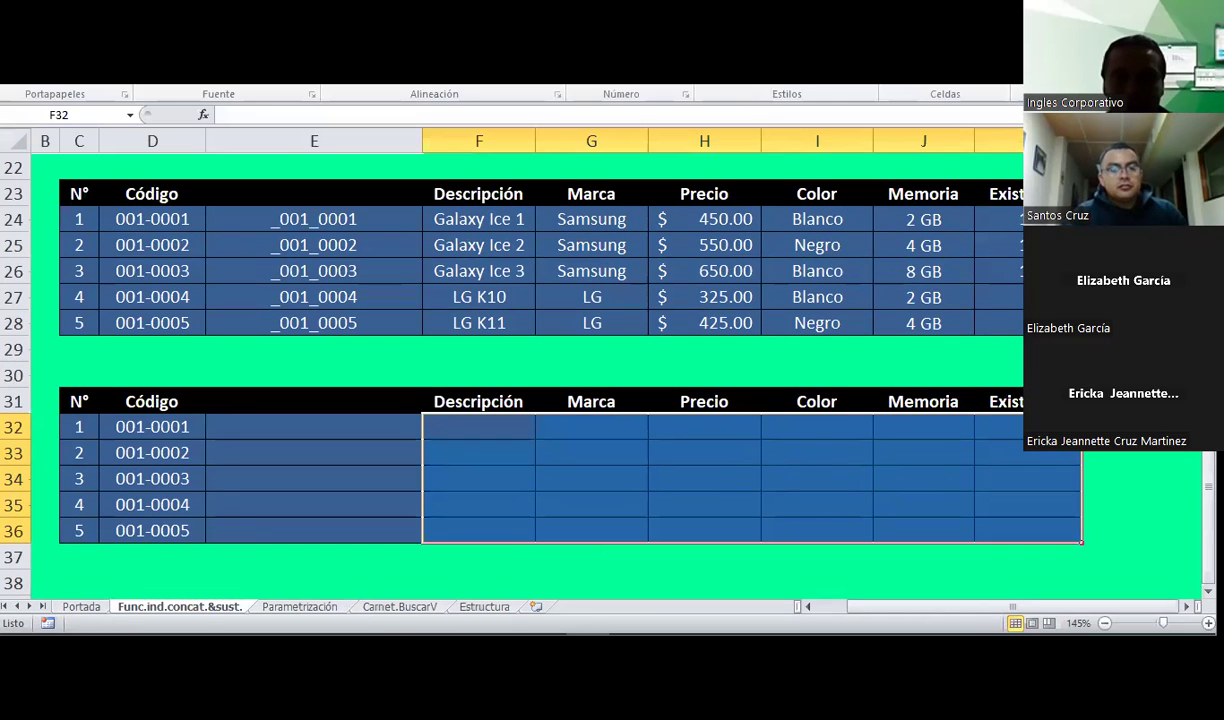
pyautogui.click(546, 94)
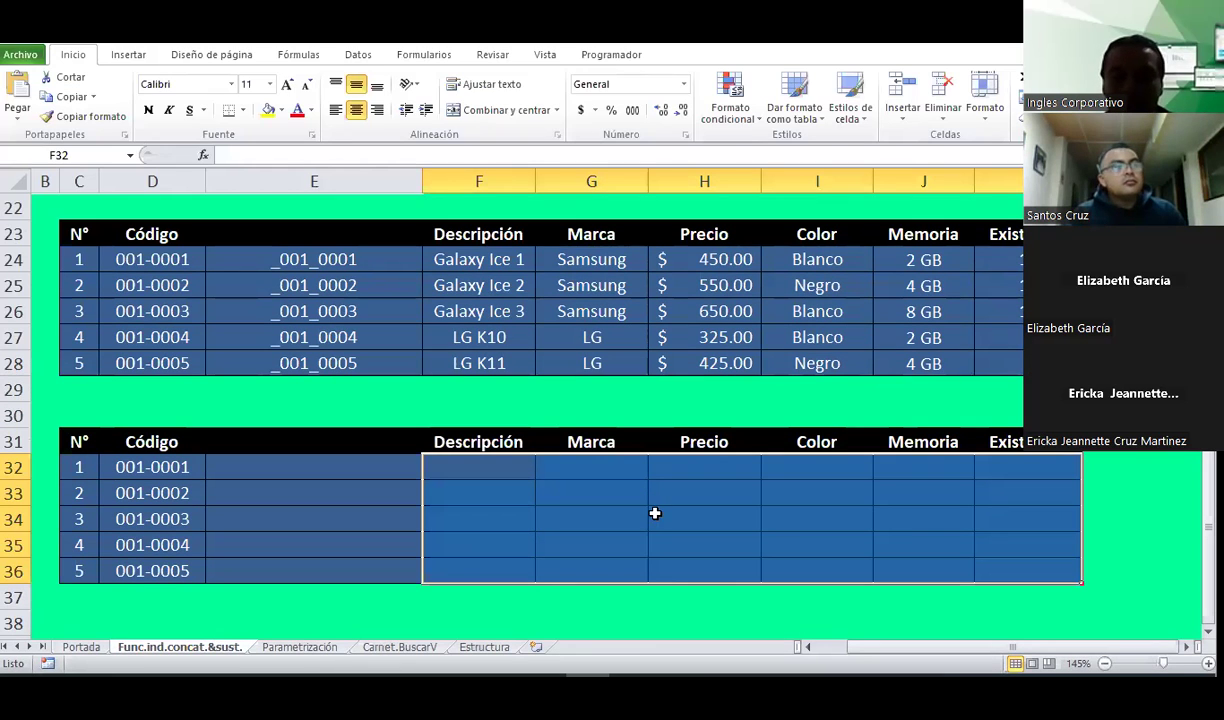
pyautogui.click(704, 519)
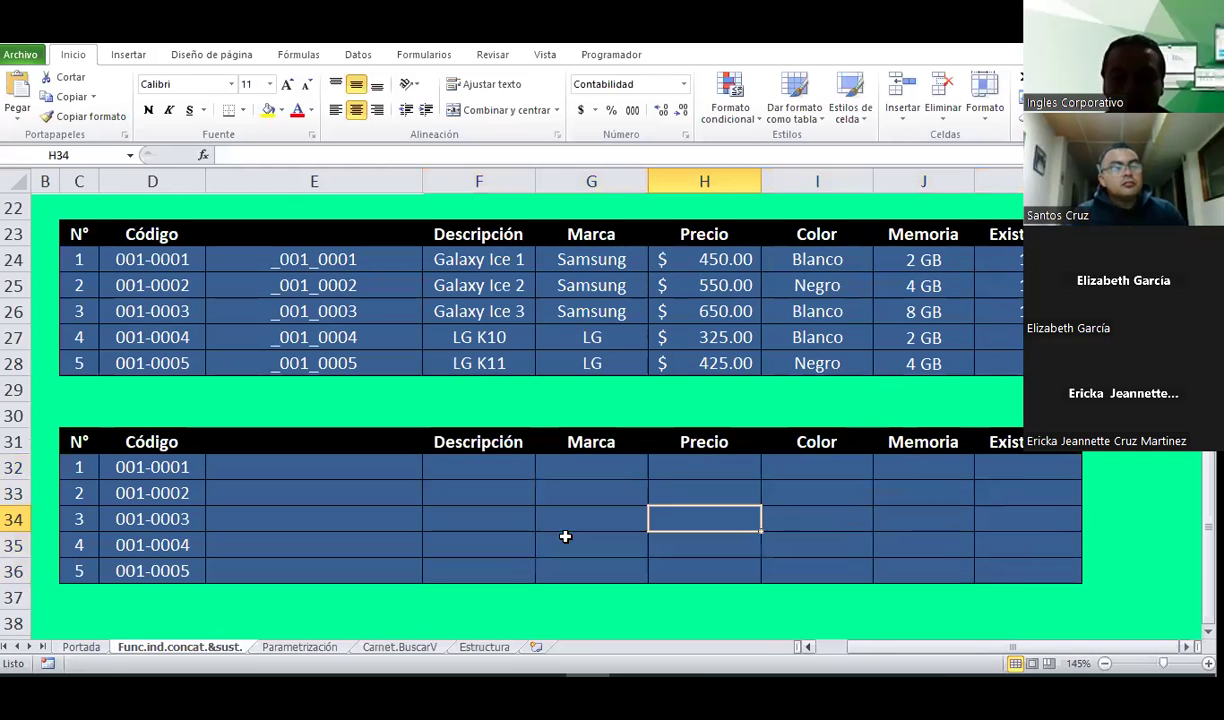
# Step: Copy cell E33 and paste it onto code cell D32
pyautogui.click(289, 483)
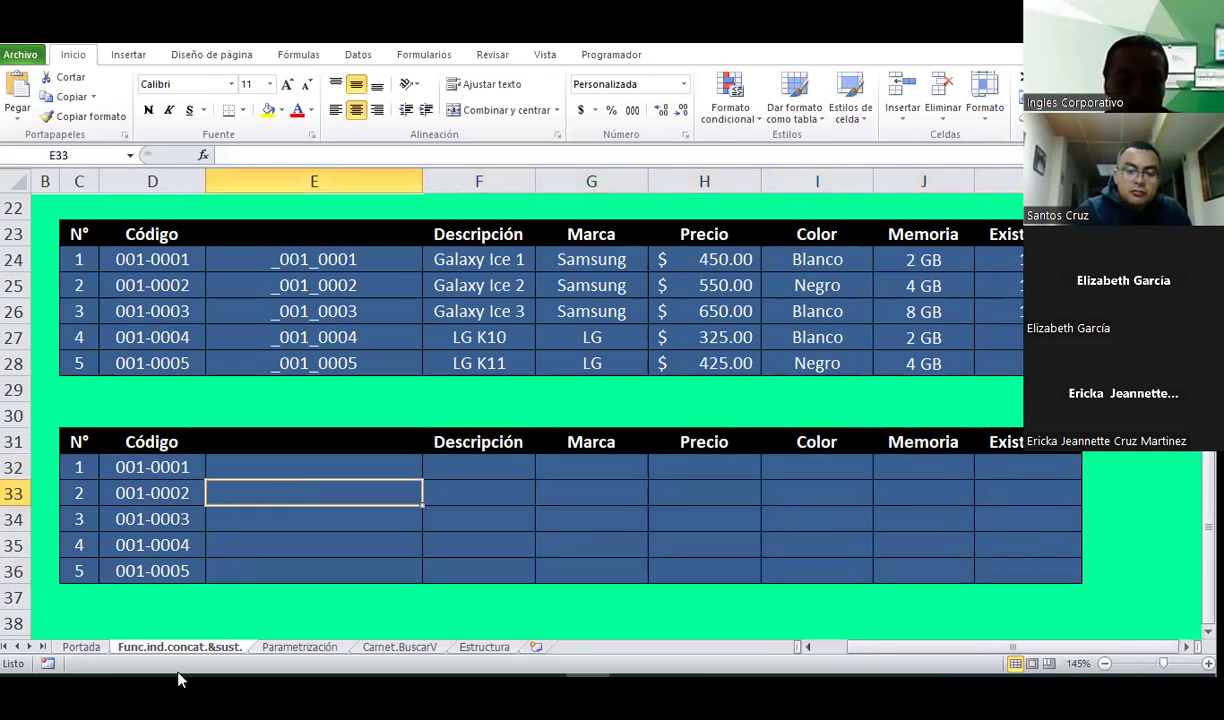
pyautogui.hotkey('ctrl', 'c')
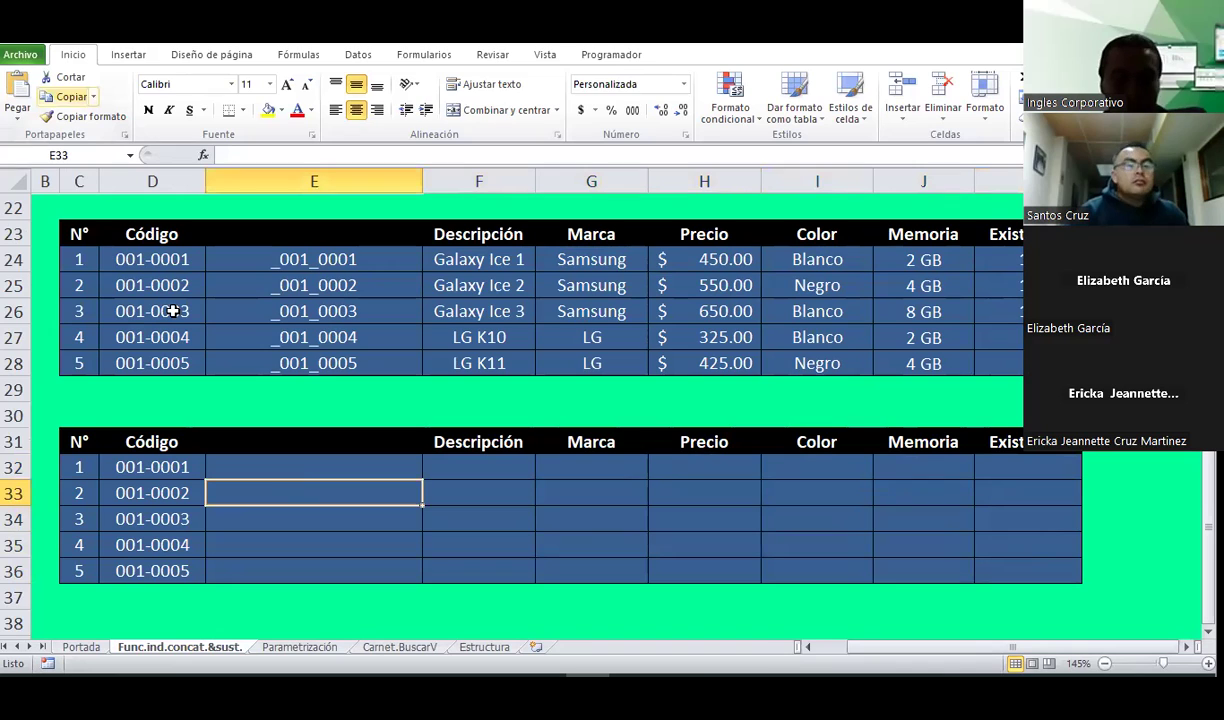
pyautogui.click(131, 467)
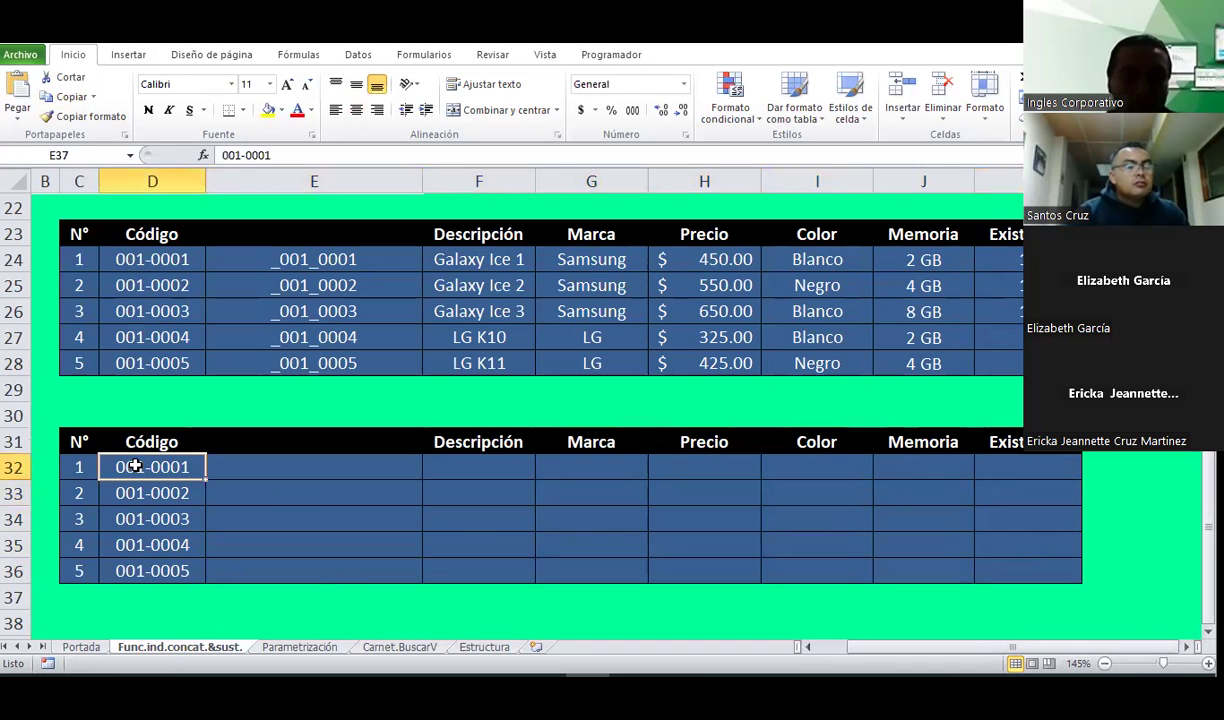
pyautogui.hotkey('ctrl', 'v')
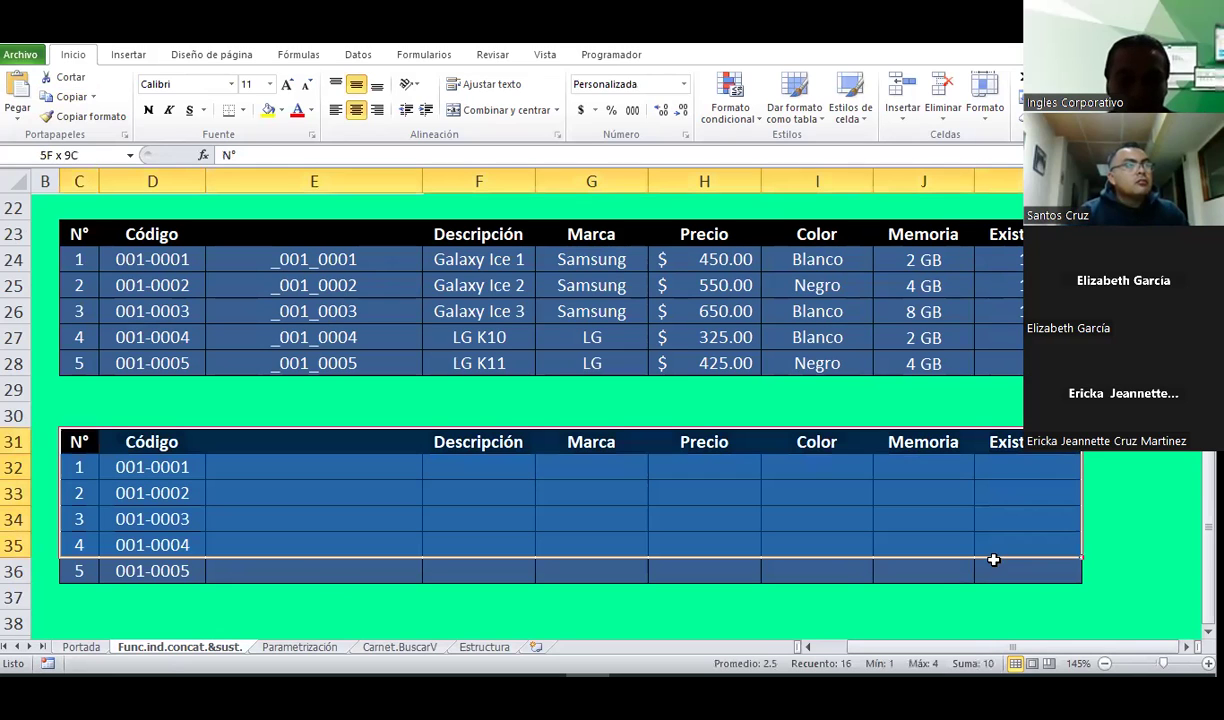
# Step: Select the entire lower lookup table region
pyautogui.moveTo(79, 442); pyautogui.dragTo(994, 575)
pyautogui.click(540, 522)
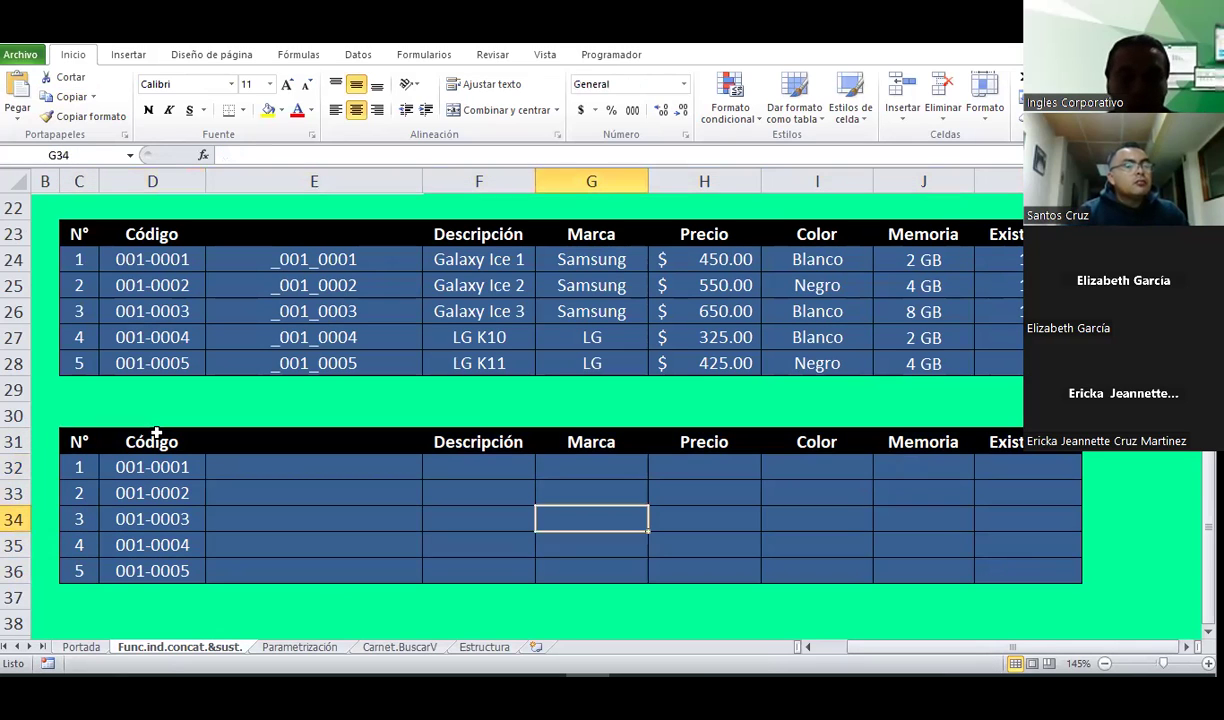
pyautogui.click(79, 442)
pyautogui.hotkey('ctrl', 'a')
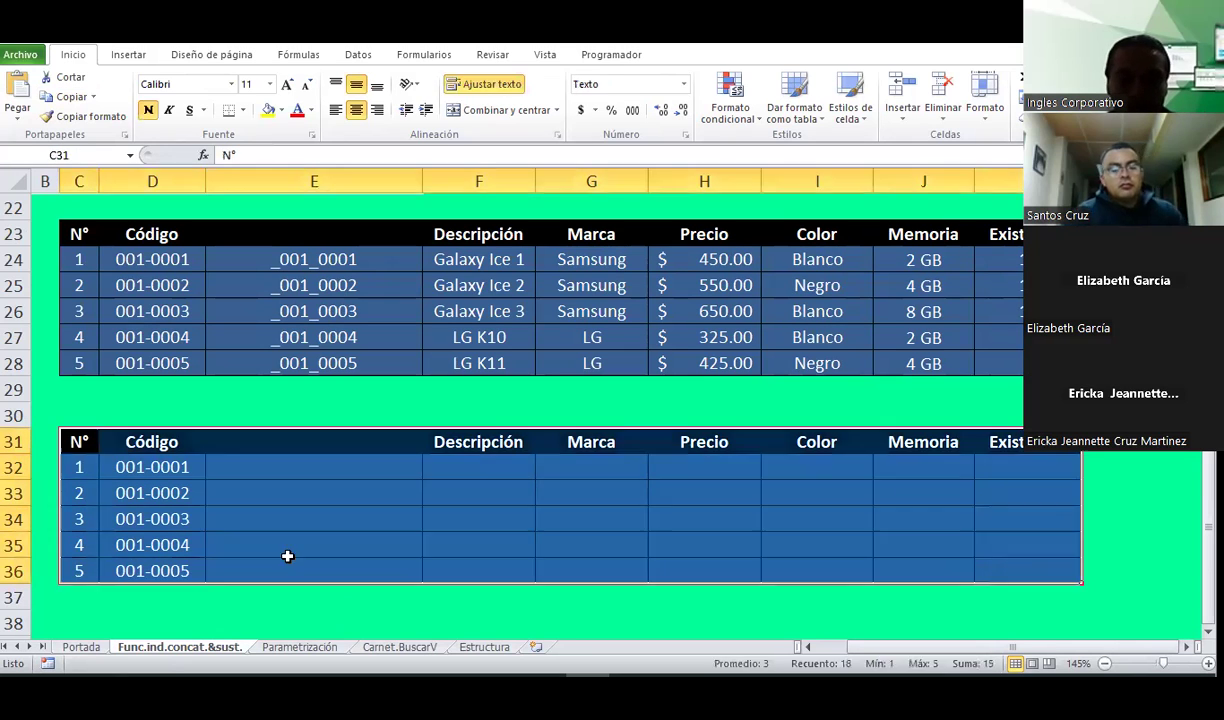
# Step: Switch to the Parametrización sheet and select the Samsung brand cell F9
pyautogui.click(297, 648)
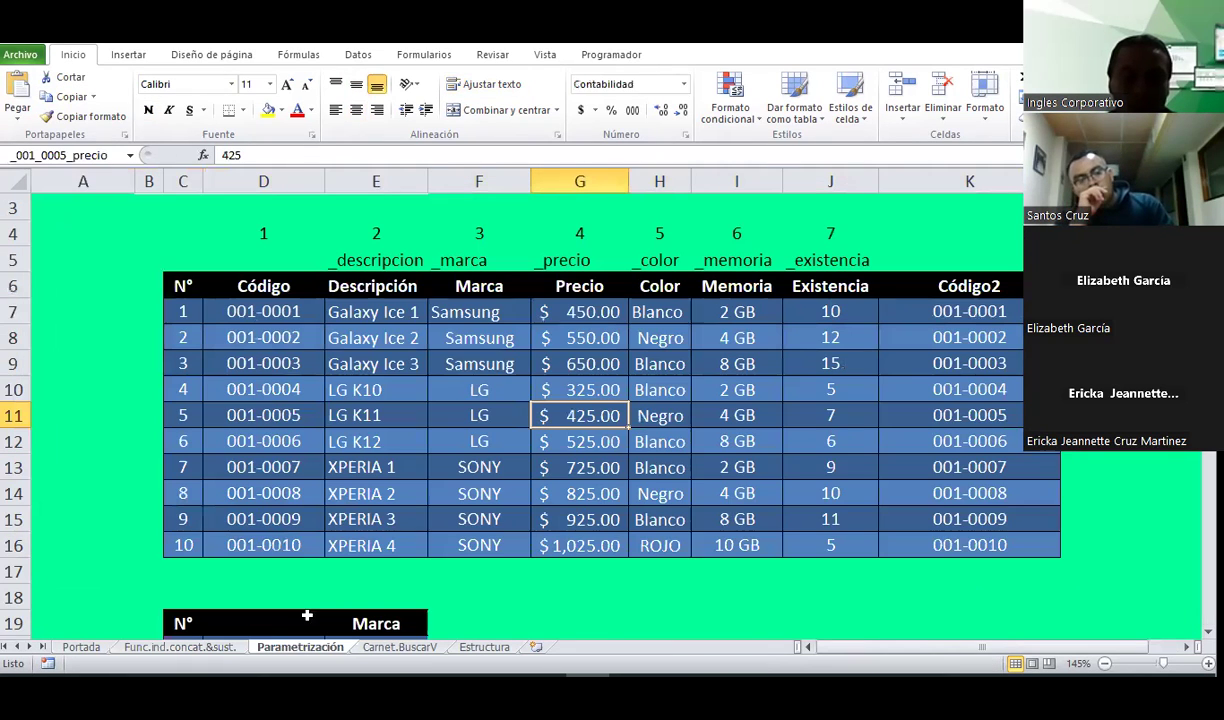
pyautogui.click(500, 357)
pyautogui.scroll(-3, 500, 357)
pyautogui.scroll(3, 502, 357)
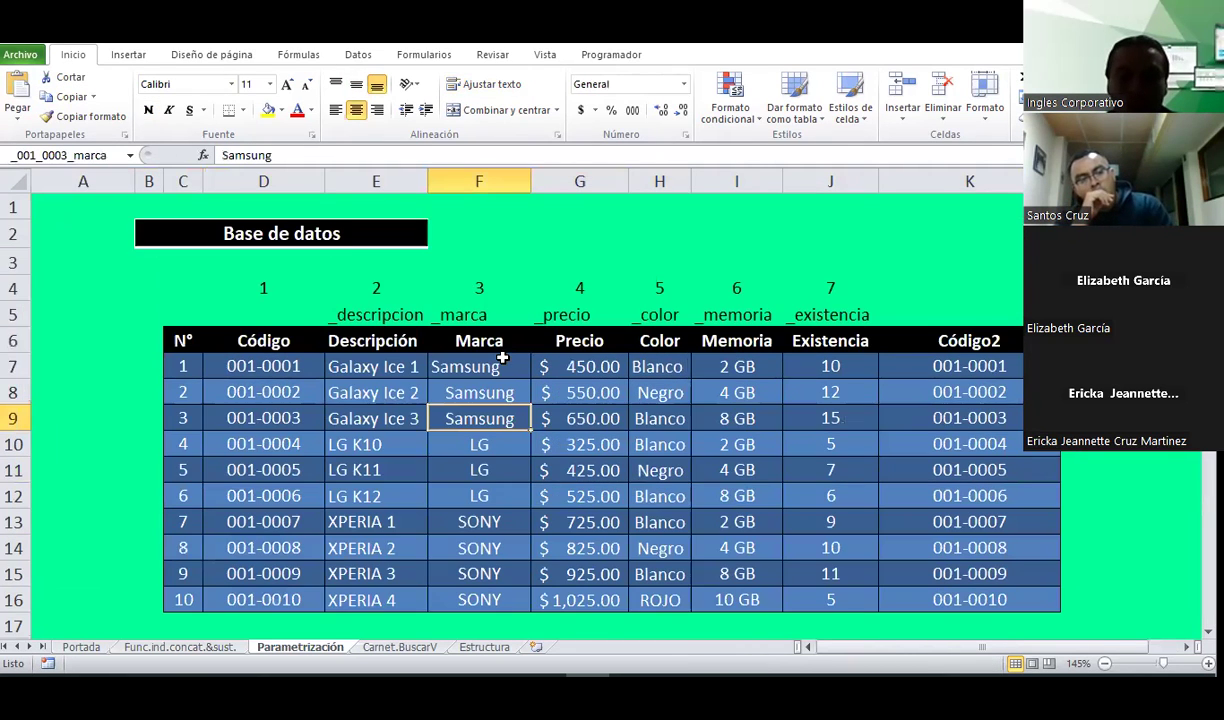
pyautogui.scroll(-1, 502, 357)
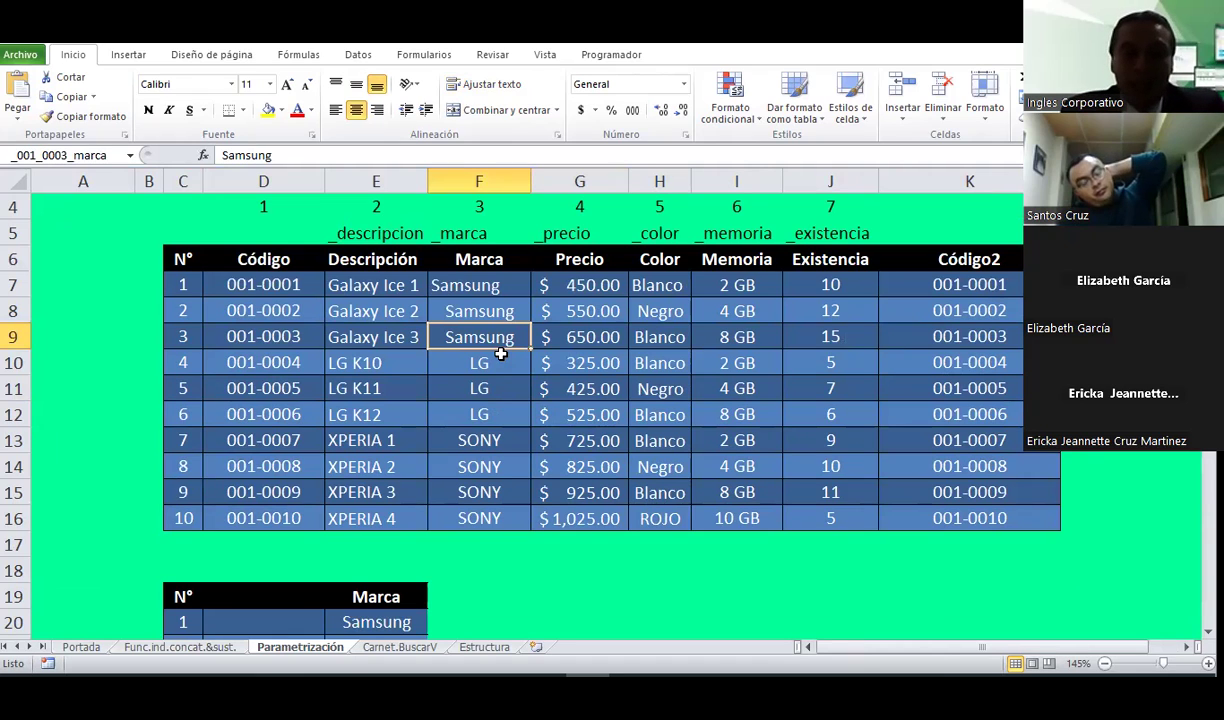
# Step: Open the Administrador de nombres from the Fórmulas tab
pyautogui.click(345, 55)
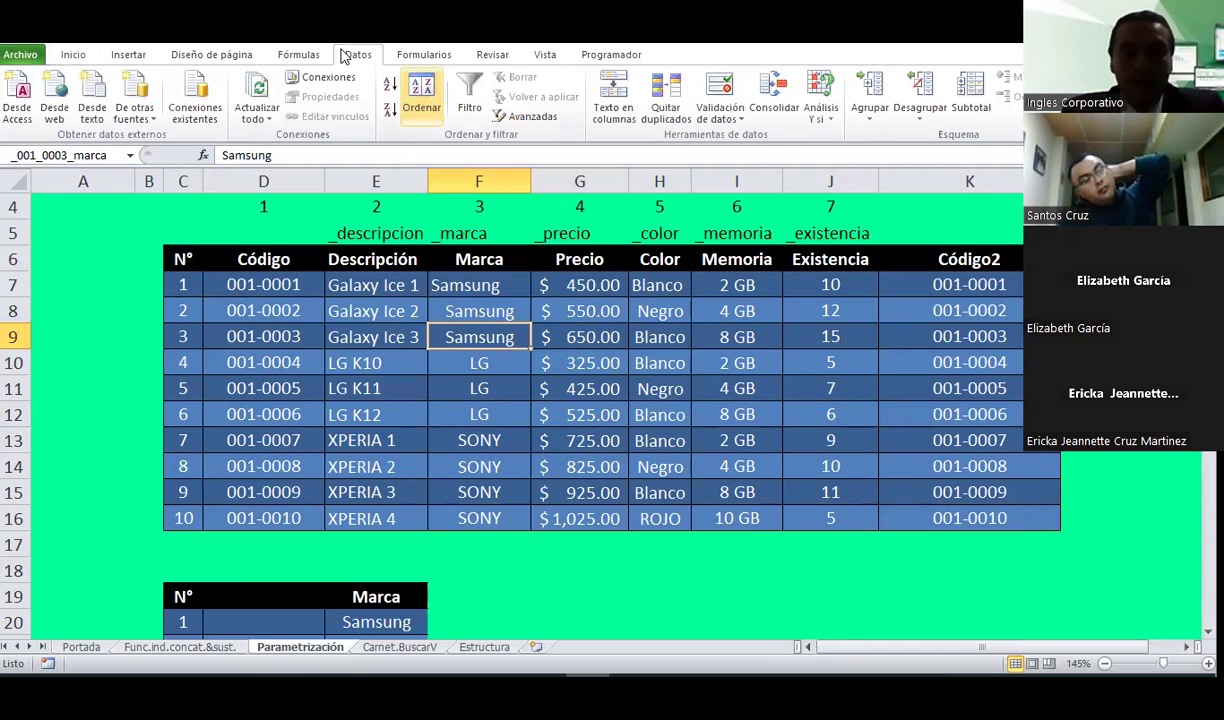
pyautogui.click(297, 56)
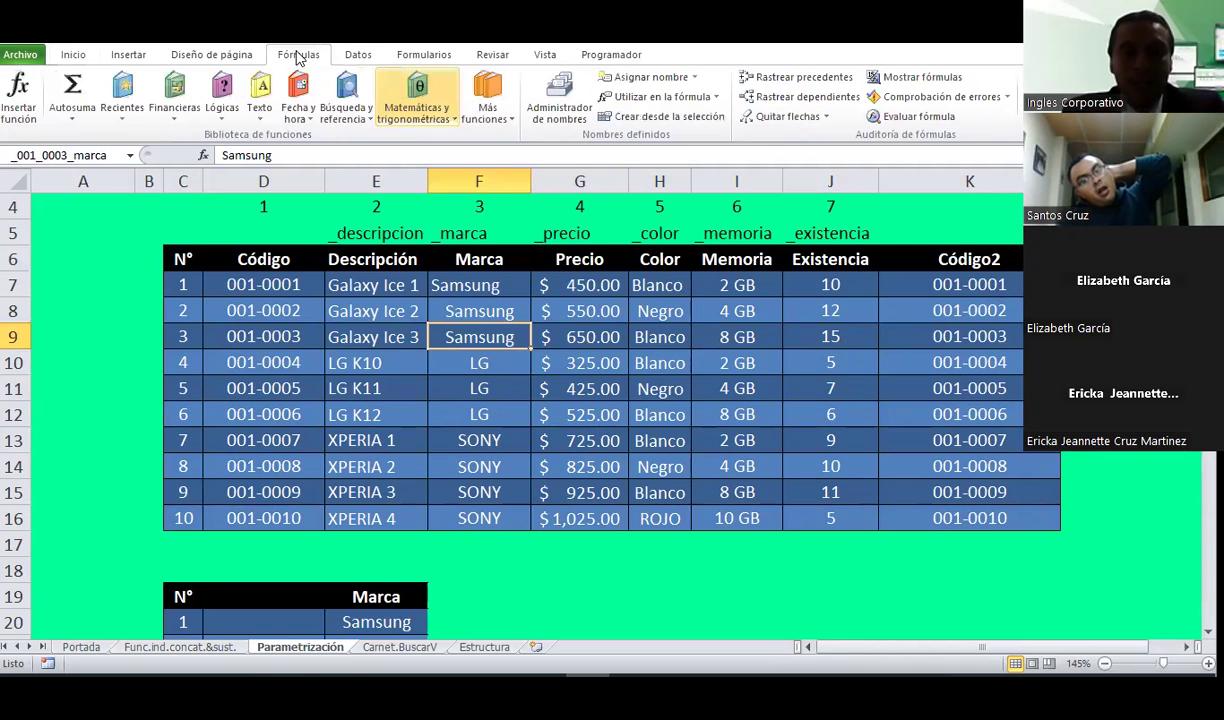
pyautogui.click(559, 100)
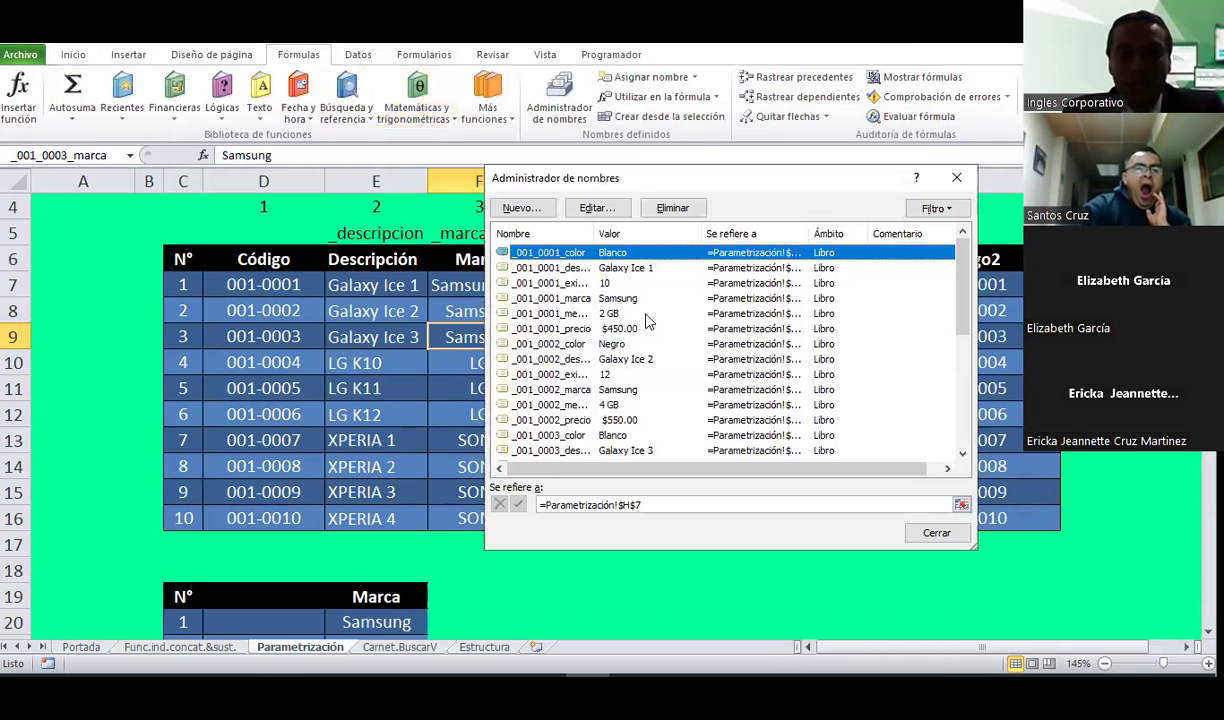
# Step: Scroll the defined names through _001_0005_precio, close the Name Manager, and select the first product's N° cell
pyautogui.scroll(-5, 653, 320)
pyautogui.scroll(5, 655, 320)
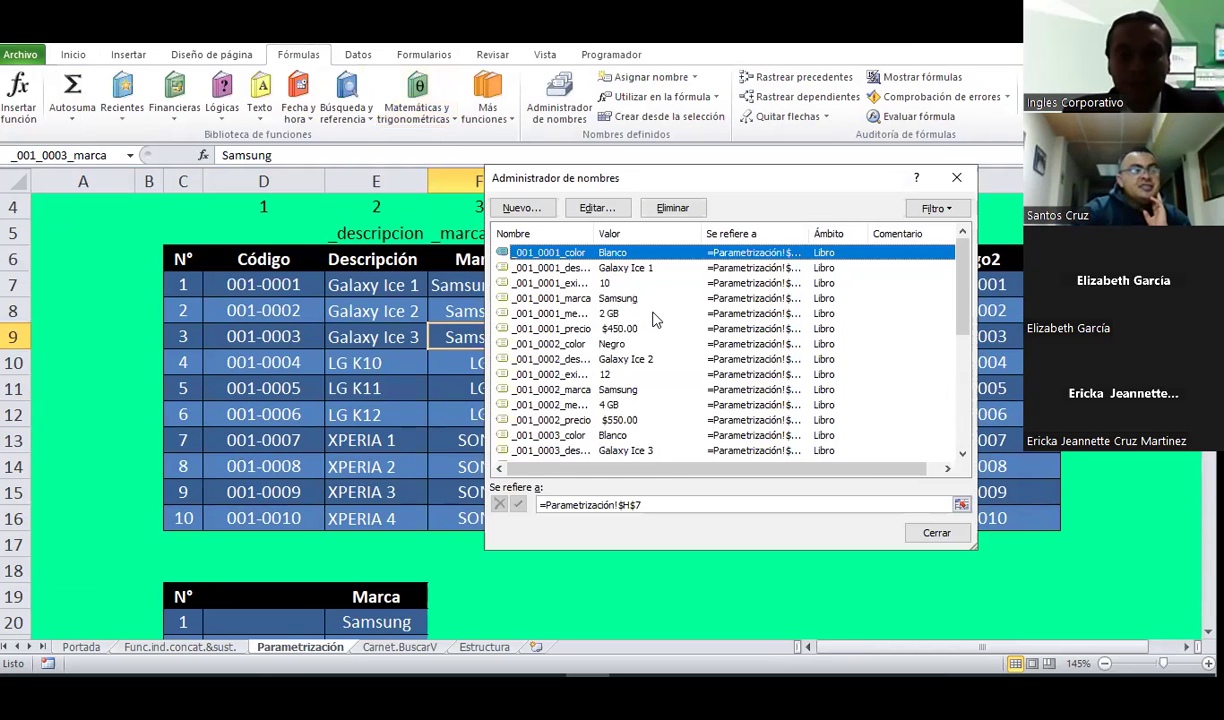
pyautogui.scroll(-2, 655, 318)
pyautogui.scroll(-3, 655, 318)
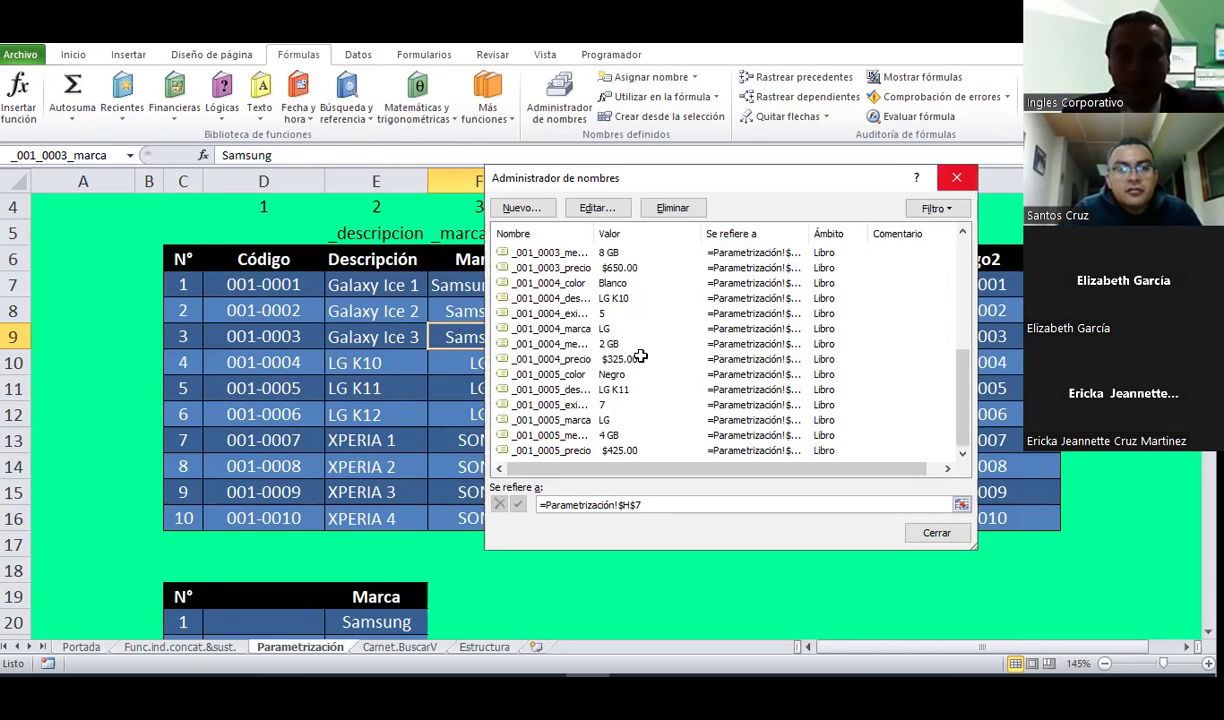
pyautogui.press('Escape')
pyautogui.click(195, 275)
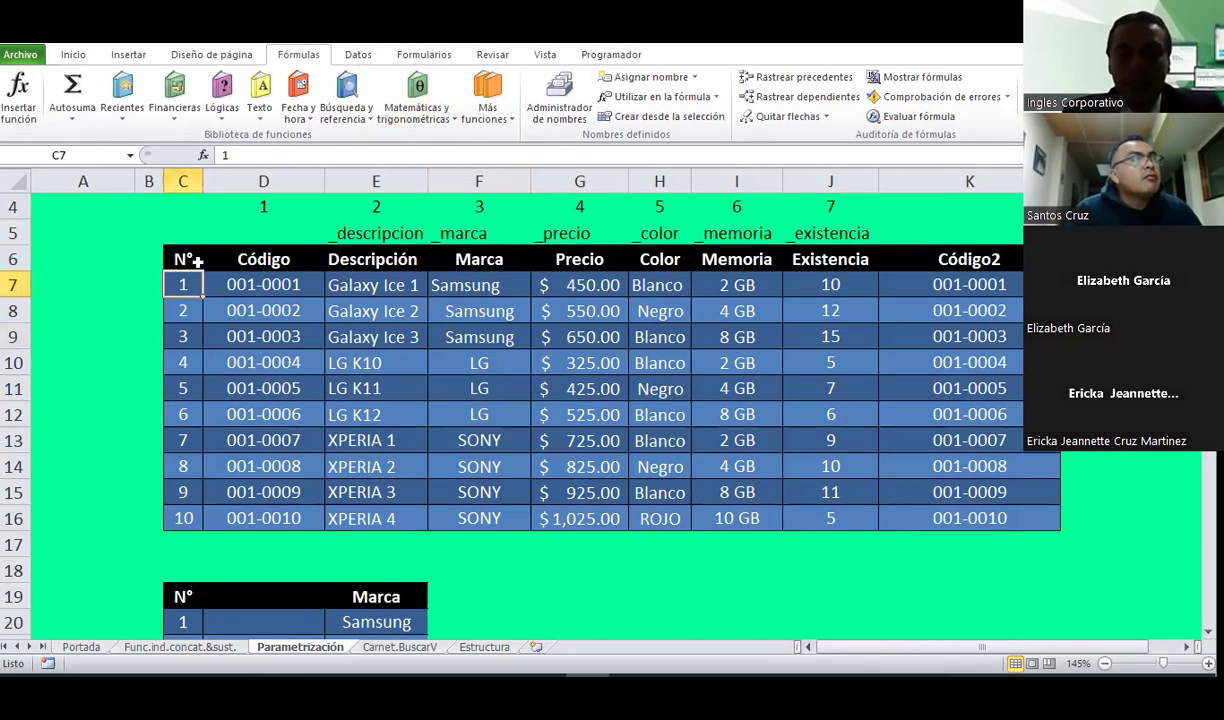
pyautogui.click(260, 285)
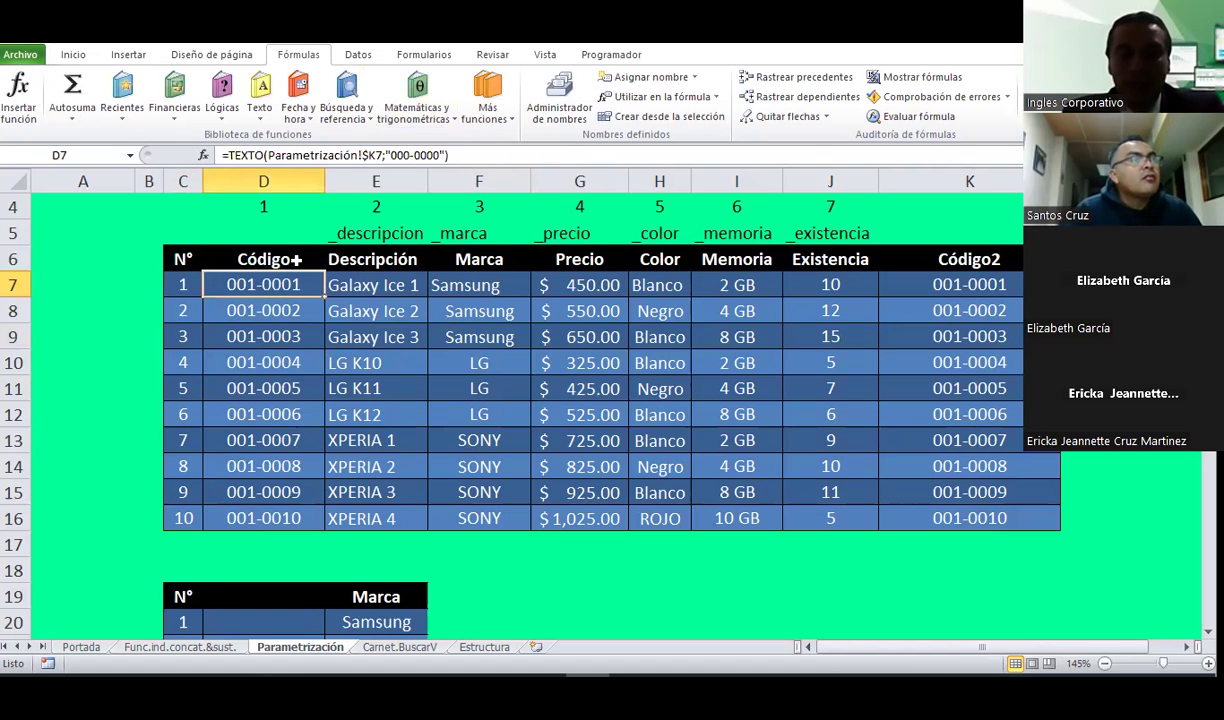
pyautogui.click(269, 337)
pyautogui.click(271, 361)
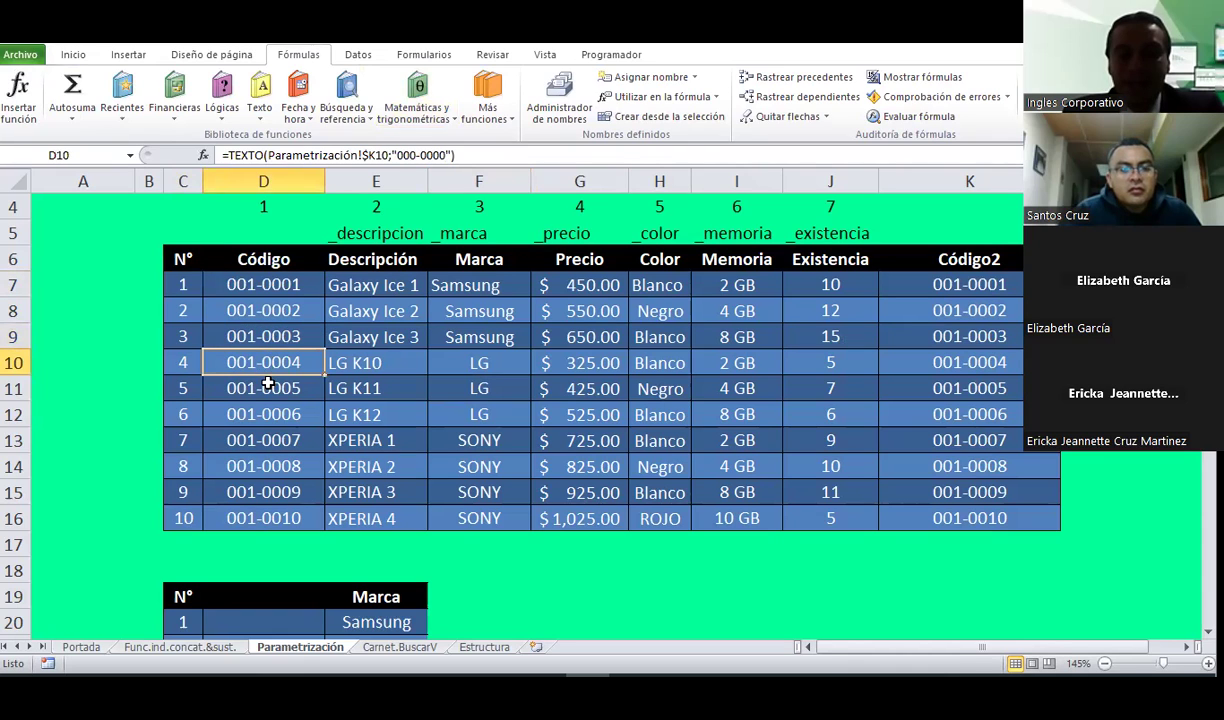
pyautogui.click(268, 414)
pyautogui.click(265, 440)
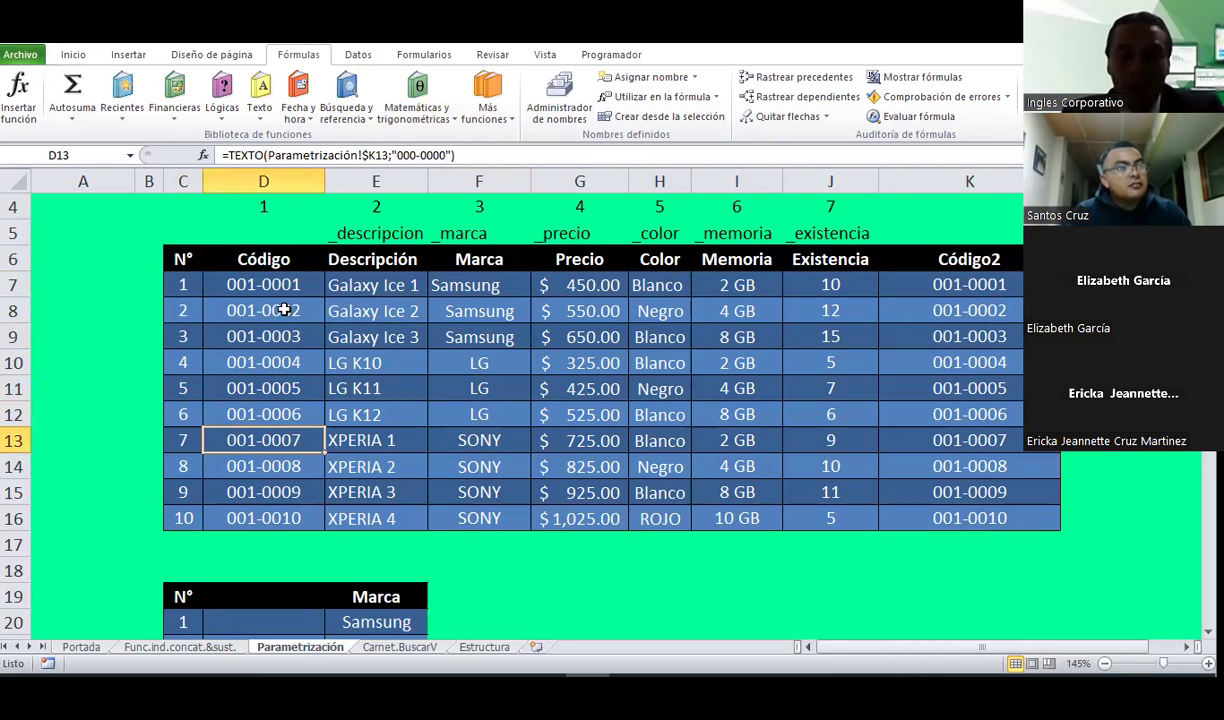
pyautogui.click(182, 647)
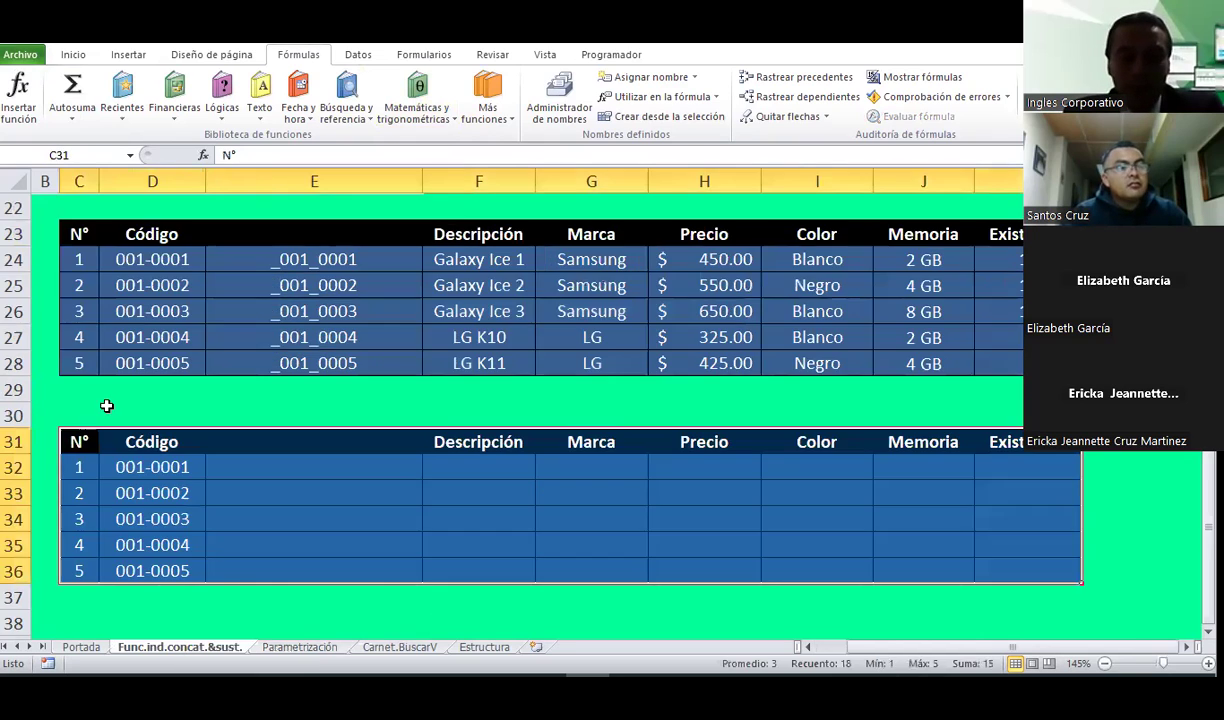
pyautogui.moveTo(90, 435)
pyautogui.mouseDown()
pyautogui.moveTo(1030, 585)
pyautogui.moveTo(1030, 572)
pyautogui.mouseUp()
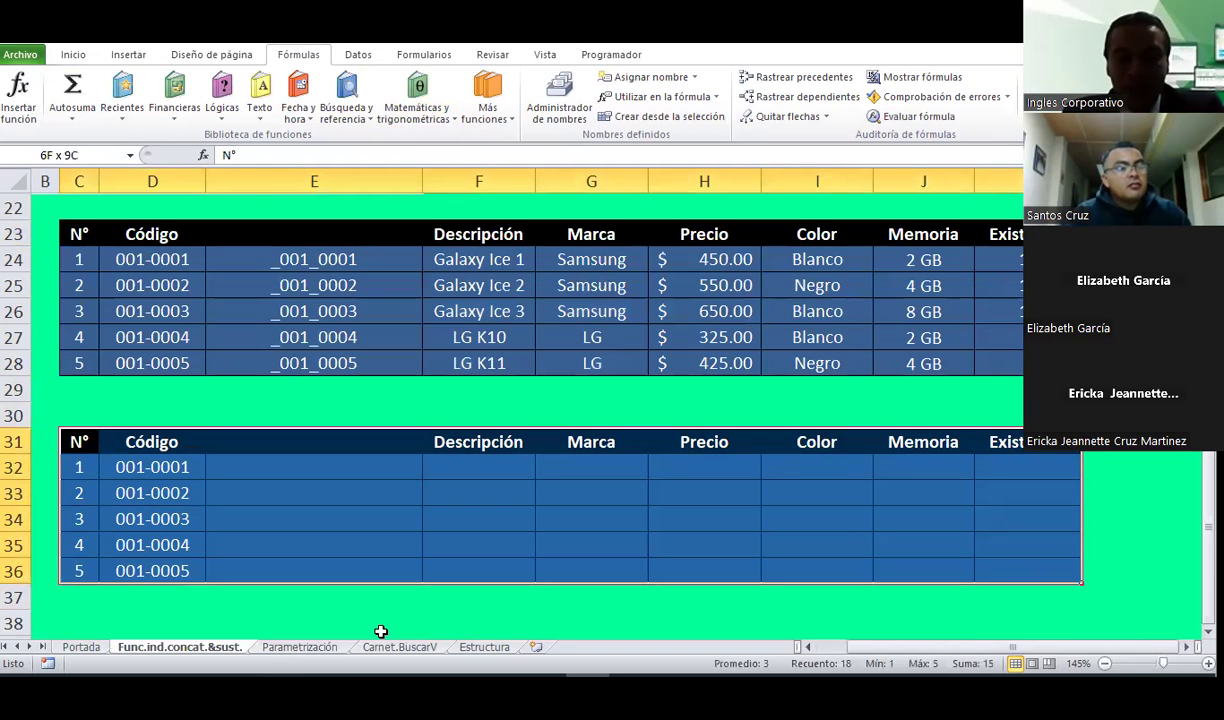
pyautogui.click(283, 649)
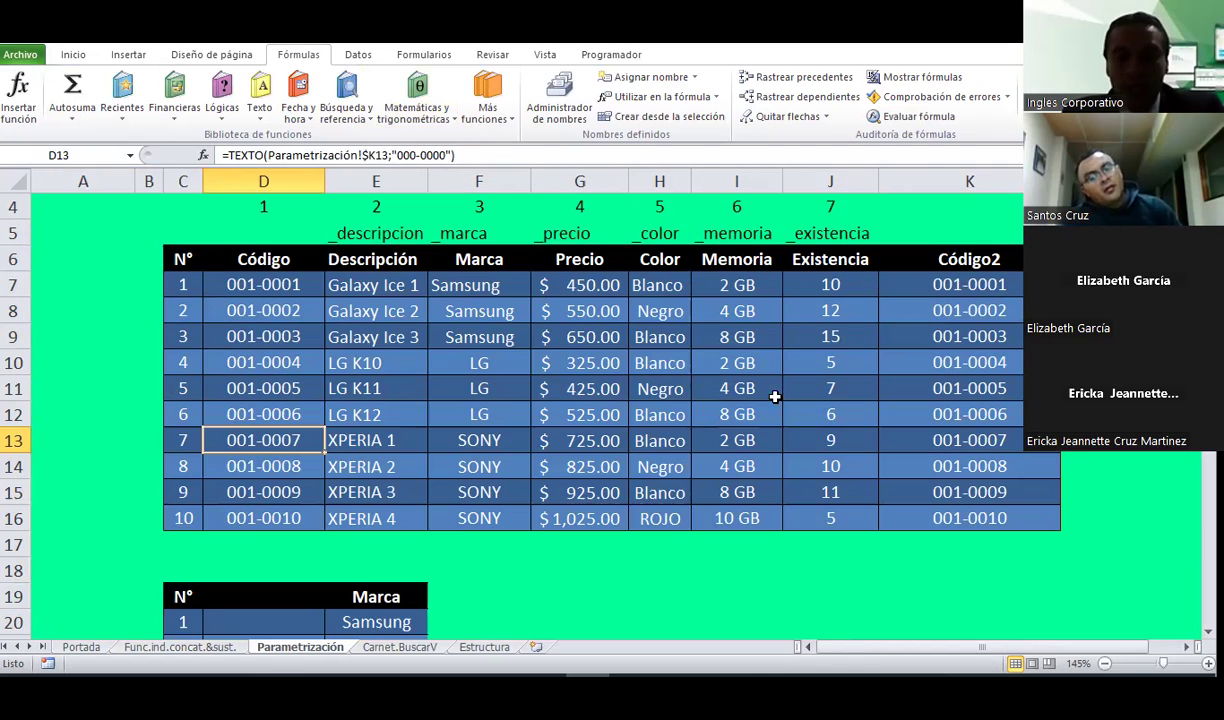
pyautogui.press('Right')
pyautogui.press('Right')
pyautogui.press('Right')
pyautogui.press('Up')
pyautogui.press('Up')
pyautogui.click(962, 282)
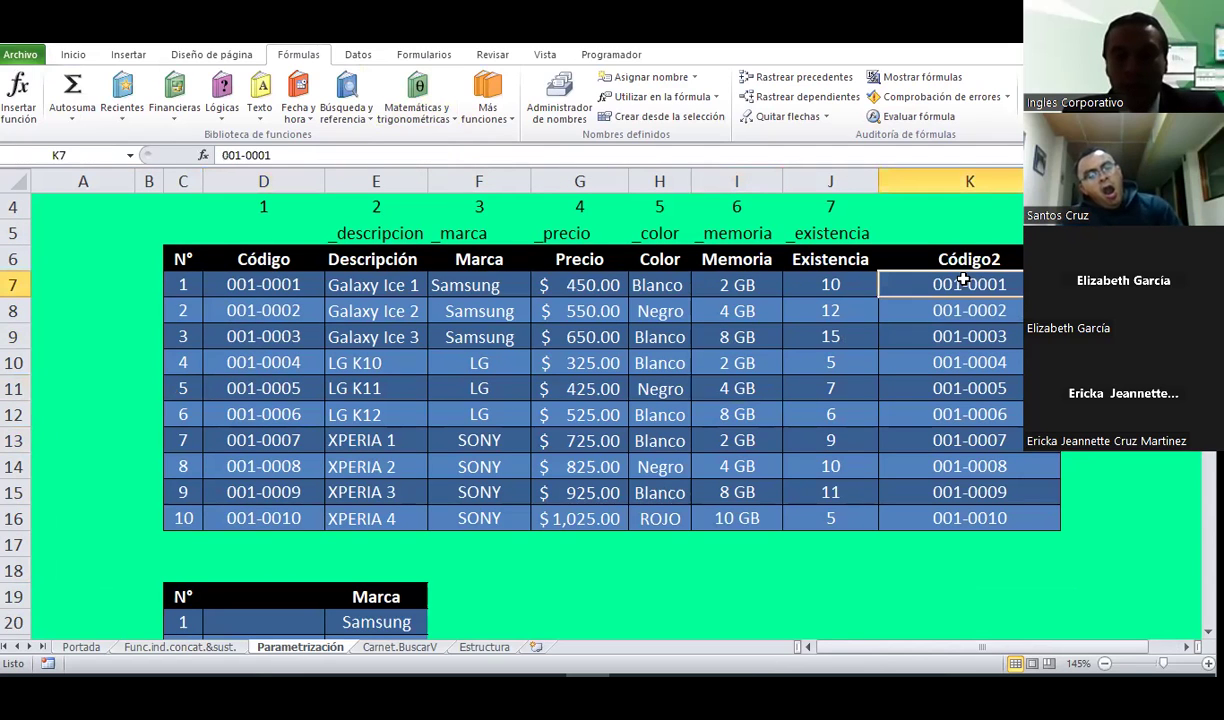
pyautogui.moveTo(962, 282); pyautogui.dragTo(950, 515)
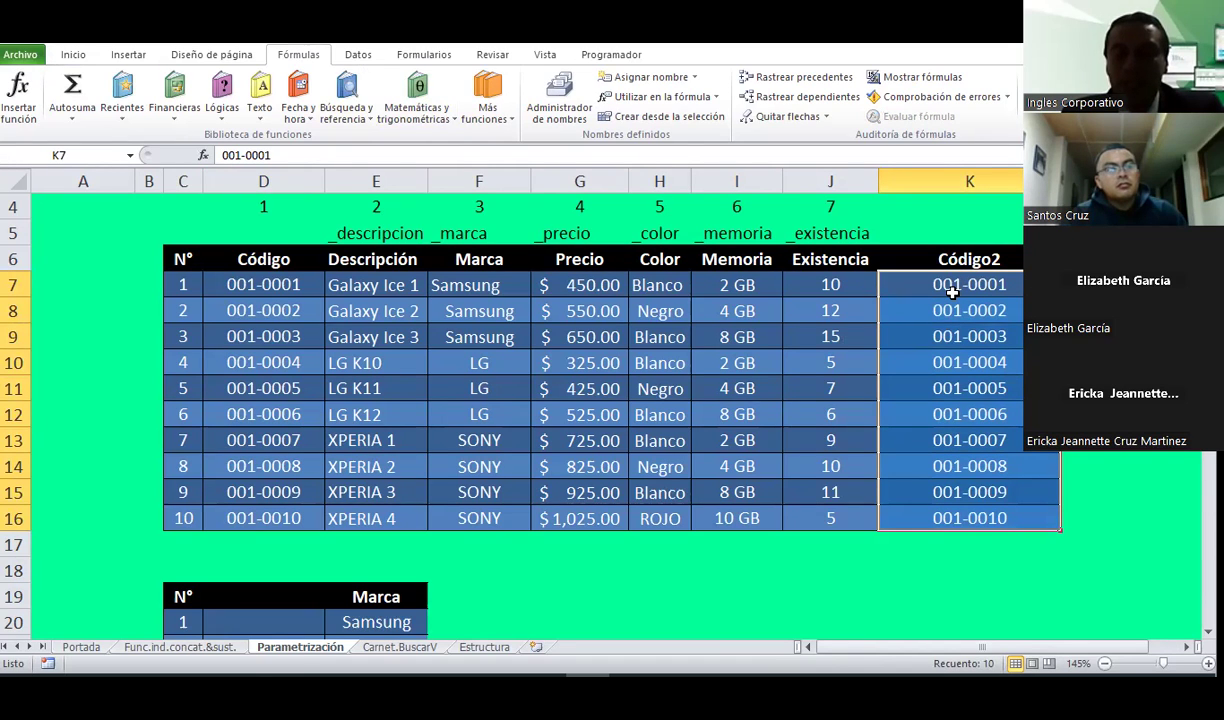
pyautogui.click(950, 289)
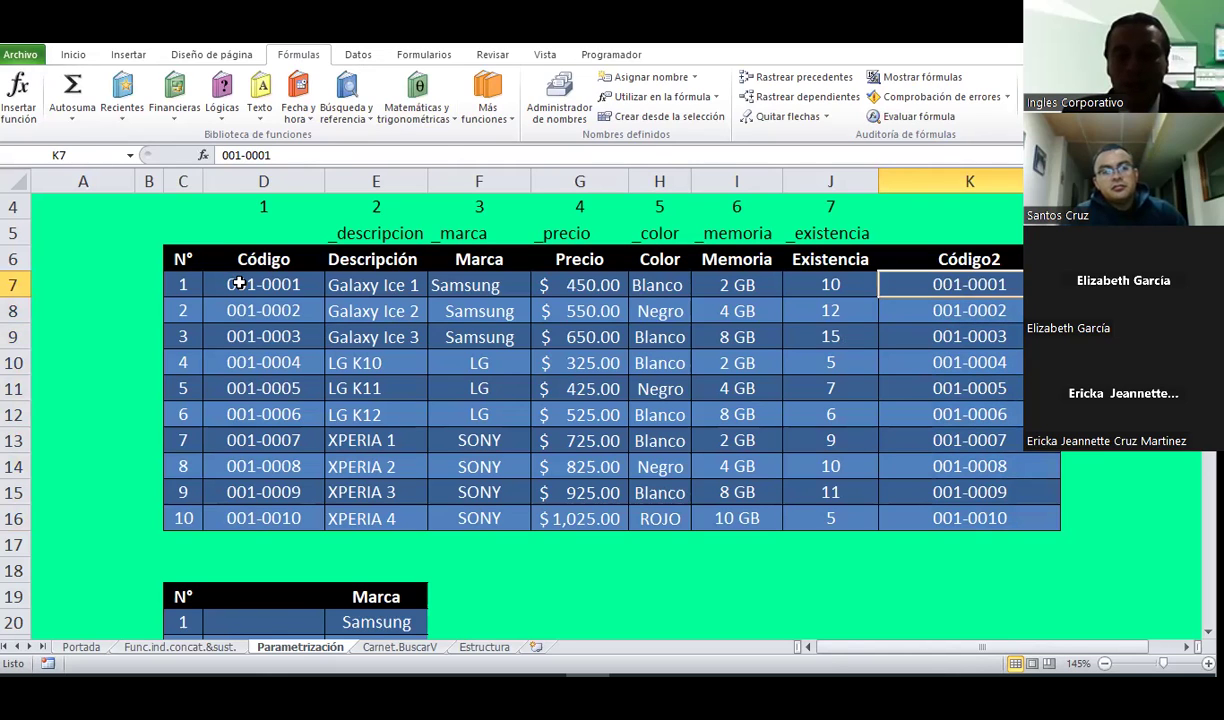
pyautogui.click(238, 288)
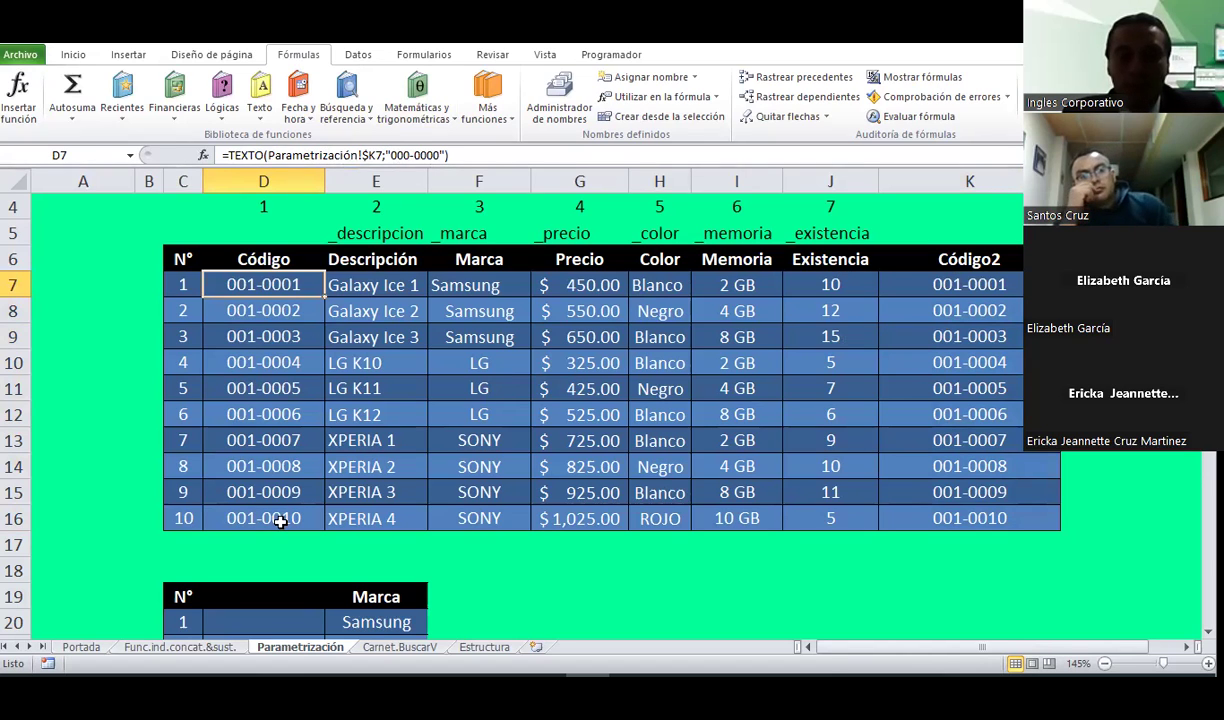
pyautogui.click(263, 310)
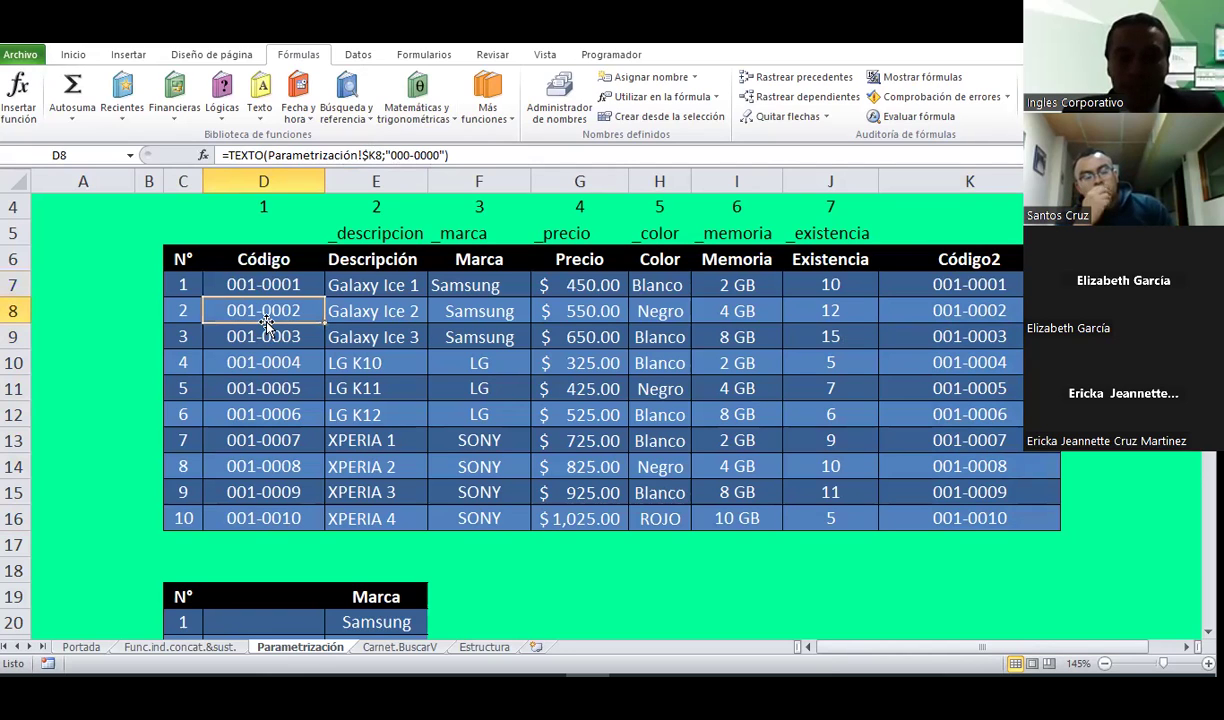
pyautogui.click(253, 347)
pyautogui.click(258, 387)
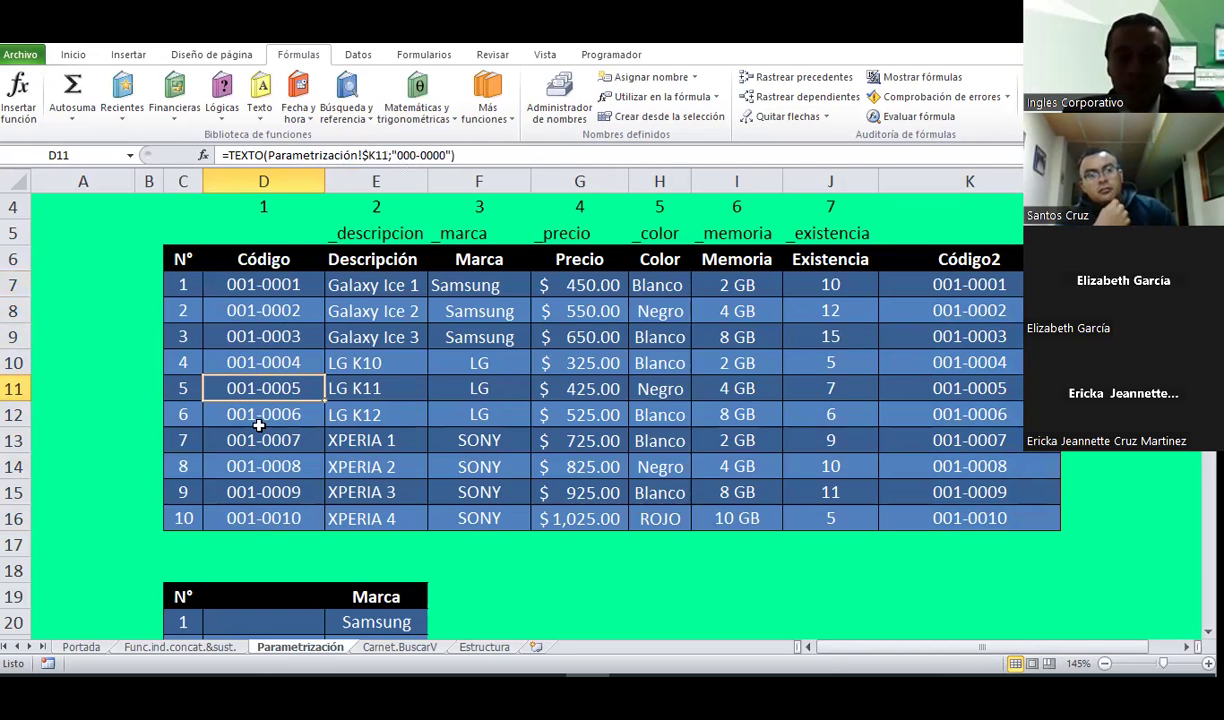
pyautogui.click(259, 410)
pyautogui.click(237, 492)
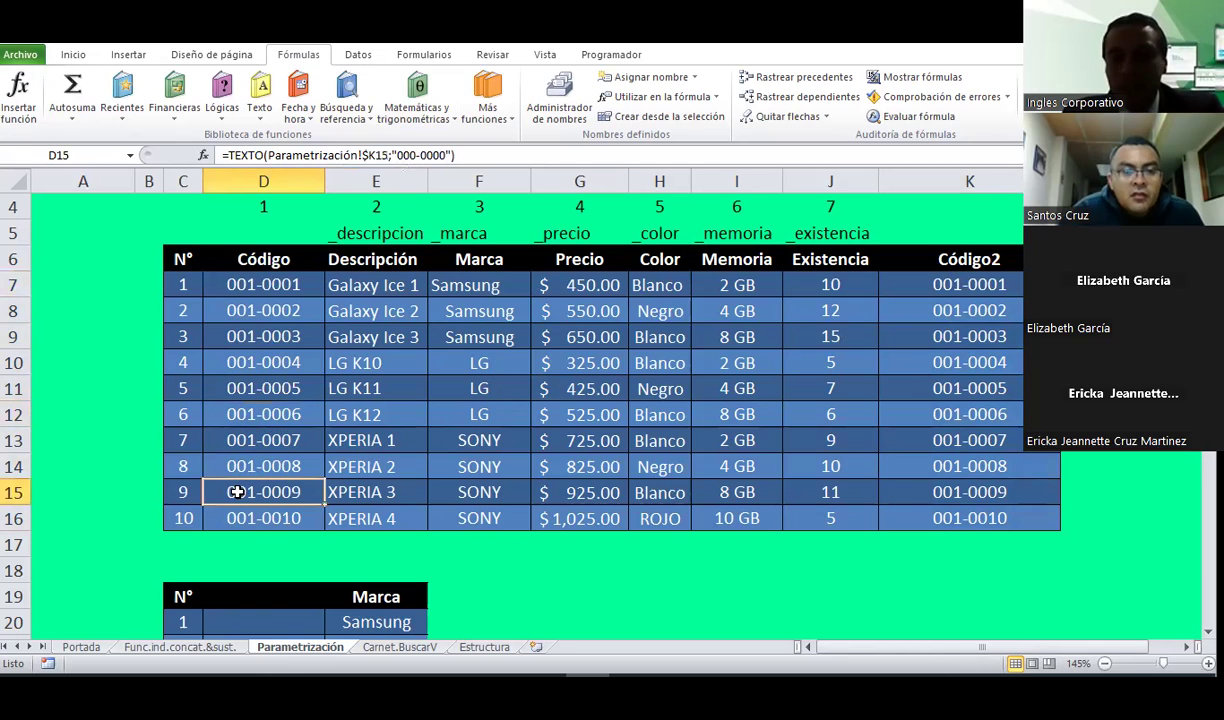
pyautogui.click(244, 538)
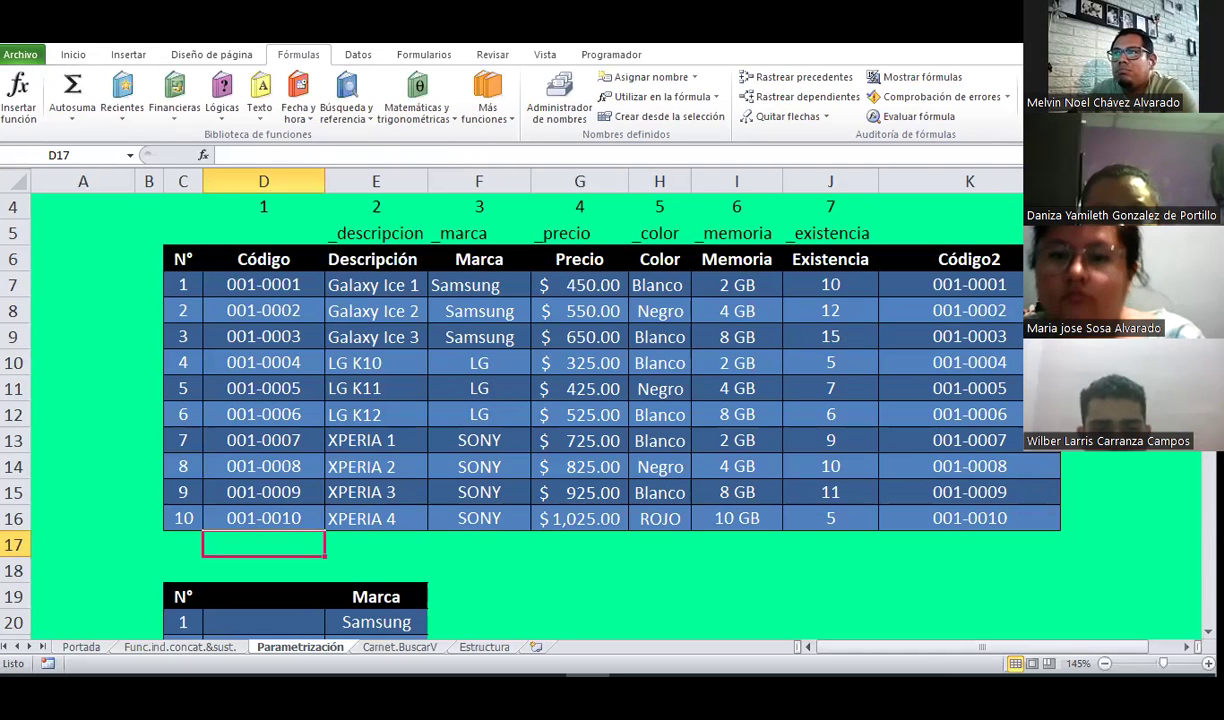
# Step: Make a copy of the Func.ind.concat.&sust. sheet as Func.ind.concat.&sust. (2)
pyautogui.hotkey('ctrl', 'pageup')
pyautogui.click(282, 487)
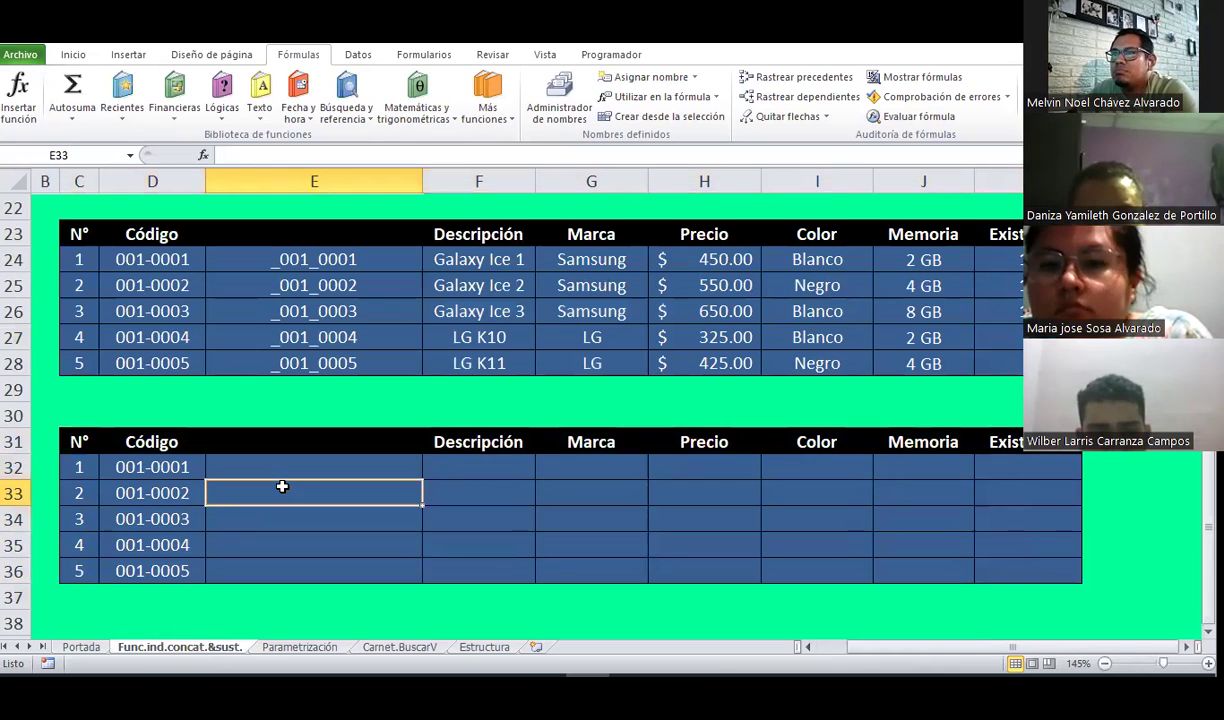
pyautogui.rightClick(190, 647)
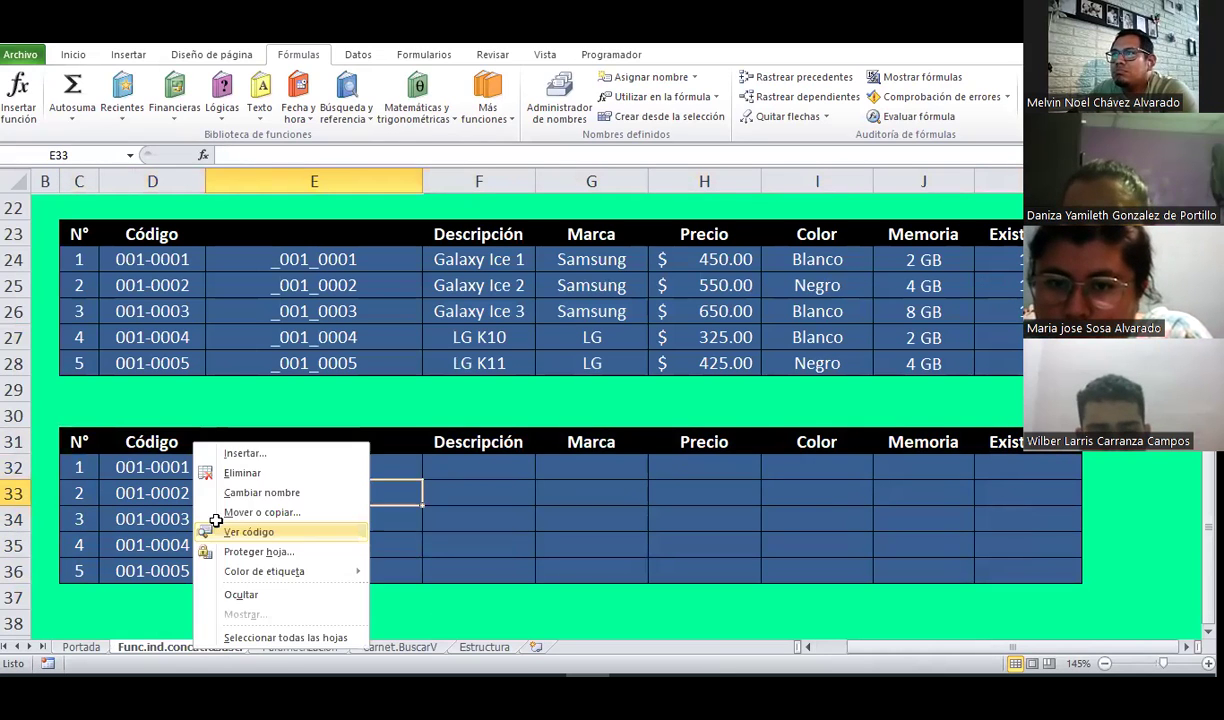
pyautogui.click(255, 512)
pyautogui.click(90, 589)
pyautogui.click(280, 615)
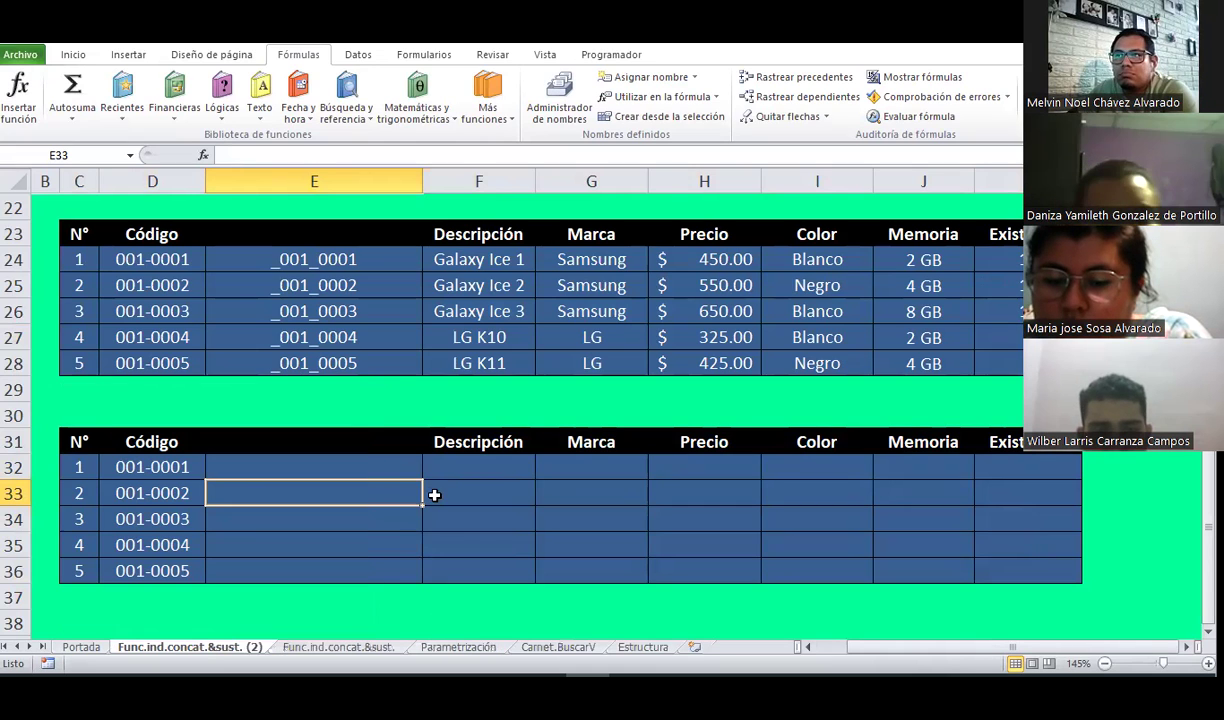
# Step: Delete column E from the copied sheet
pyautogui.click(335, 181)
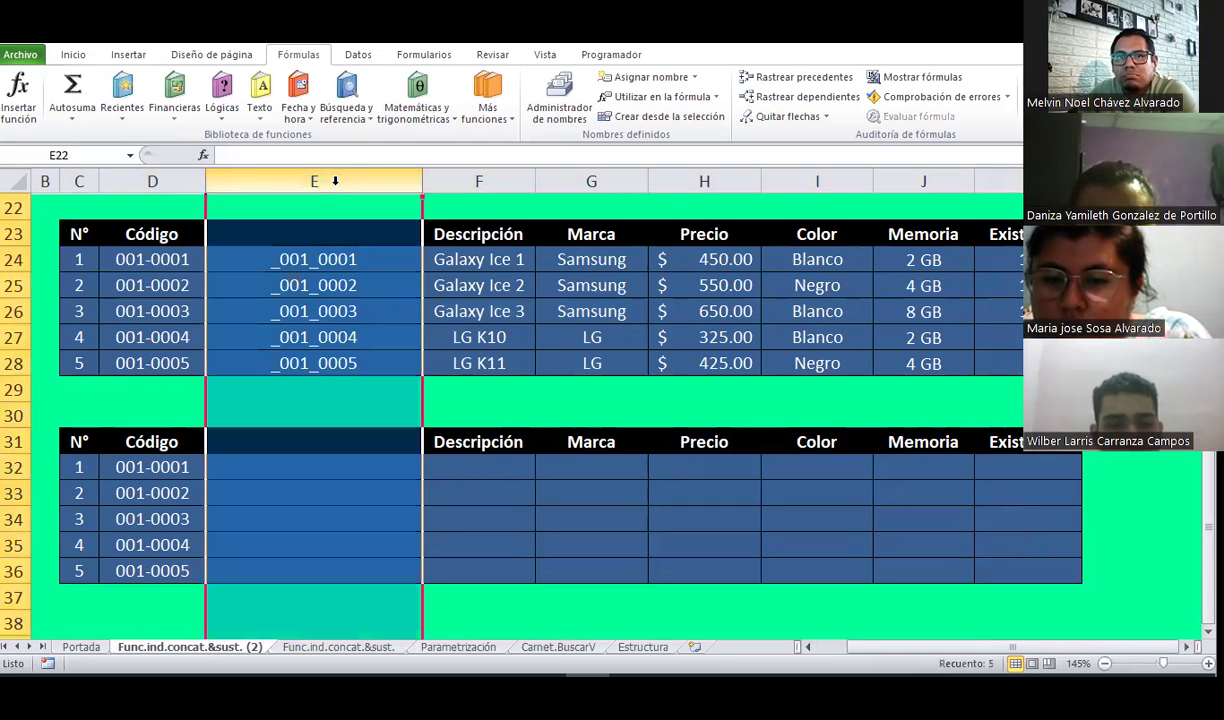
pyautogui.rightClick(340, 288)
pyautogui.click(368, 323)
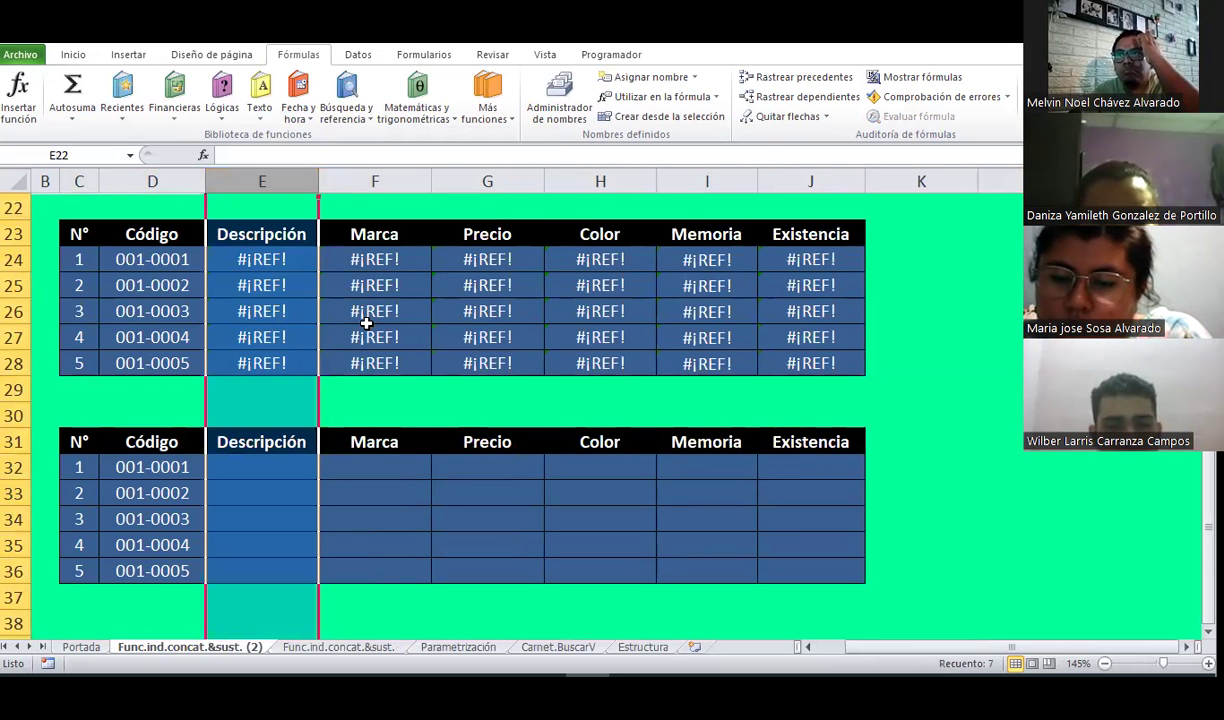
# Step: Inspect the upper table's now #¡REF! Descripción and Marca formulas, then select the first lower code
pyautogui.click(262, 260)
pyautogui.press('Down')
pyautogui.press('Right')
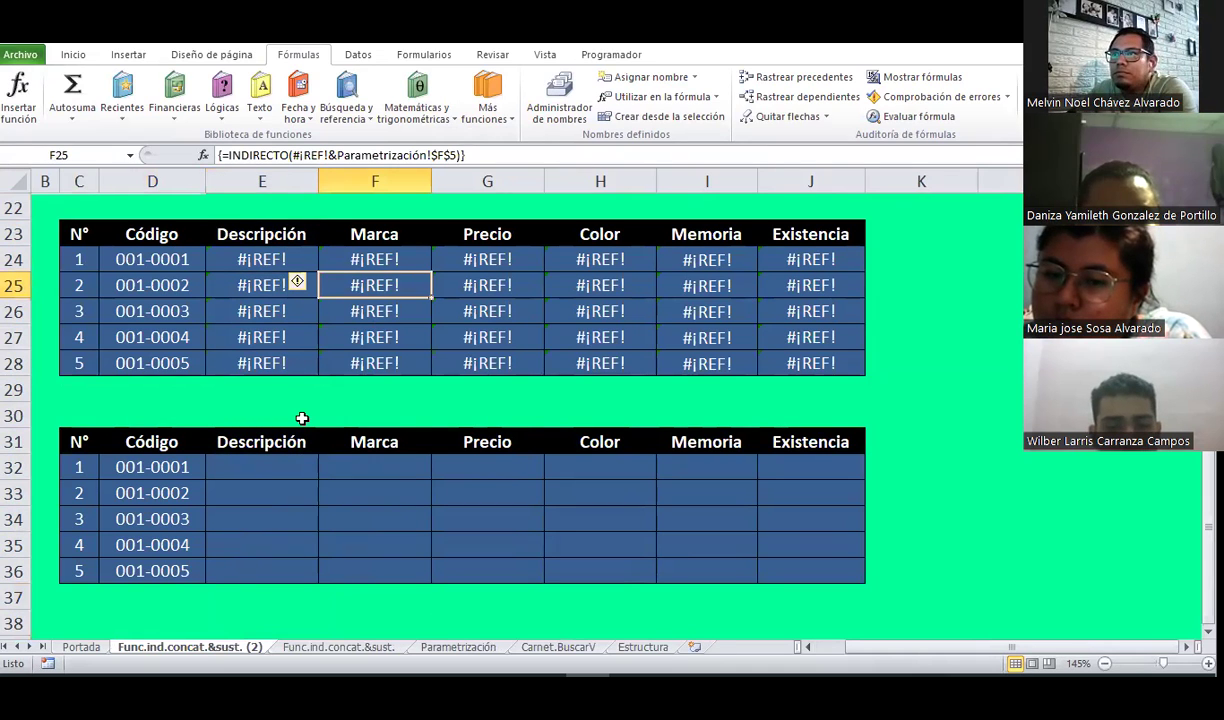
pyautogui.click(185, 467)
# Step: Browse the D32 product-code list and close it keeping 001-0001
pyautogui.click(212, 470)
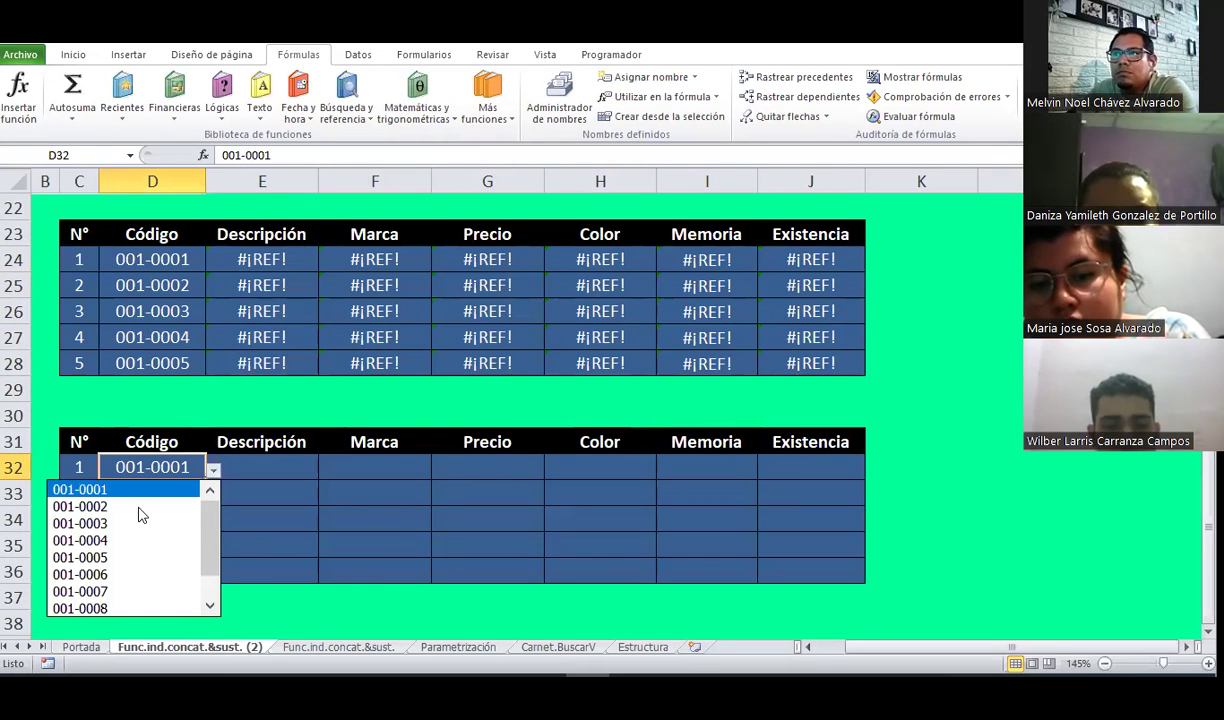
pyautogui.doubleClick(213, 598)
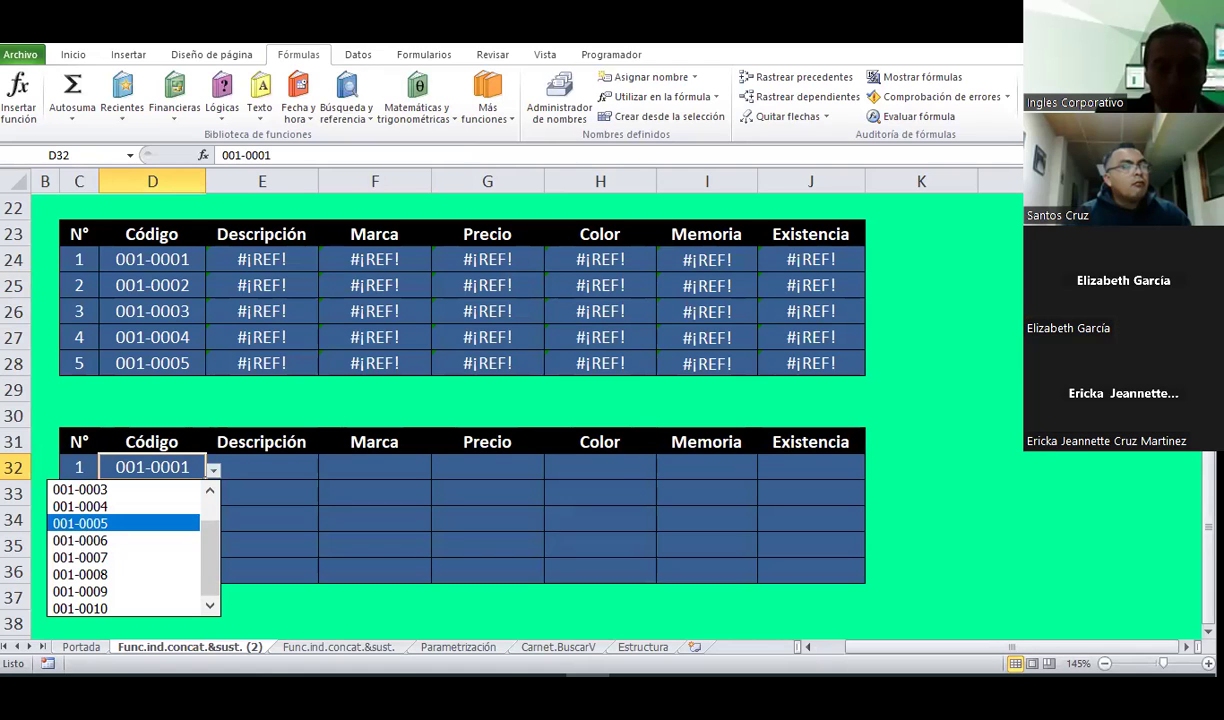
pyautogui.click(122, 462)
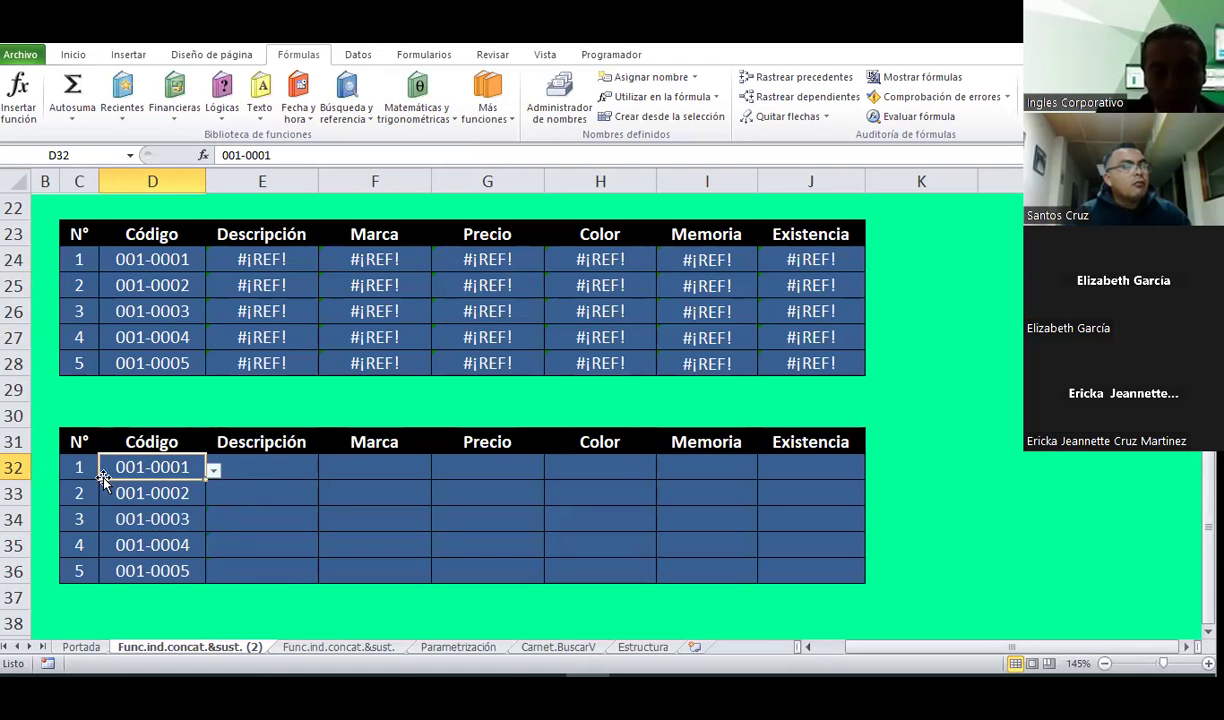
# Step: Select cells in the lower table's first row, then switch to the Parametrización sheet
pyautogui.click(476, 457)
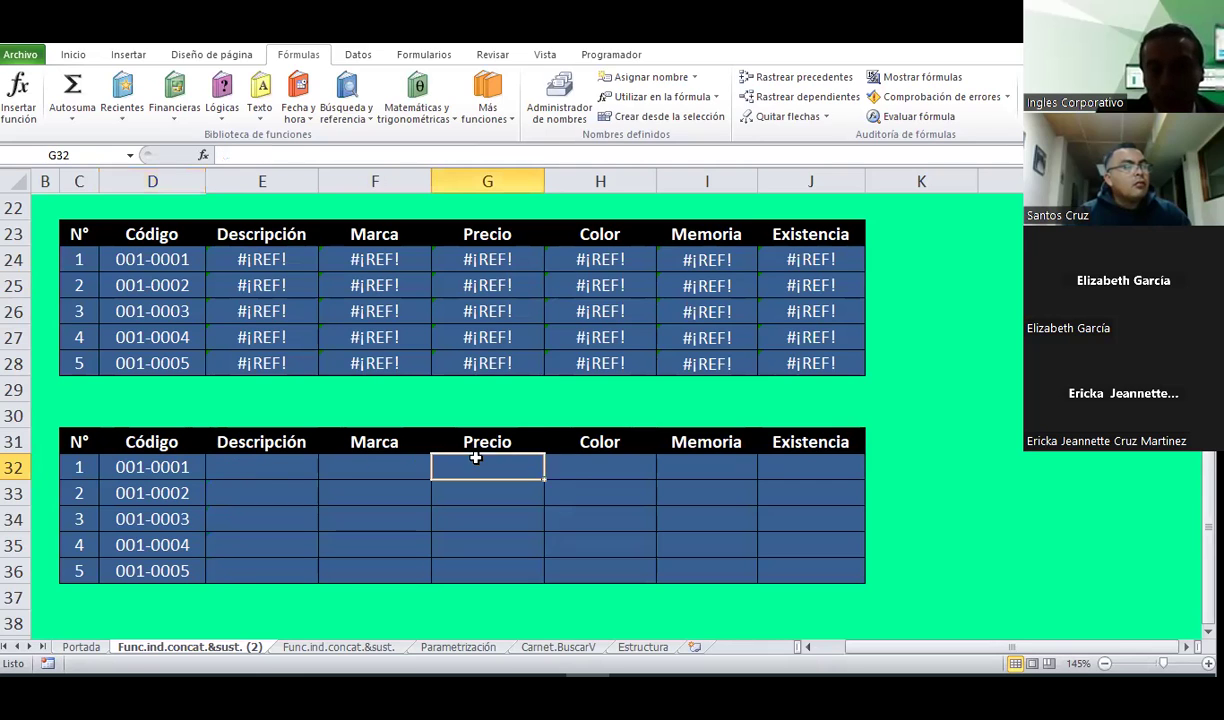
pyautogui.click(711, 464)
pyautogui.click(212, 462)
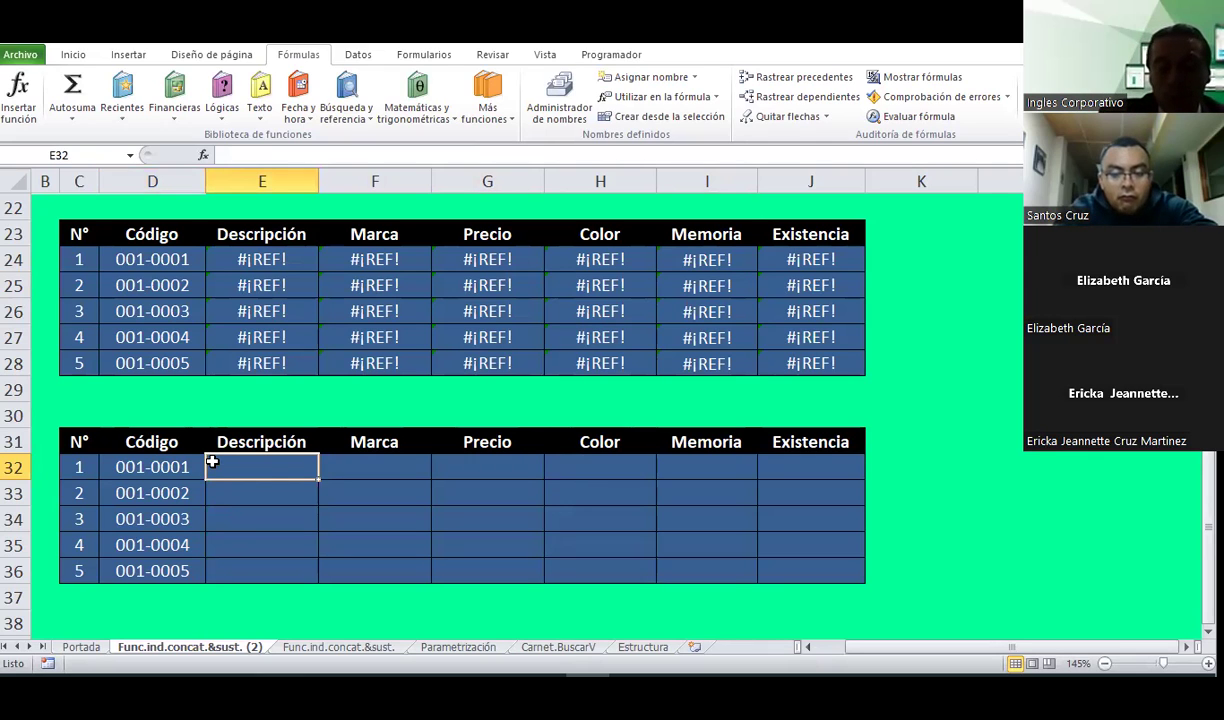
pyautogui.click(158, 467)
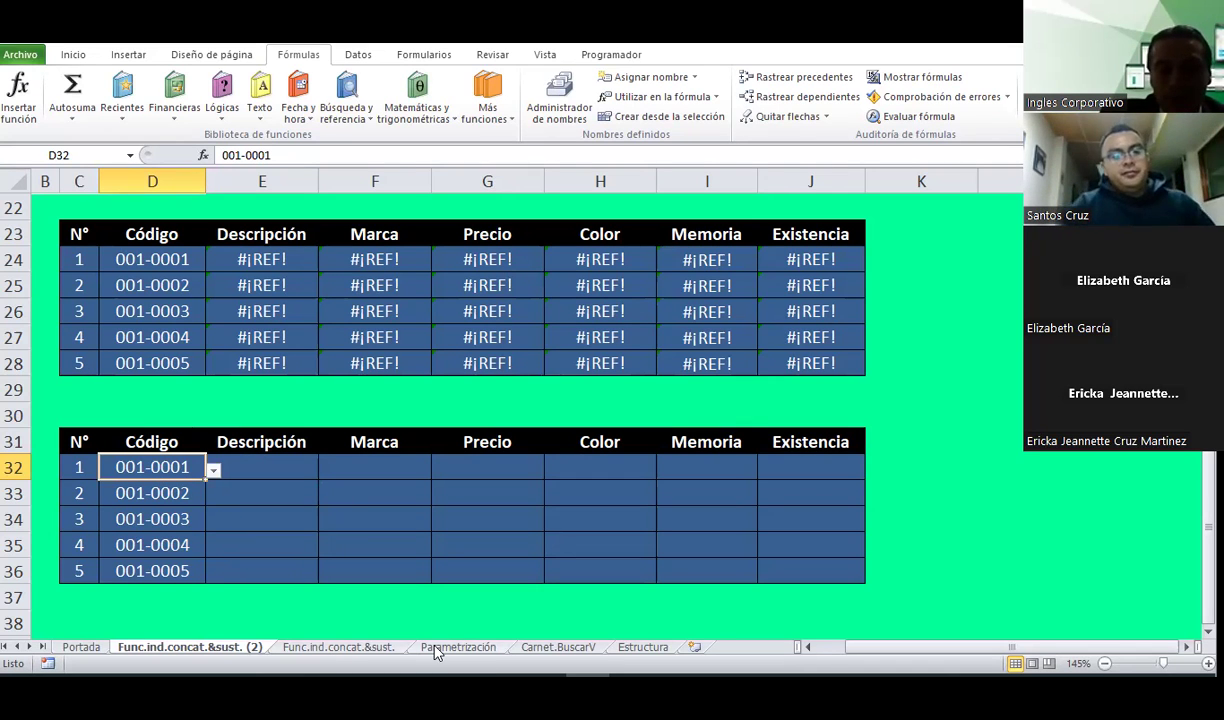
pyautogui.hotkey('ctrl', 'pagedown')
pyautogui.hotkey('ctrl', 'pagedown')
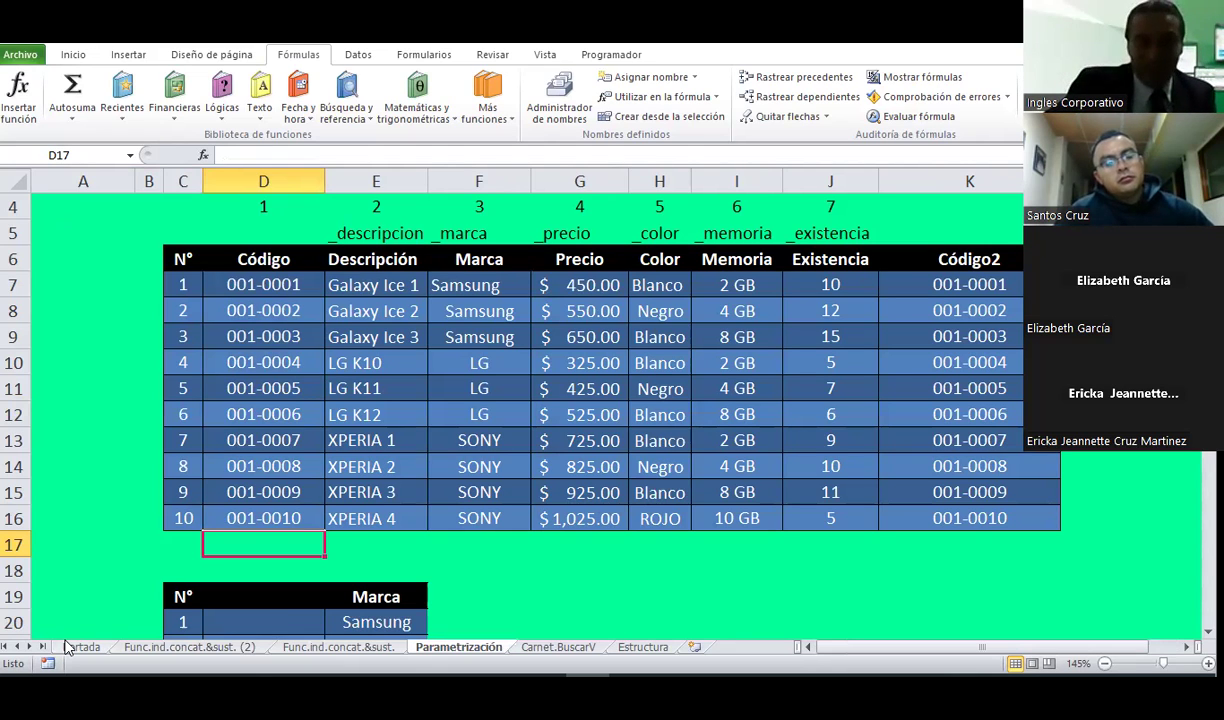
pyautogui.click(180, 647)
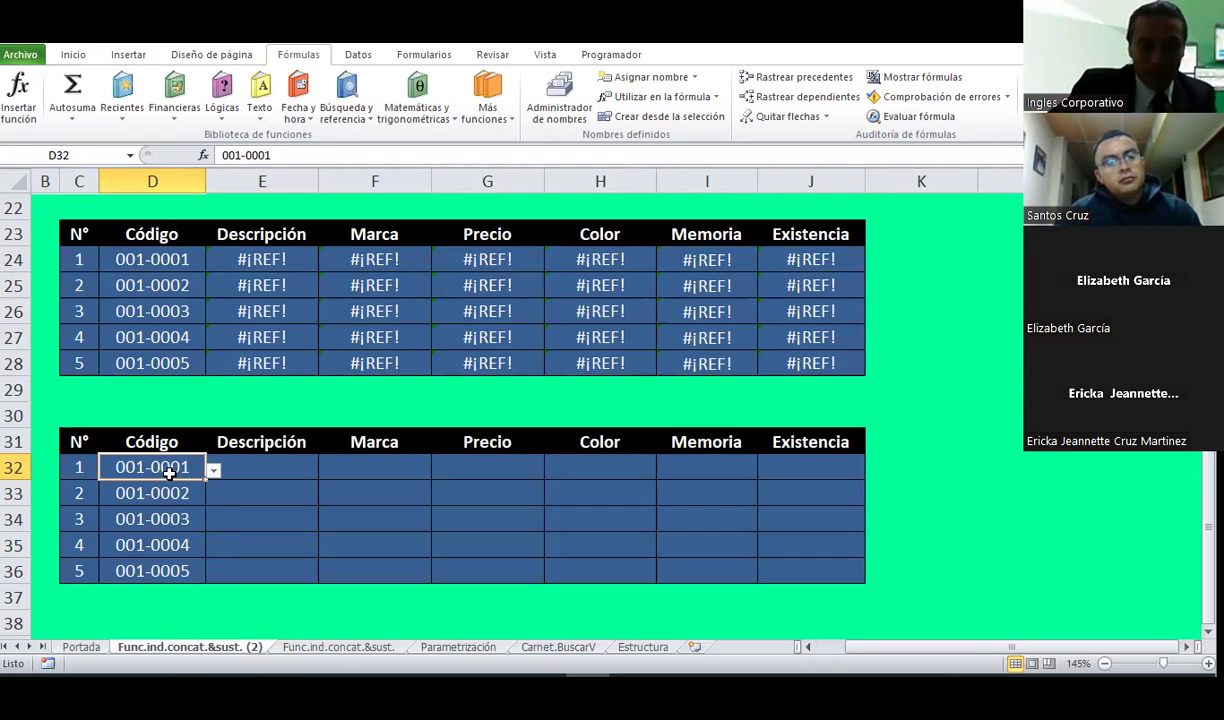
pyautogui.click(445, 650)
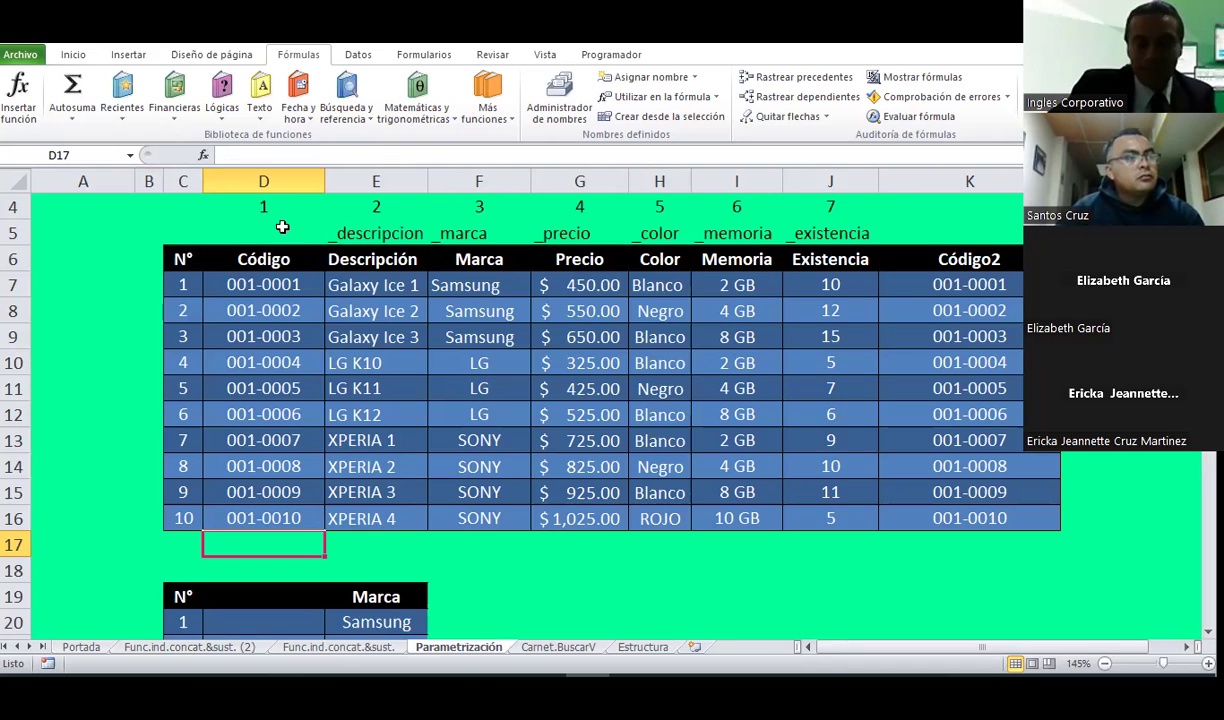
pyautogui.click(268, 180)
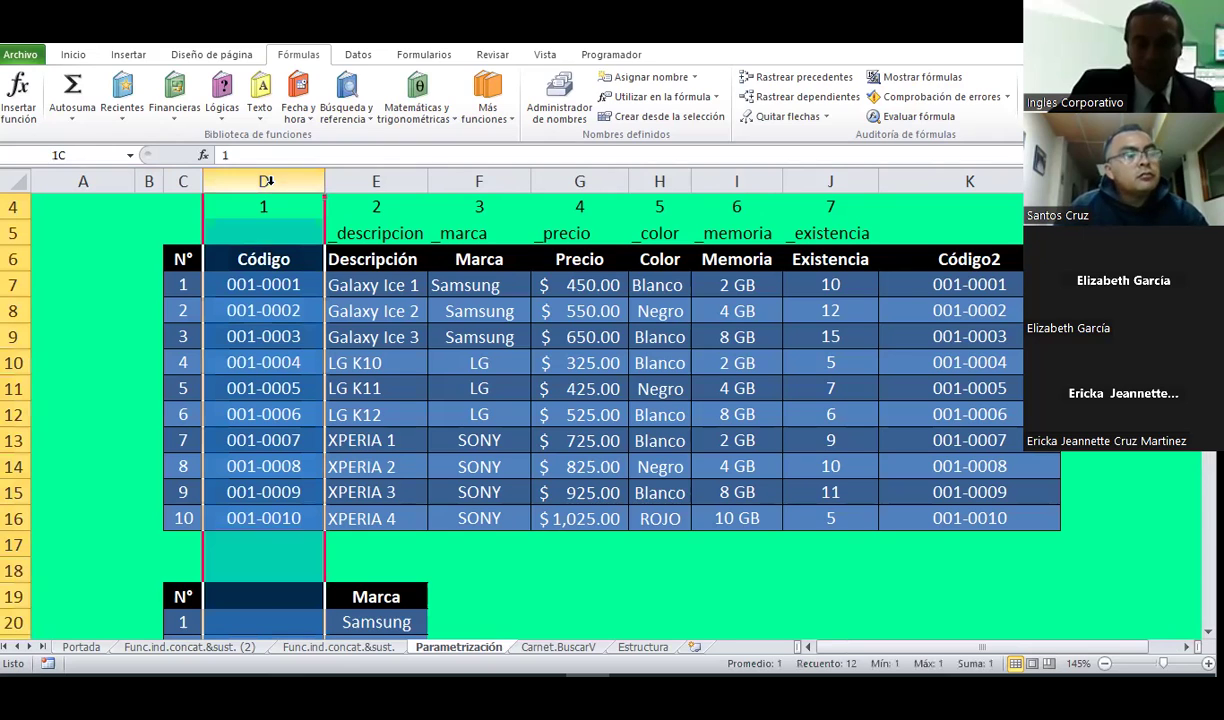
pyautogui.click(256, 284)
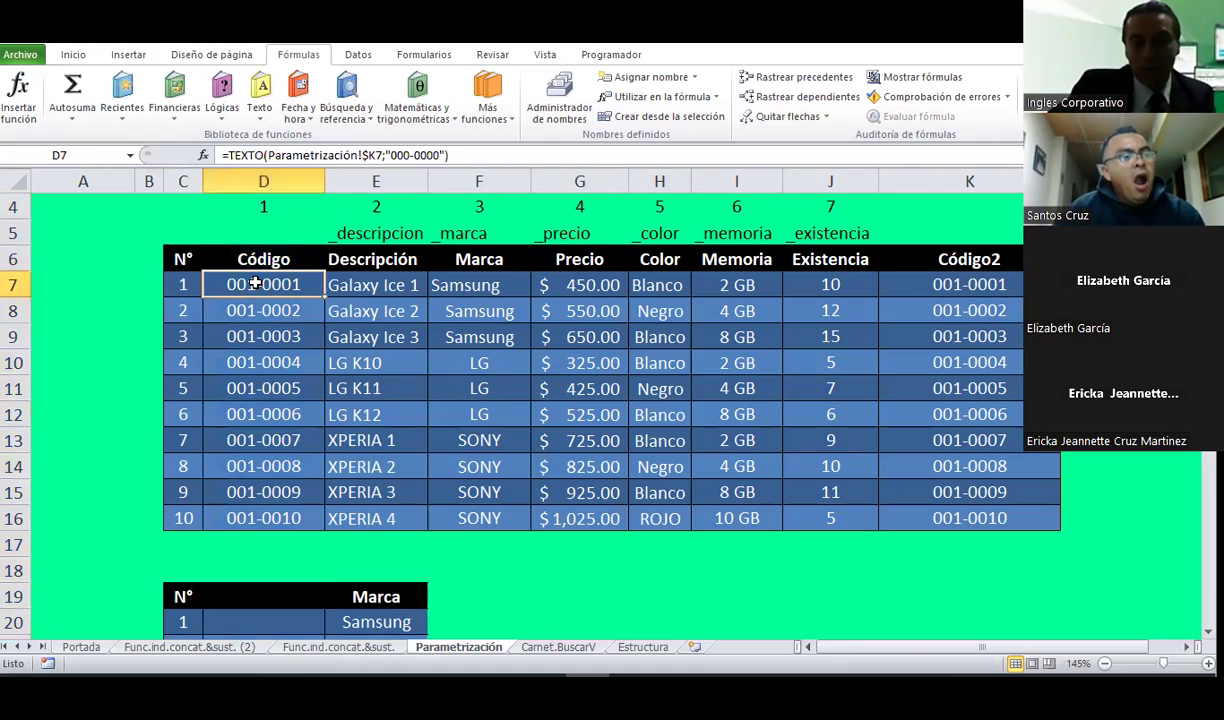
pyautogui.moveTo(256, 284)
pyautogui.mouseDown()
pyautogui.moveTo(388, 300)
pyautogui.moveTo(271, 285)
pyautogui.moveTo(492, 271)
pyautogui.mouseUp()
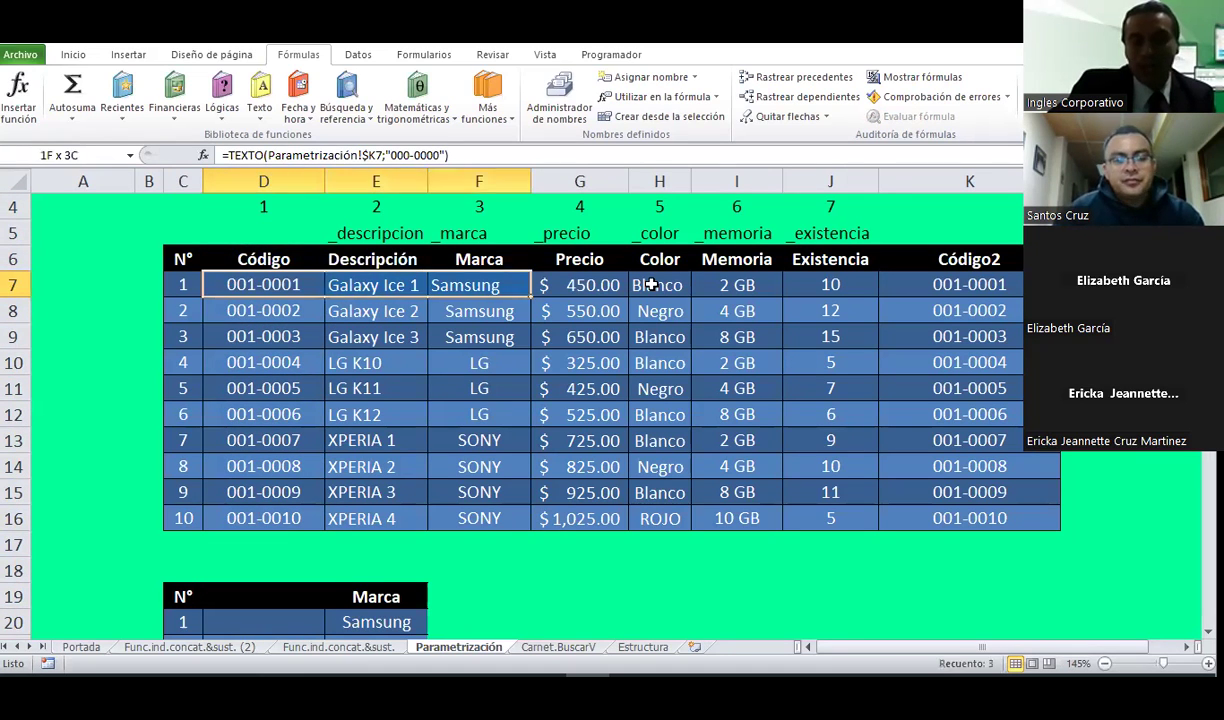
pyautogui.moveTo(934, 314); pyautogui.dragTo(929, 511)
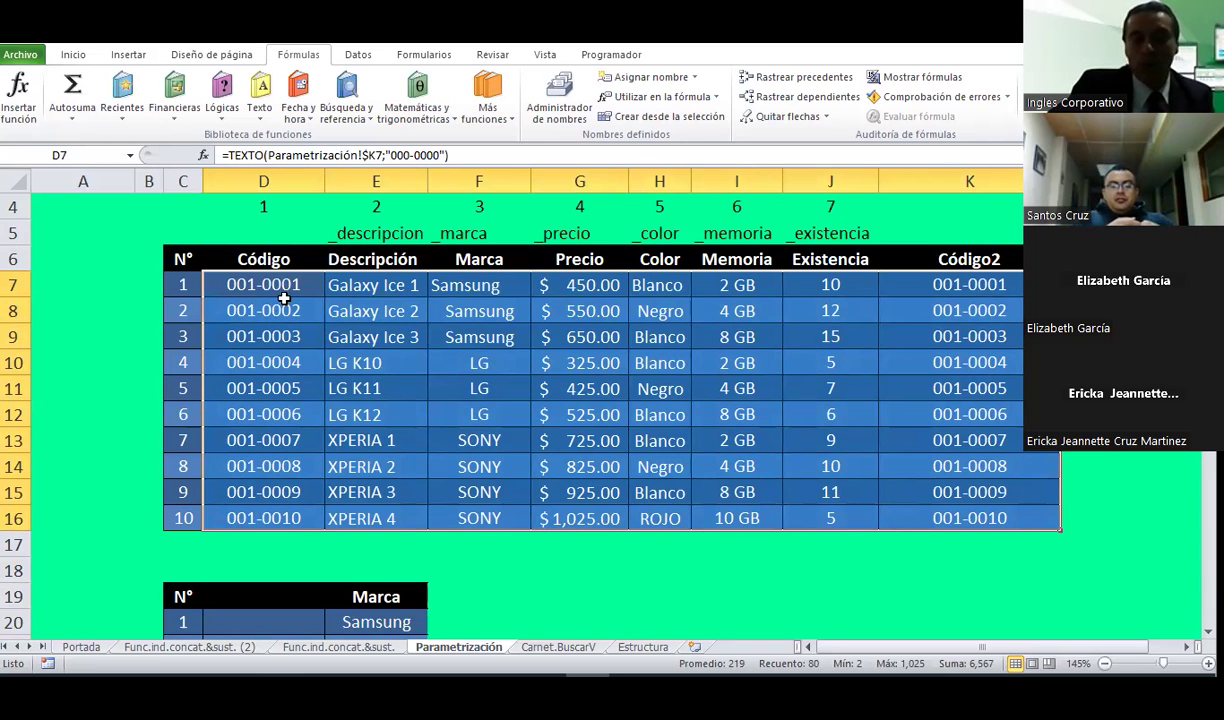
pyautogui.click(260, 328)
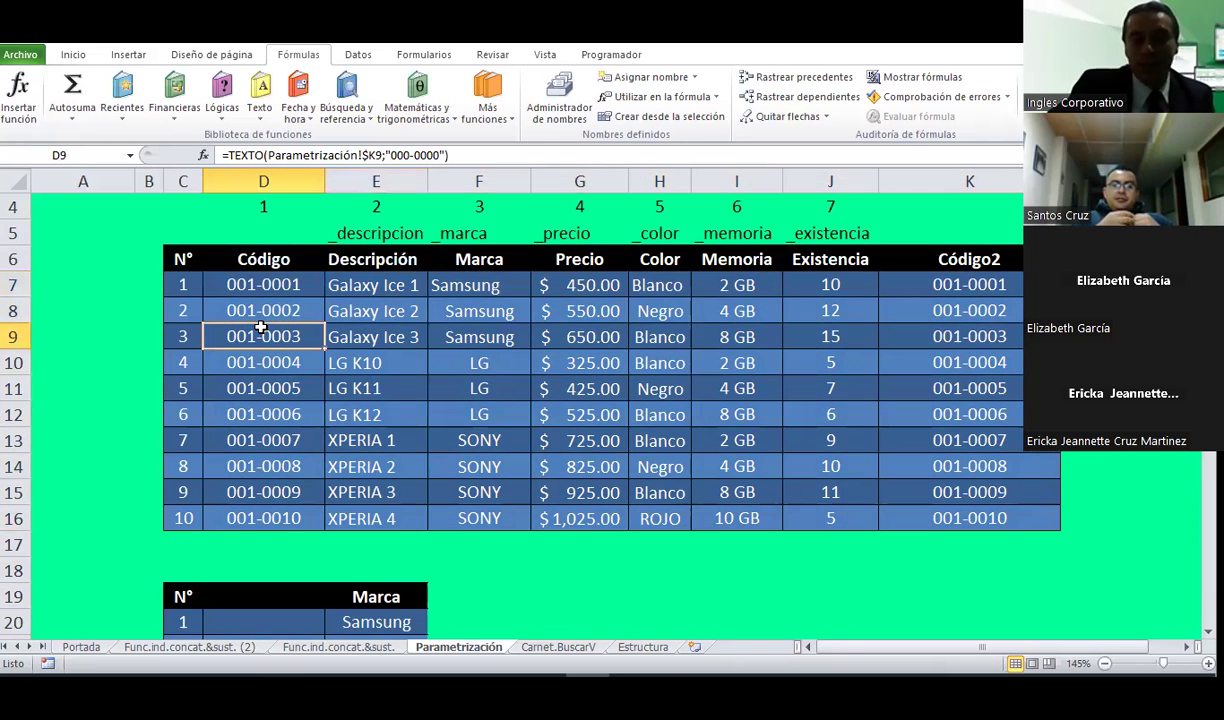
pyautogui.click(181, 259)
pyautogui.keyDown('shift'); pyautogui.click(877, 520); pyautogui.keyUp('shift')
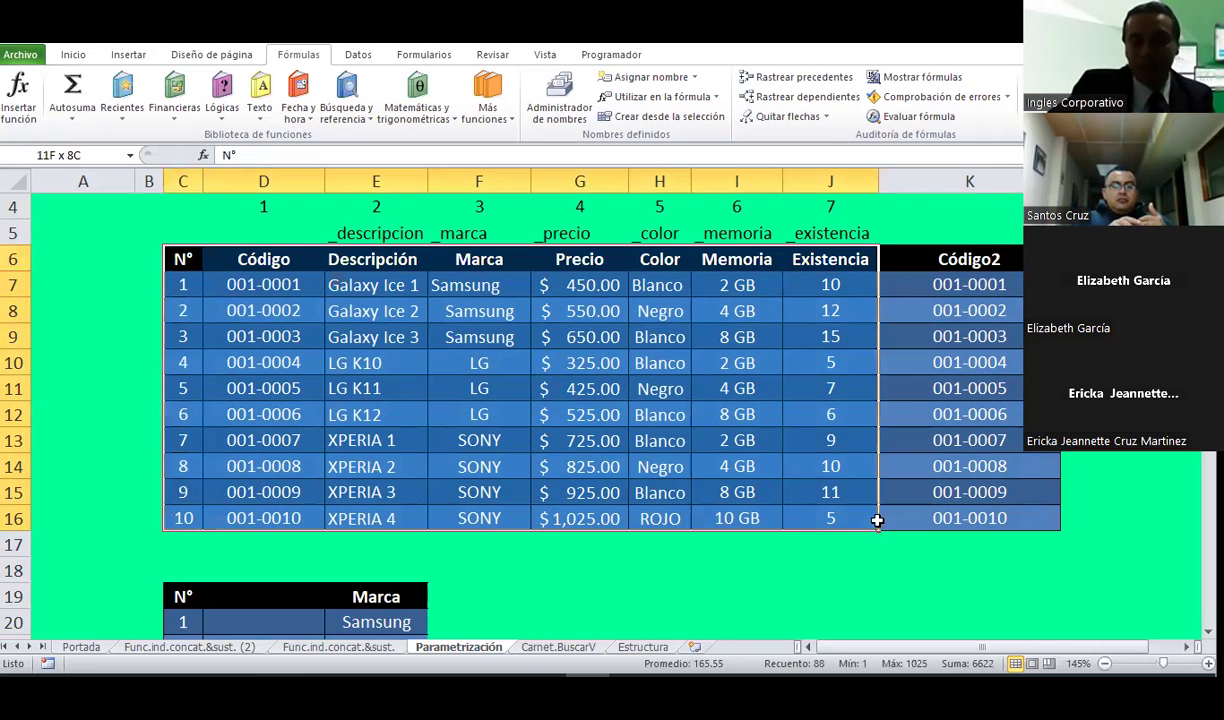
pyautogui.moveTo(940, 518); pyautogui.dragTo(945, 518)
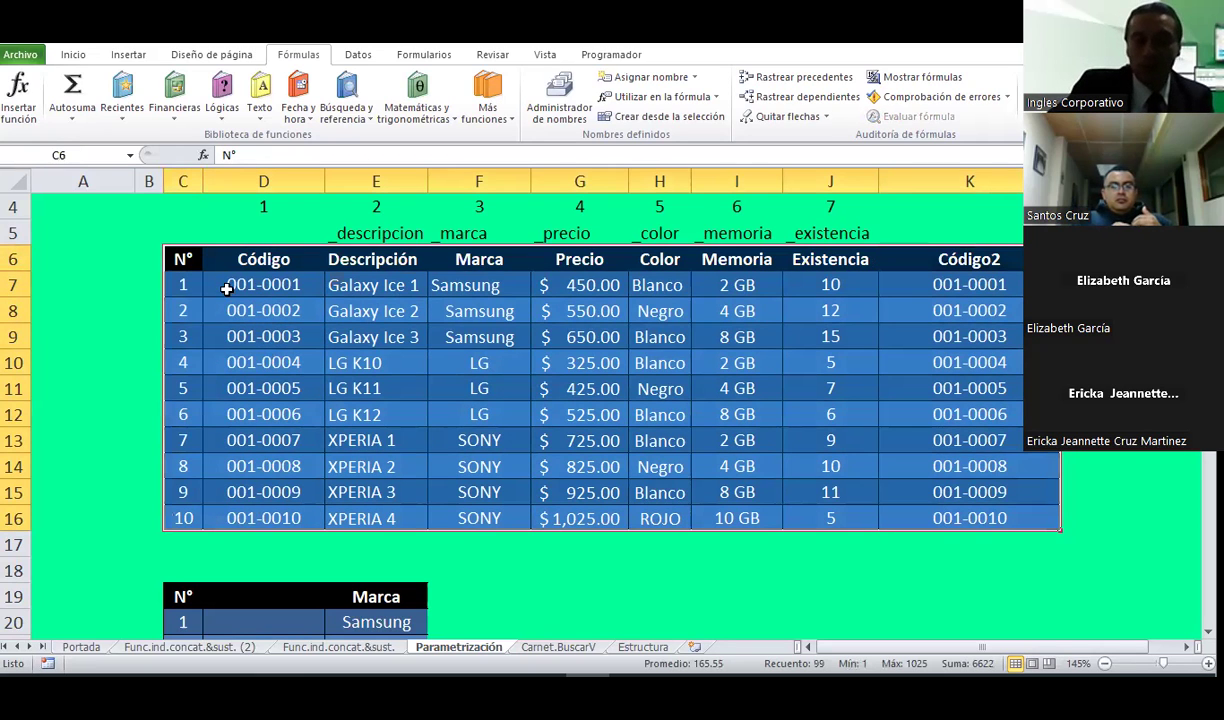
pyautogui.click(186, 288)
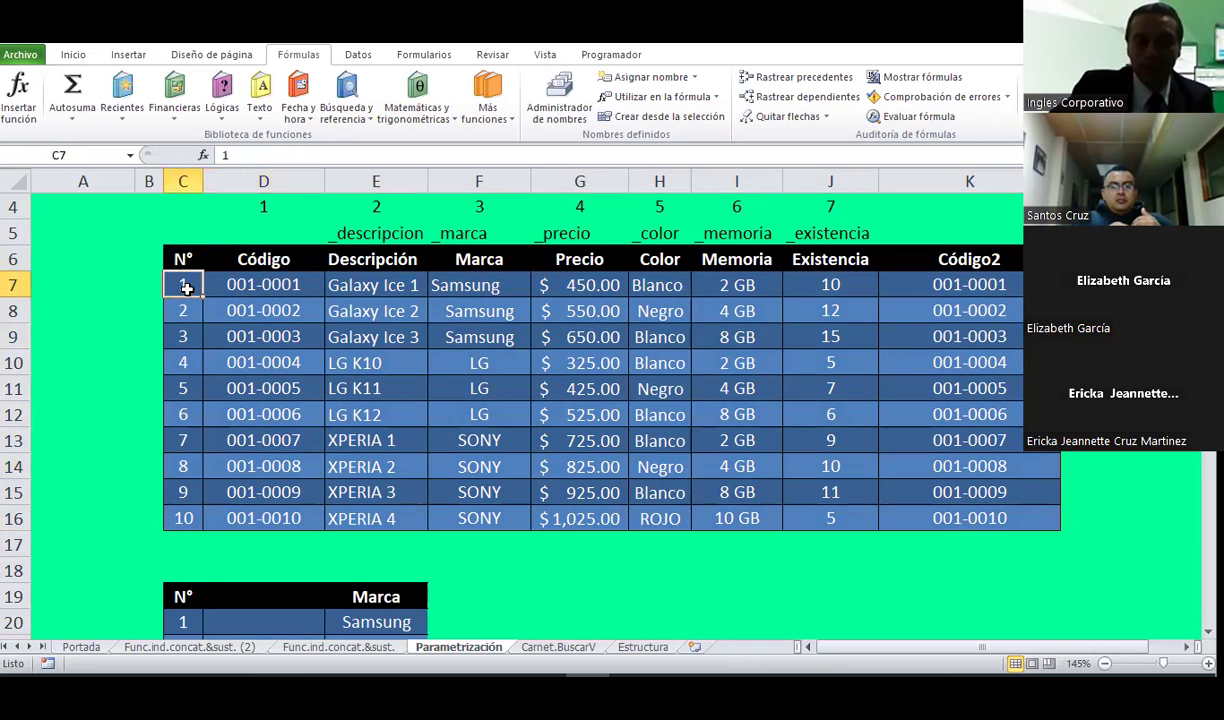
pyautogui.click(228, 649)
pyautogui.click(383, 647)
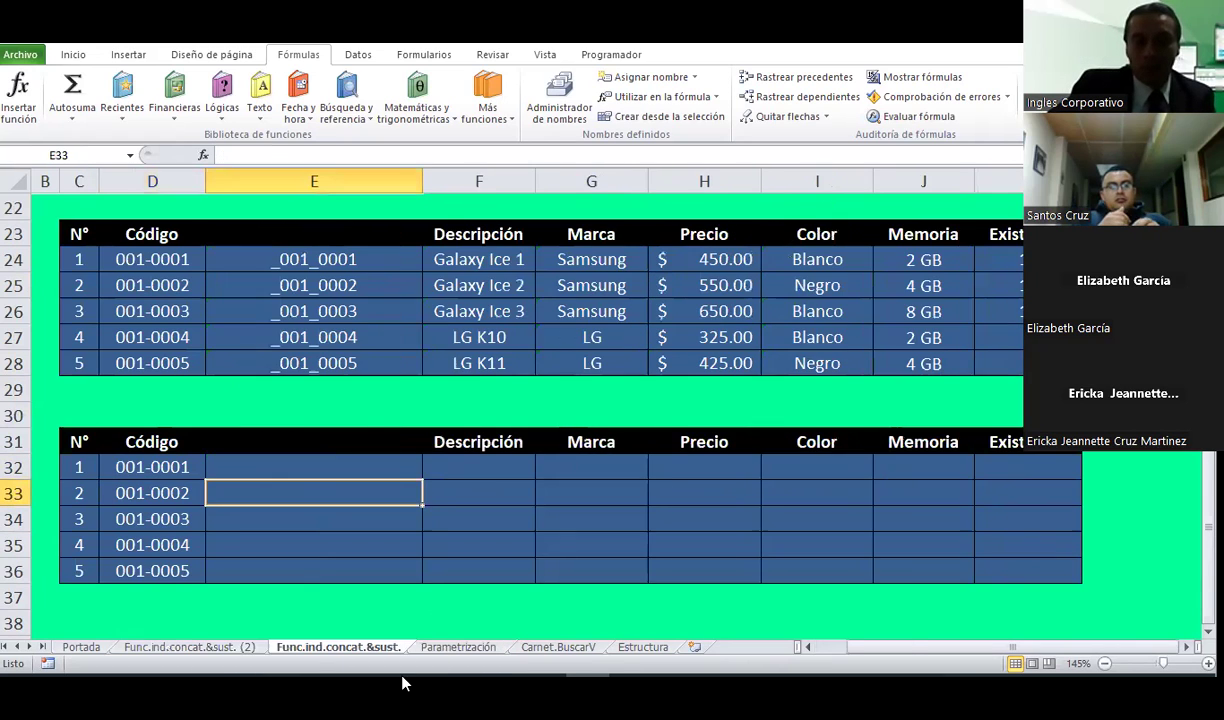
pyautogui.click(452, 647)
pyautogui.scroll(1, 411, 358)
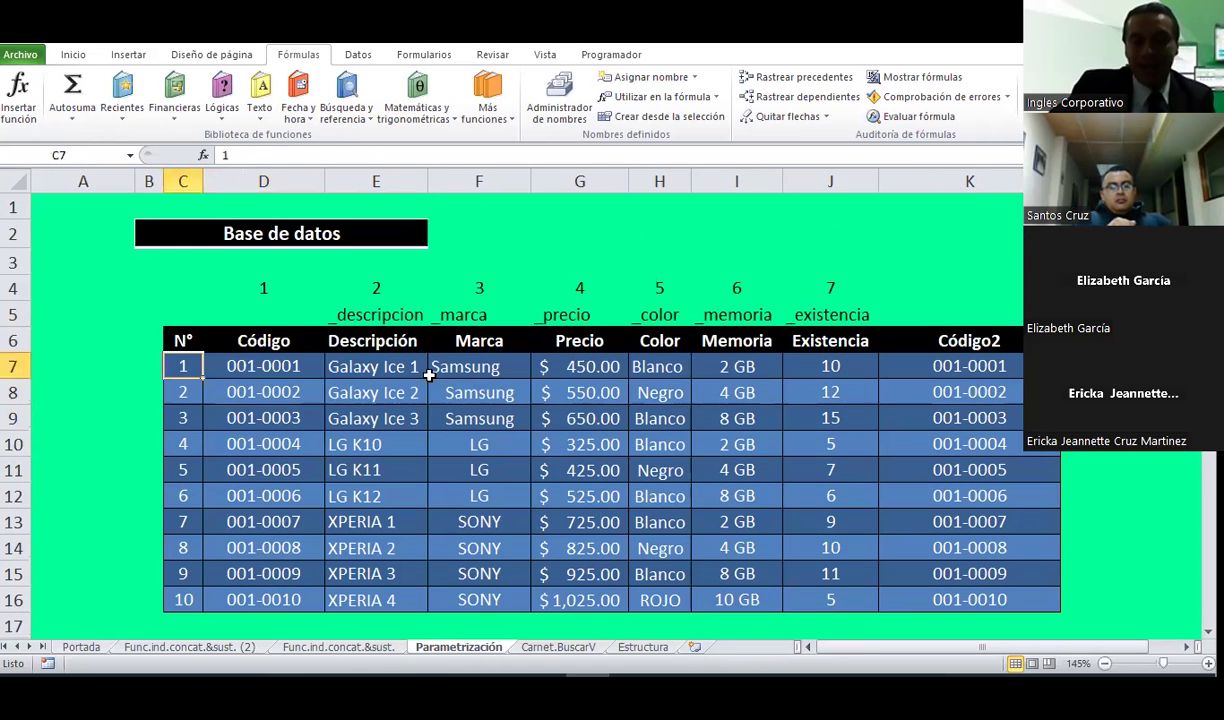
pyautogui.click(249, 367)
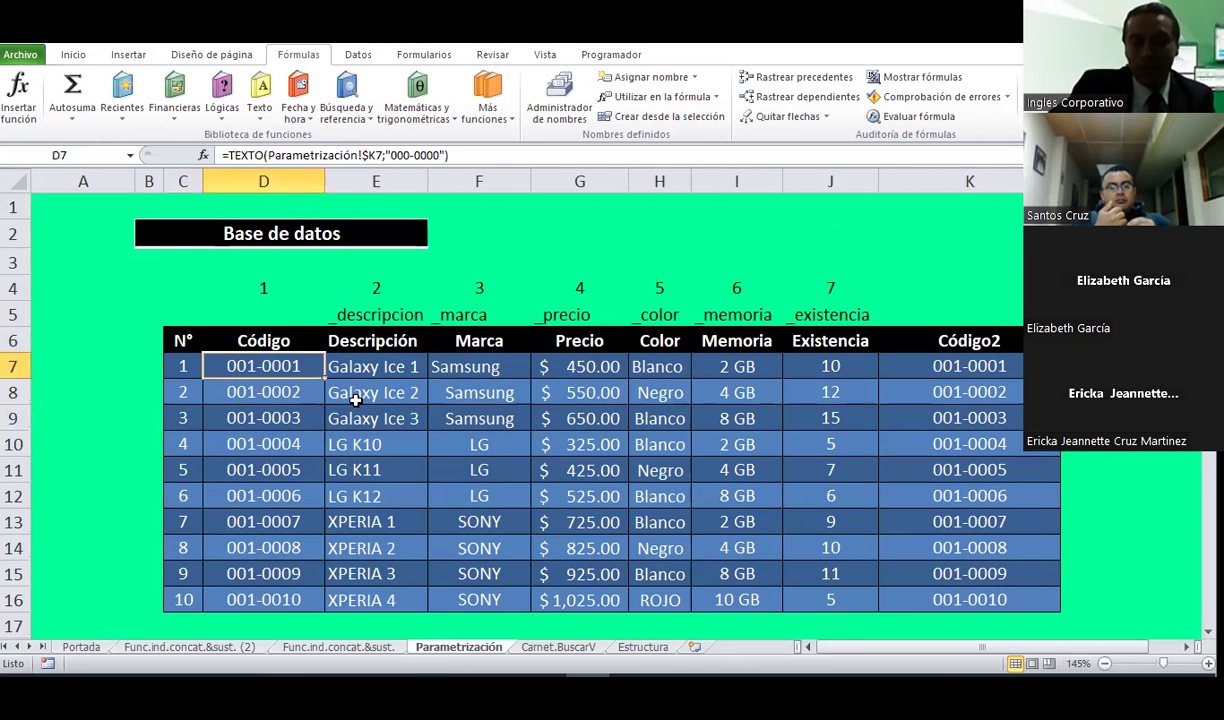
pyautogui.keyDown('shift'); pyautogui.click(800, 592); pyautogui.keyUp('shift')
pyautogui.keyDown('shift'); pyautogui.click(883, 590); pyautogui.keyUp('shift')
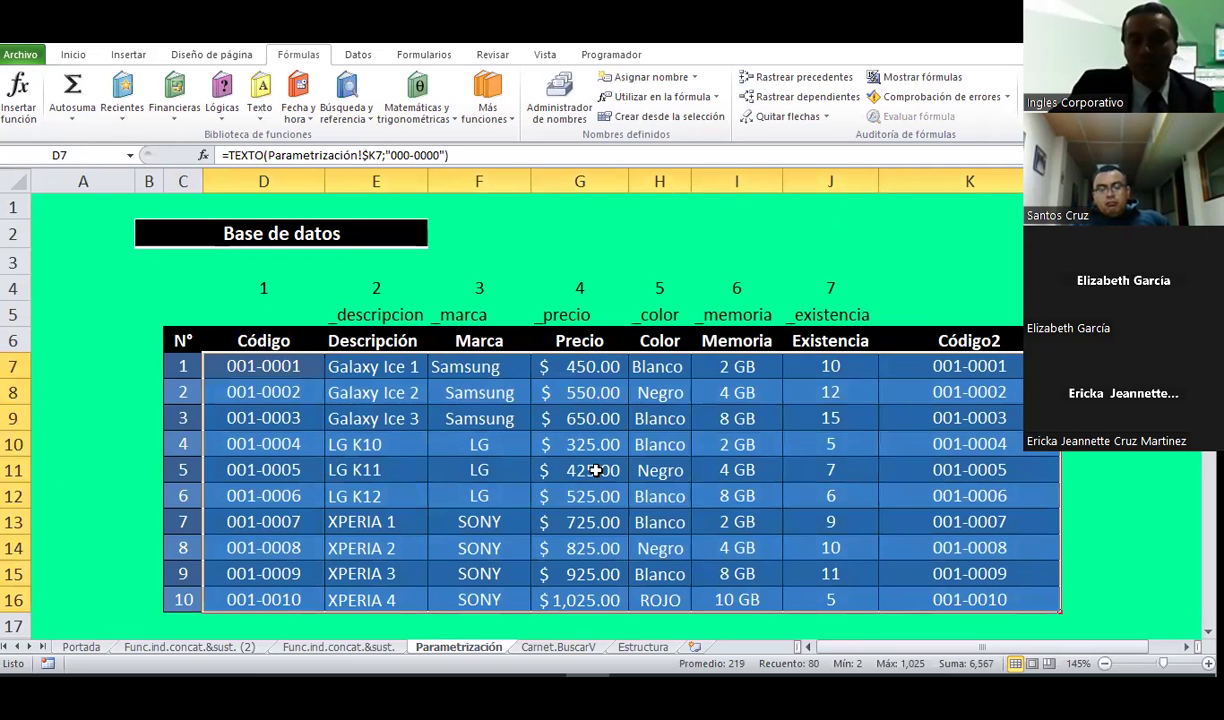
pyautogui.hscroll(1, 940, 656)
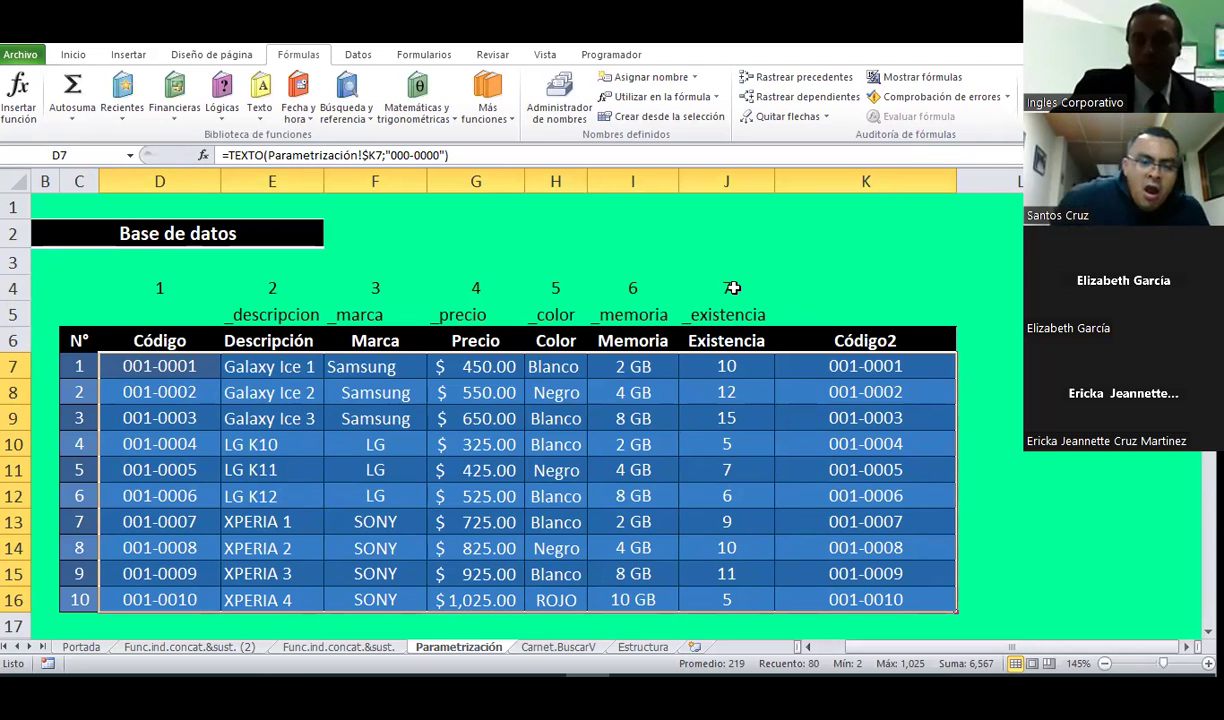
# Step: Extend the column index numbers from J4 to 8 over the Código2 column
pyautogui.click(771, 298)
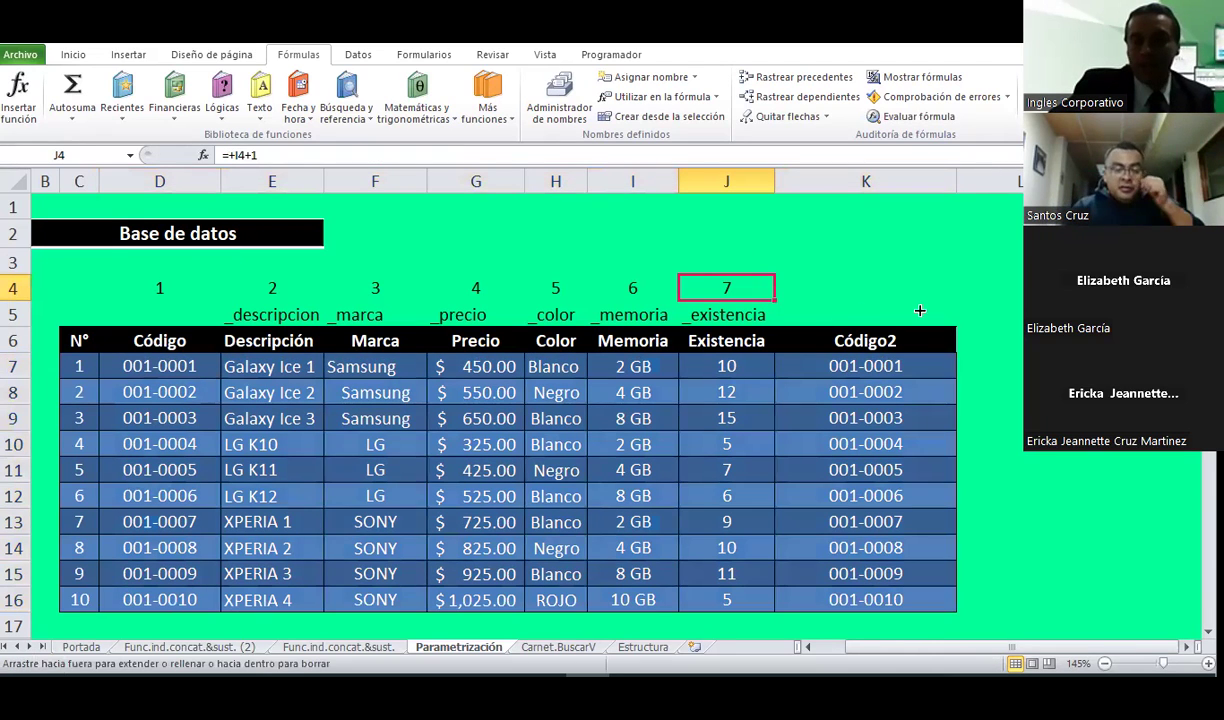
pyautogui.moveTo(773, 299); pyautogui.dragTo(866, 294)
pyautogui.click(157, 288)
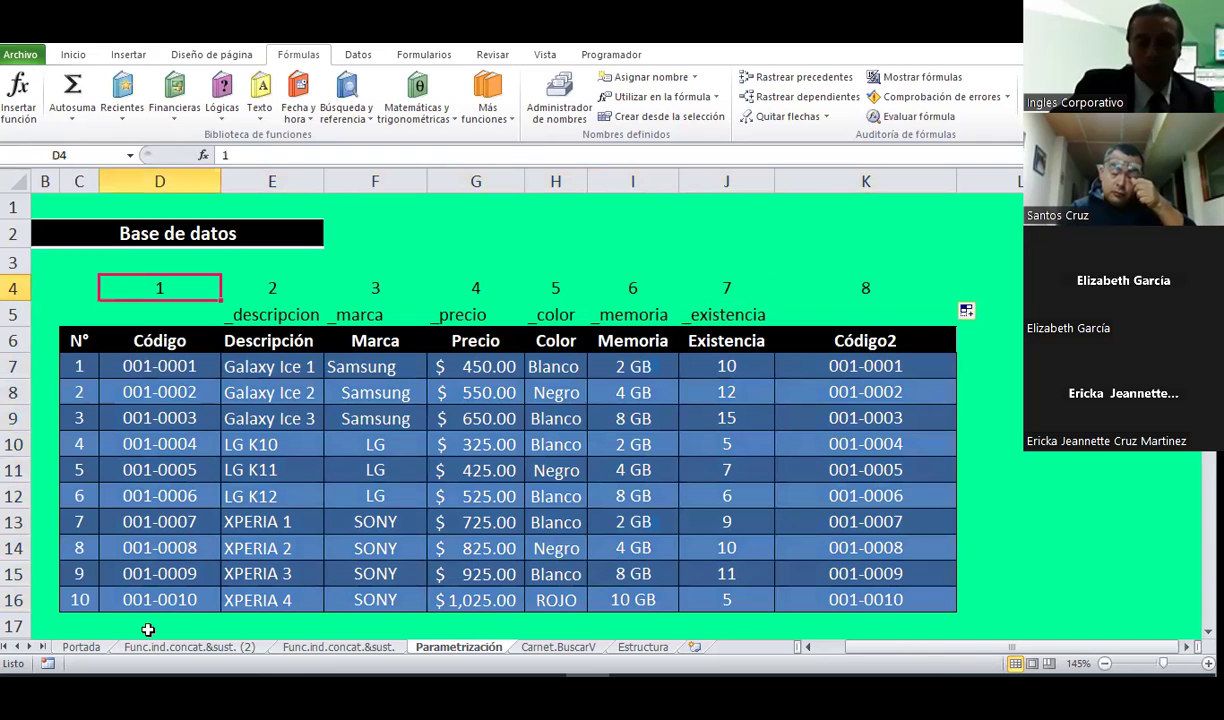
# Step: On the Func.ind.concat.&sust. (2) sheet, begin inserting a function in Descripción cell E32
pyautogui.click(190, 647)
pyautogui.click(242, 465)
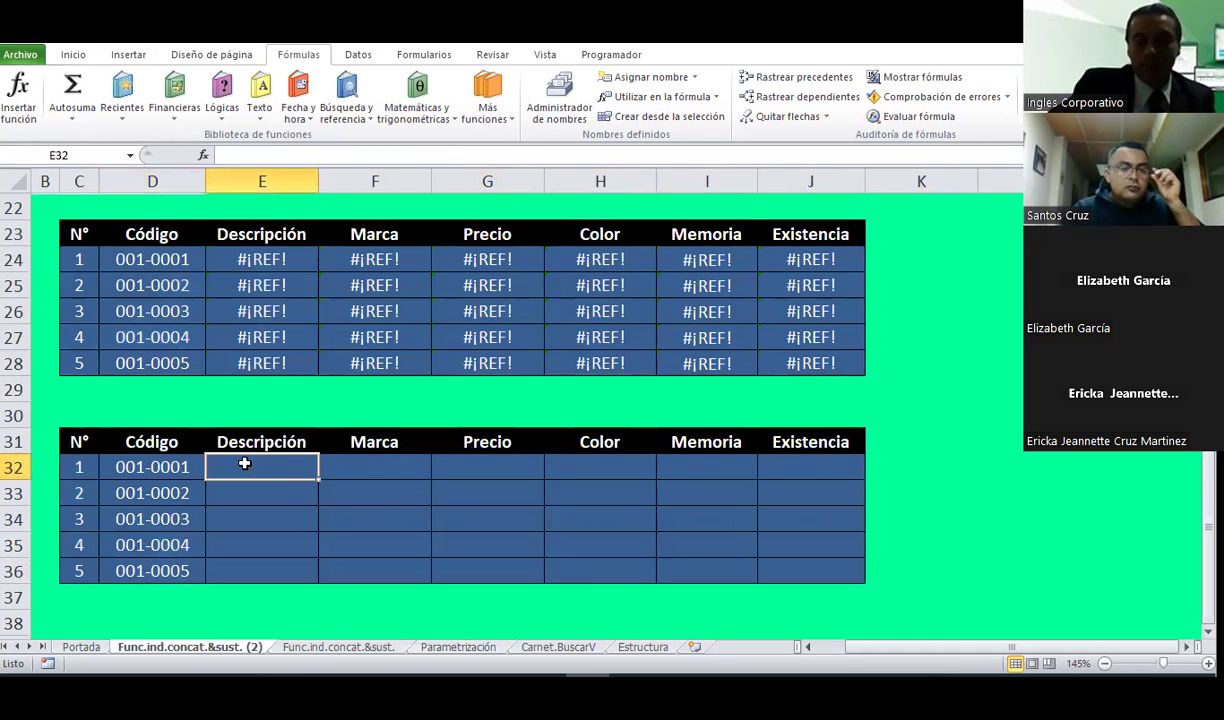
pyautogui.click(209, 160)
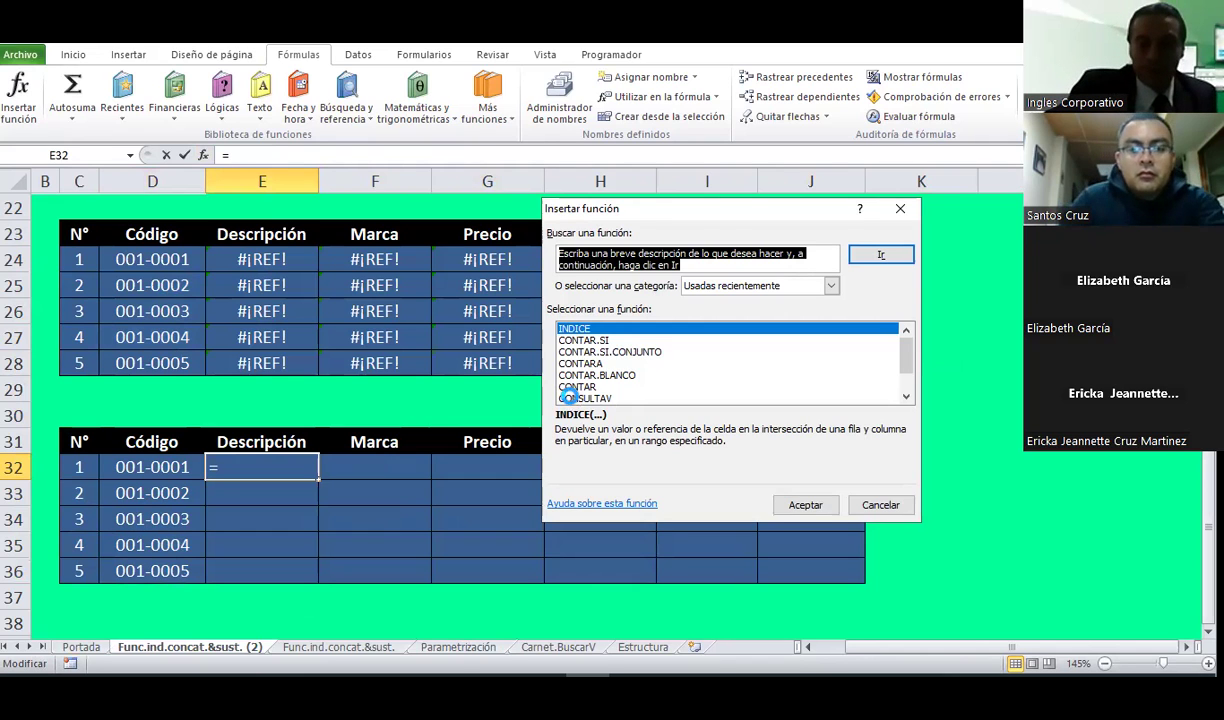
# Step: Insert CONSULTAV with lookup value $D$32 and start its table argument on Parametrización
pyautogui.click(572, 398)
pyautogui.press('Return')
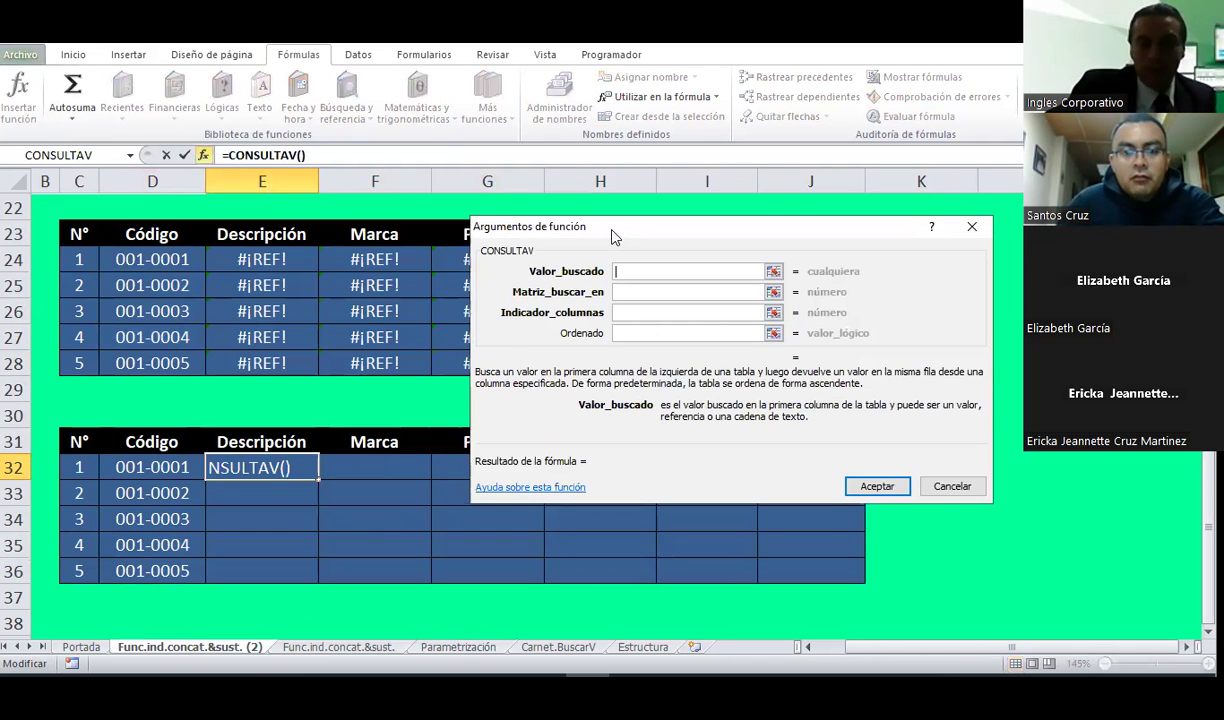
pyautogui.moveTo(614, 236); pyautogui.dragTo(562, 158)
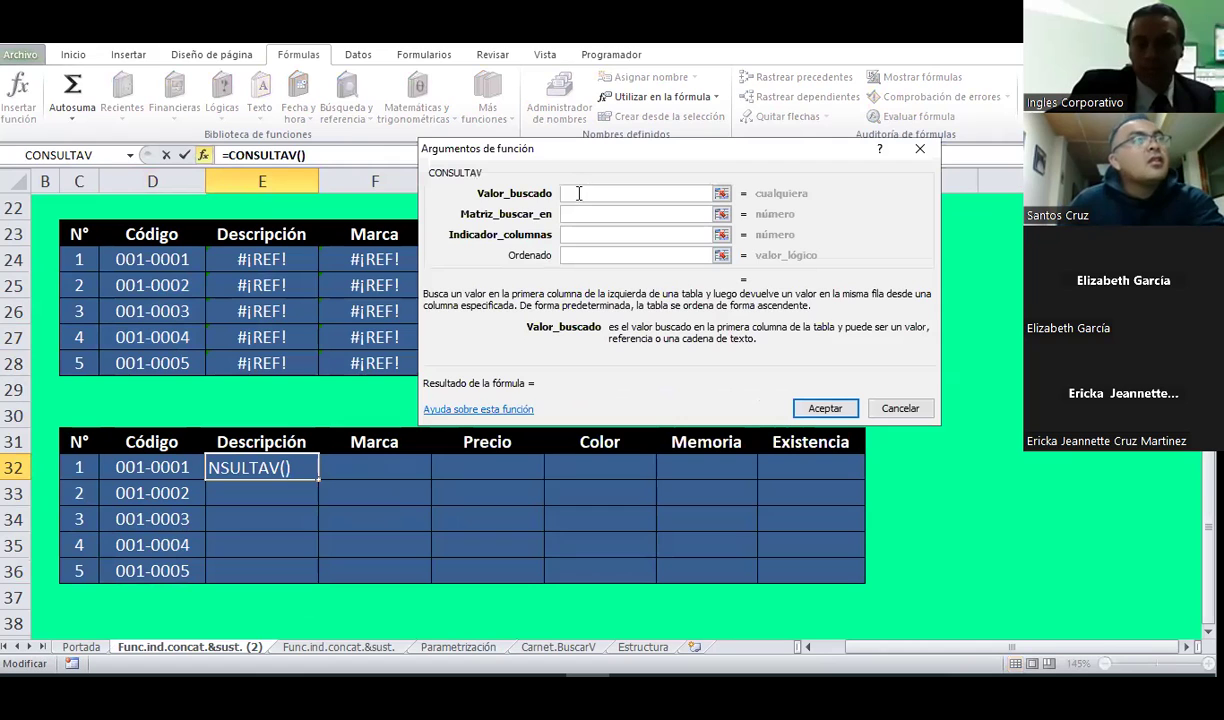
pyautogui.click(157, 467)
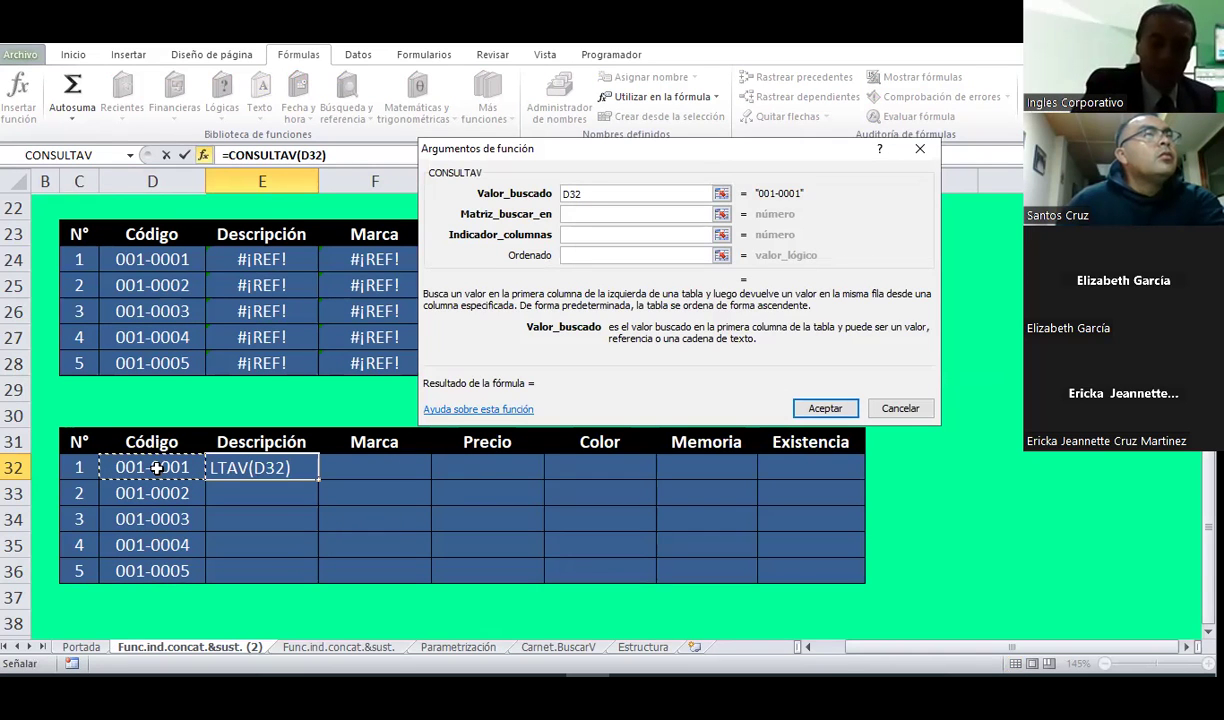
pyautogui.press('F4')
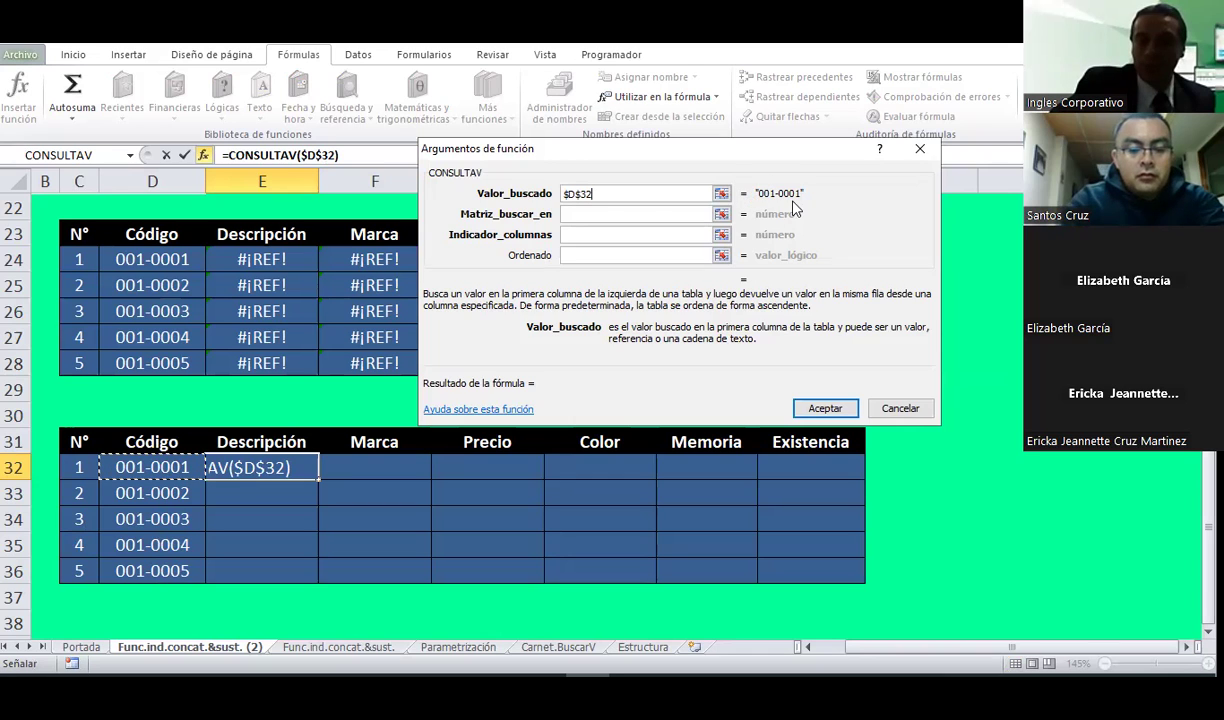
pyautogui.click(580, 213)
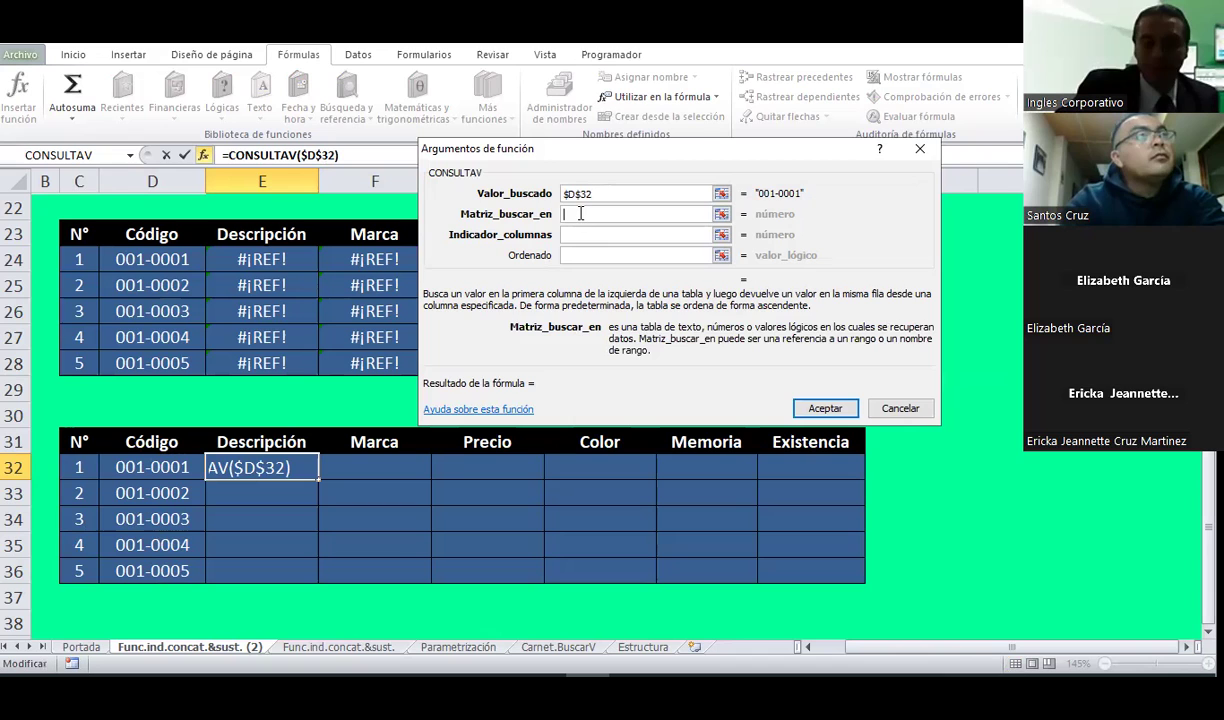
pyautogui.click(451, 650)
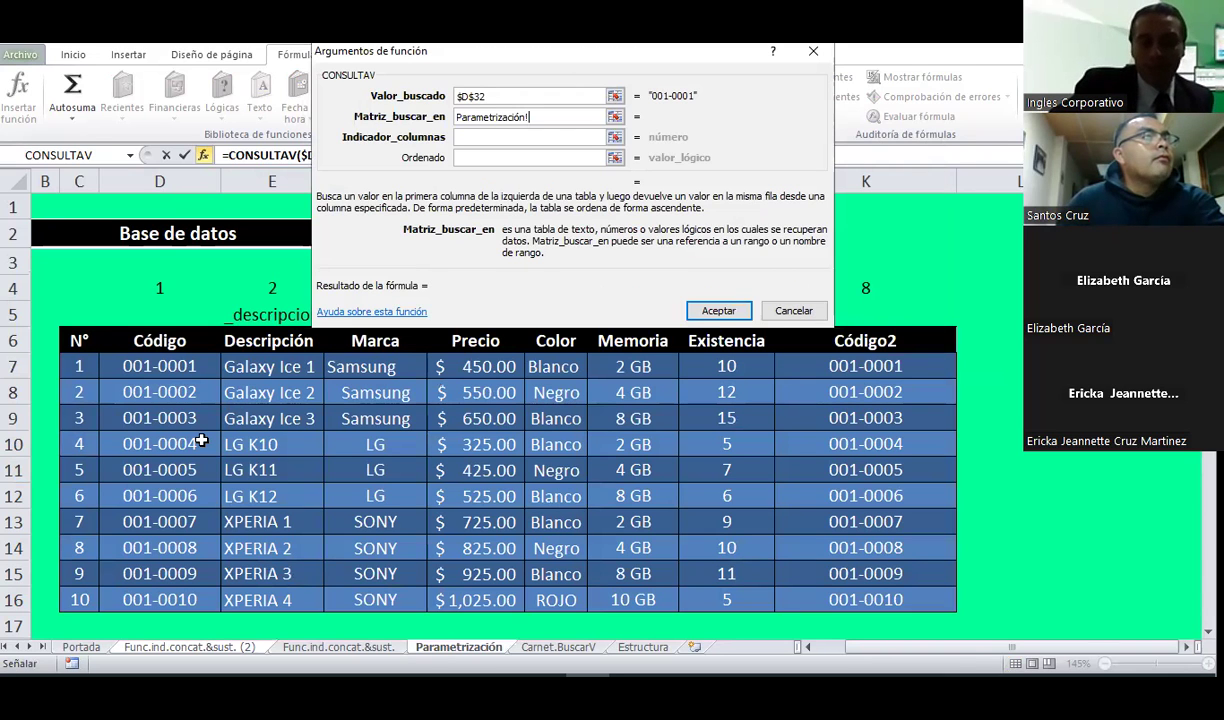
# Step: Select the Base de datos table C6:K16 on Parametrización and lock it as $C$6:$K$16
pyautogui.click(79, 339)
pyautogui.moveTo(391, 461); pyautogui.dragTo(861, 597)
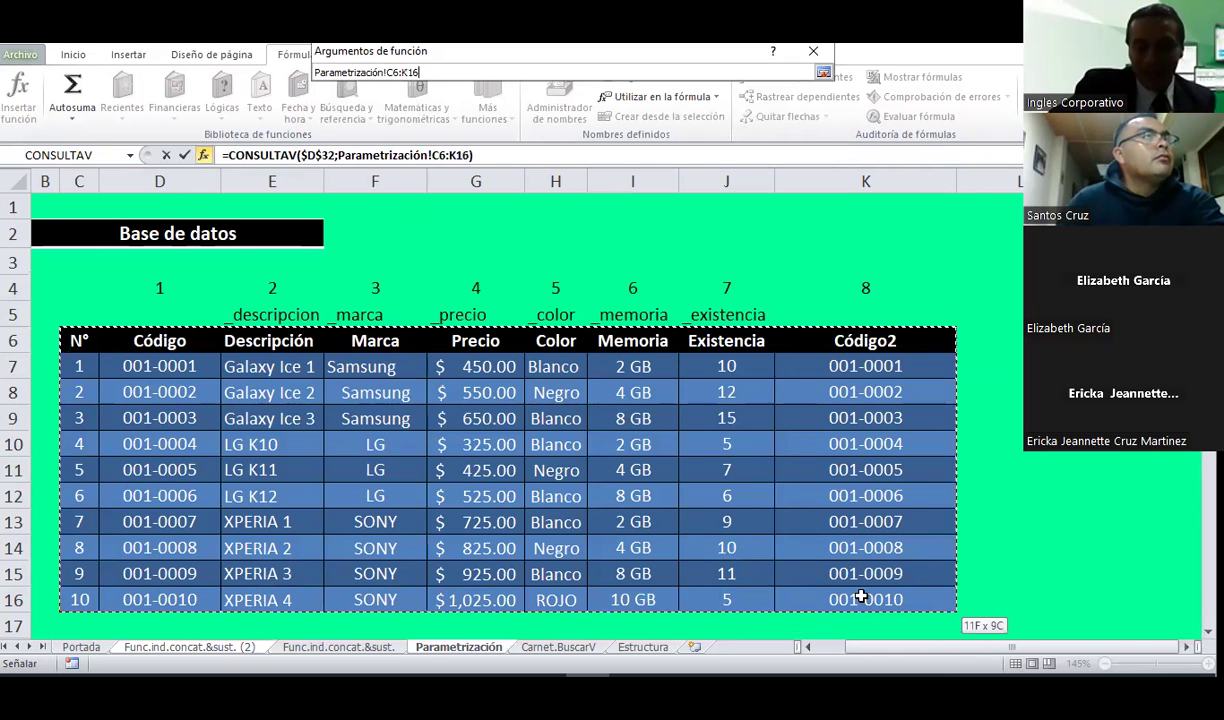
pyautogui.moveTo(868, 340); pyautogui.dragTo(888, 541)
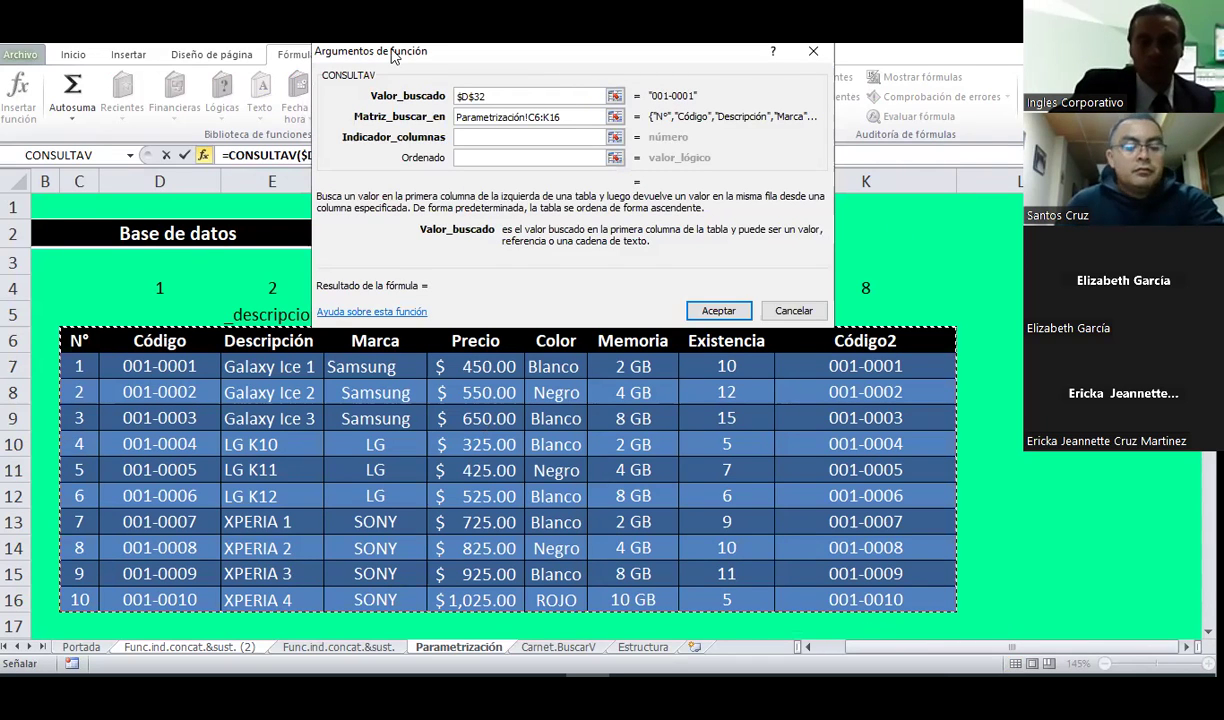
pyautogui.moveTo(393, 56); pyautogui.dragTo(435, 203)
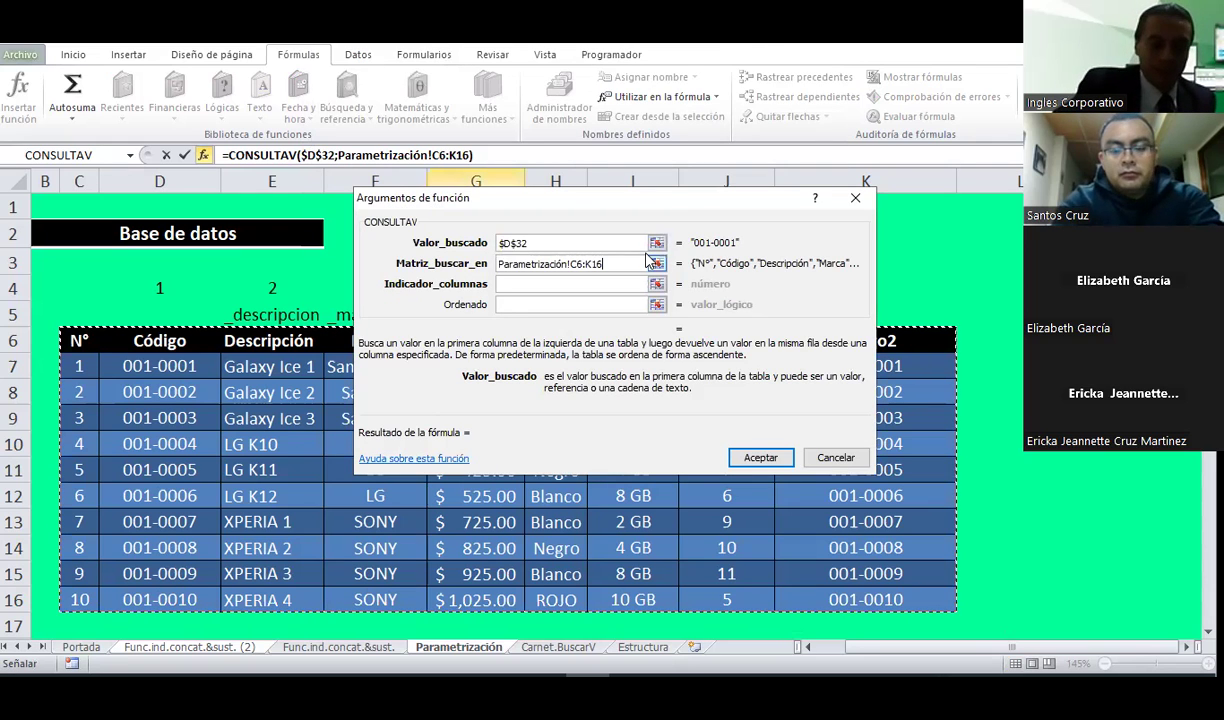
pyautogui.press('F4')
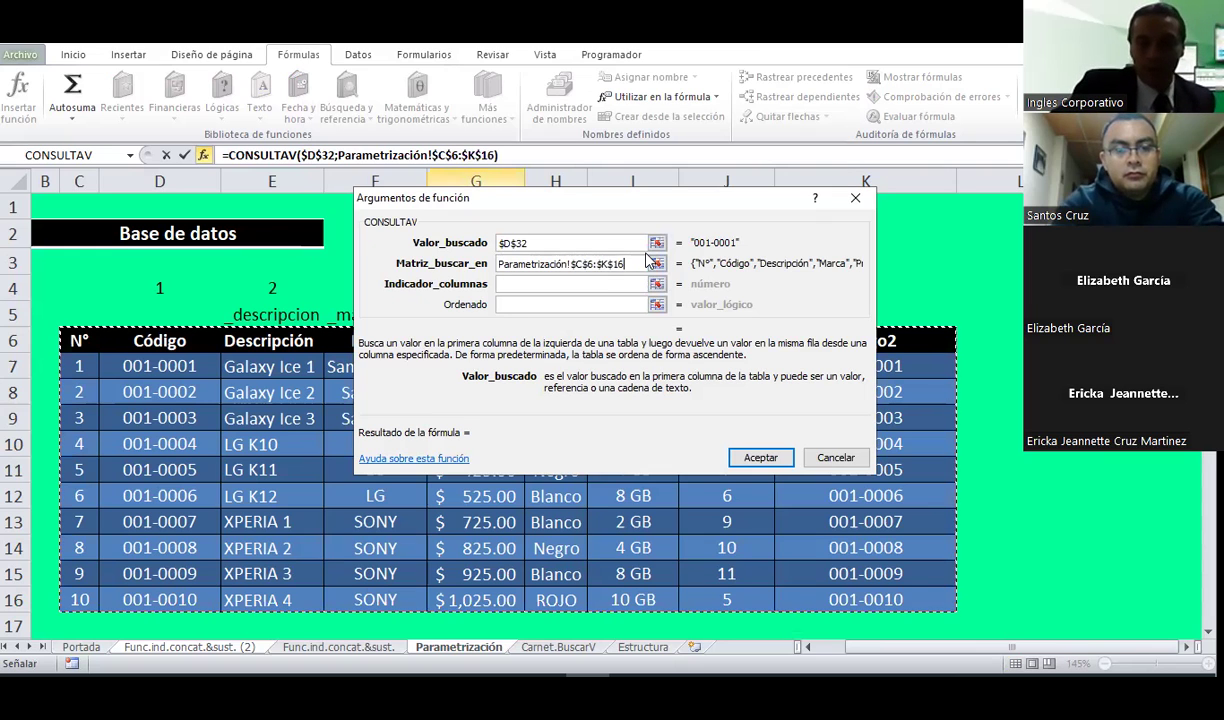
pyautogui.click(568, 284)
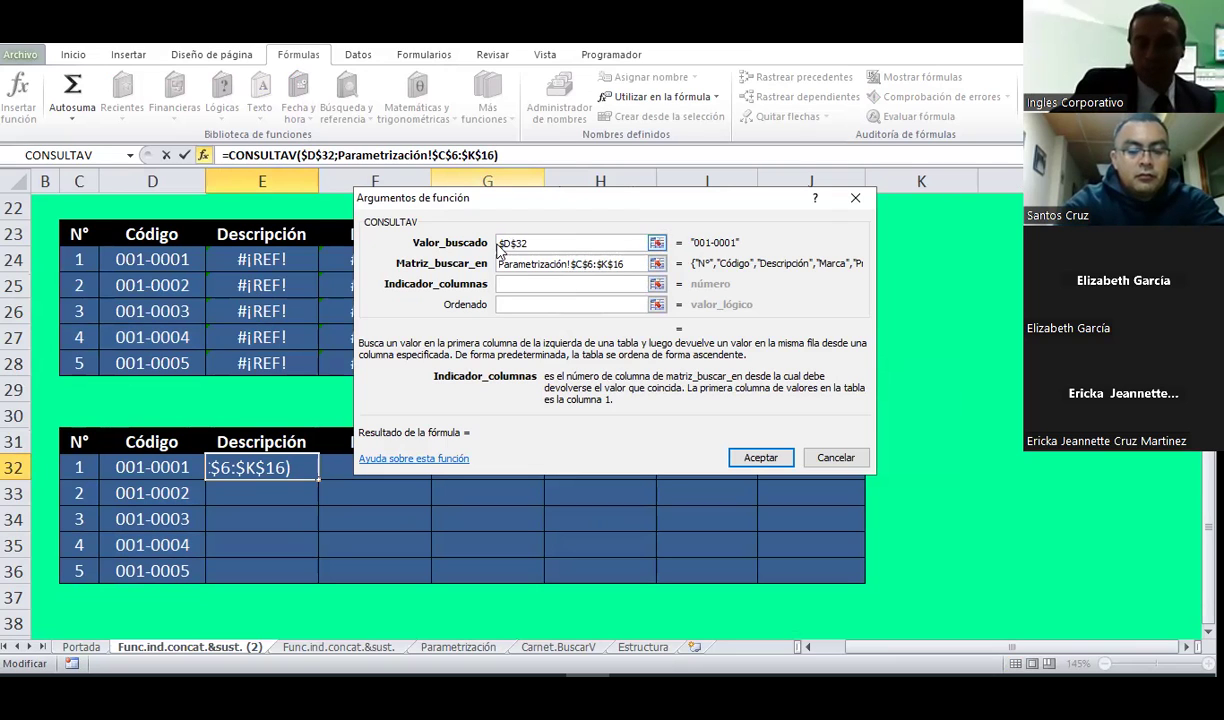
# Step: Replace the stray sheet name with column index 3 and leave the Ordenado argument empty
pyautogui.click(440, 648)
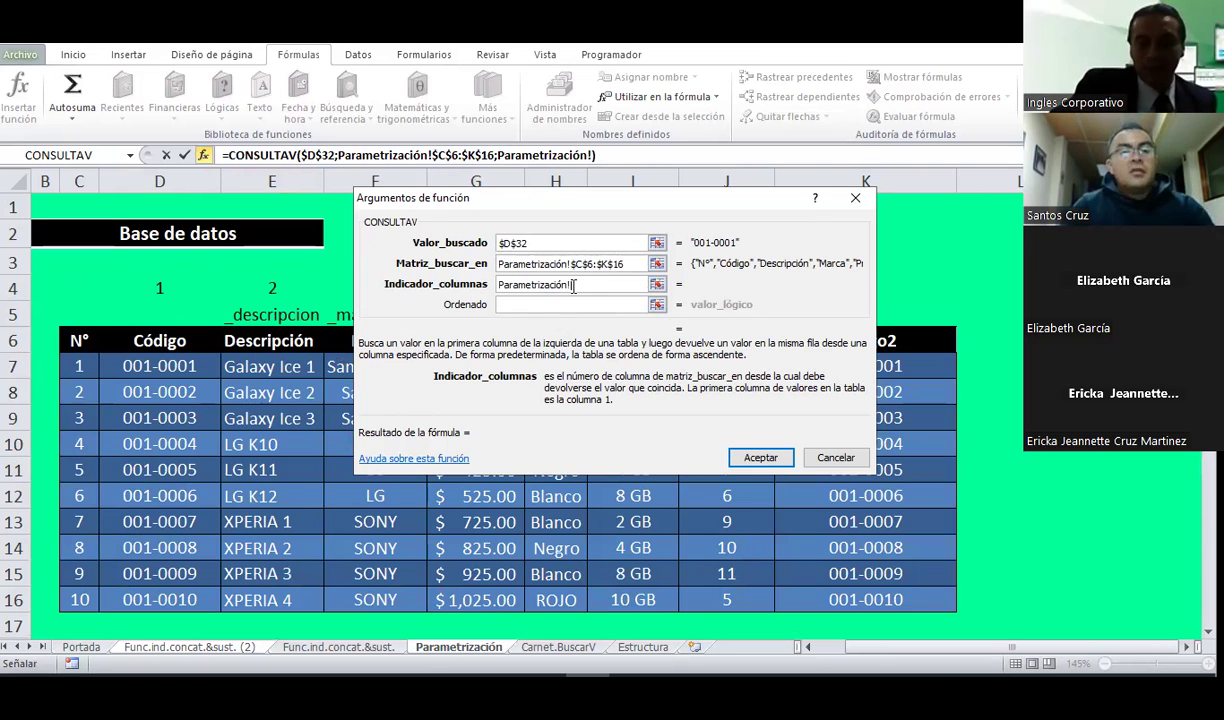
pyautogui.doubleClick(481, 284)
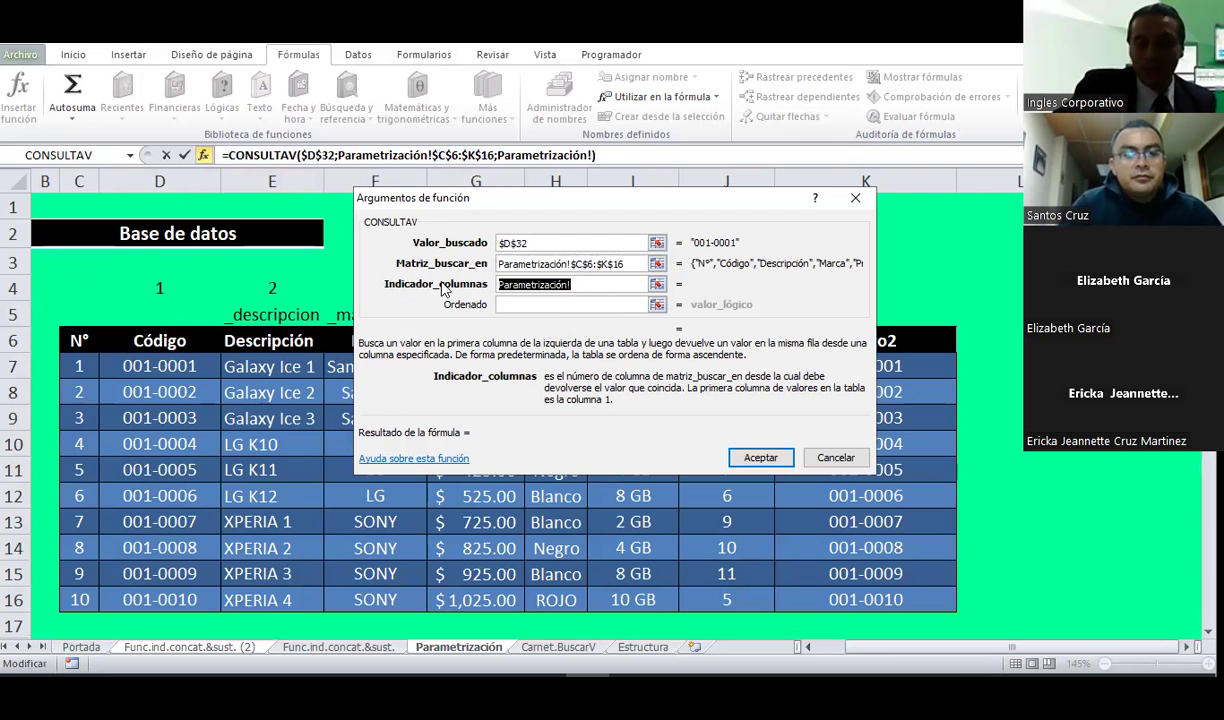
pyautogui.write('3')
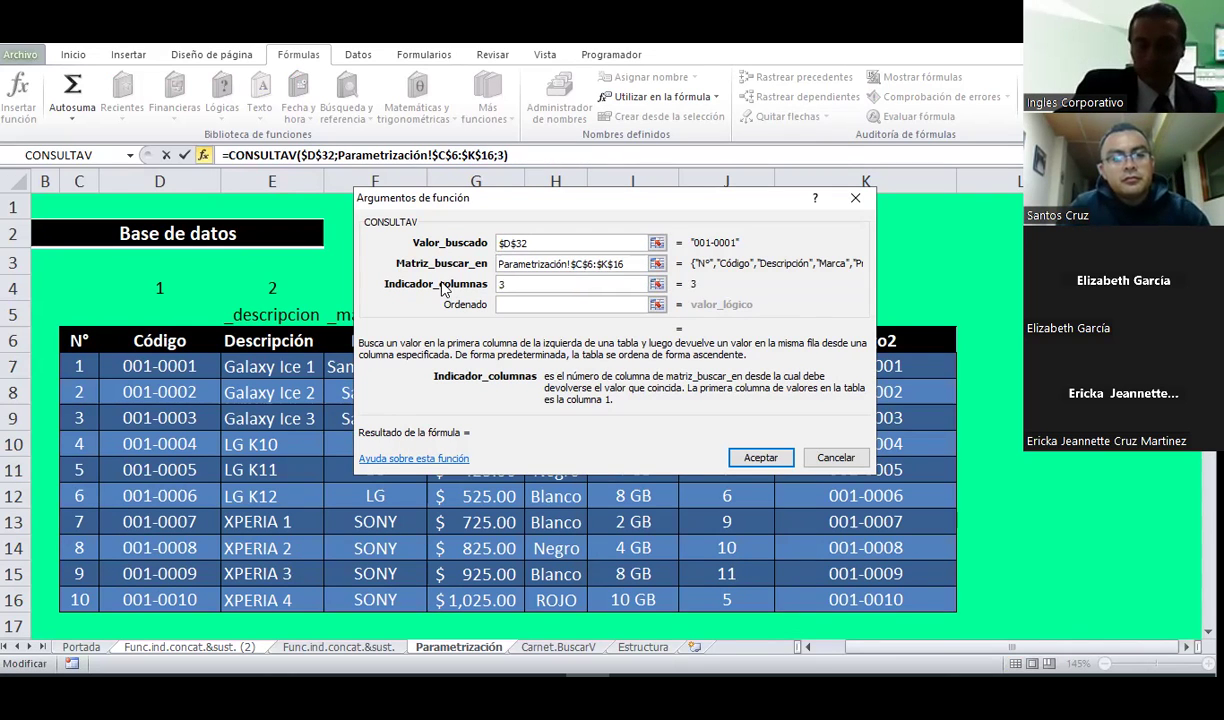
pyautogui.click(545, 300)
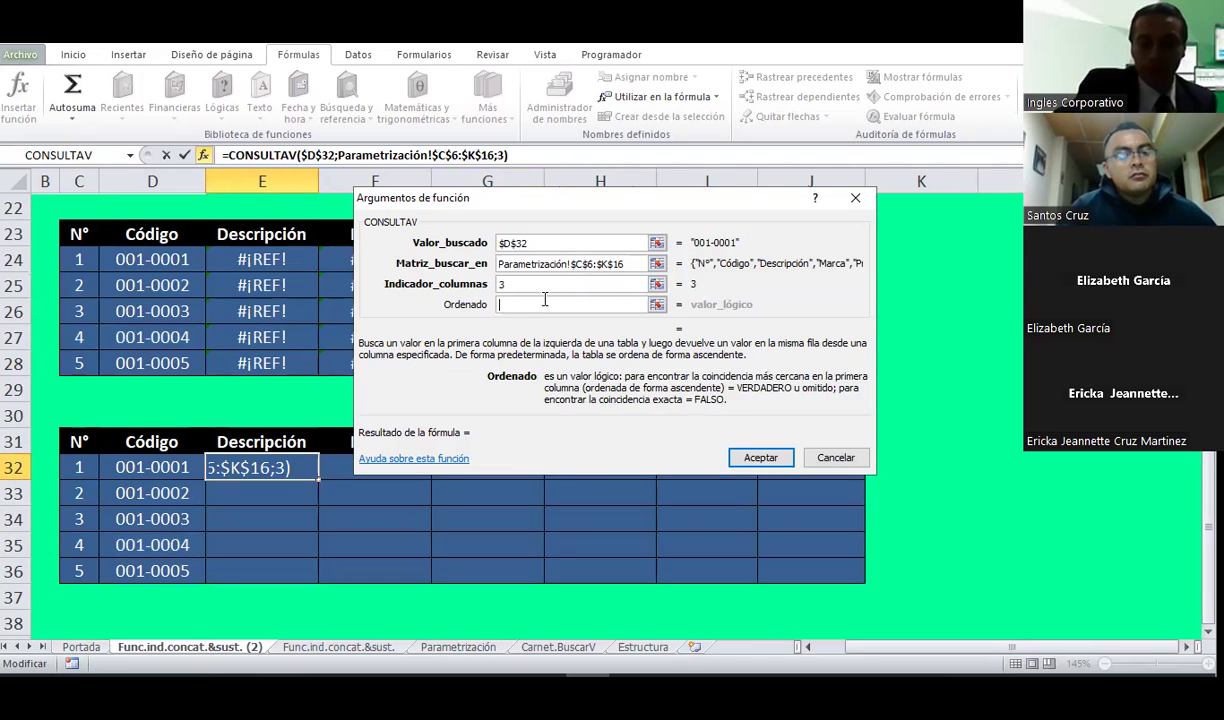
pyautogui.write('FA')
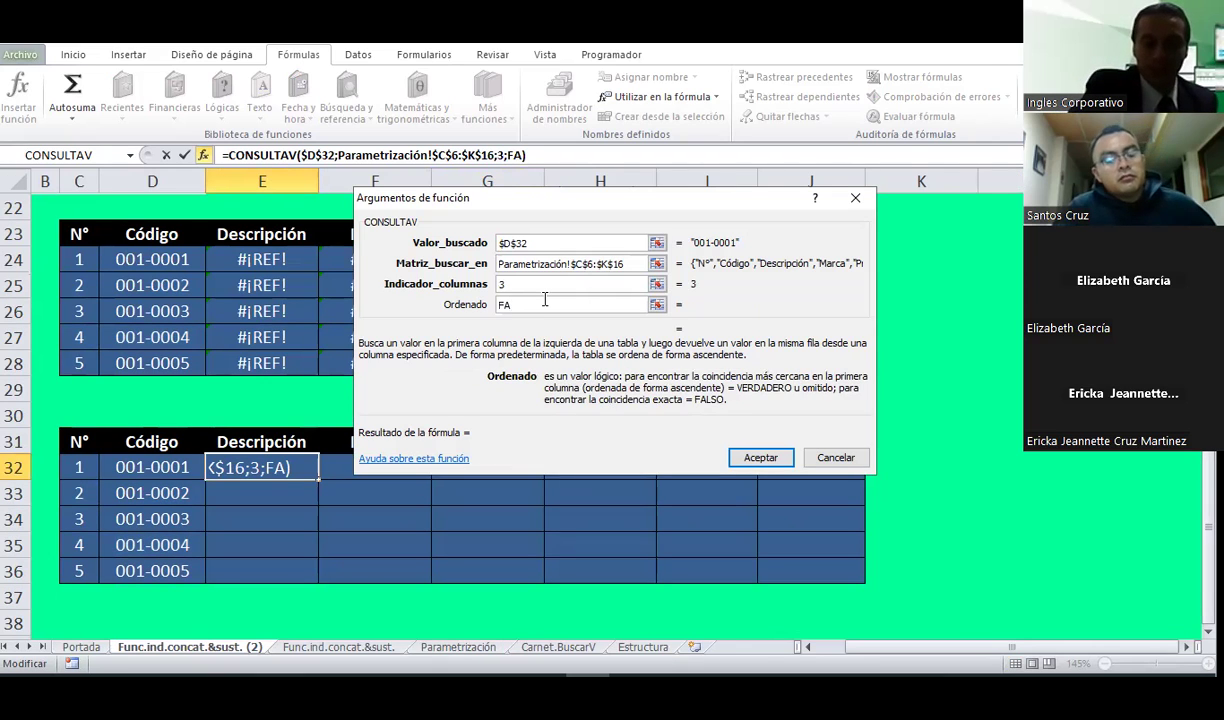
pyautogui.write('LSO')
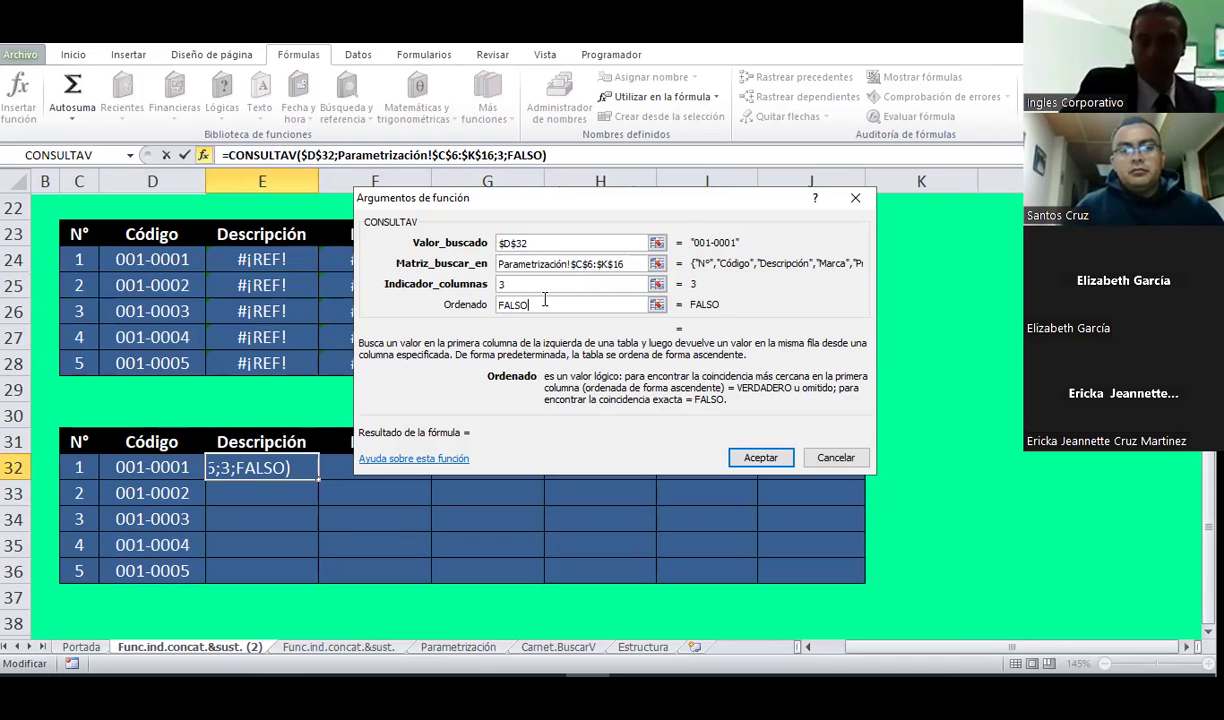
pyautogui.press('BackSpace')
pyautogui.press('BackSpace')
pyautogui.press('BackSpace')
pyautogui.press('BackSpace')
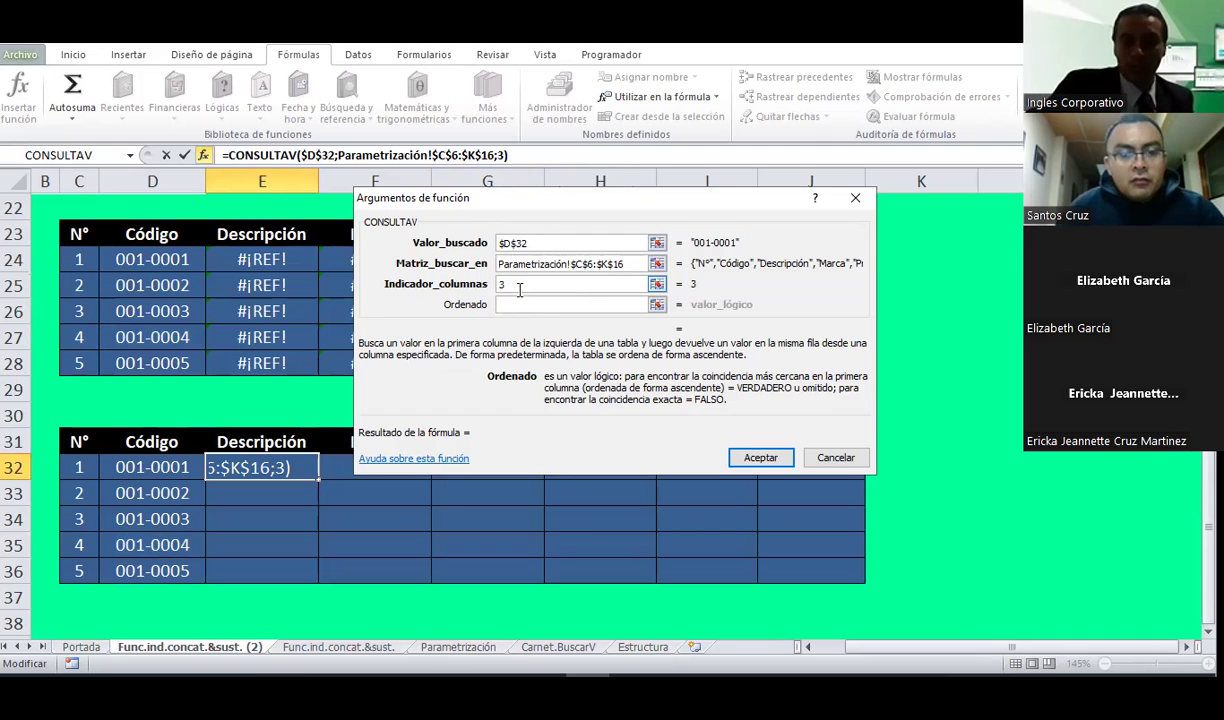
# Step: Accept the CONSULTAV formula in E32, which returns #N/A, and select E32
pyautogui.click(756, 455)
pyautogui.press('Down')
pyautogui.press('Right')
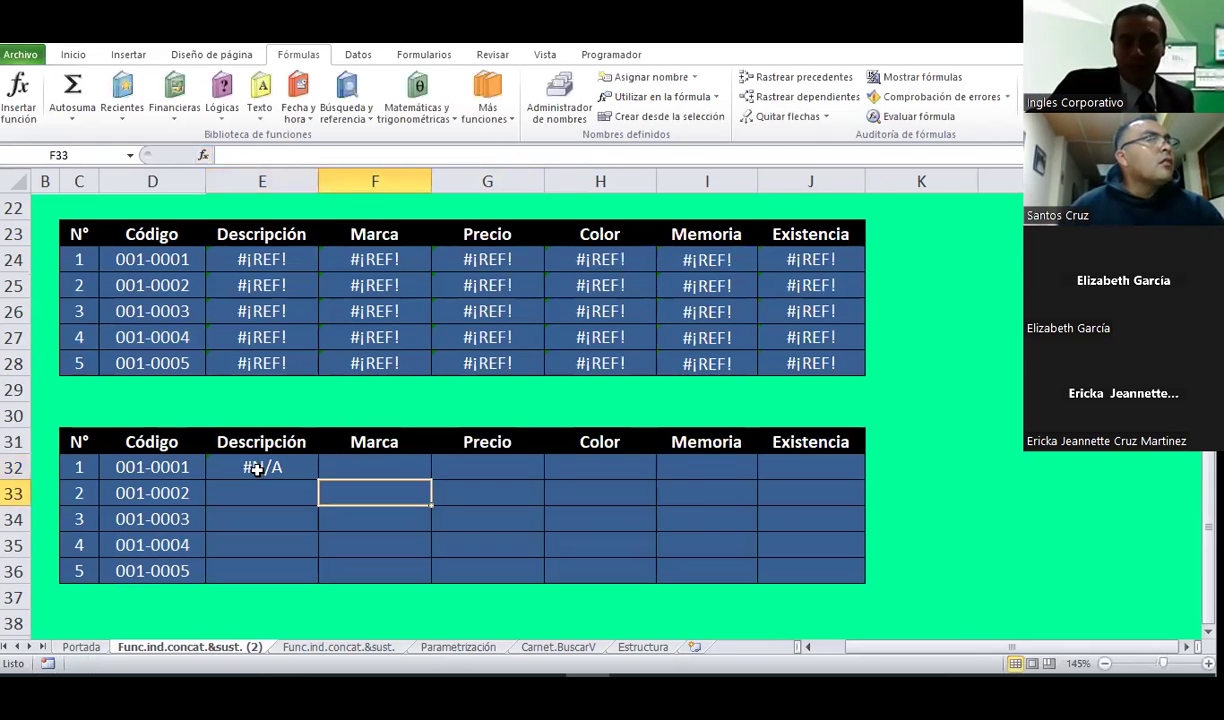
pyautogui.click(257, 469)
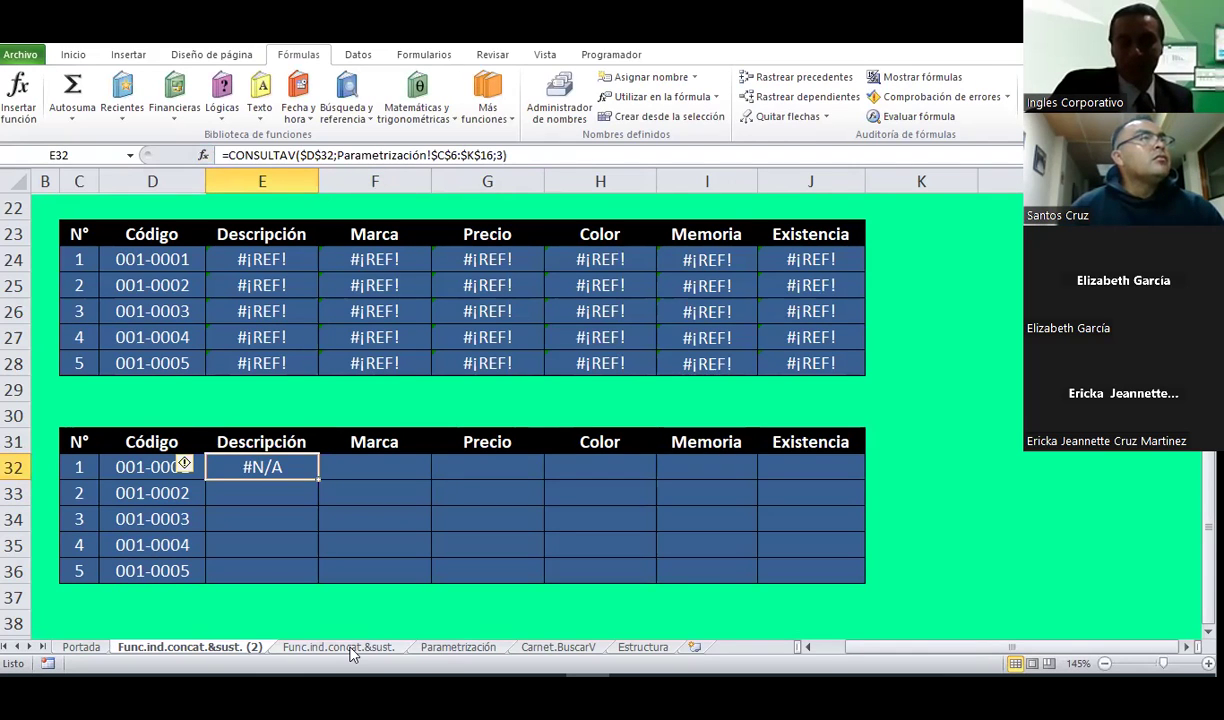
# Step: Check the Código column D on Parametrización, then reopen E32's function arguments
pyautogui.click(418, 654)
pyautogui.hotkey('ctrl', 'pagedown')
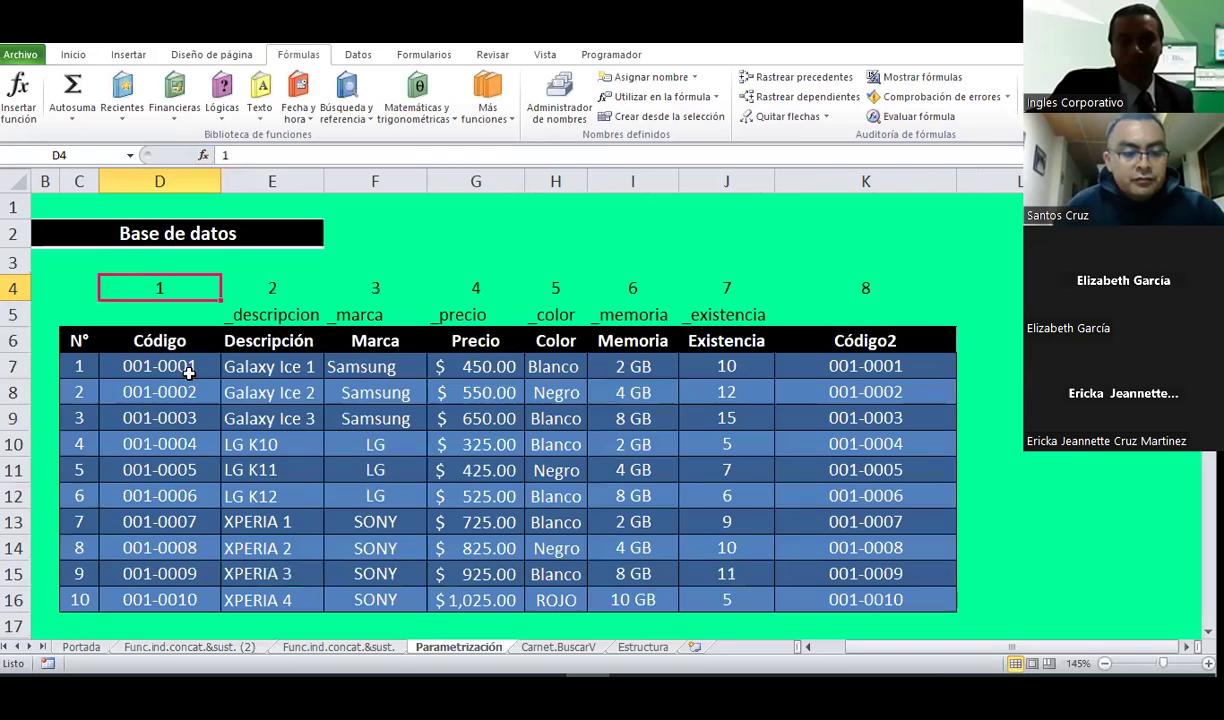
pyautogui.click(197, 170)
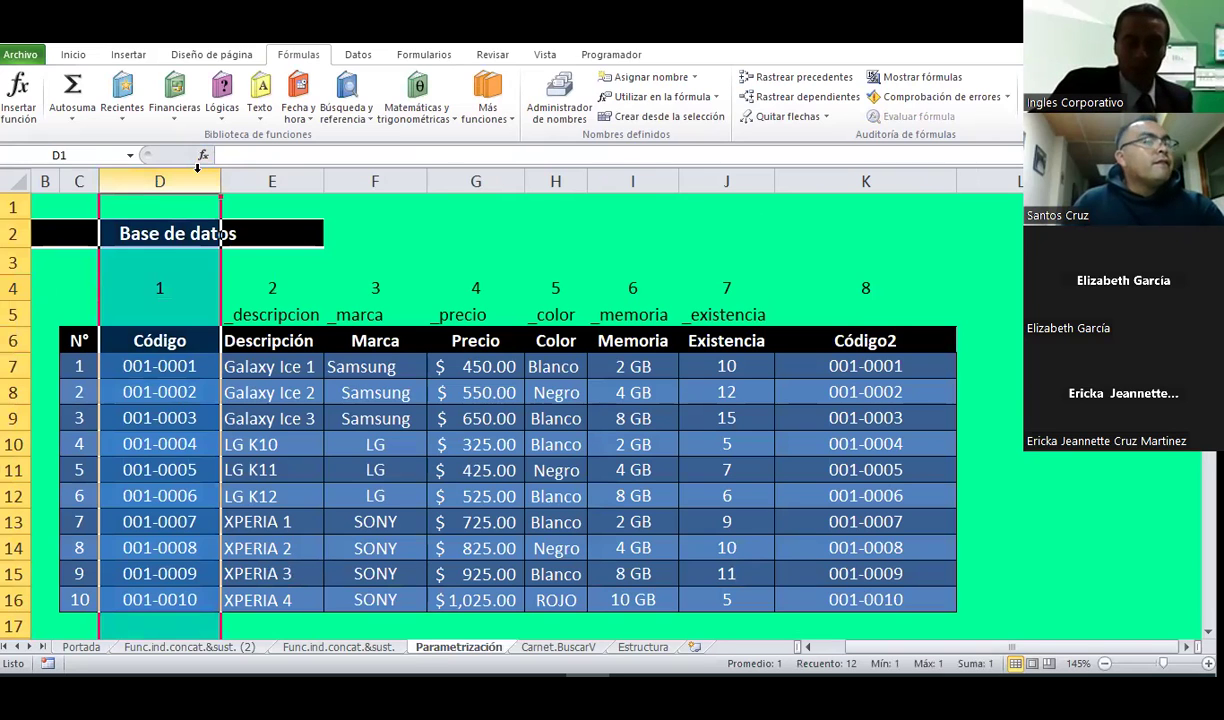
pyautogui.click(221, 650)
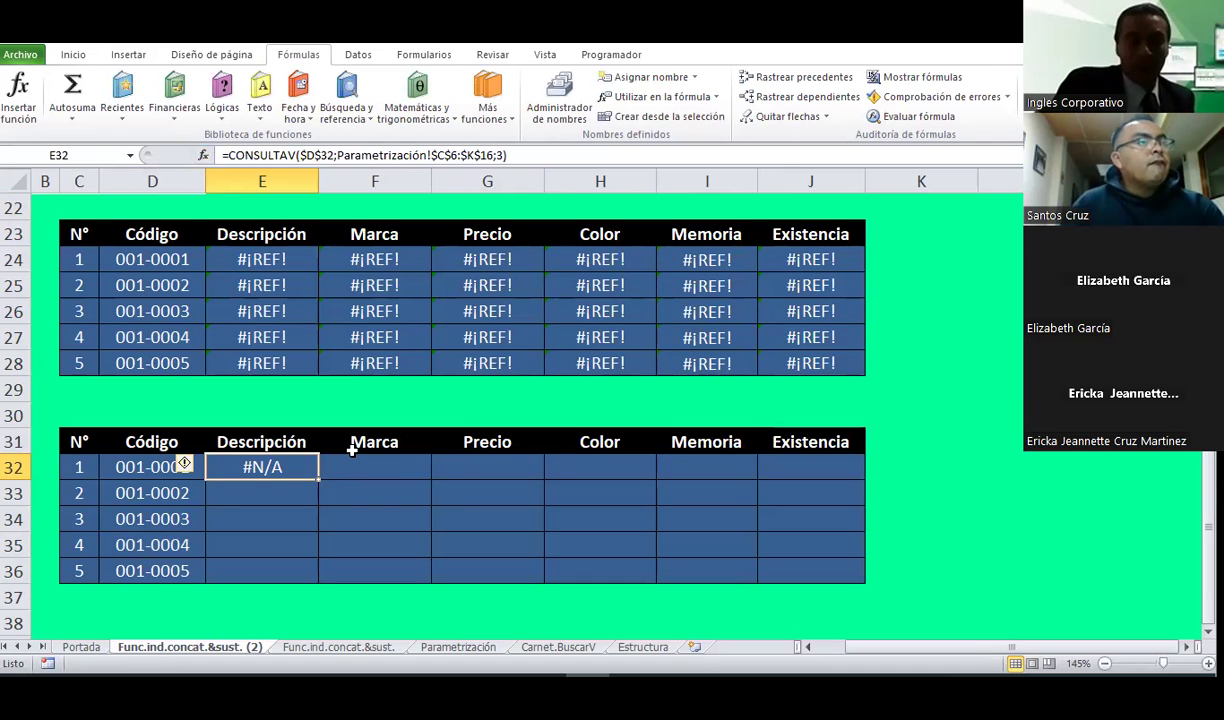
pyautogui.click(204, 157)
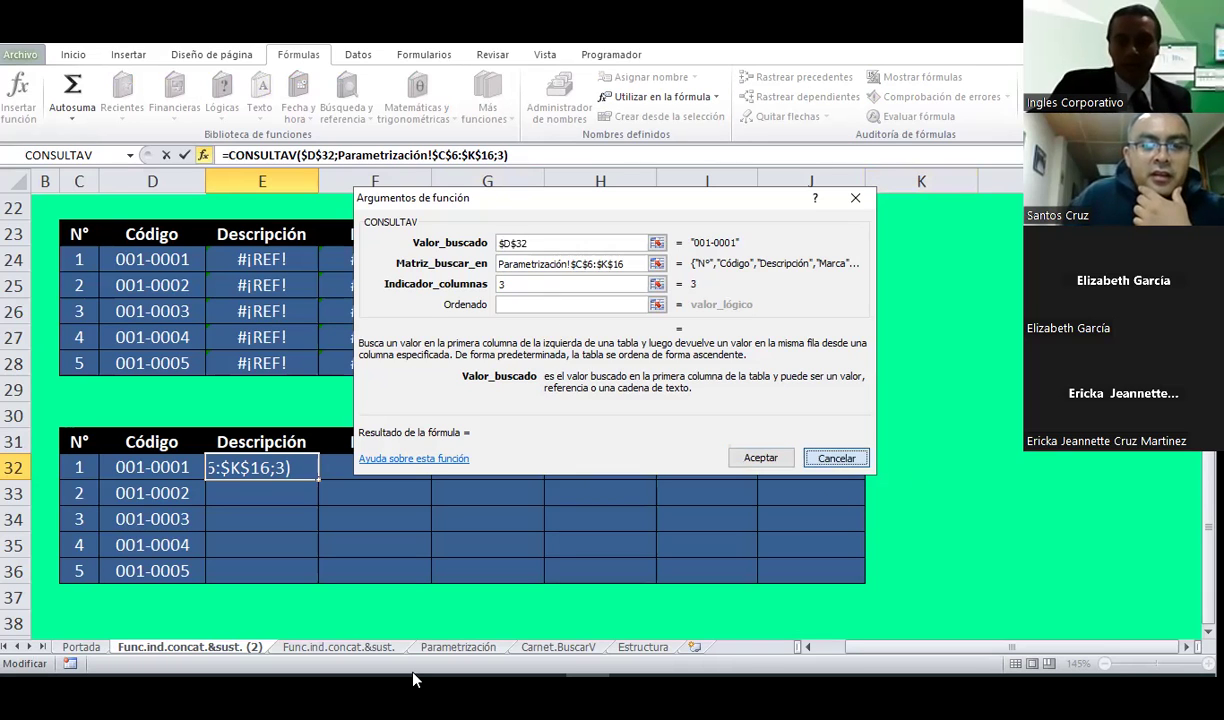
pyautogui.press('Return')
pyautogui.hotkey('ctrl', 'pagedown')
pyautogui.hotkey('ctrl', 'pagedown')
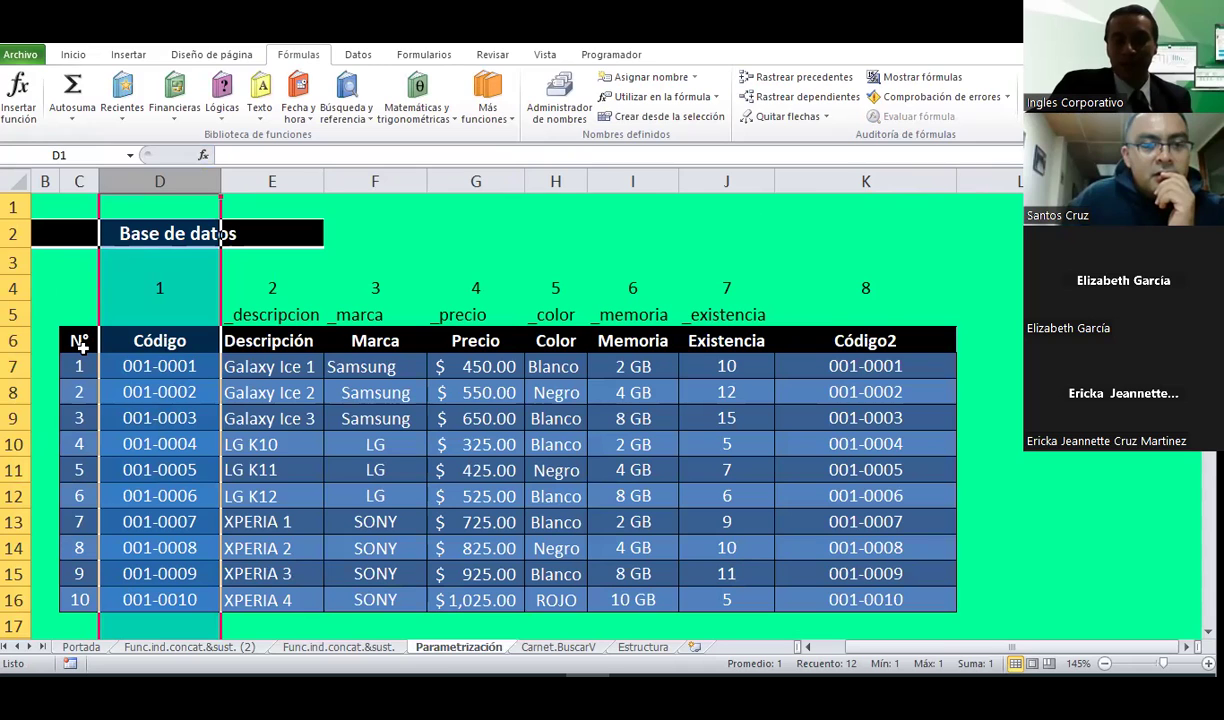
pyautogui.click(80, 180)
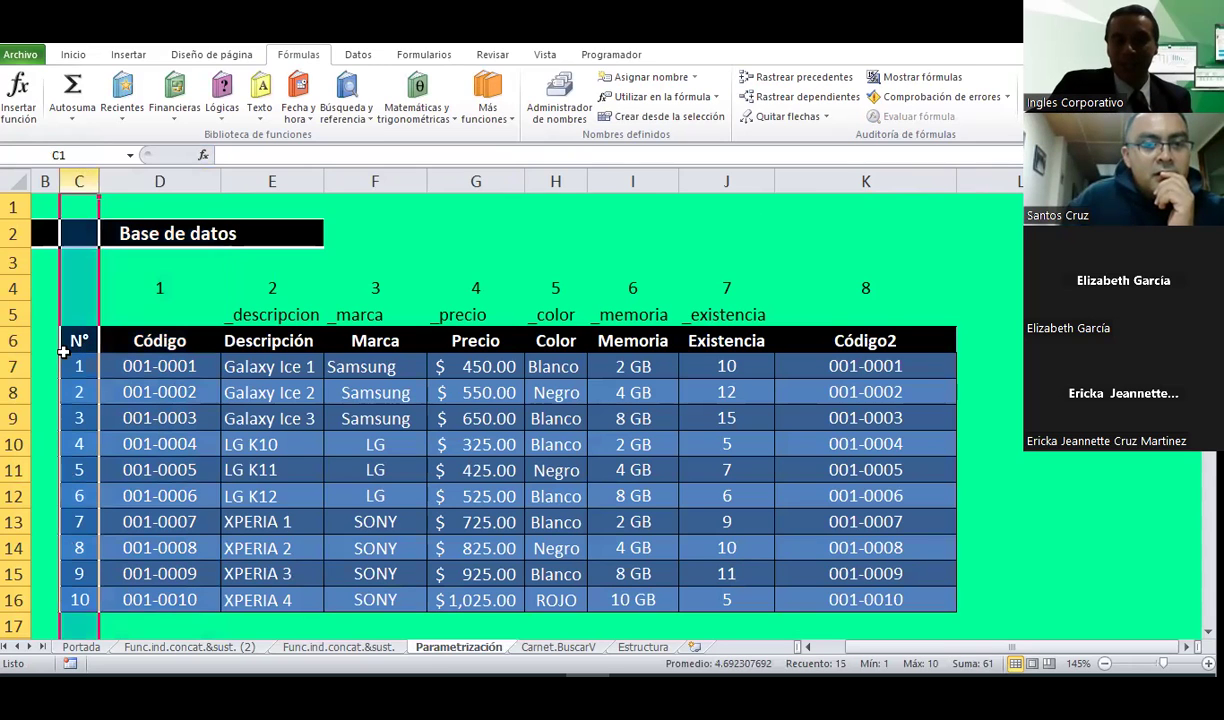
pyautogui.click(78, 338)
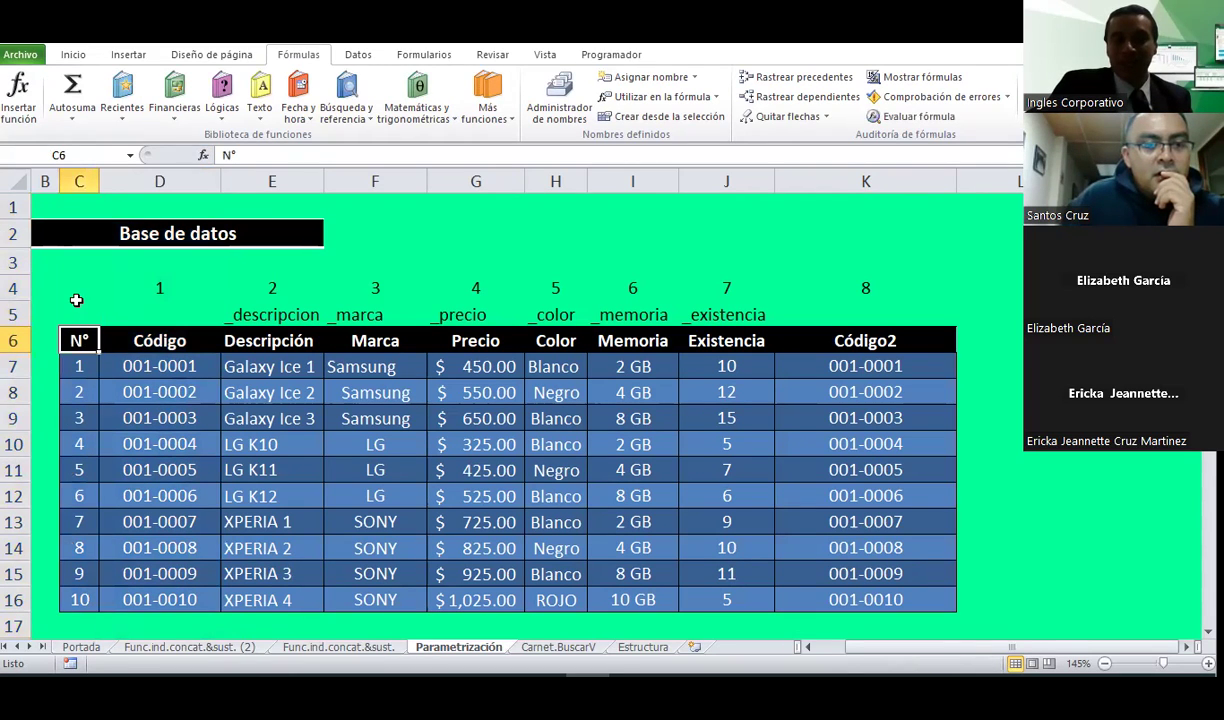
pyautogui.click(169, 289)
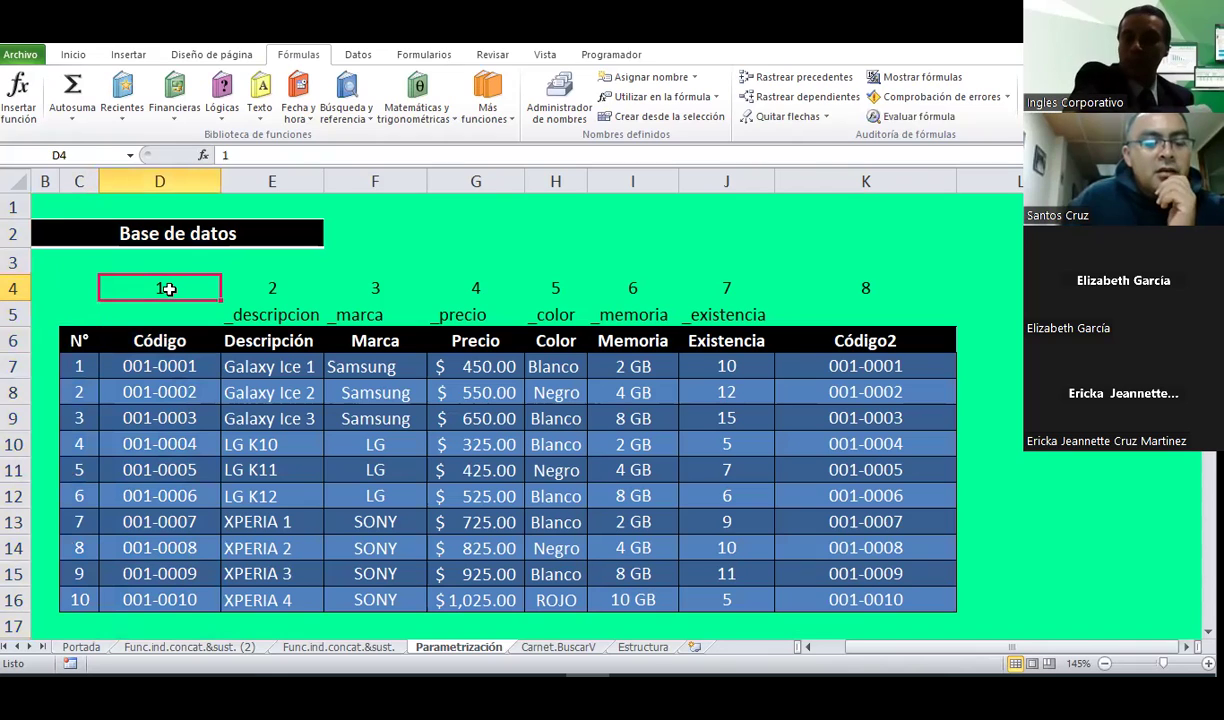
pyautogui.click(50, 288)
pyautogui.press('Right')
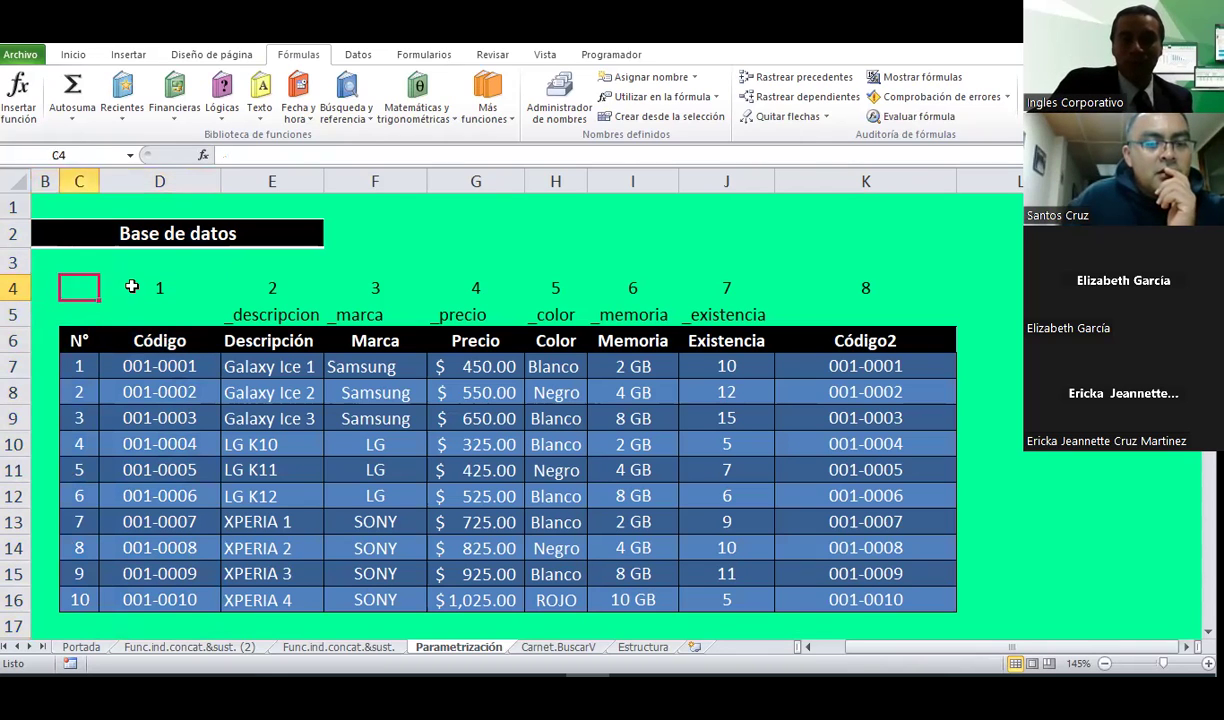
pyautogui.press('Right')
pyautogui.click(256, 287)
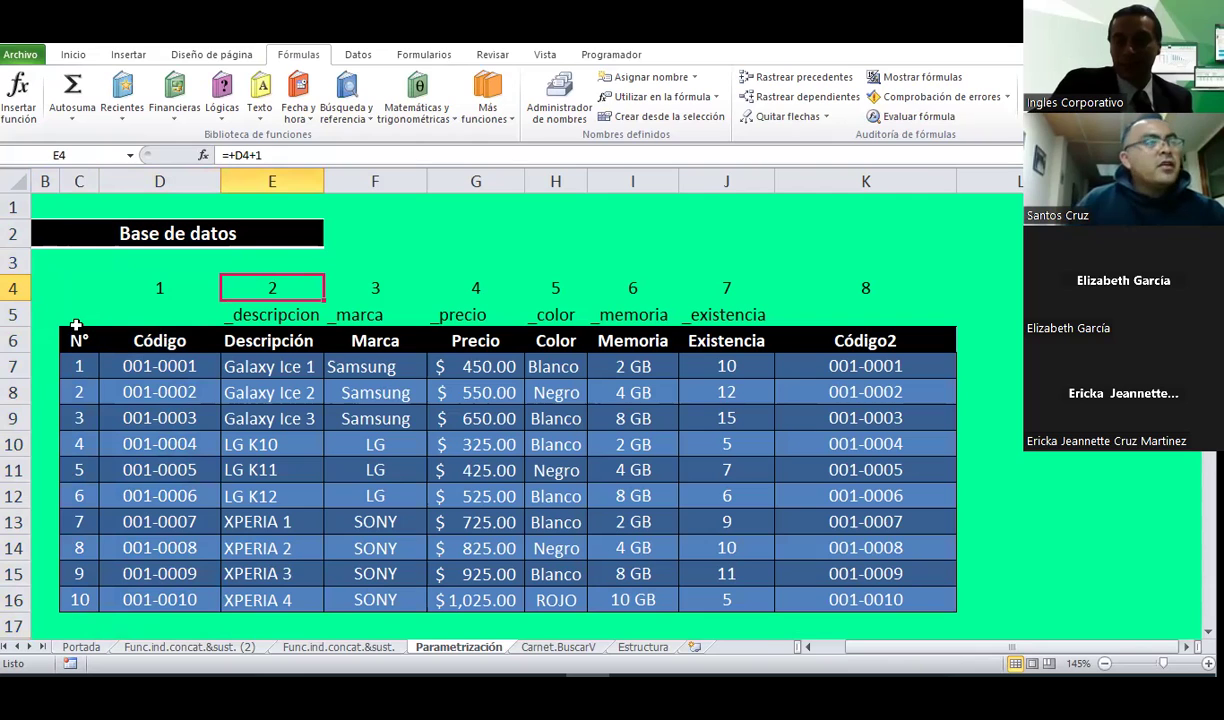
pyautogui.click(239, 650)
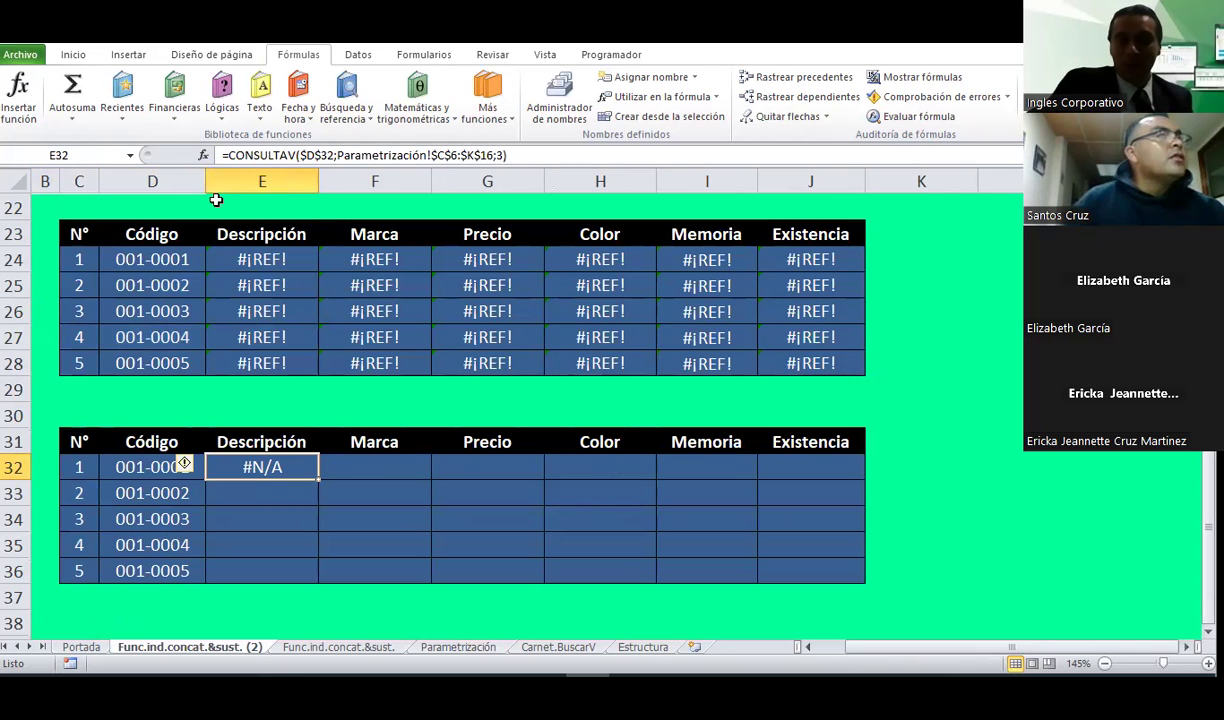
# Step: Change E32's lookup table to Parametrización!$D$6:$K$16 and column index to 2, then confirm
pyautogui.click(204, 155)
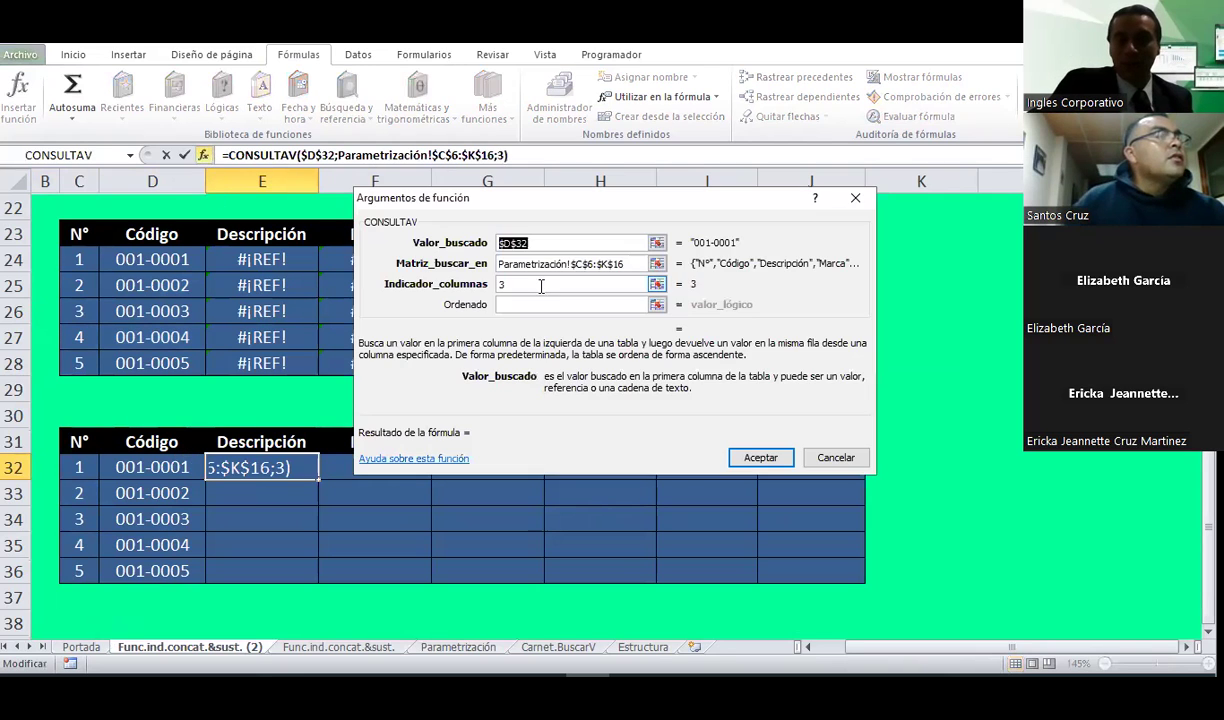
pyautogui.click(575, 264)
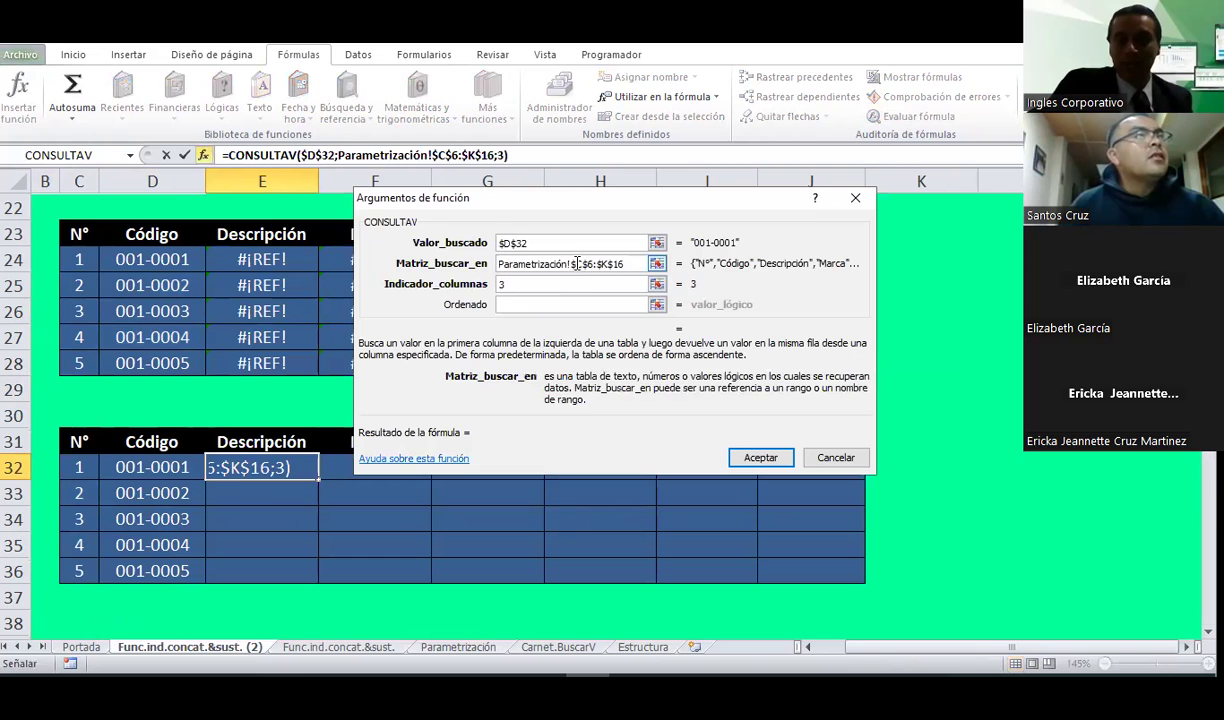
pyautogui.click(578, 263)
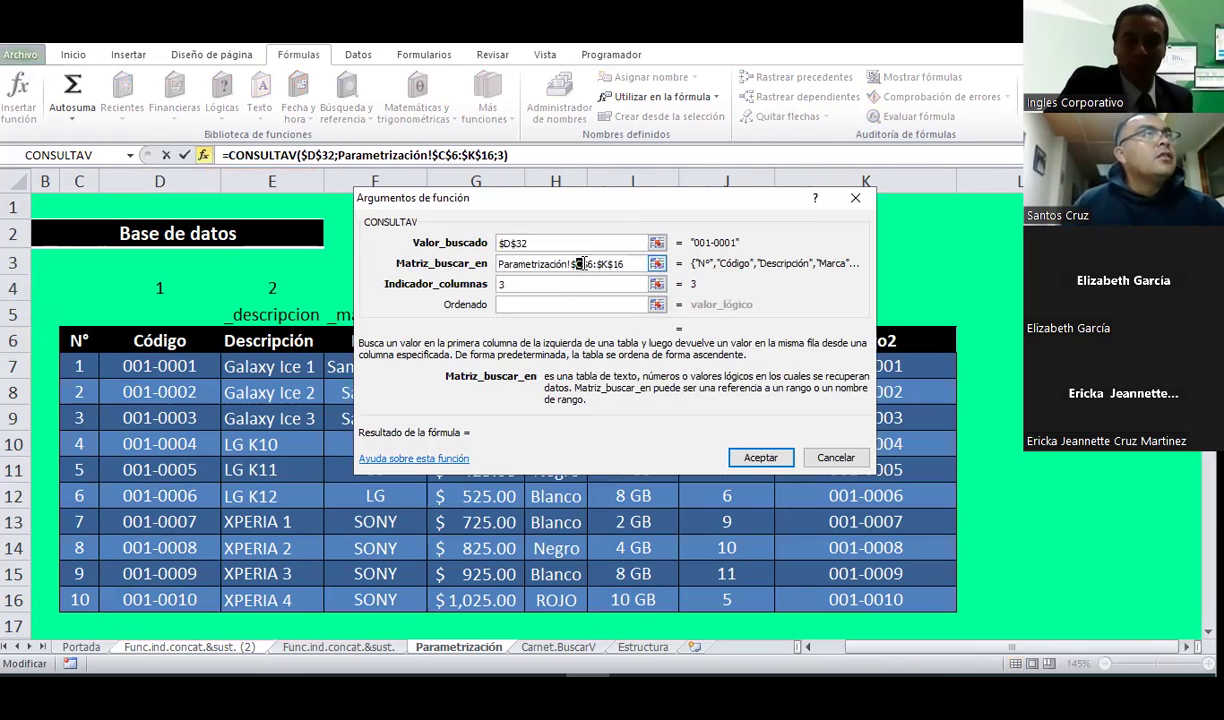
pyautogui.write('D')
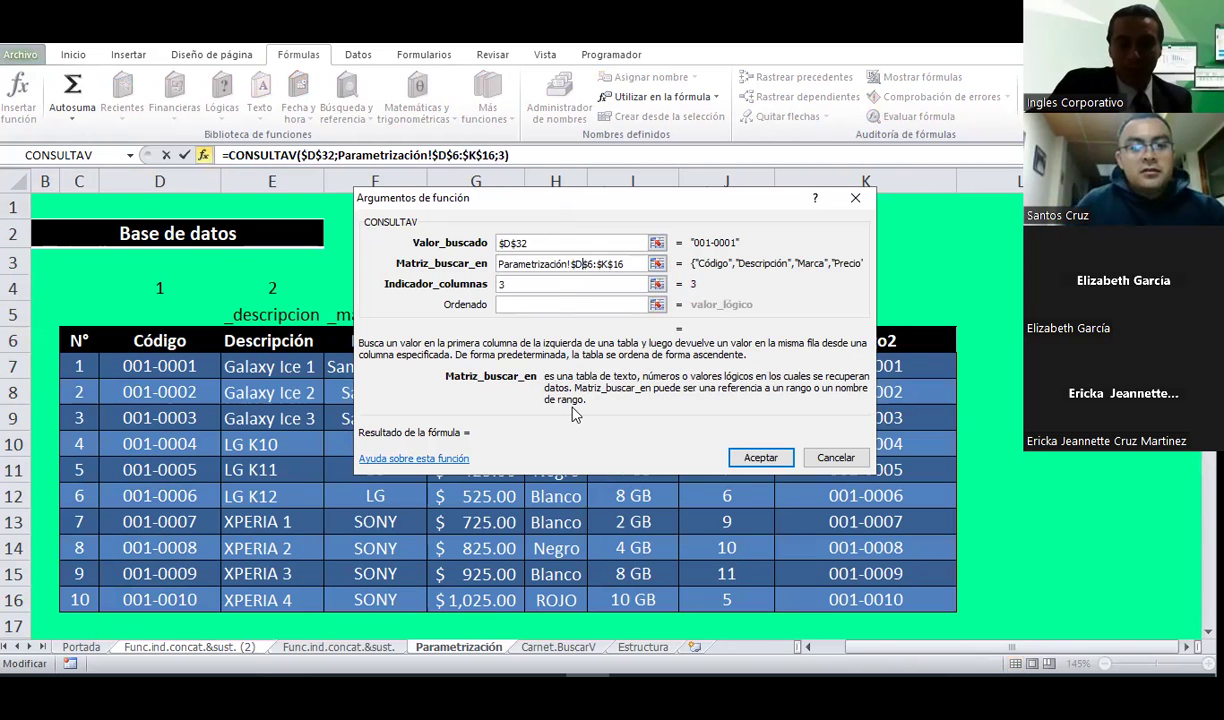
pyautogui.click(158, 181)
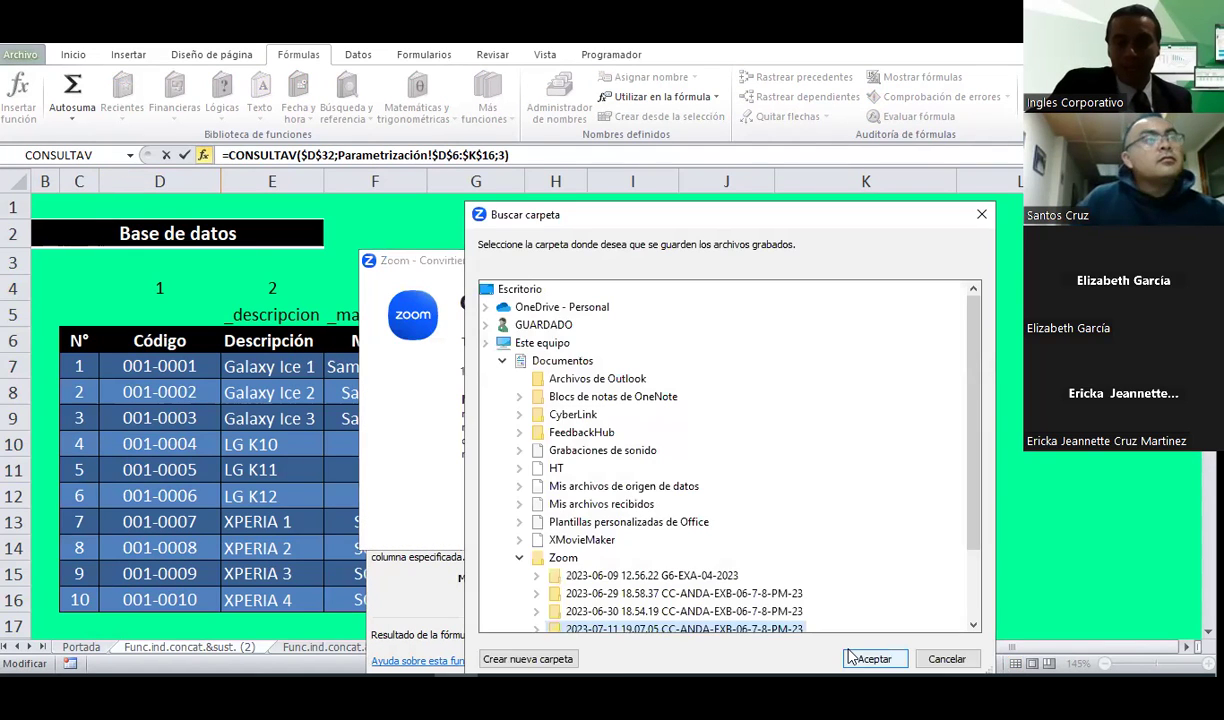
pyautogui.click(849, 656)
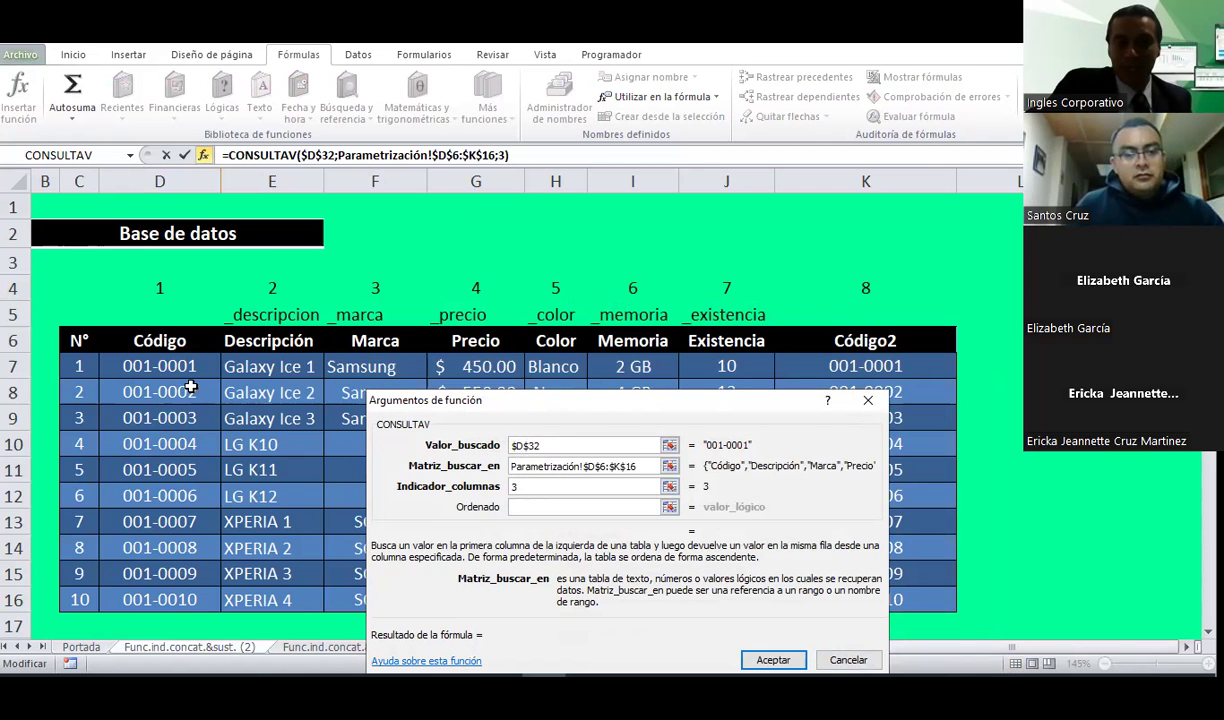
pyautogui.doubleClick(510, 486)
pyautogui.write('2')
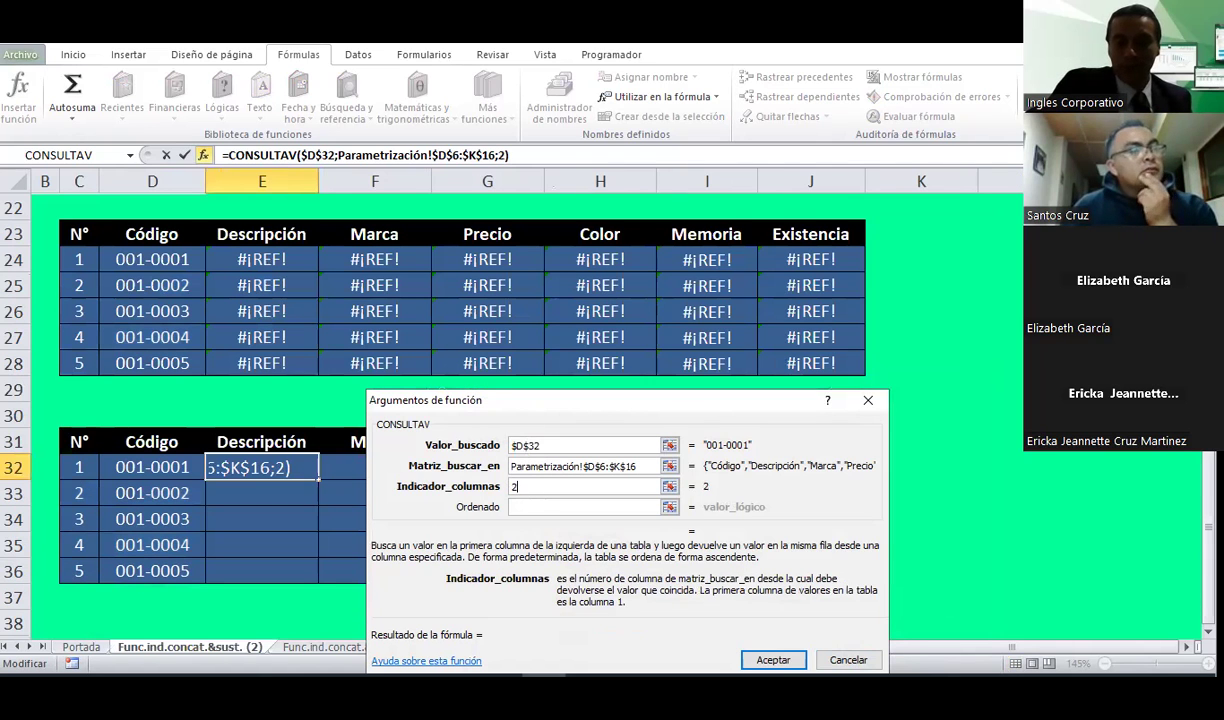
pyautogui.click(765, 659)
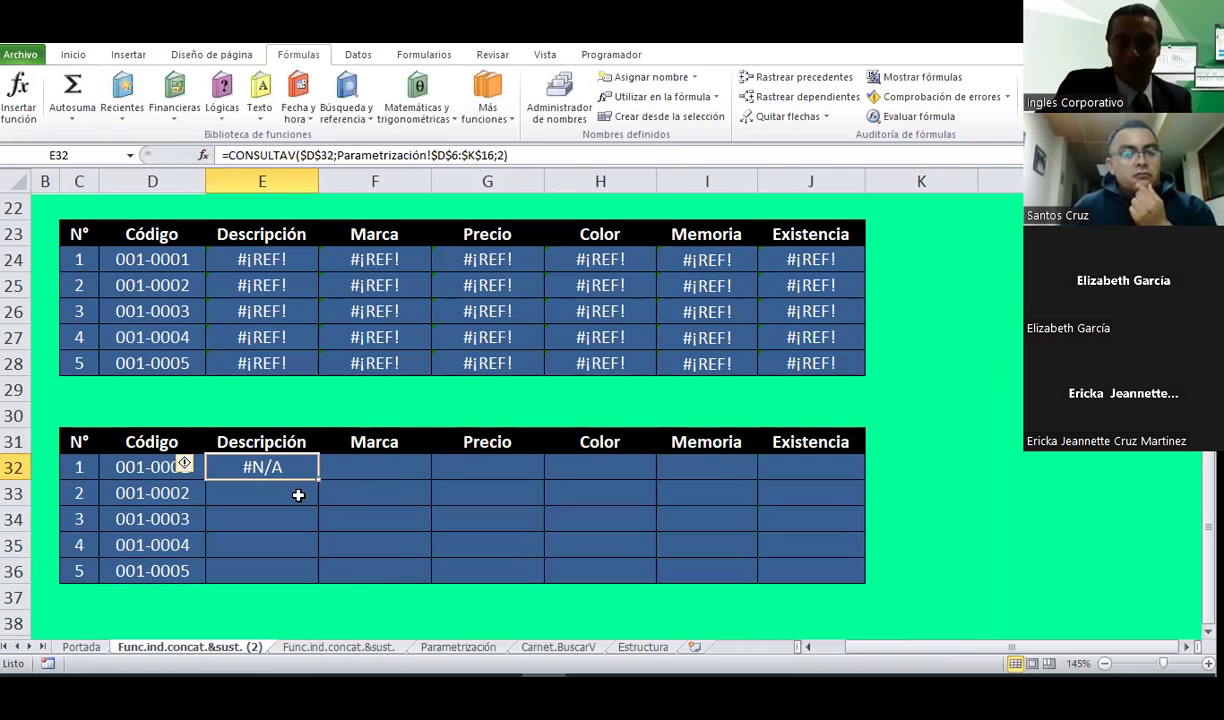
# Step: Clear E32 and start a new CONSULTAV with D32 as the lookup value
pyautogui.press('Delete')
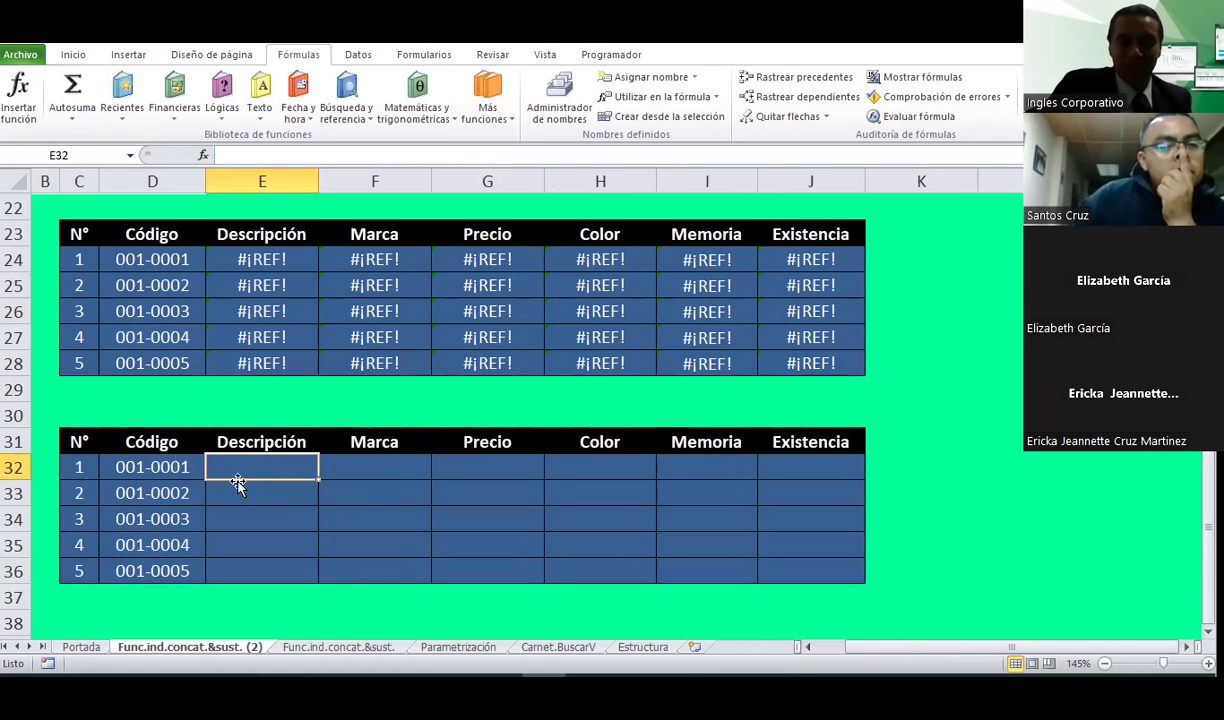
pyautogui.click(203, 155)
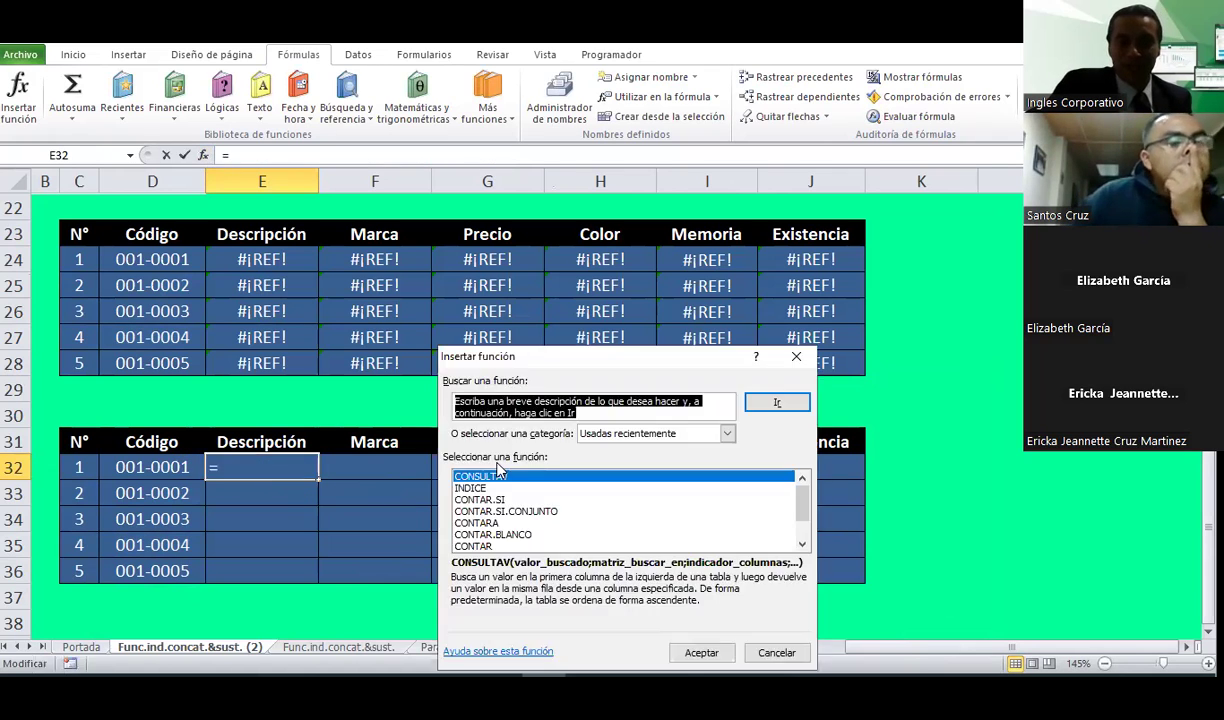
pyautogui.doubleClick(480, 465)
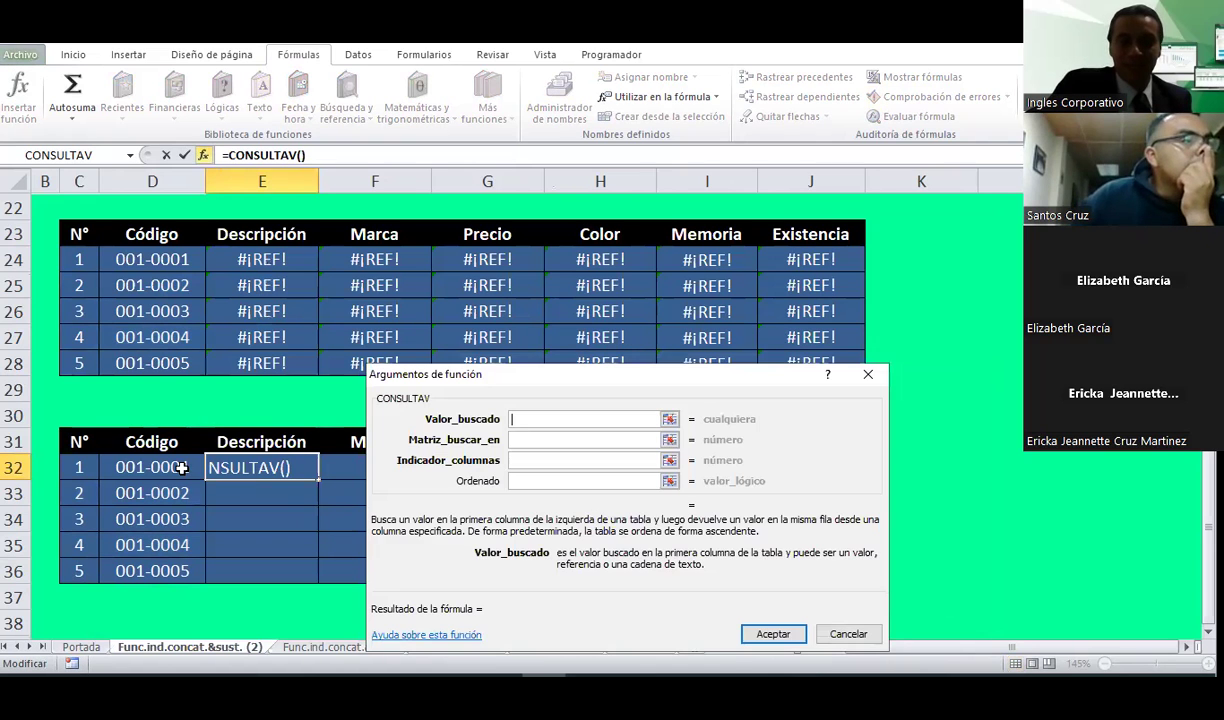
pyautogui.click(152, 467)
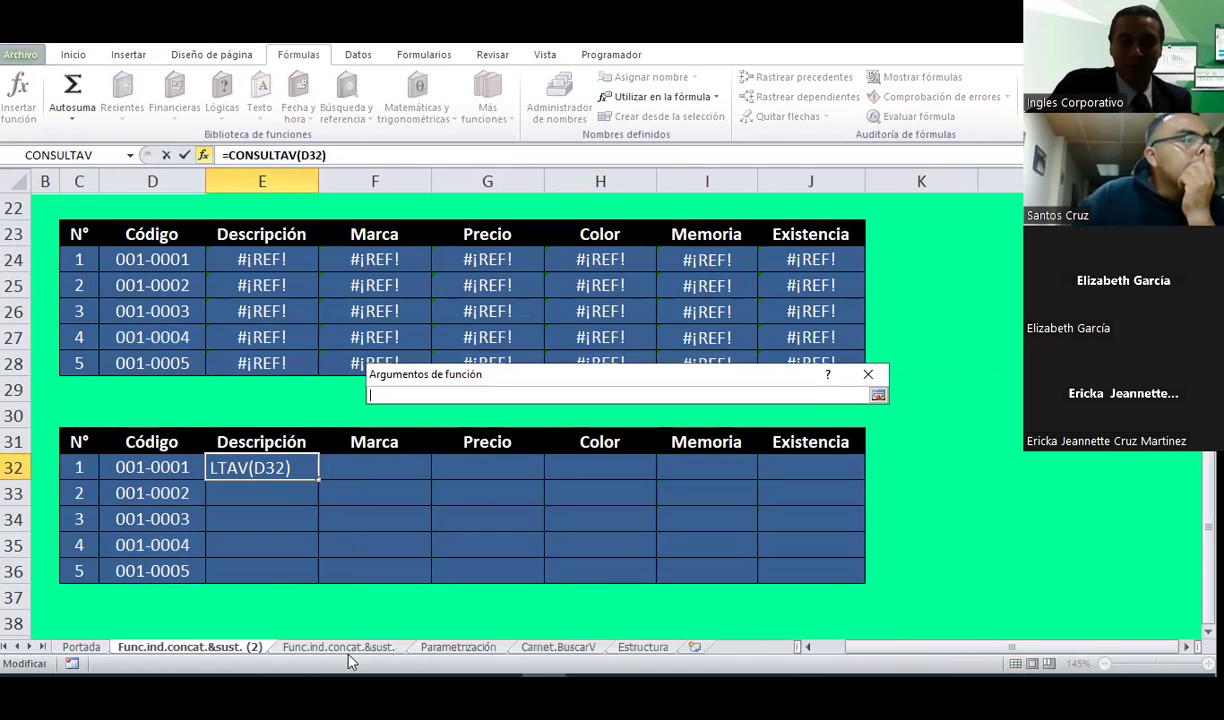
# Step: Set the table to Parametrización!$D$6:$K$16 and the column index to 2
pyautogui.click(459, 647)
pyautogui.moveTo(178, 341); pyautogui.dragTo(762, 566)
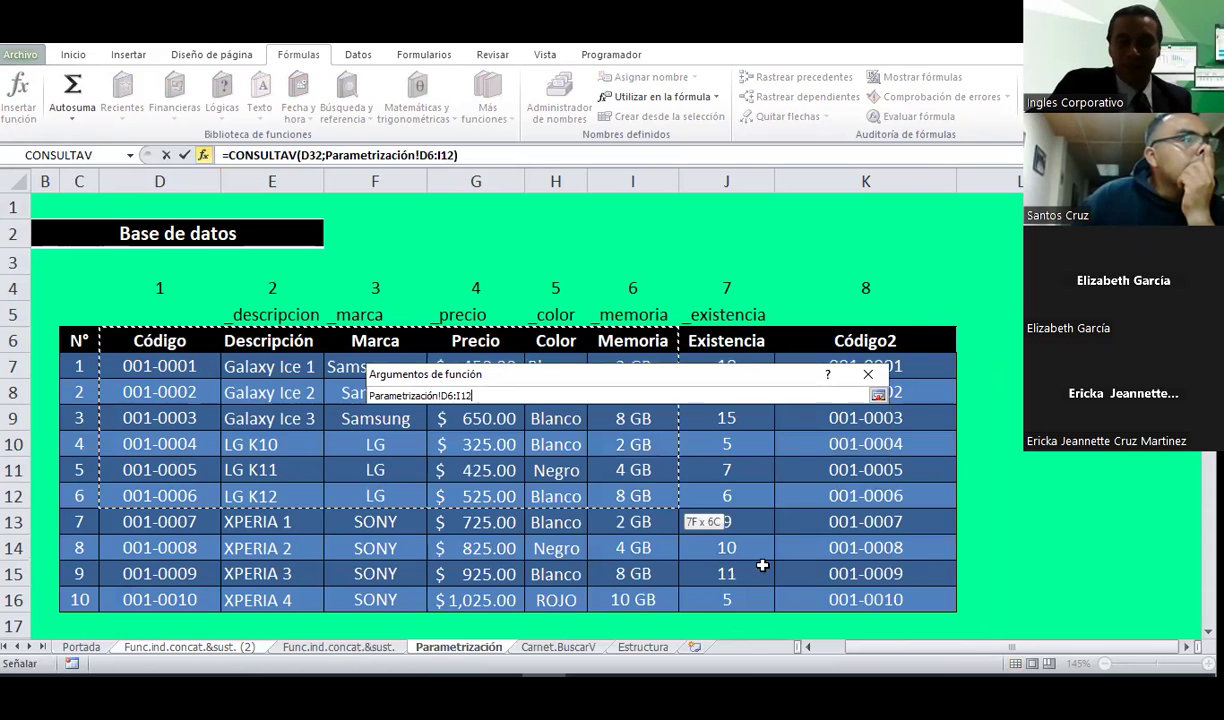
pyautogui.moveTo(862, 604); pyautogui.dragTo(864, 604)
pyautogui.press('F4')
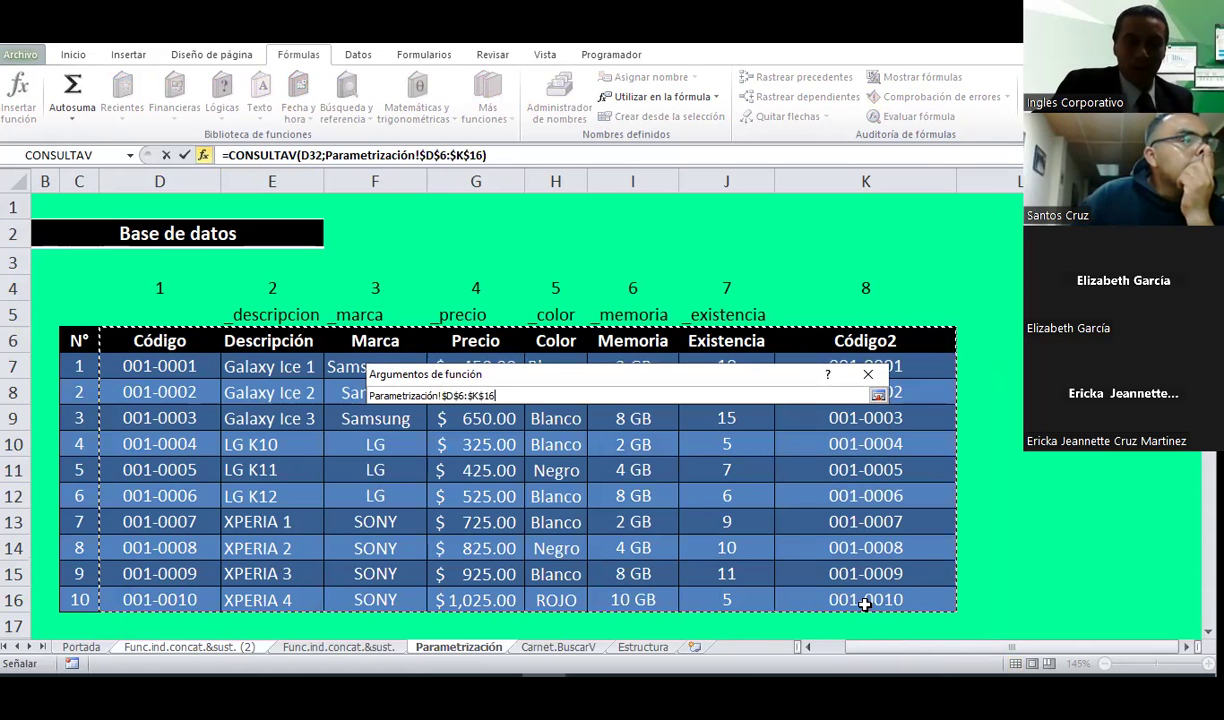
pyautogui.press('Return')
pyautogui.press('Tab')
pyautogui.write('2')
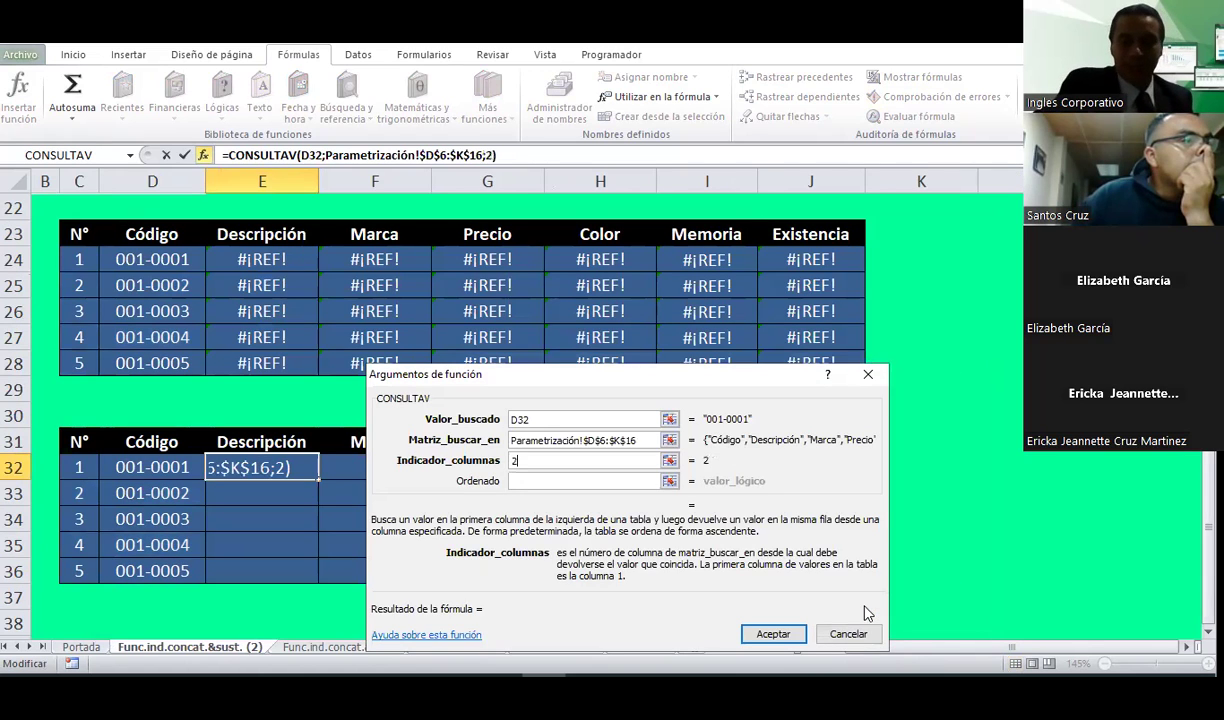
pyautogui.press('Tab')
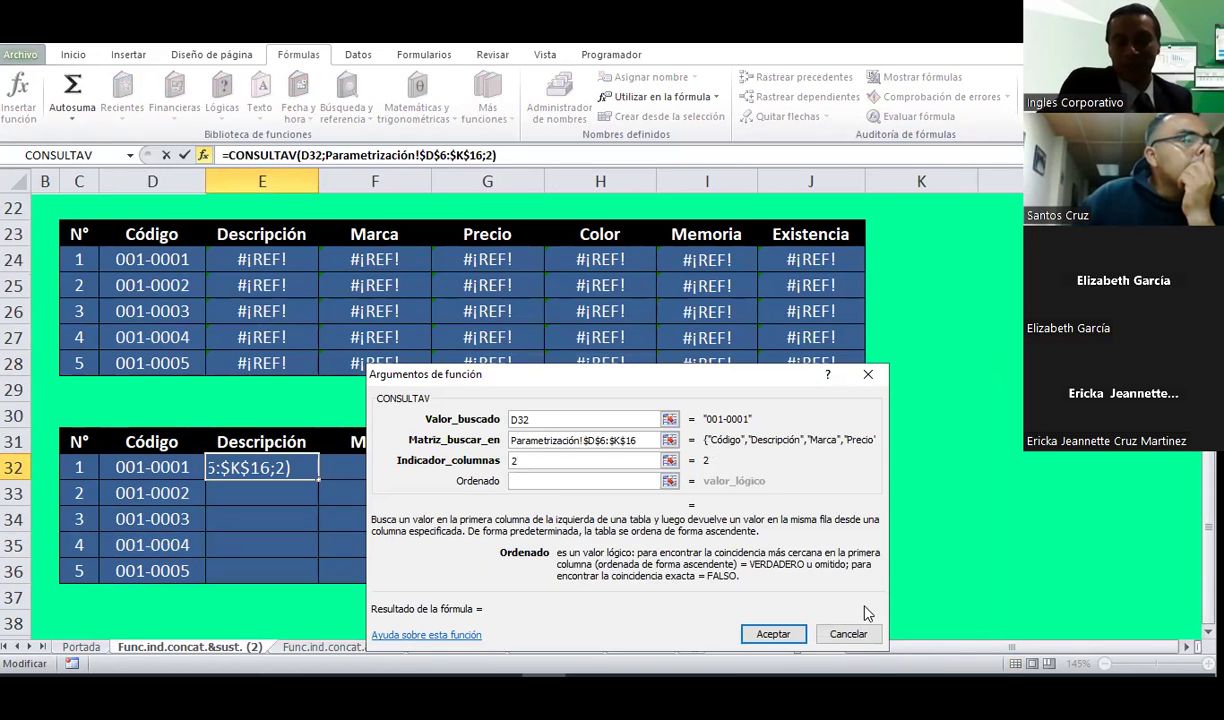
# Step: Accept the lookup, then change its range start from $D$6 to $D$7 so E32 shows Galaxy Ice 1
pyautogui.click(773, 635)
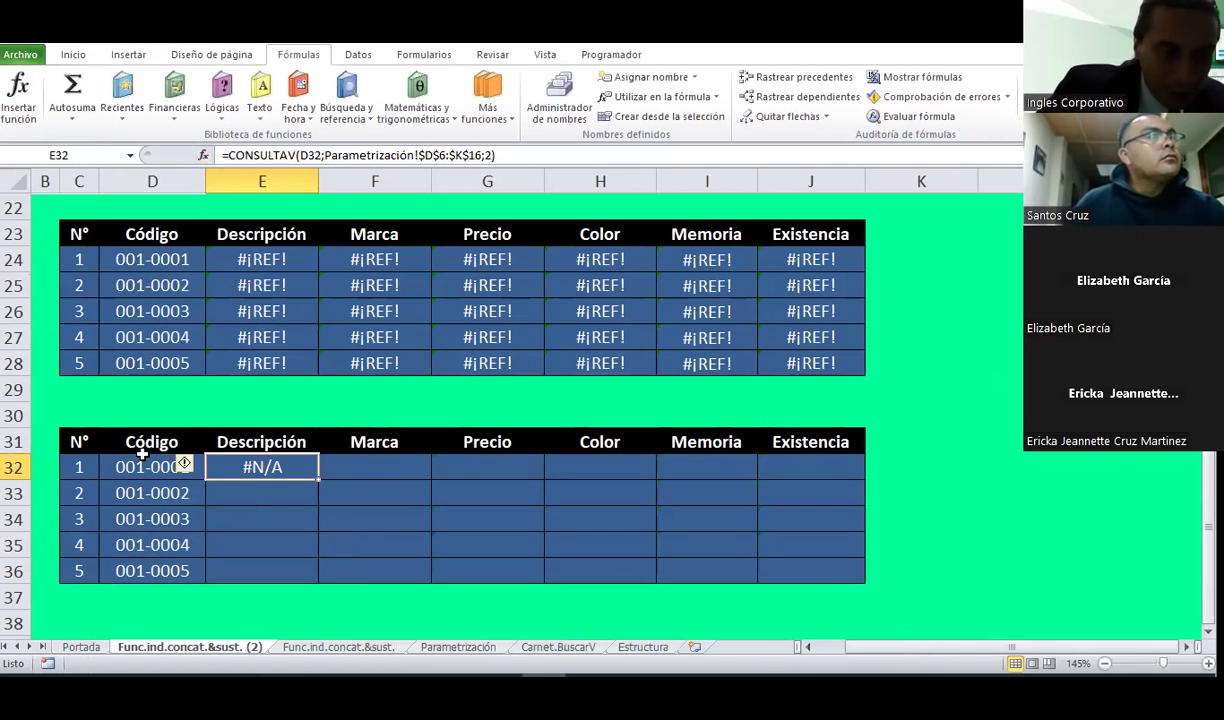
pyautogui.click(152, 466)
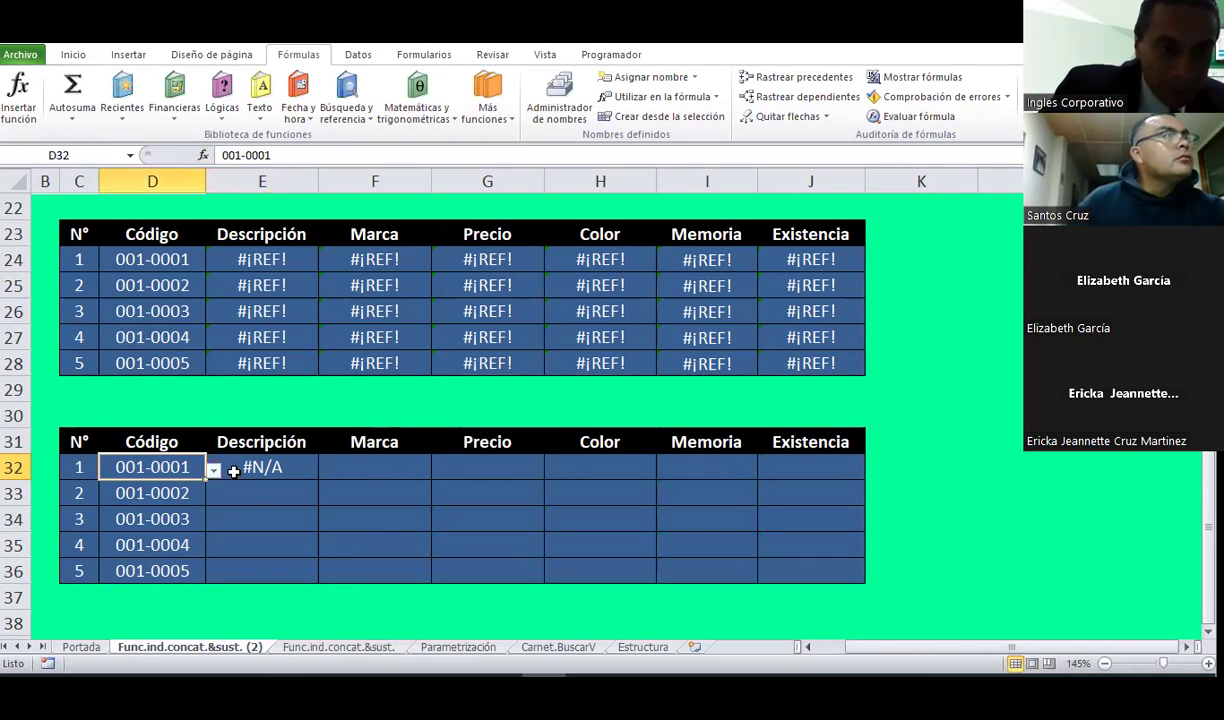
pyautogui.press('Right')
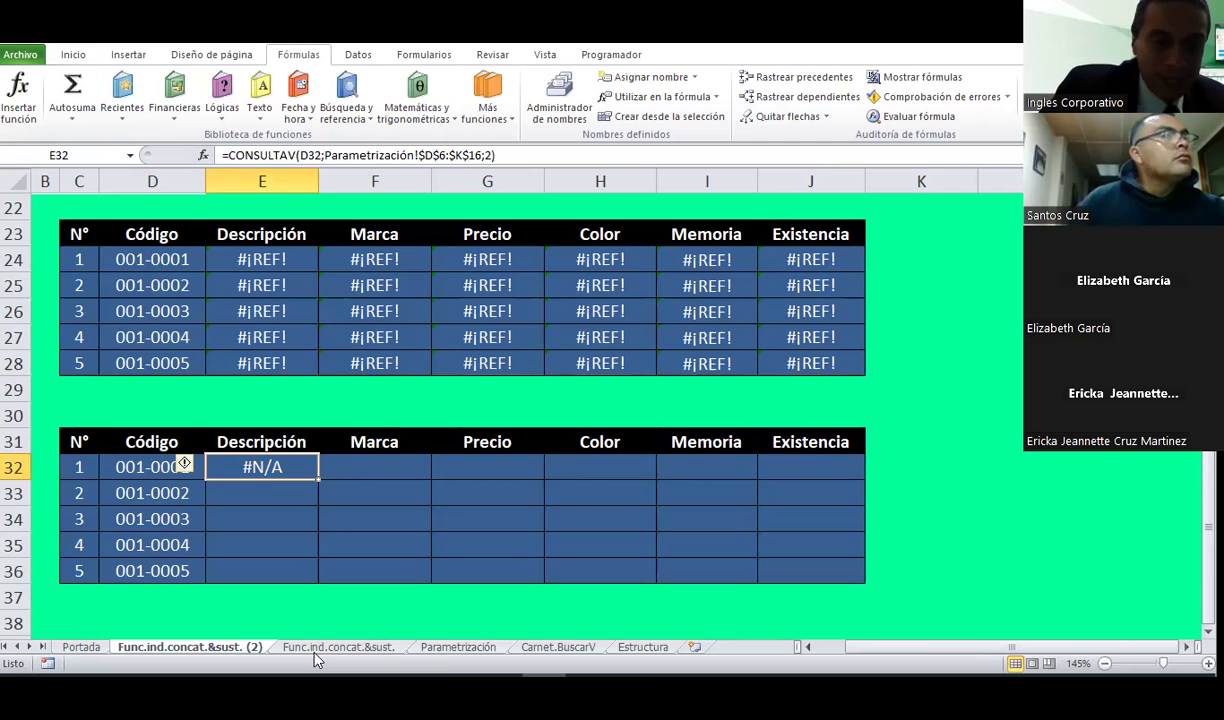
pyautogui.click(449, 649)
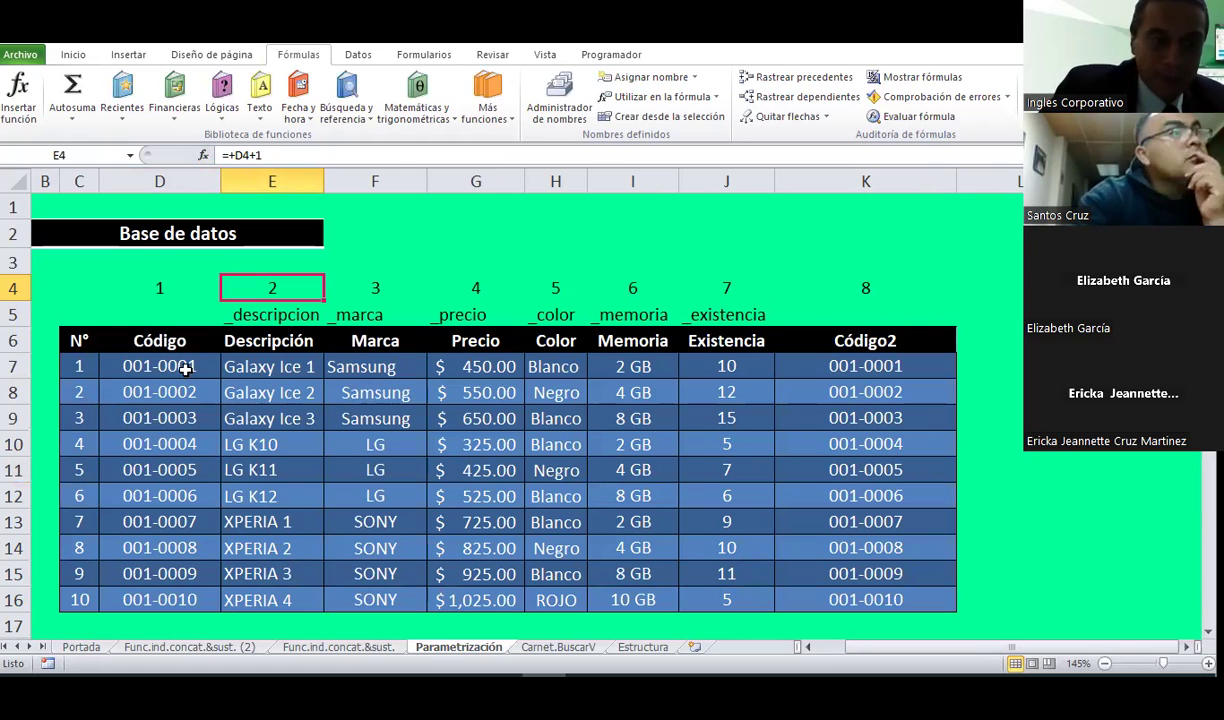
pyautogui.hotkey('ctrl', 'pageup')
pyautogui.hotkey('ctrl', 'pageup')
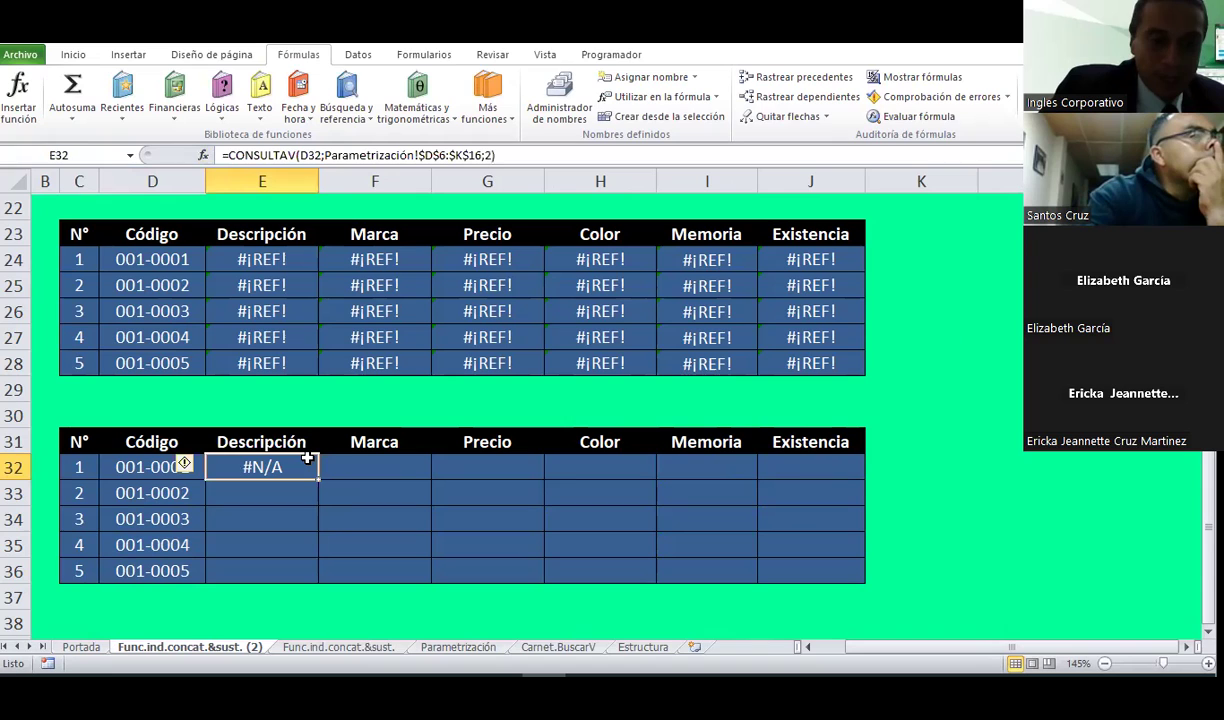
pyautogui.click(444, 155)
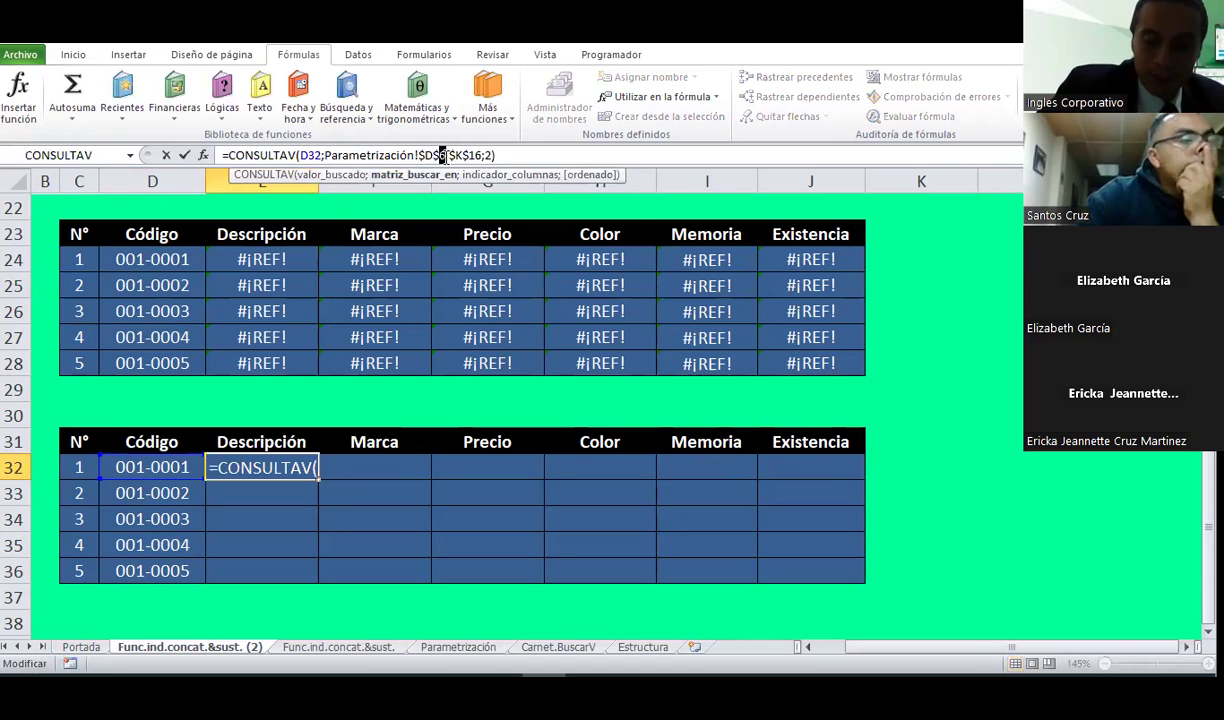
pyautogui.write('7')
pyautogui.press('Return')
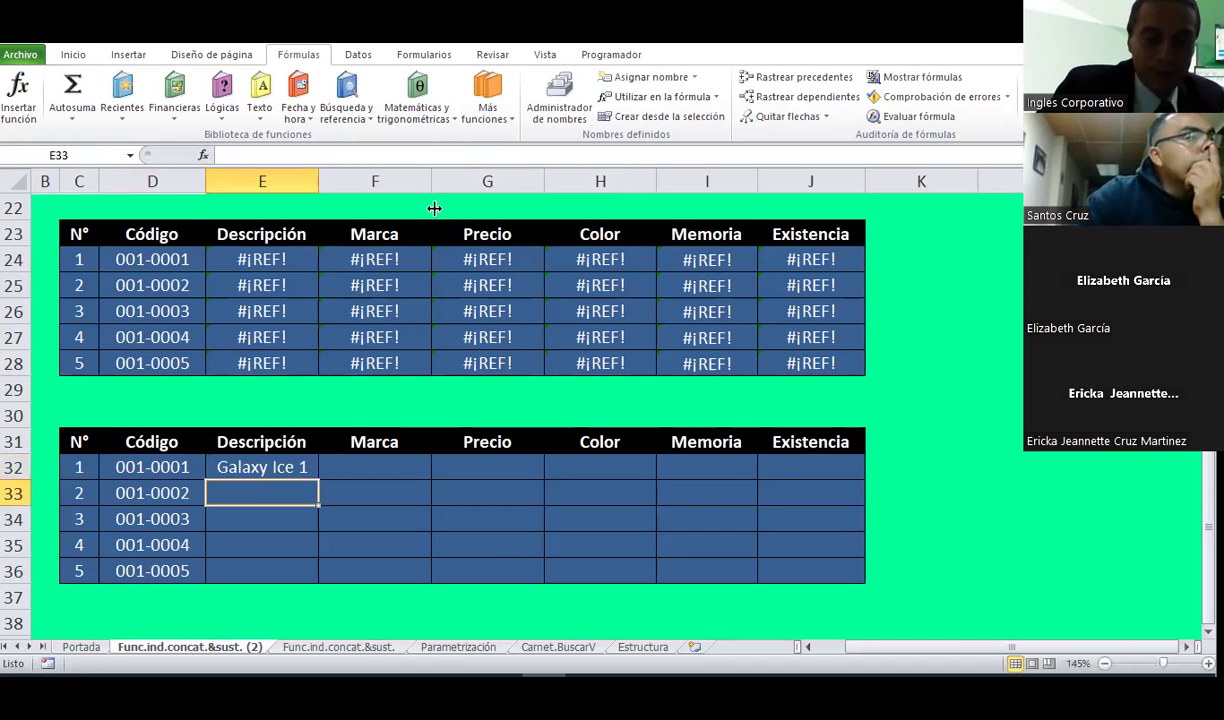
pyautogui.press('Up')
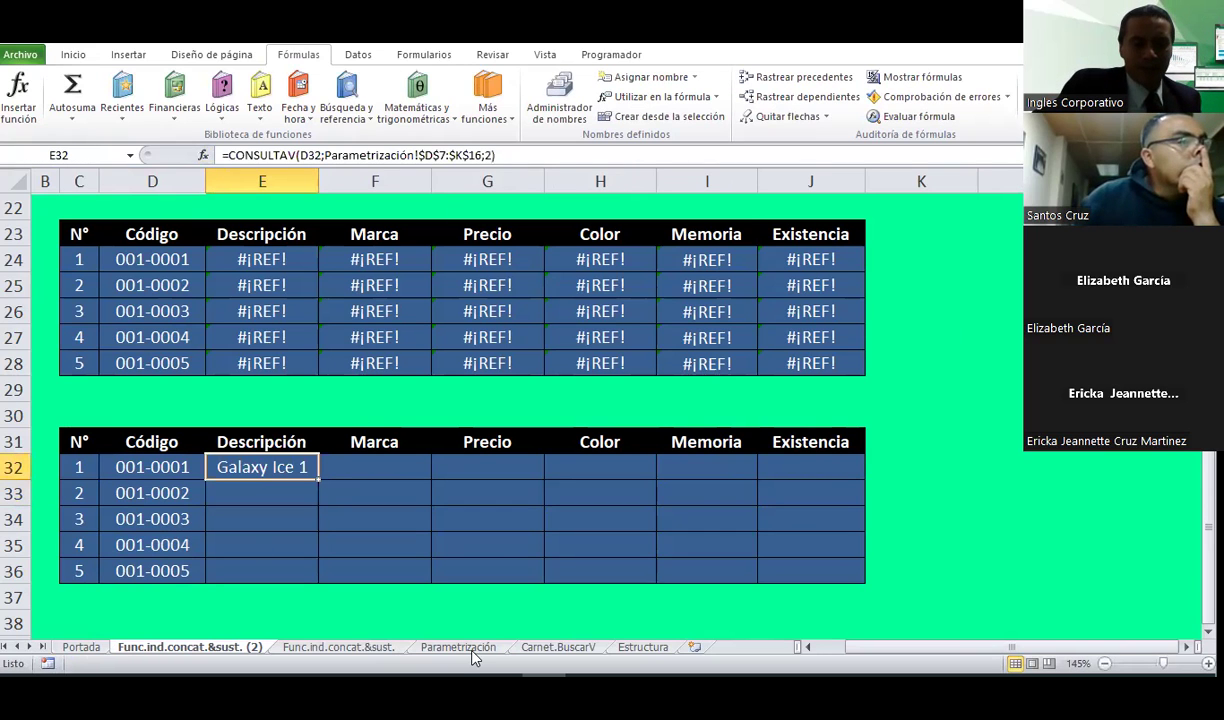
pyautogui.click(473, 650)
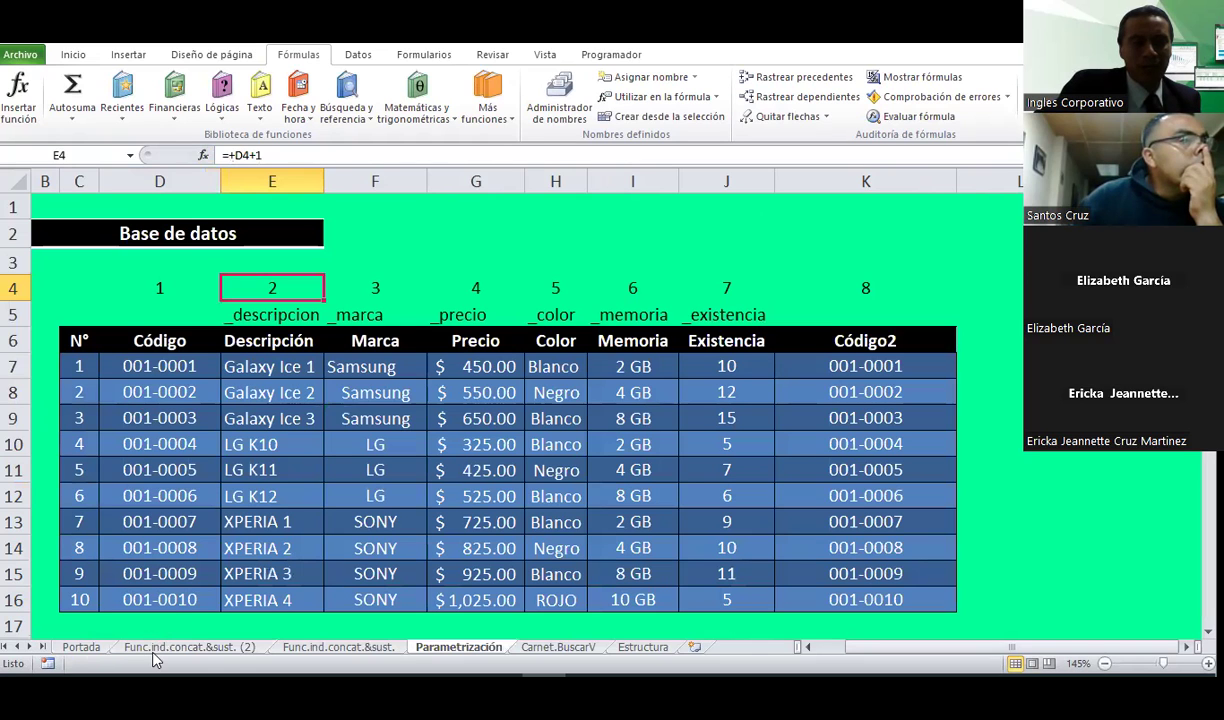
pyautogui.hotkey('ctrl', 'pageup')
pyautogui.hotkey('ctrl', 'pageup')
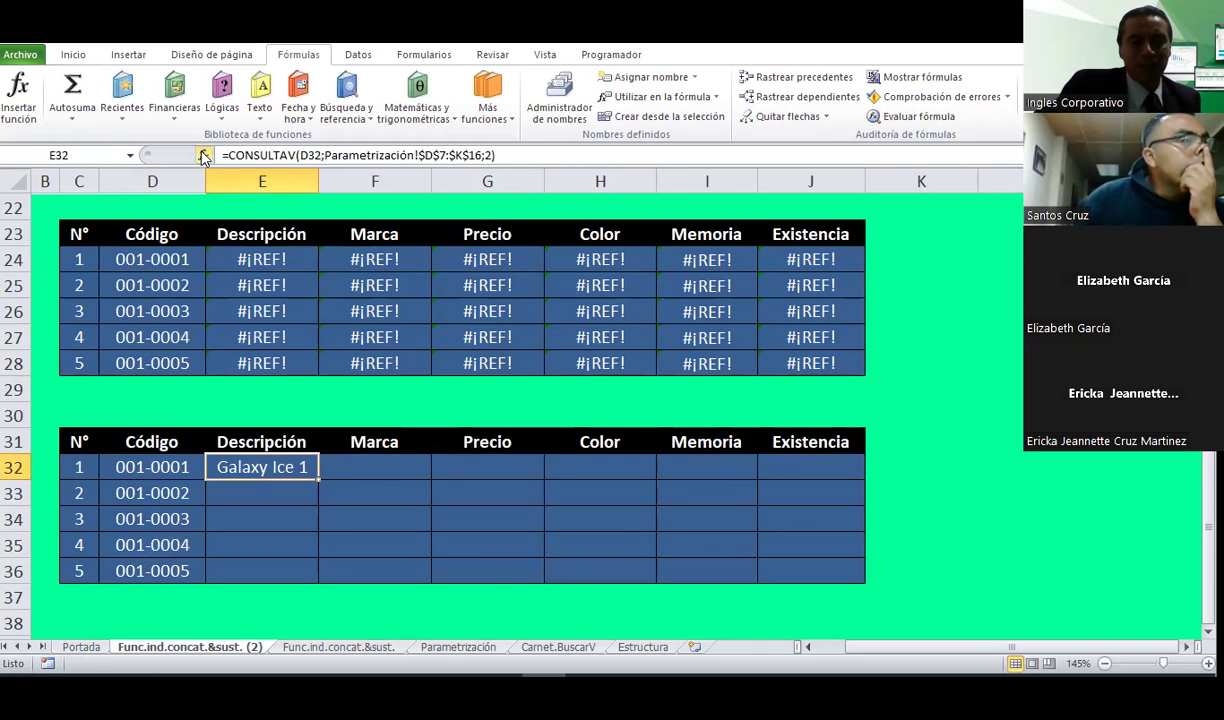
pyautogui.hotkey('shift', 'F3')
pyautogui.moveTo(624, 374); pyautogui.dragTo(787, 240)
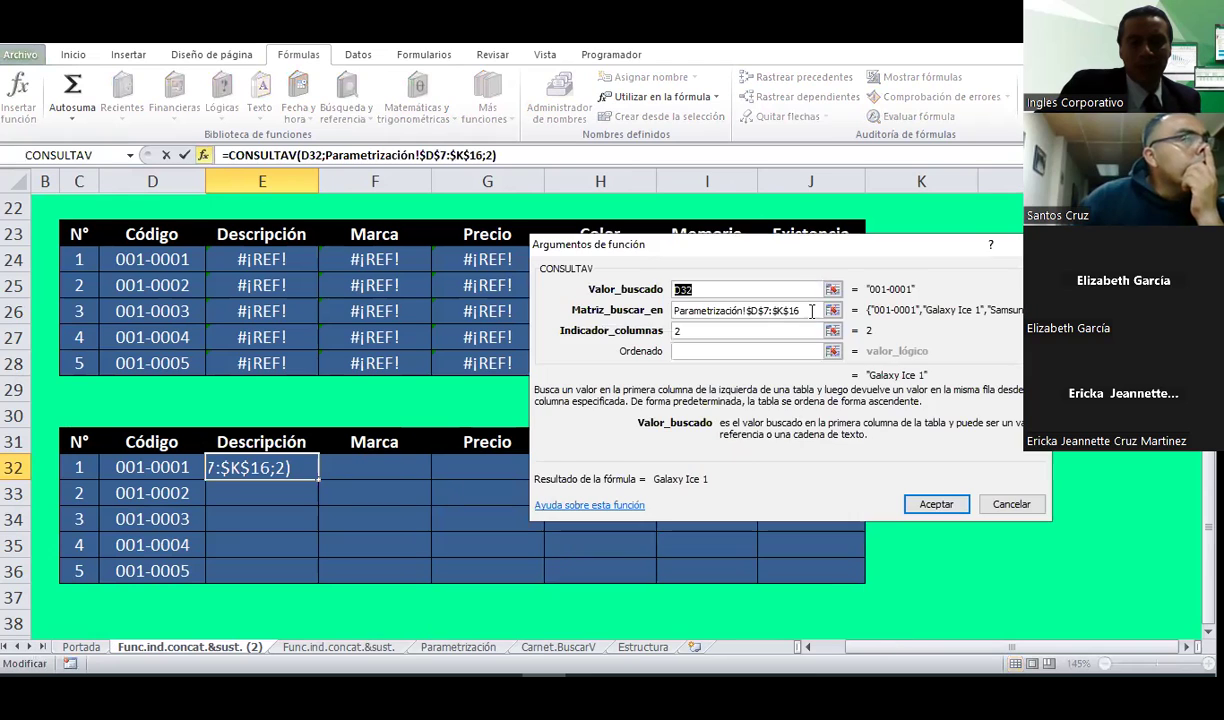
pyautogui.click(808, 311)
pyautogui.hotkey('ctrl', 'pagedown')
pyautogui.hotkey('ctrl', 'pagedown')
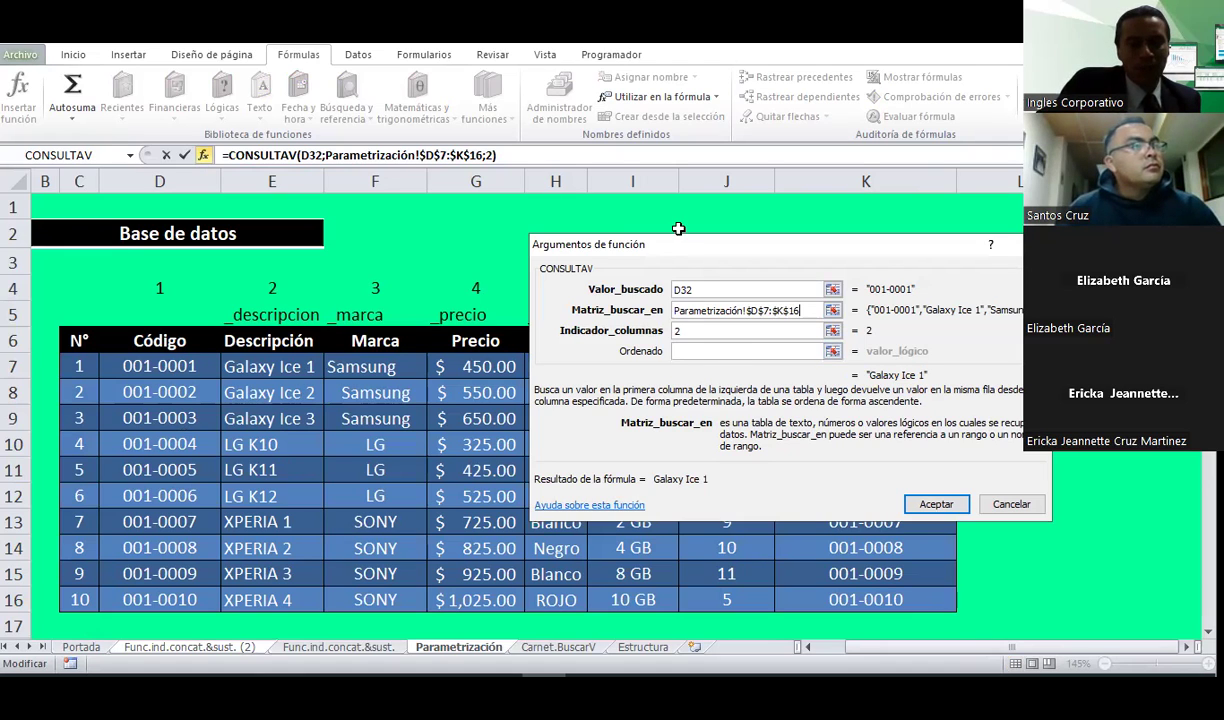
pyautogui.moveTo(700, 259); pyautogui.dragTo(516, 199)
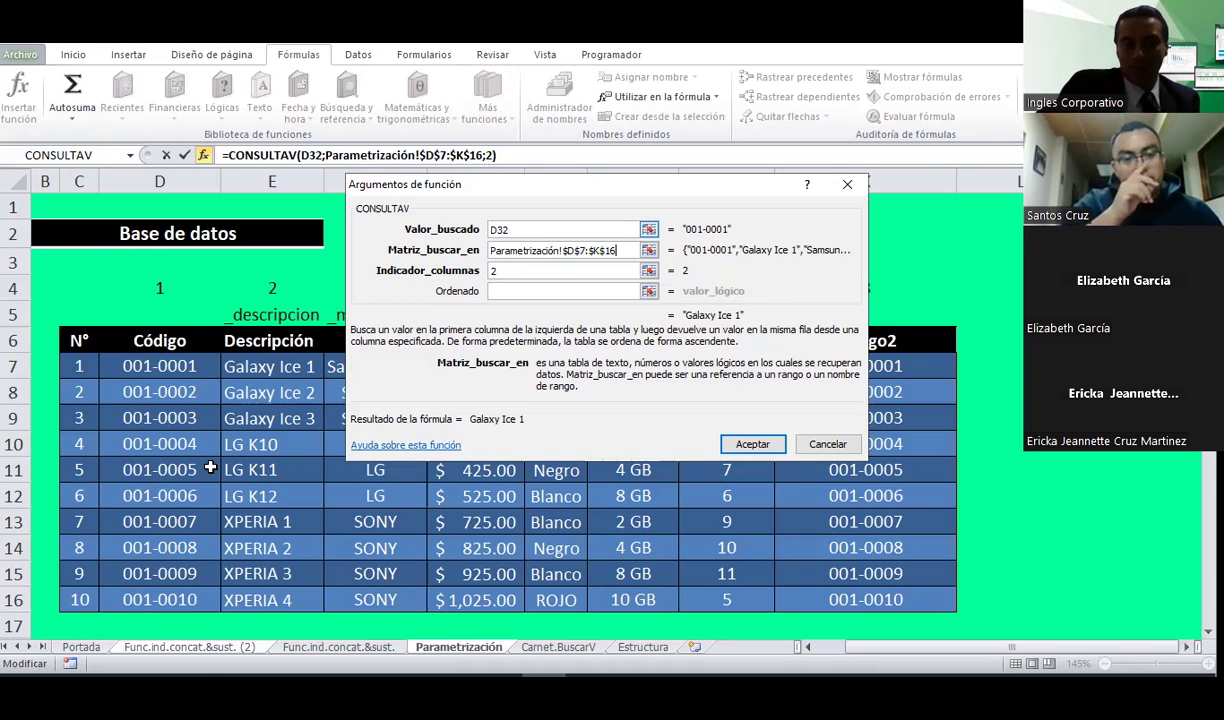
pyautogui.click(195, 646)
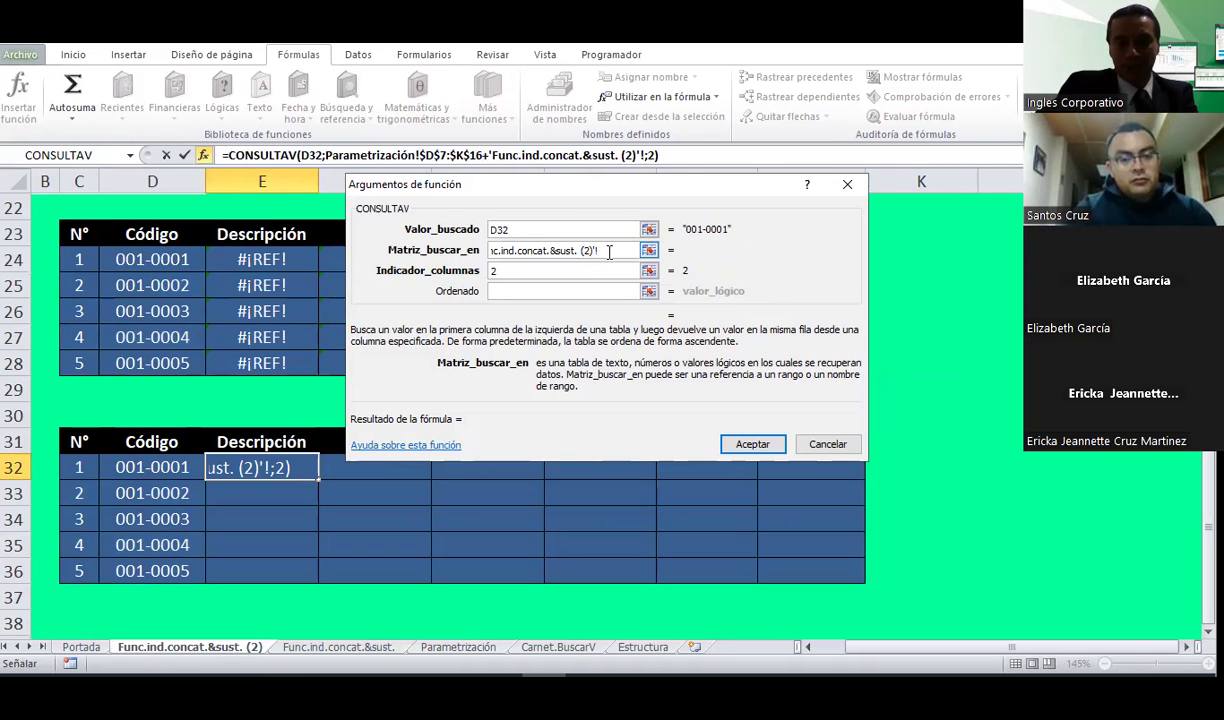
pyautogui.click(609, 249)
# Step: Discard the accidental range edit and reconfirm E32's lookup on Parametrización!$D$7:$K$16, column 2
pyautogui.press('Return')
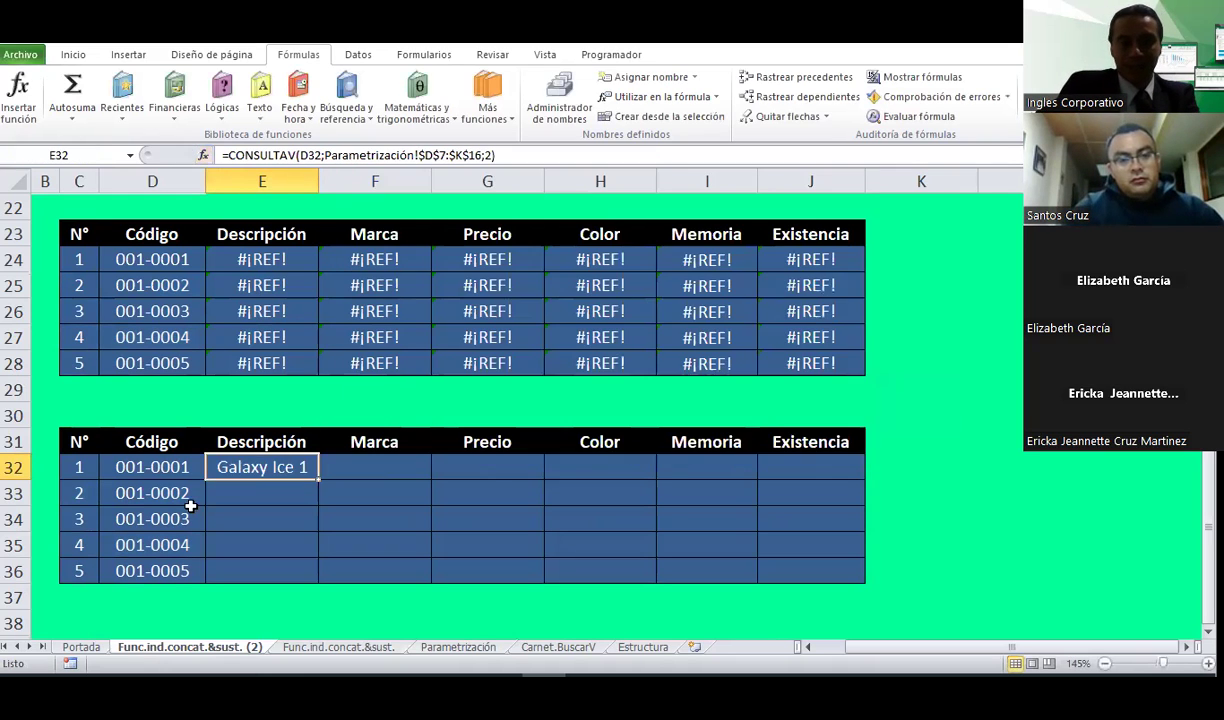
pyautogui.hotkey('shift', 'F3')
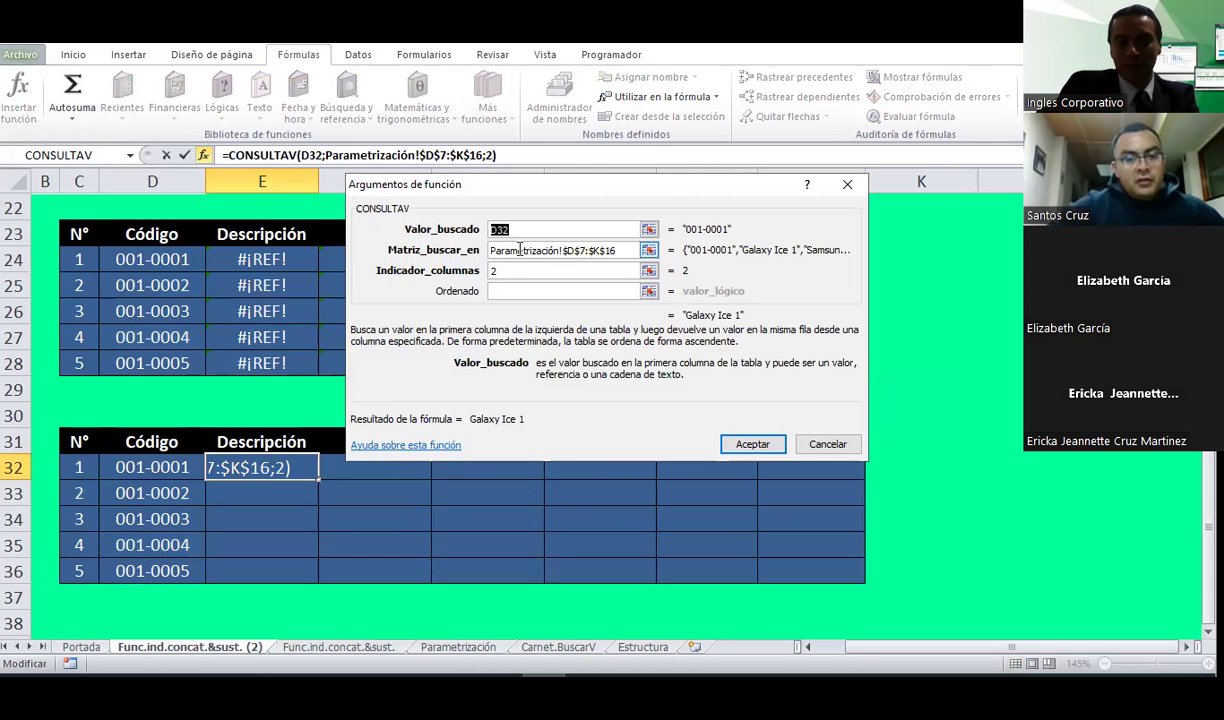
pyautogui.click(509, 251)
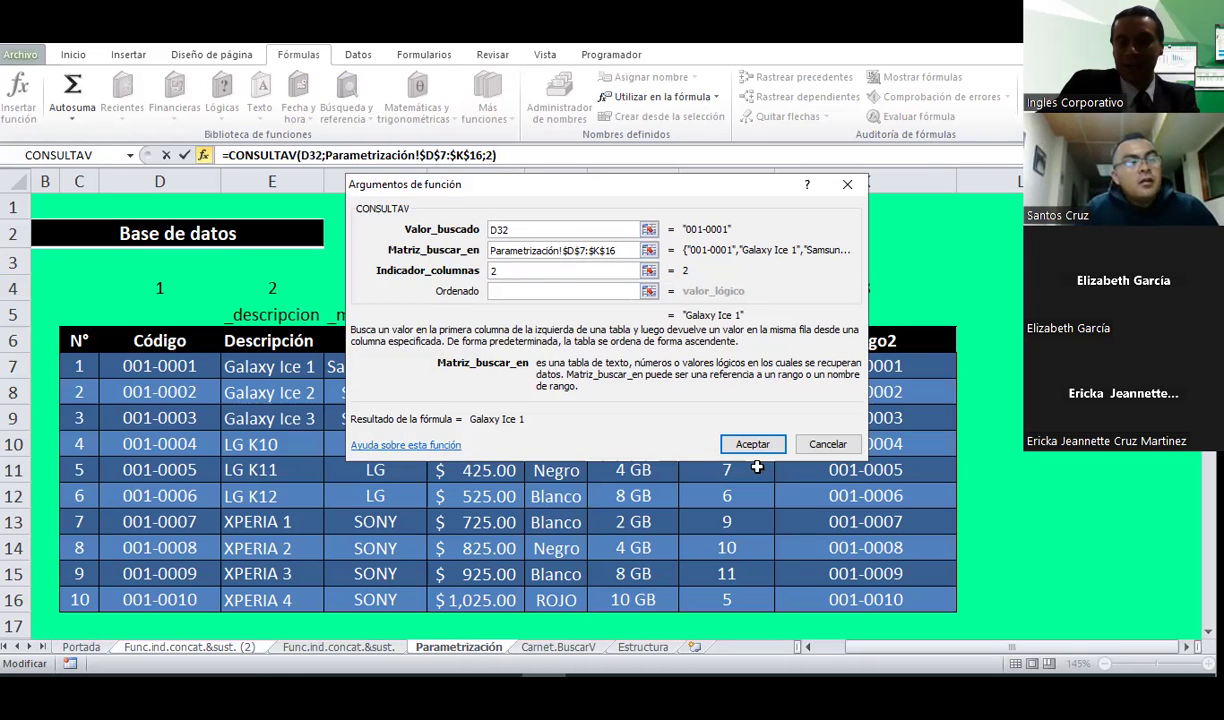
pyautogui.click(753, 445)
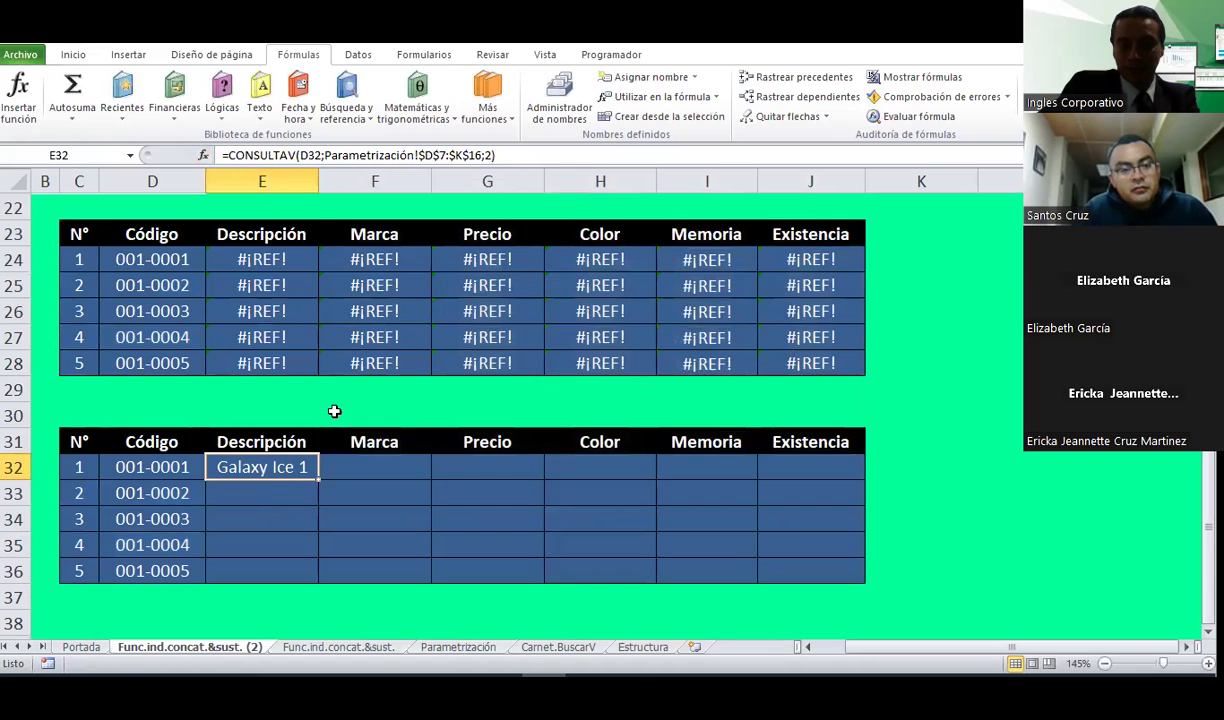
# Step: Make E32's lookup value the absolute reference $D$32
pyautogui.click(203, 155)
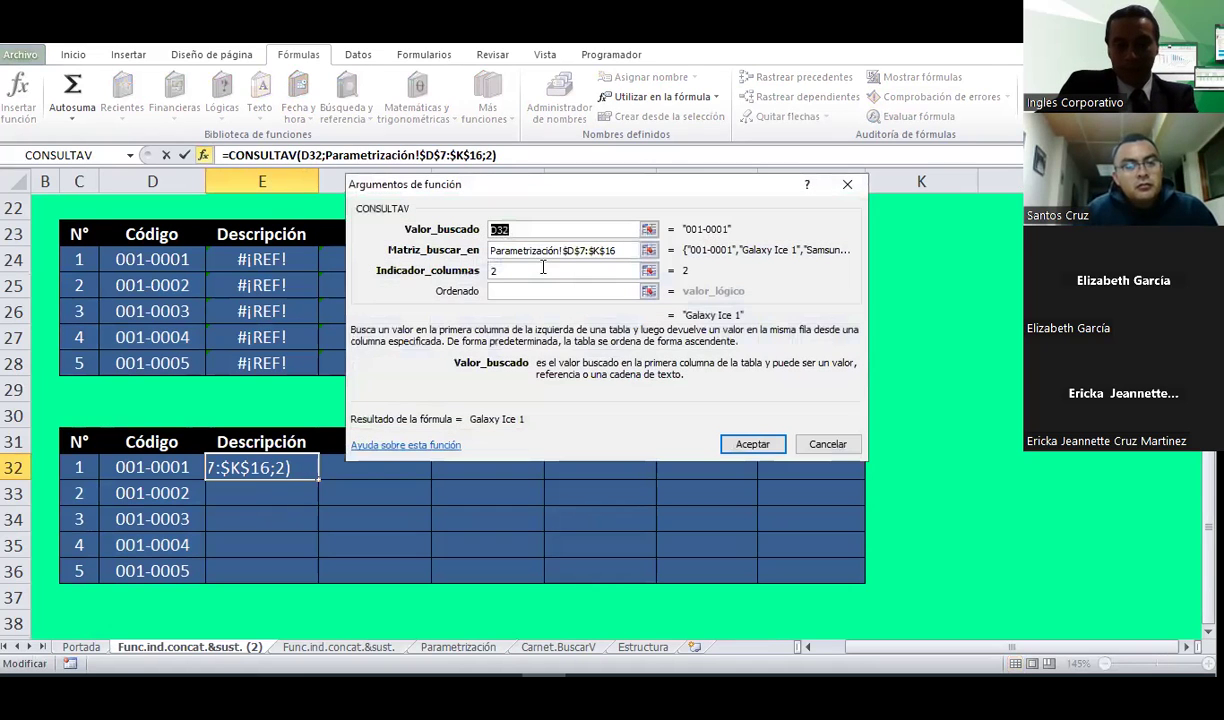
pyautogui.press('F4')
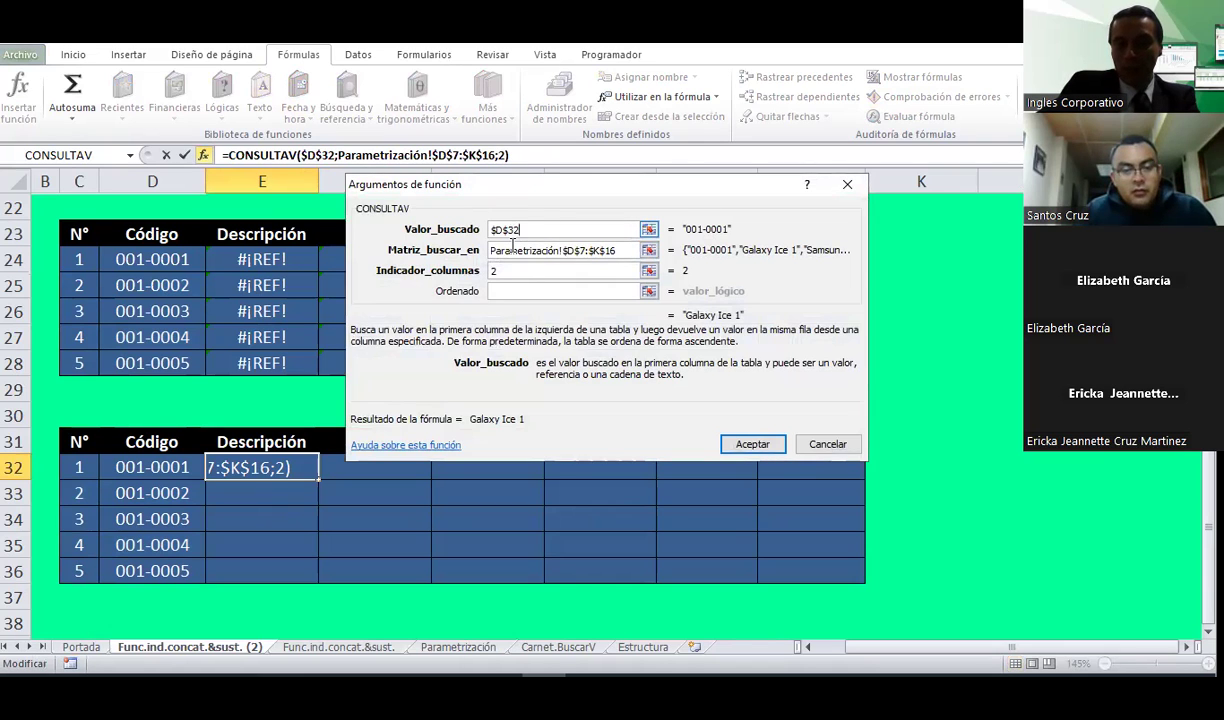
pyautogui.click(750, 445)
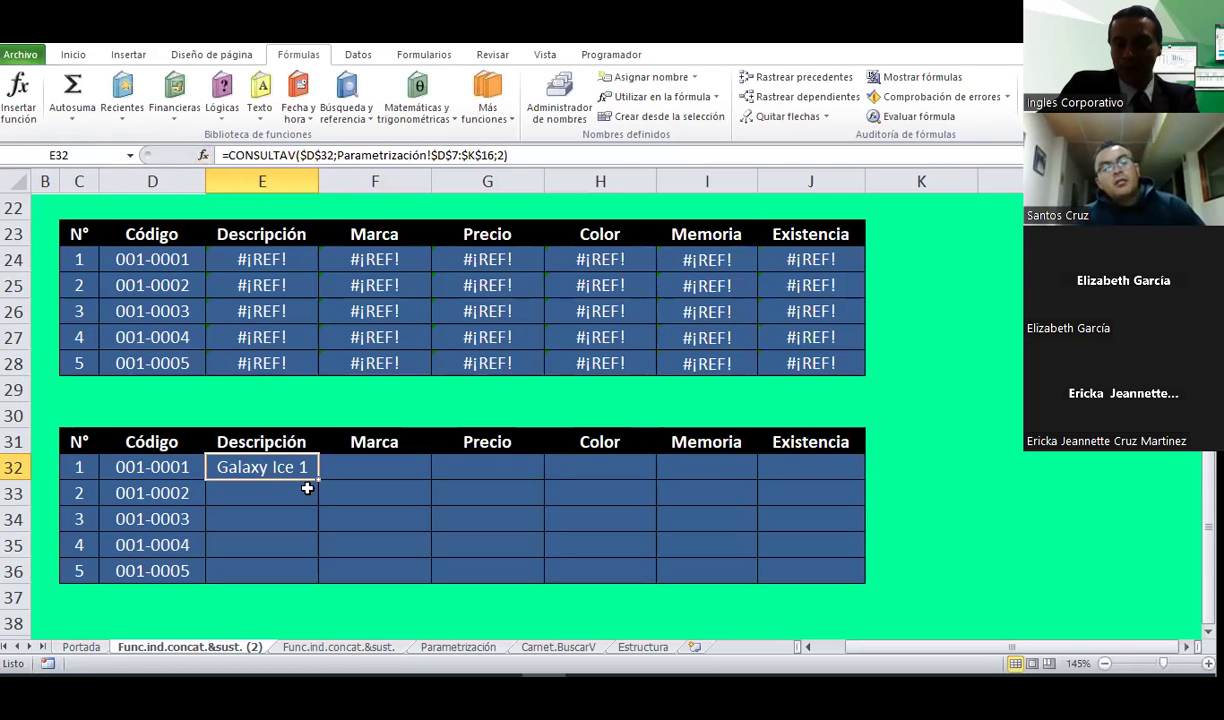
# Step: Fill E32's formula down to E36, every row showing Galaxy Ice 1
pyautogui.moveTo(316, 481)
pyautogui.mouseDown()
pyautogui.moveTo(314, 548)
pyautogui.moveTo(104, 558)
pyautogui.mouseUp()
pyautogui.click(281, 485)
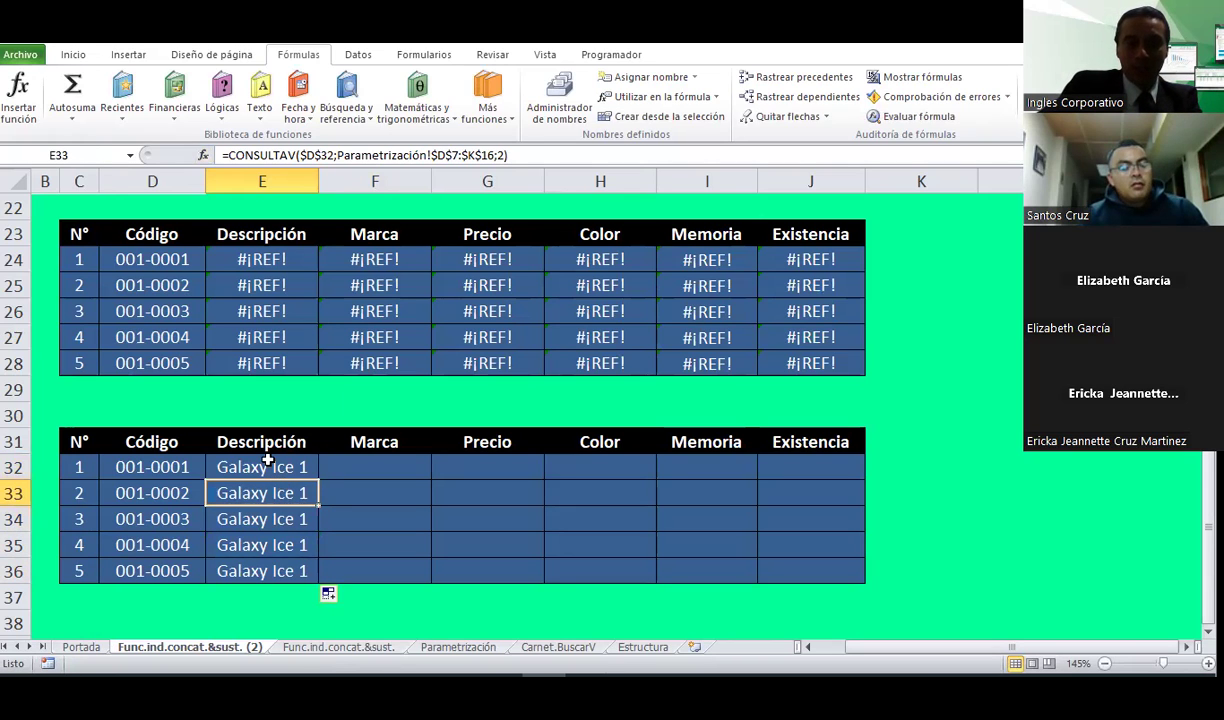
pyautogui.click(262, 468)
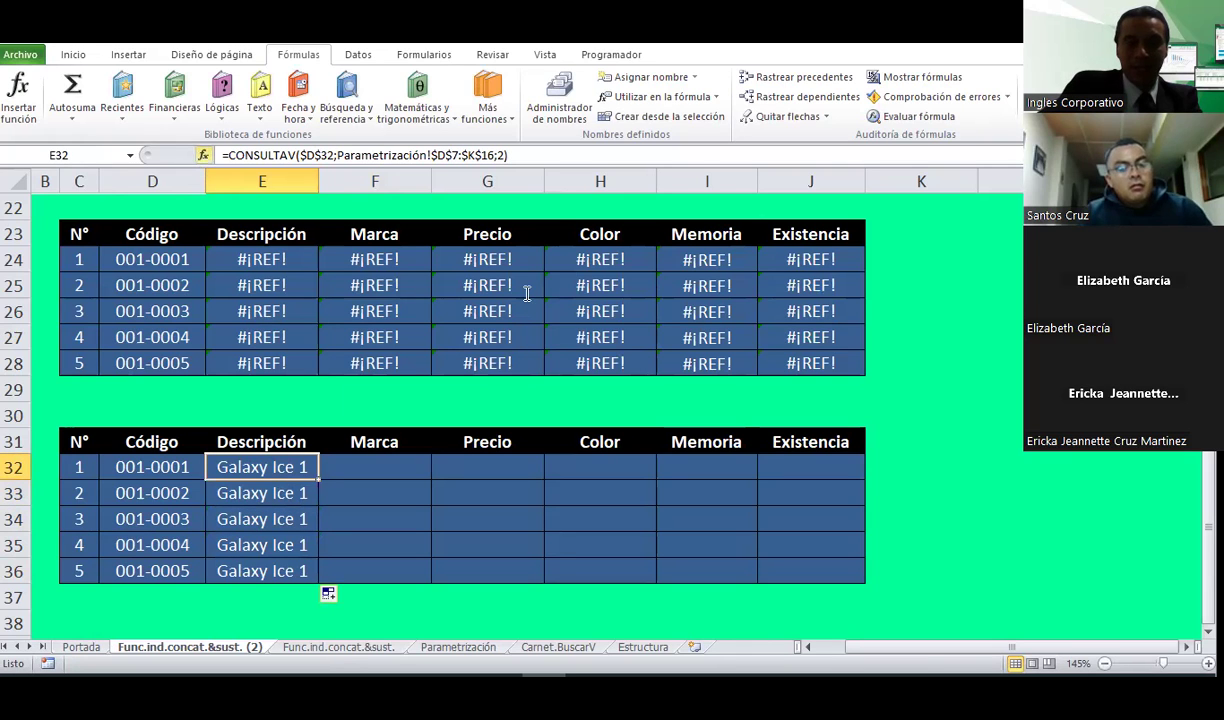
pyautogui.hotkey('shift', 'F3')
# Step: Switch the lookup value back to relative D32 and fill down to E36, giving Galaxy Ice 1–3, LG K10, LG K11
pyautogui.click(147, 466)
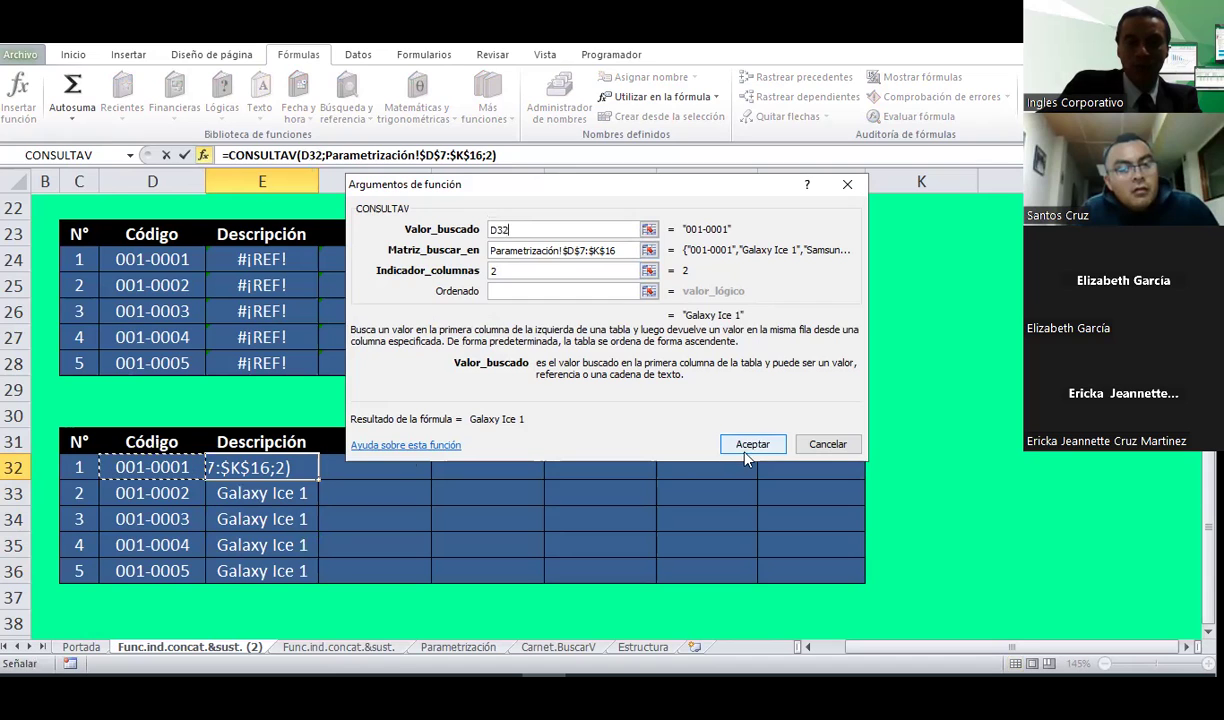
pyautogui.press('Return')
pyautogui.moveTo(318, 480); pyautogui.dragTo(306, 575)
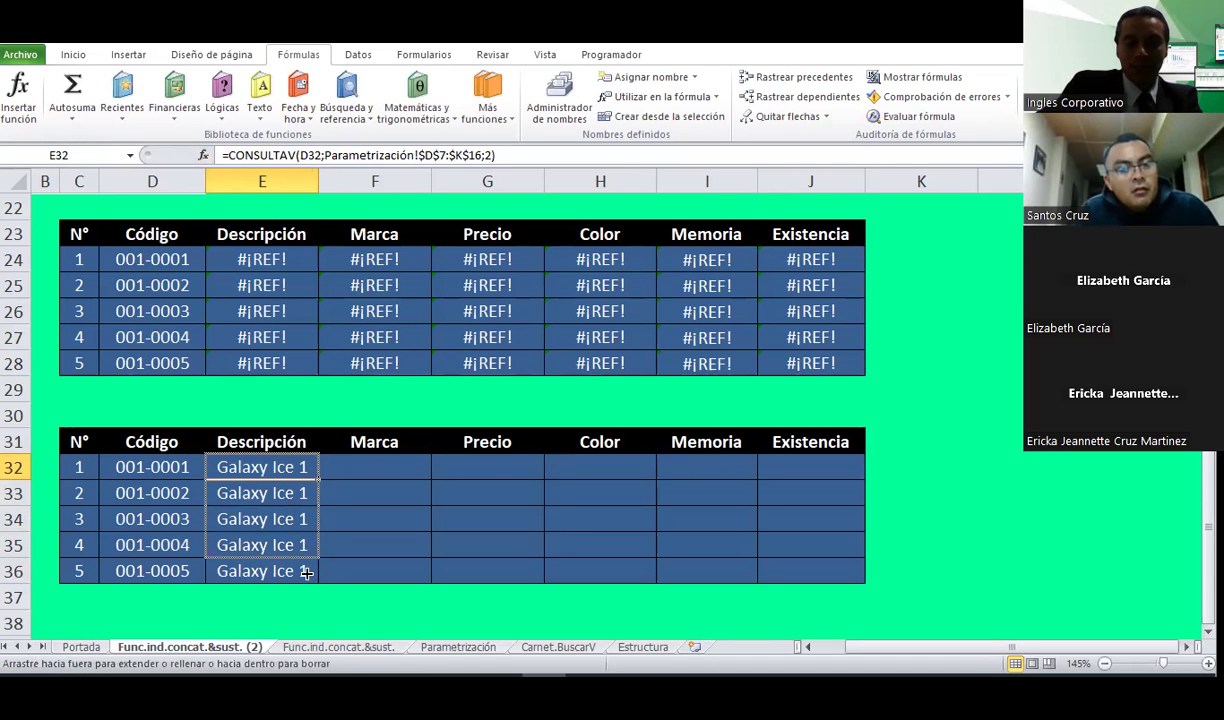
pyautogui.click(301, 493)
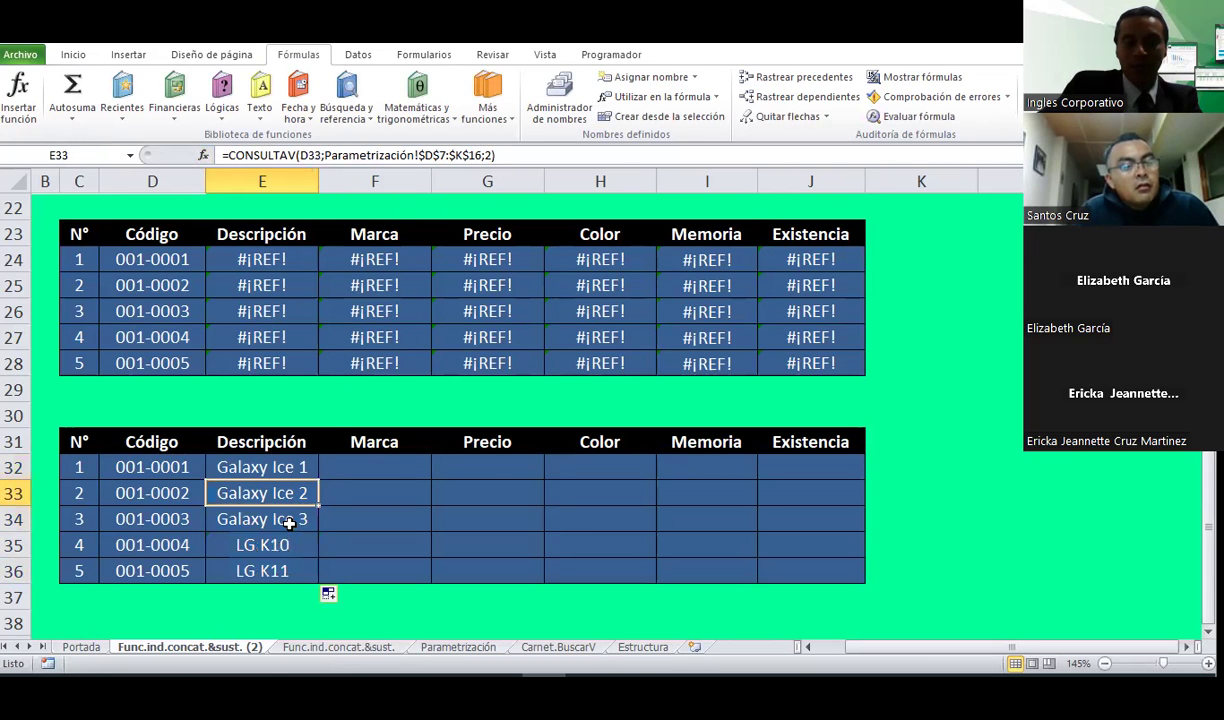
pyautogui.click(284, 545)
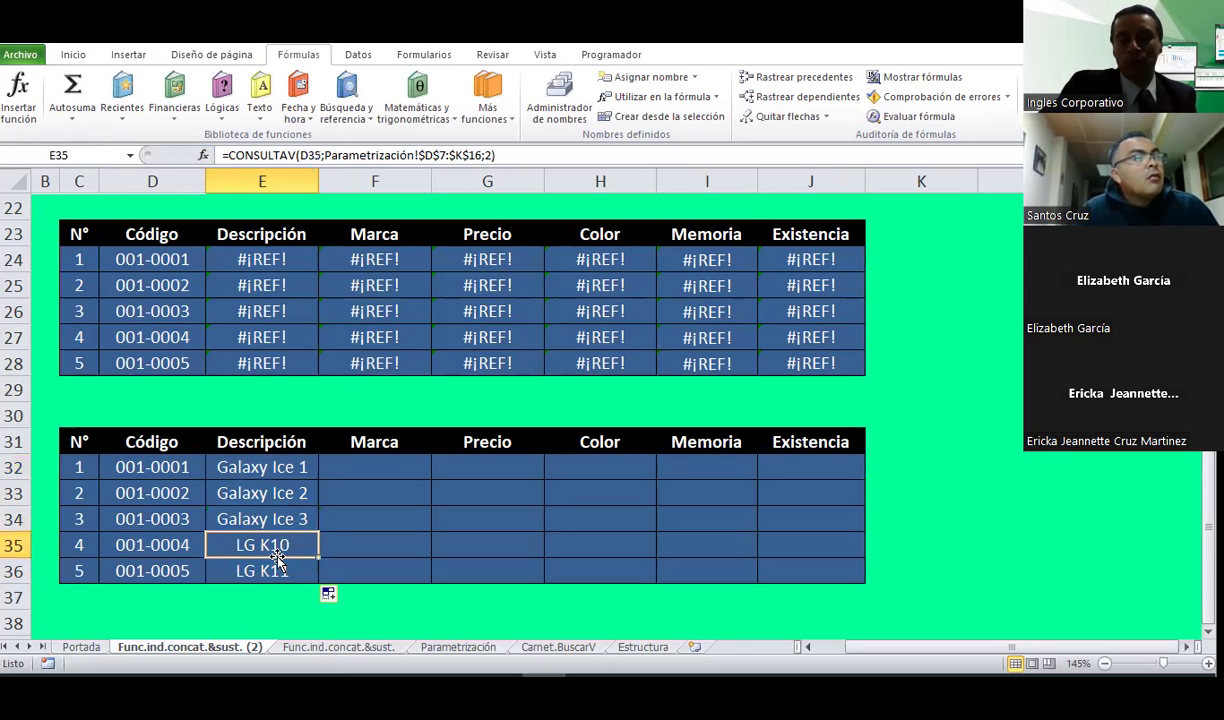
pyautogui.press('Up')
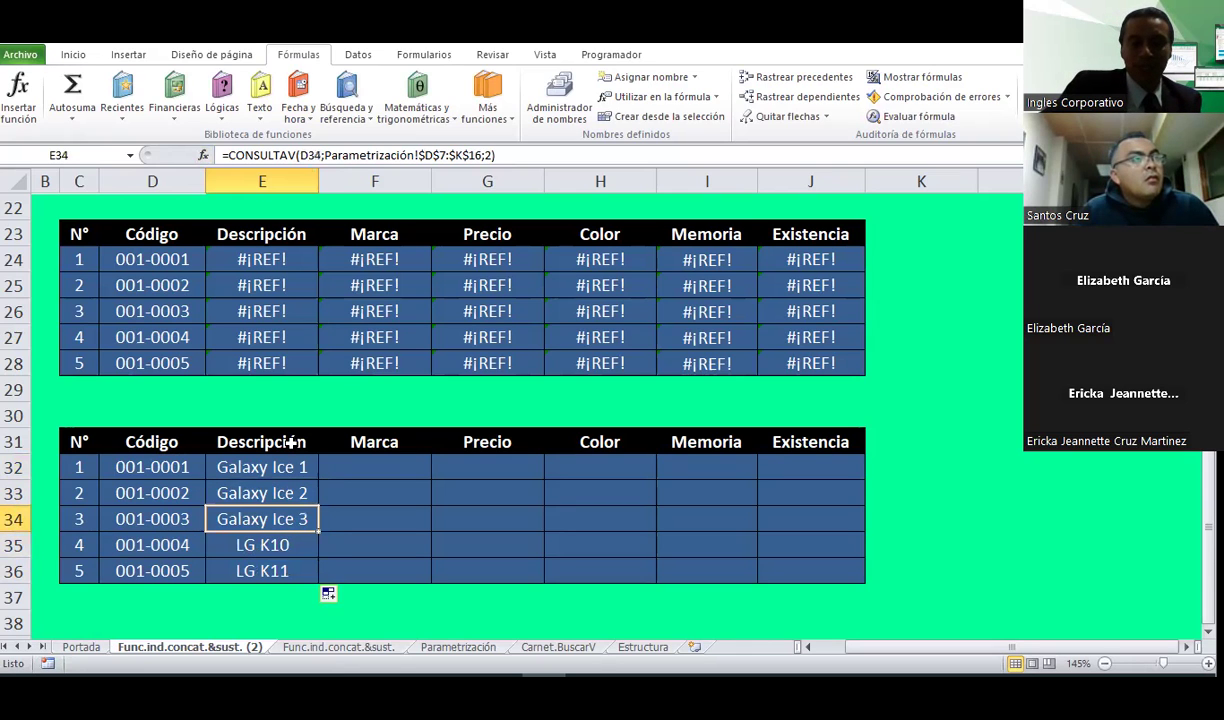
pyautogui.press('Up')
pyautogui.press('Up')
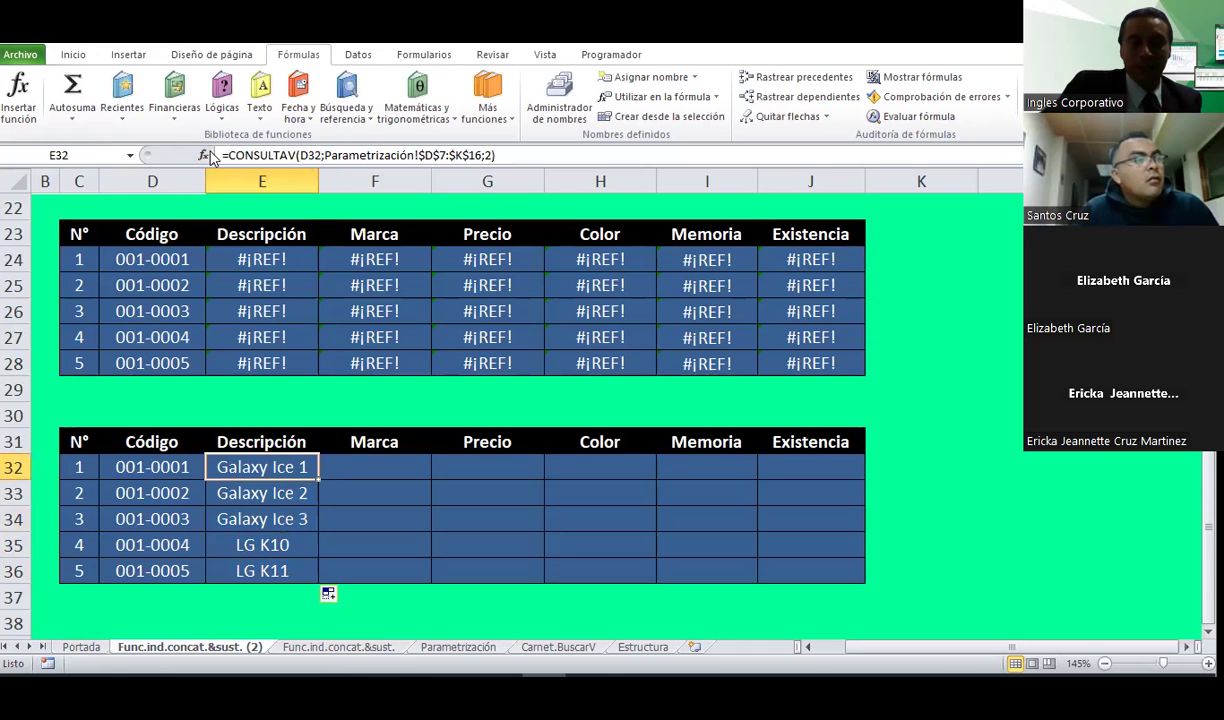
# Step: Review E32's lookup arguments without changes, then select the N°, Código and Descripción columns
pyautogui.hotkey('shift', 'F3')
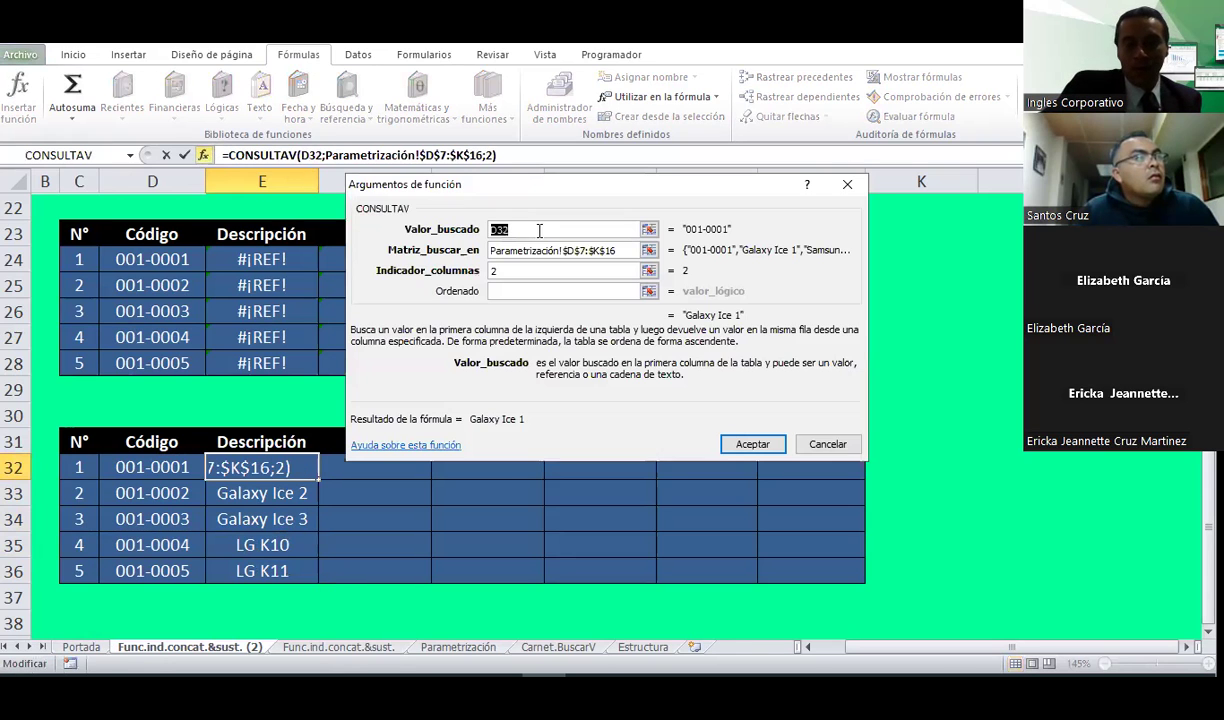
pyautogui.click(505, 229)
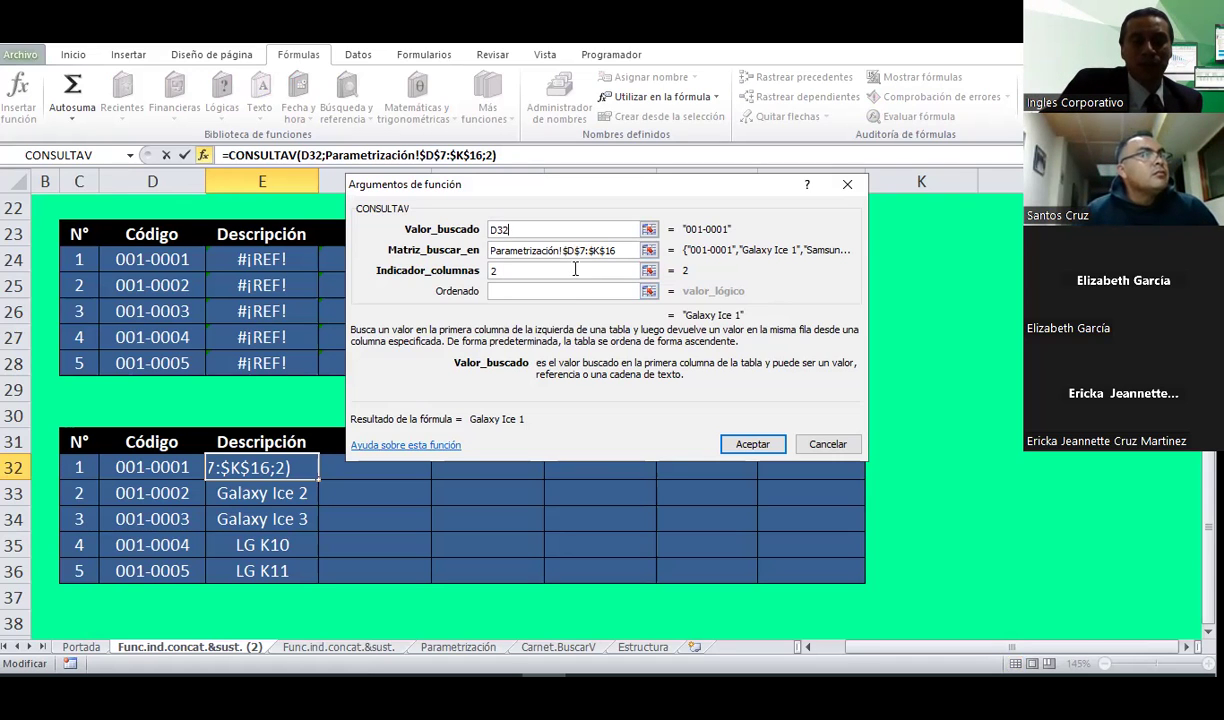
pyautogui.click(826, 438)
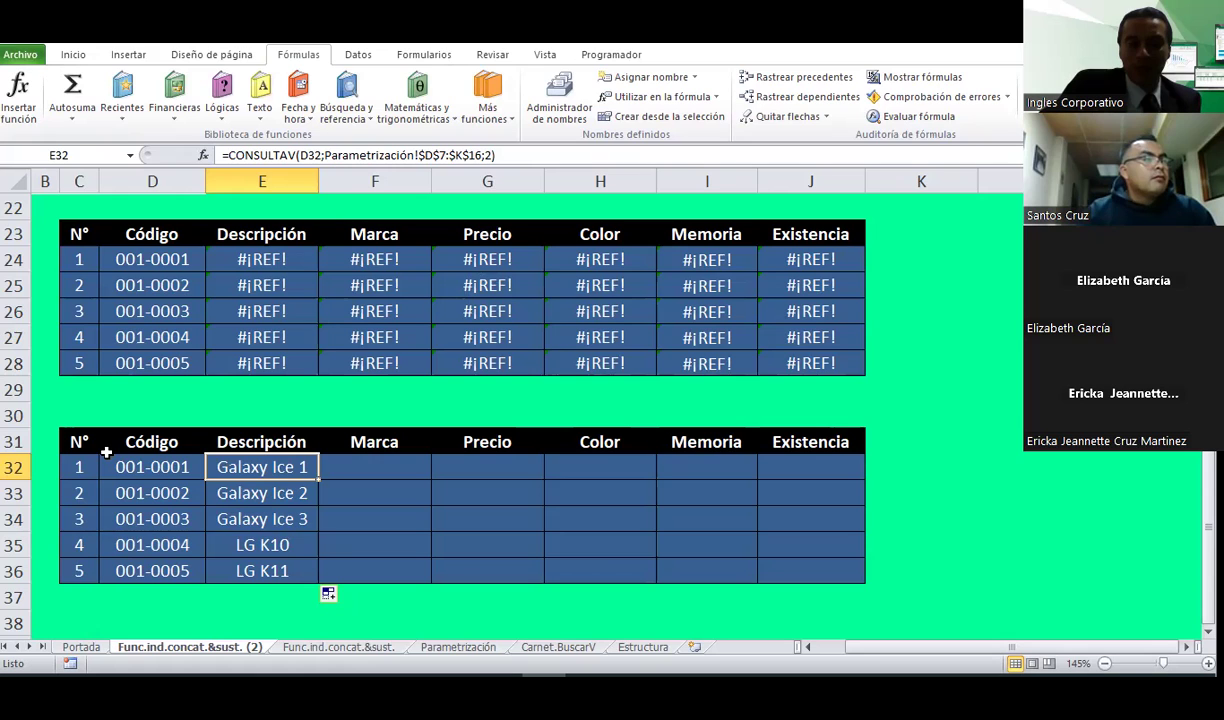
pyautogui.moveTo(72, 440); pyautogui.dragTo(281, 568)
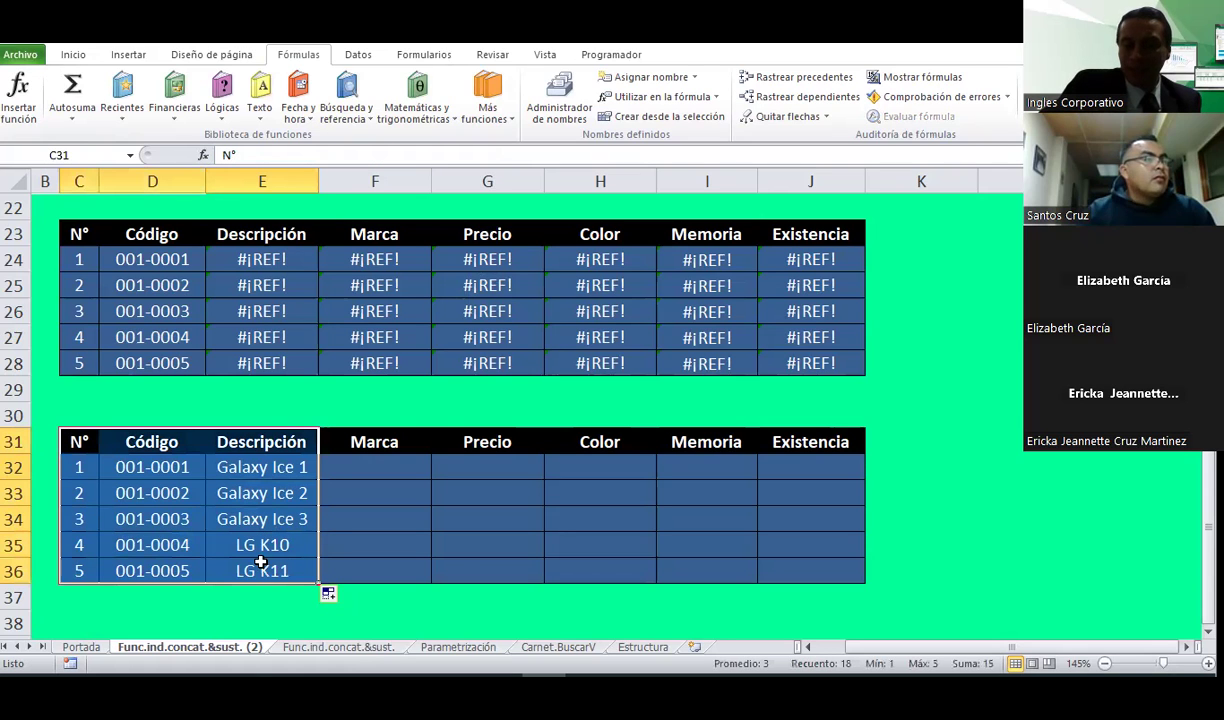
pyautogui.click(286, 466)
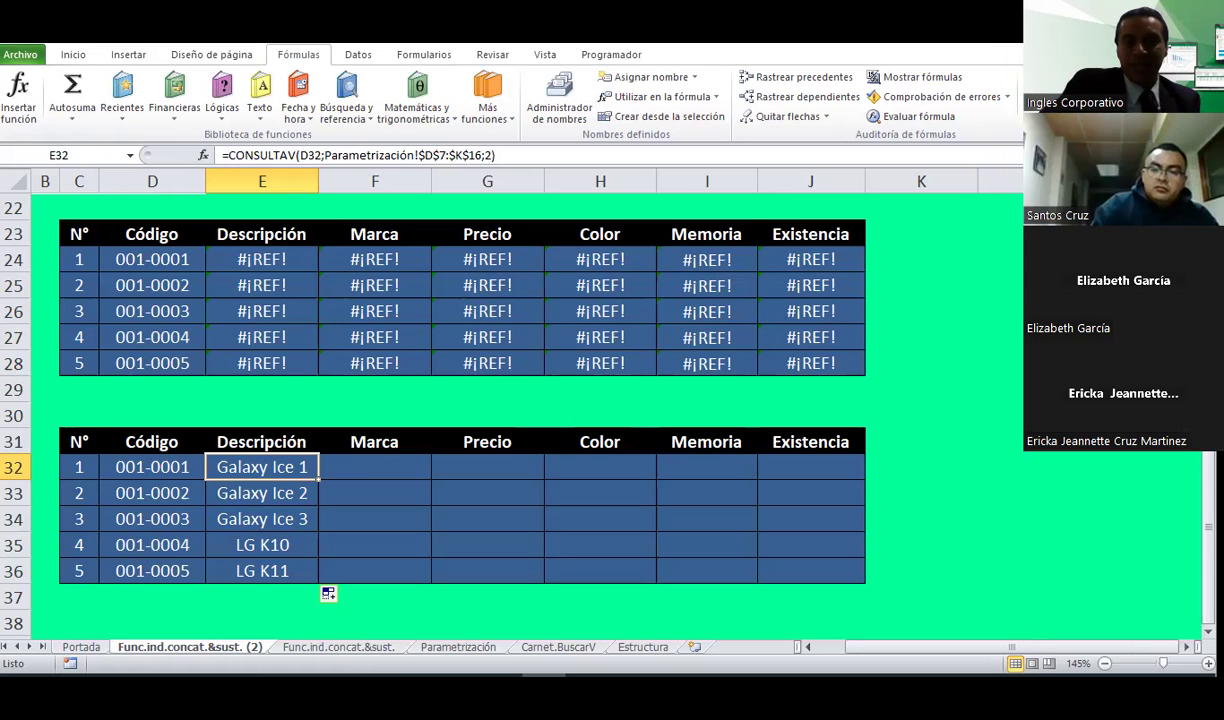
# Step: Pick code 001-0001 from D33's dropdown list so its description becomes Galaxy Ice 1
pyautogui.moveTo(170, 467); pyautogui.dragTo(166, 577)
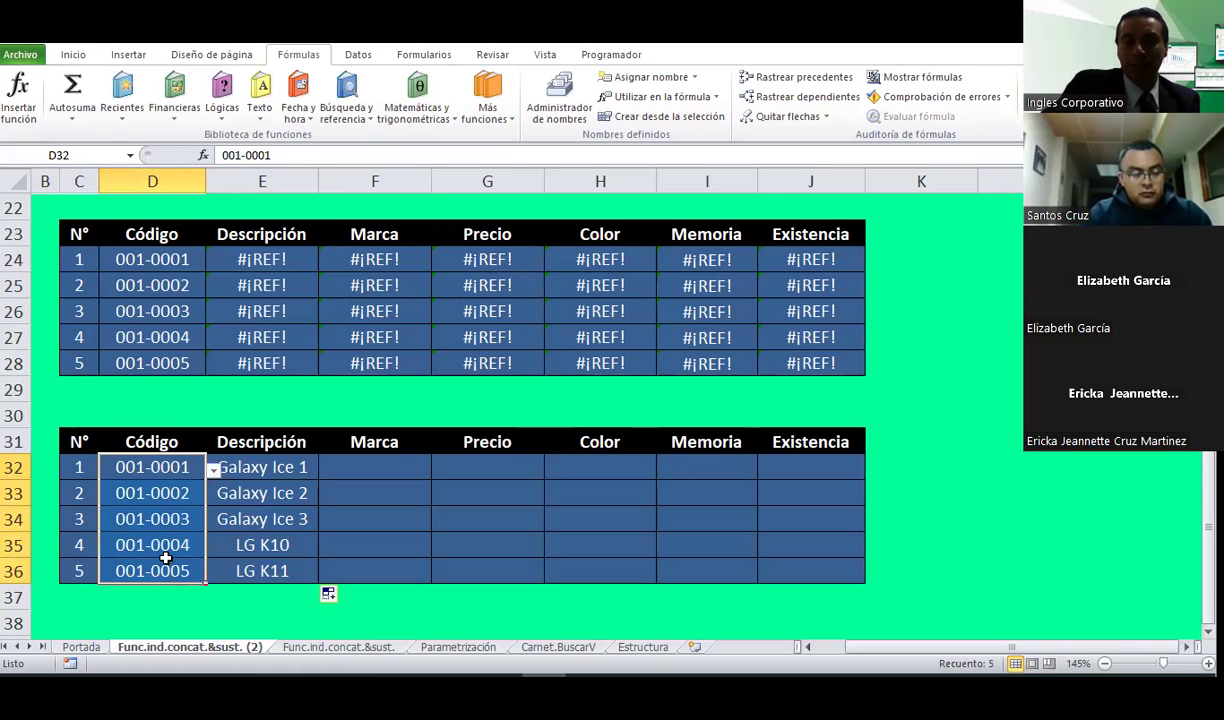
pyautogui.click(160, 468)
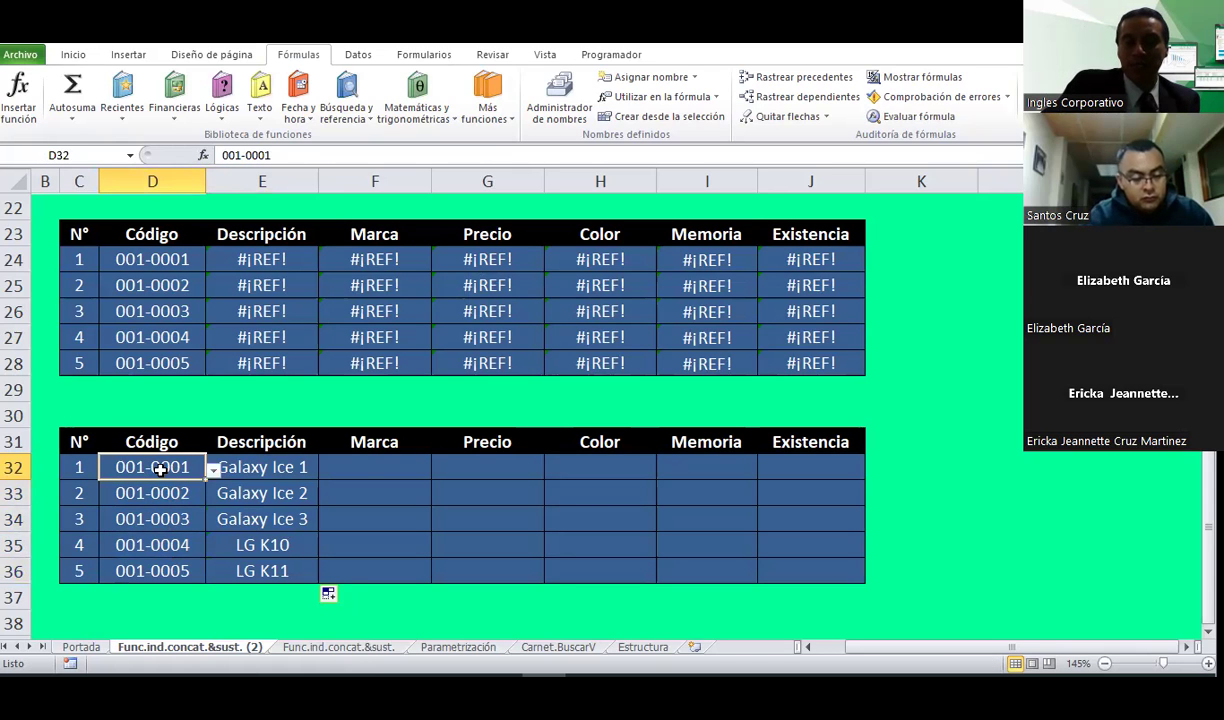
pyautogui.click(212, 469)
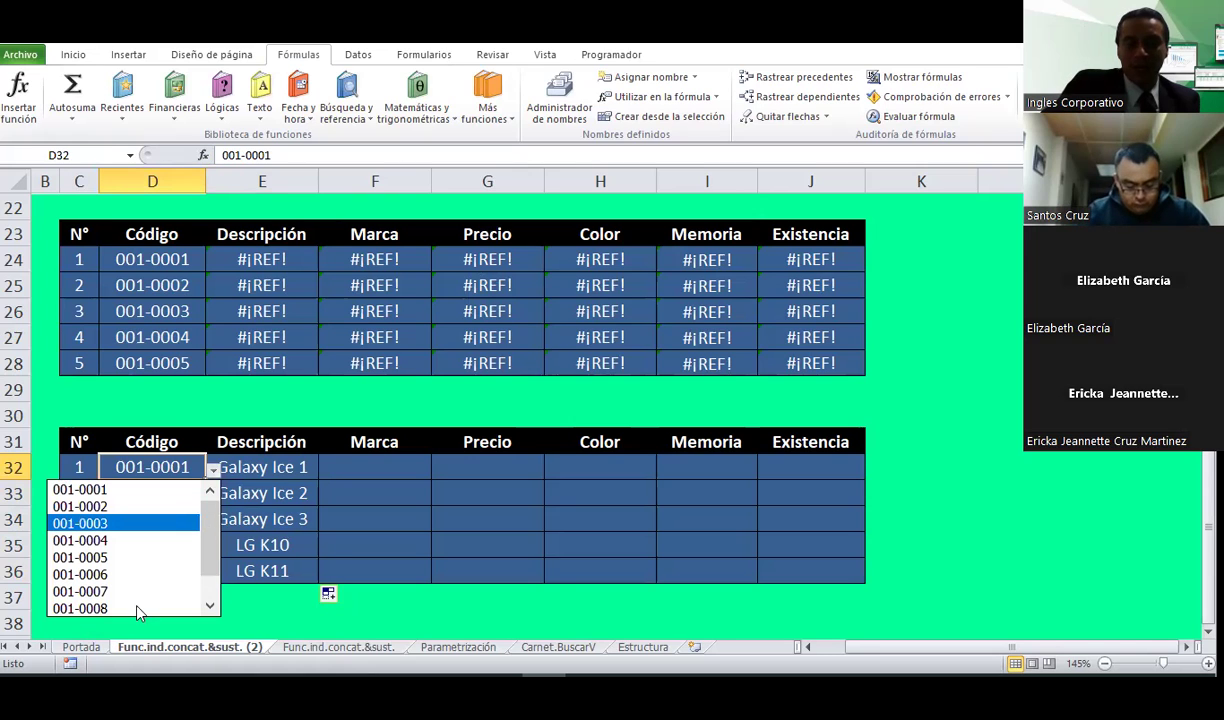
pyautogui.click(158, 487)
pyautogui.click(162, 490)
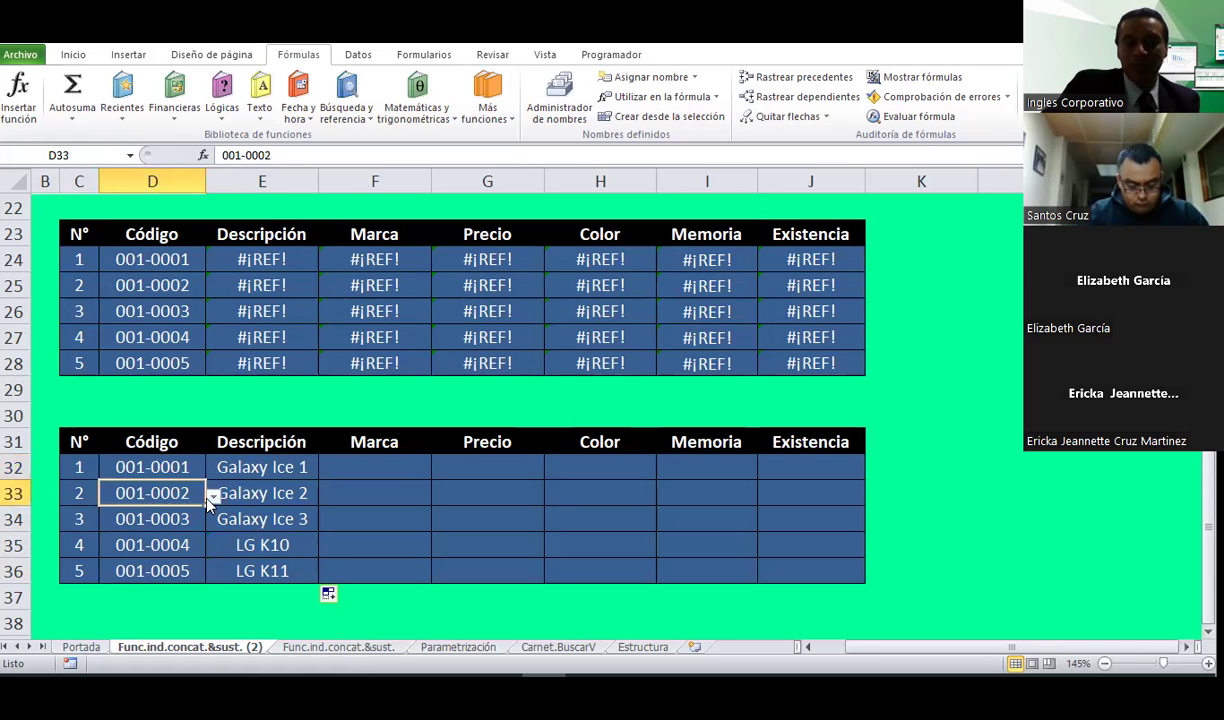
pyautogui.click(213, 495)
pyautogui.scroll(1, 200, 548)
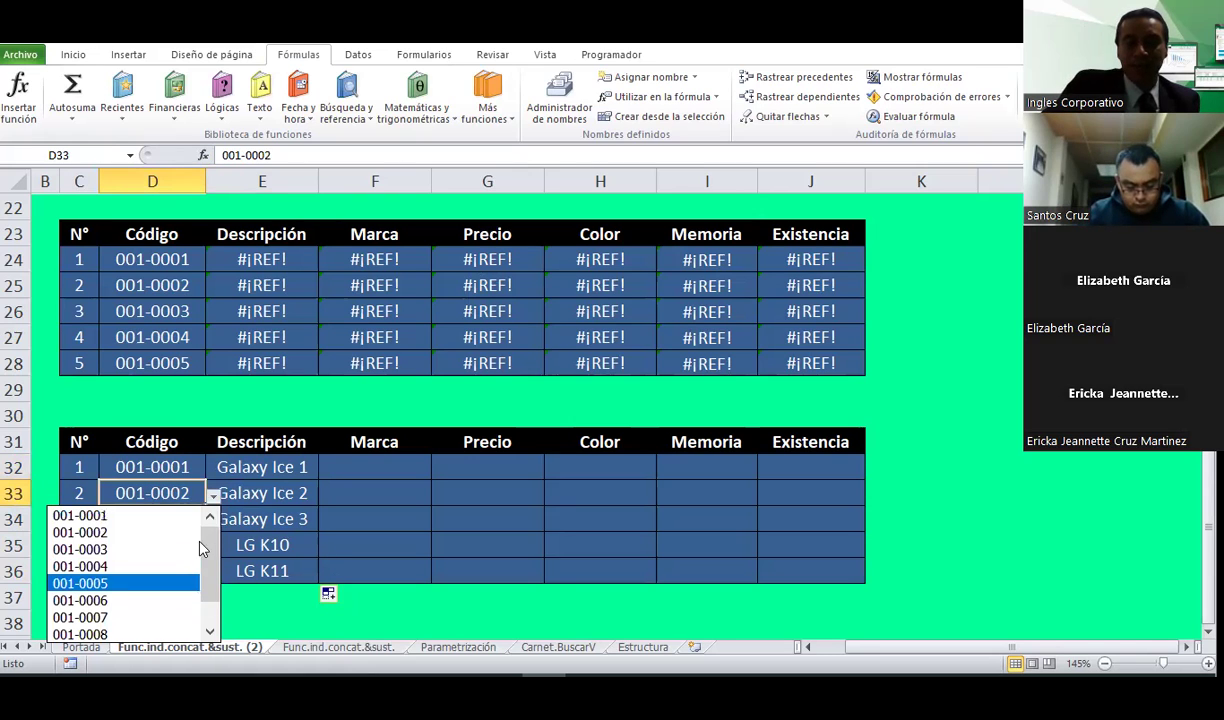
pyautogui.scroll(-1, 185, 548)
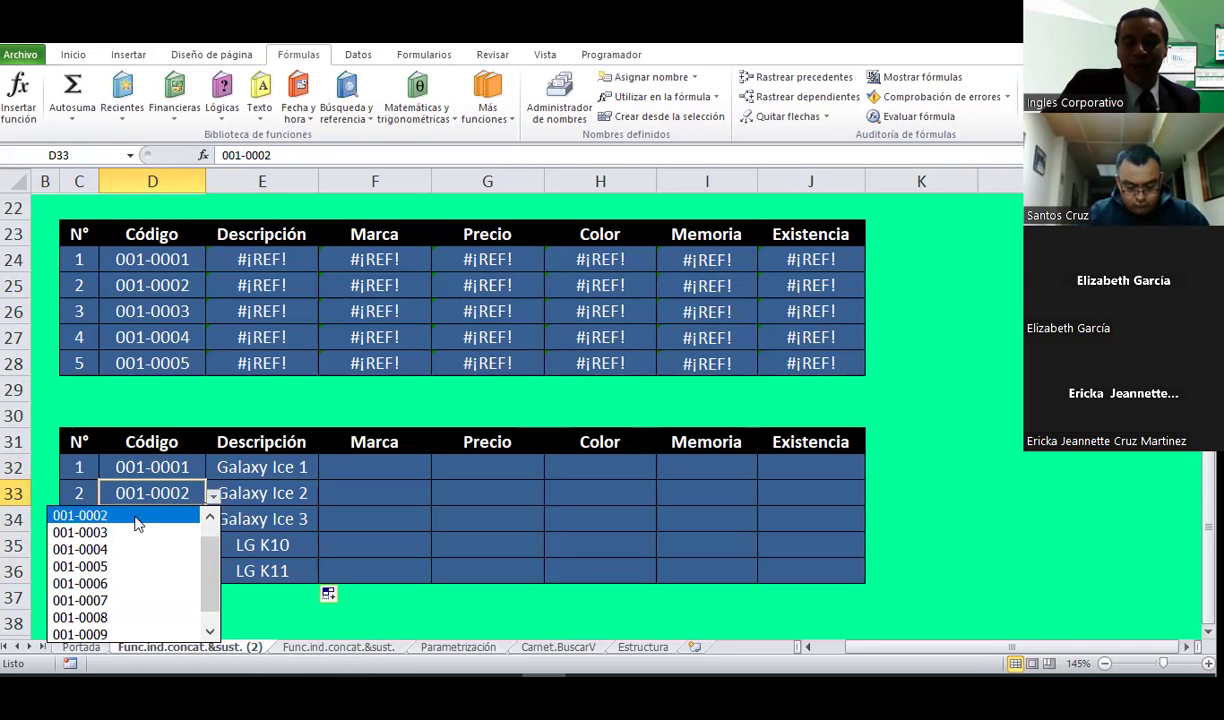
pyautogui.scroll(1, 201, 495)
pyautogui.click(165, 515)
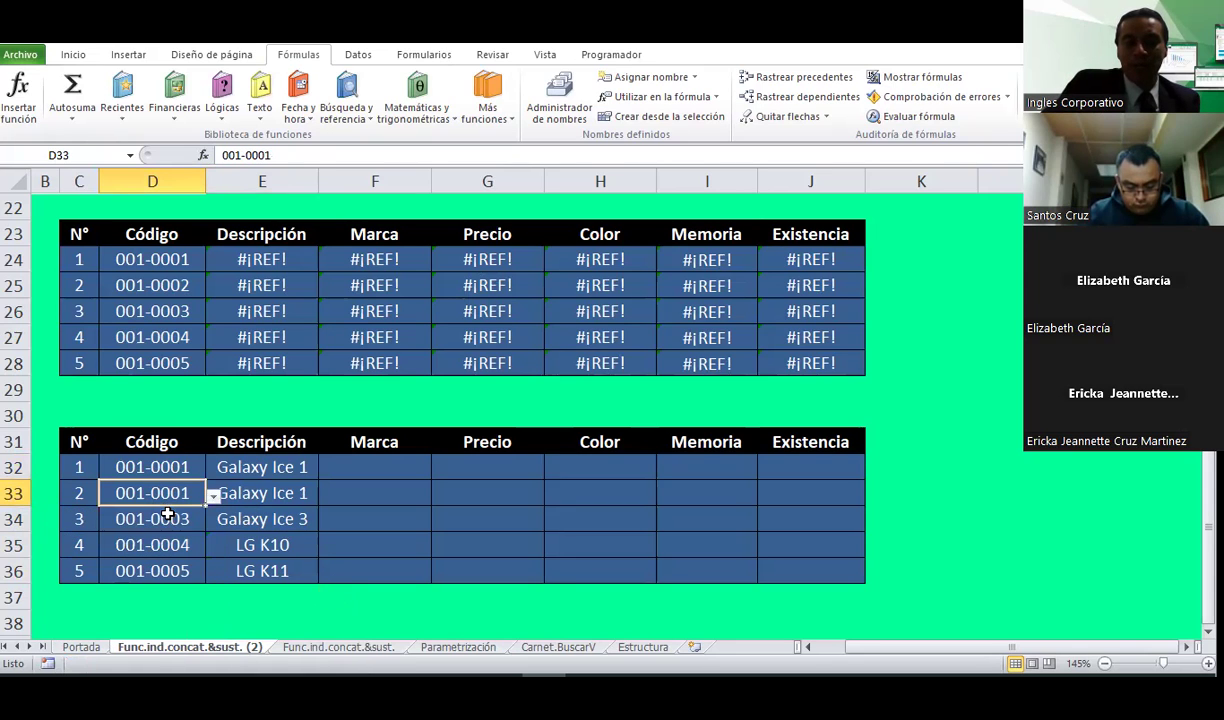
# Step: Review the description formulas in E32 and E33, then bring up the Datos tools
pyautogui.click(172, 466)
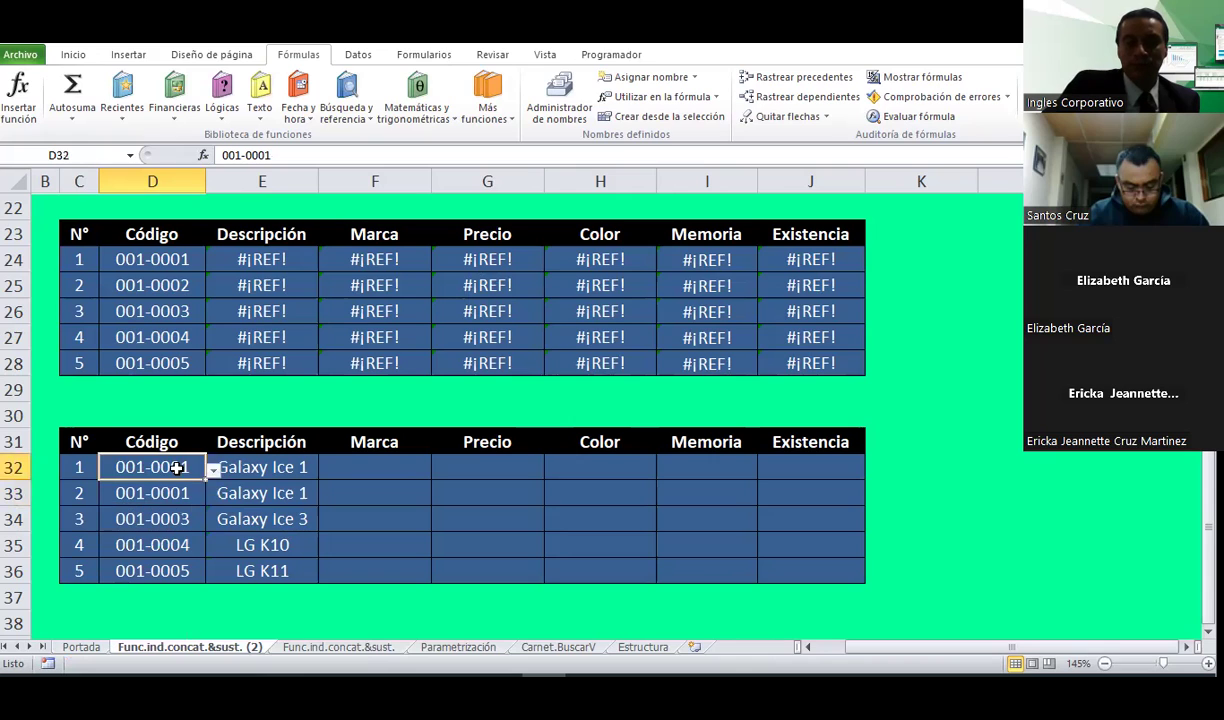
pyautogui.click(172, 494)
pyautogui.press('Down')
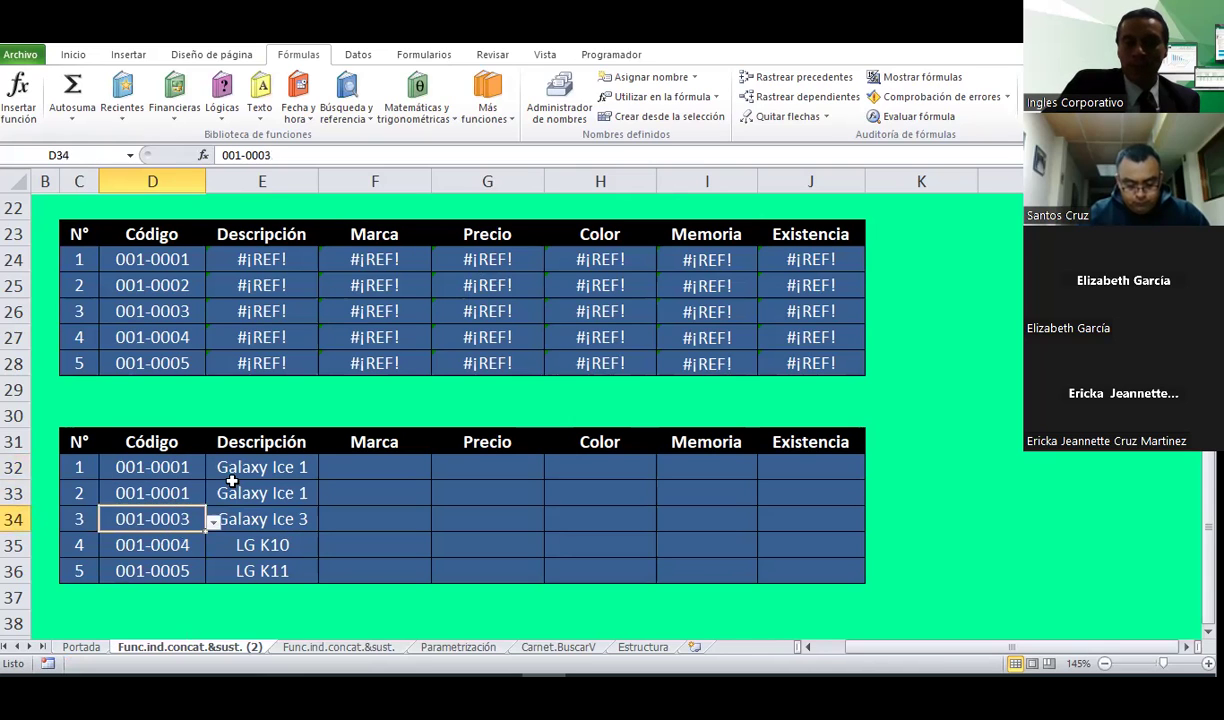
pyautogui.click(259, 484)
pyautogui.click(260, 462)
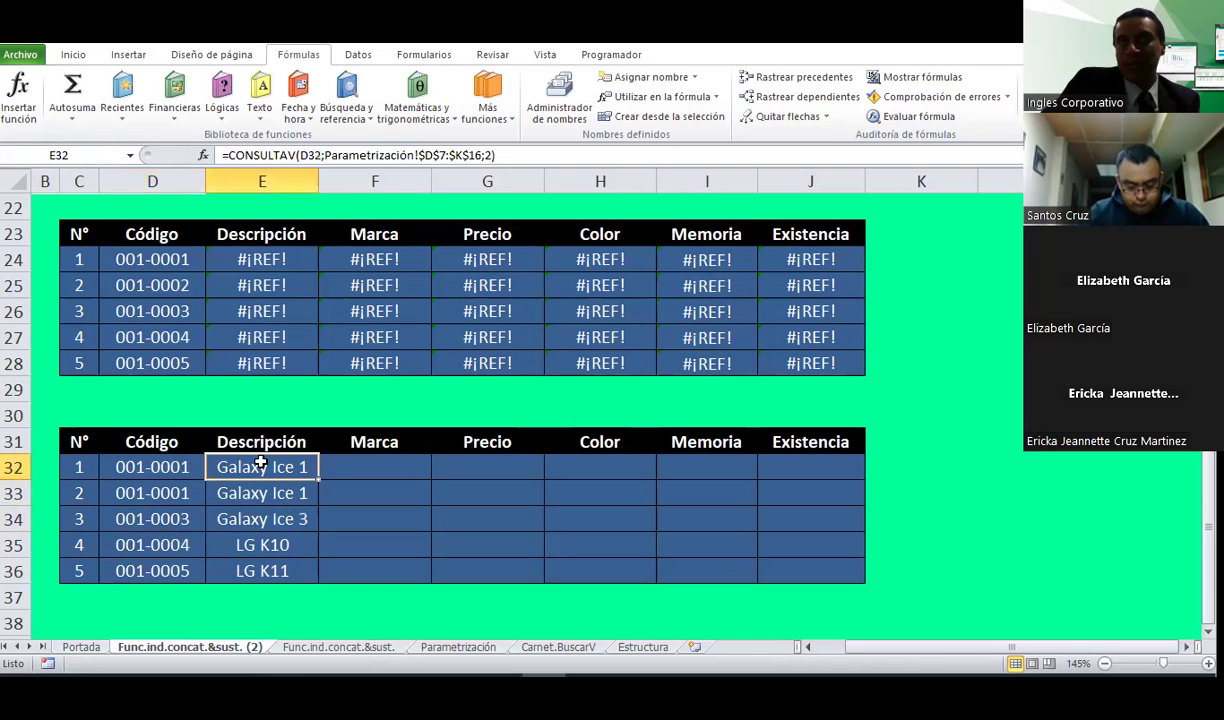
pyautogui.click(148, 464)
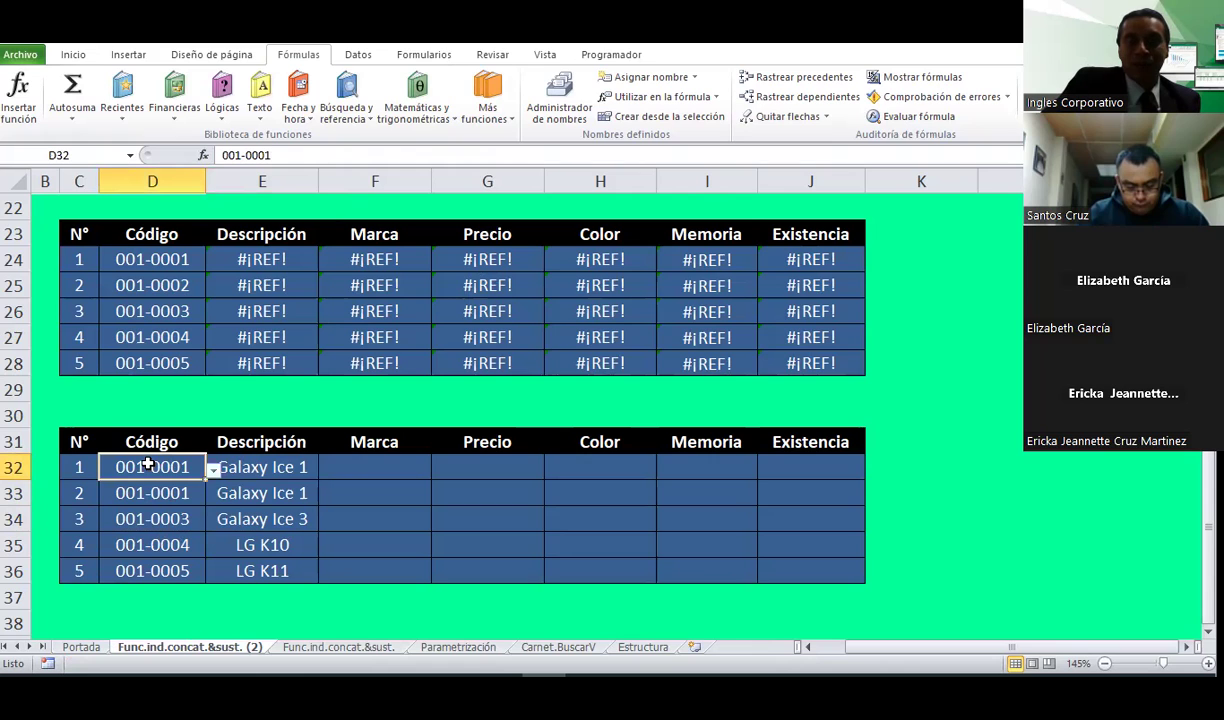
pyautogui.click(355, 57)
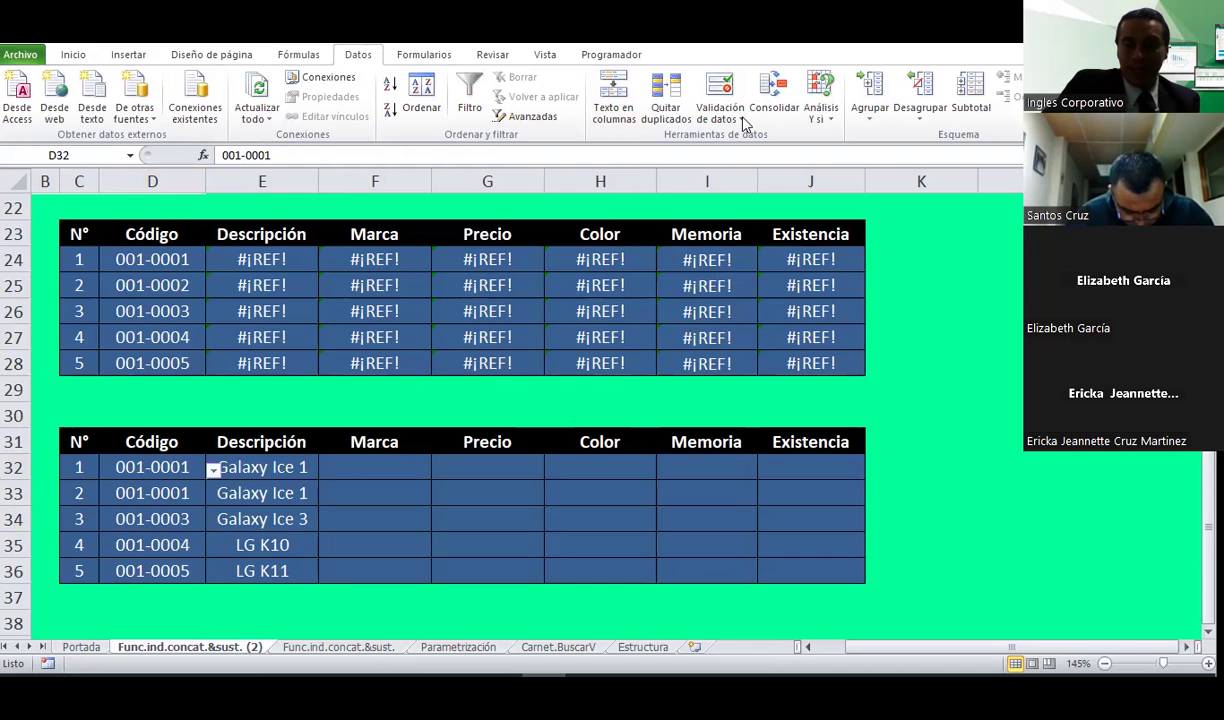
# Step: Open Data Validation for D32 and switch its rule from Lista to Personalizada, selecting the existing range formula
pyautogui.click(743, 122)
pyautogui.click(743, 122)
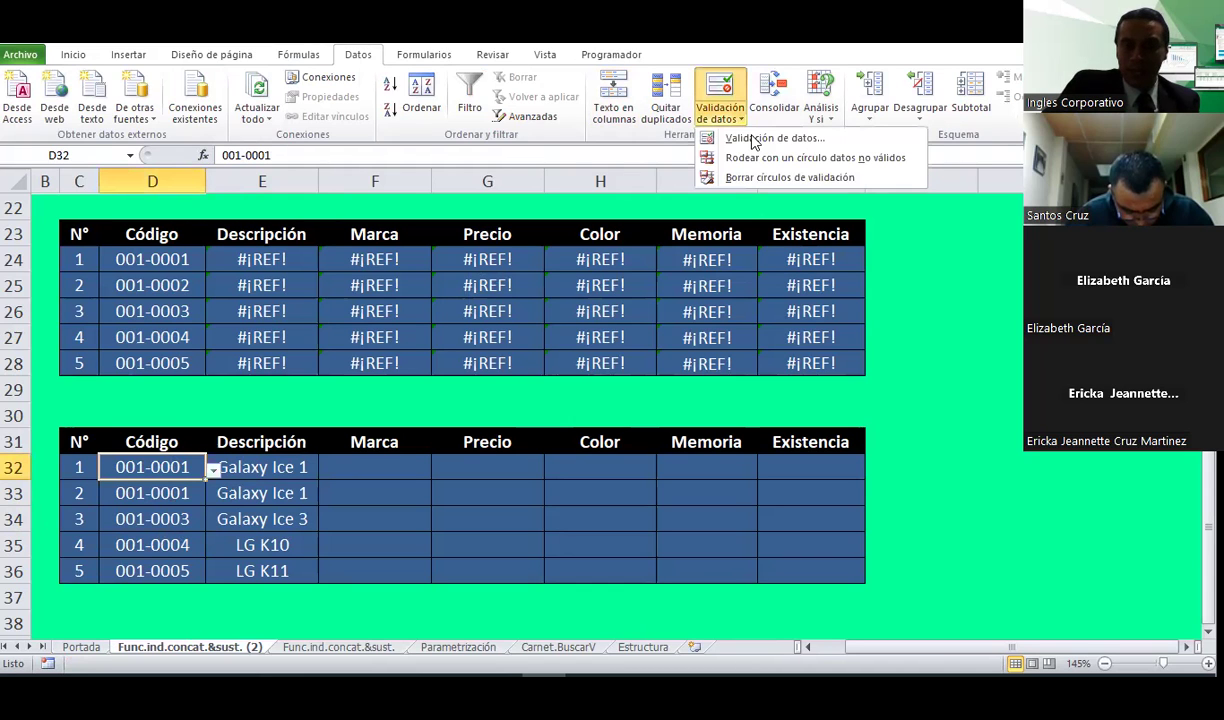
pyautogui.click(754, 141)
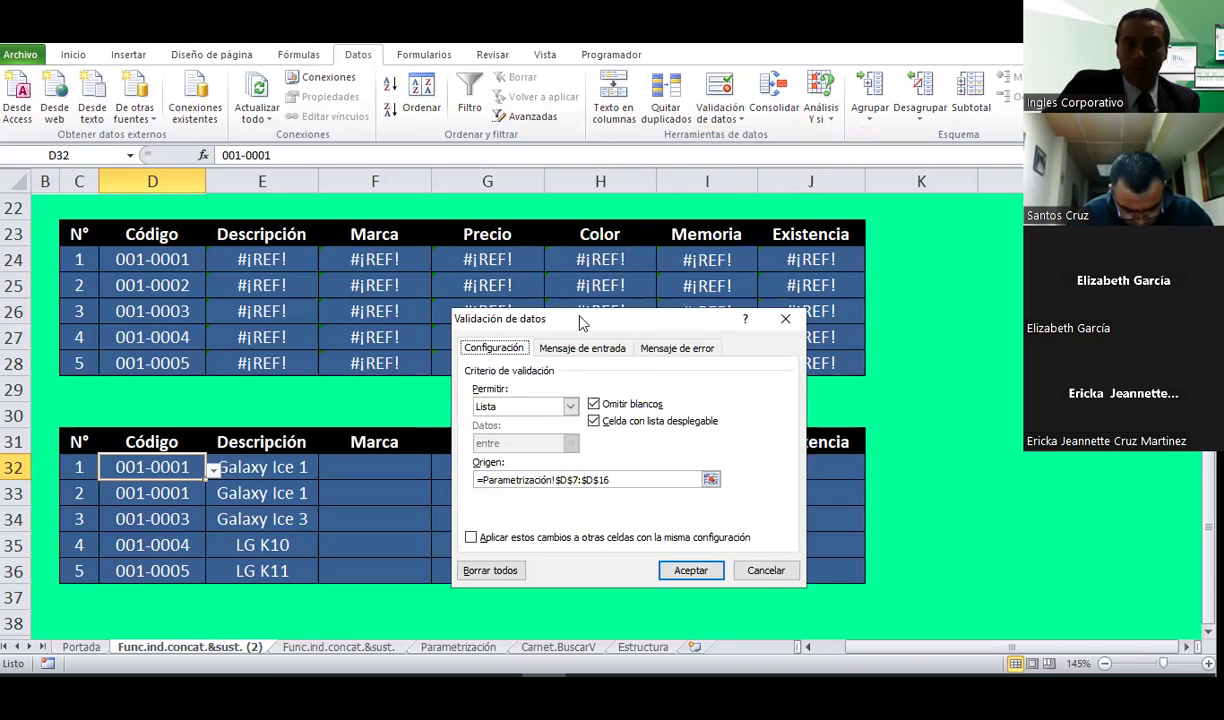
pyautogui.moveTo(580, 322); pyautogui.dragTo(596, 166)
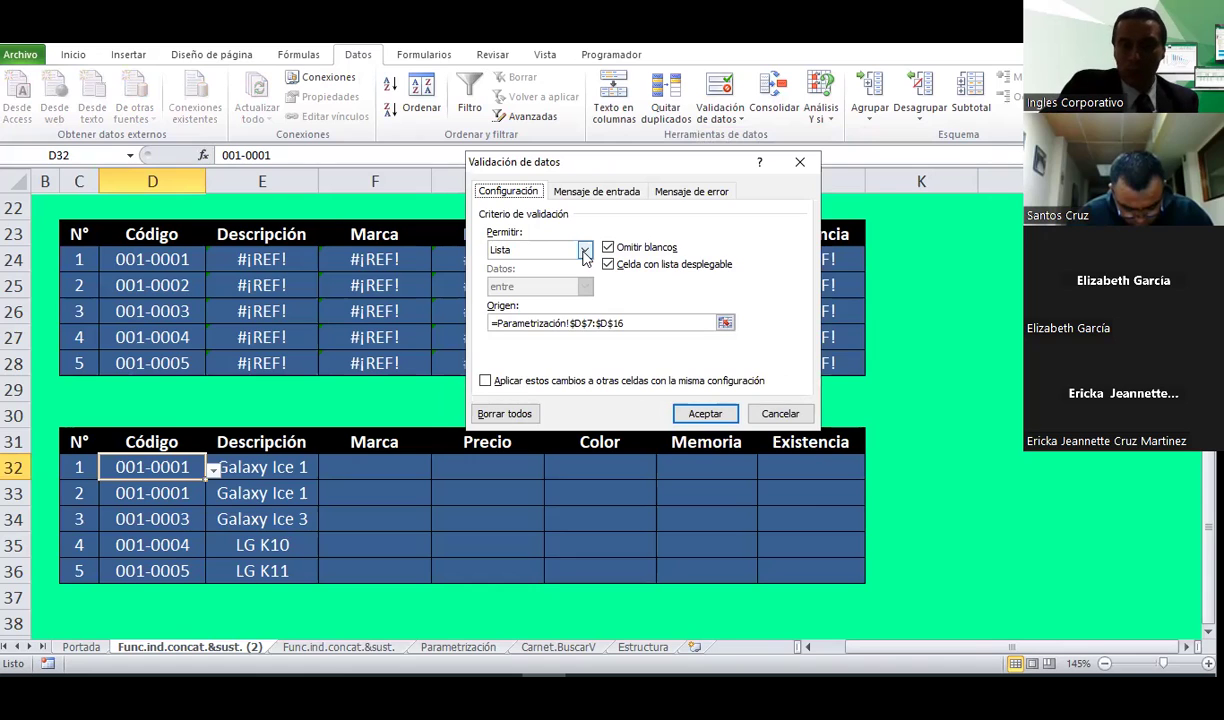
pyautogui.click(585, 251)
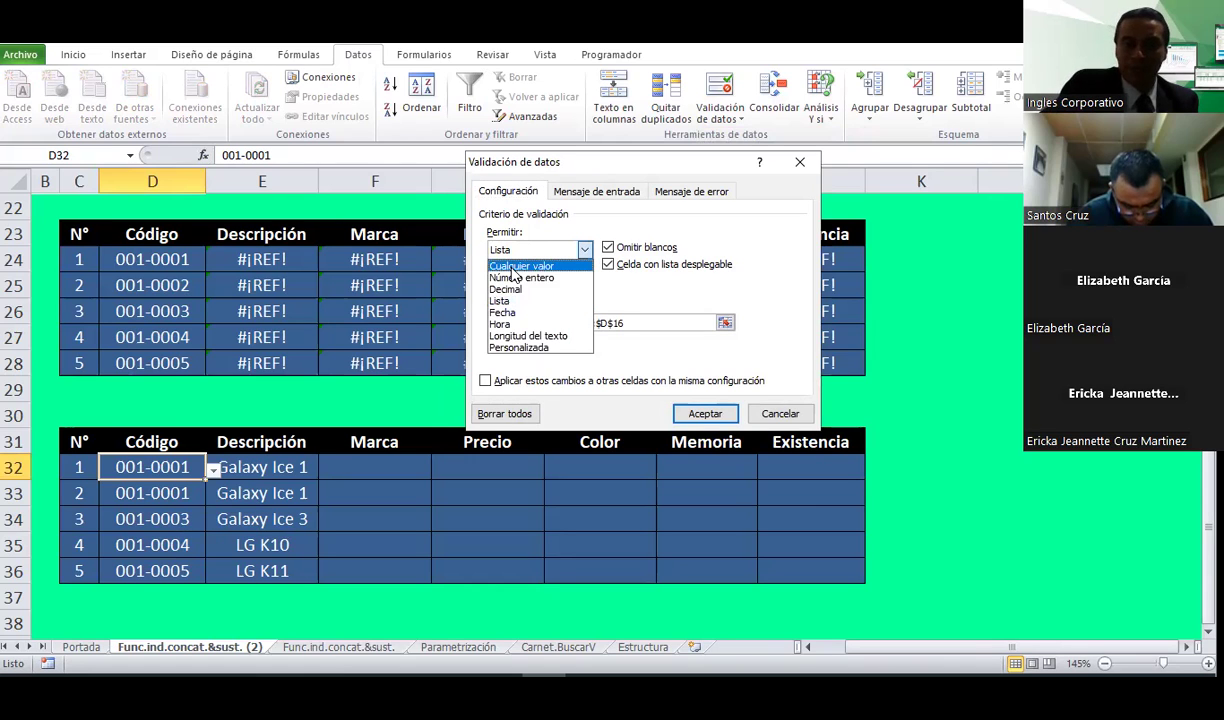
pyautogui.click(530, 348)
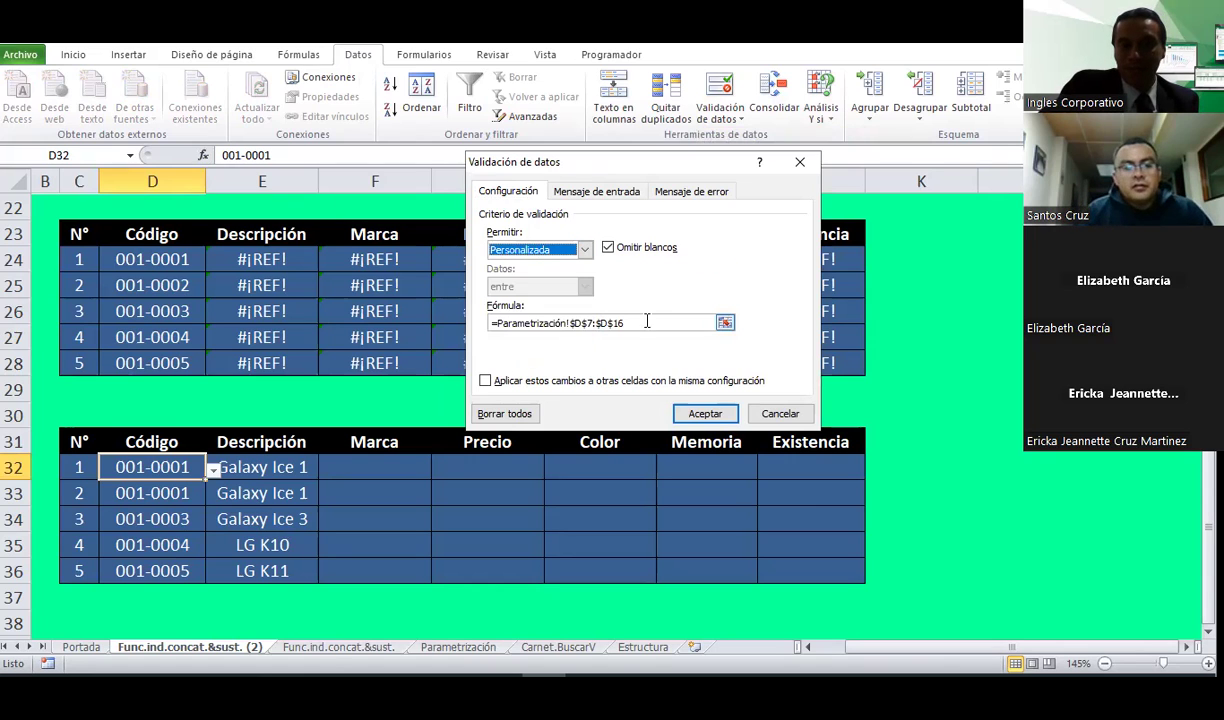
pyautogui.moveTo(659, 321); pyautogui.dragTo(392, 311)
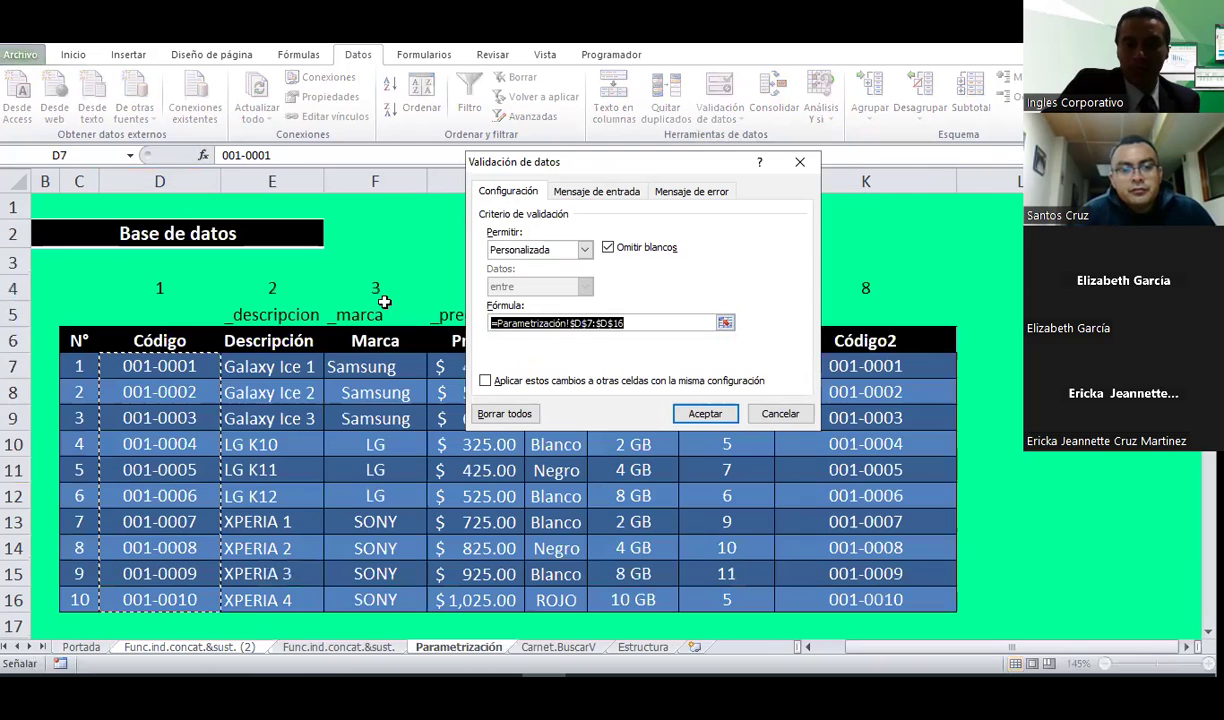
# Step: Clear the Personalizada formula down to a bare '=' and return to the Func.ind.concat.&sust. (2) sheet
pyautogui.press('BackSpace')
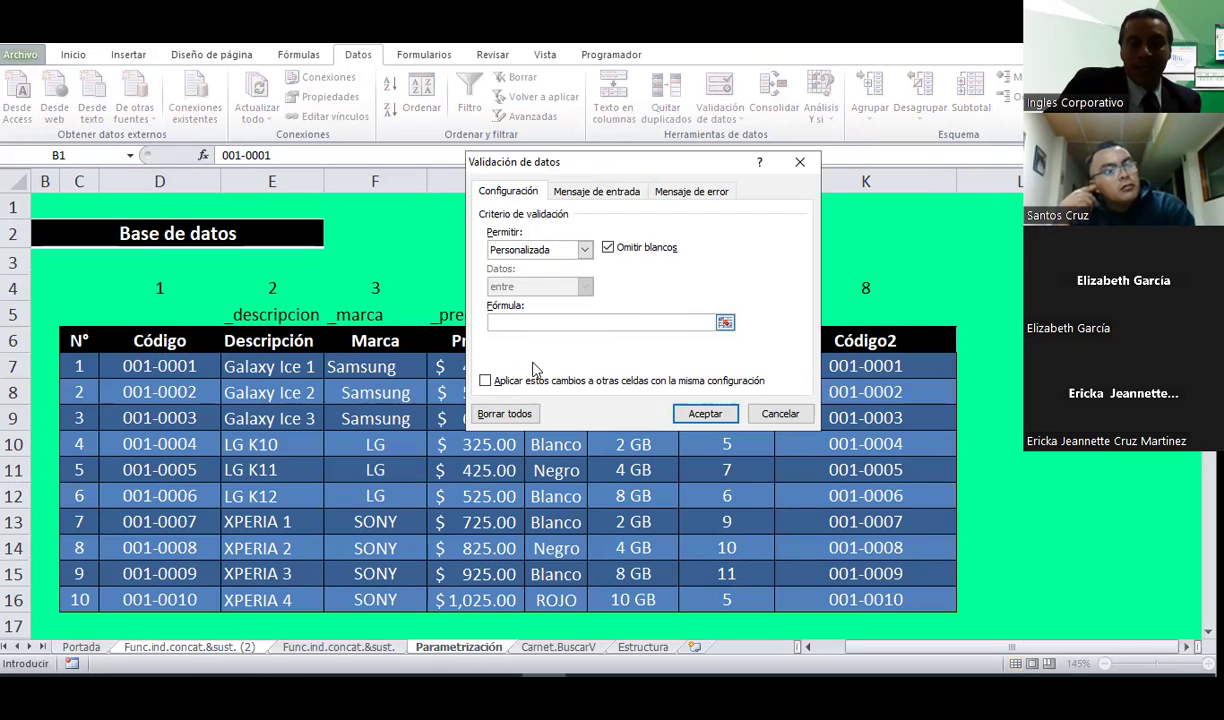
pyautogui.scroll(-2, 298, 382)
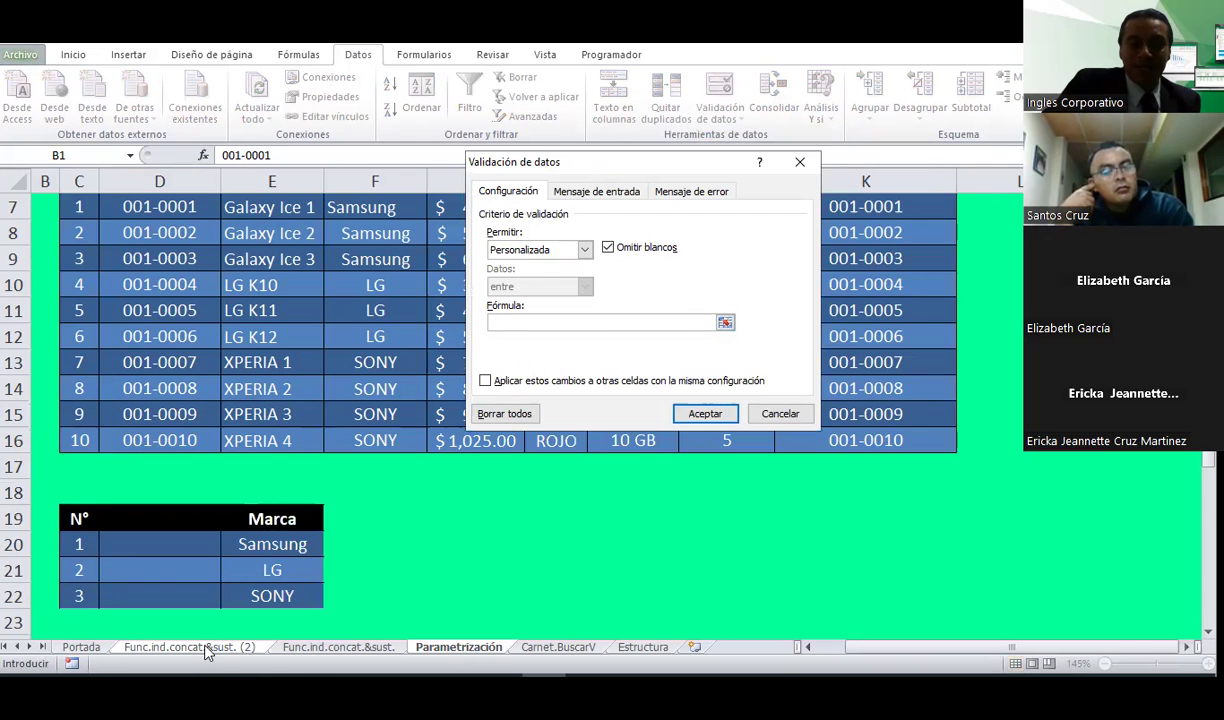
pyautogui.write('=')
pyautogui.click(190, 647)
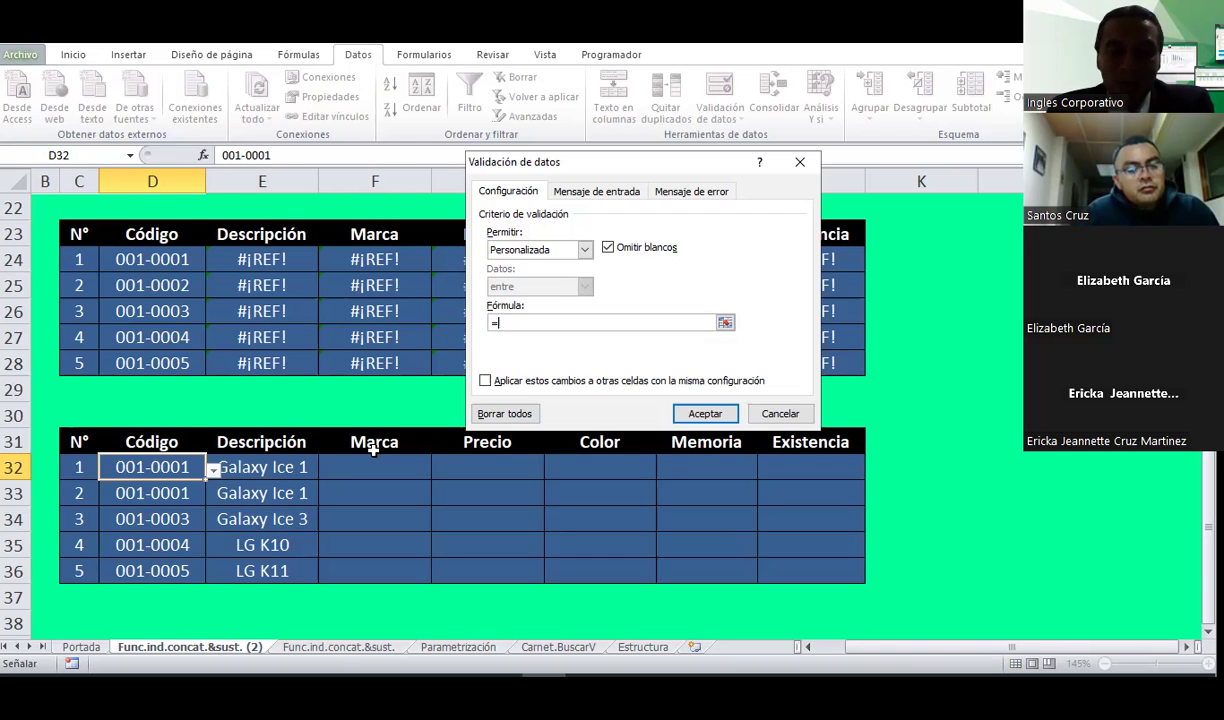
# Step: Close the validation dialog, check F24's INDIRECTO formula, then open Insert Function for cell F32
pyautogui.click(750, 411)
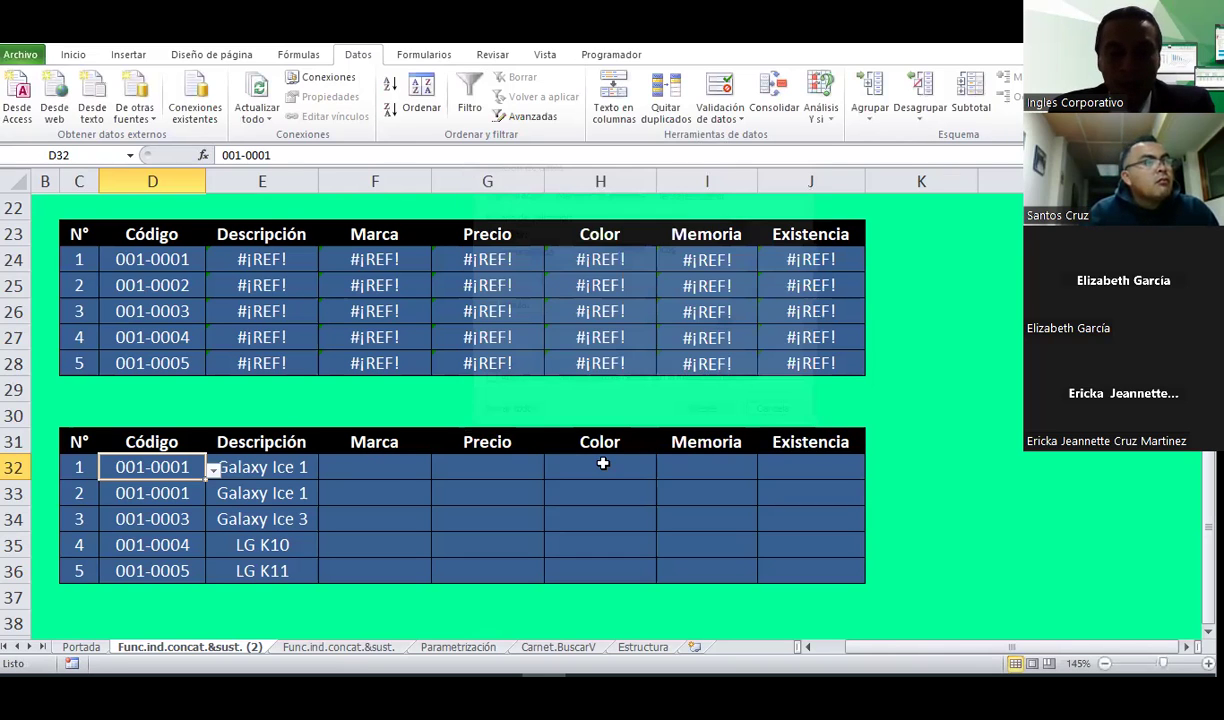
pyautogui.click(390, 460)
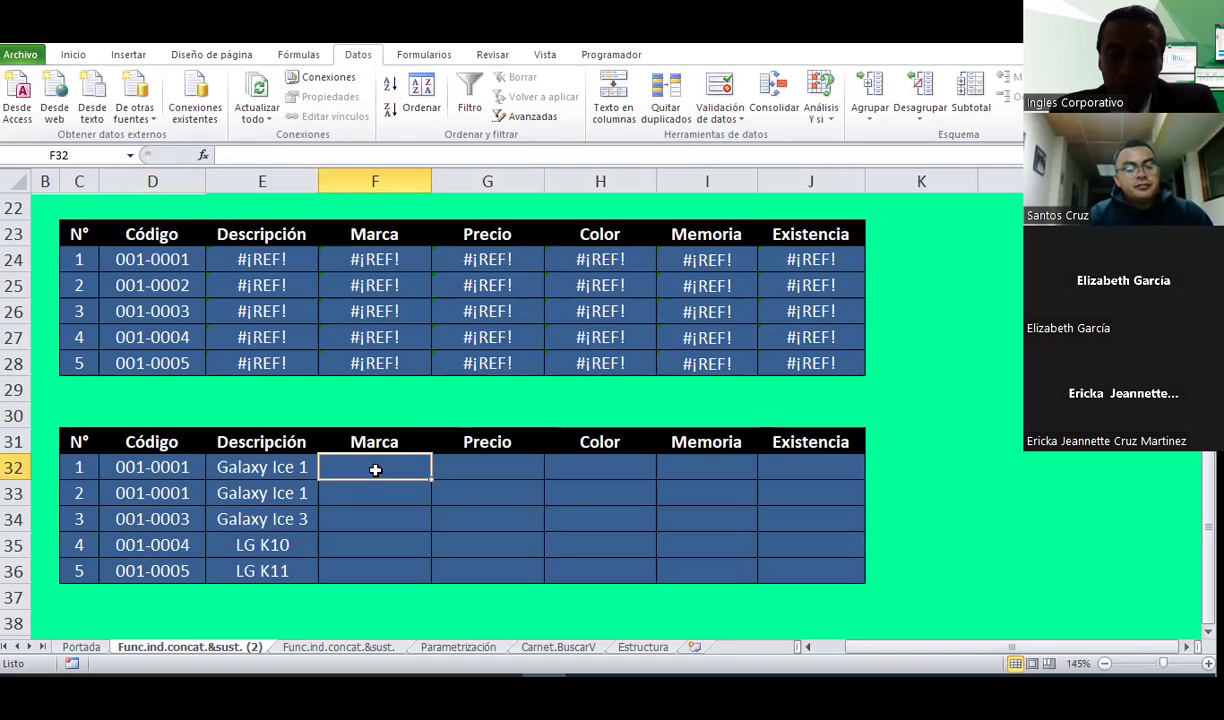
pyautogui.click(375, 262)
pyautogui.press('Down')
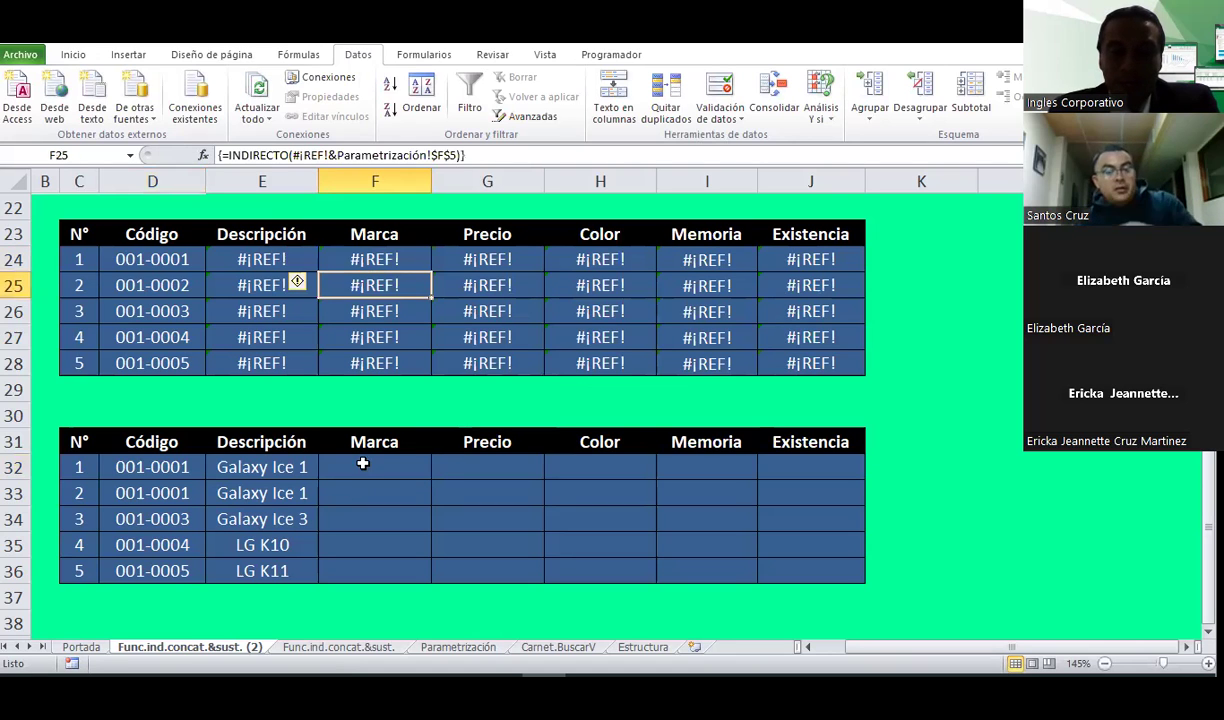
pyautogui.press('Down')
pyautogui.press('Down')
pyautogui.press('Down')
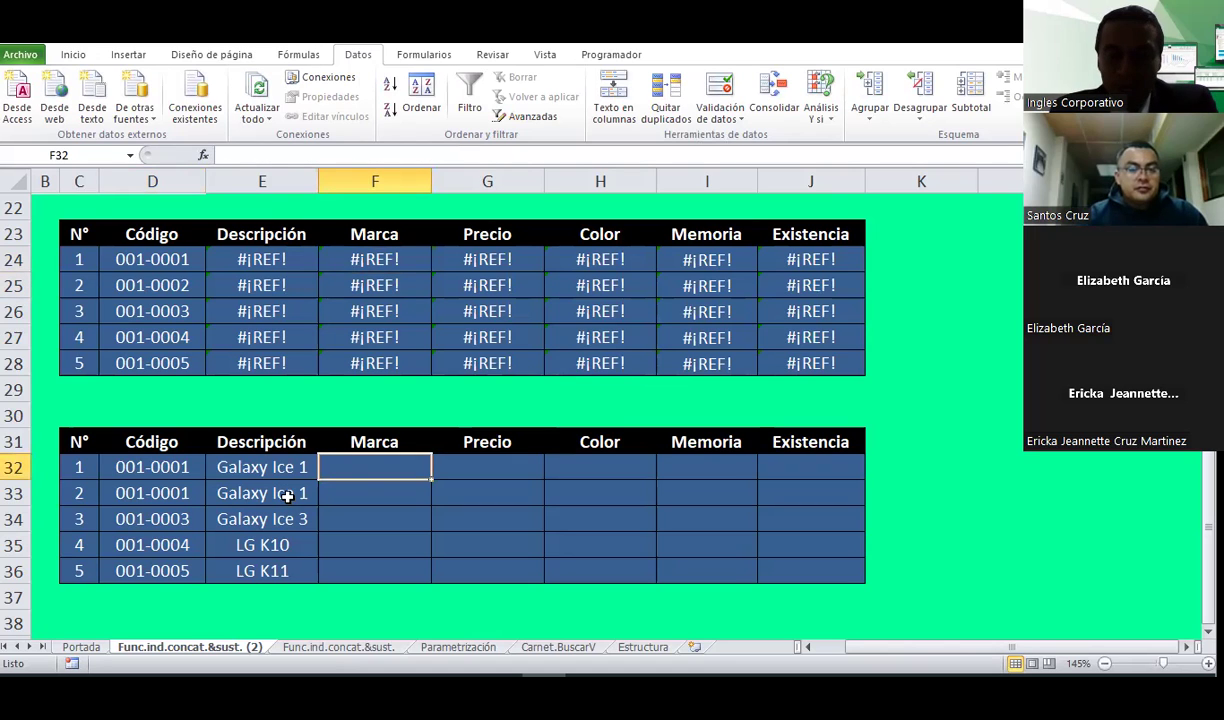
pyautogui.click(203, 156)
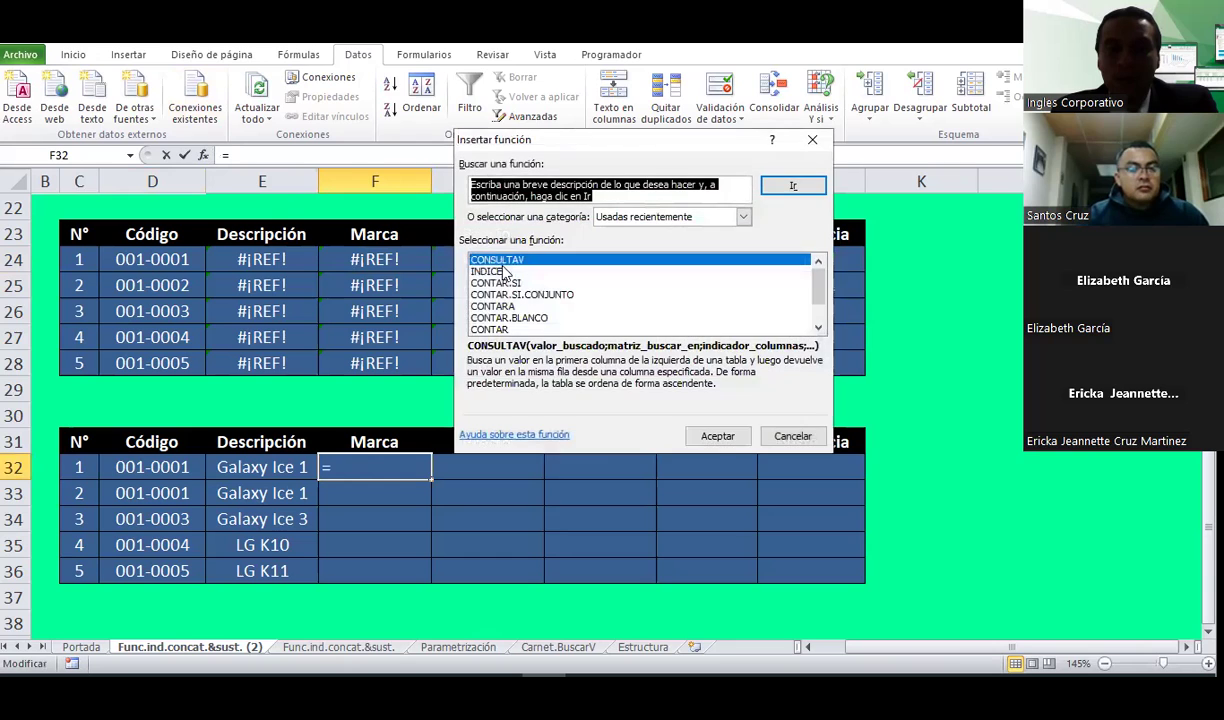
# Step: Insert CONSULTAV in F32 with lookup value D32 and absolute range Parametrización!$C$7:$K$16
pyautogui.doubleClick(510, 264)
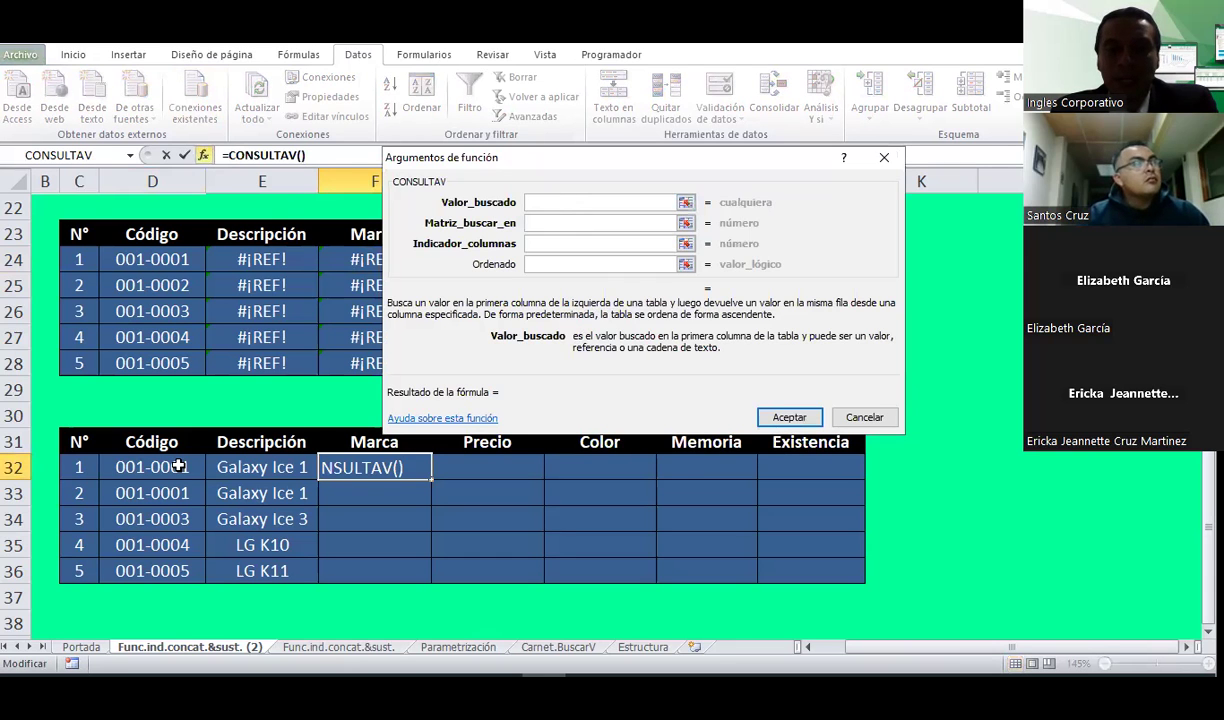
pyautogui.click(178, 466)
pyautogui.click(556, 221)
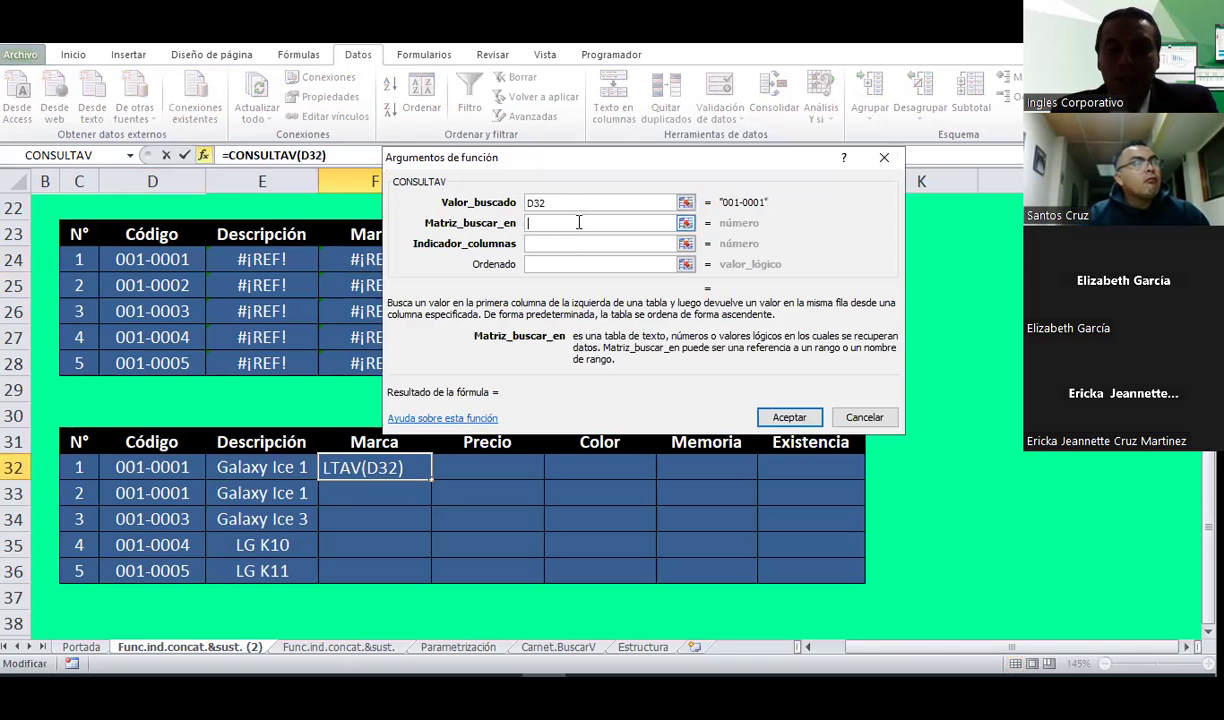
pyautogui.click(421, 650)
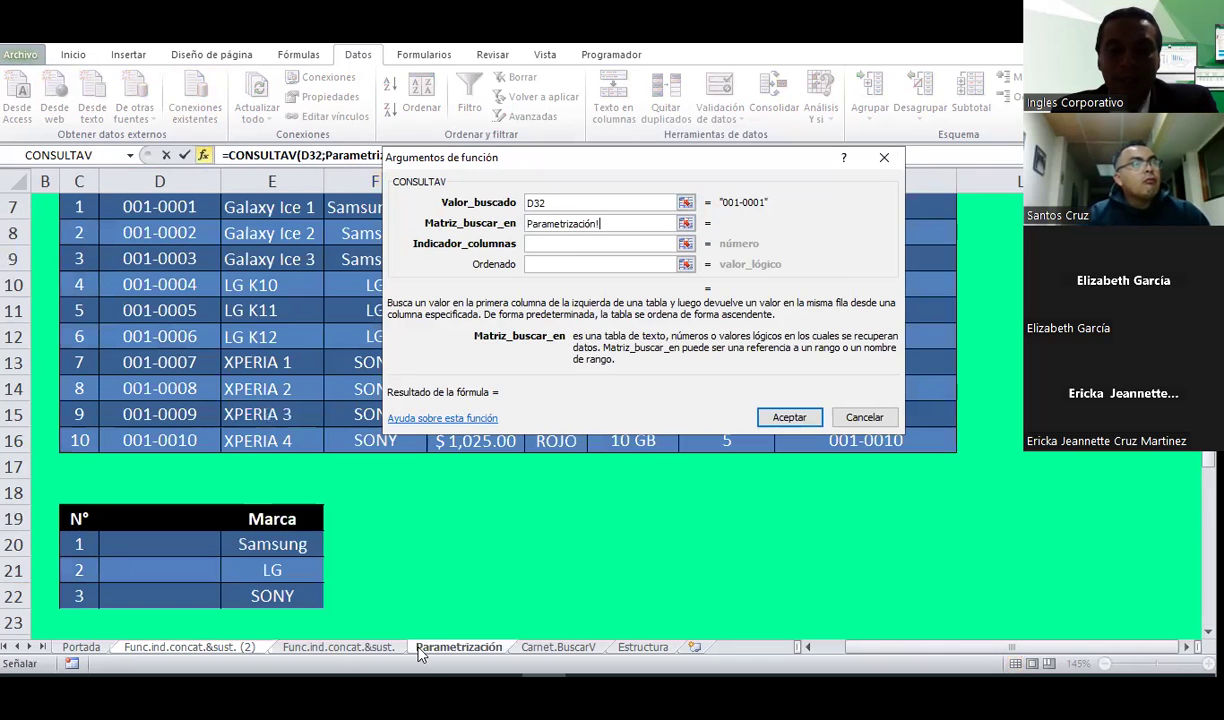
pyautogui.moveTo(505, 160); pyautogui.dragTo(530, 453)
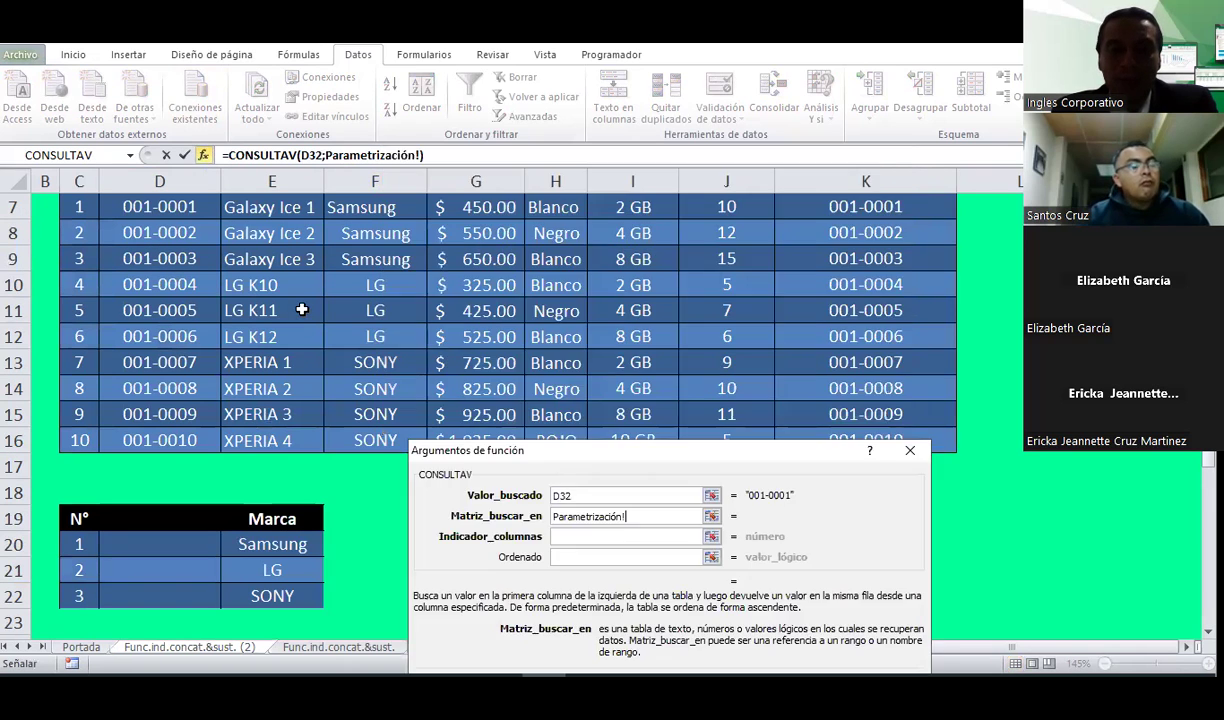
pyautogui.scroll(1, 180, 255)
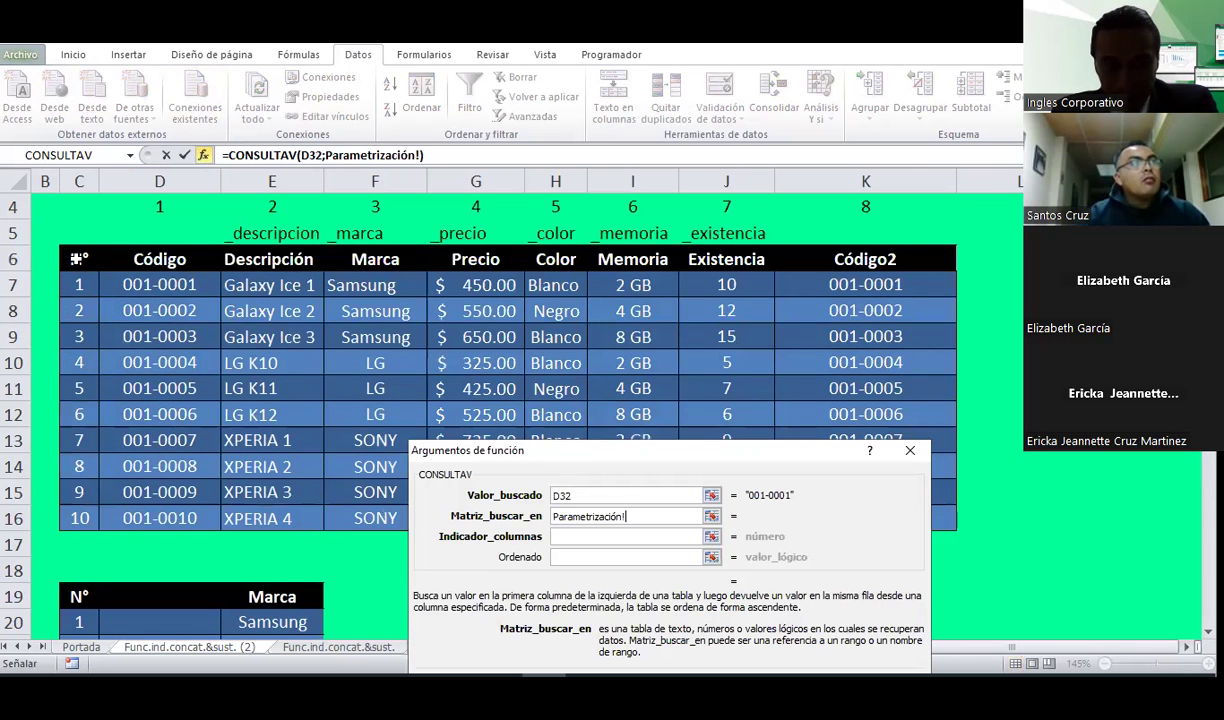
pyautogui.moveTo(75, 284); pyautogui.dragTo(727, 388)
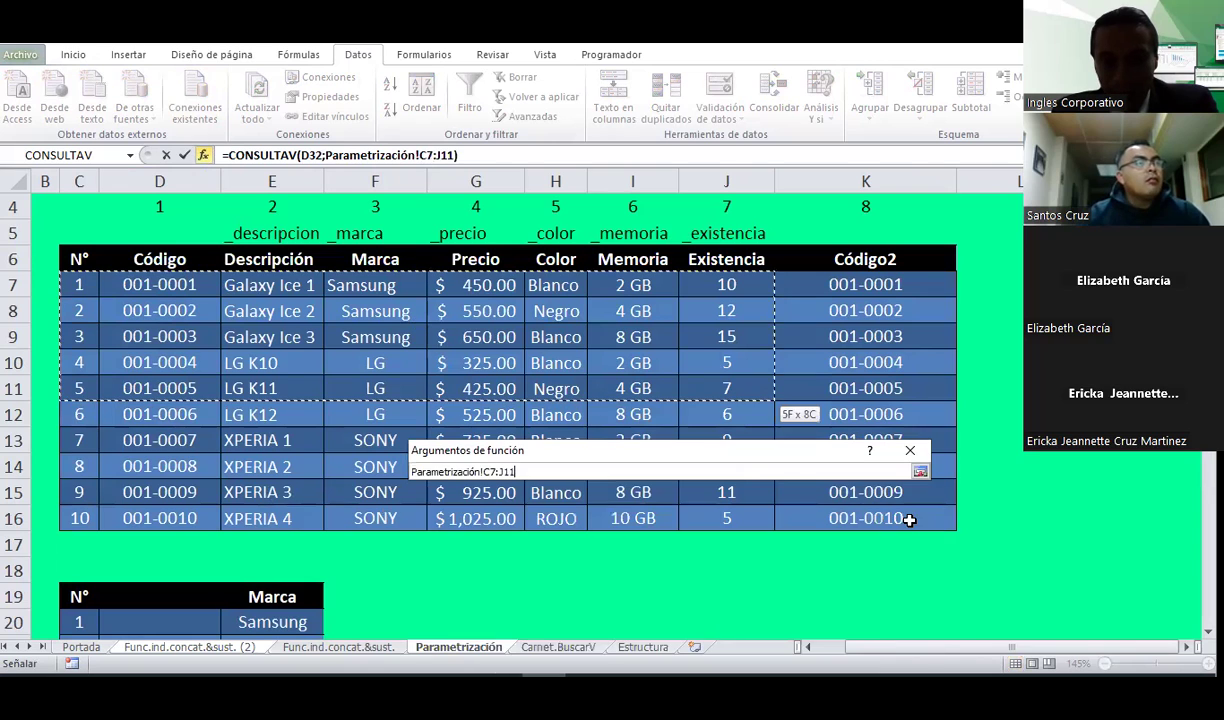
pyautogui.moveTo(909, 521); pyautogui.dragTo(910, 530)
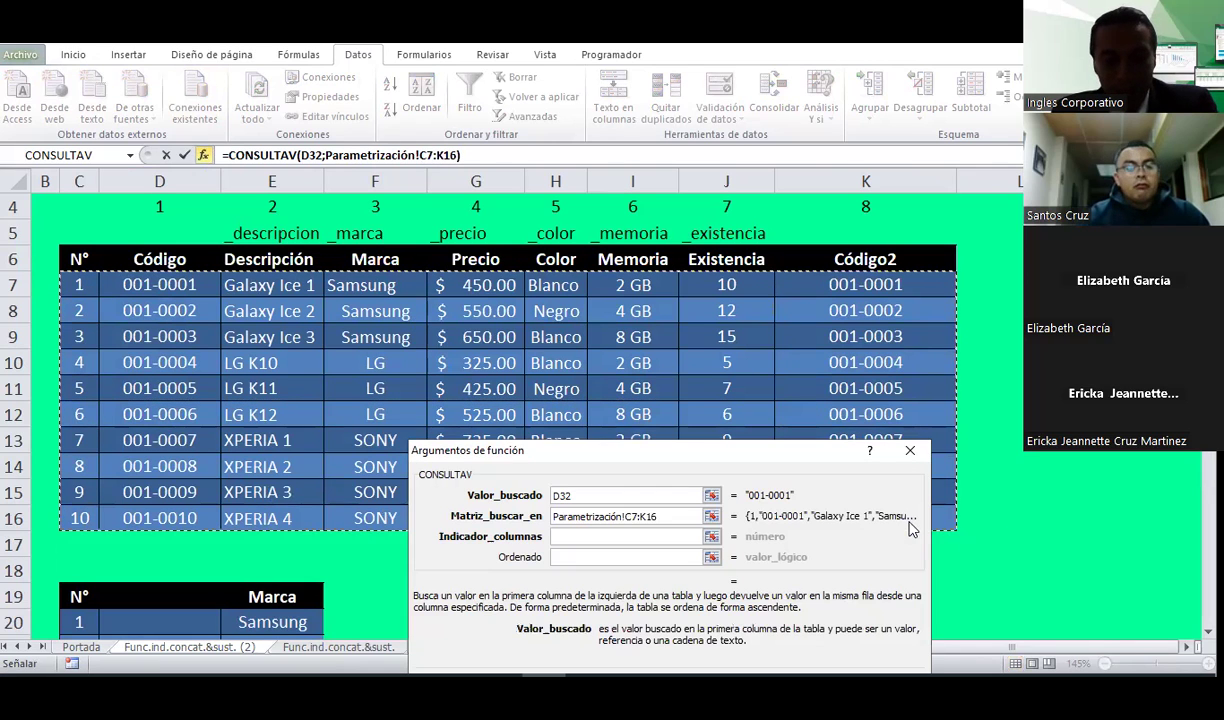
pyautogui.press('F4')
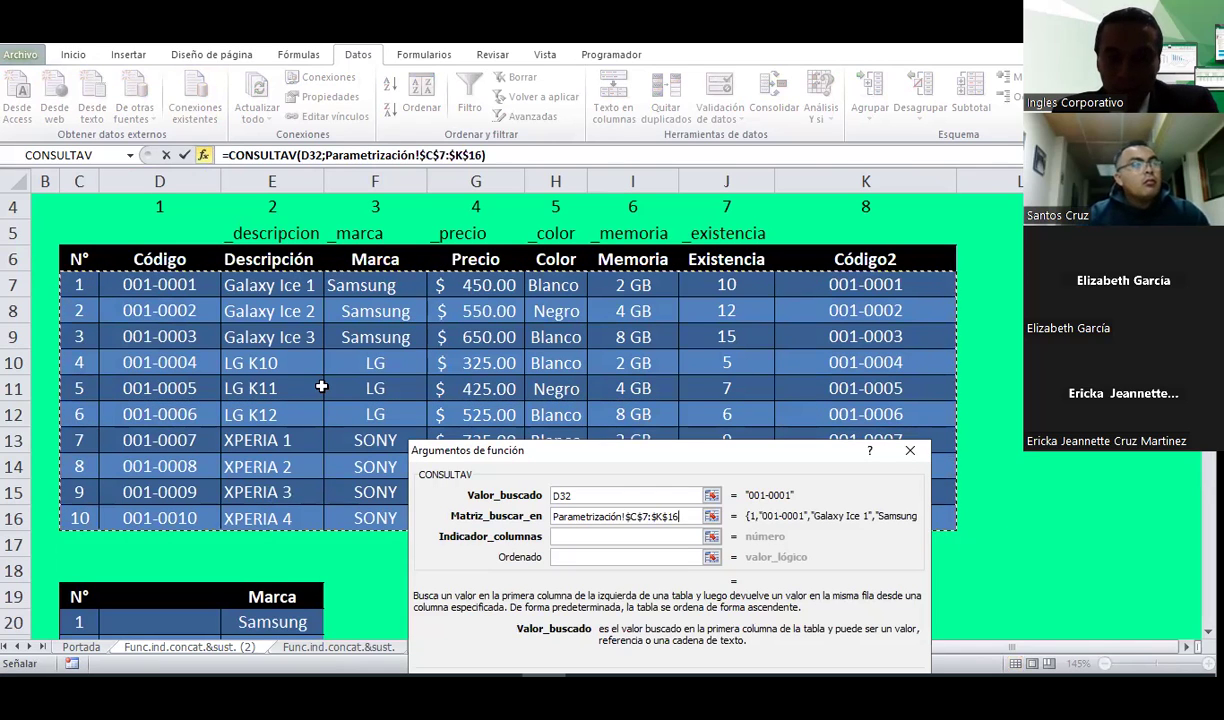
# Step: Set the column index to 4 and confirm the lookup, which returns #N/A
pyautogui.scroll(1, 339, 331)
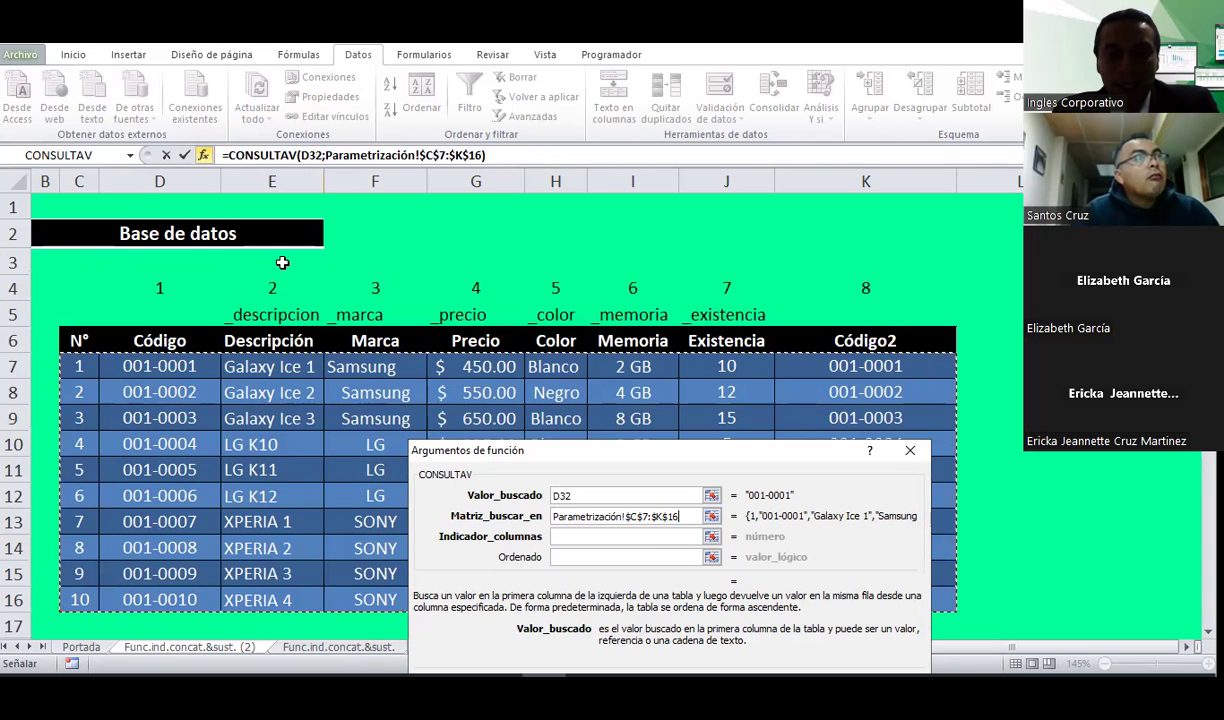
pyautogui.click(645, 536)
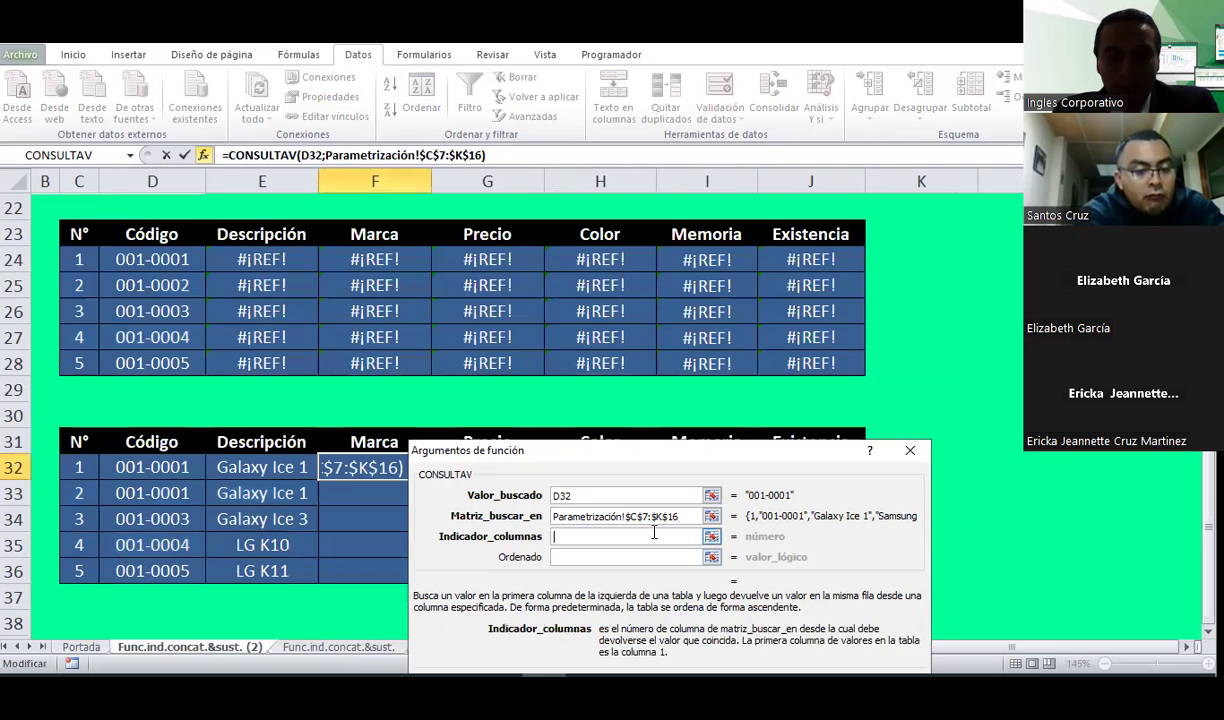
pyautogui.write('4')
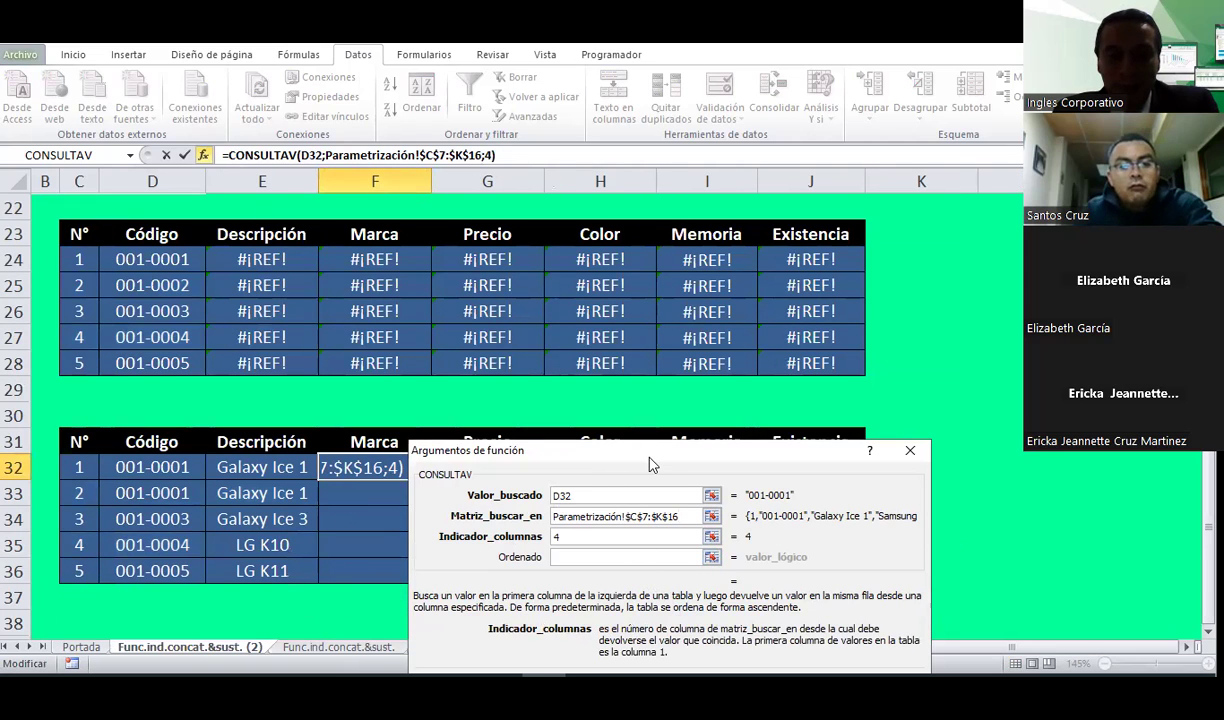
pyautogui.click(845, 495)
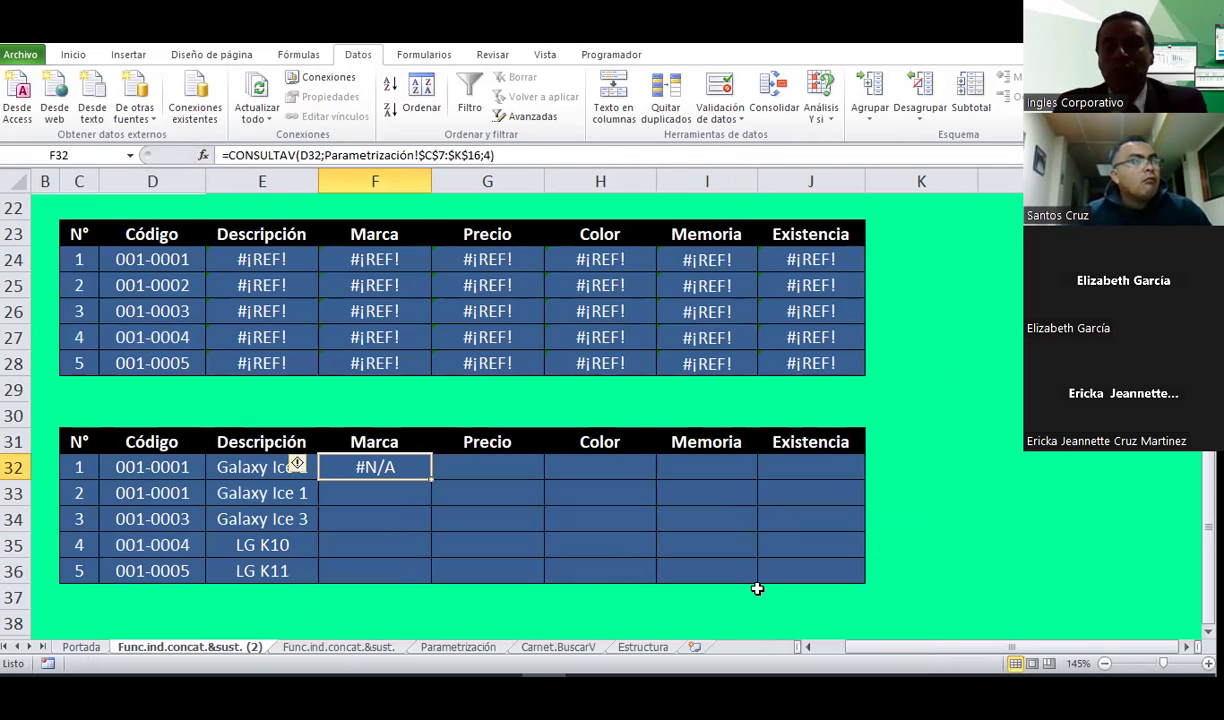
# Step: Enter the label SI.ERROR in cell F38 below the table
pyautogui.scroll(-1, 379, 538)
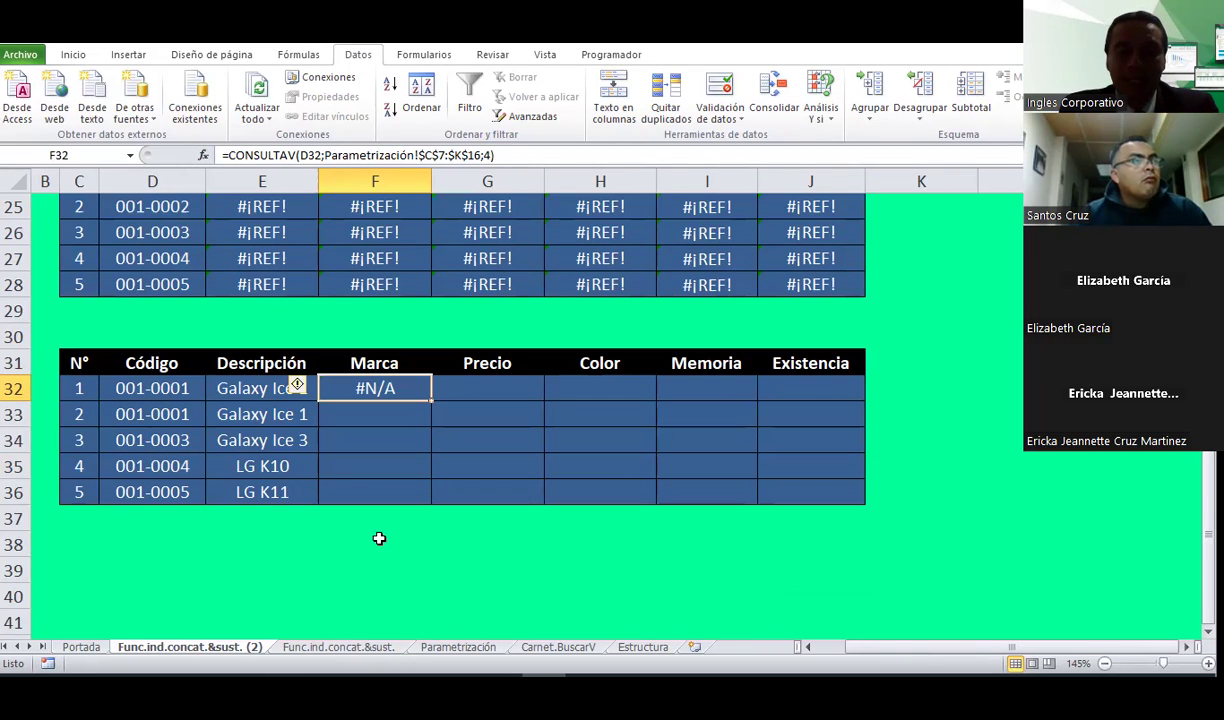
pyautogui.click(379, 537)
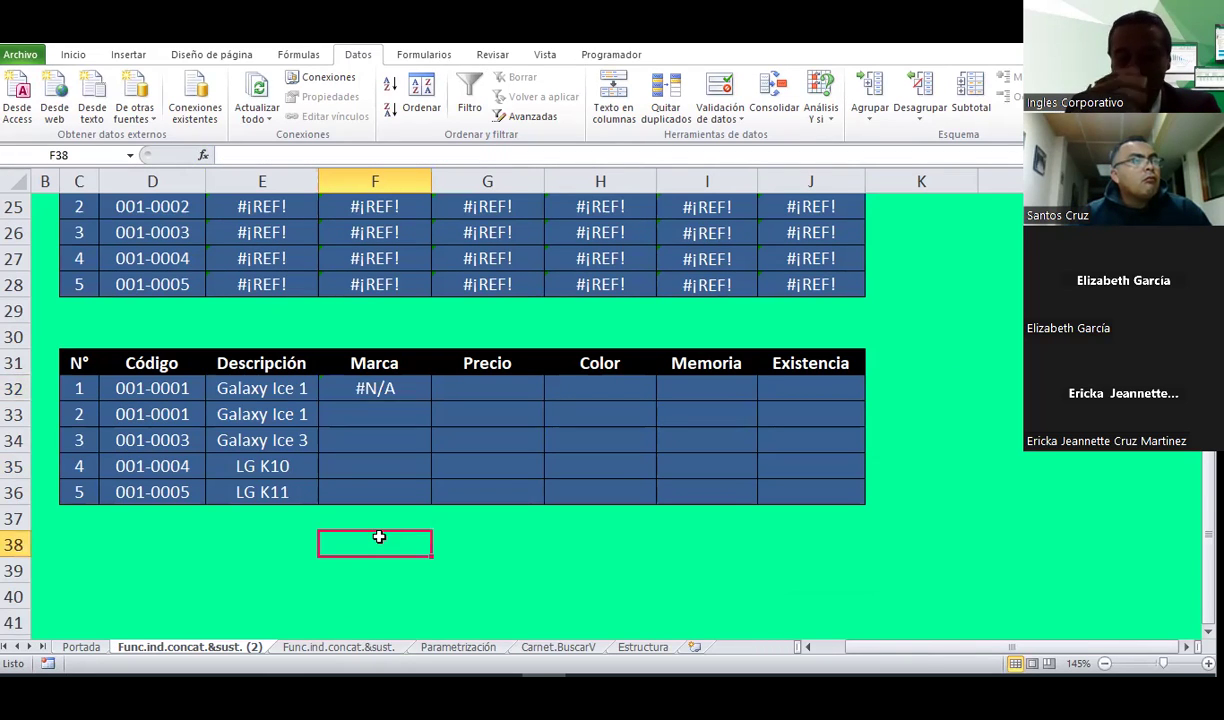
pyautogui.write('SI.ER')
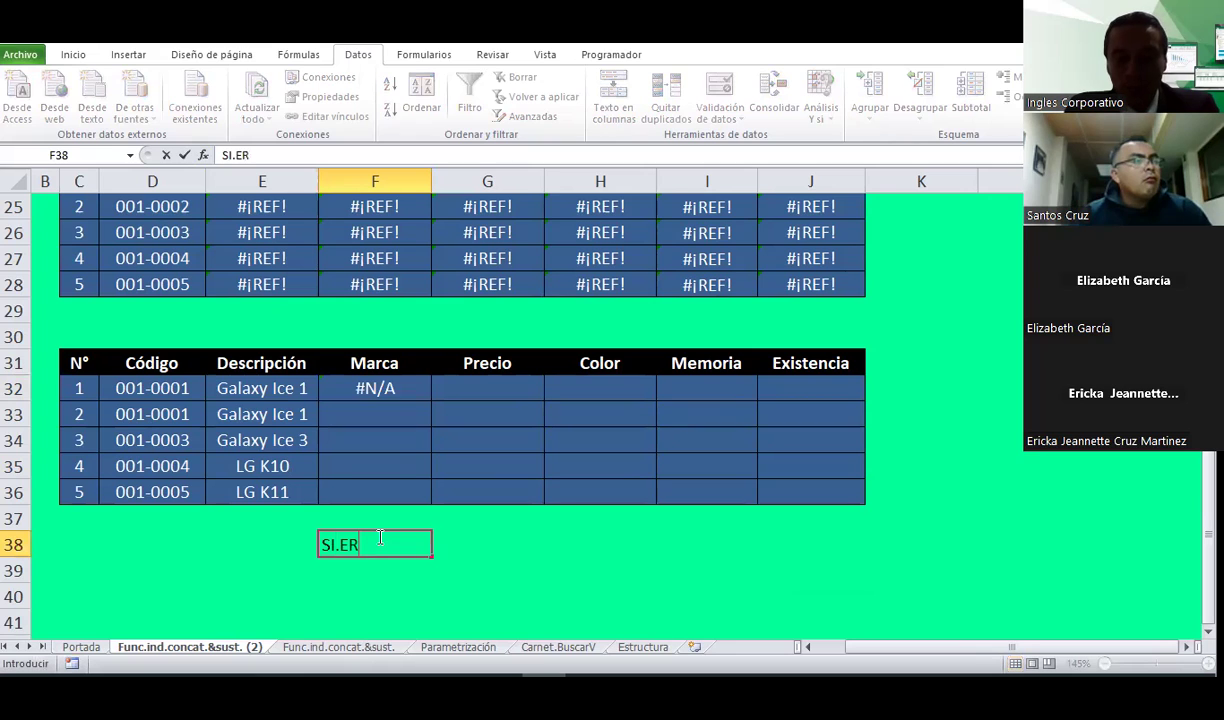
pyautogui.write('ROR')
pyautogui.press('Return')
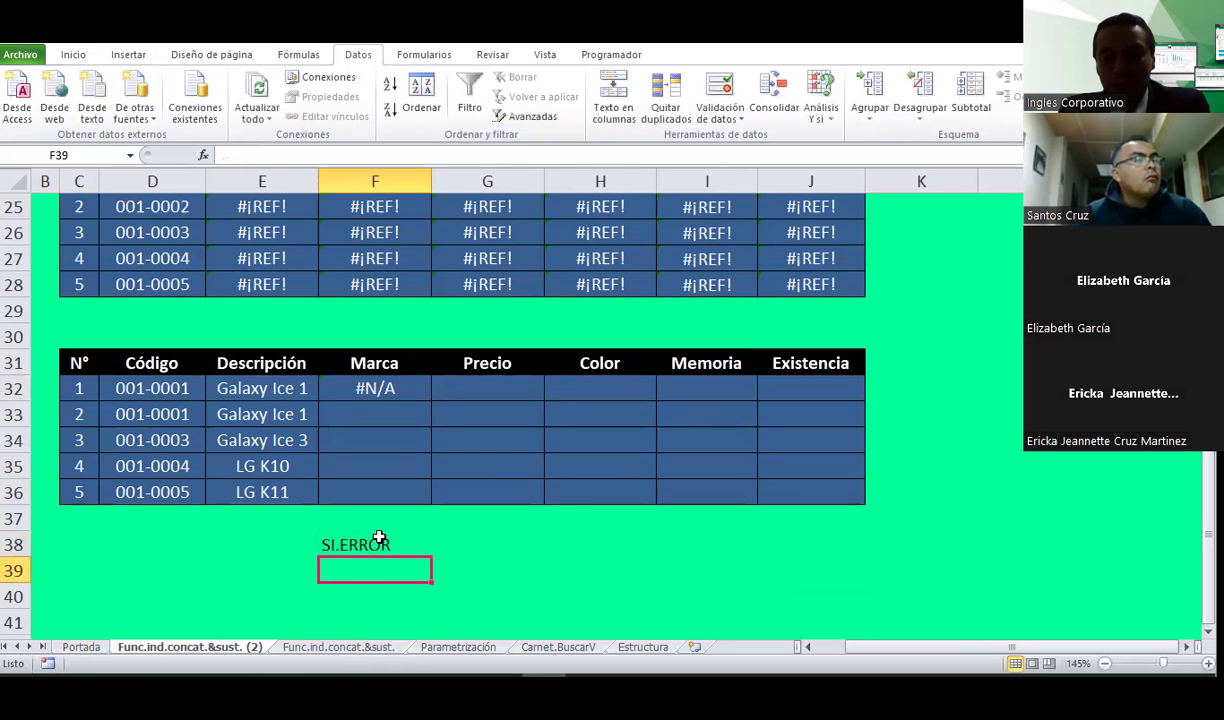
# Step: Enter SIERROR in F39, overriding AutoComplete, and reopen it to add an opening parenthesis
pyautogui.write('SI')
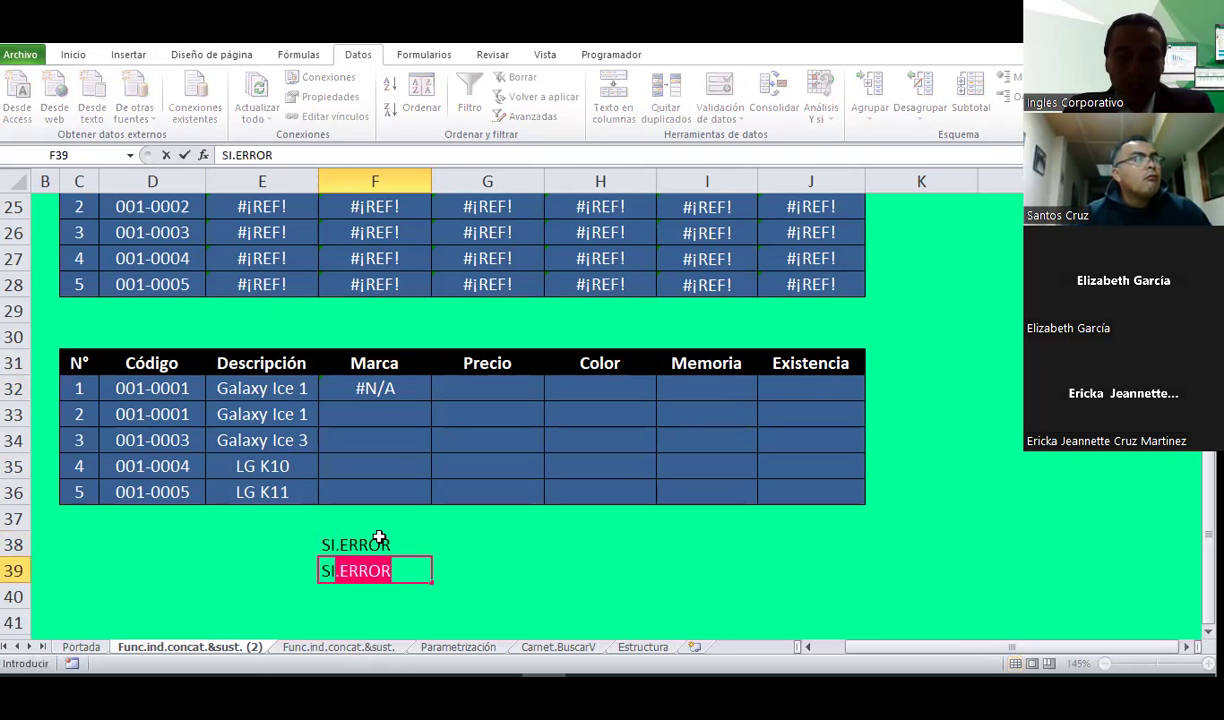
pyautogui.write('ERROR')
pyautogui.press('Return')
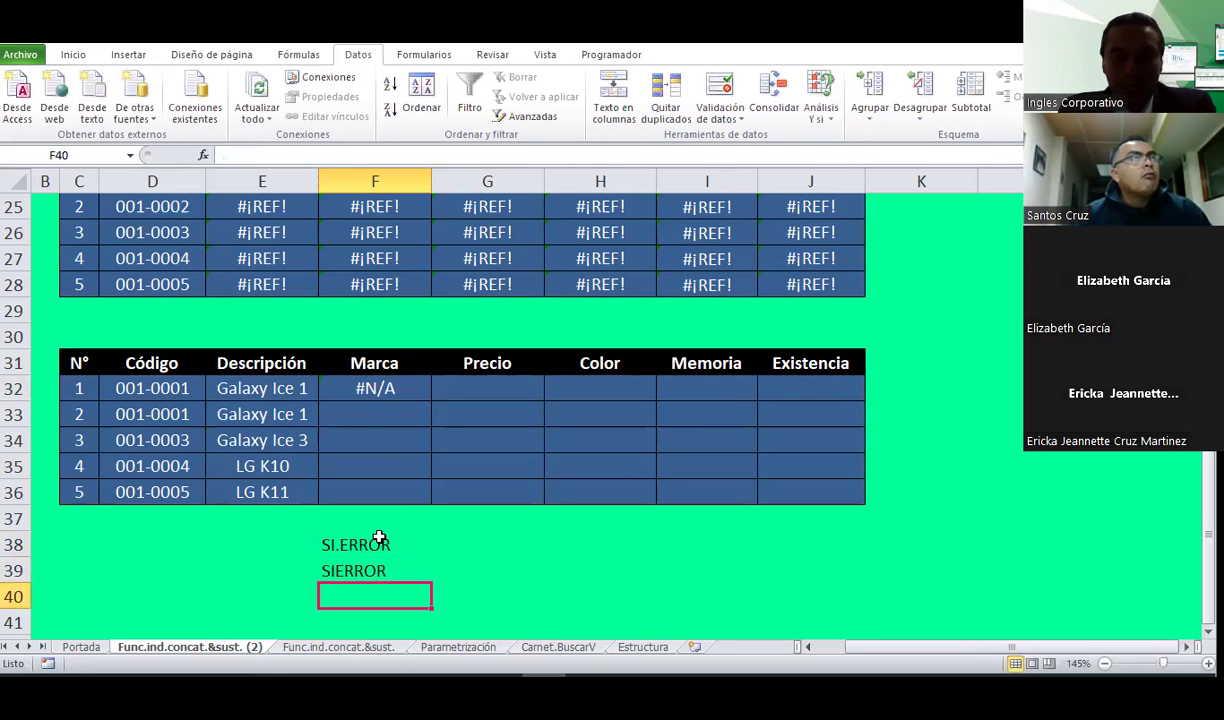
pyautogui.press('Up')
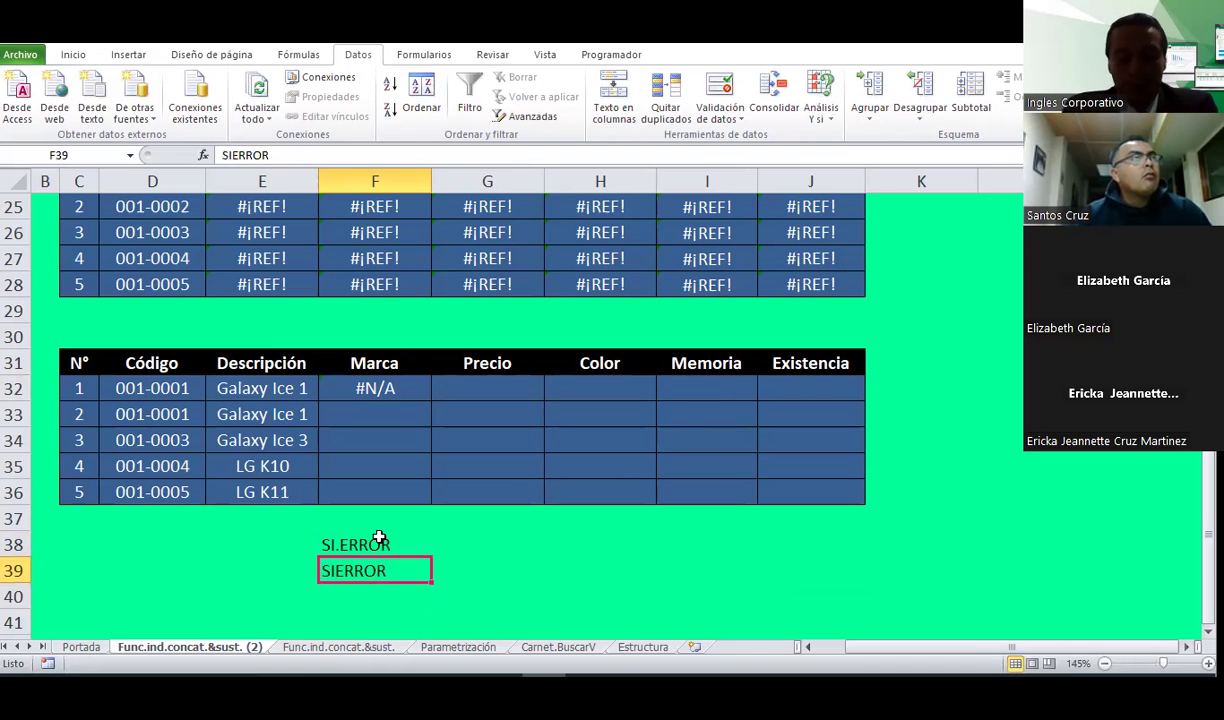
pyautogui.press('F2')
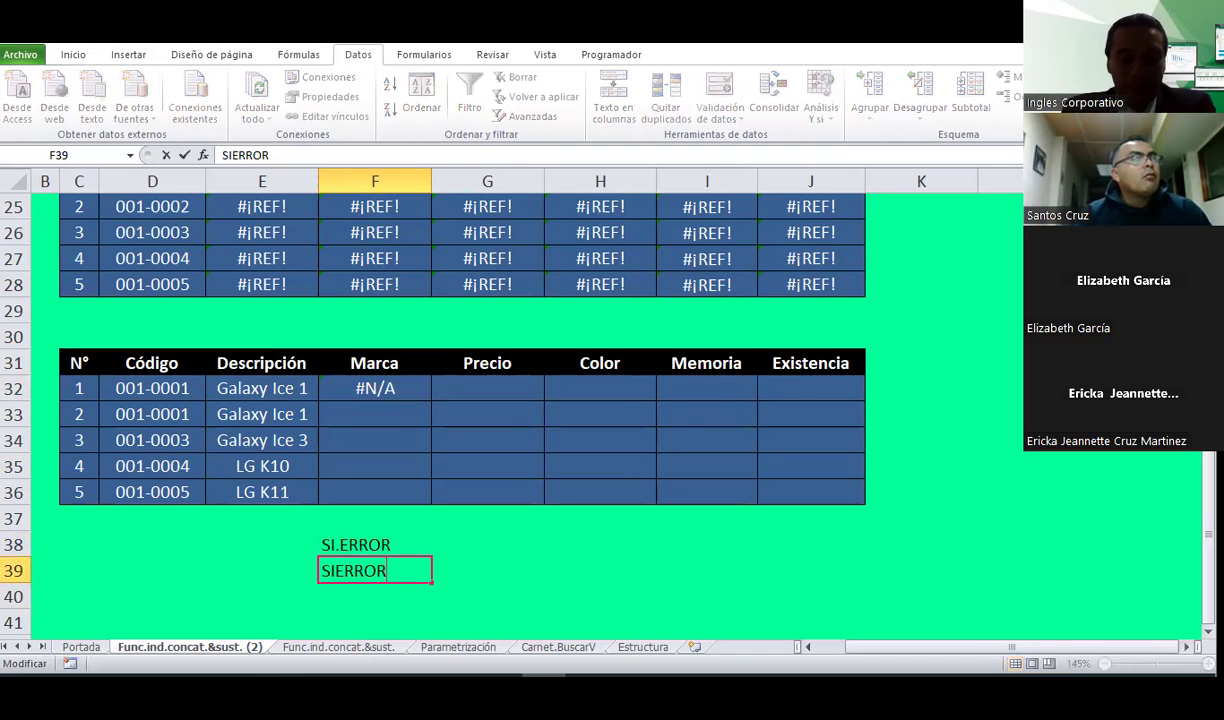
pyautogui.write('(')
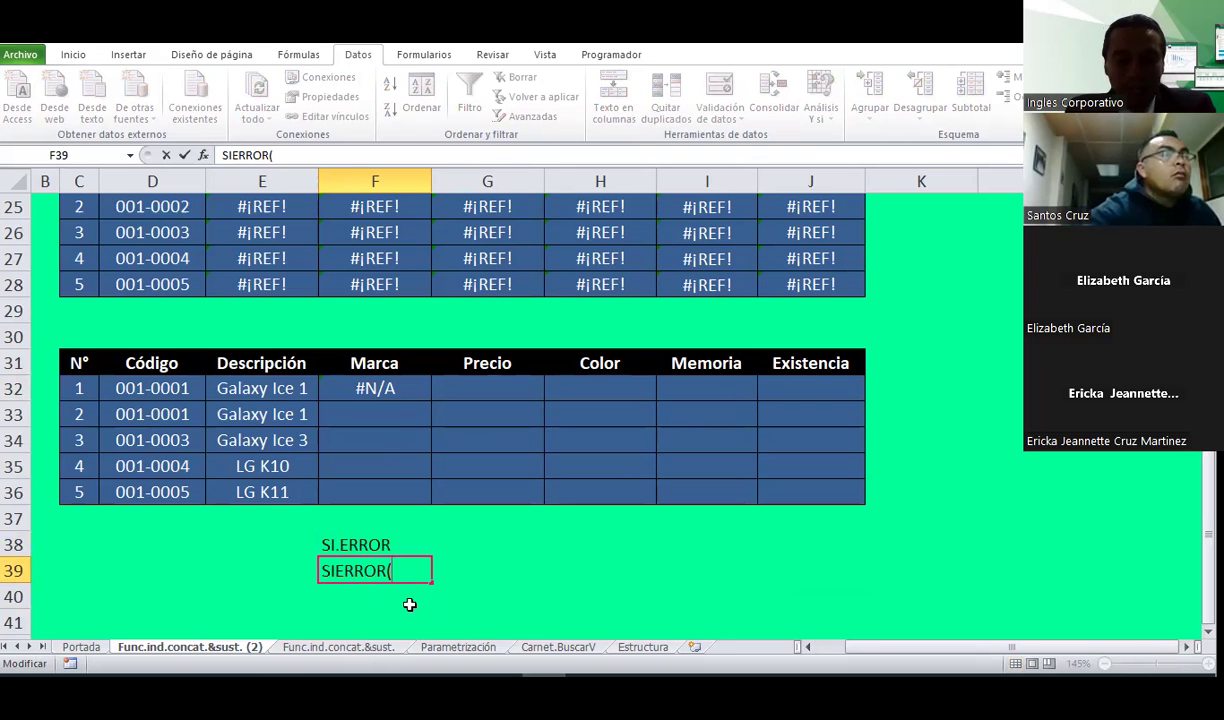
# Step: Complete F39 as the note SIERROR(FORMULA CREADA;" ")
pyautogui.write('VALOR')
pyautogui.write('CORREC')
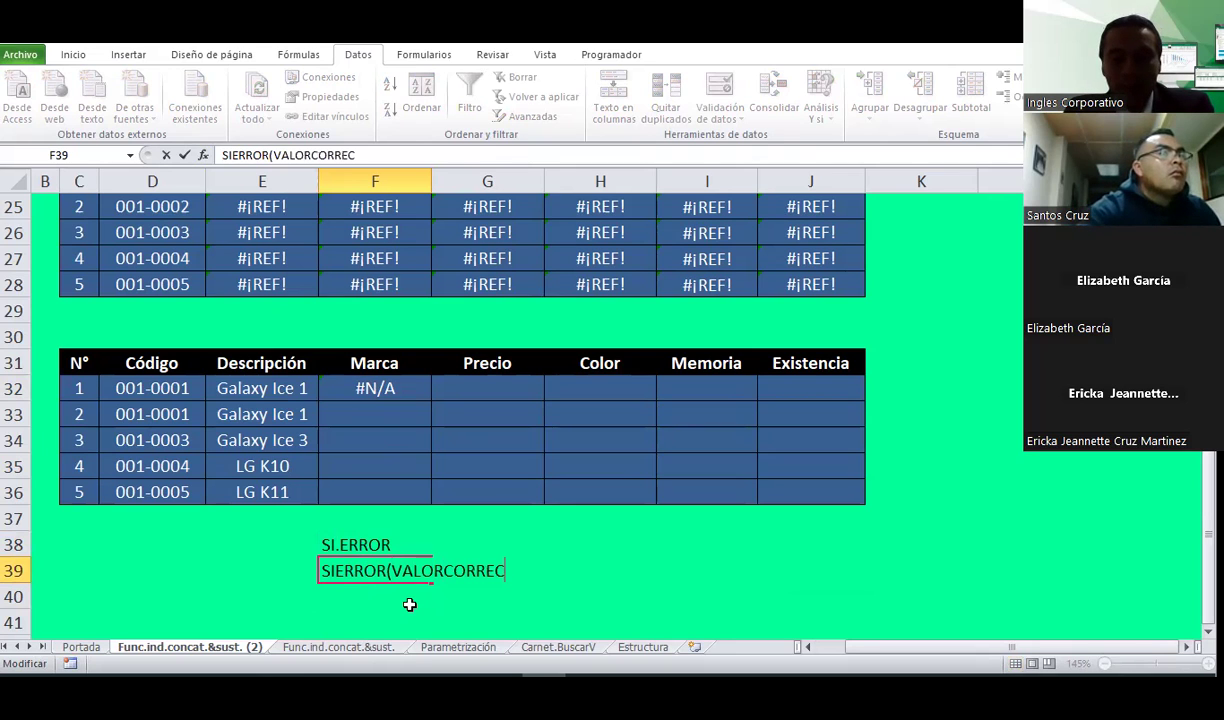
pyautogui.write('TO')
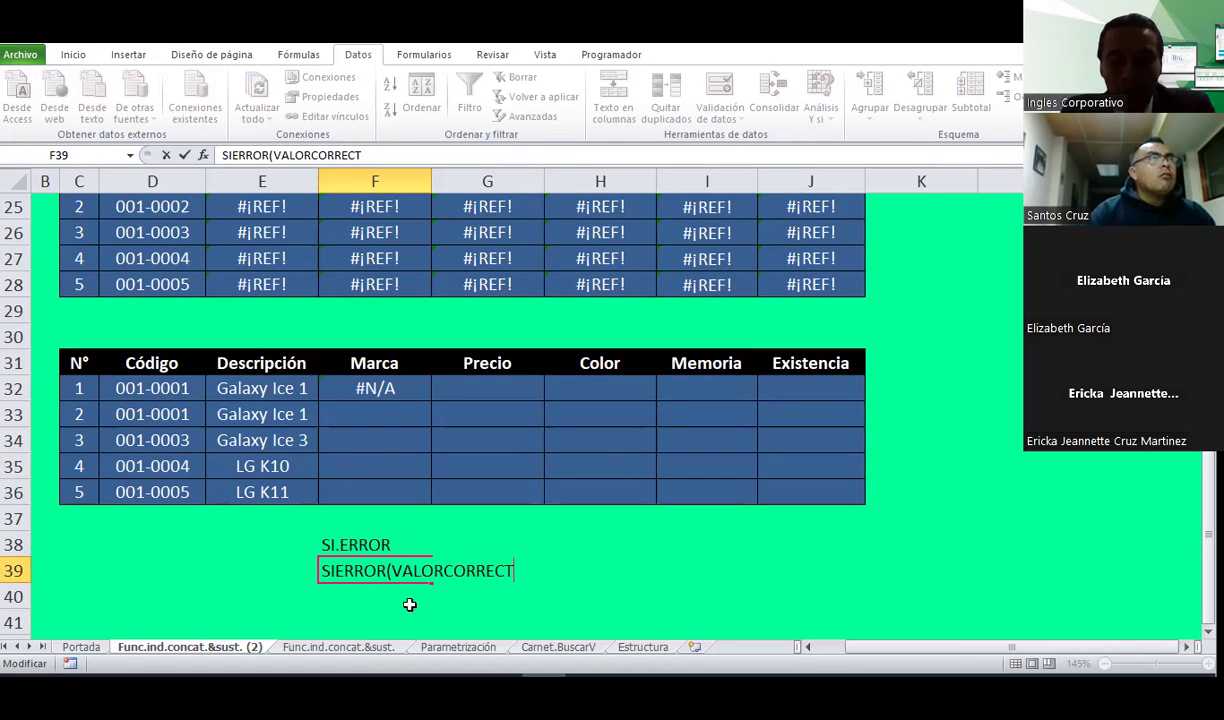
pyautogui.press('BackSpace')
pyautogui.press('BackSpace')
pyautogui.press('BackSpace')
pyautogui.press('BackSpace')
pyautogui.write('FORM')
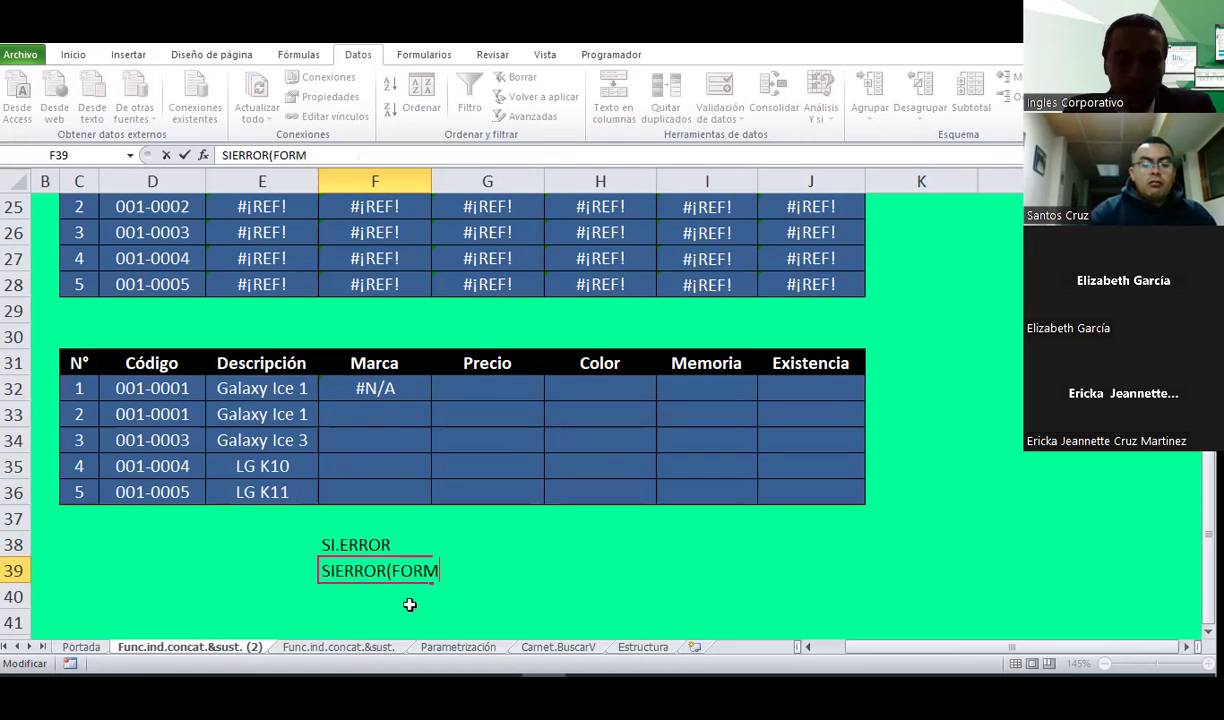
pyautogui.write('ULA')
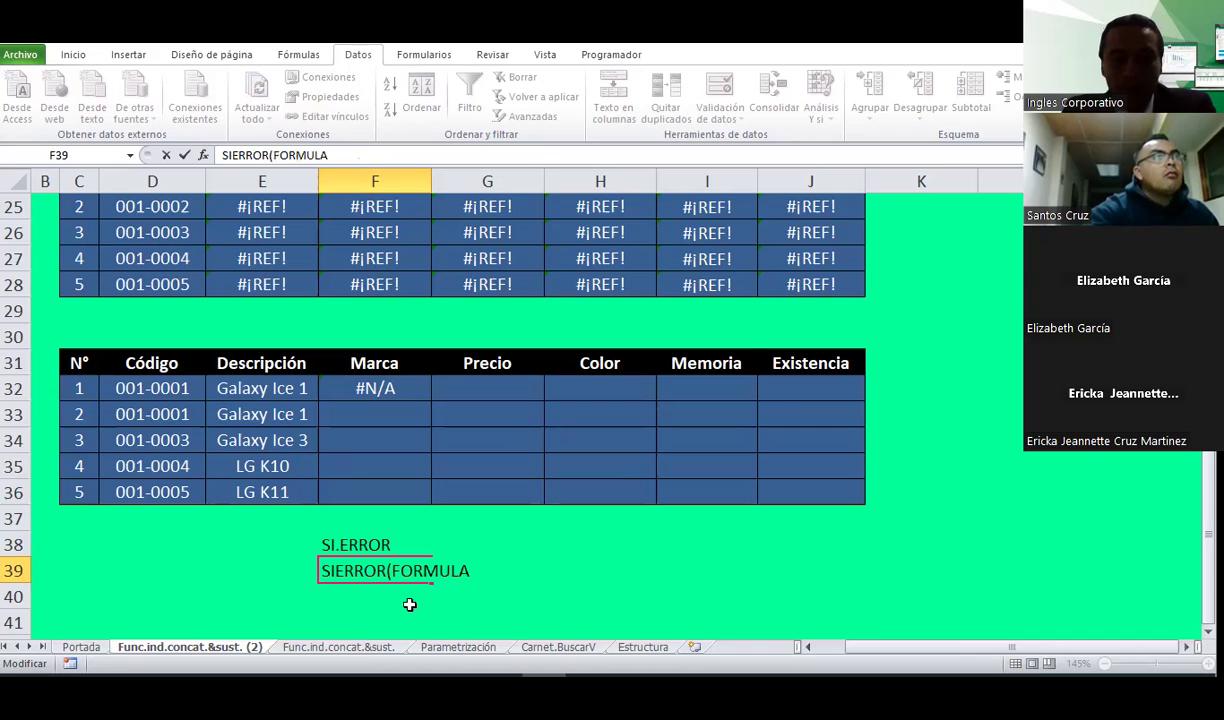
pyautogui.write('A')
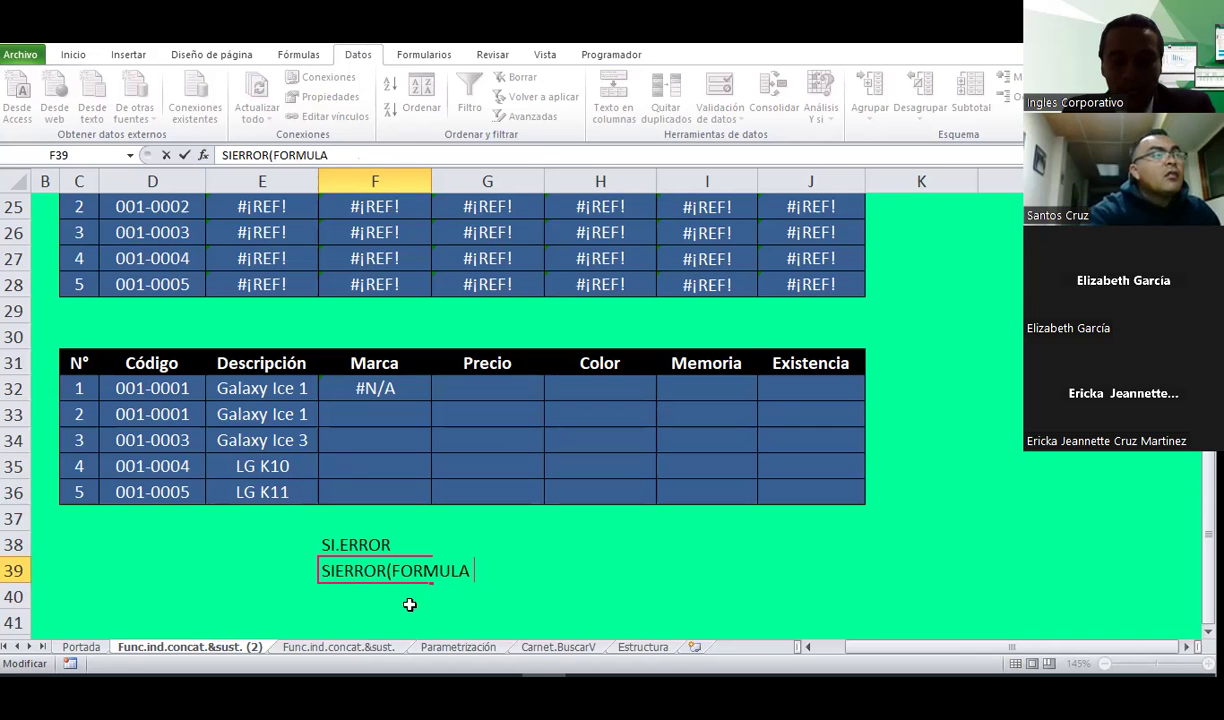
pyautogui.write(' CREADA;')
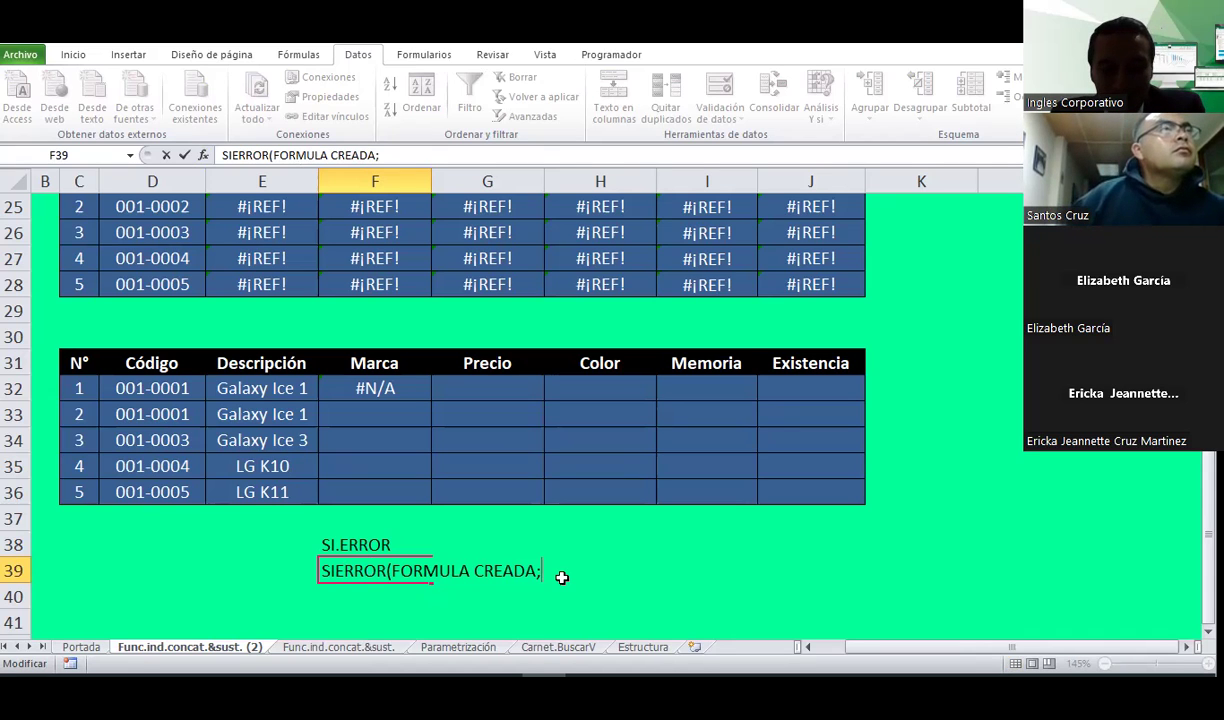
pyautogui.write('" "')
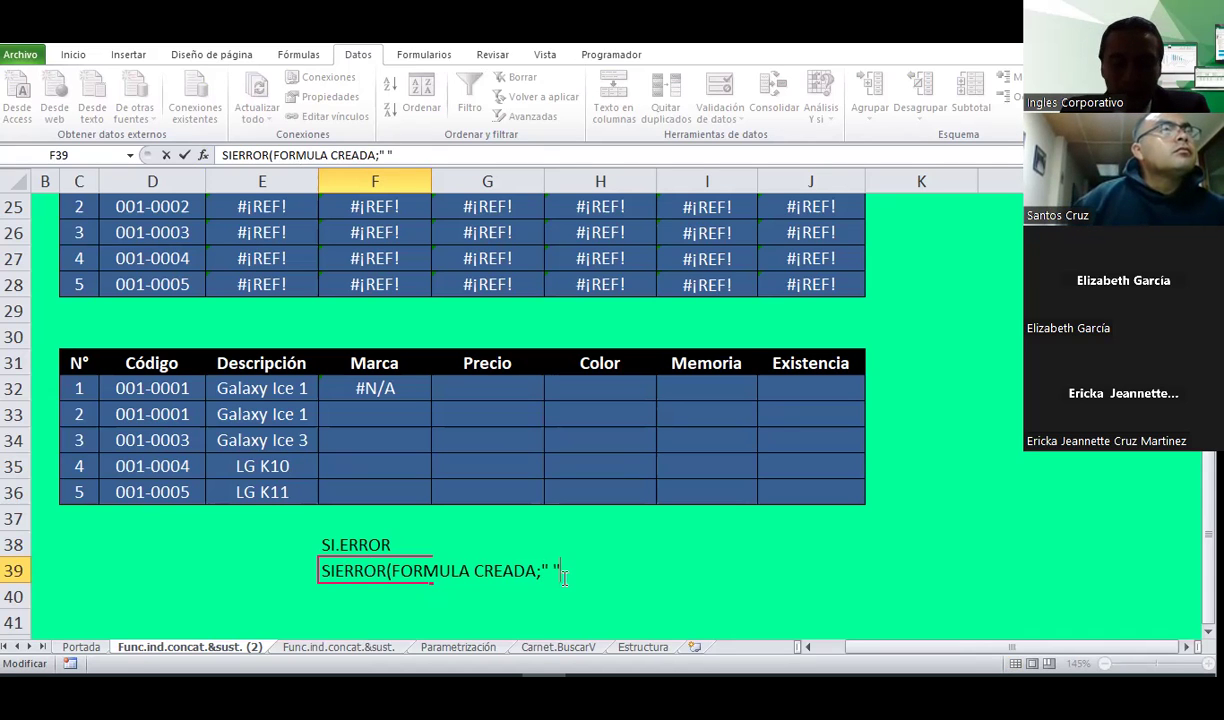
pyautogui.write(')')
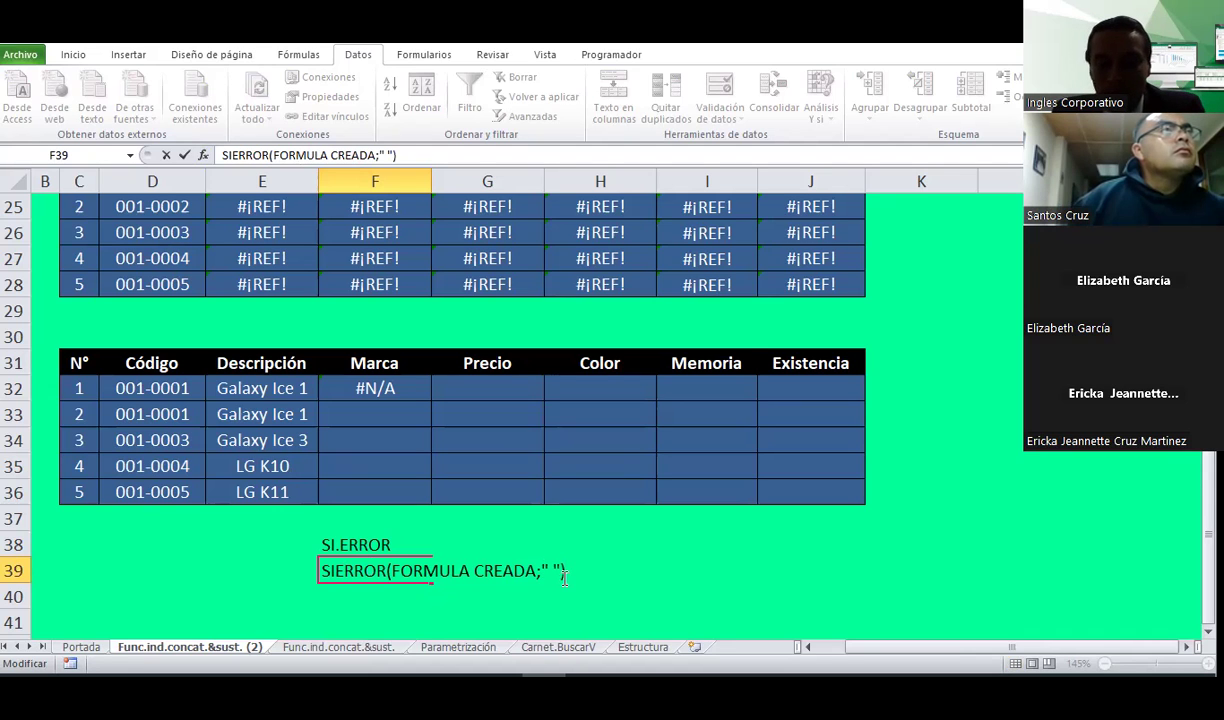
pyautogui.hotkey('ctrl', 'Return')
# Step: Copy the note into F40 and change its fallback to give SIERROR(FORMULA CREADA;0)
pyautogui.hotkey('ctrl', 'c')
pyautogui.press('Down')
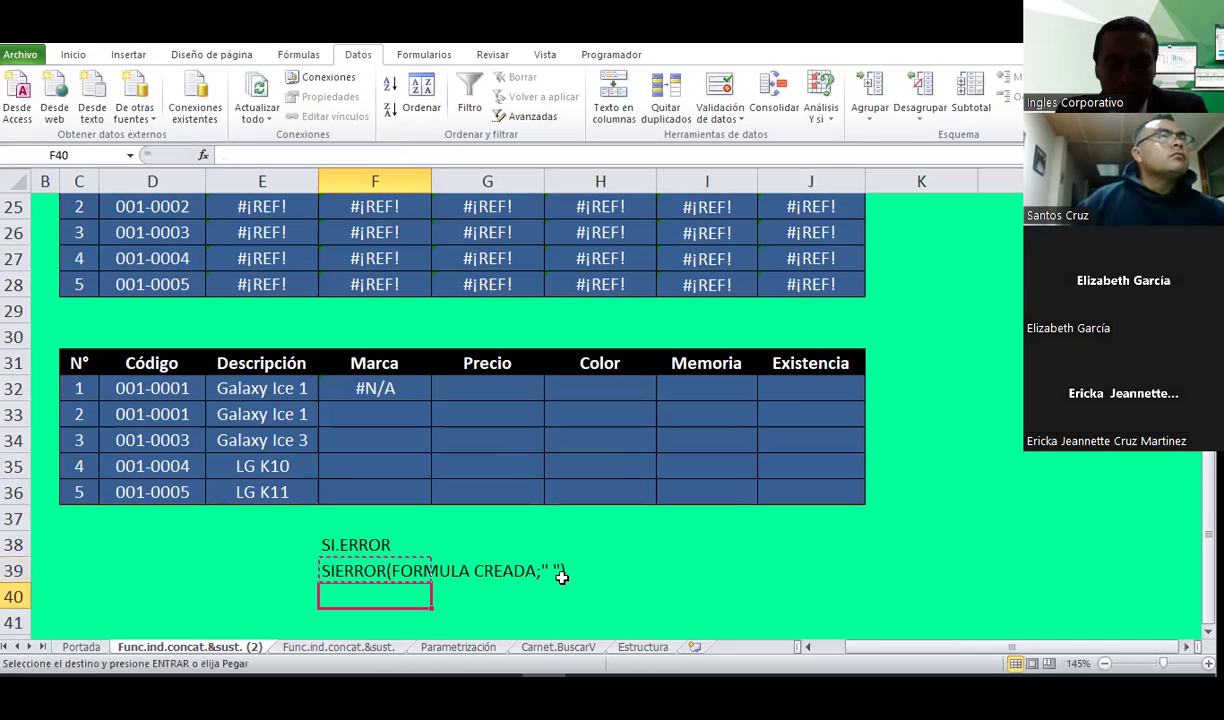
pyautogui.hotkey('ctrl', 'v')
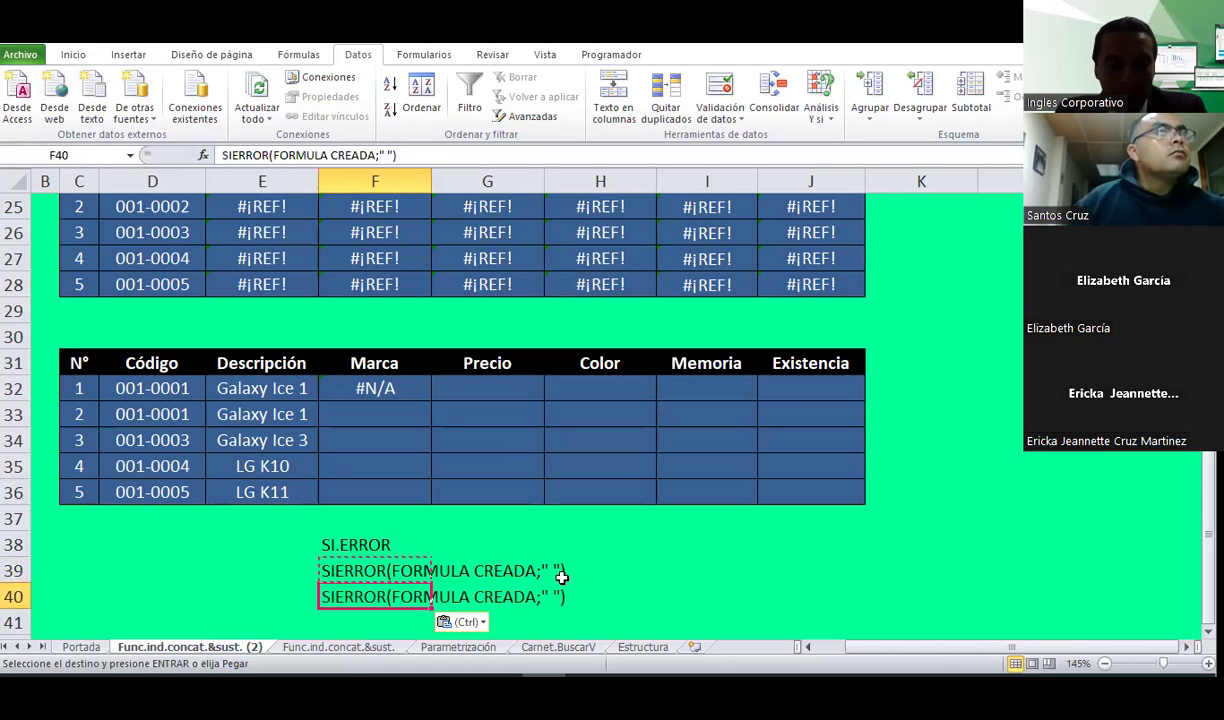
pyautogui.press('F2')
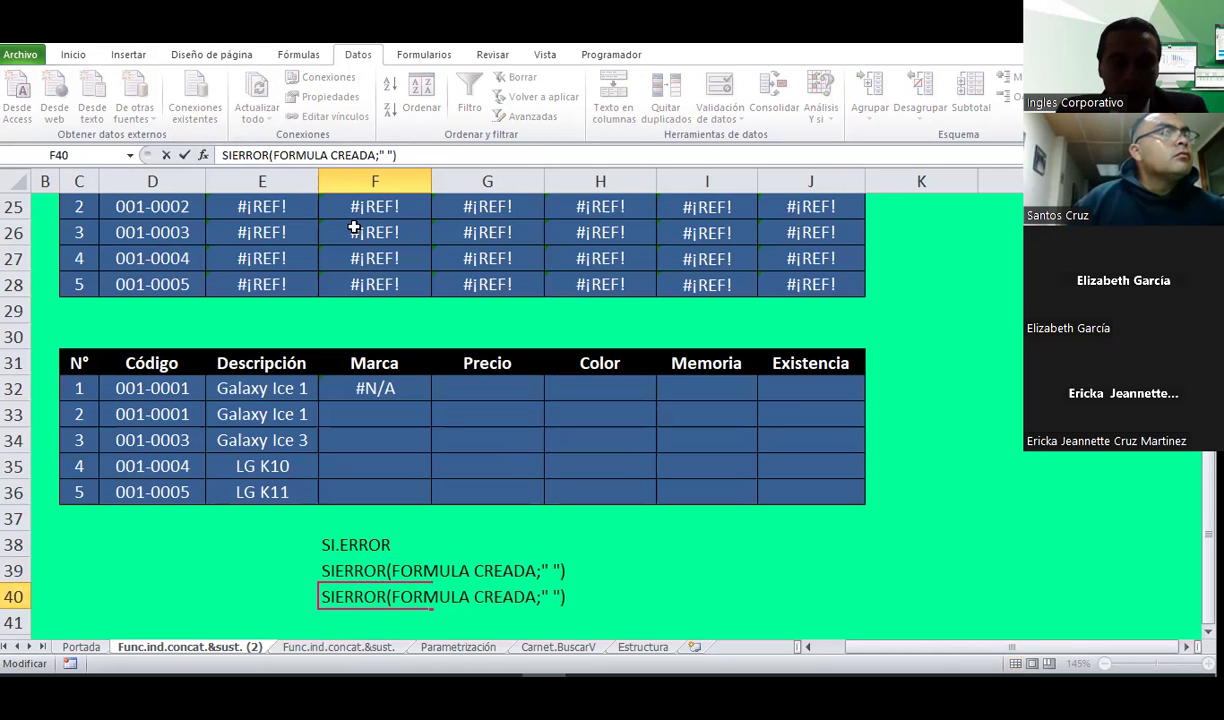
pyautogui.press('BackSpace')
pyautogui.press('BackSpace')
pyautogui.press('BackSpace')
pyautogui.press('BackSpace')
pyautogui.write('0)')
pyautogui.press('Return')
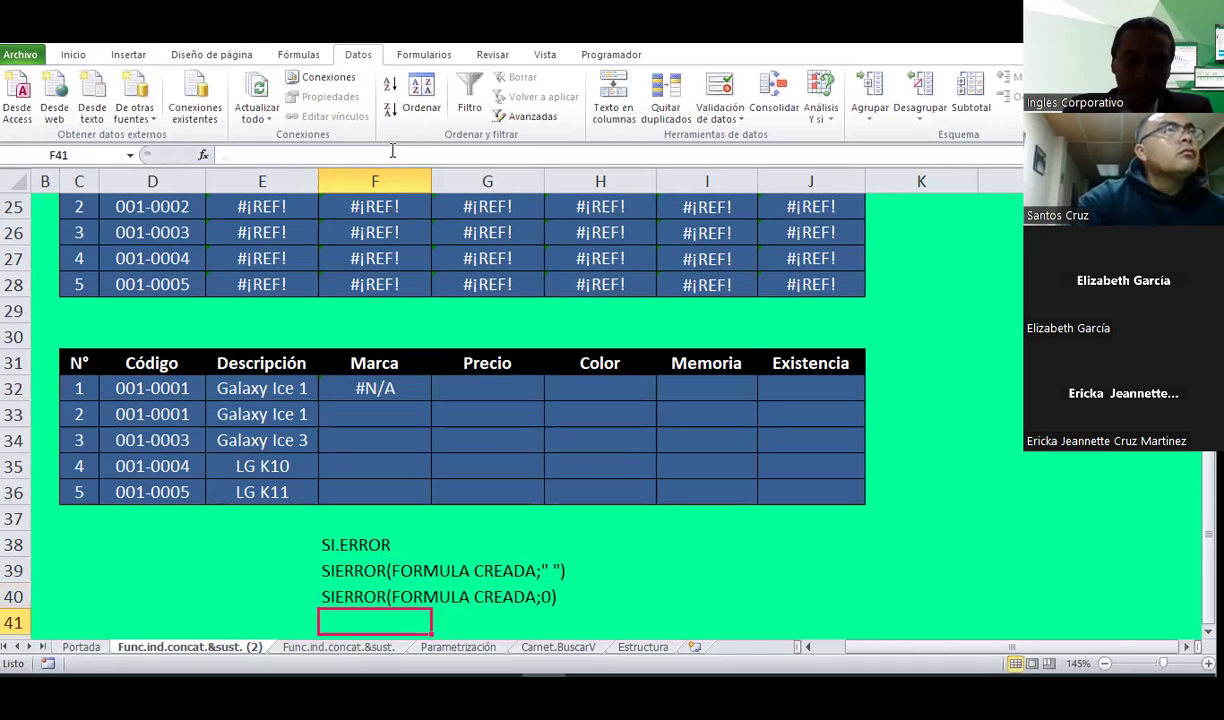
# Step: Review the two SIERROR notes, then select the Marca lookup cell F32
pyautogui.click(359, 569)
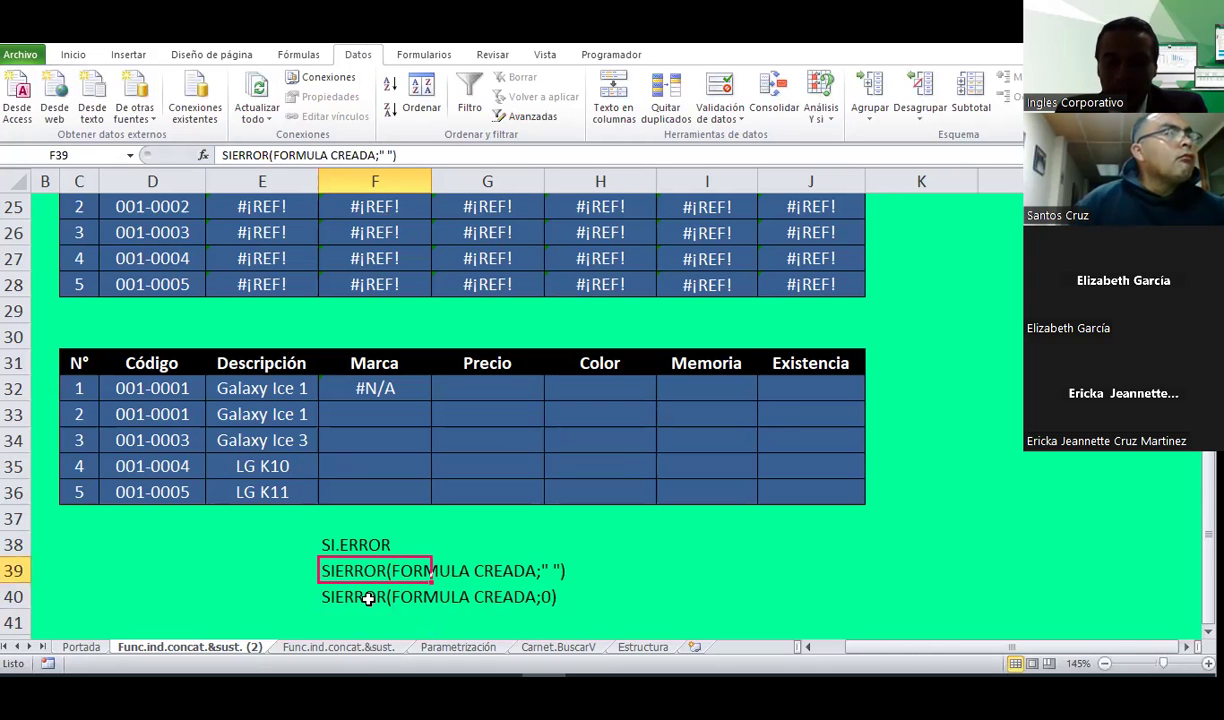
pyautogui.click(669, 571)
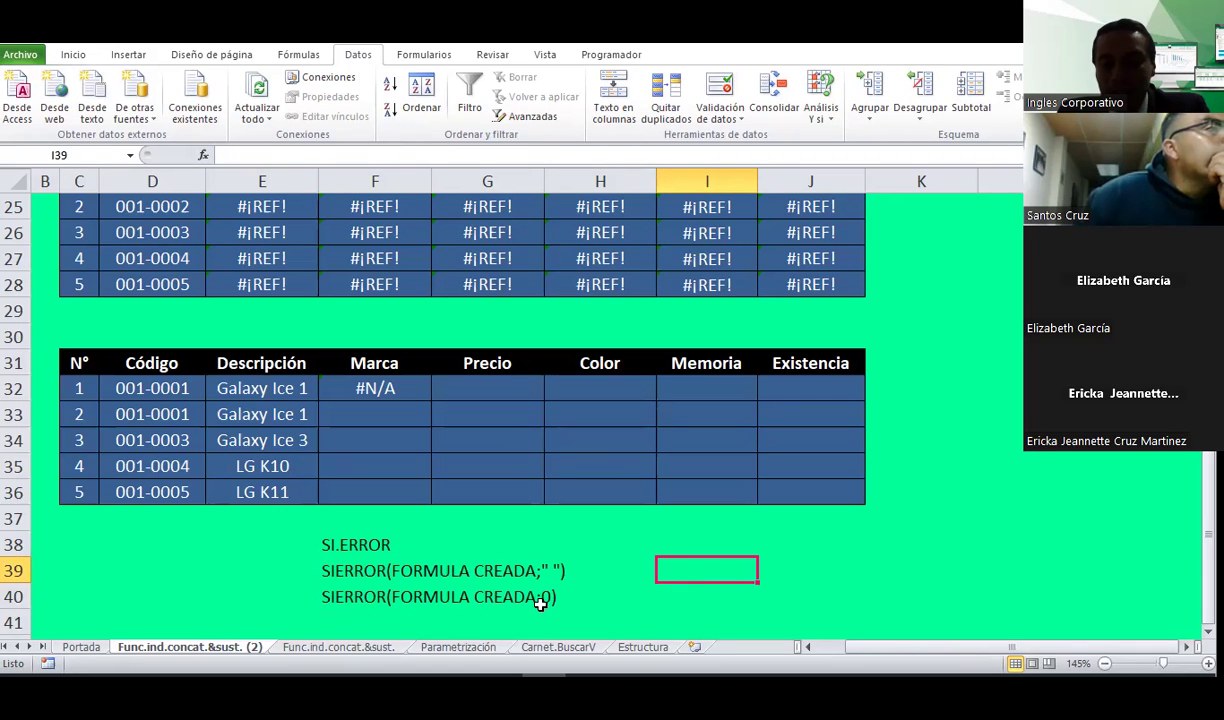
pyautogui.click(472, 537)
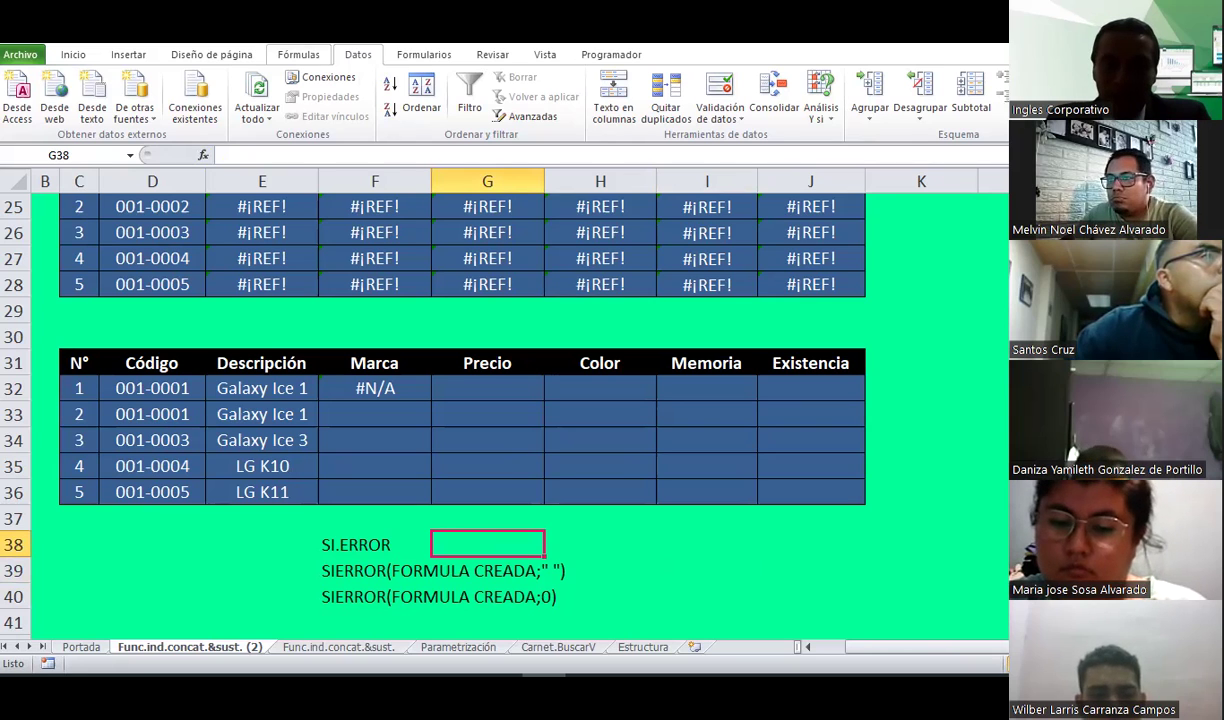
pyautogui.click(345, 392)
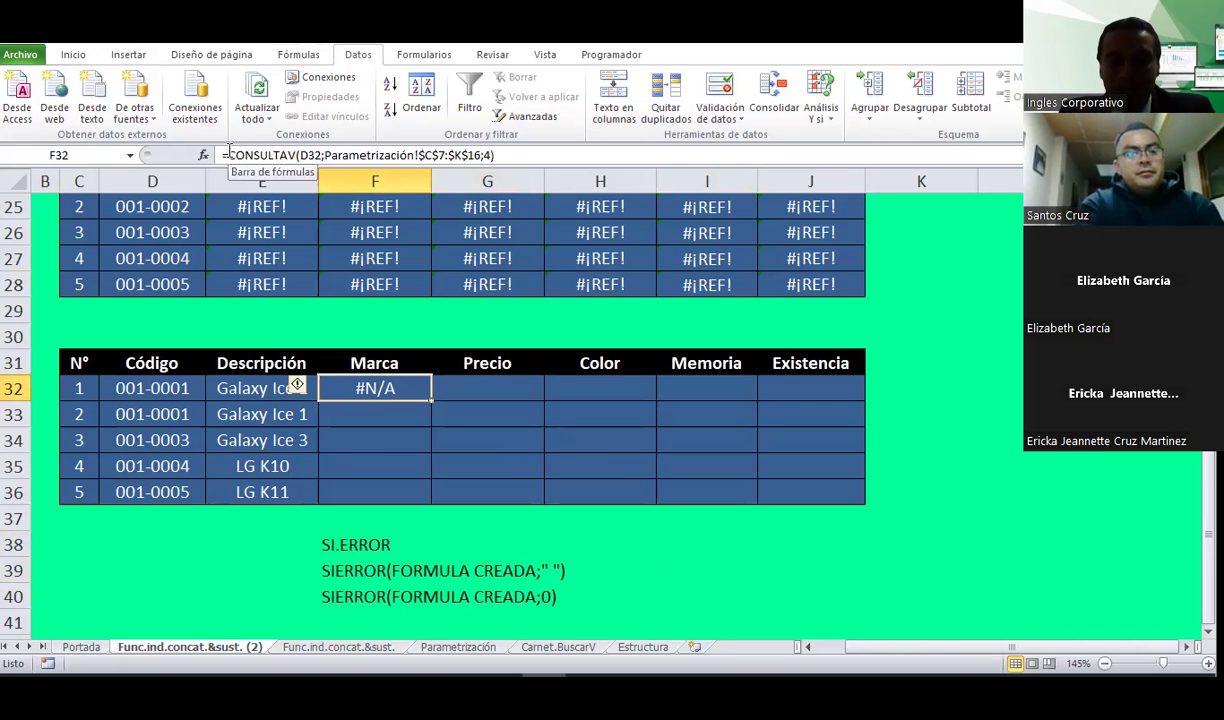
# Step: Wrap F32's CONSULTAV lookup in SIERROR with " " as the error value
pyautogui.click(226, 155)
pyautogui.write('SI')
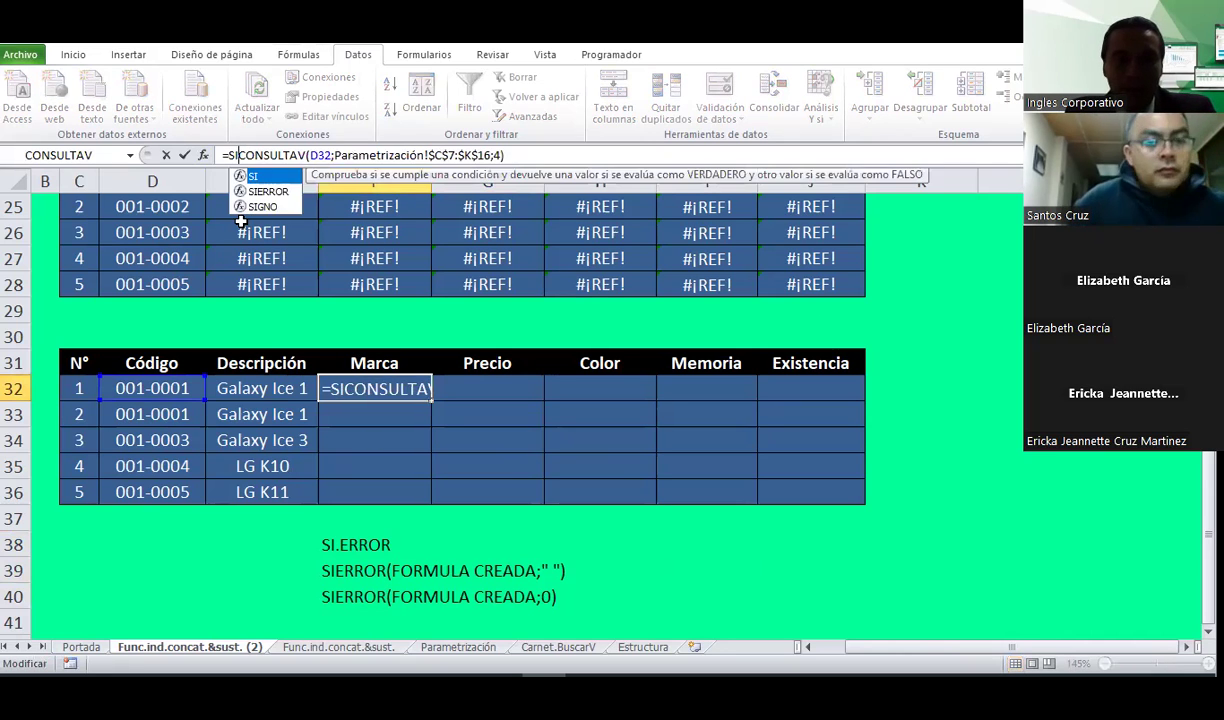
pyautogui.write('ERR')
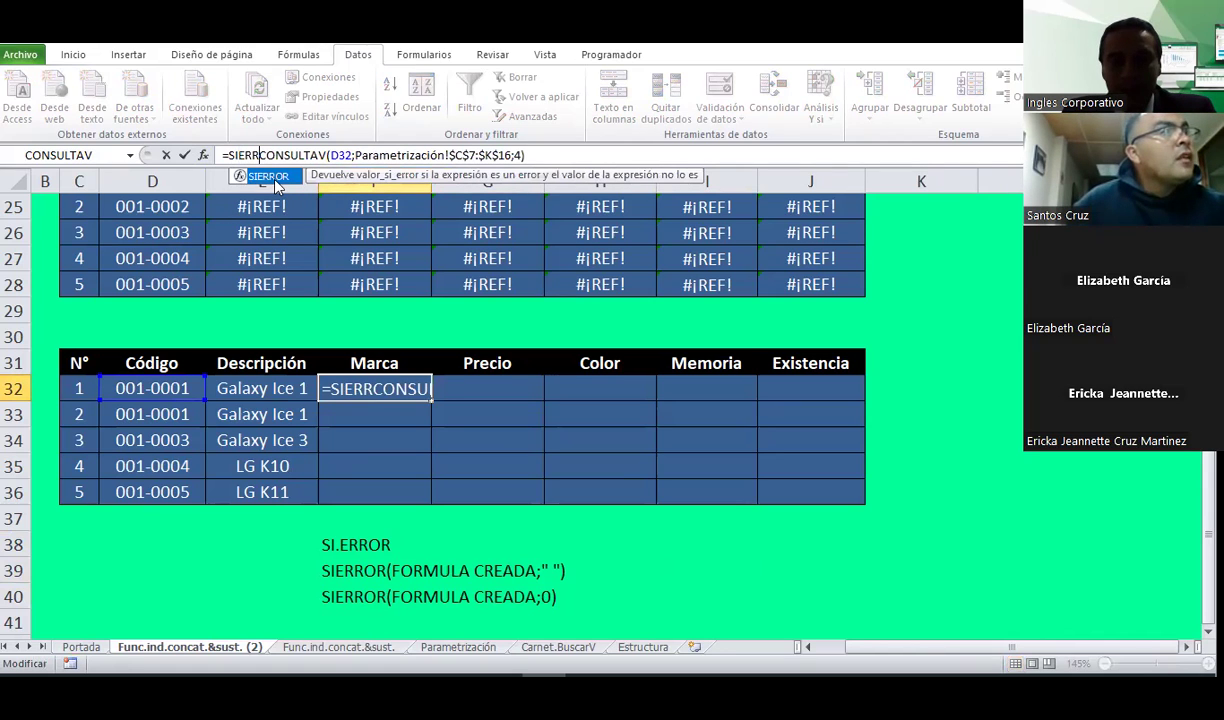
pyautogui.write('O')
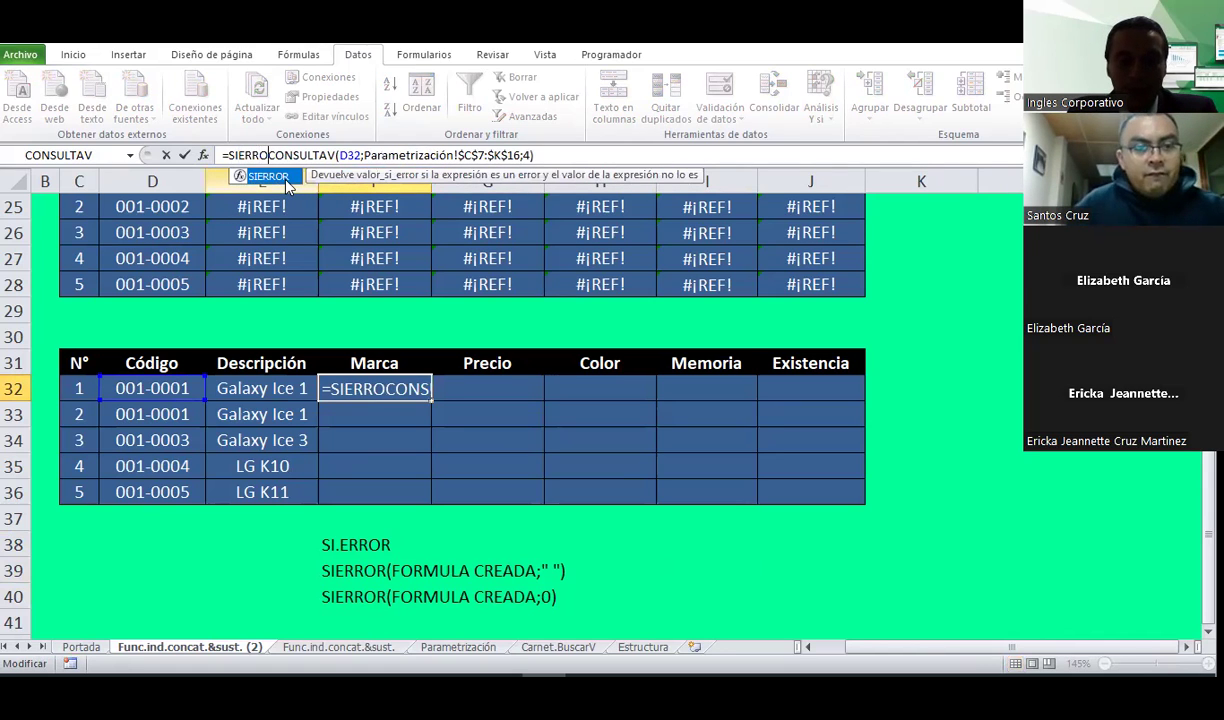
pyautogui.write('R')
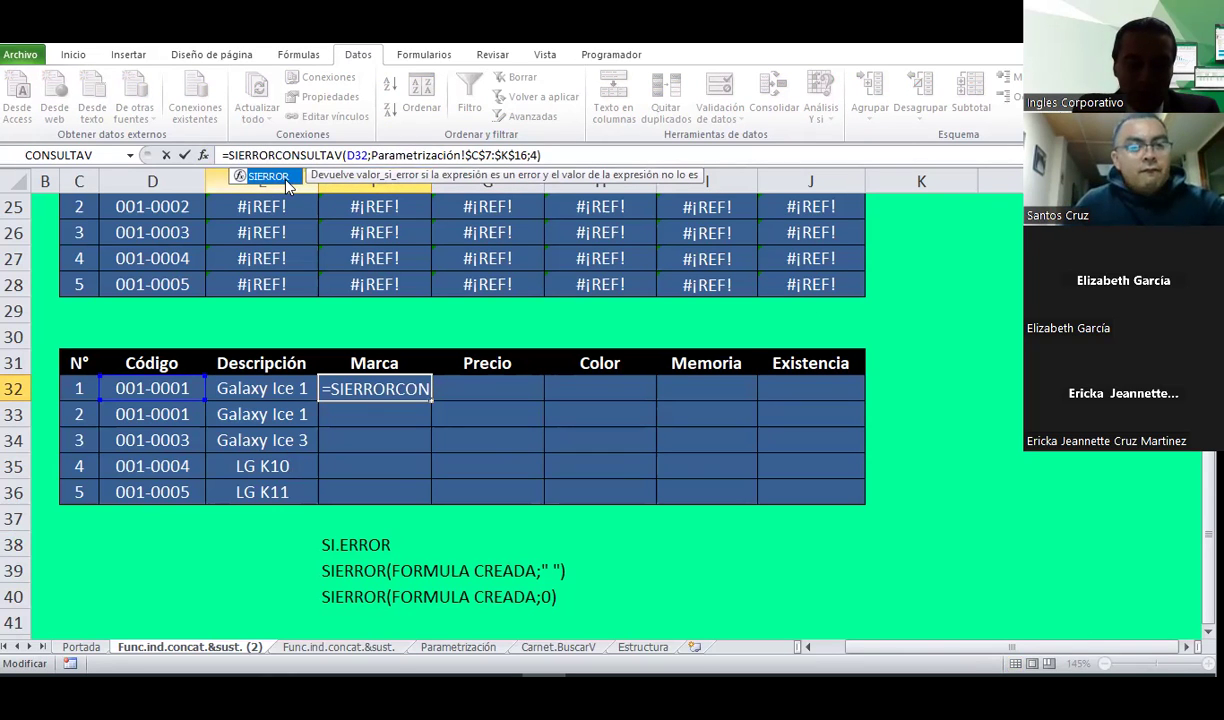
pyautogui.write('(')
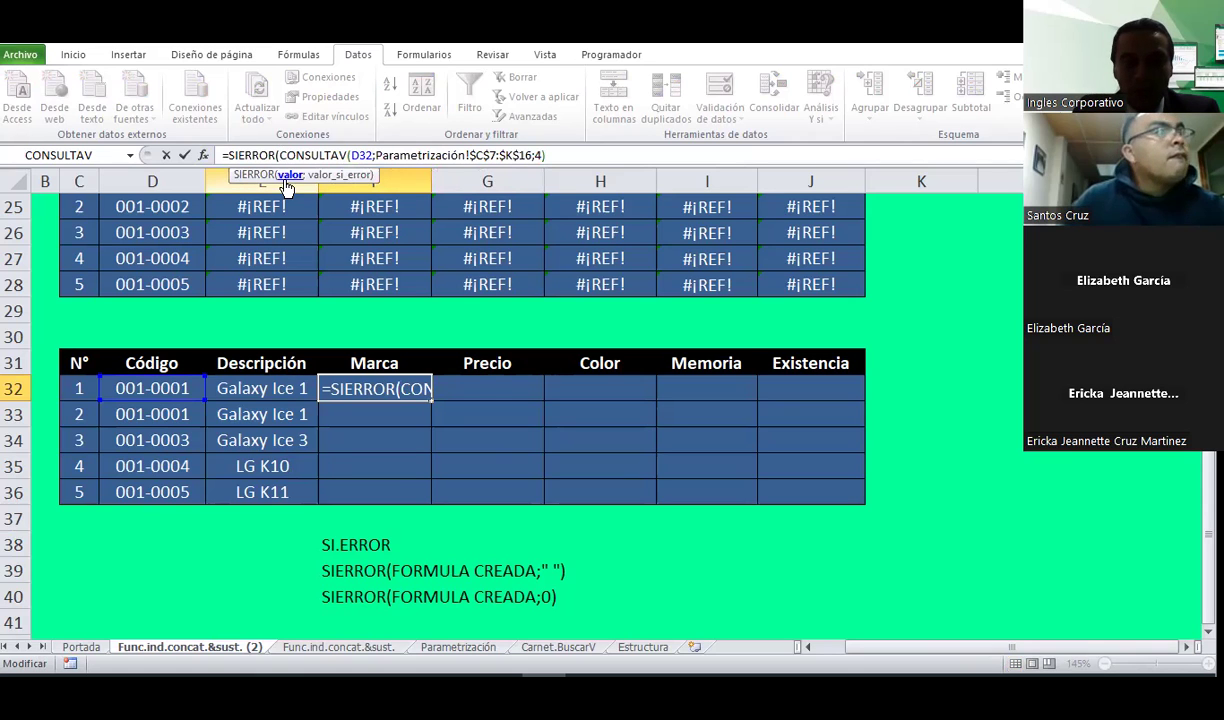
pyautogui.write('(')
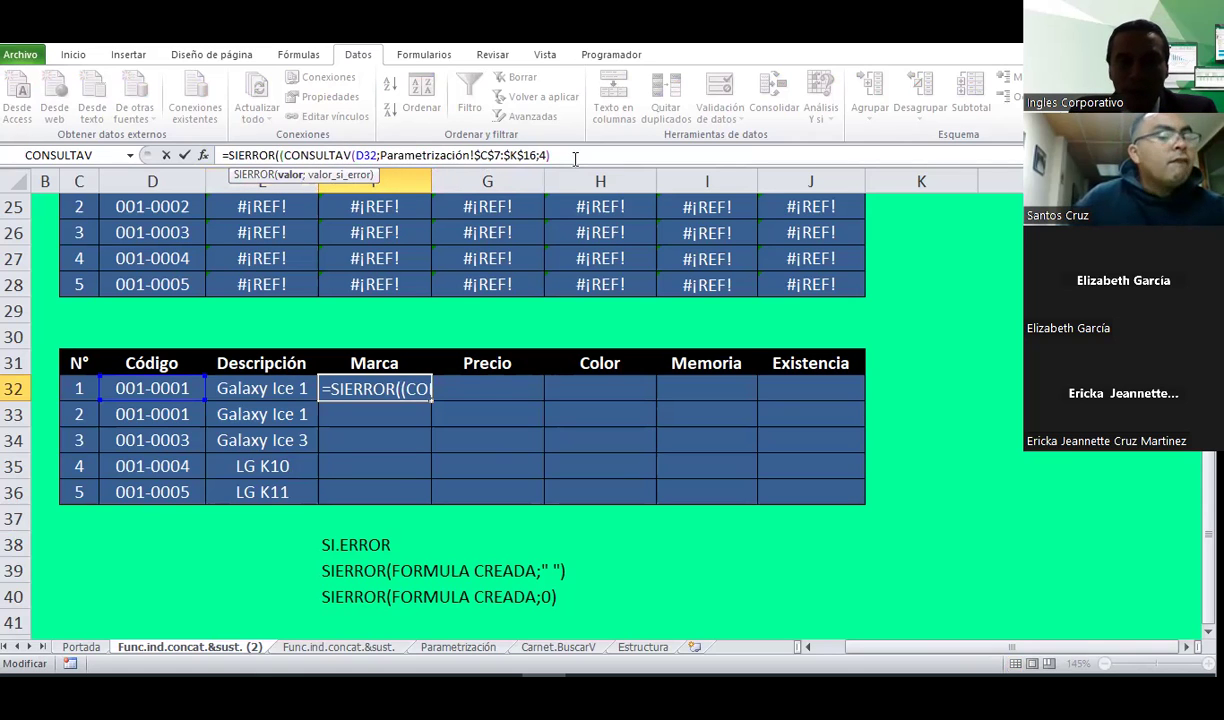
pyautogui.click(575, 158)
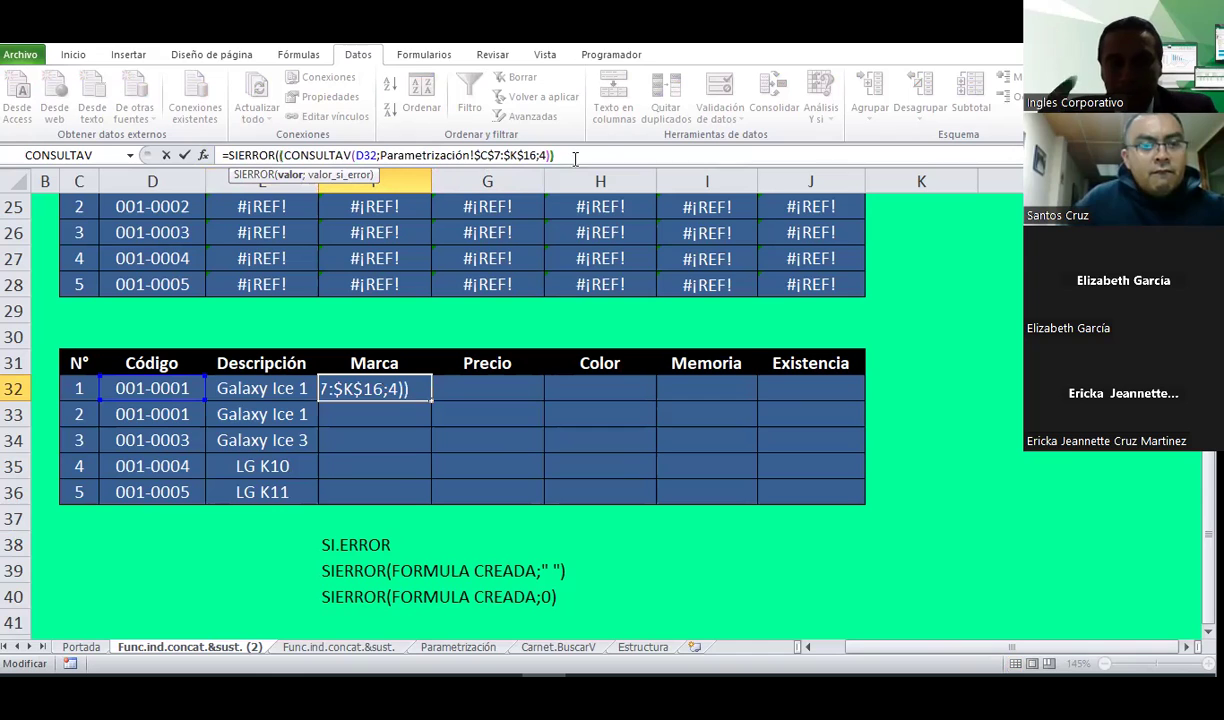
pyautogui.write(')')
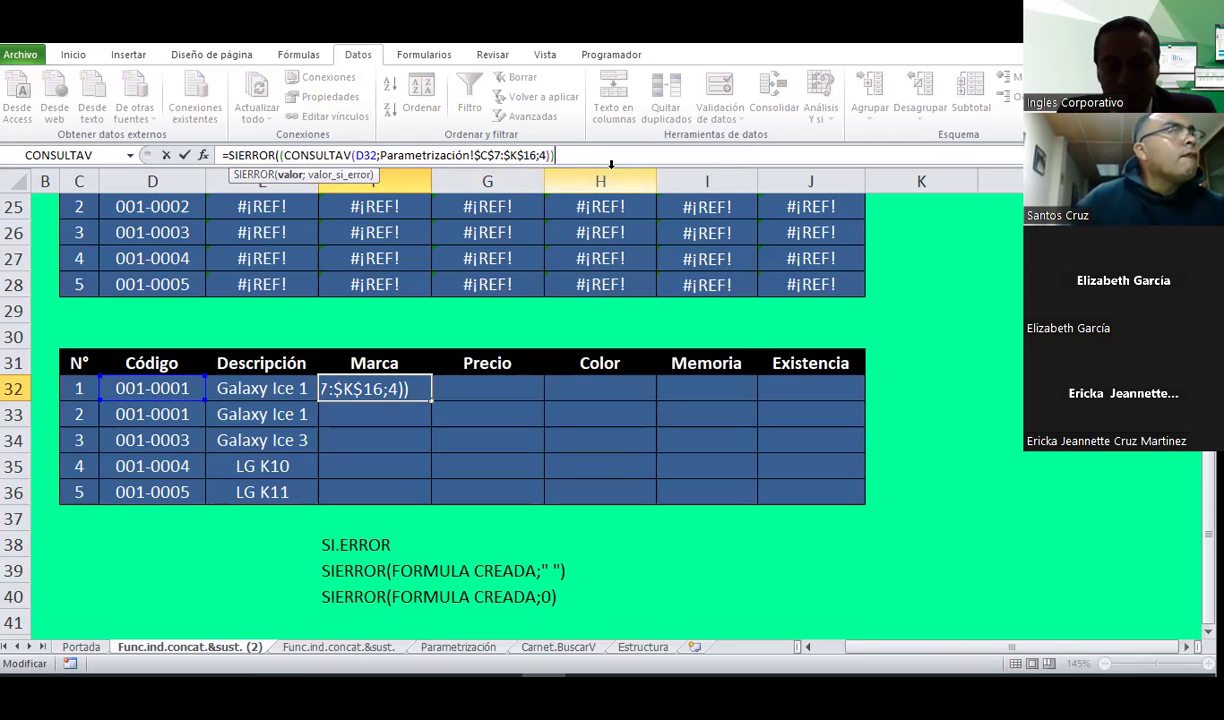
pyautogui.write(');')
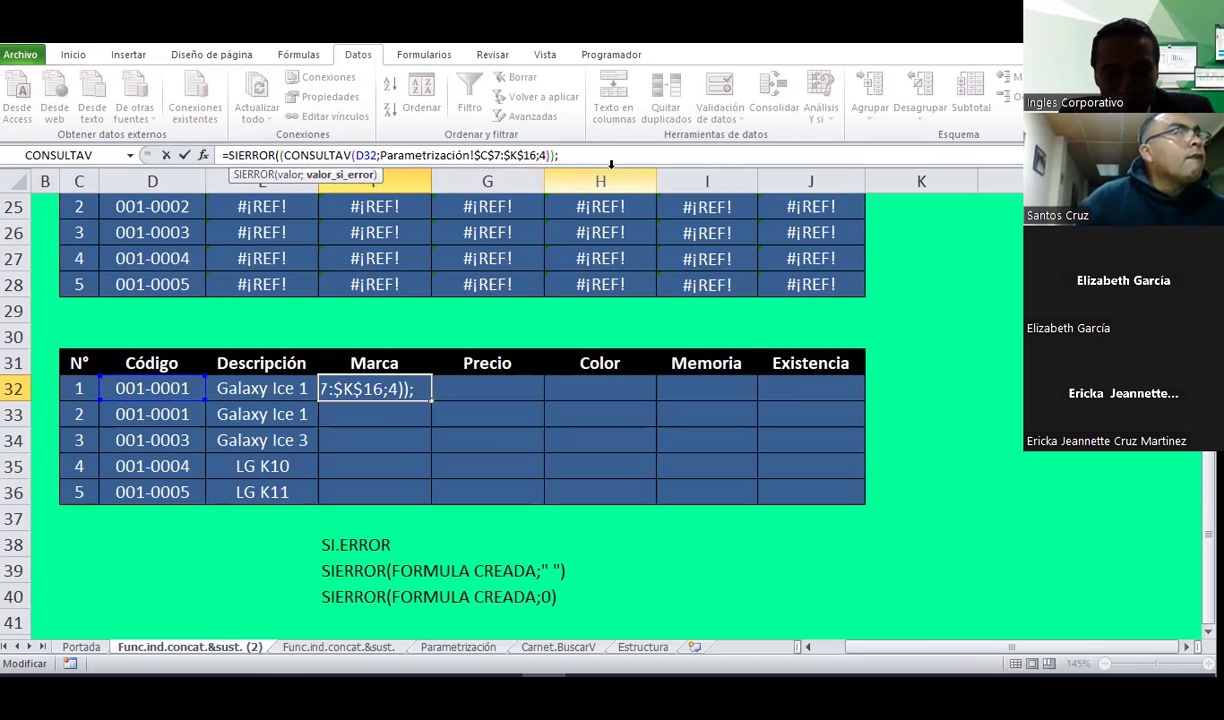
pyautogui.write('"')
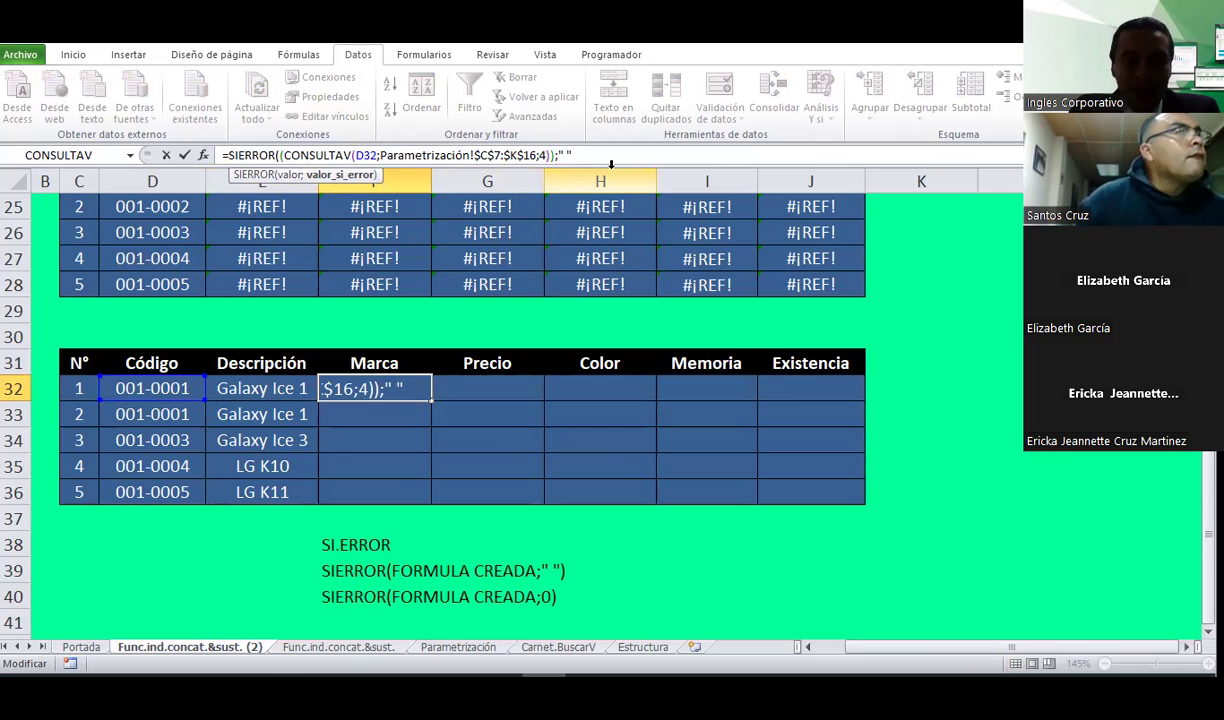
pyautogui.write(')')
# Step: Highlight the SIERROR name, CONSULTAV argument and blank fallback to explain them, then commit the formula
pyautogui.click(247, 155)
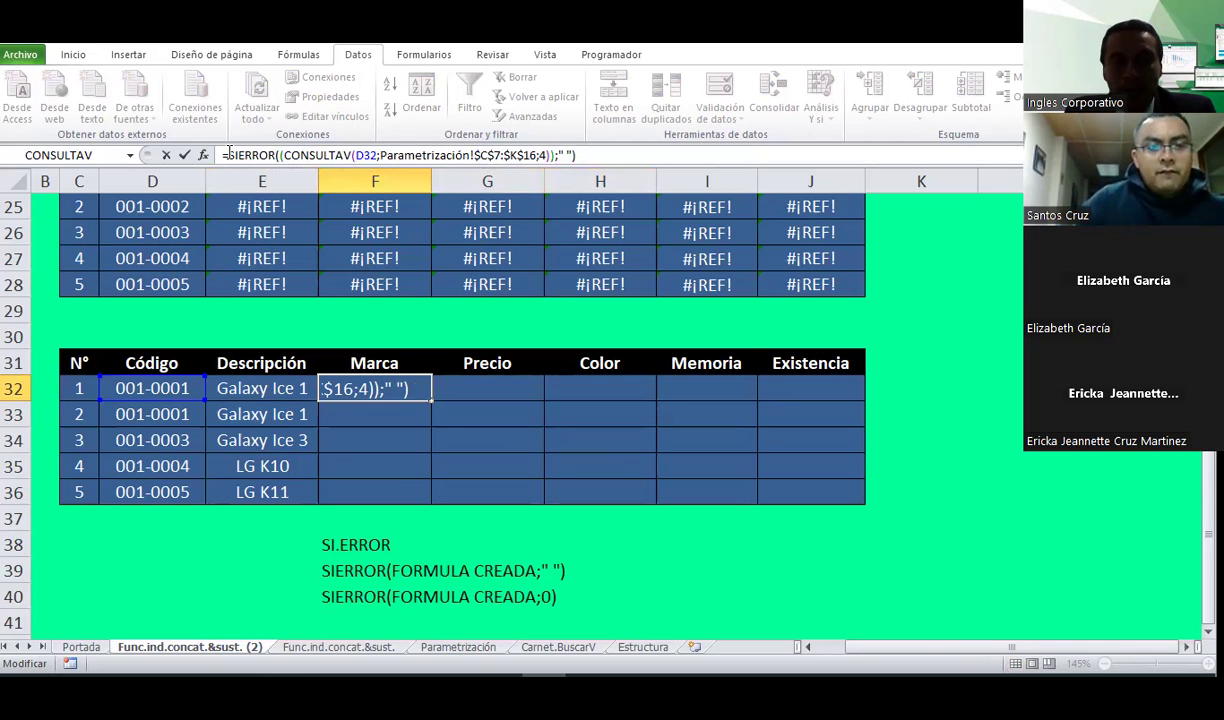
pyautogui.moveTo(228, 155); pyautogui.dragTo(269, 156)
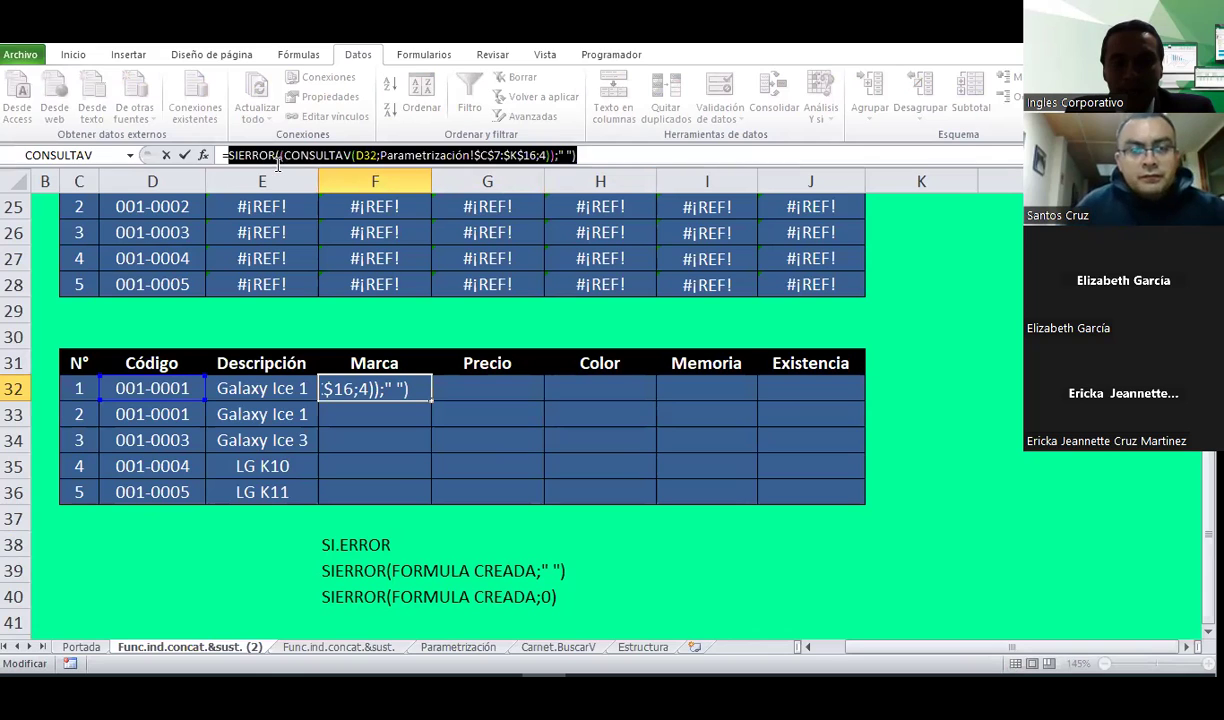
pyautogui.click(284, 155)
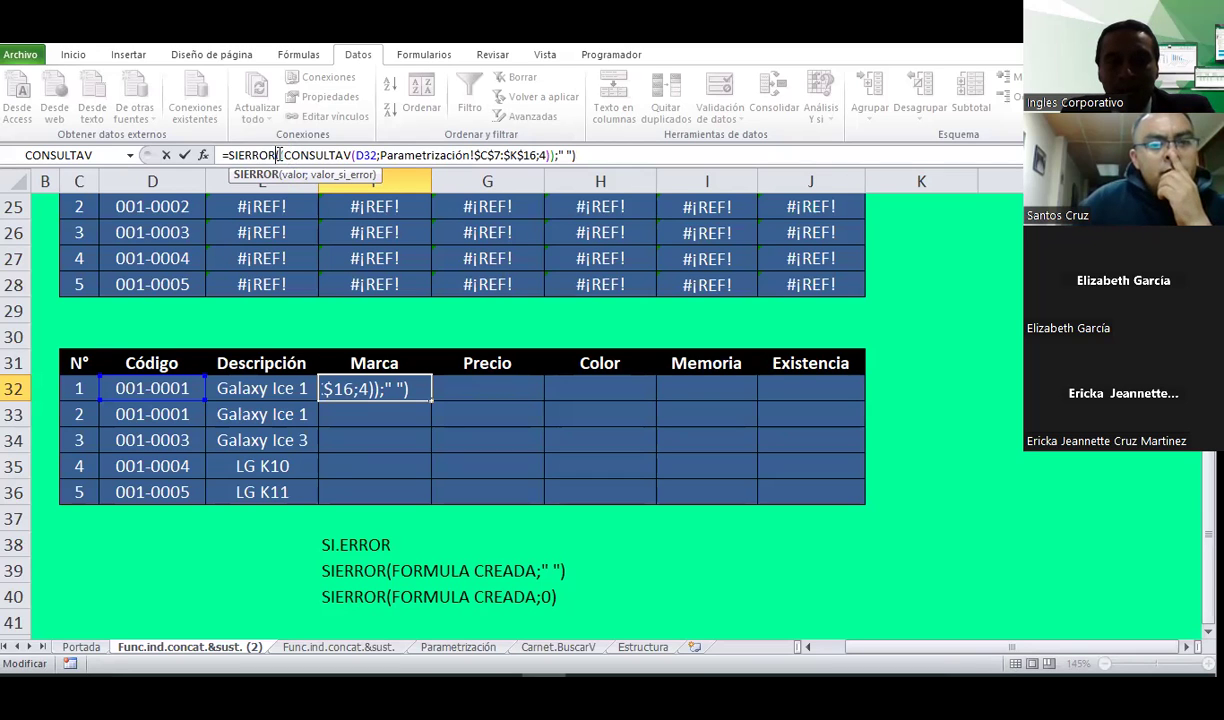
pyautogui.write('(')
pyautogui.moveTo(280, 155); pyautogui.dragTo(555, 160)
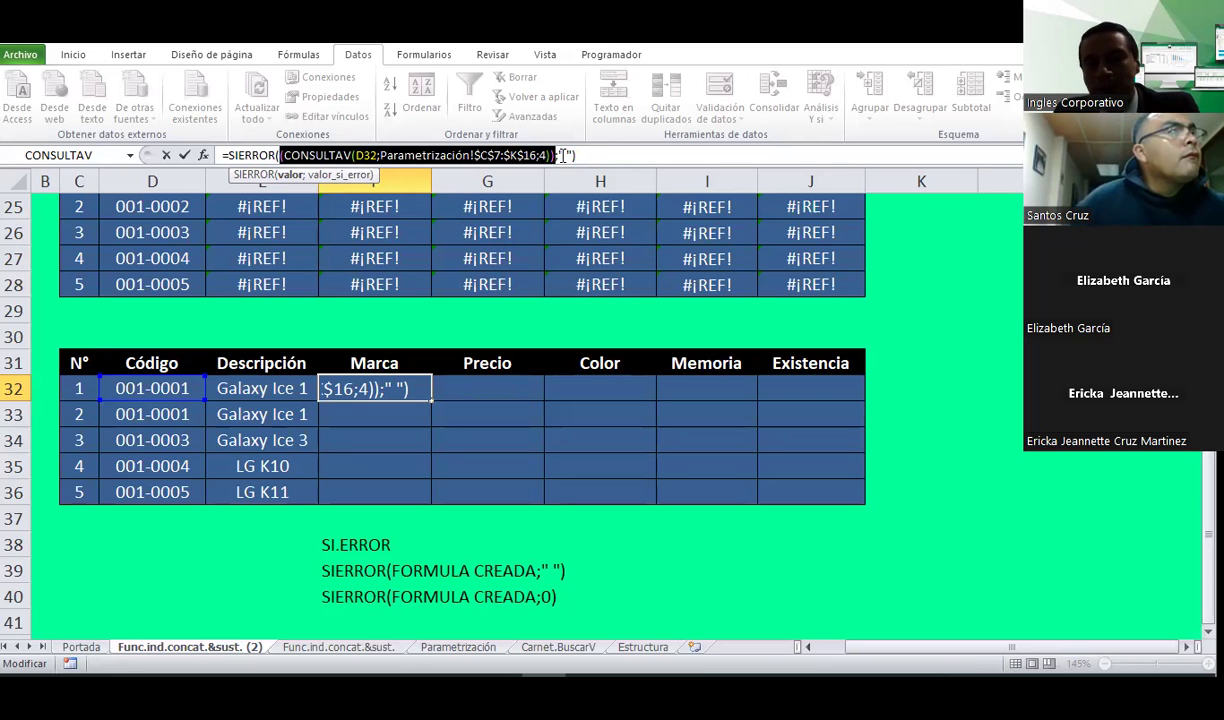
pyautogui.click(562, 155)
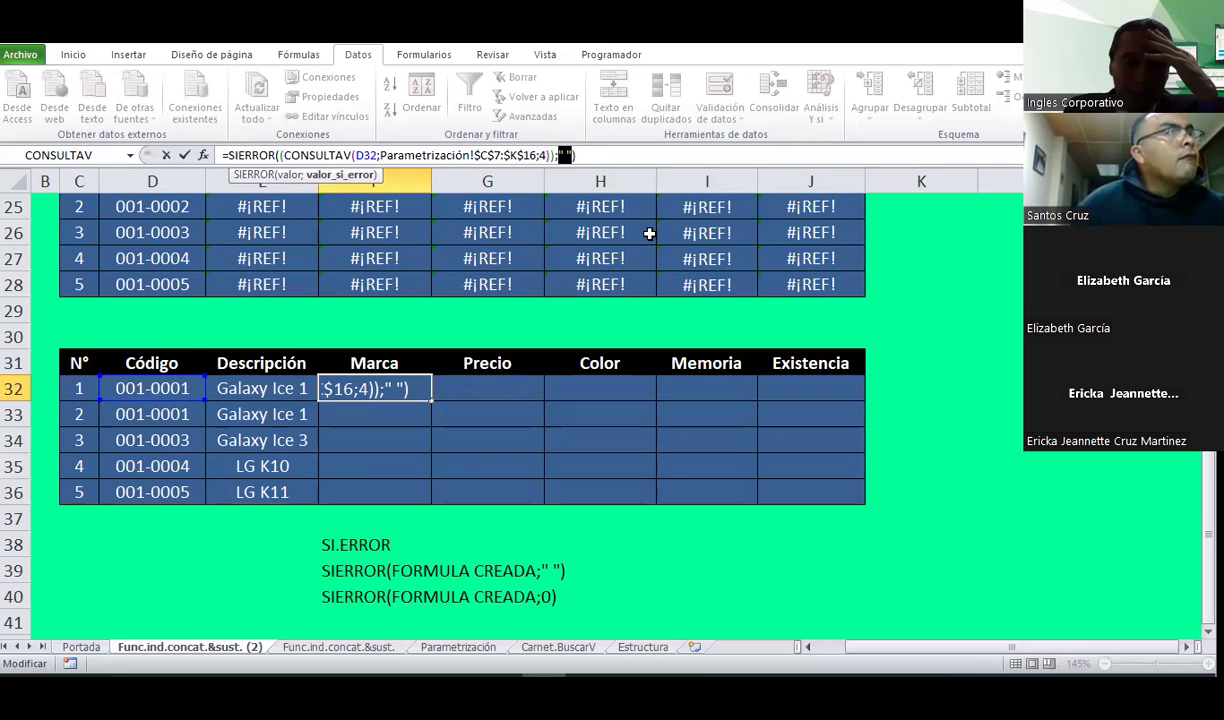
pyautogui.click(605, 160)
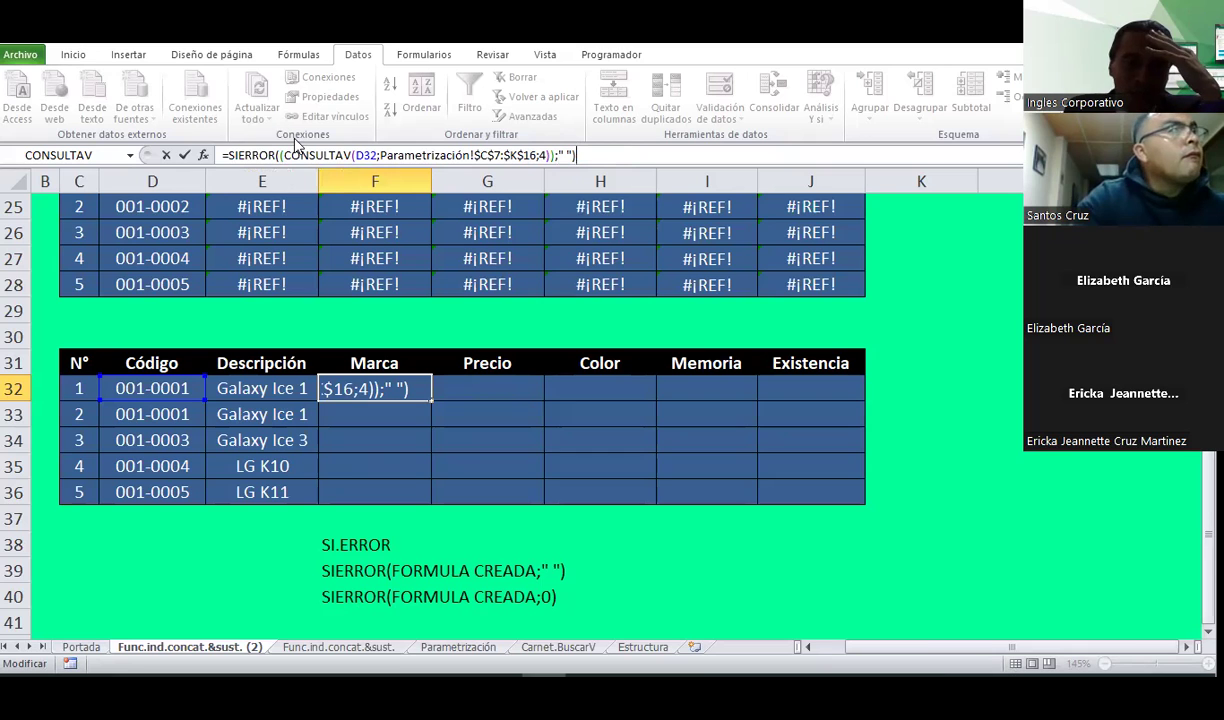
pyautogui.press('Return')
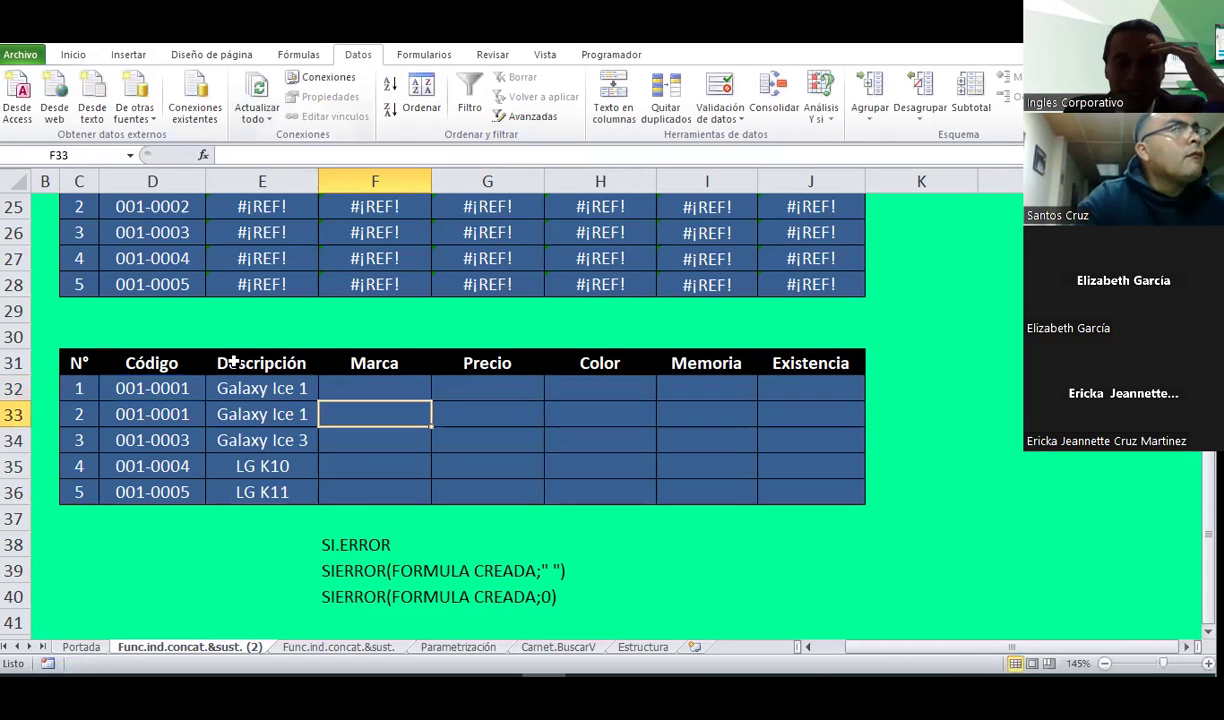
# Step: Fill F32's formula down into F33 and change F33's fallback text to "Error"
pyautogui.click(369, 390)
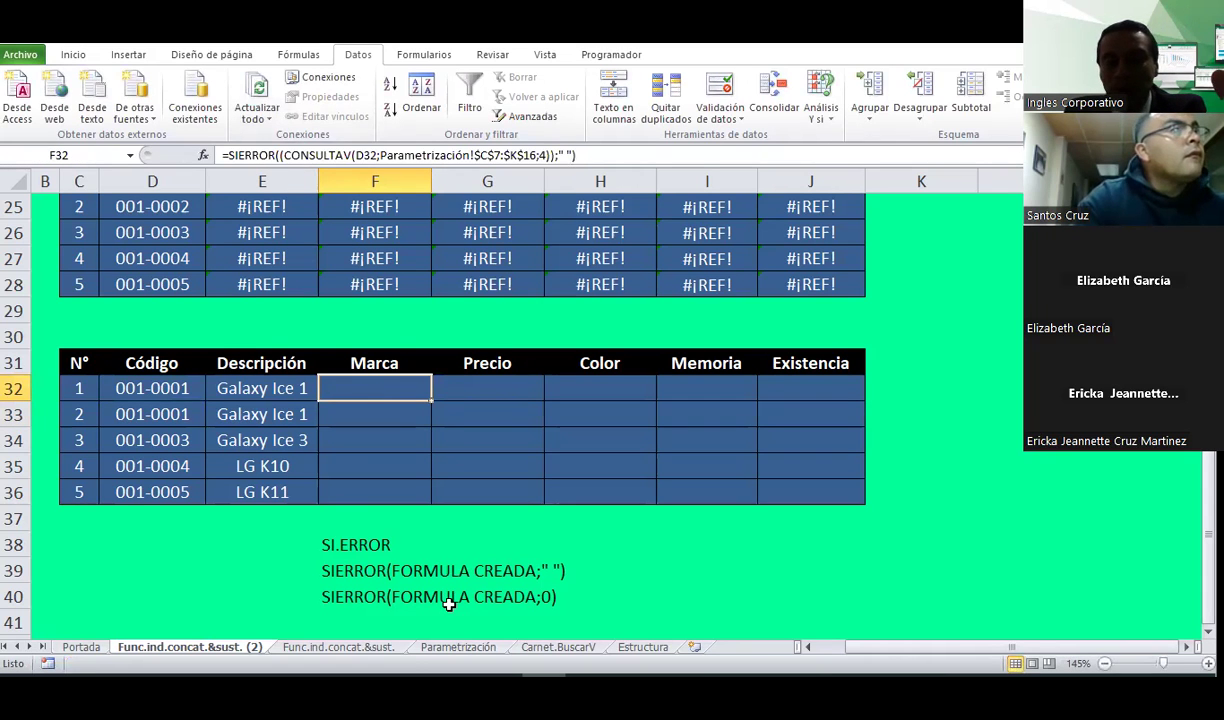
pyautogui.moveTo(500, 690)
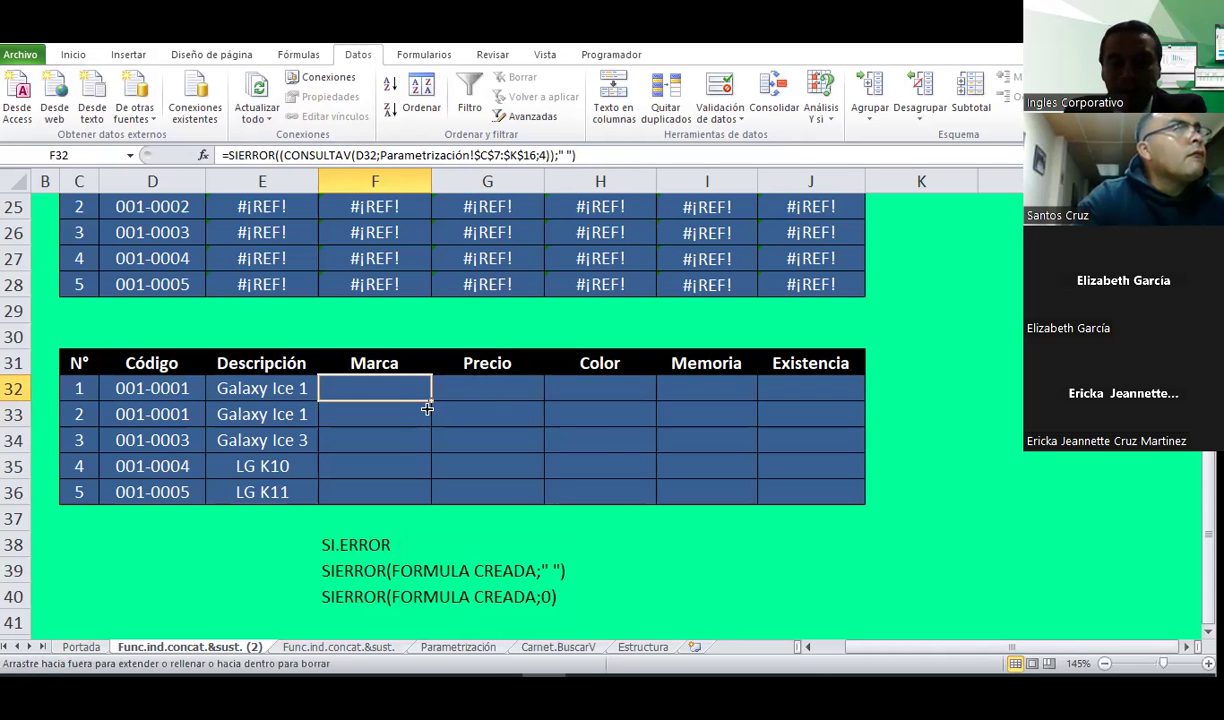
pyautogui.moveTo(425, 421); pyautogui.dragTo(395, 412)
pyautogui.press('Down')
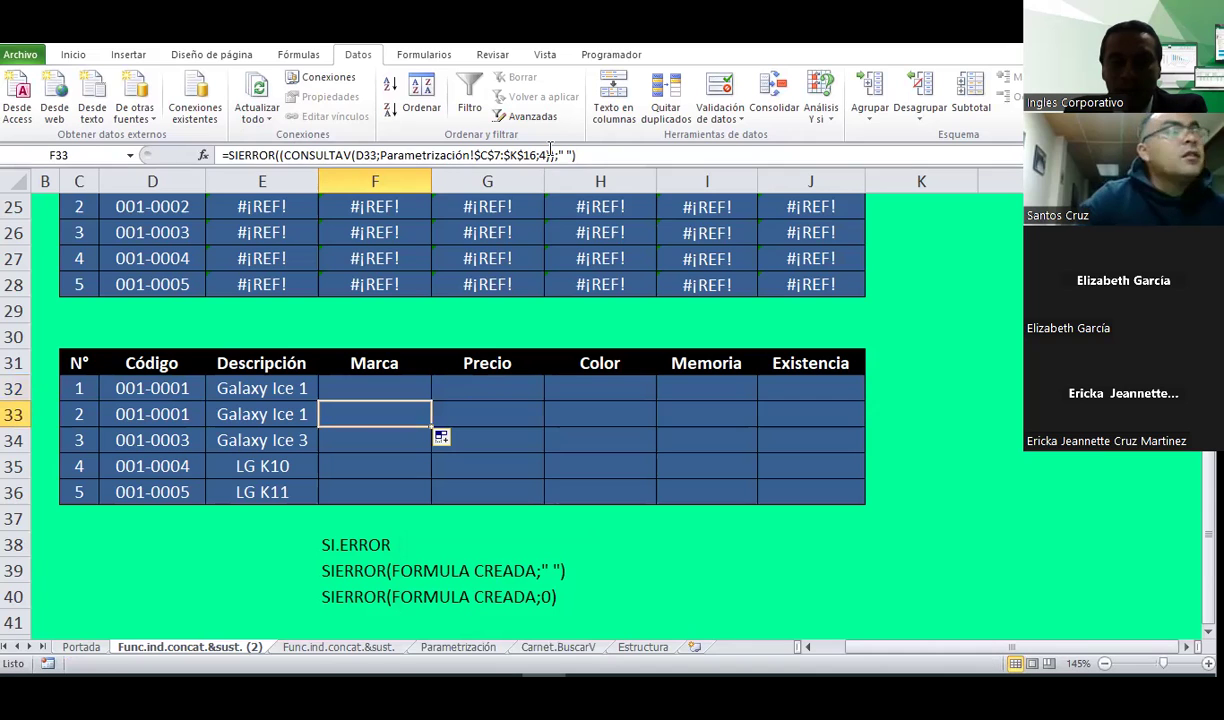
pyautogui.click(563, 154)
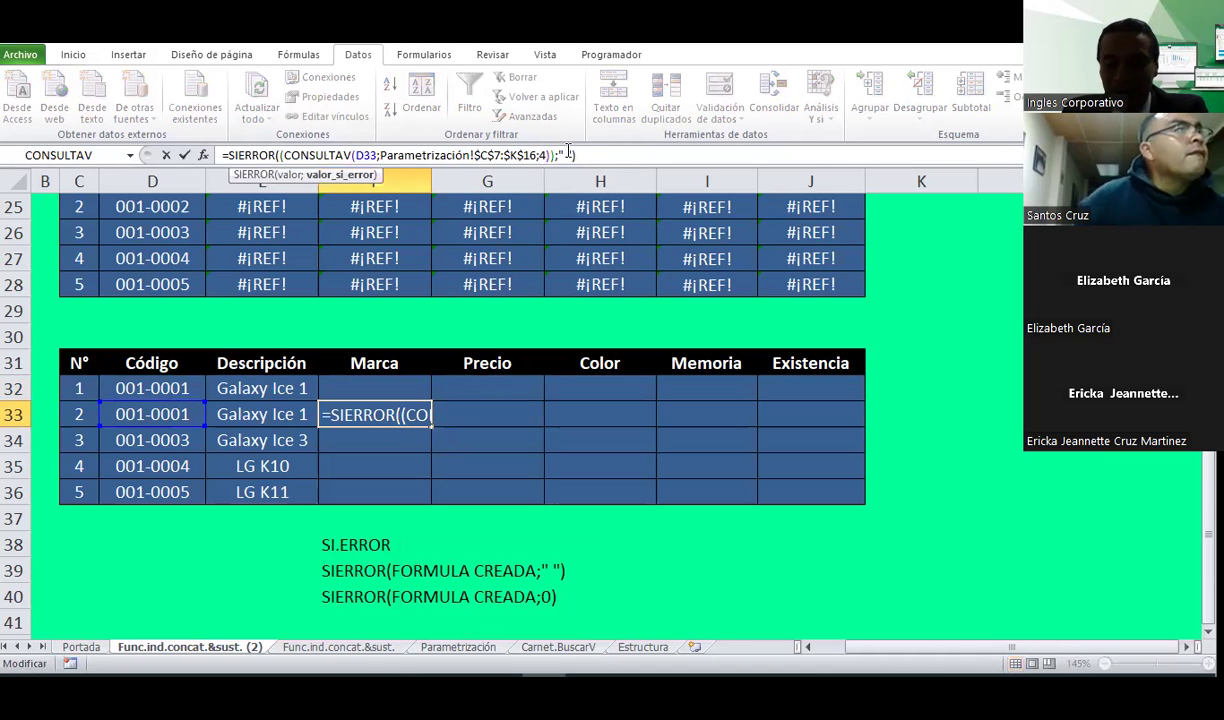
pyautogui.write(')')
pyautogui.write('Error')
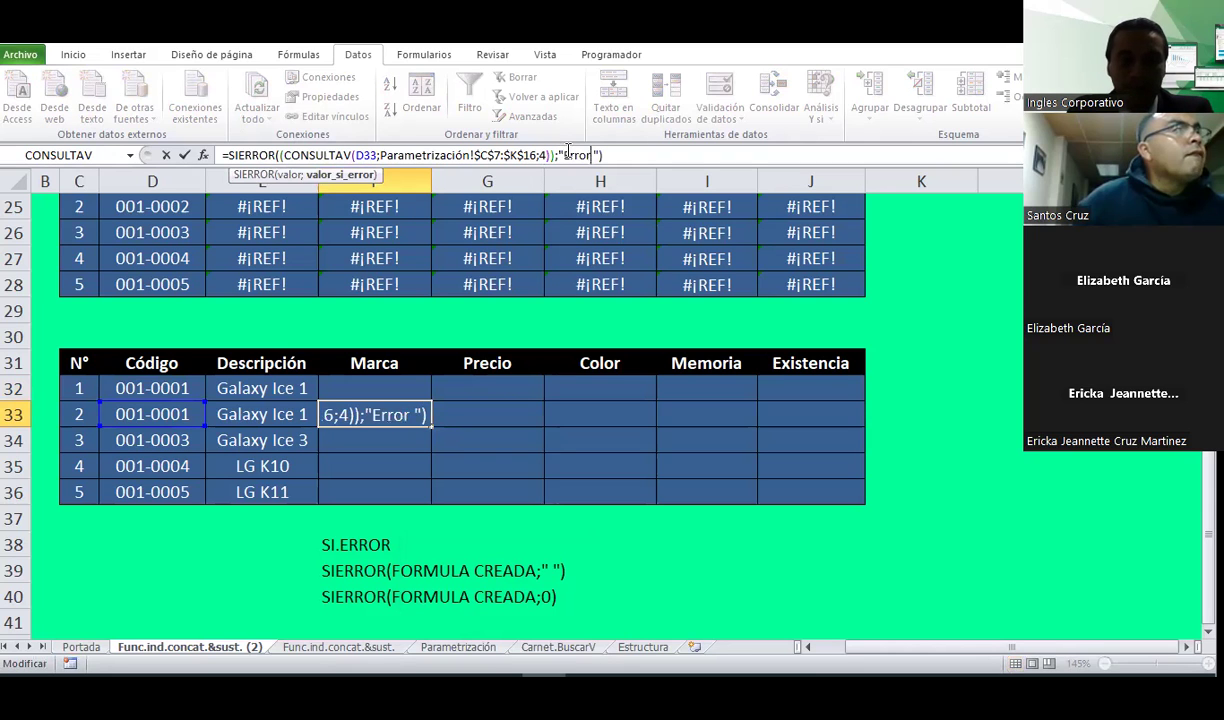
pyautogui.press('Return')
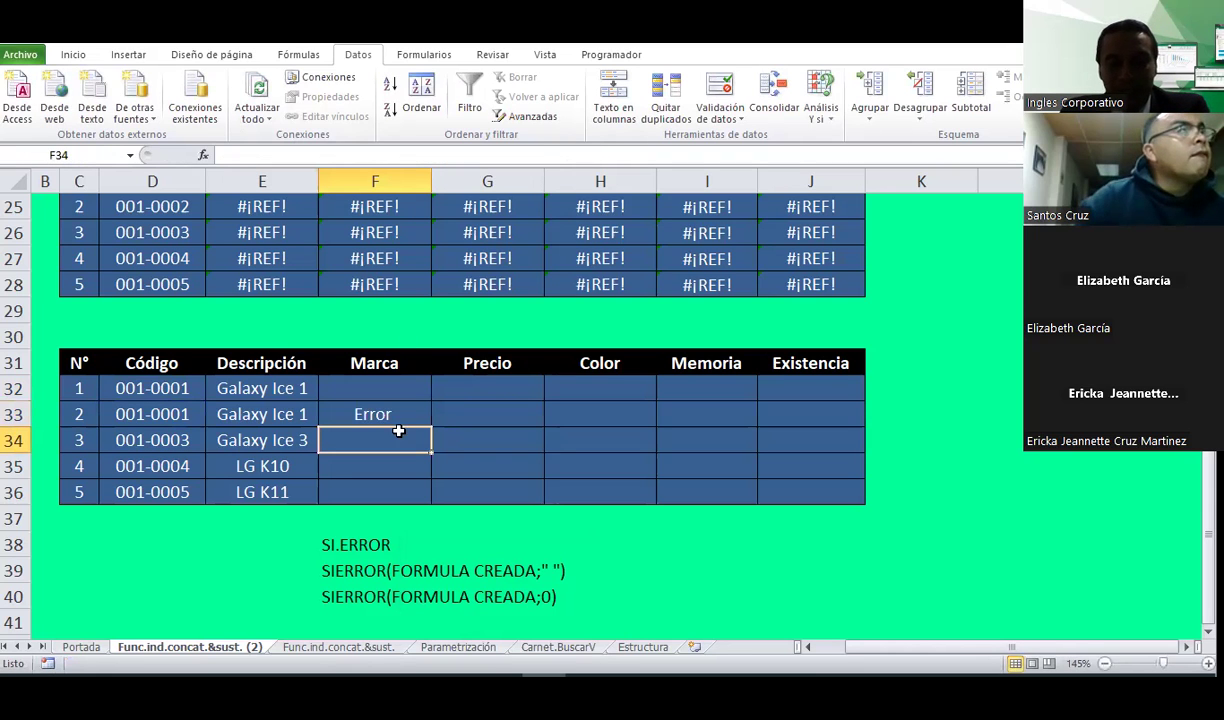
pyautogui.click(393, 419)
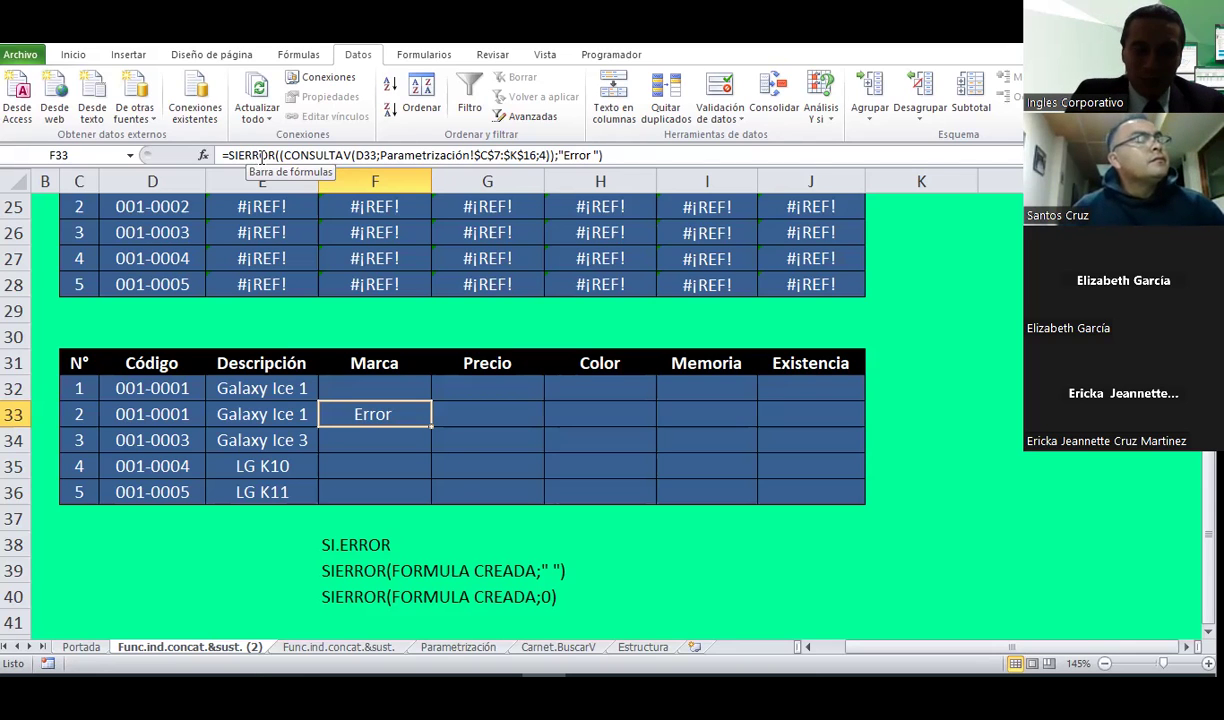
pyautogui.click(398, 388)
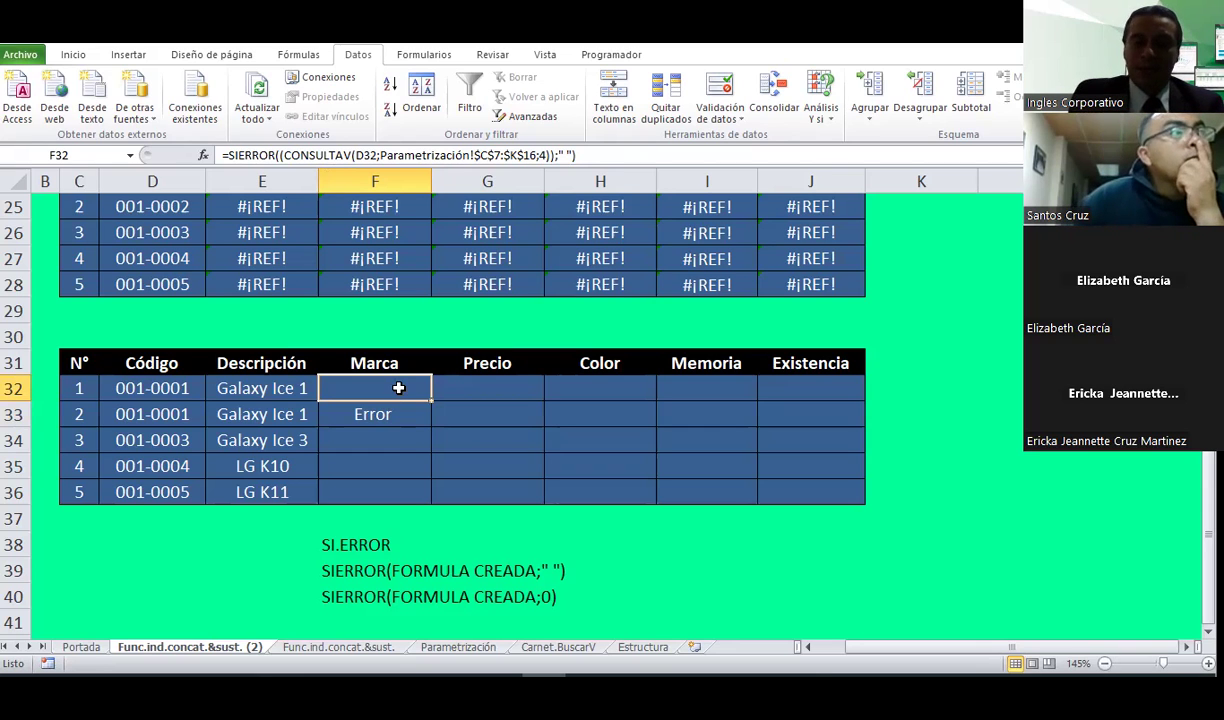
pyautogui.click(399, 414)
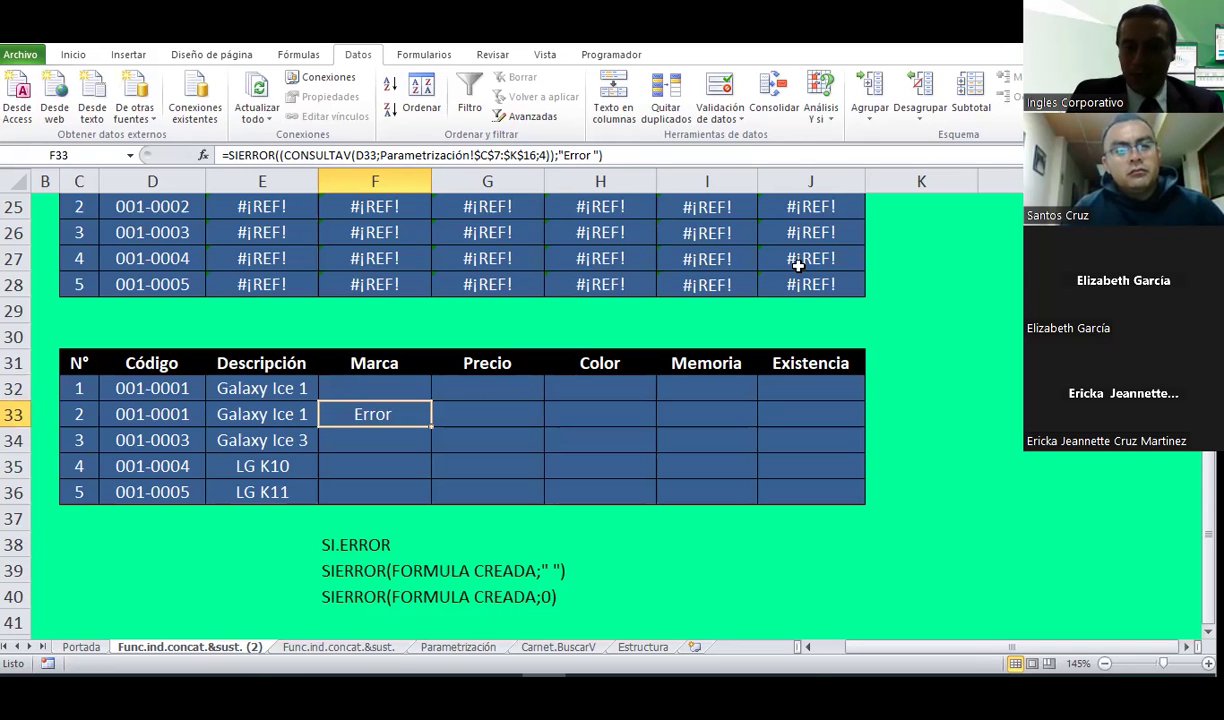
pyautogui.press('Right')
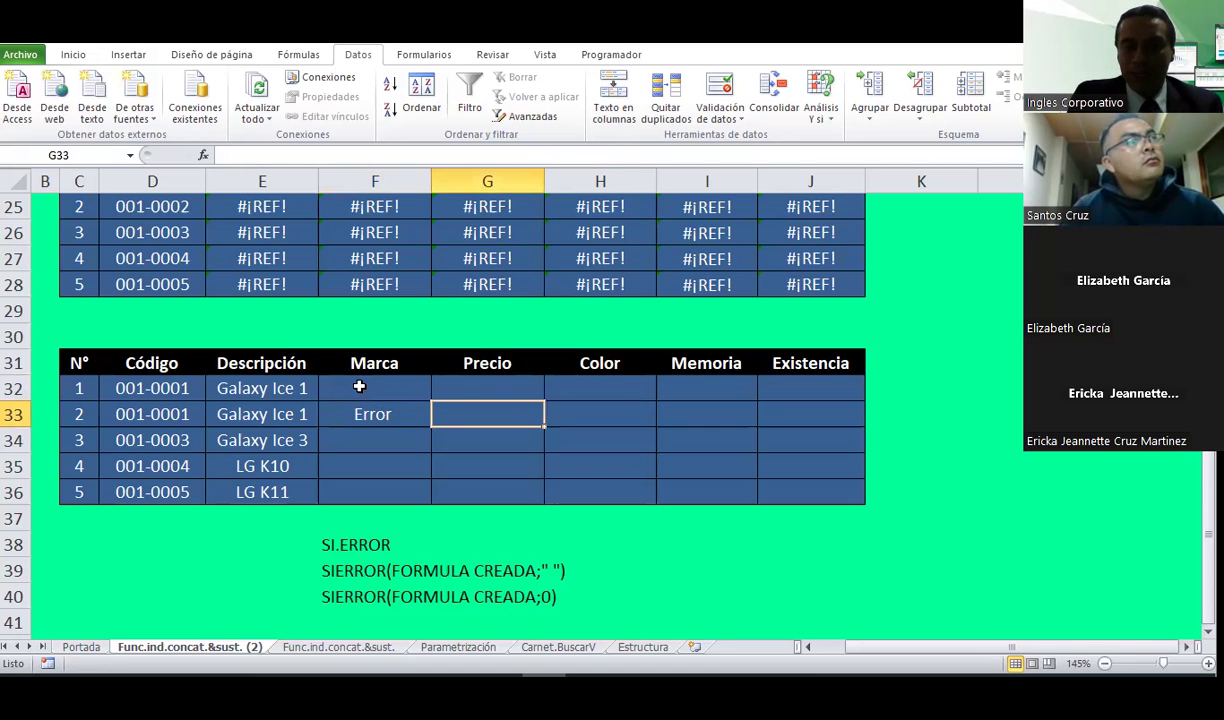
pyautogui.click(346, 385)
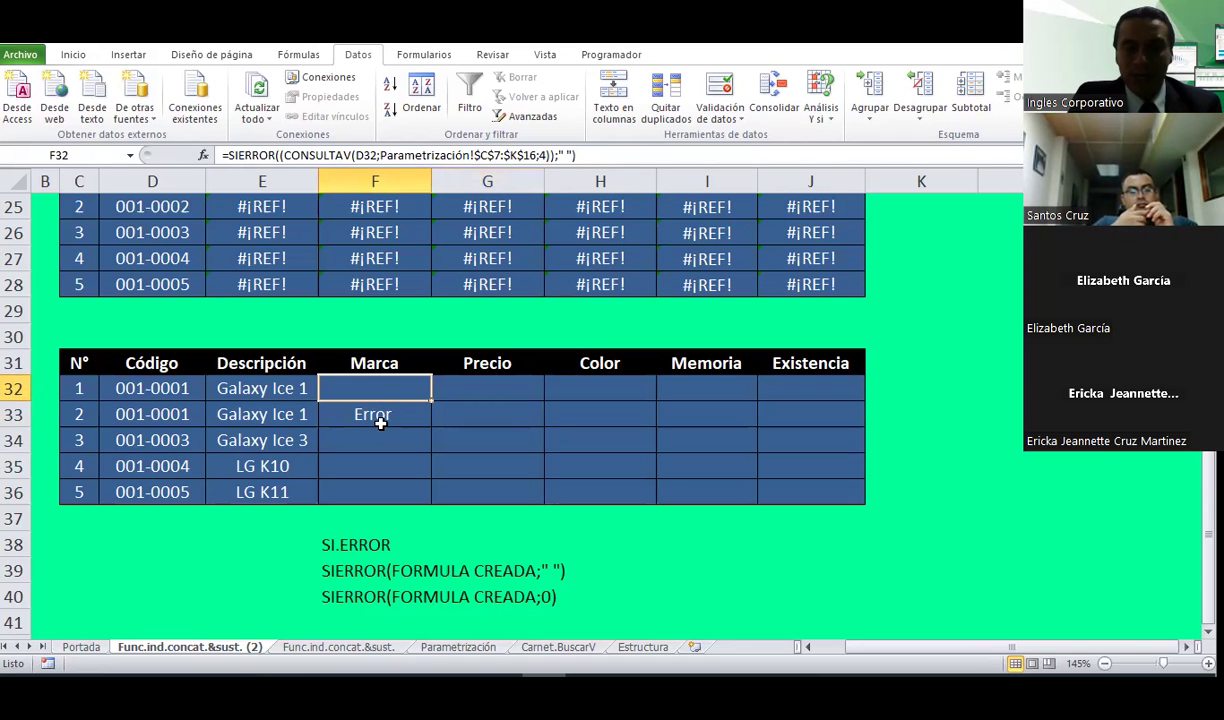
pyautogui.click(186, 391)
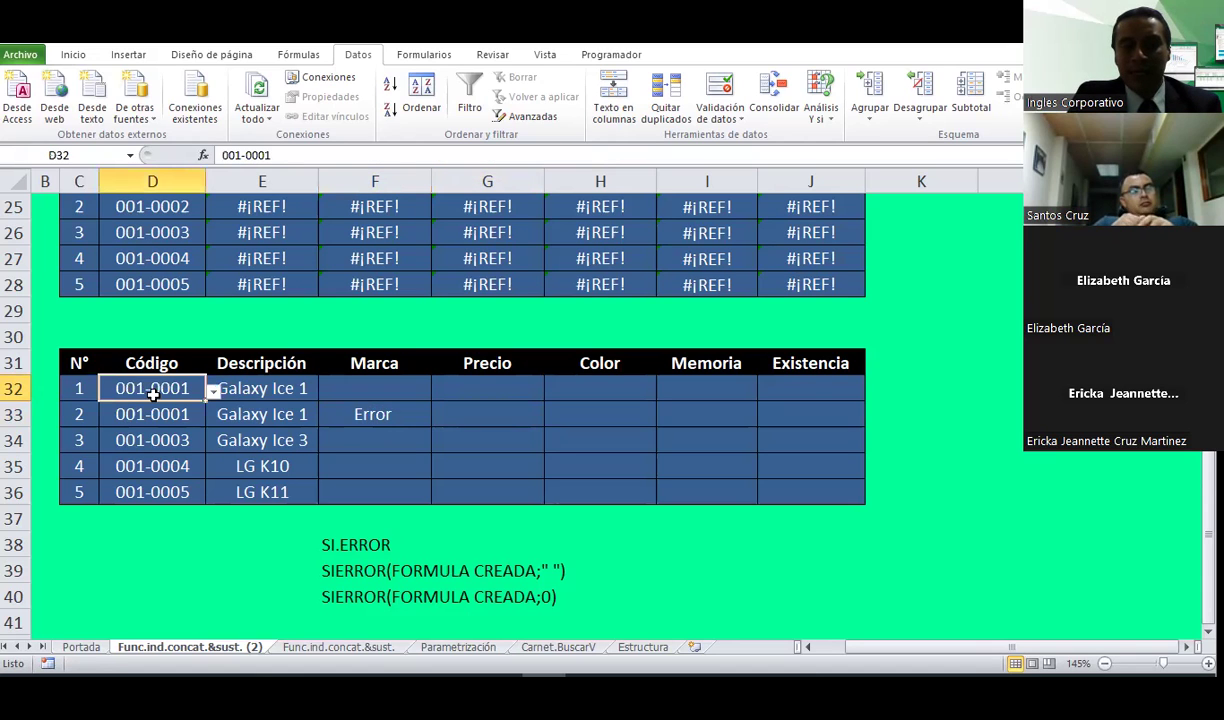
pyautogui.click(455, 647)
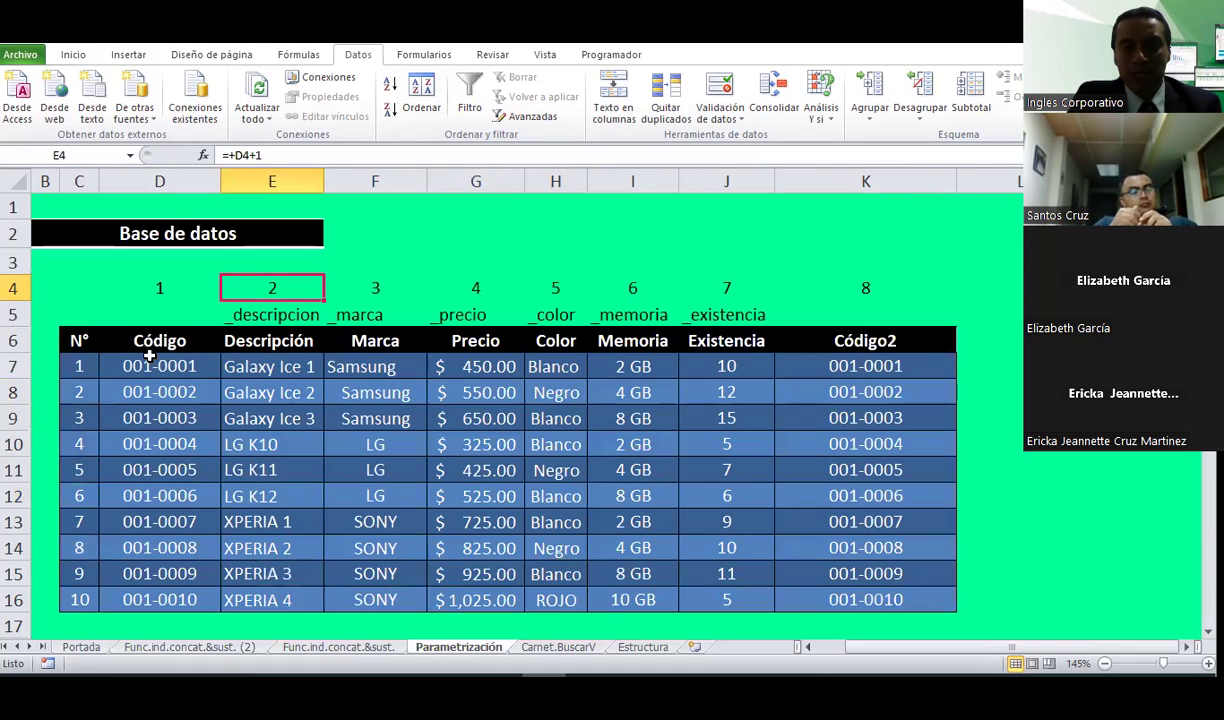
pyautogui.moveTo(150, 368); pyautogui.dragTo(878, 400)
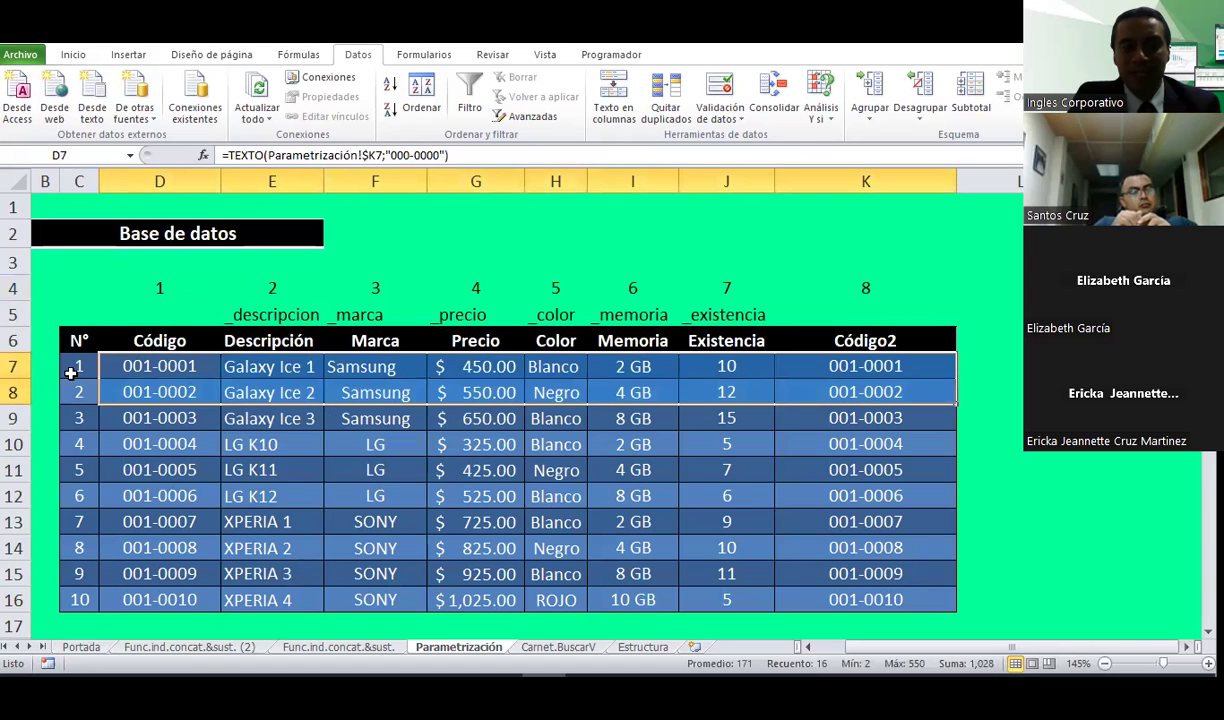
pyautogui.click(185, 645)
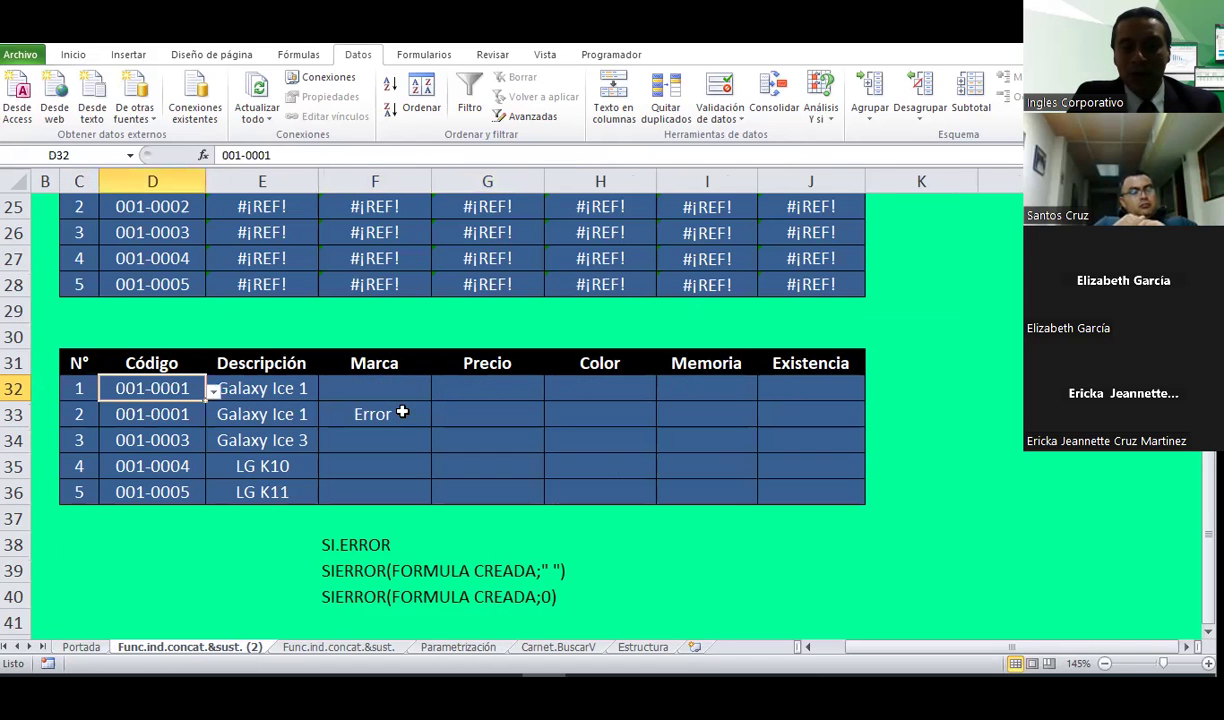
pyautogui.click(388, 387)
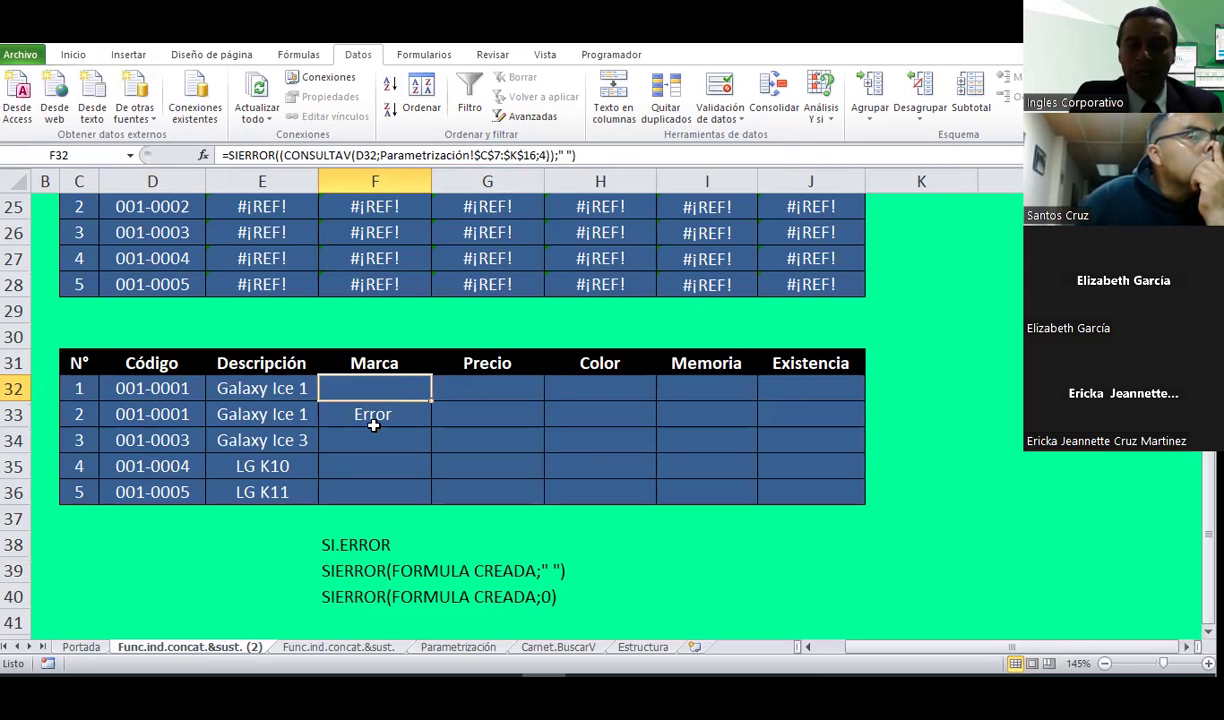
pyautogui.click(372, 425)
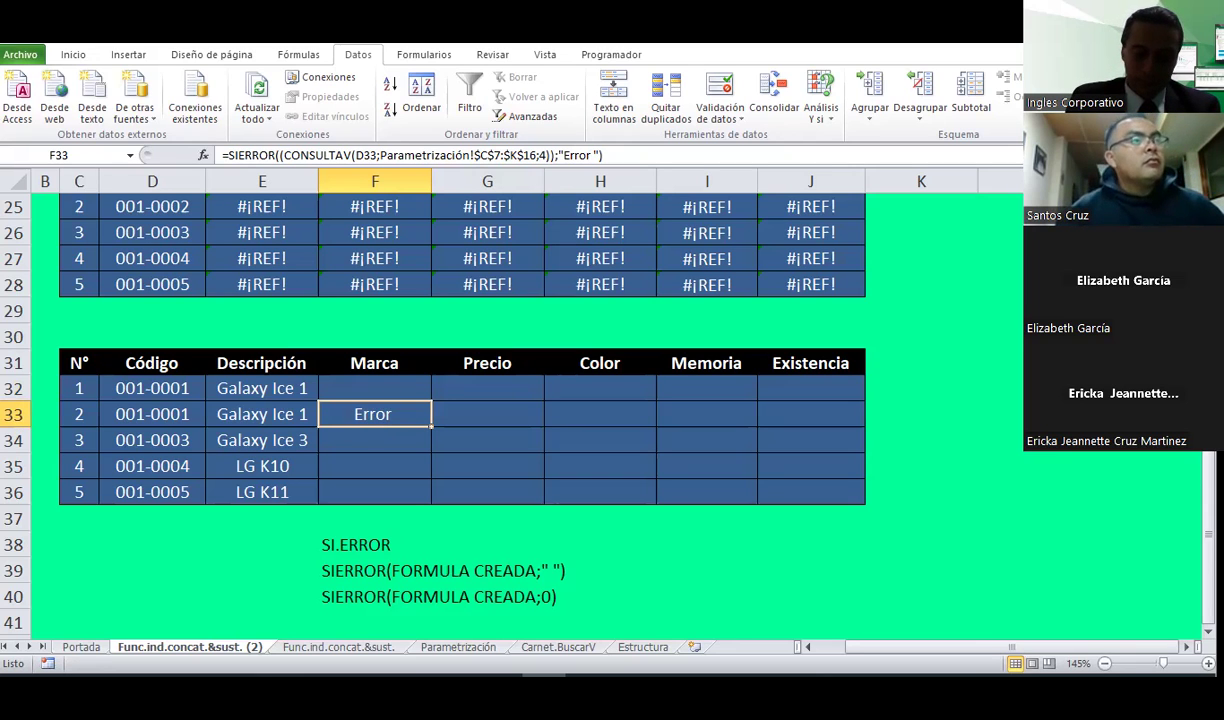
pyautogui.moveTo(455, 700)
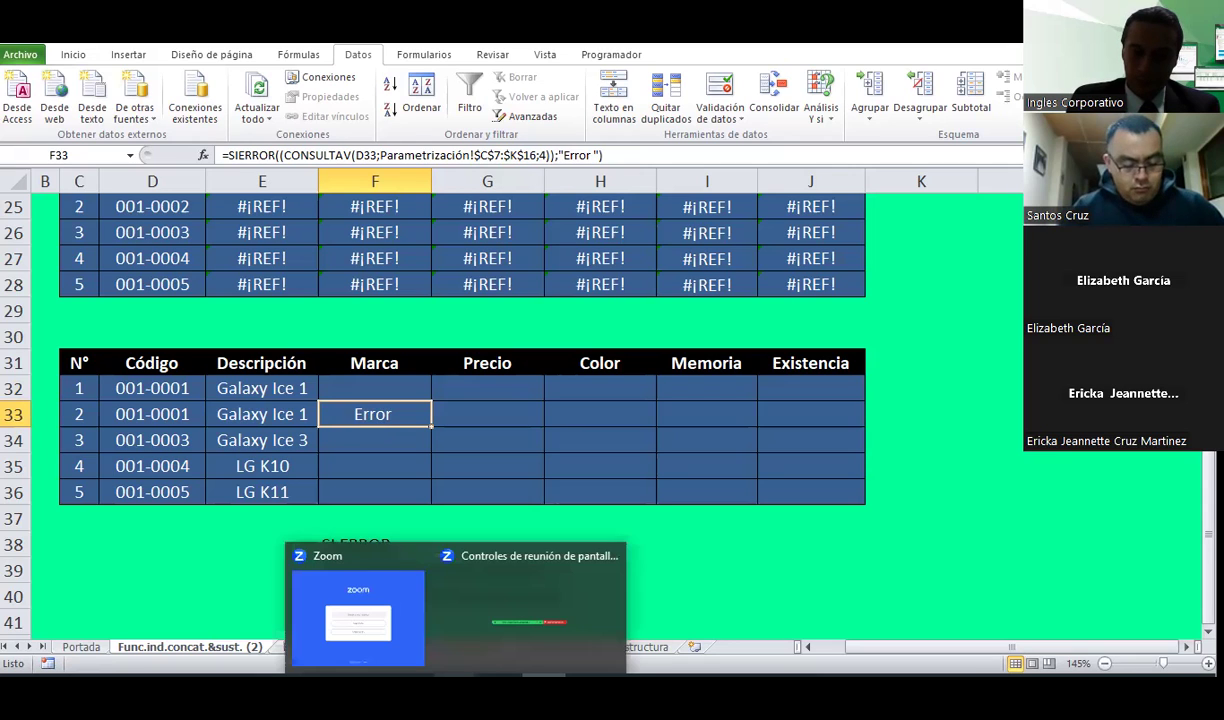
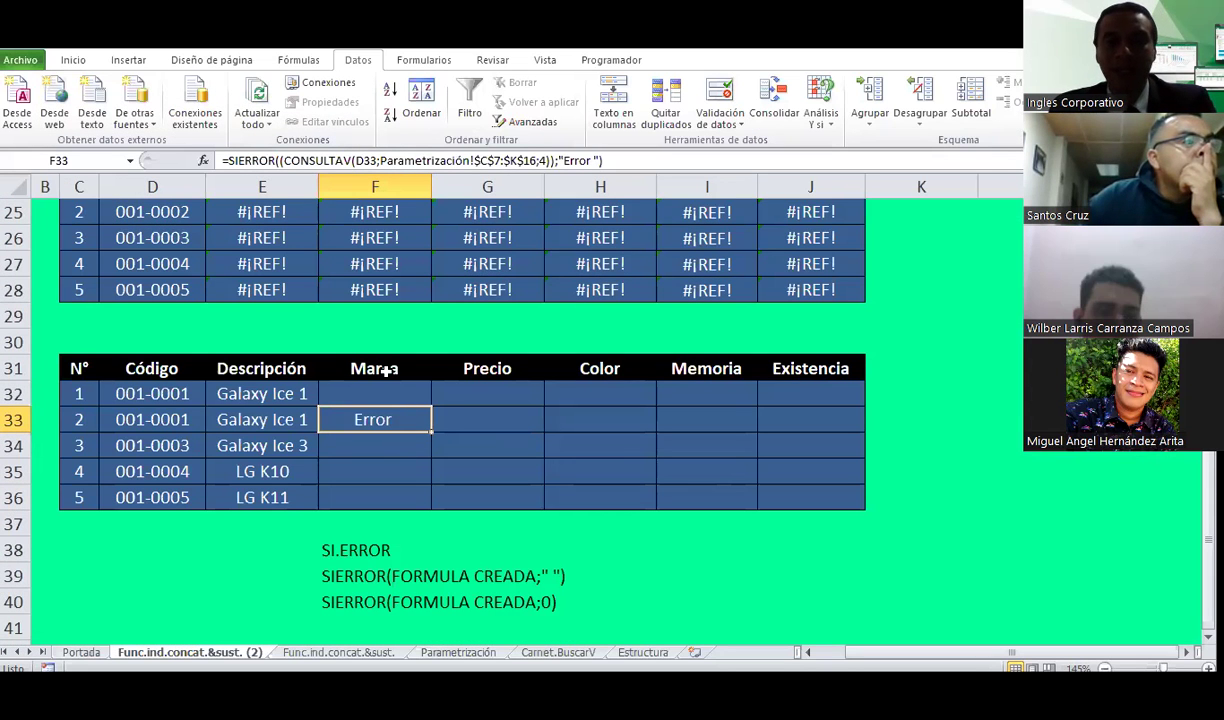
# Step: Change F32's CONSULTAV range from $C$7 to $D$7 so Marca returns Samsung
pyautogui.click(380, 386)
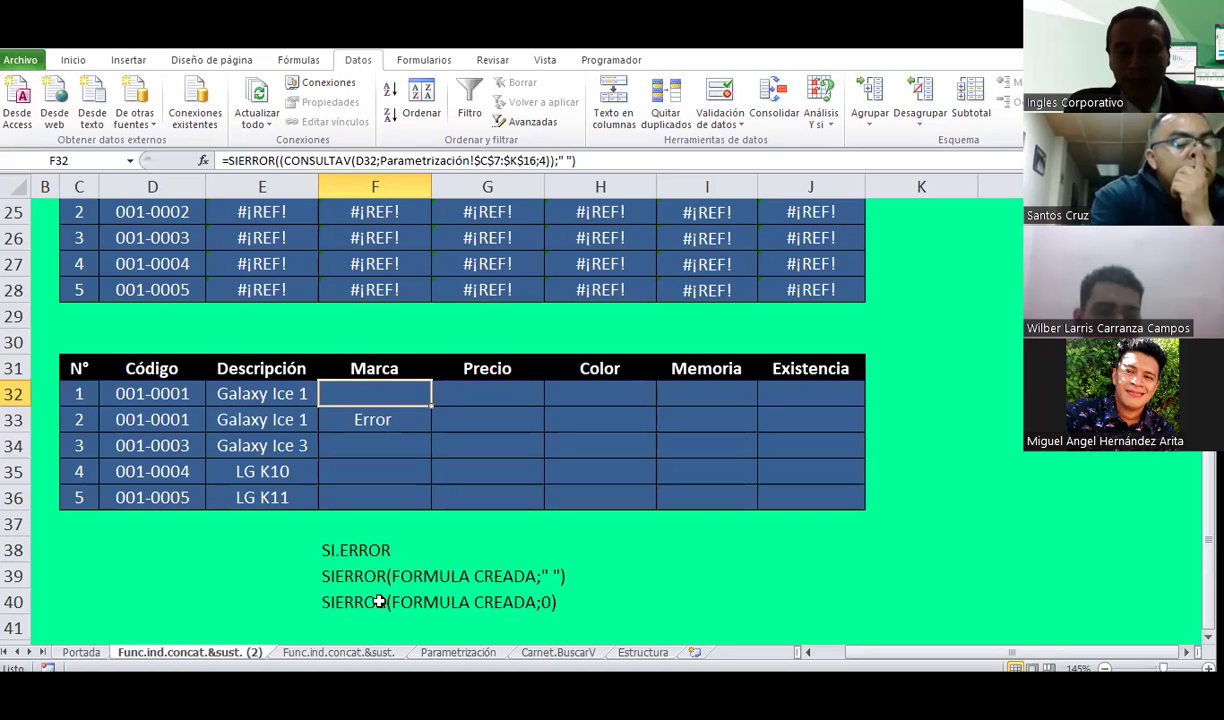
pyautogui.click(479, 160)
pyautogui.press('BackSpace')
pyautogui.write('d')
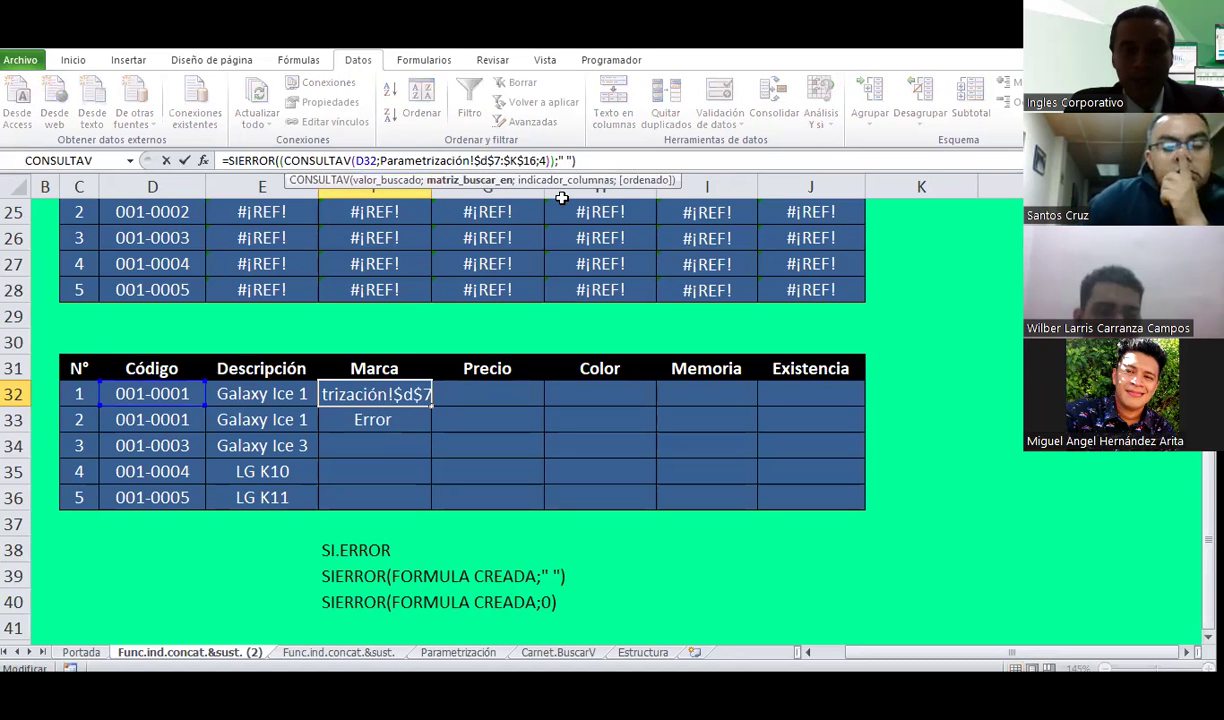
pyautogui.press('Right')
pyautogui.press('Right')
pyautogui.press('Right')
pyautogui.press('Right')
pyautogui.press('Right')
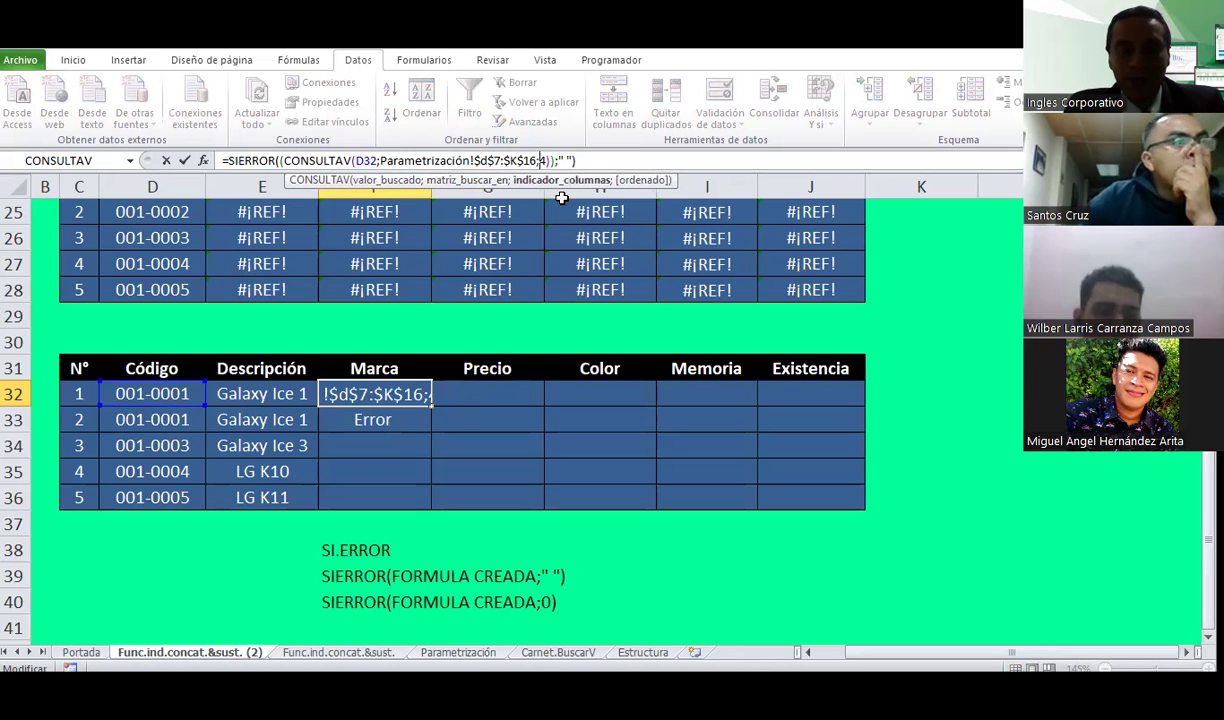
pyautogui.press('Right')
pyautogui.press('Right')
pyautogui.press('Return')
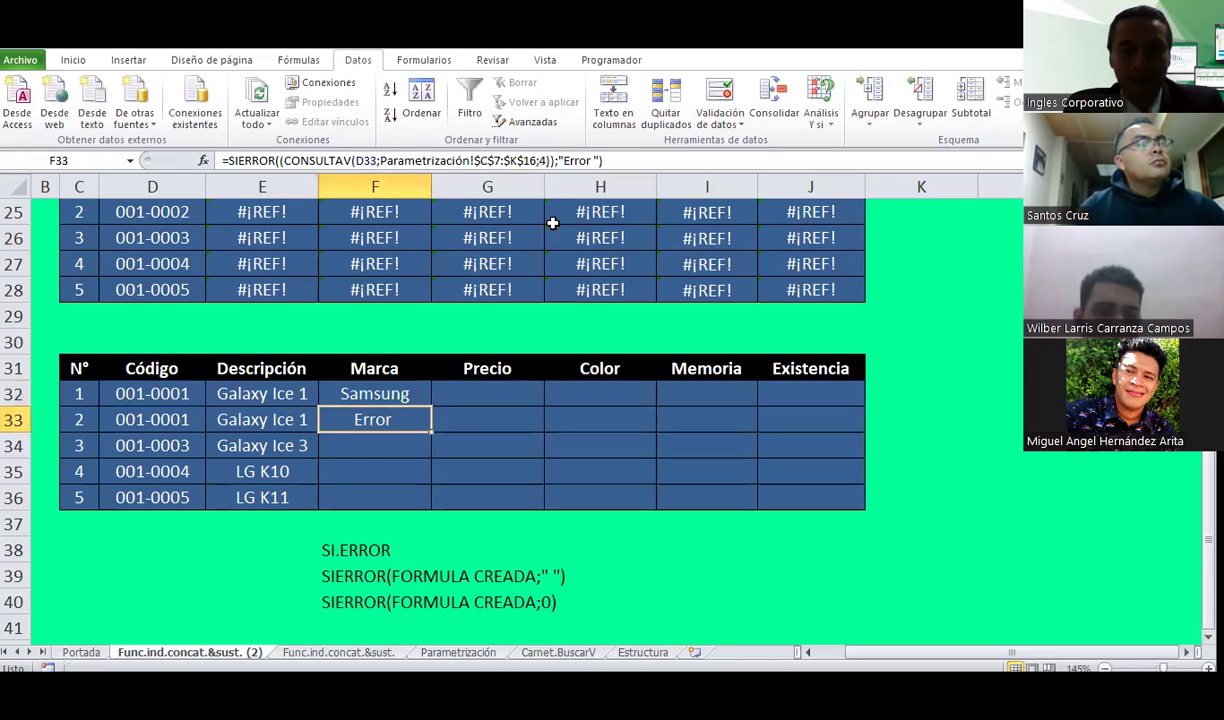
# Step: Replace the blank " " fallback in F32's SIERROR formula with Error
pyautogui.click(251, 396)
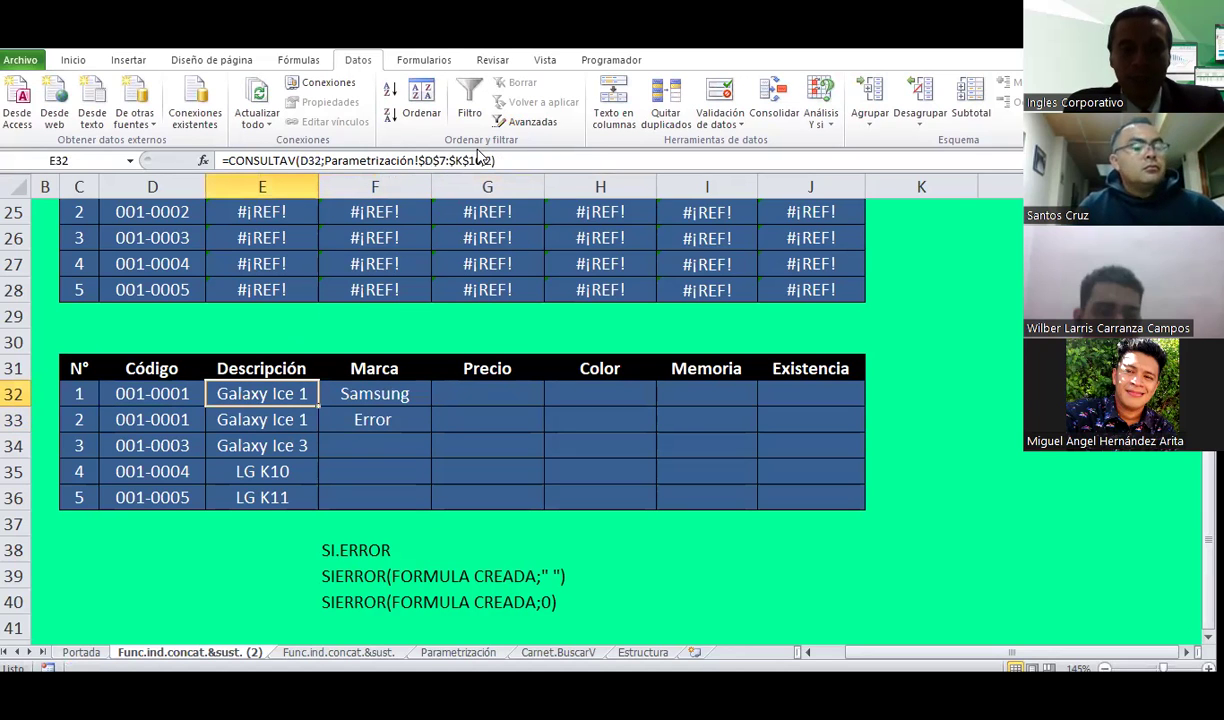
pyautogui.click(377, 393)
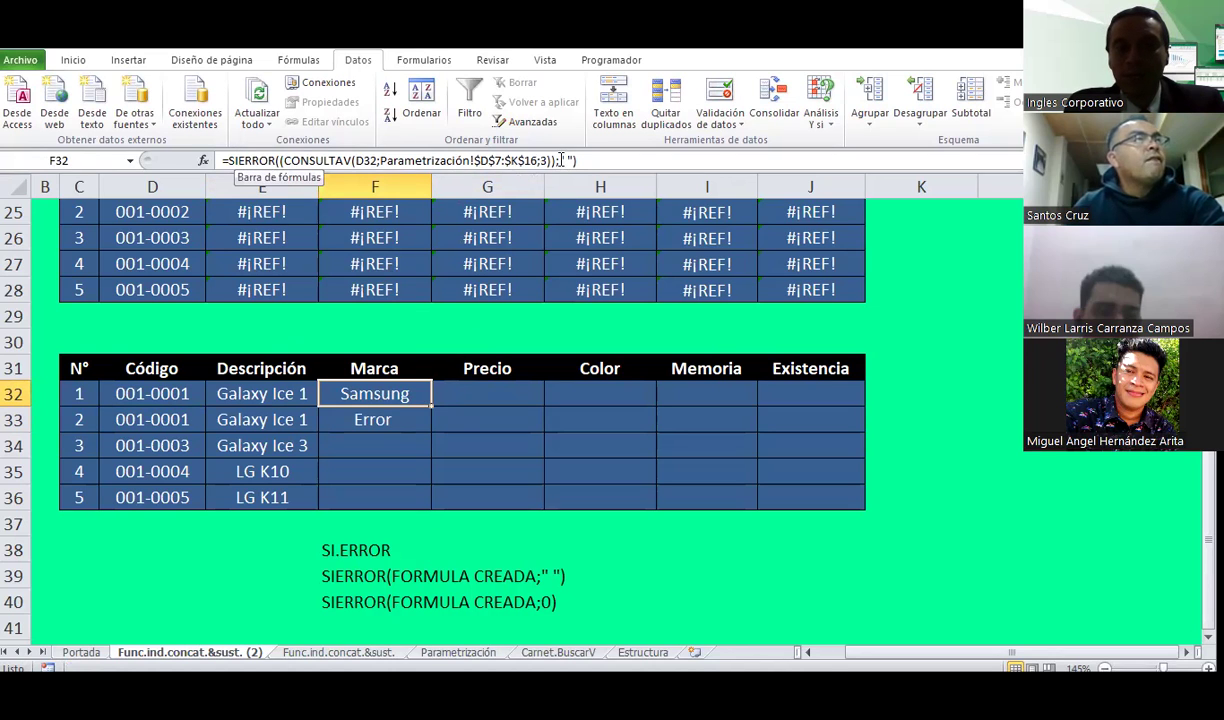
pyautogui.doubleClick(561, 160)
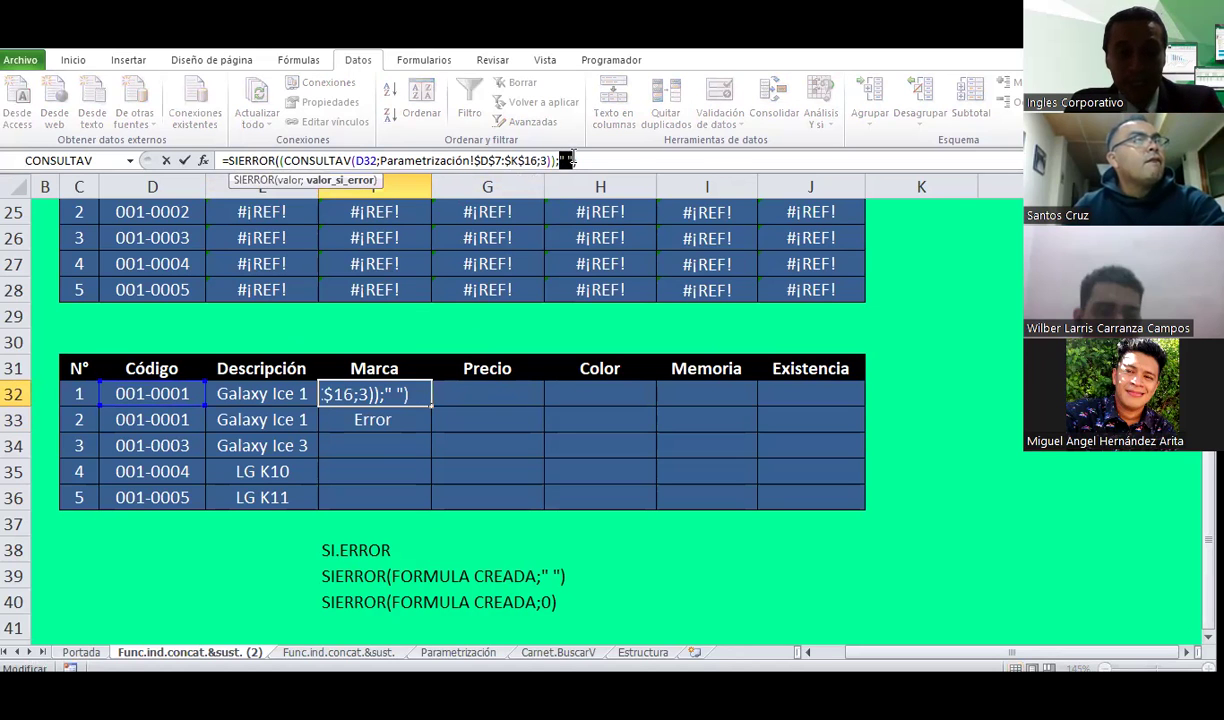
pyautogui.write('Error')
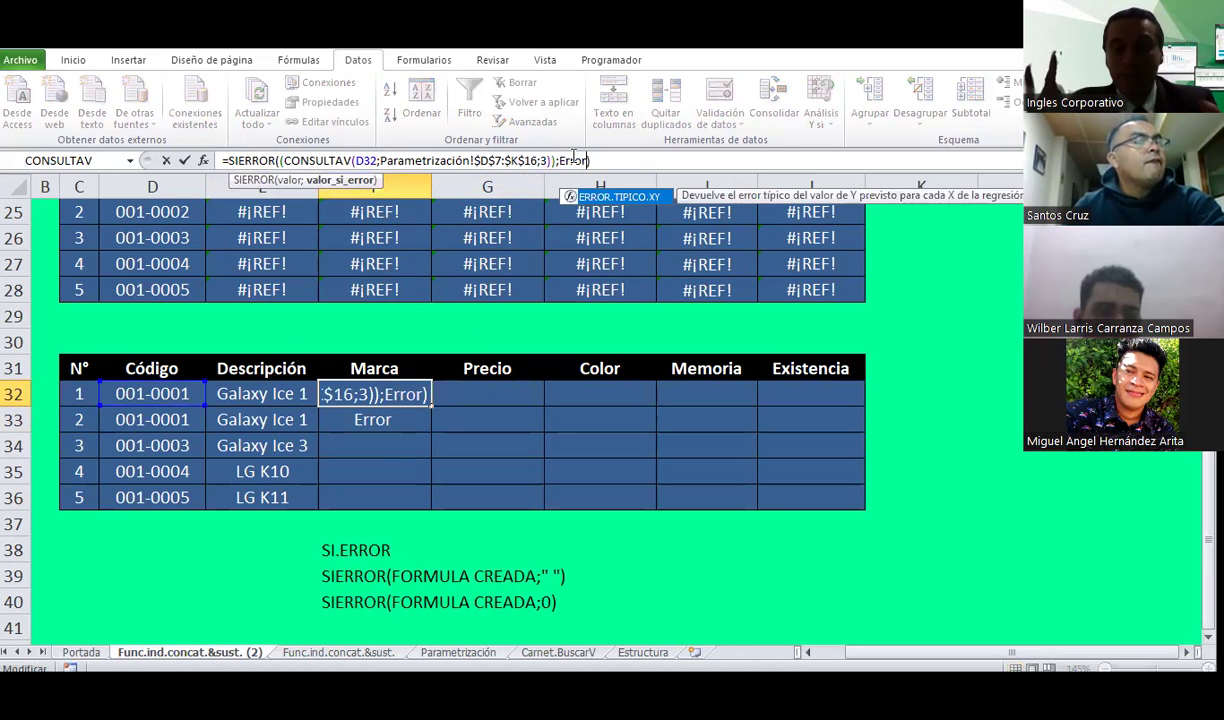
pyautogui.press('Return')
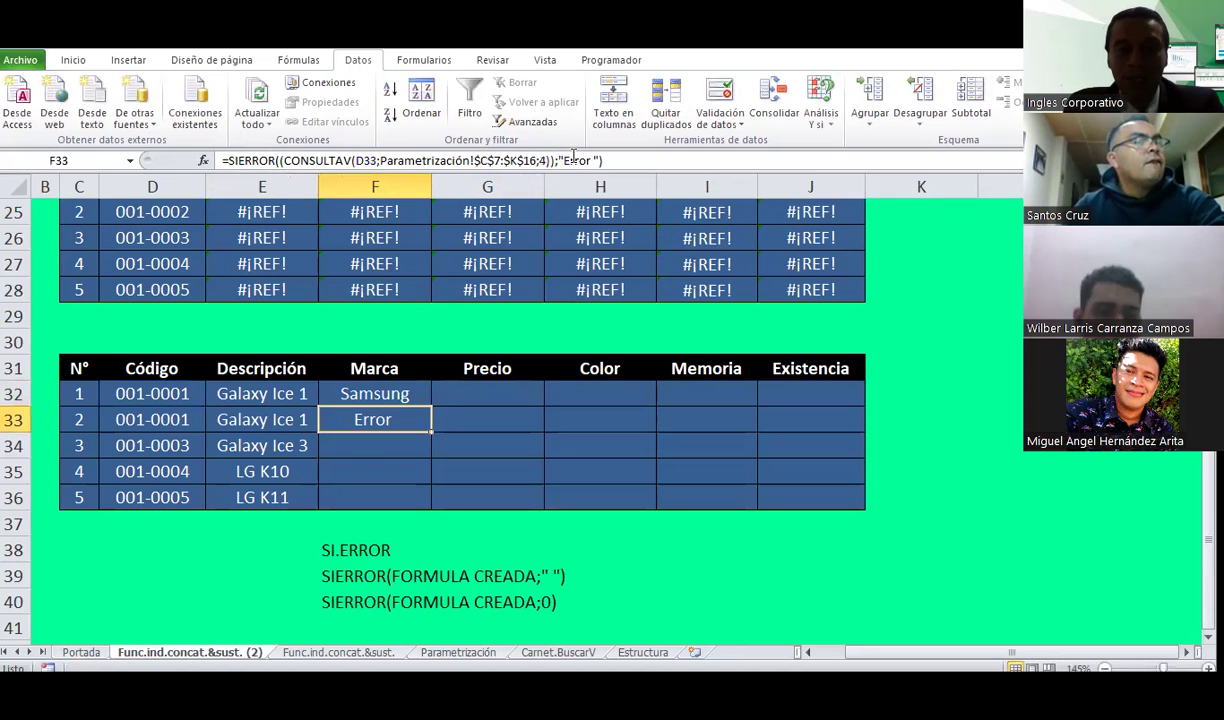
pyautogui.click(379, 391)
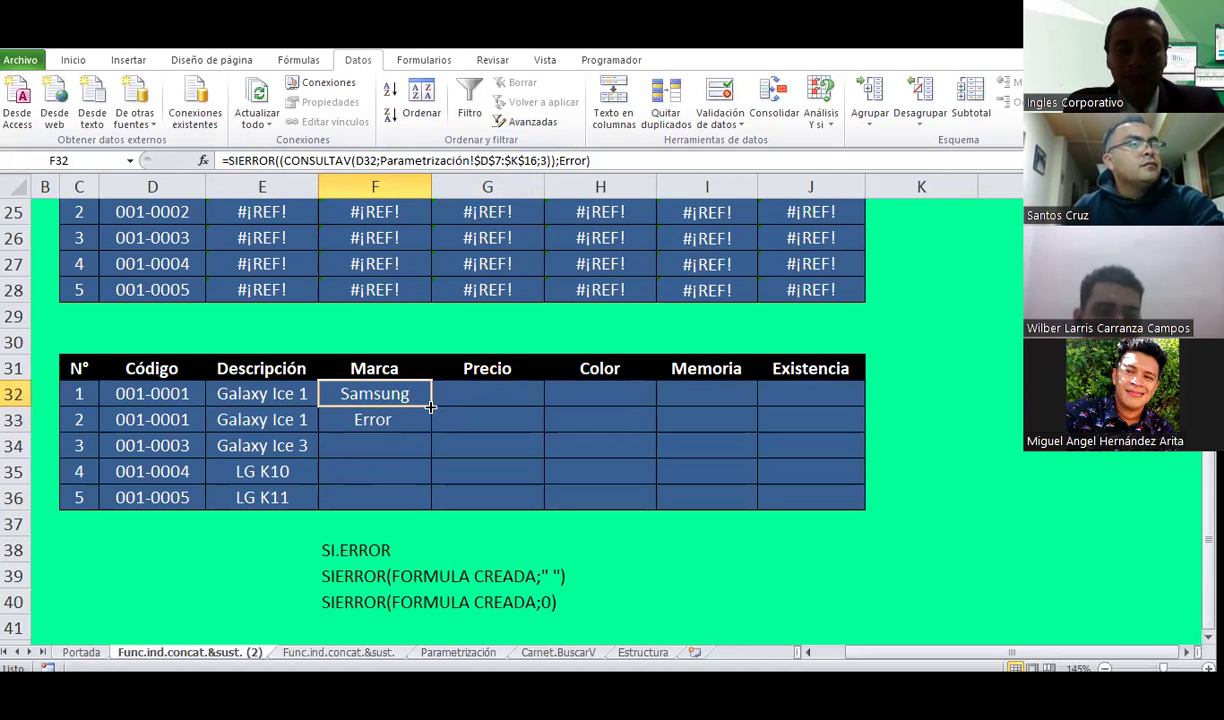
# Step: Fill F32's formula across to J32 and inspect the copy in G32
pyautogui.moveTo(431, 407); pyautogui.dragTo(852, 402)
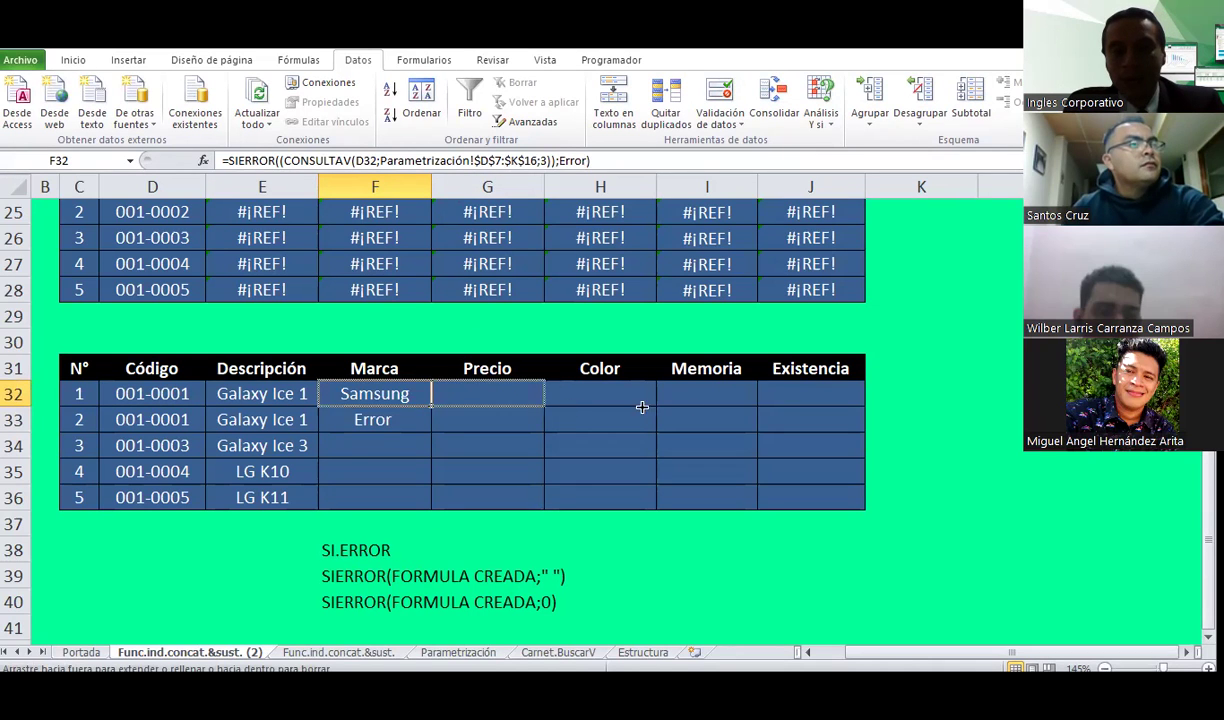
pyautogui.click(478, 389)
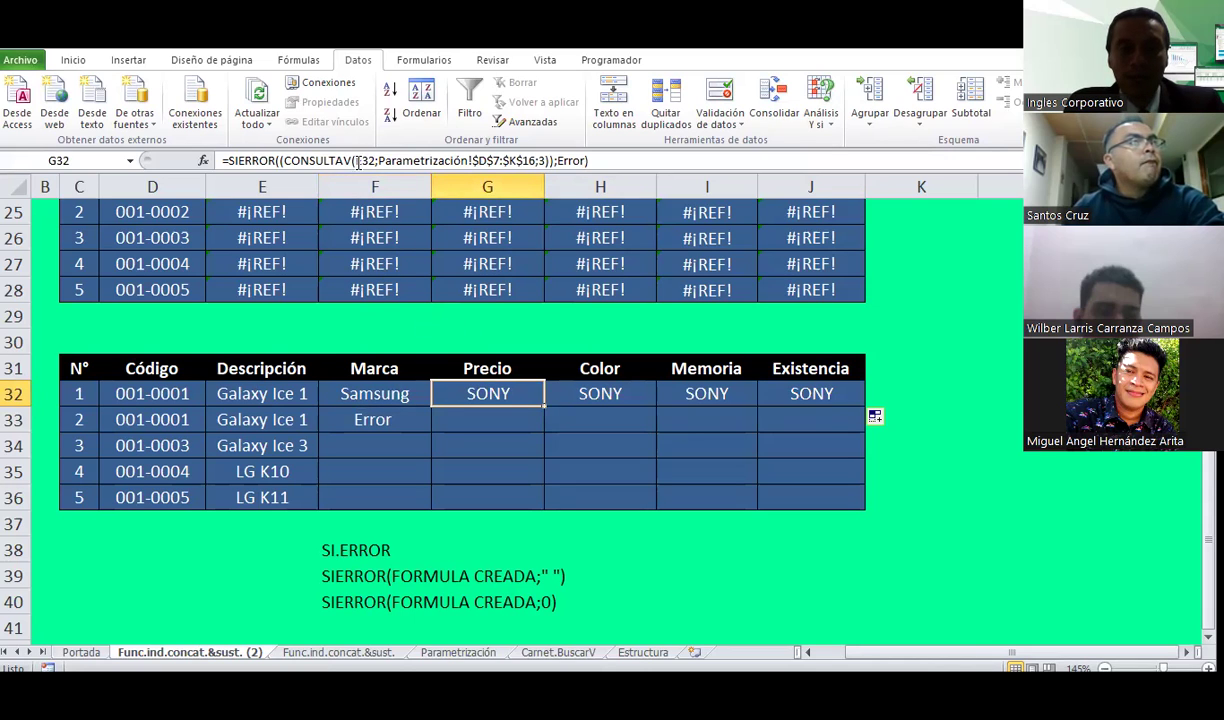
pyautogui.click(399, 386)
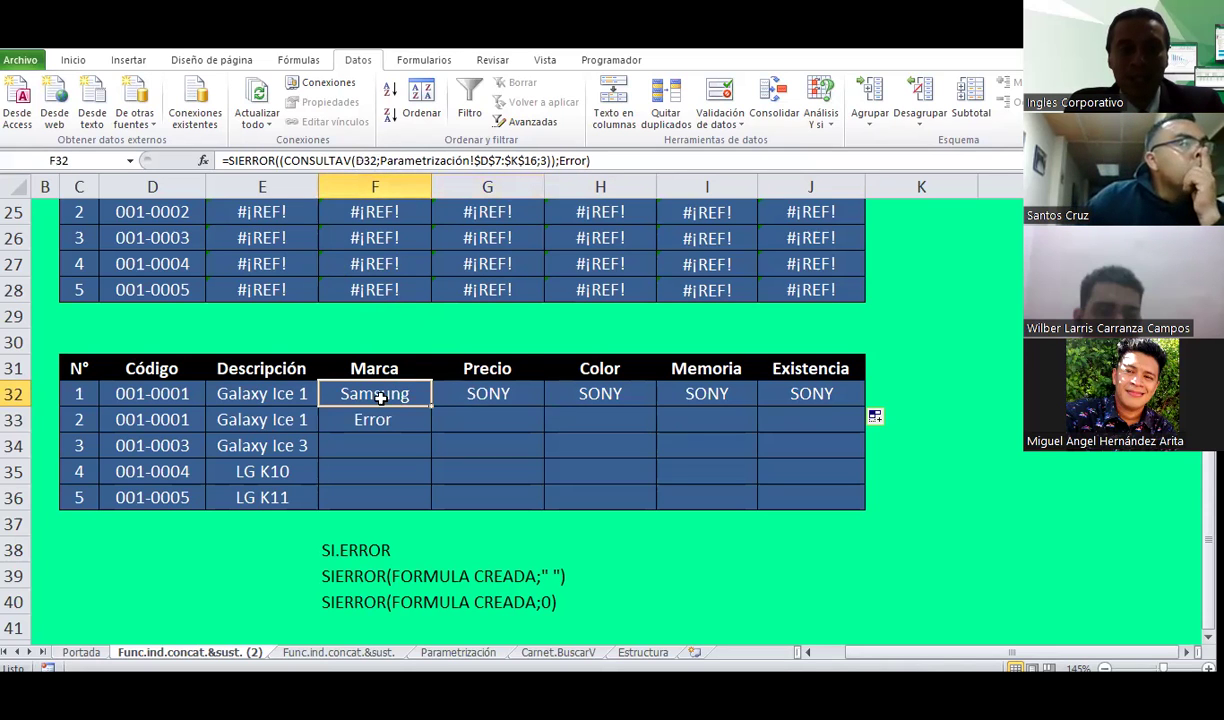
# Step: Anchor the code column in F32's lookup as $D32
pyautogui.click(354, 162)
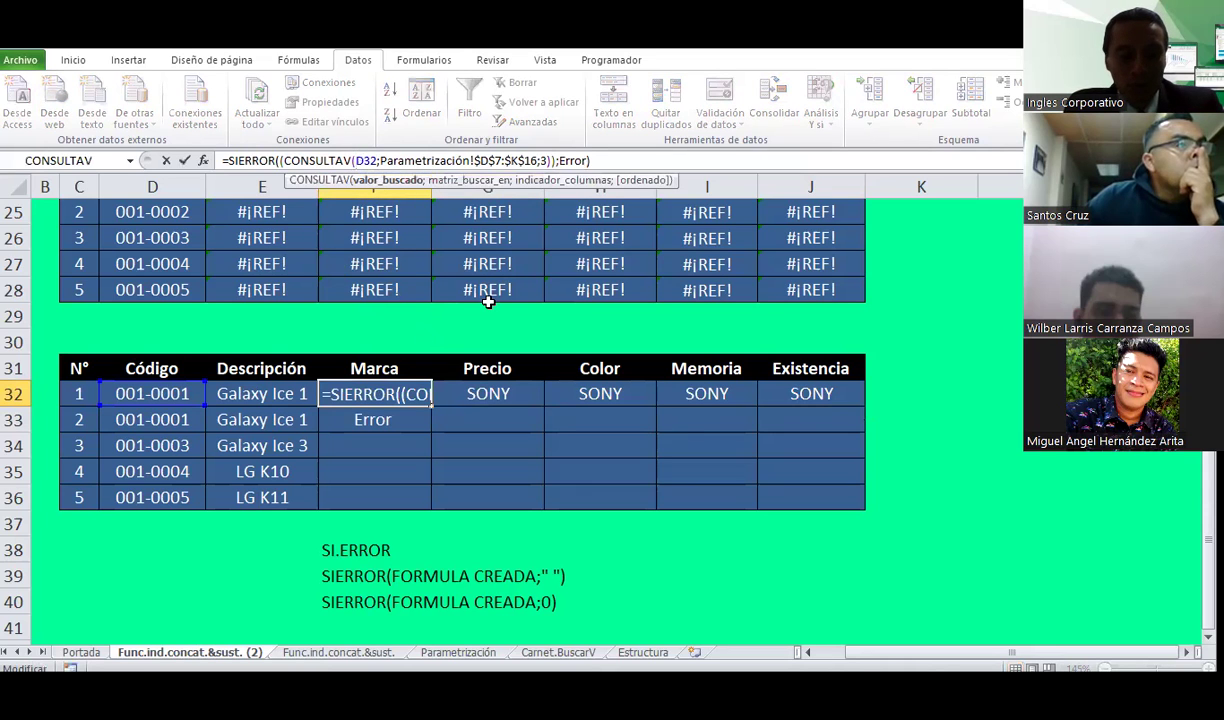
pyautogui.write('$')
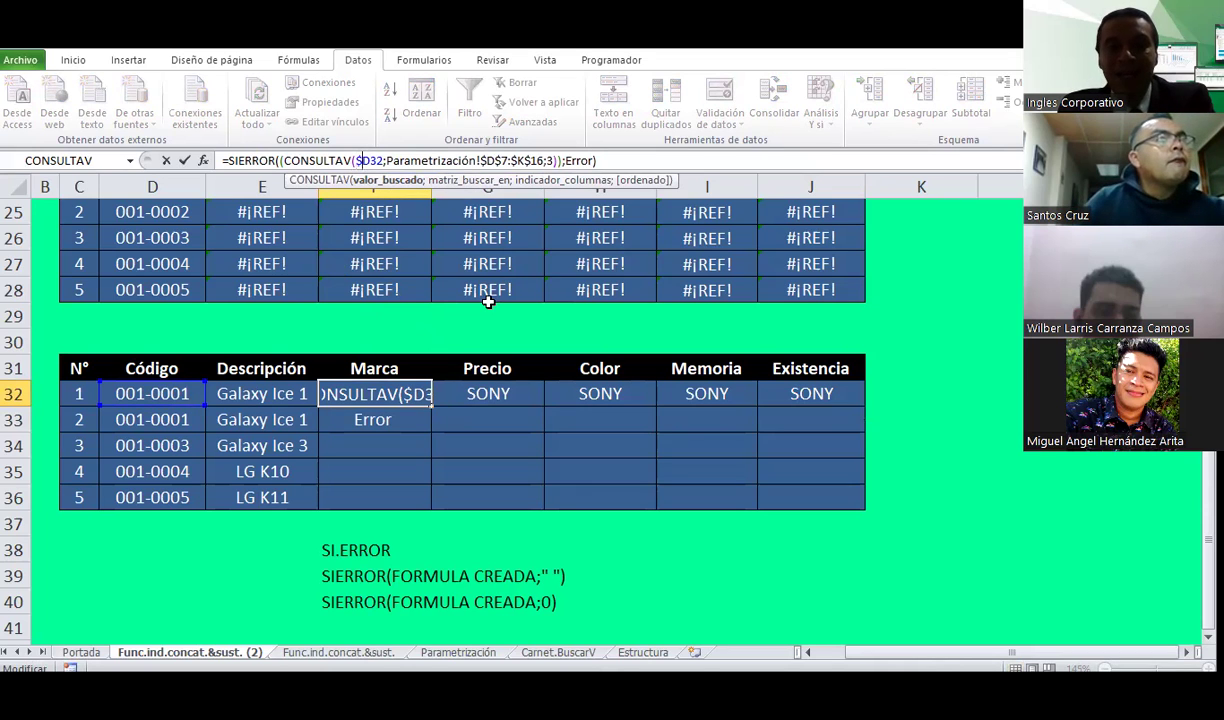
pyautogui.press('Return')
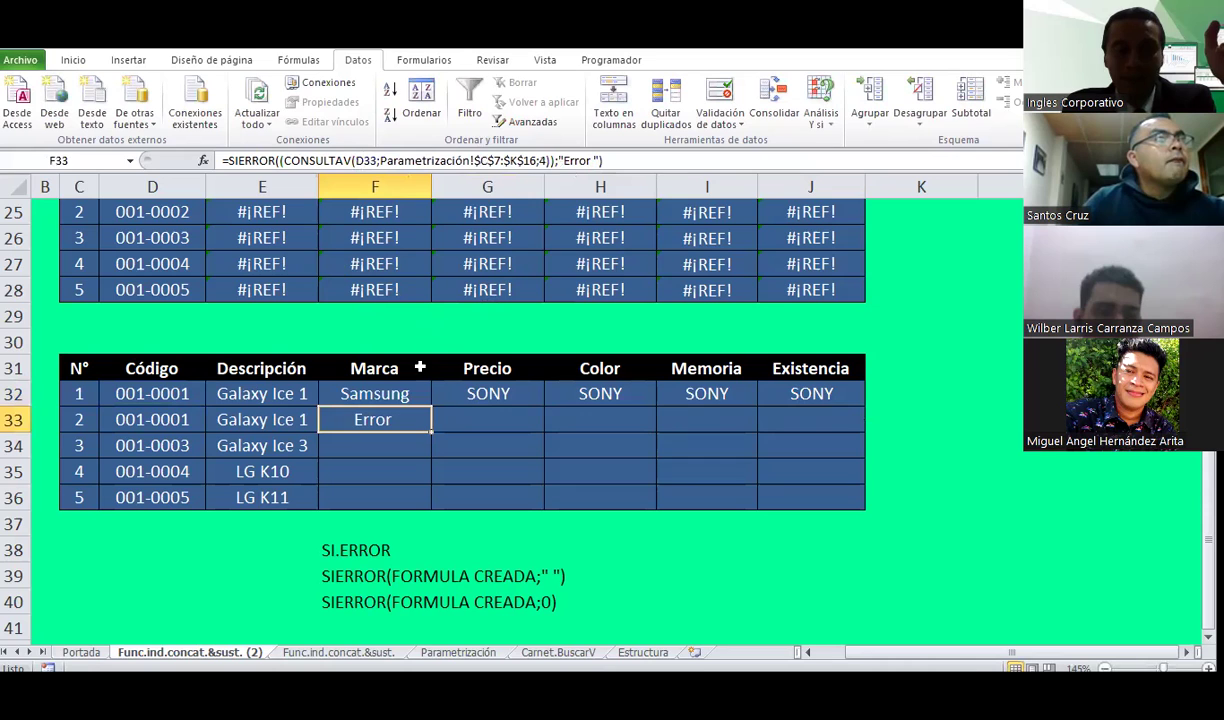
pyautogui.click(409, 390)
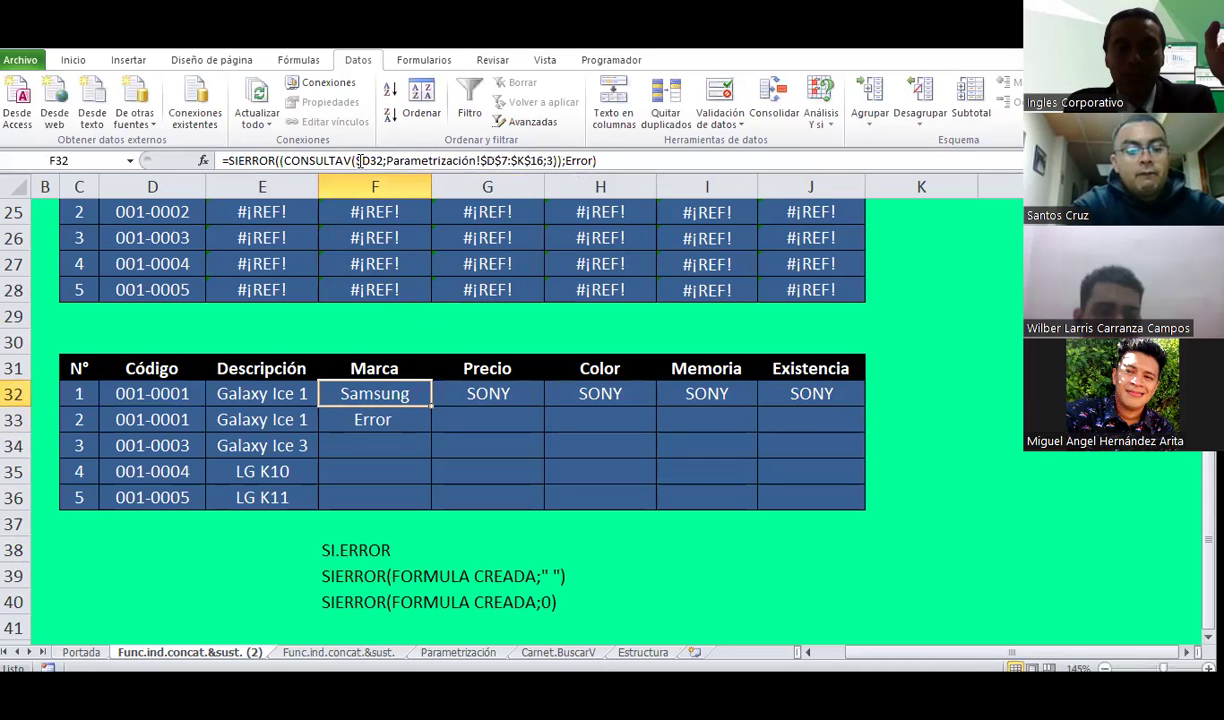
pyautogui.moveTo(354, 161); pyautogui.dragTo(369, 161)
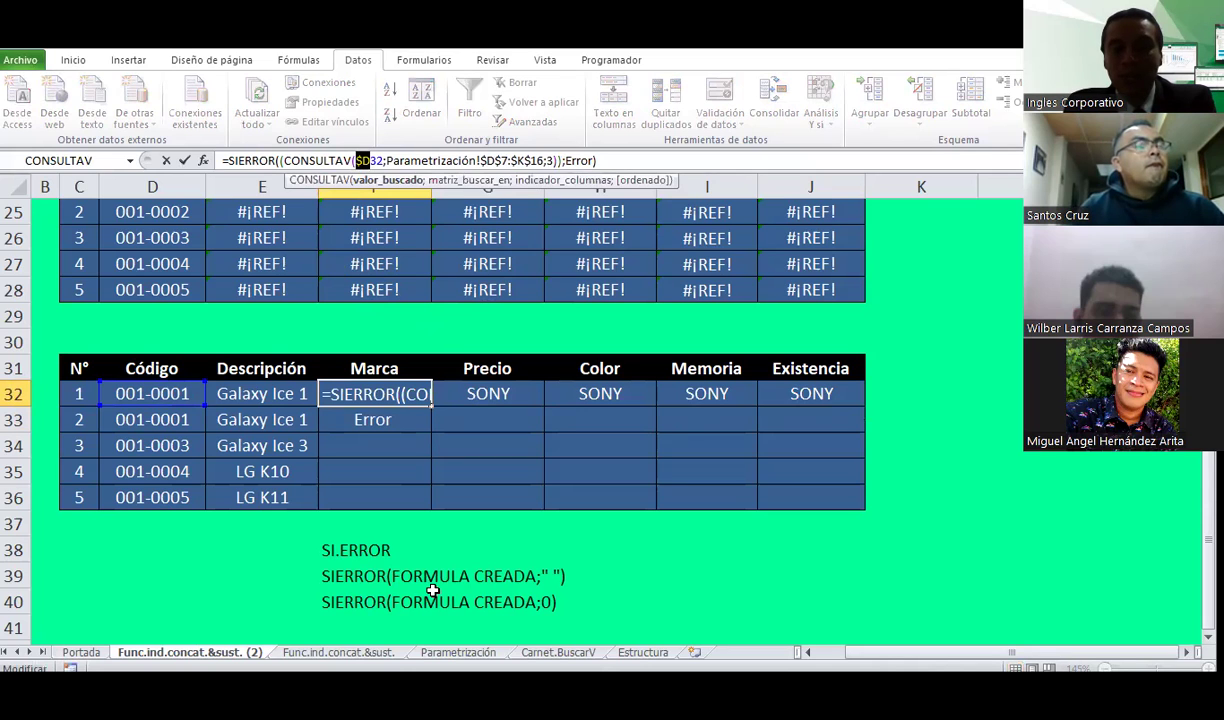
pyautogui.press('Escape')
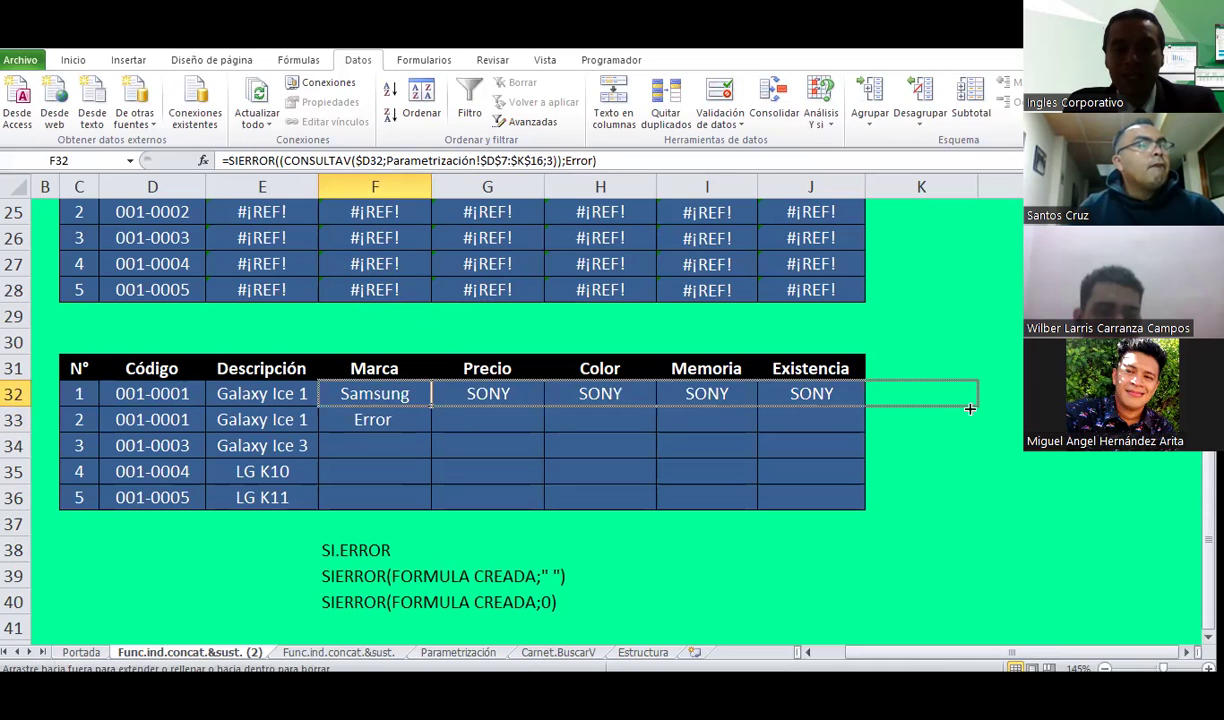
# Step: Refill the anchored F32 formula across G32:J32 and review each copied lookup
pyautogui.moveTo(431, 406); pyautogui.dragTo(830, 400)
pyautogui.click(510, 396)
pyautogui.click(640, 395)
pyautogui.click(740, 394)
pyautogui.click(800, 394)
pyautogui.click(340, 394)
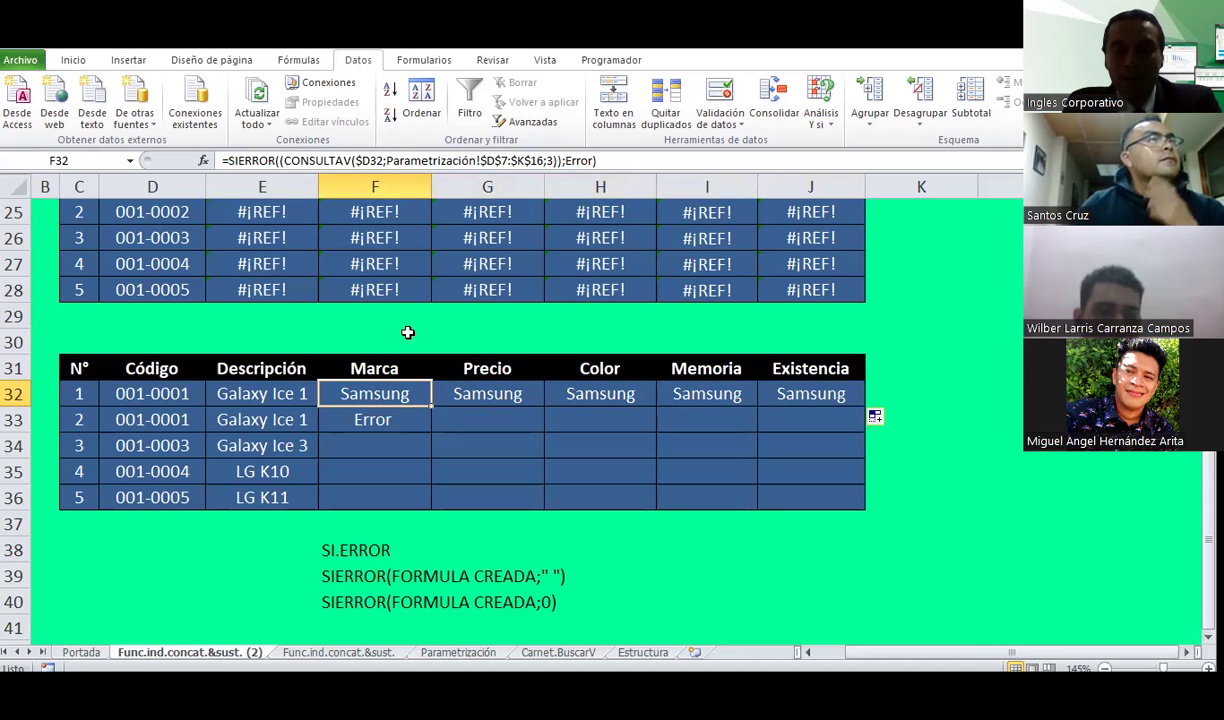
# Step: Check the column numbers above the Parametrización table, then return to row 32
pyautogui.click(472, 654)
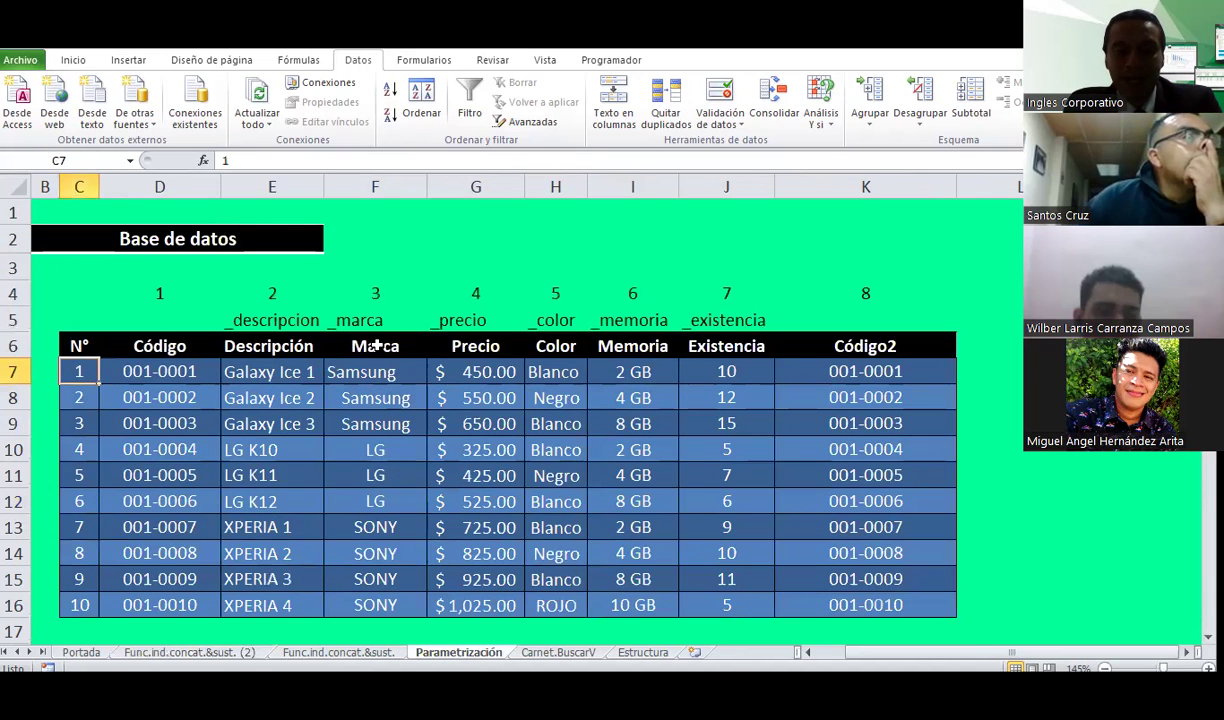
pyautogui.click(377, 294)
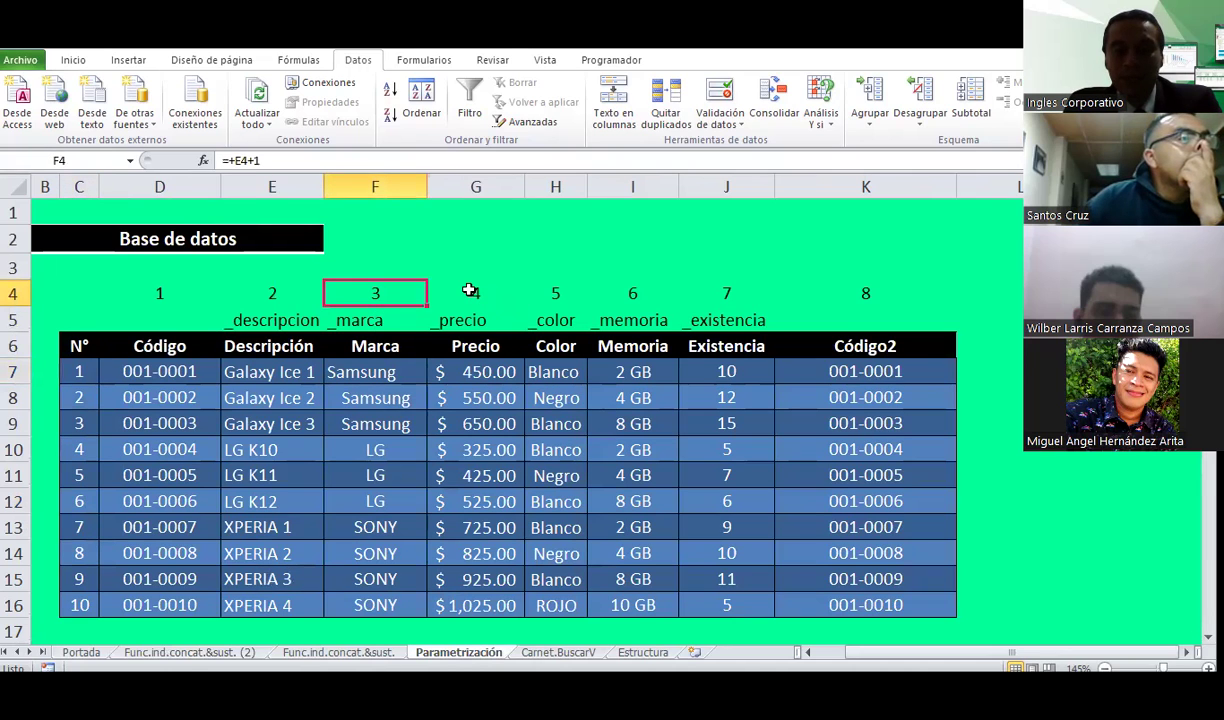
pyautogui.click(192, 654)
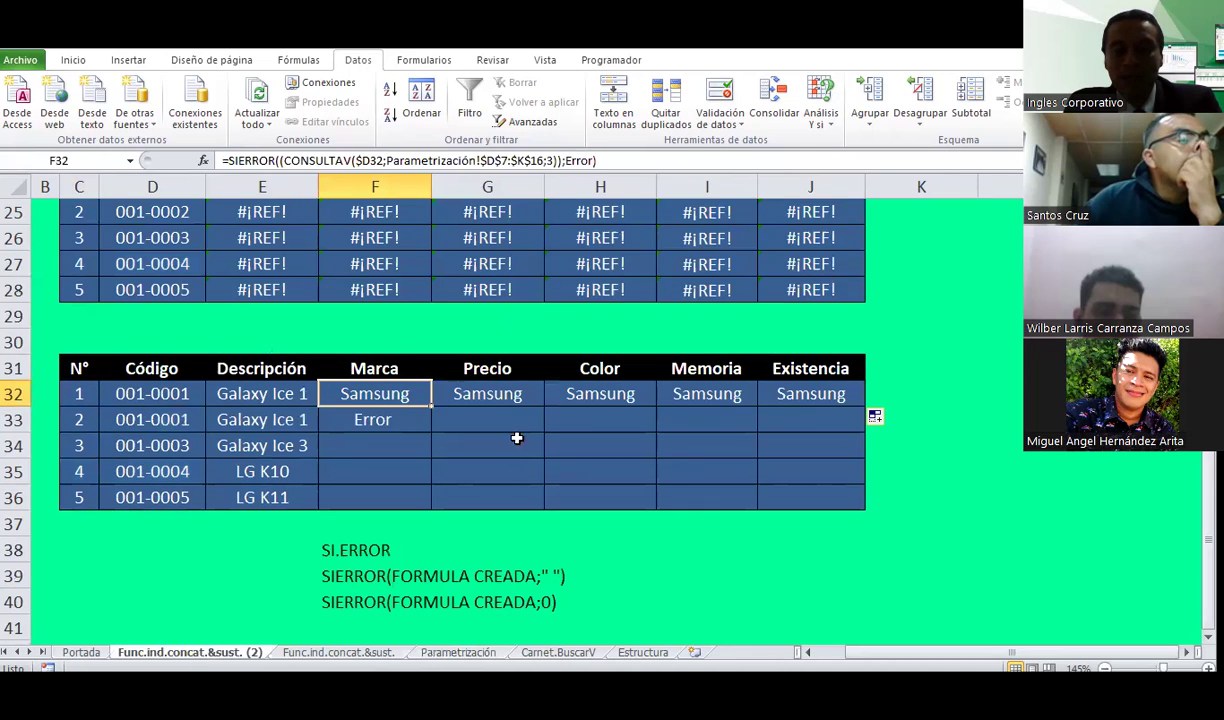
pyautogui.click(505, 393)
pyautogui.click(579, 391)
# Step: Set column index 4 in G32 and 5 in H32, giving 450 and Blanco
pyautogui.click(488, 391)
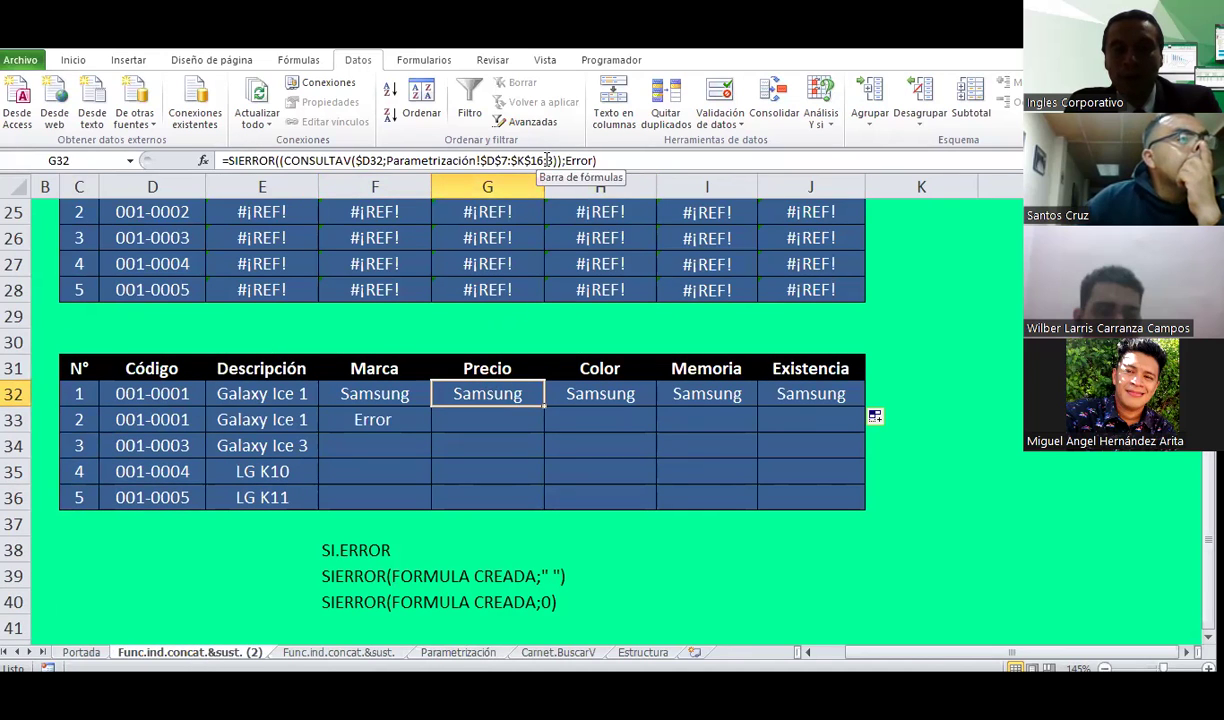
pyautogui.click(548, 160)
pyautogui.press('BackSpace')
pyautogui.write('4')
pyautogui.press('Return')
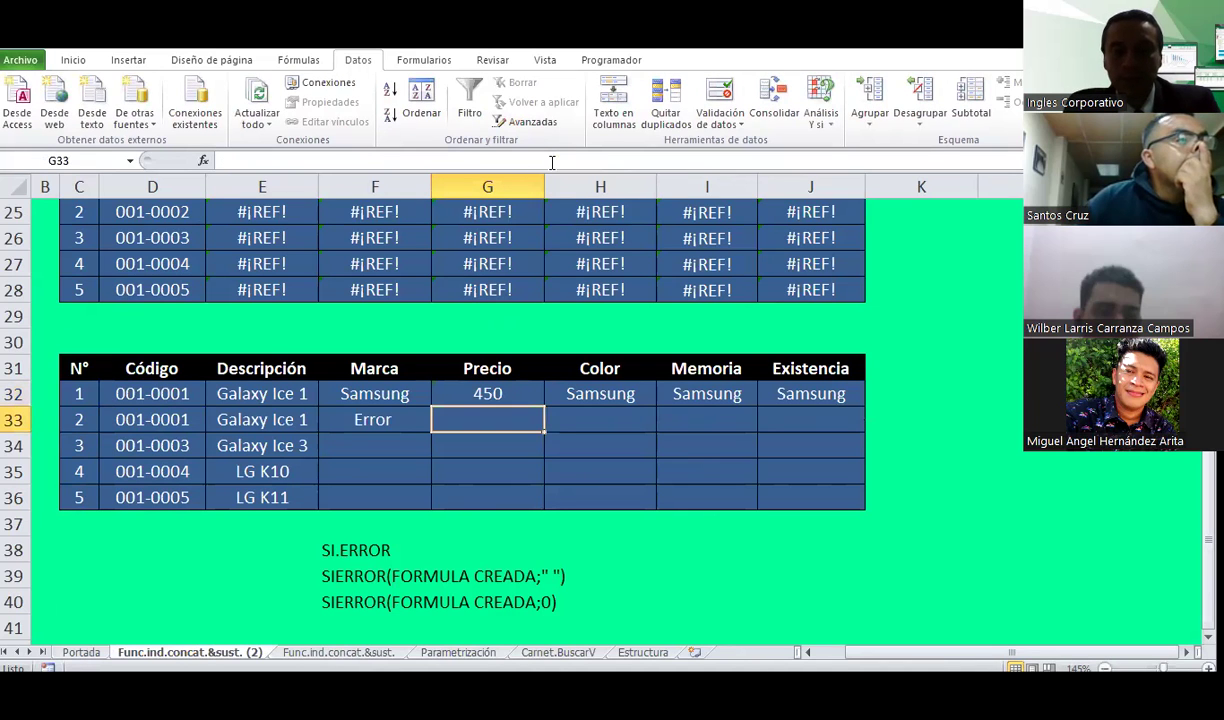
pyautogui.click(605, 393)
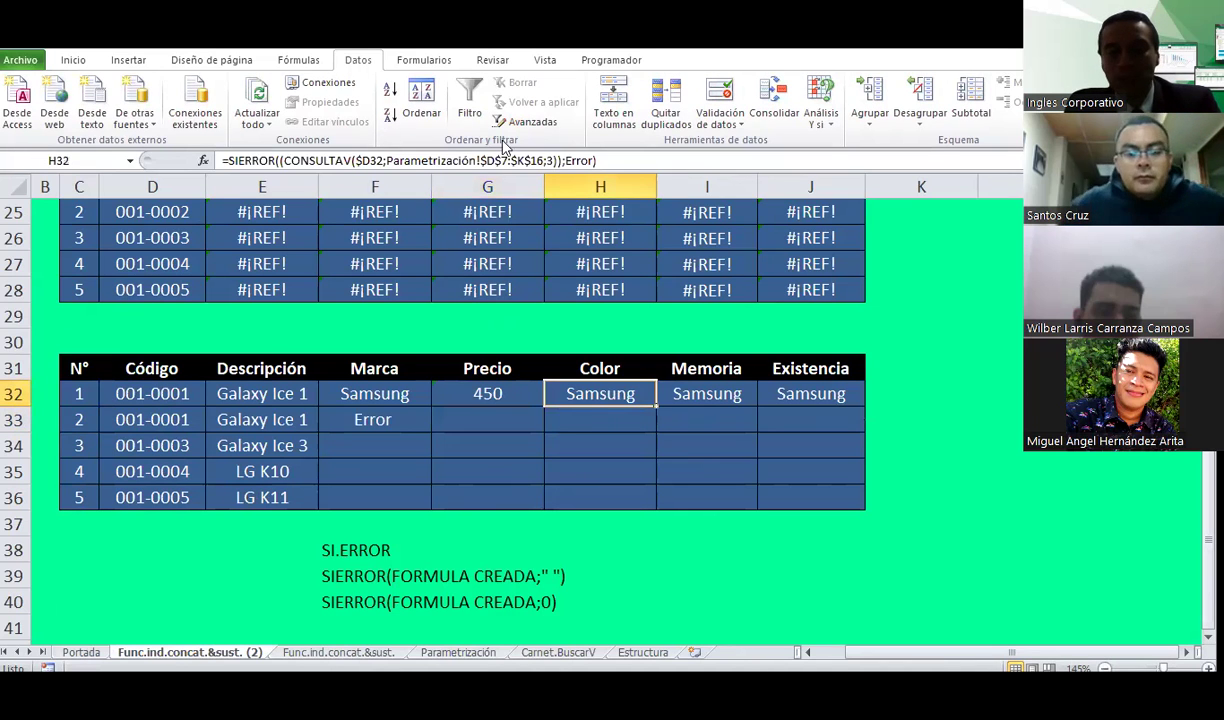
pyautogui.doubleClick(549, 160)
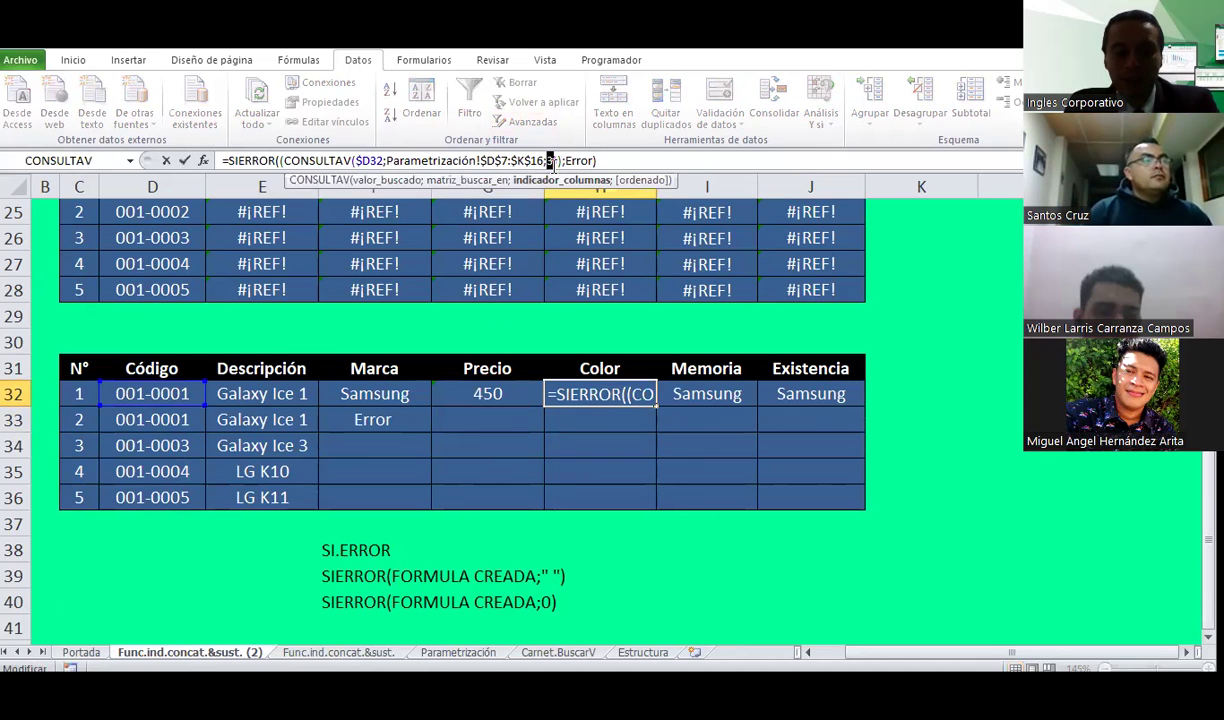
pyautogui.write('5')
pyautogui.press('Return')
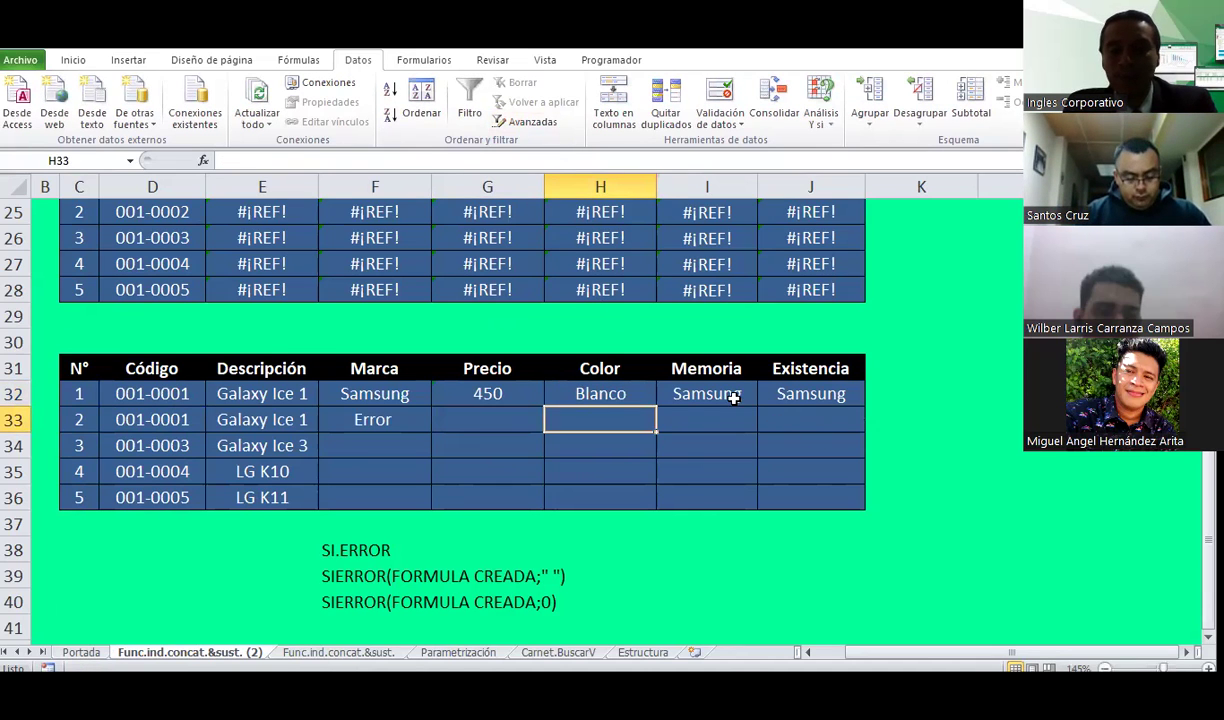
# Step: Set column index 6 in I32 and 7 in J32, giving 2 and 10
pyautogui.click(733, 397)
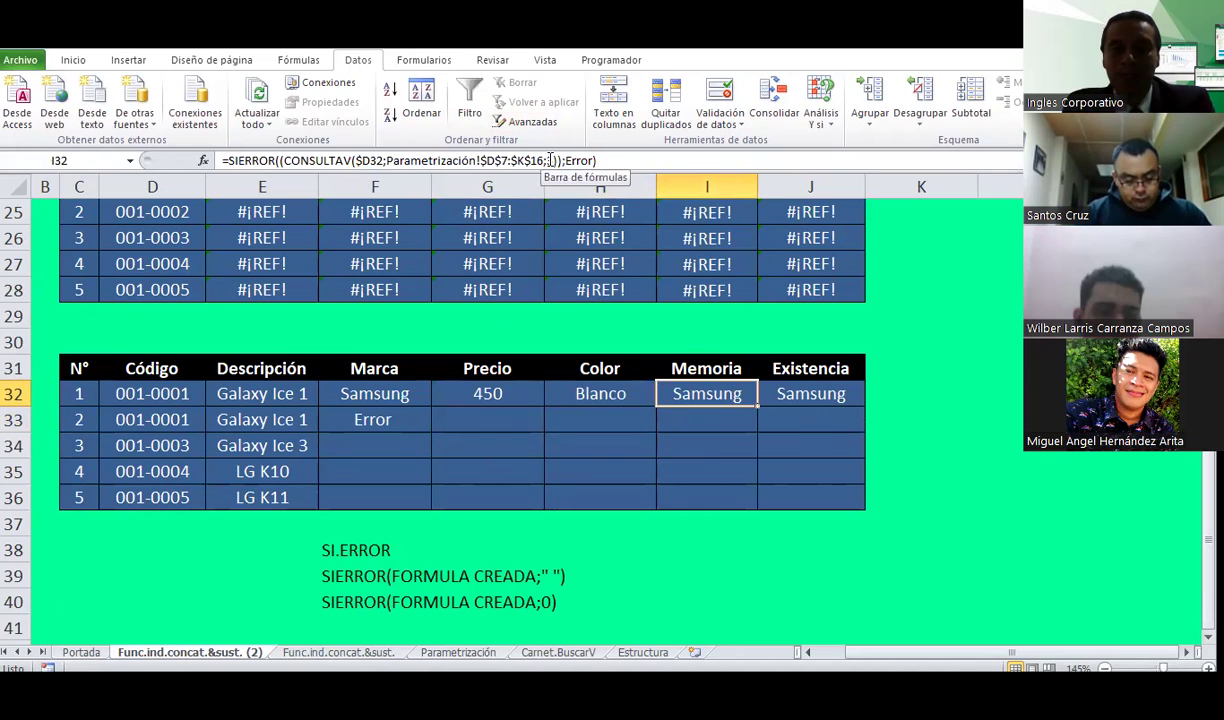
pyautogui.doubleClick(549, 160)
pyautogui.write('6')
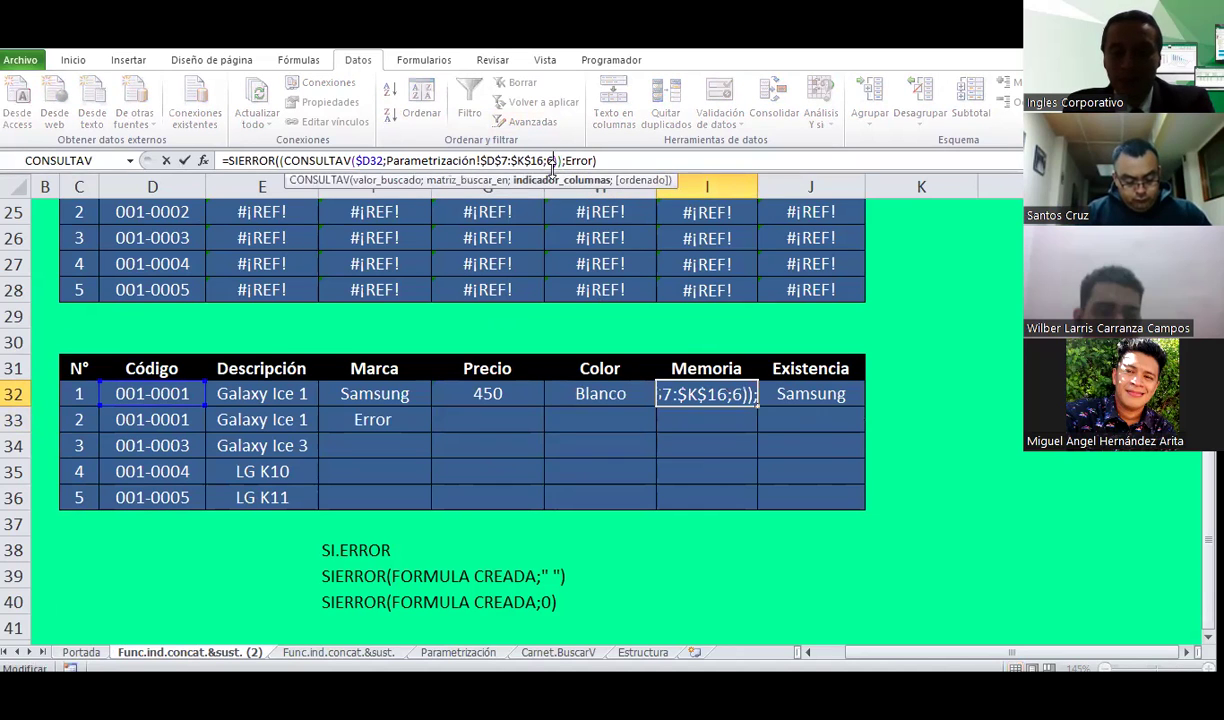
pyautogui.press('Return')
pyautogui.click(810, 403)
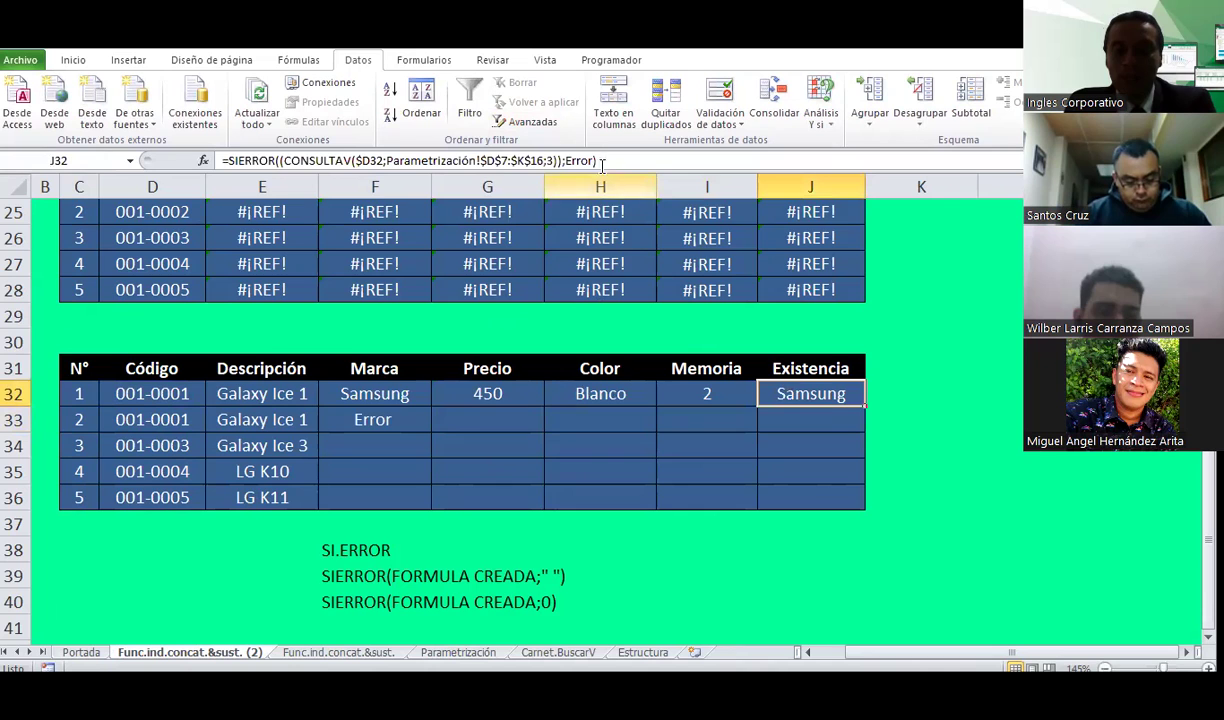
pyautogui.doubleClick(550, 160)
pyautogui.write('7')
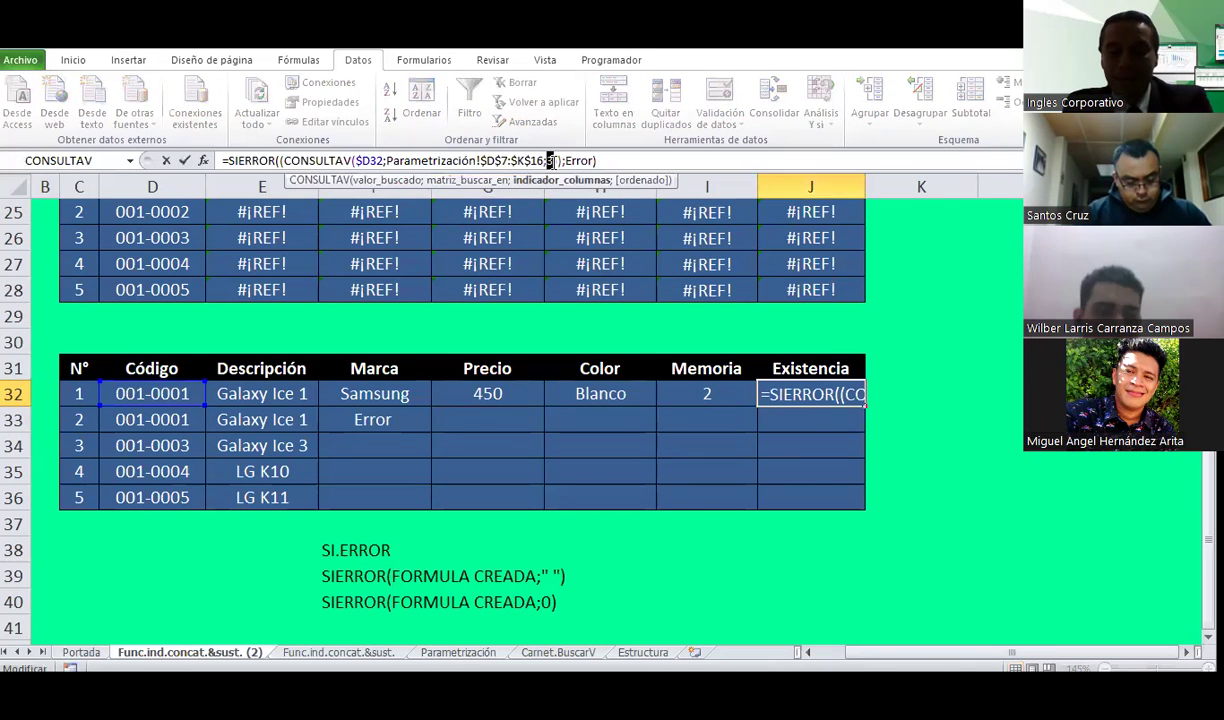
pyautogui.press('Return')
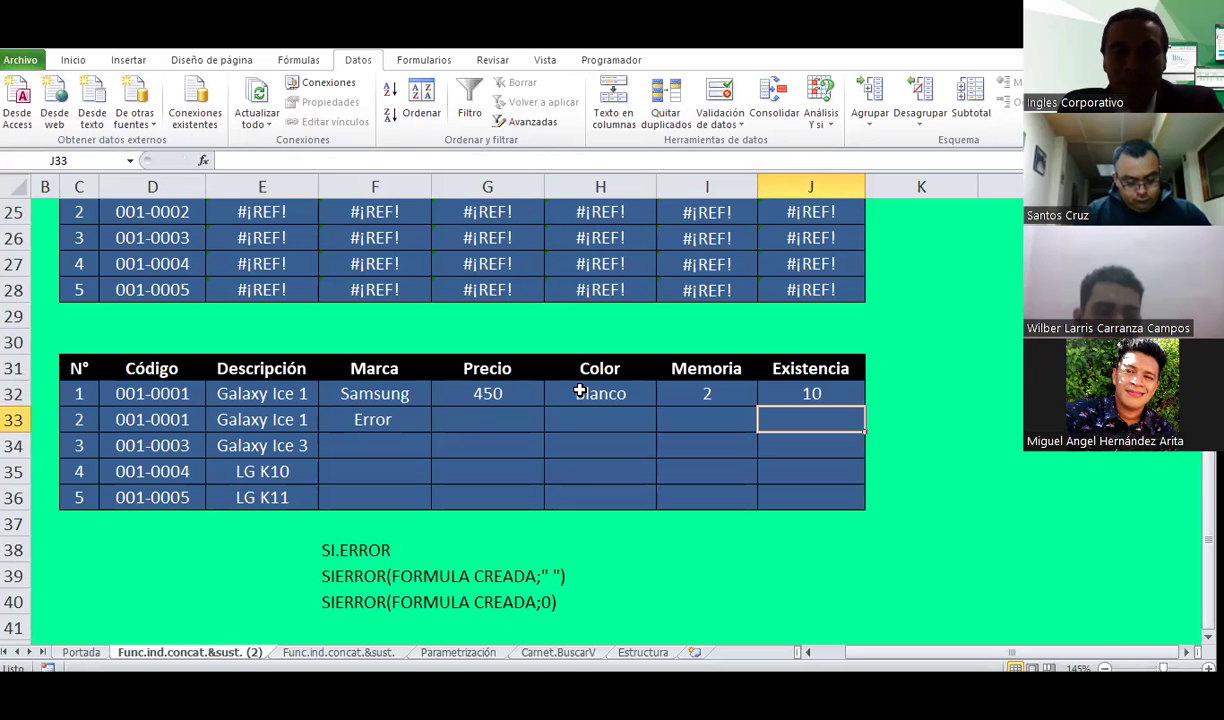
pyautogui.click(360, 388)
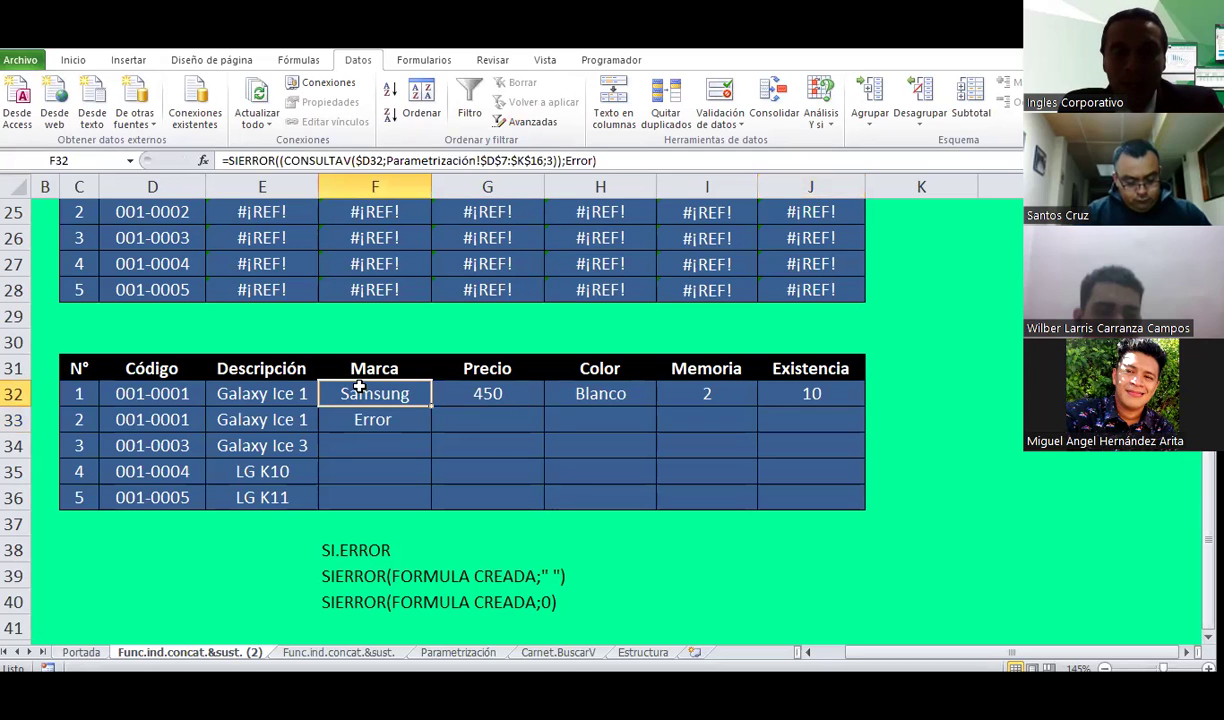
# Step: Replace F32's fixed column index 3 with a reference to Parametrización!F4
pyautogui.doubleClick(547, 160)
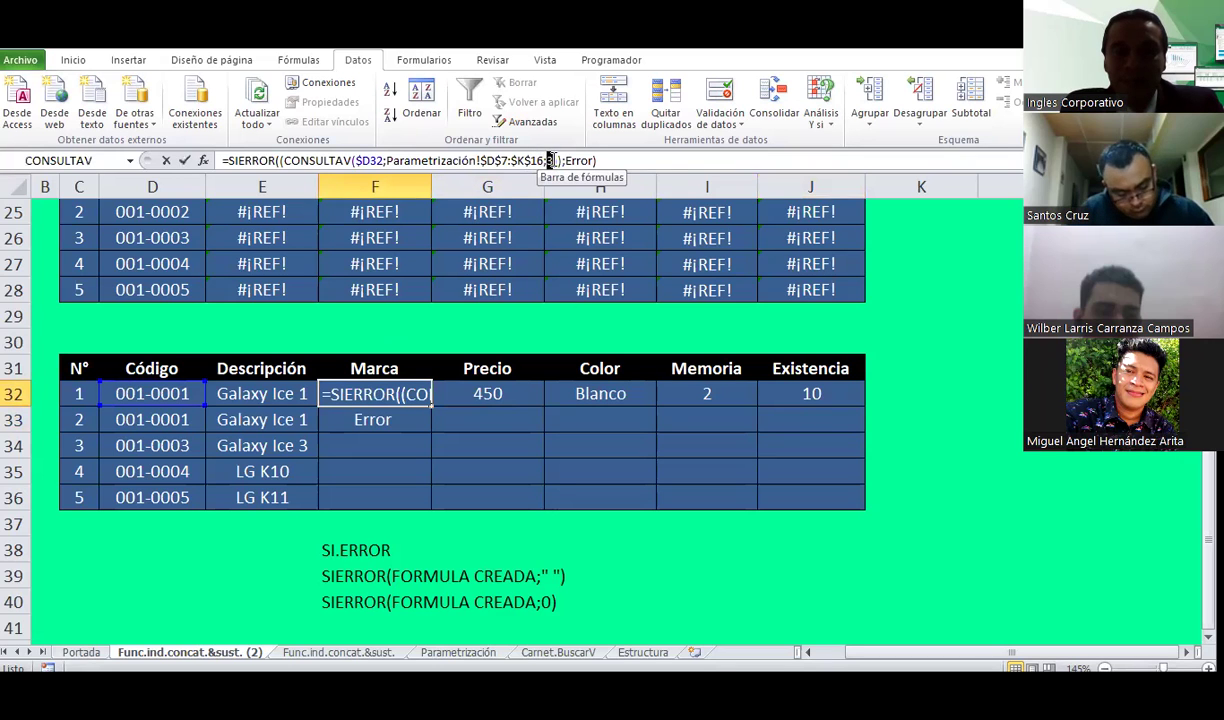
pyautogui.press('BackSpace')
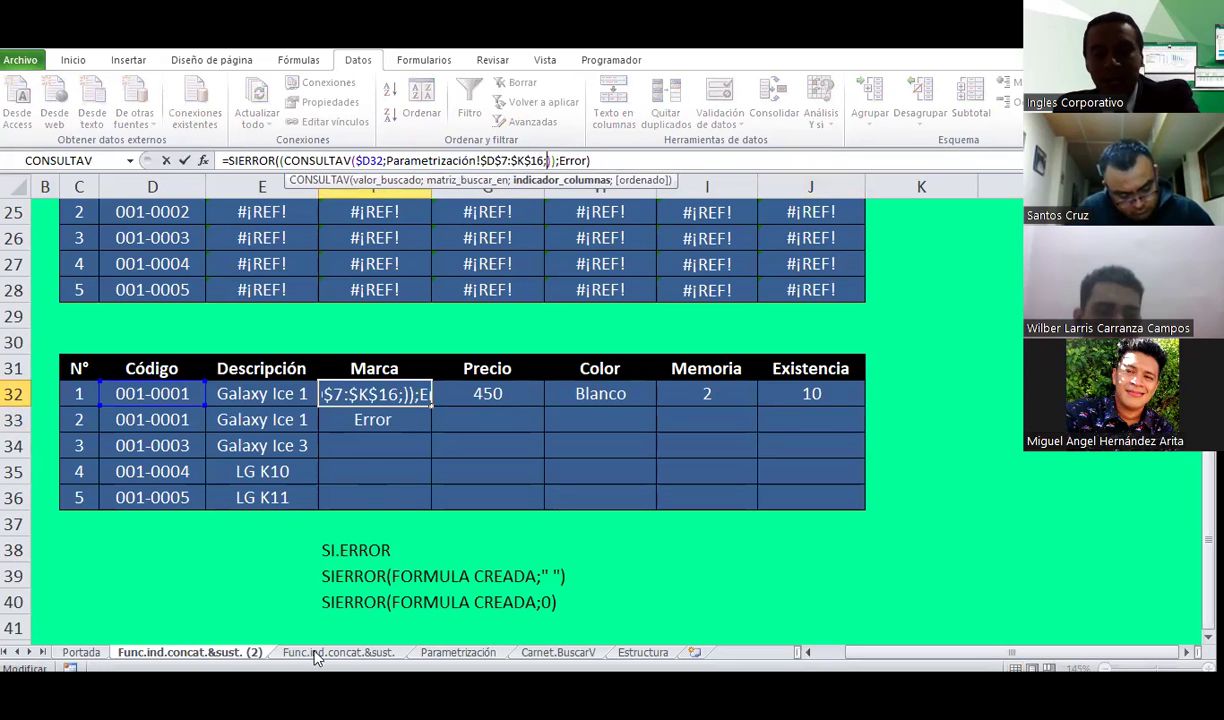
pyautogui.click(434, 652)
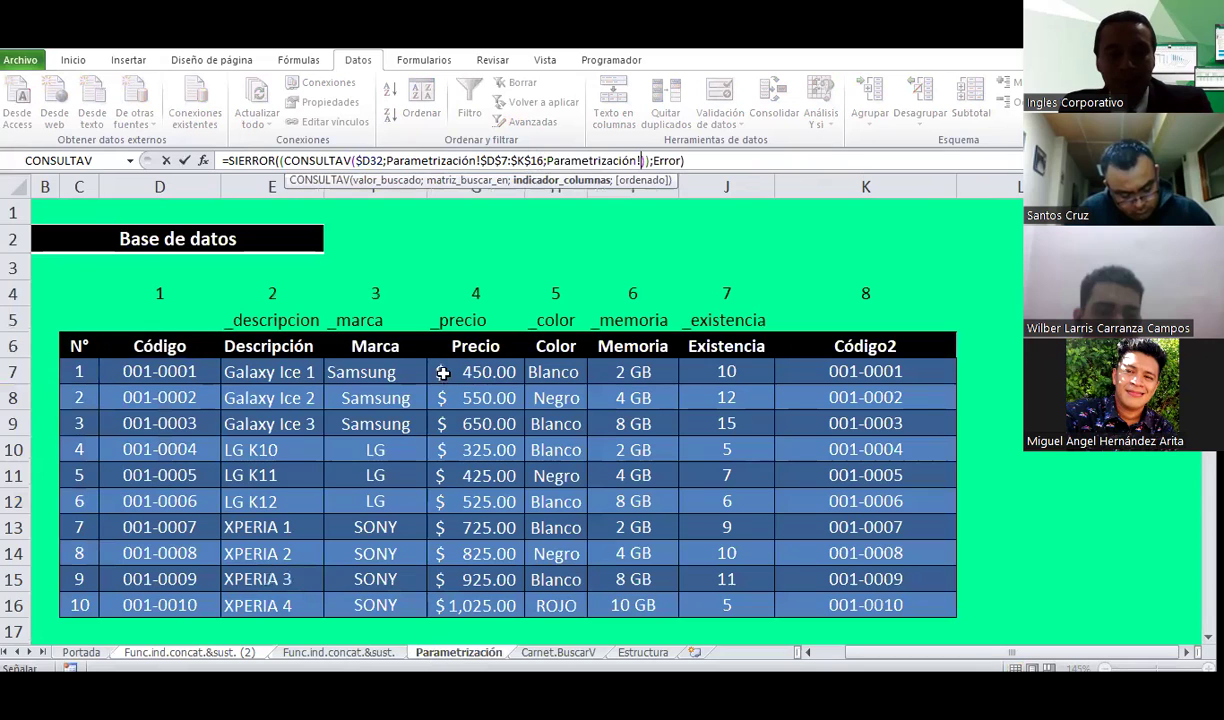
pyautogui.click(363, 288)
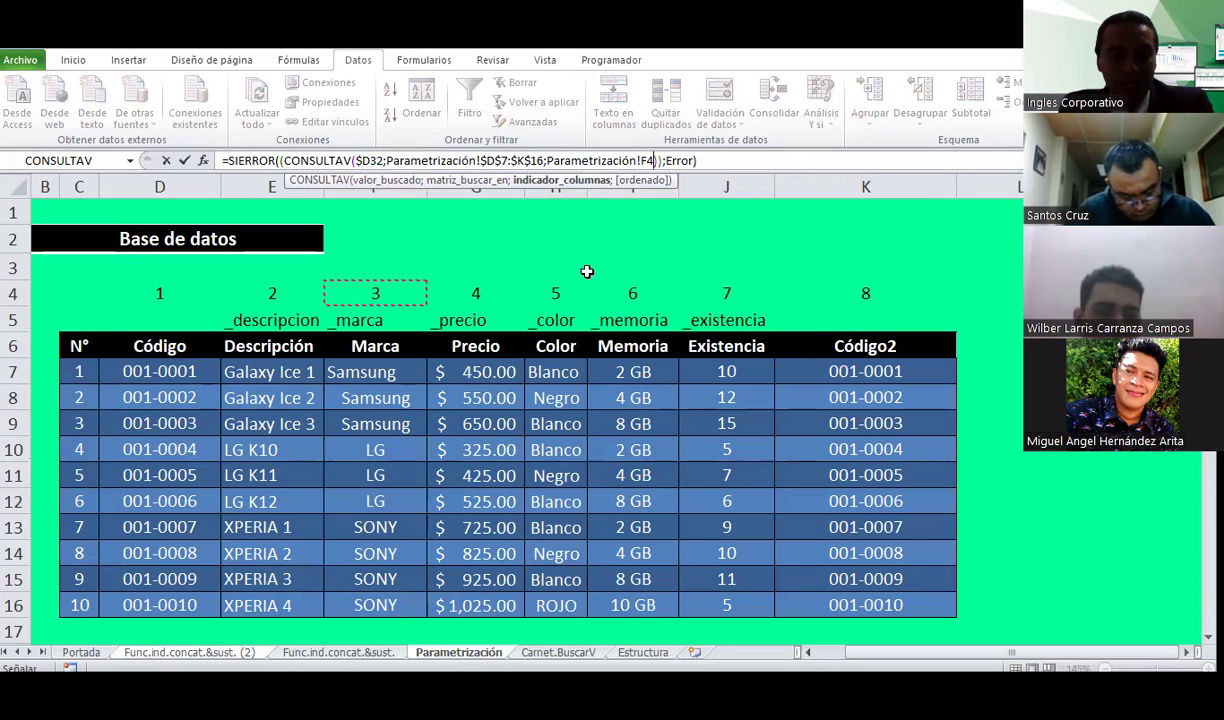
pyautogui.press('Return')
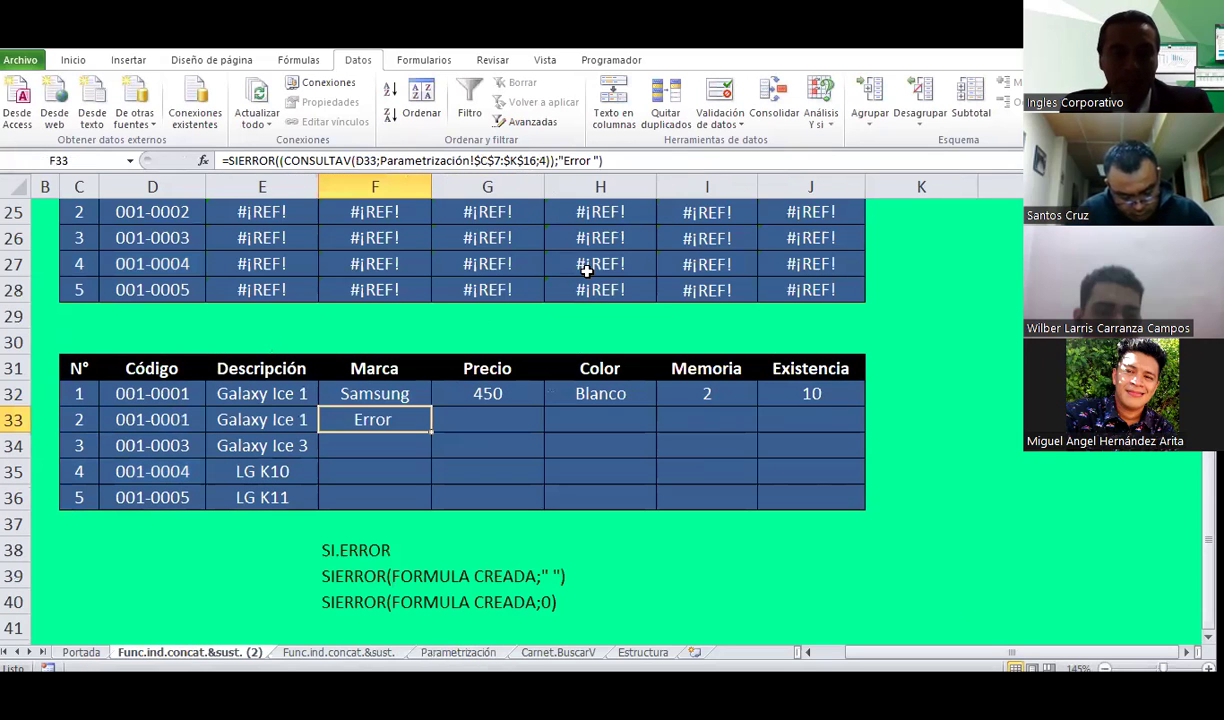
# Step: Fill F32's formula across row 32 to J32 and review each copied lookup
pyautogui.click(394, 396)
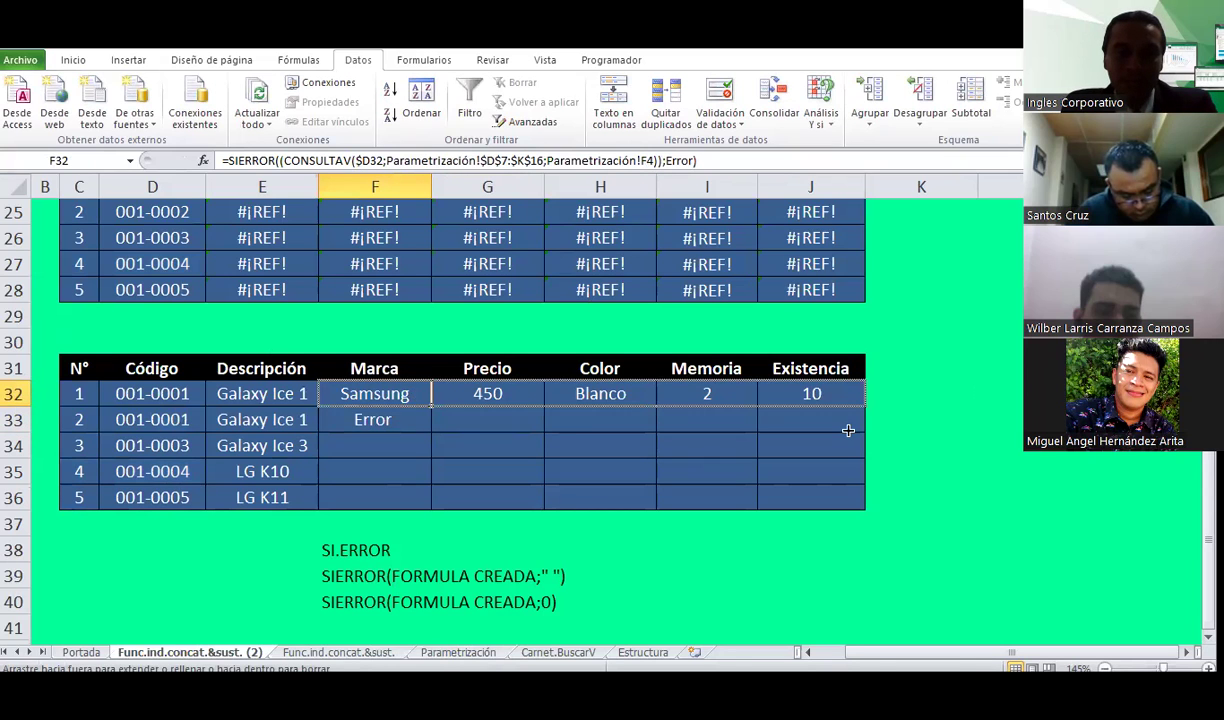
pyautogui.moveTo(430, 408); pyautogui.dragTo(845, 430)
pyautogui.click(615, 396)
pyautogui.click(683, 385)
pyautogui.click(375, 398)
pyautogui.click(478, 394)
pyautogui.click(592, 394)
pyautogui.click(706, 396)
pyautogui.click(785, 400)
pyautogui.click(388, 398)
pyautogui.click(465, 398)
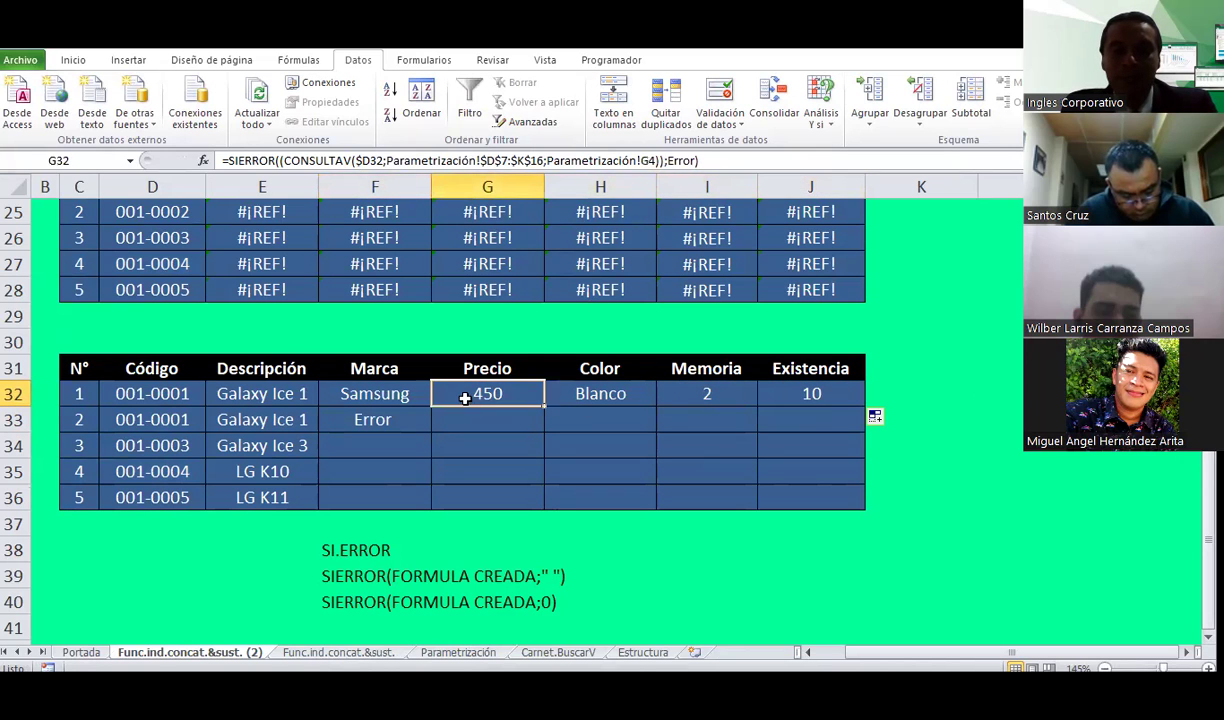
pyautogui.click(384, 398)
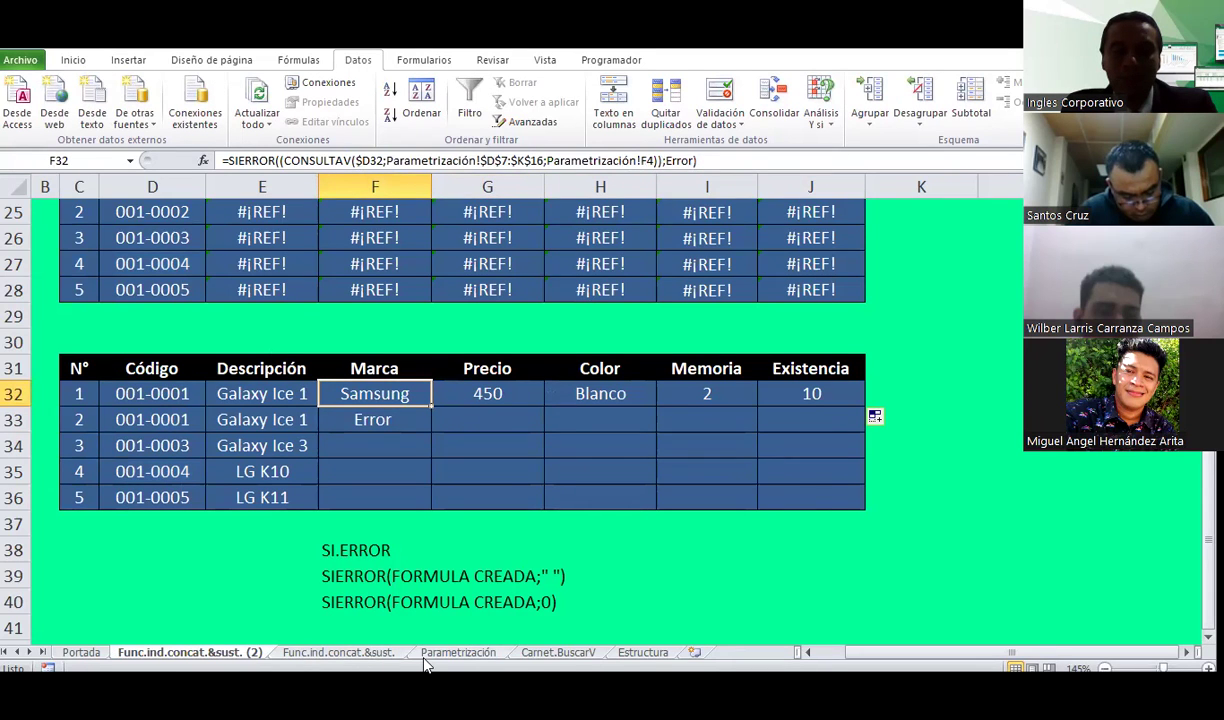
# Step: Lock the row of F32's column-index reference as Parametrización!F$4
pyautogui.click(457, 652)
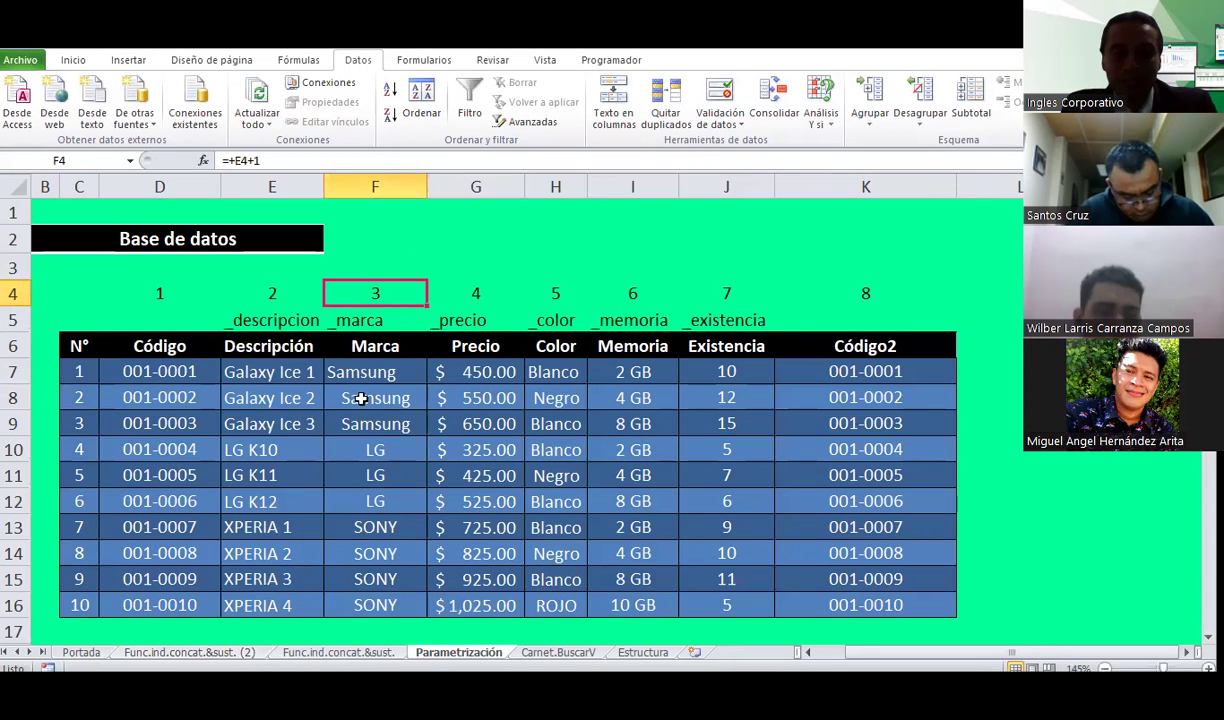
pyautogui.click(238, 652)
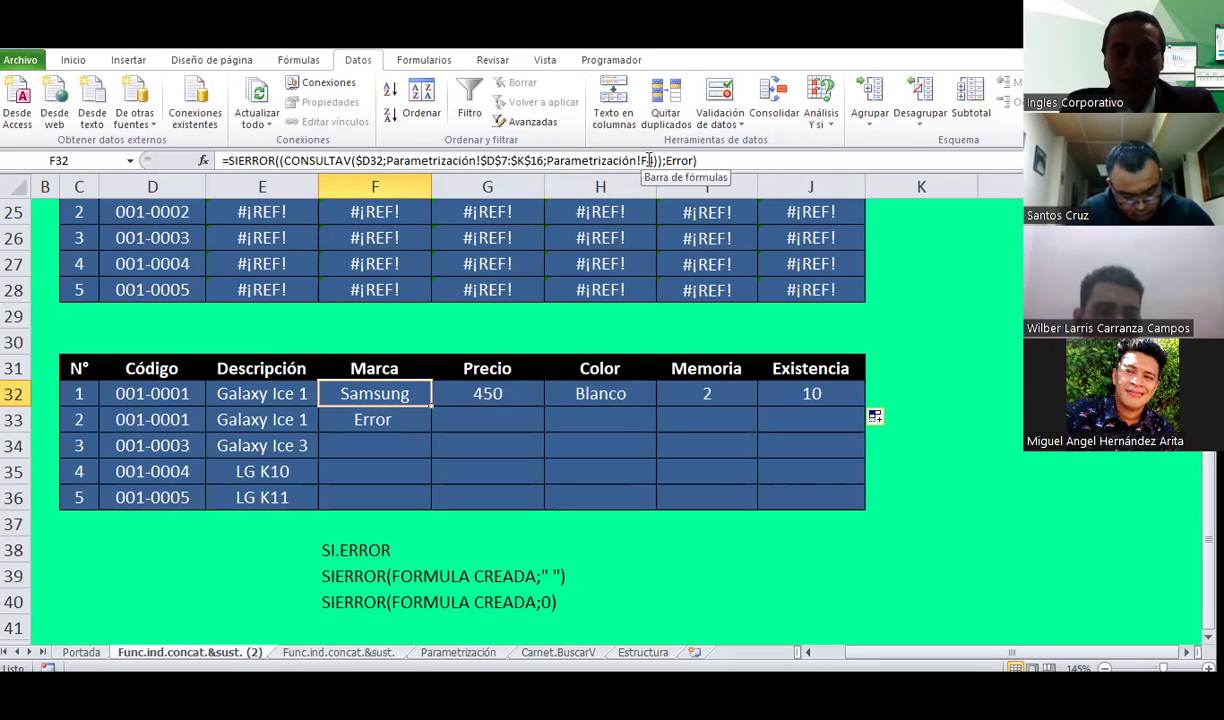
pyautogui.press('F2')
pyautogui.press('Left')
pyautogui.press('Left')
pyautogui.press('Left')
pyautogui.write('$')
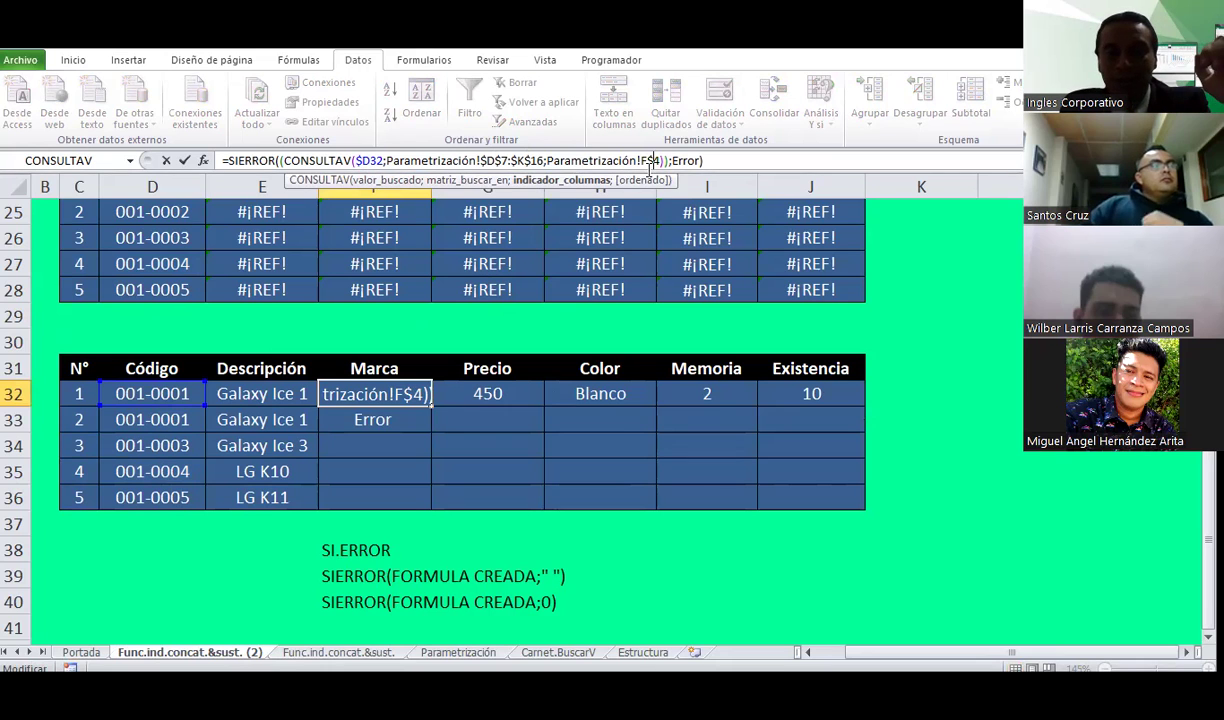
pyautogui.press('Return')
pyautogui.press('Return')
# Step: Fill F32's lookup across to J32, then down through row 36
pyautogui.click(358, 388)
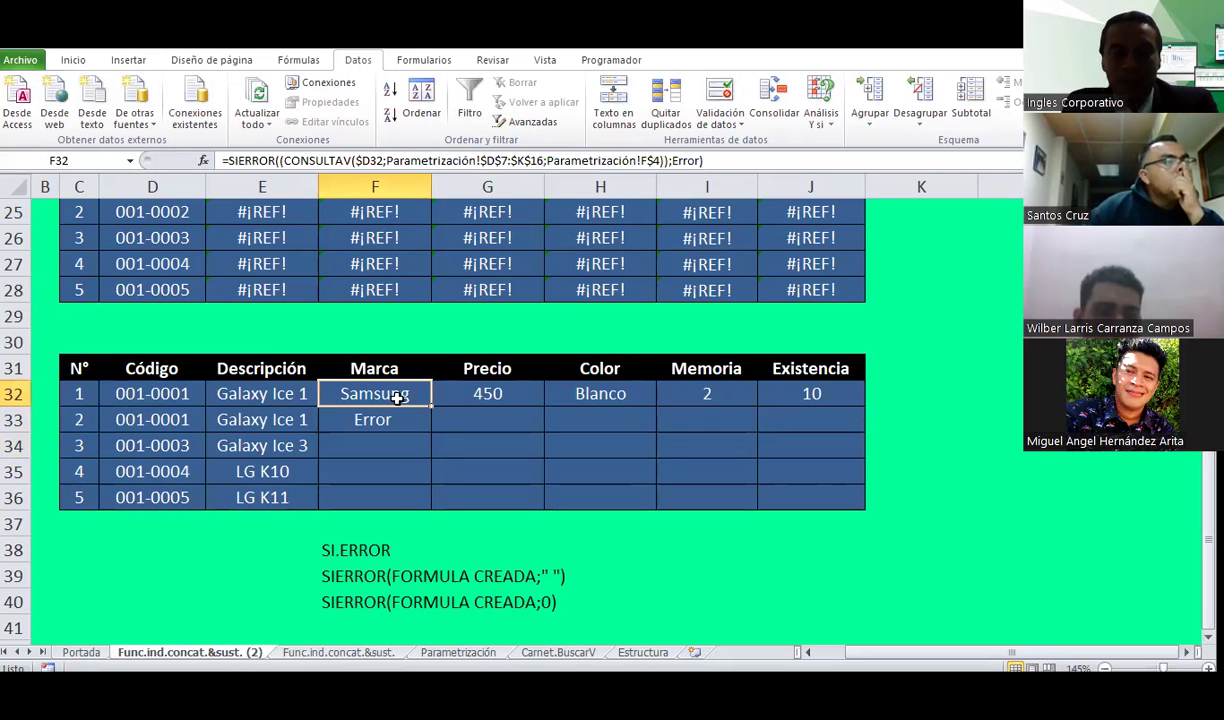
pyautogui.moveTo(434, 403); pyautogui.dragTo(825, 420)
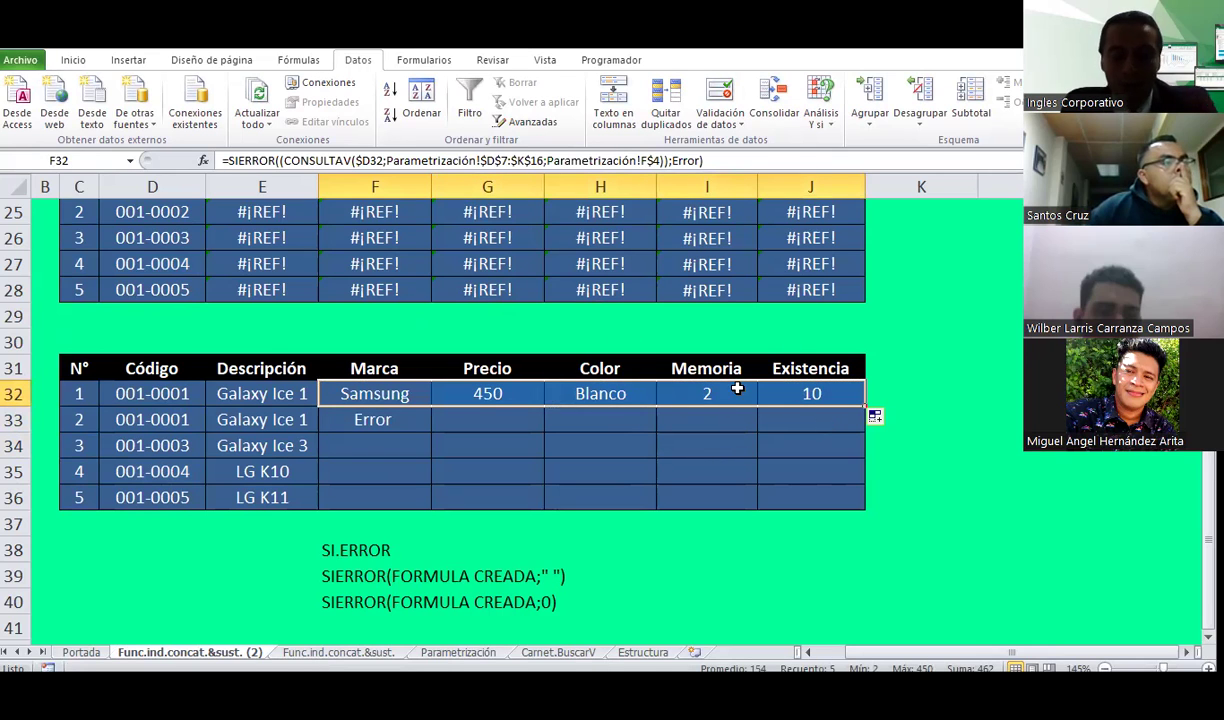
pyautogui.moveTo(866, 407); pyautogui.dragTo(862, 507)
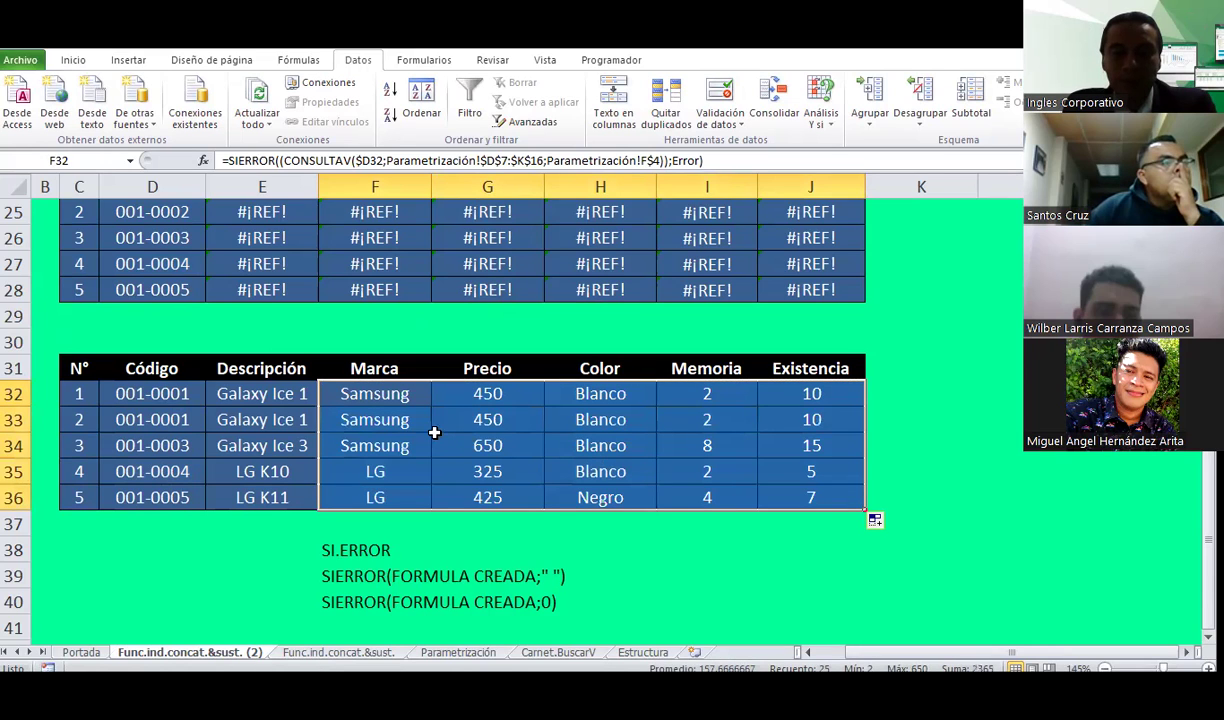
# Step: Review the copied formulas in row 33 and compare Precio values for rows 32–33
pyautogui.click(397, 423)
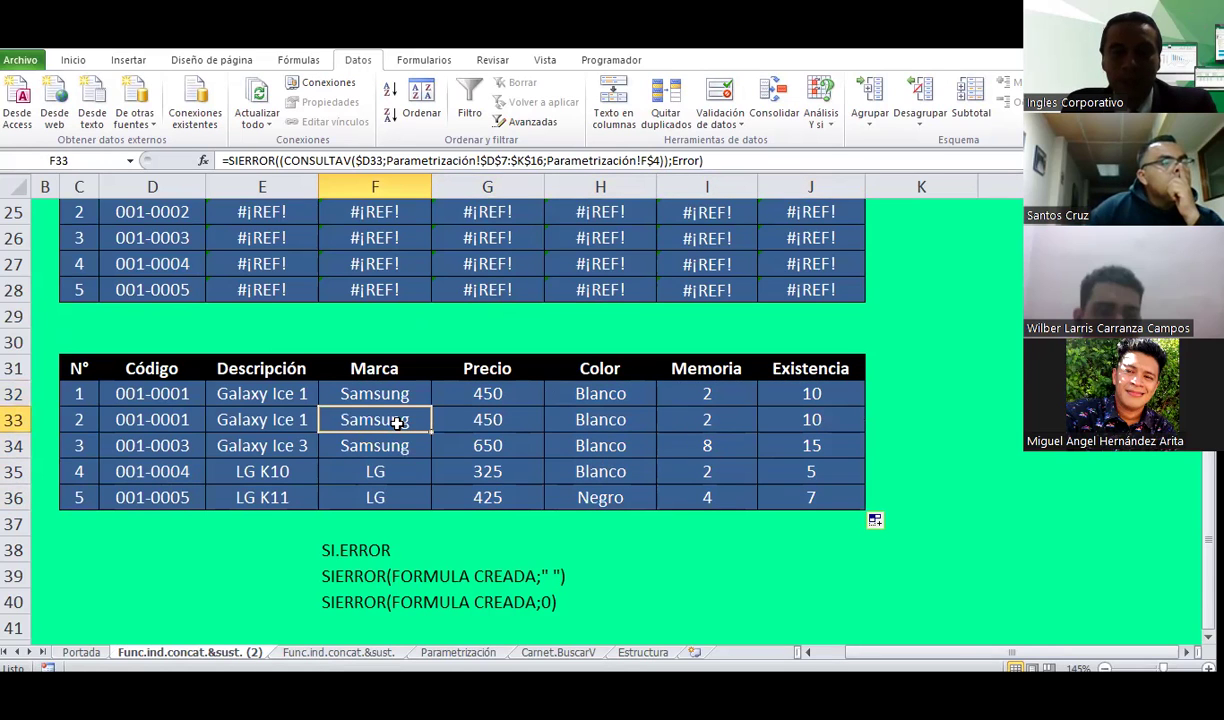
pyautogui.click(493, 390)
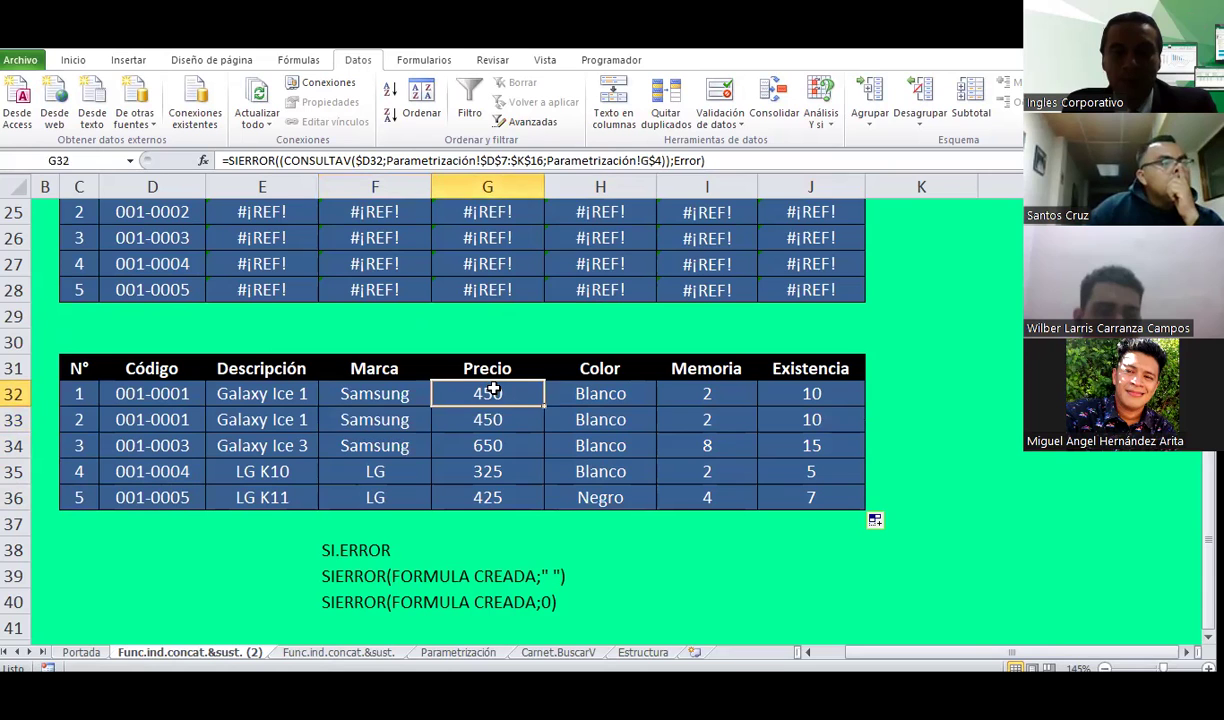
pyautogui.press('Down')
pyautogui.click(575, 418)
pyautogui.click(690, 416)
pyautogui.click(781, 417)
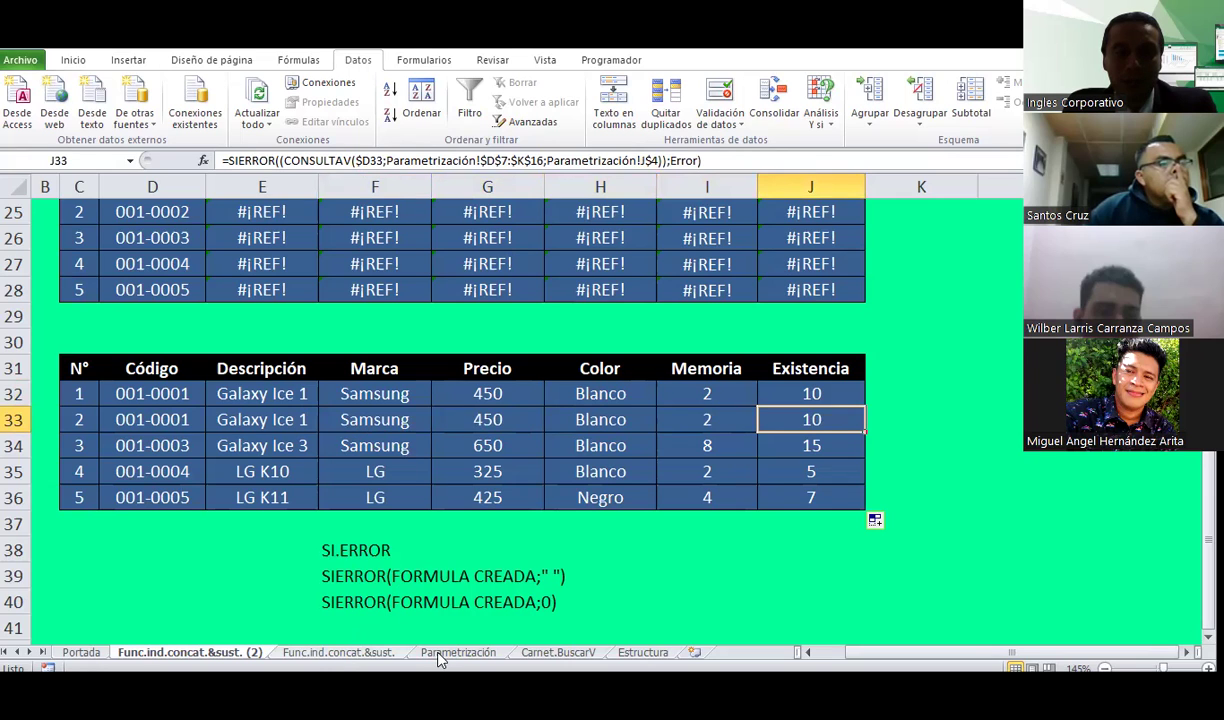
pyautogui.moveTo(478, 392); pyautogui.dragTo(490, 414)
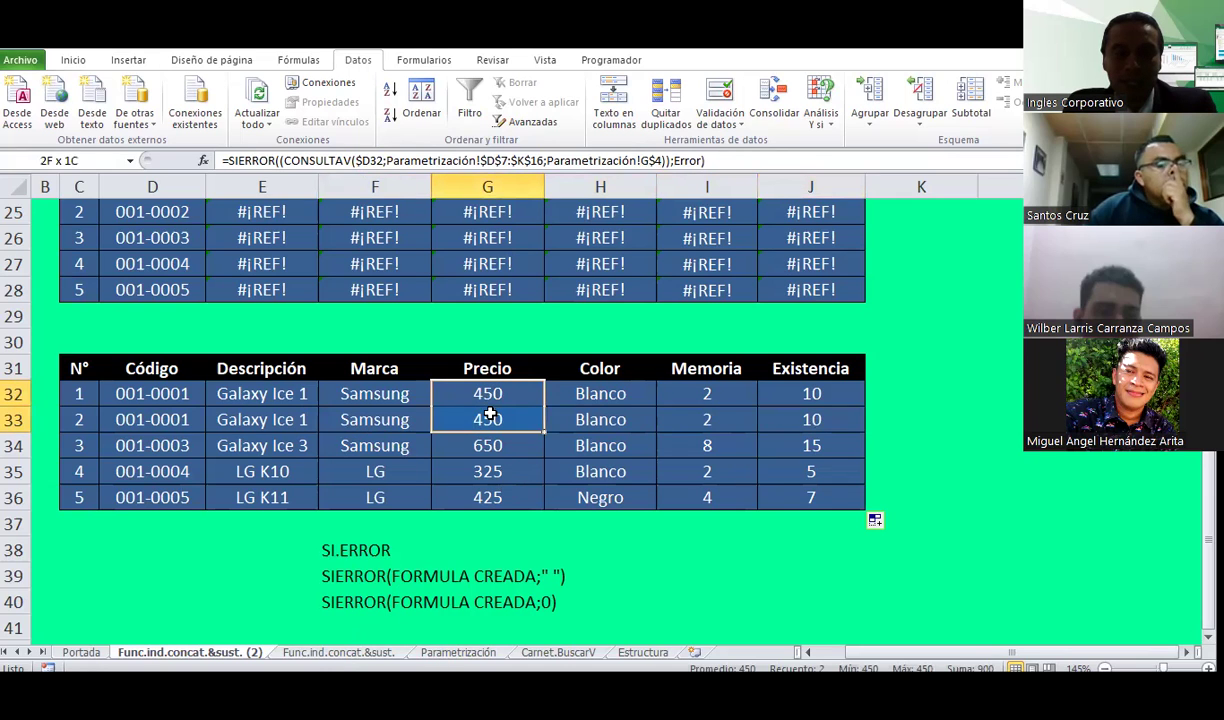
# Step: Choose code 001-0002 in D33's dropdown so row 2 shows Galaxy Ice 2 details
pyautogui.click(176, 419)
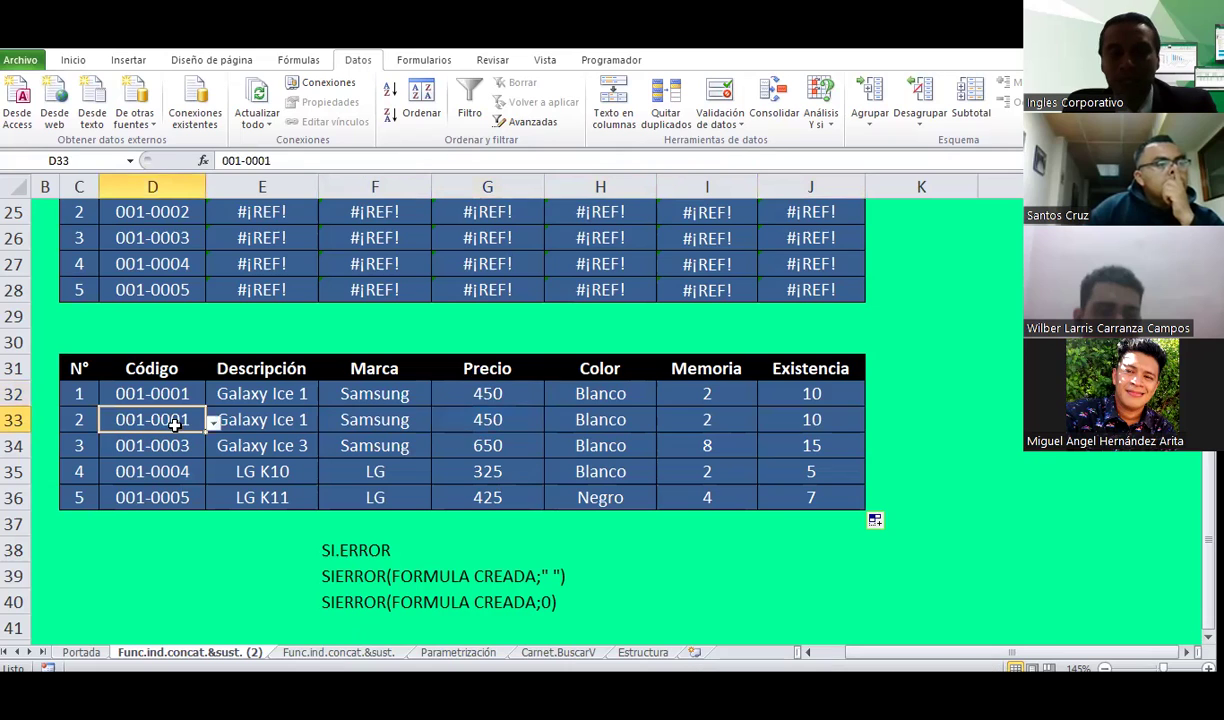
pyautogui.moveTo(240, 395); pyautogui.dragTo(776, 413)
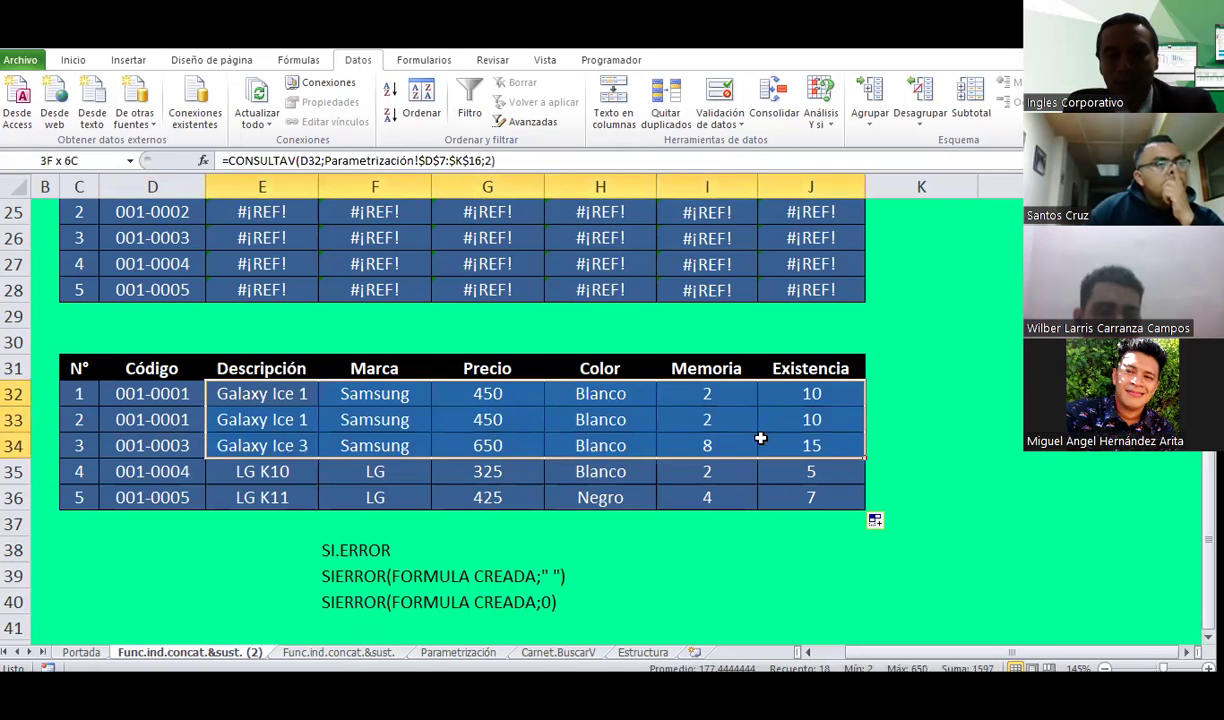
pyautogui.click(122, 419)
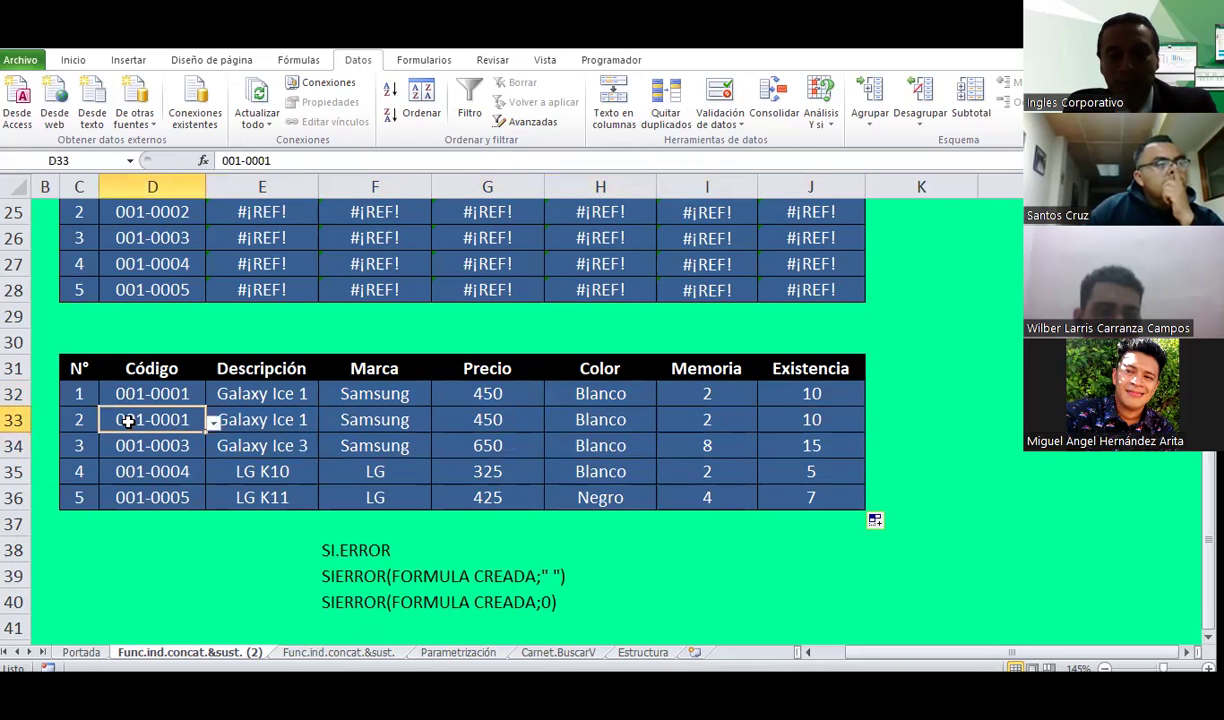
pyautogui.click(212, 427)
pyautogui.click(152, 458)
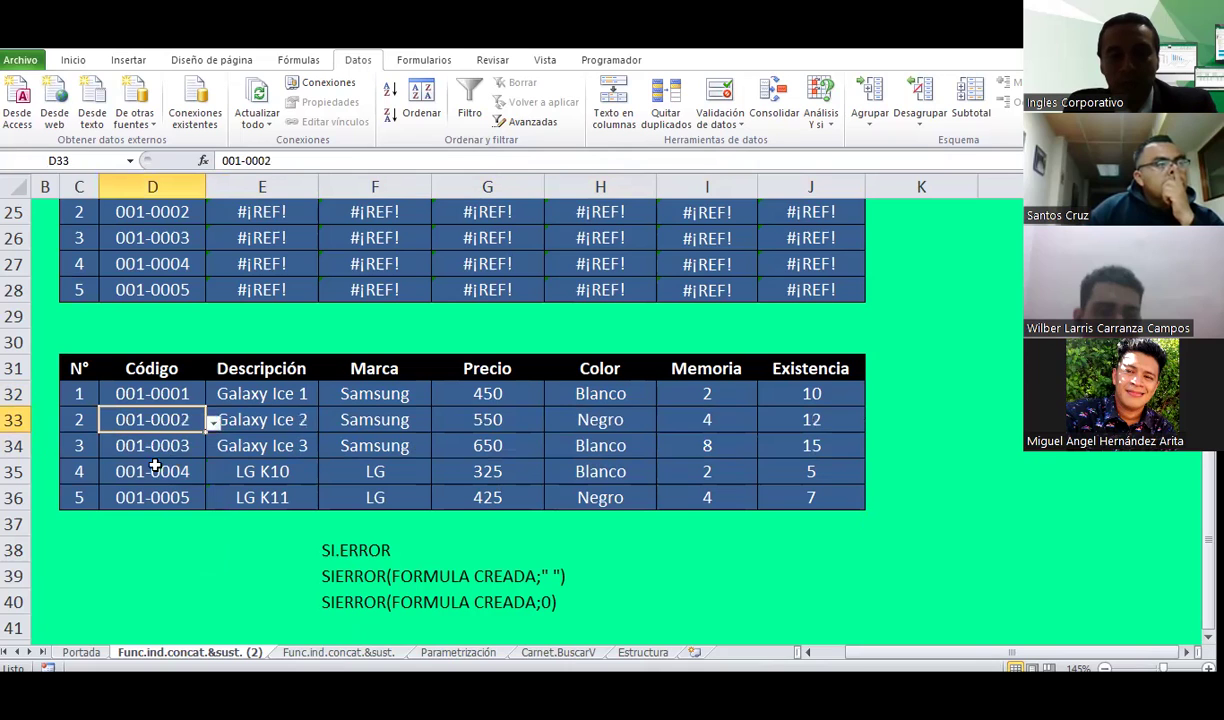
pyautogui.click(465, 415)
pyautogui.click(405, 394)
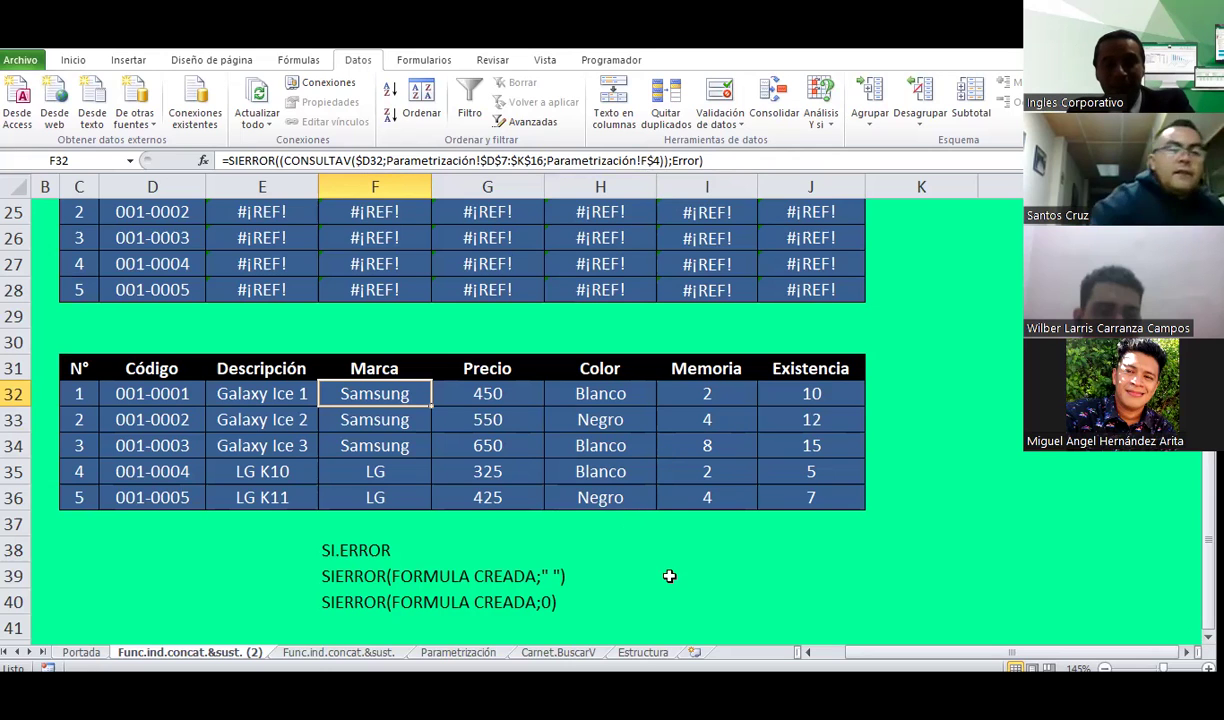
# Step: Complete F32 as =SIERROR((CONSULTAV($D32;Parametrización!$D$7:$K$16;Parametrización!F$4));Error)
pyautogui.press('F2')
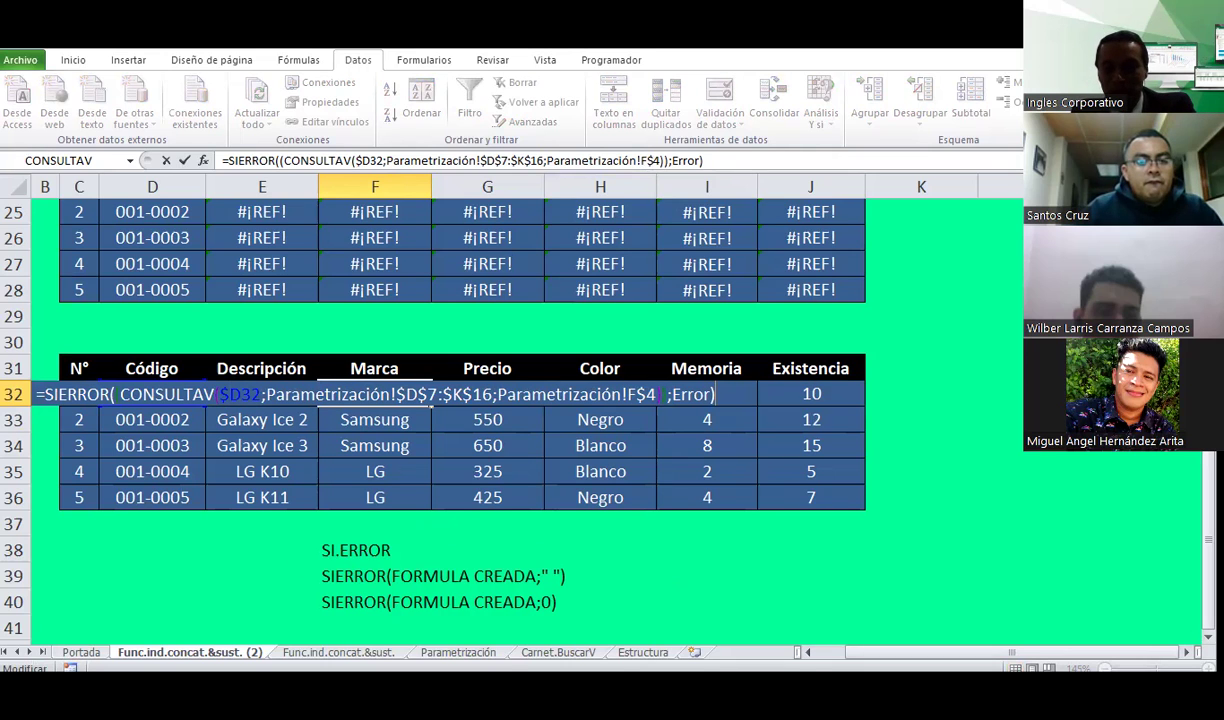
pyautogui.moveTo(410, 685)
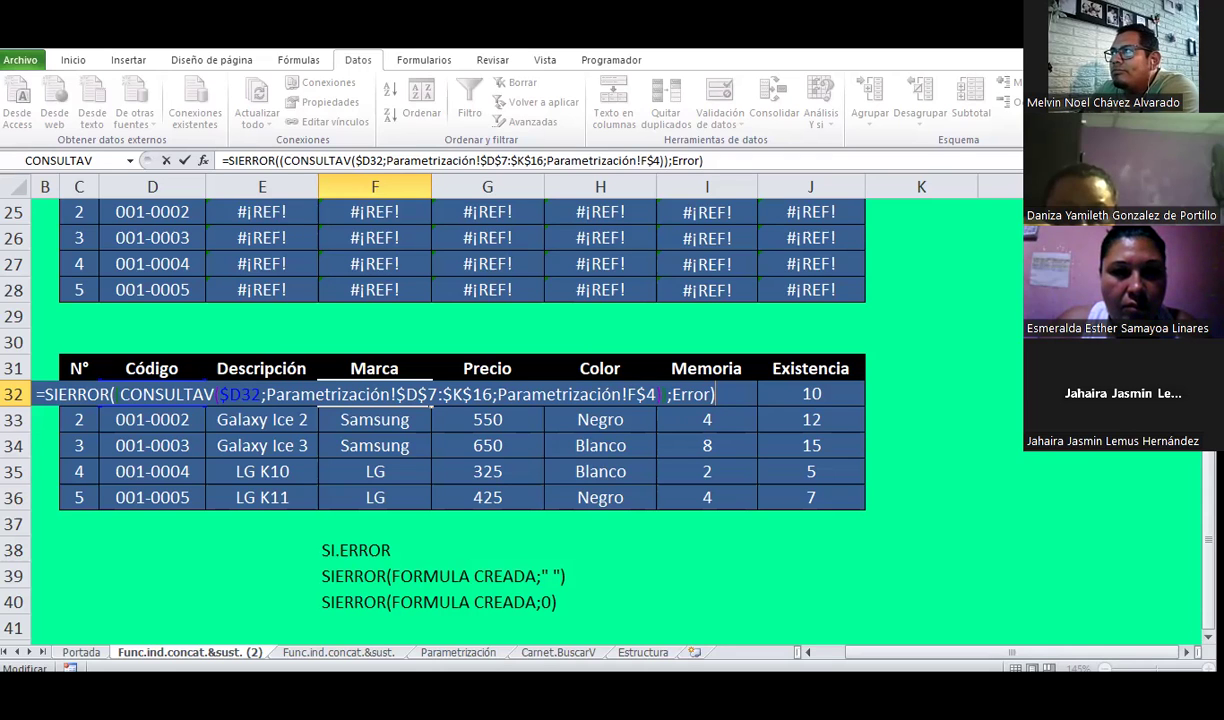
pyautogui.hotkey('ctrl', 'Return')
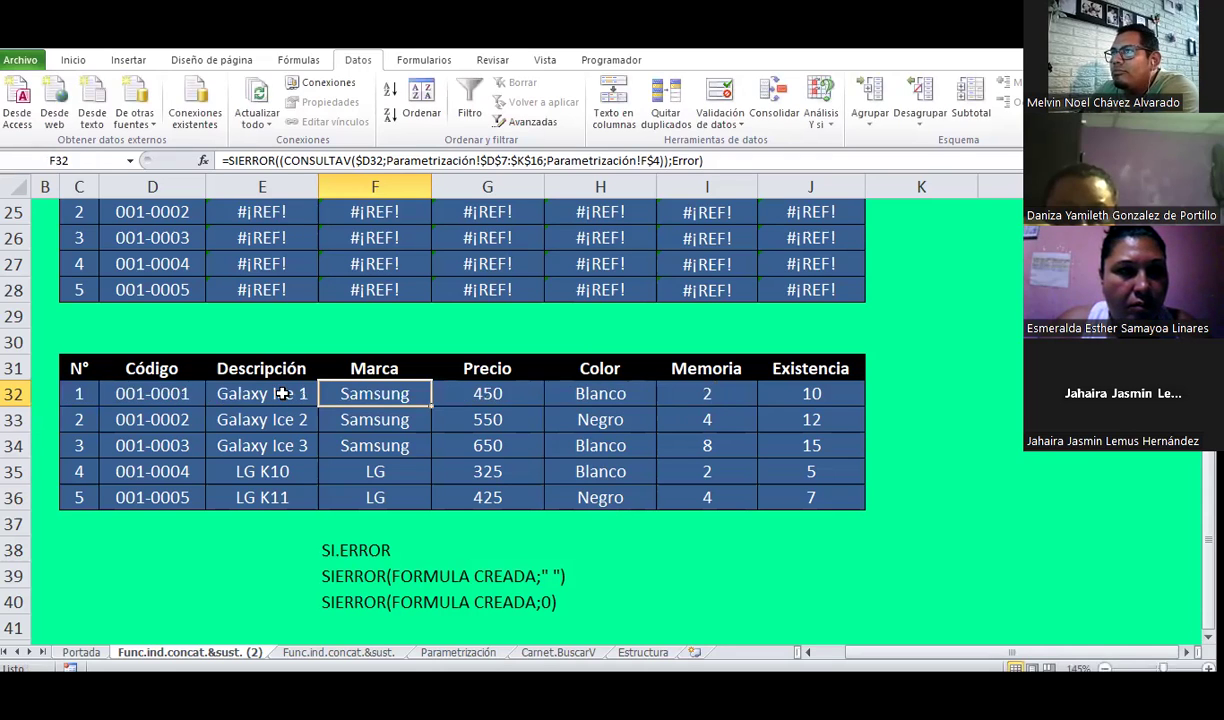
# Step: Add a comment to E32 beginning 'Incluir la función:'
pyautogui.rightClick(283, 394)
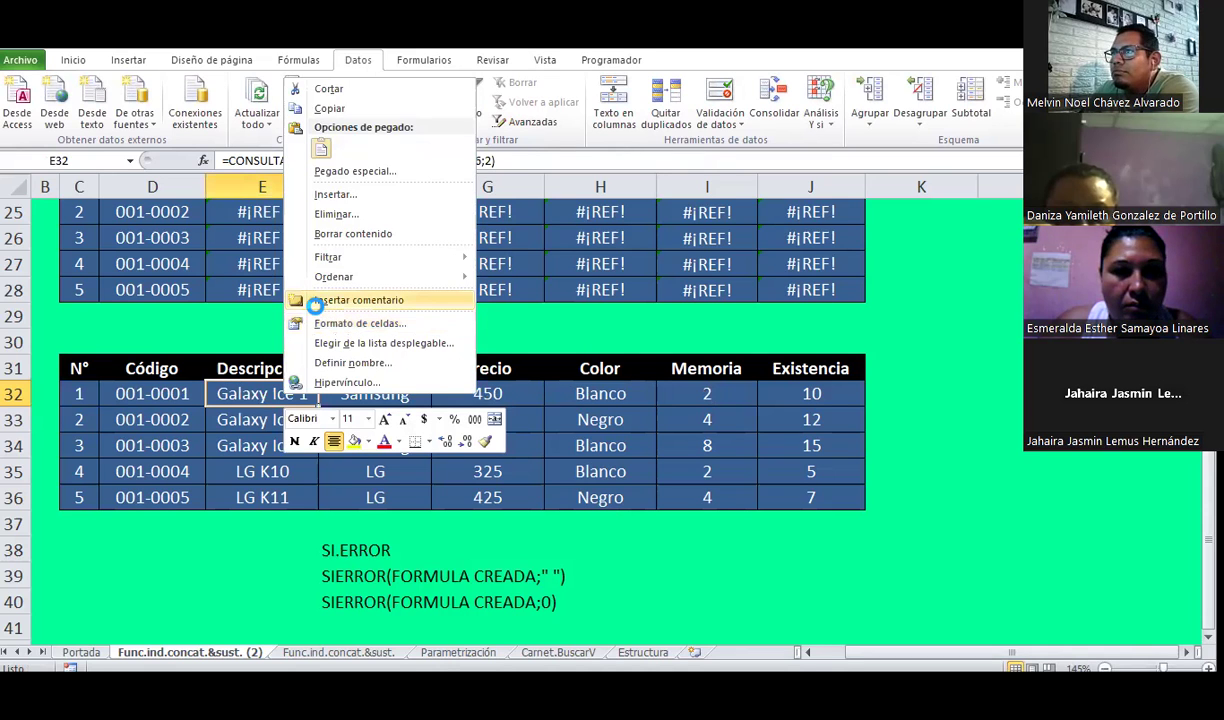
pyautogui.click(358, 300)
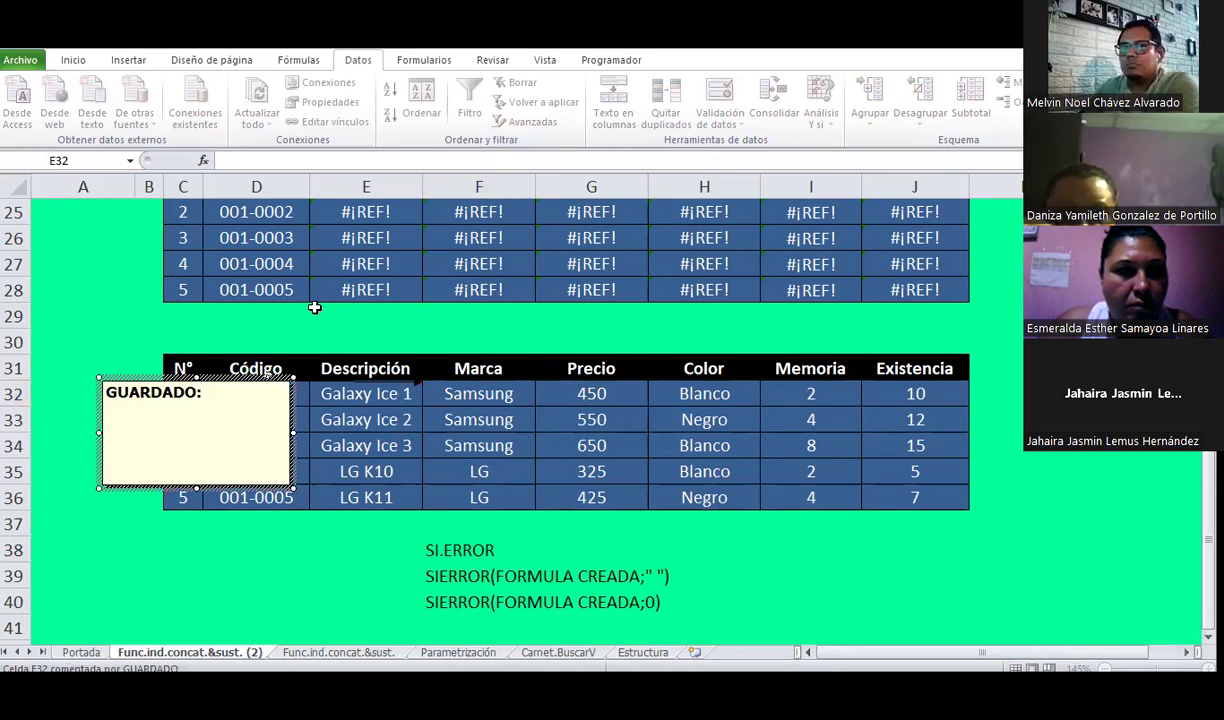
pyautogui.press('Return')
pyautogui.write('Inclui')
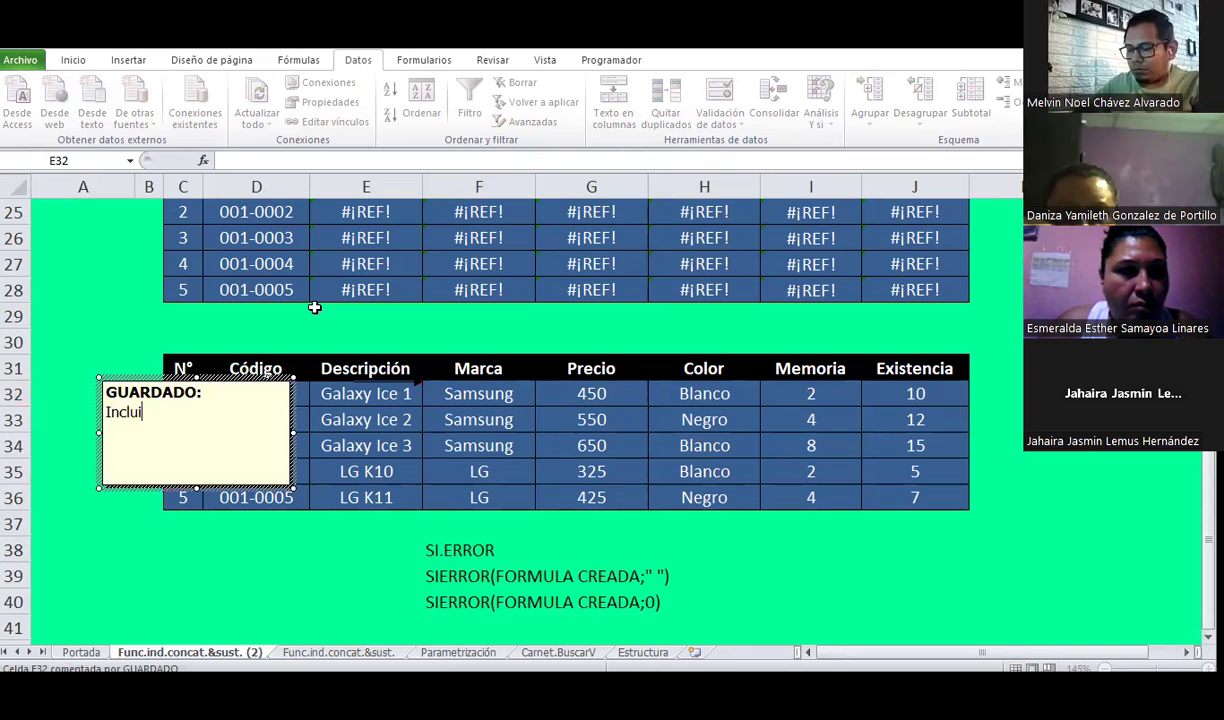
pyautogui.write('r la fun')
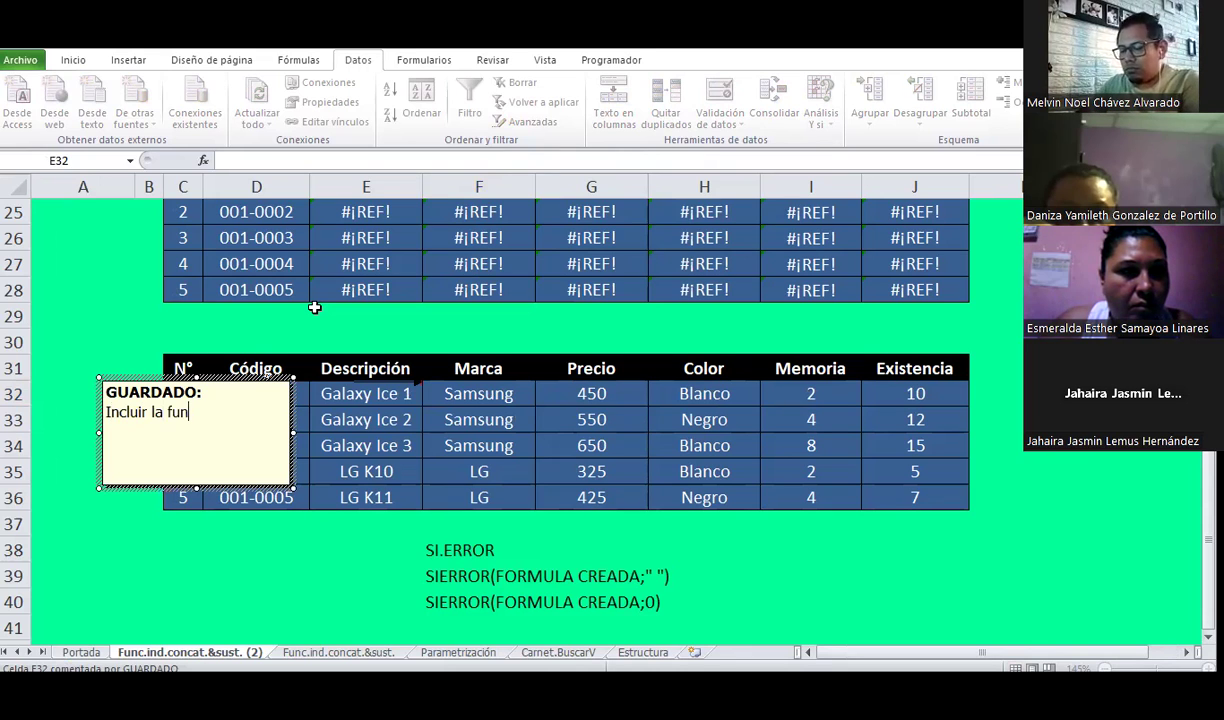
pyautogui.press('BackSpace')
pyautogui.press('BackSpace')
pyautogui.write('iunci')
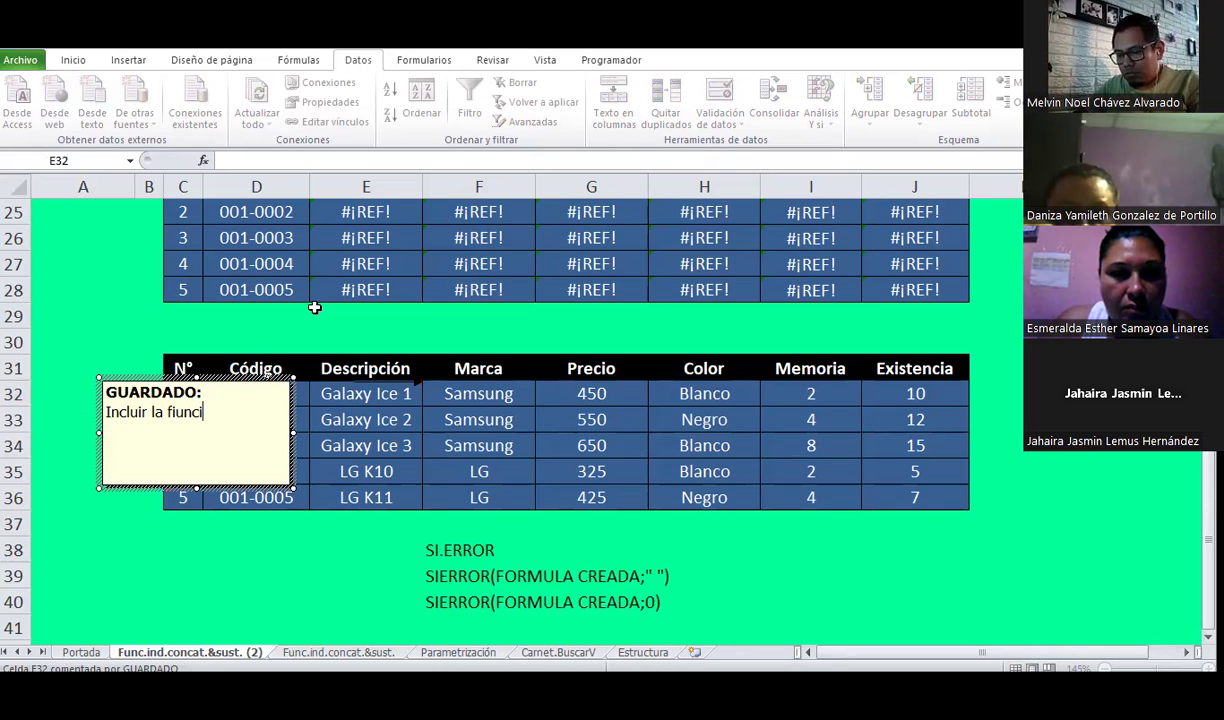
pyautogui.write('ón')
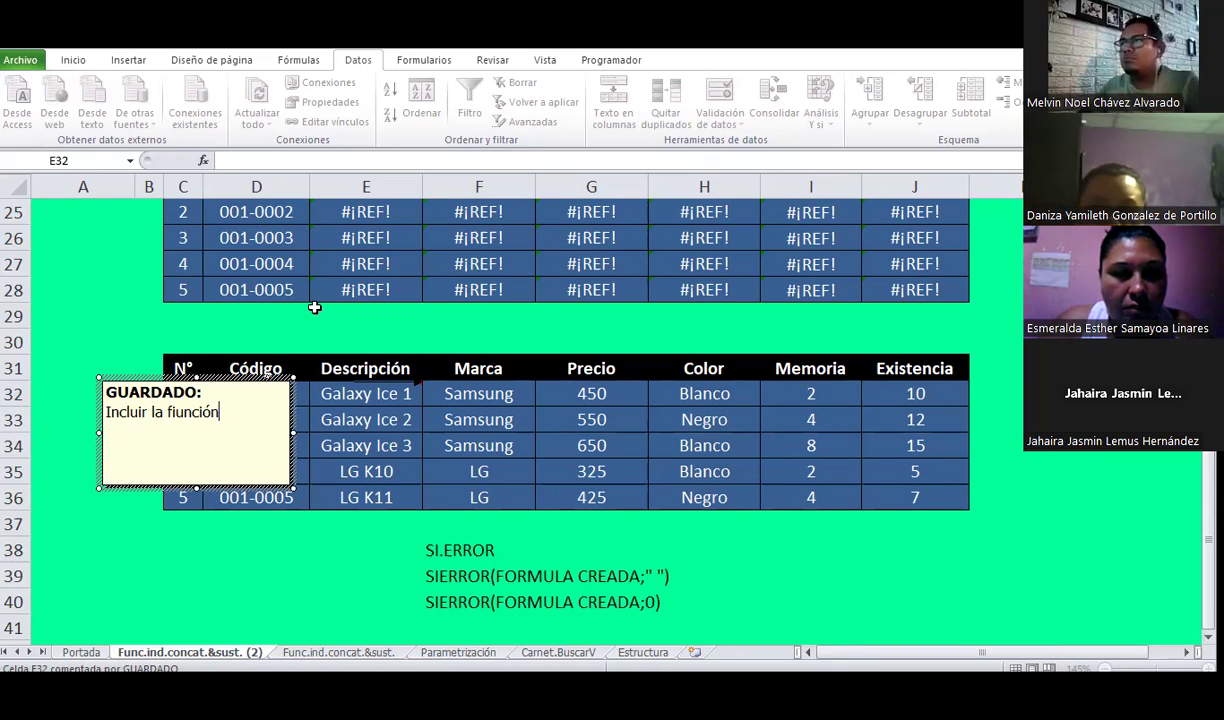
pyautogui.write(':')
# Step: Add a comment line about SIERROR, a relative column reference, and absolute attribute and row references
pyautogui.press('Return')
pyautogui.write('Sierror,')
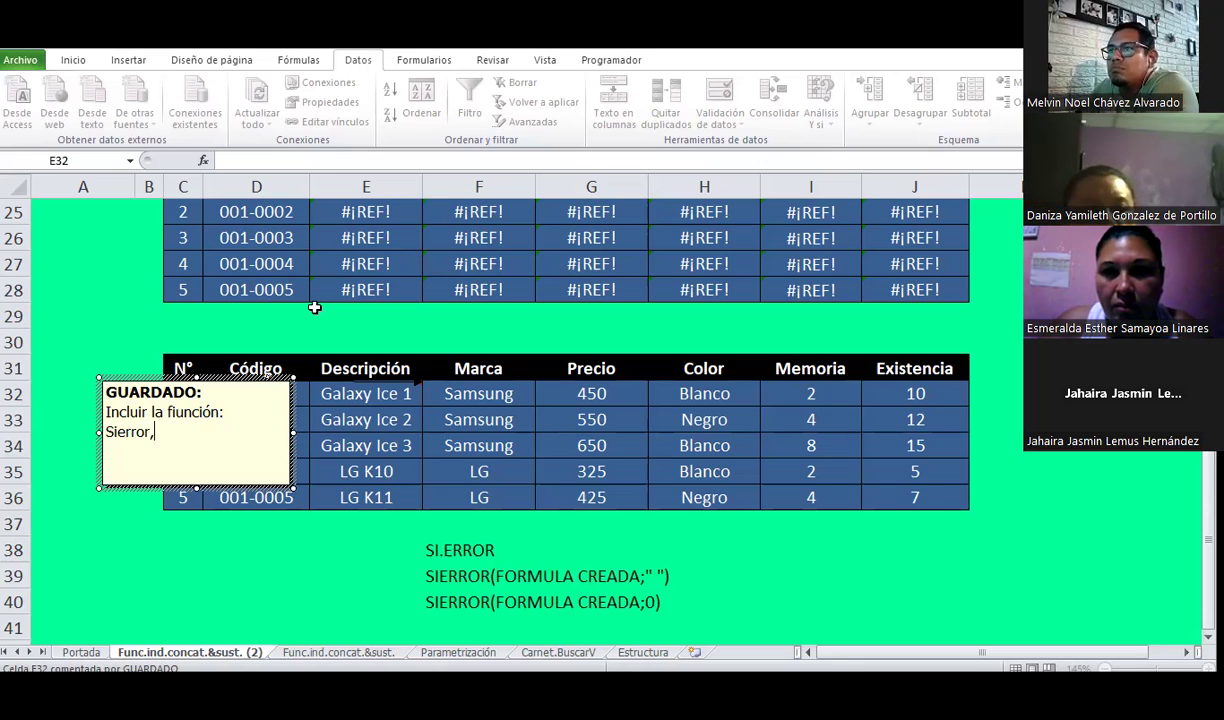
pyautogui.write(' referencia de la c')
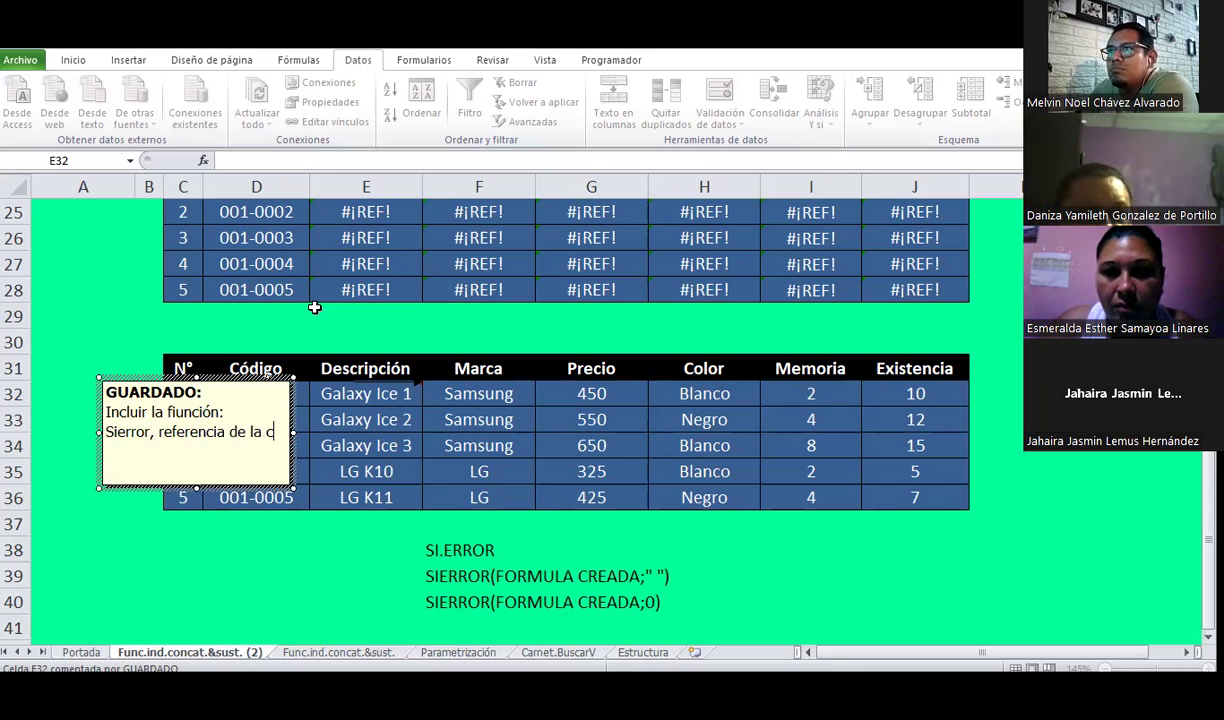
pyautogui.write('olumna, ')
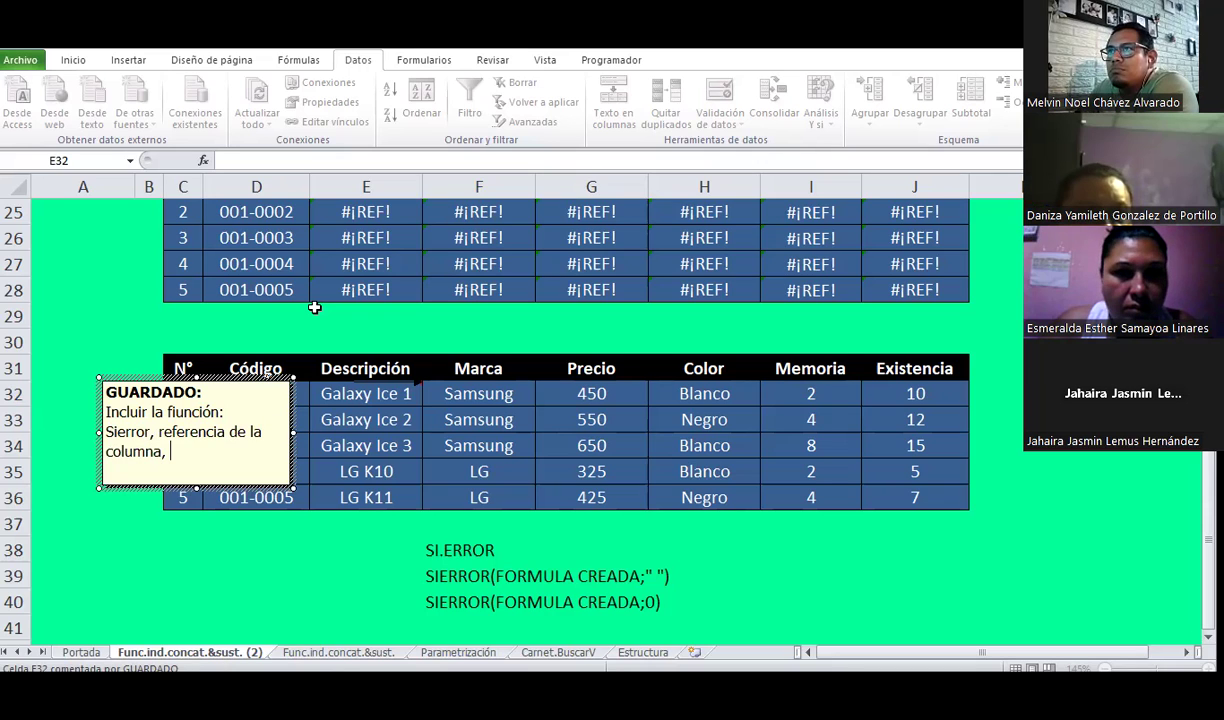
pyautogui.write('refe')
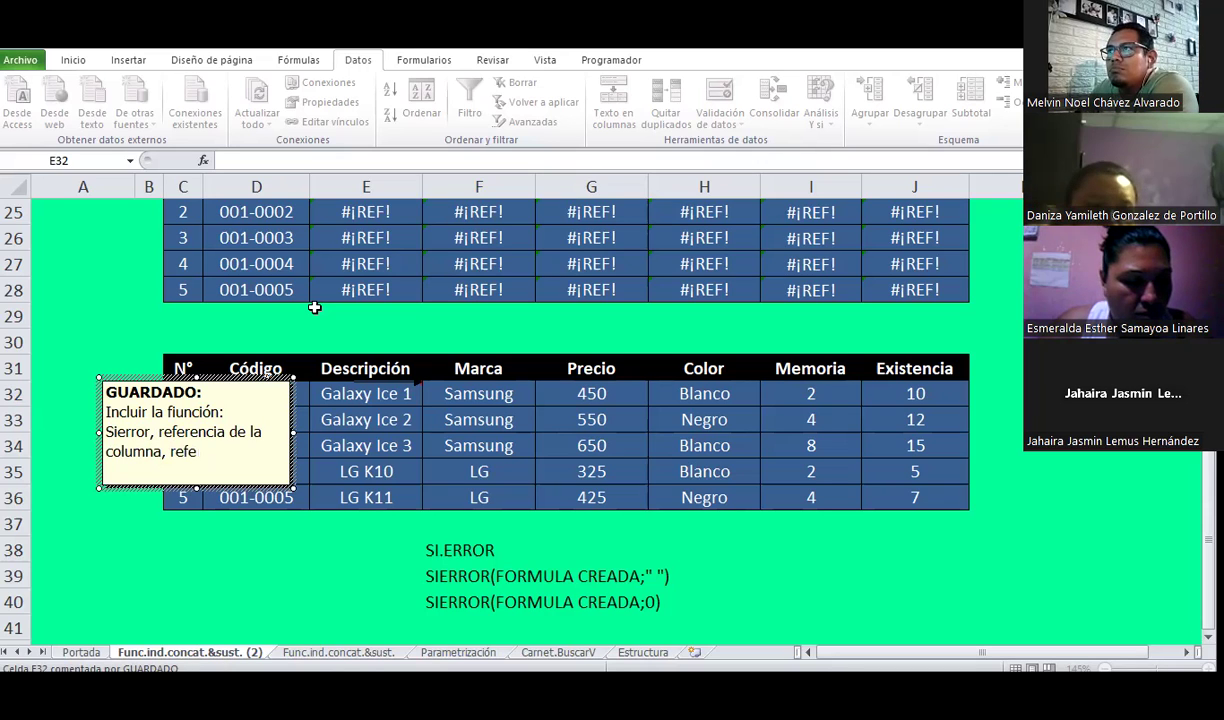
pyautogui.press('BackSpace')
pyautogui.press('BackSpace')
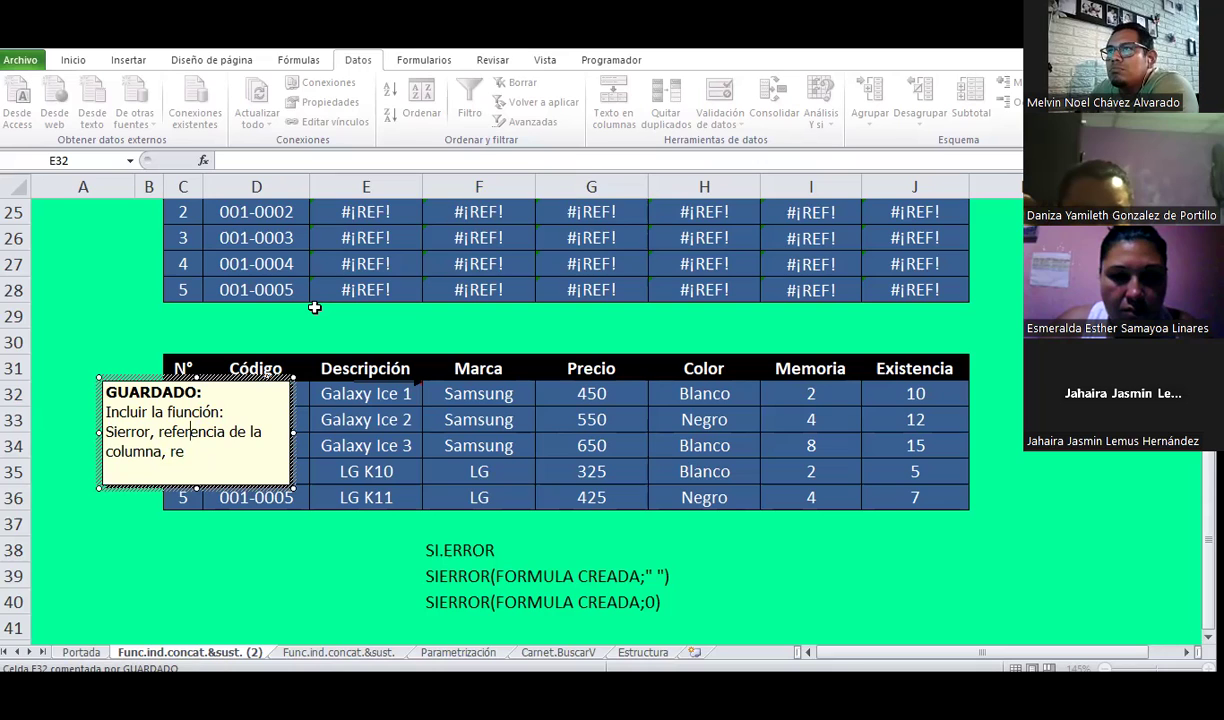
pyautogui.press('Right')
pyautogui.press('Right')
pyautogui.press('Right')
pyautogui.write('rev')
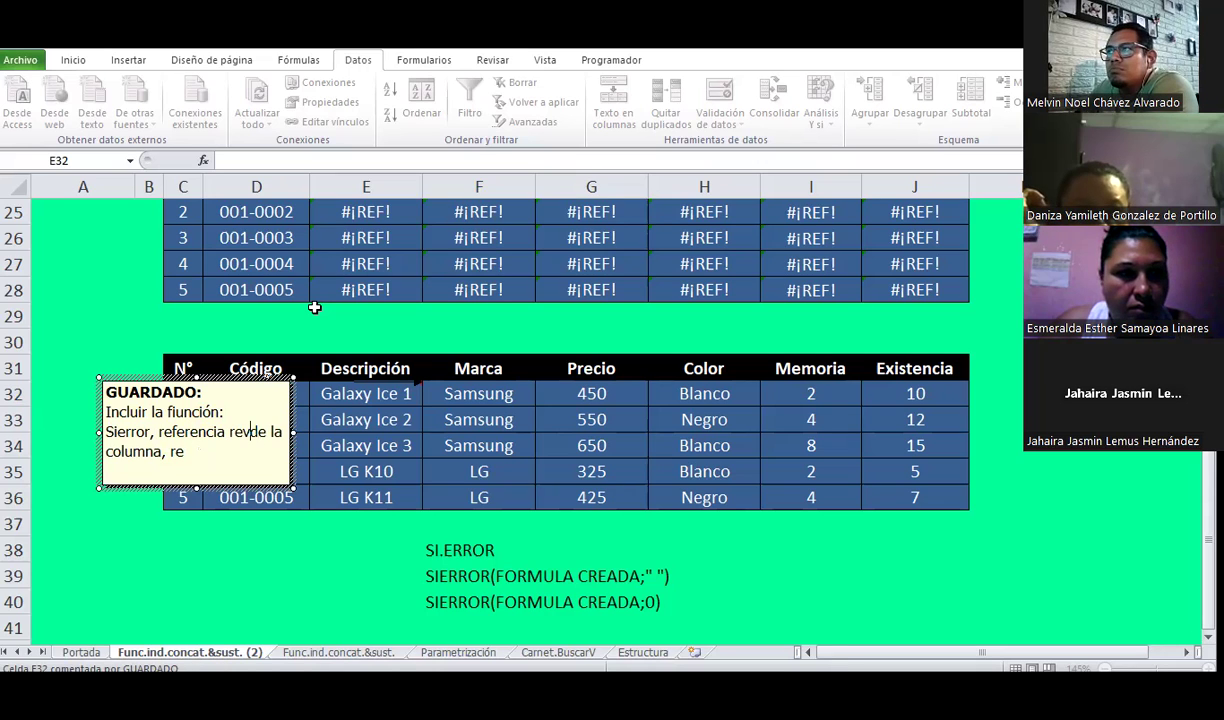
pyautogui.write('lativo para el valo')
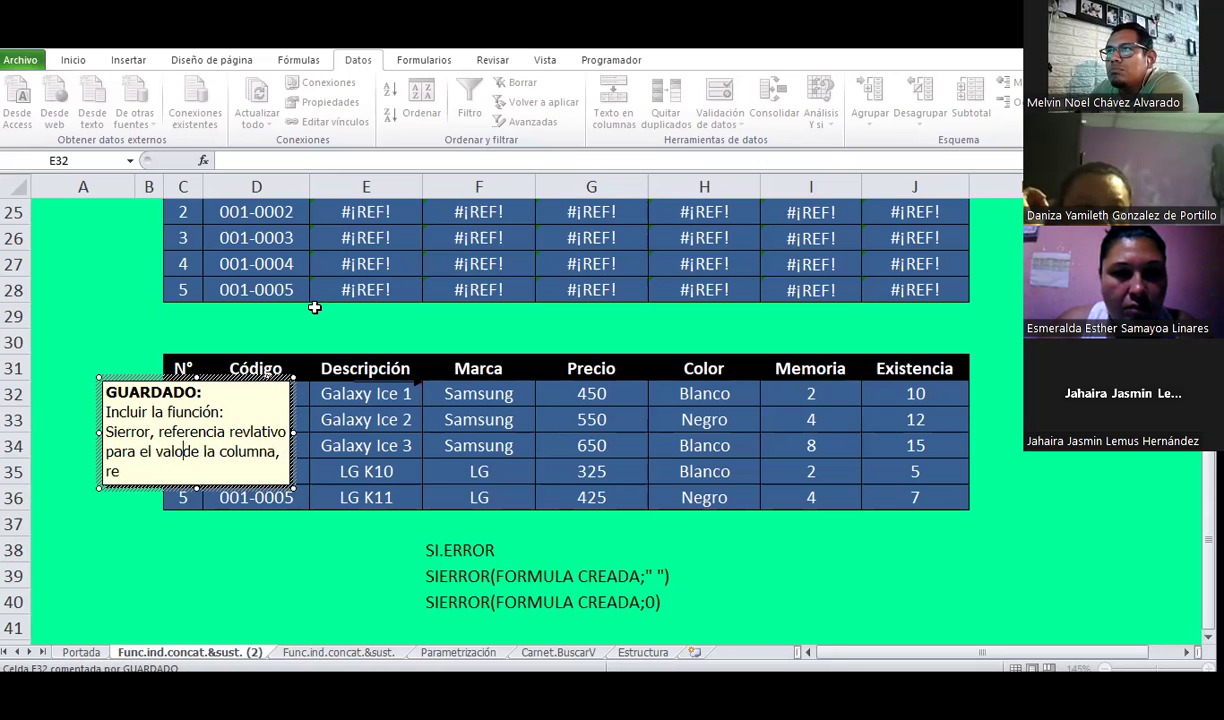
pyautogui.write('r')
pyautogui.hotkey('ctrl', 'End')
pyautogui.write('fe')
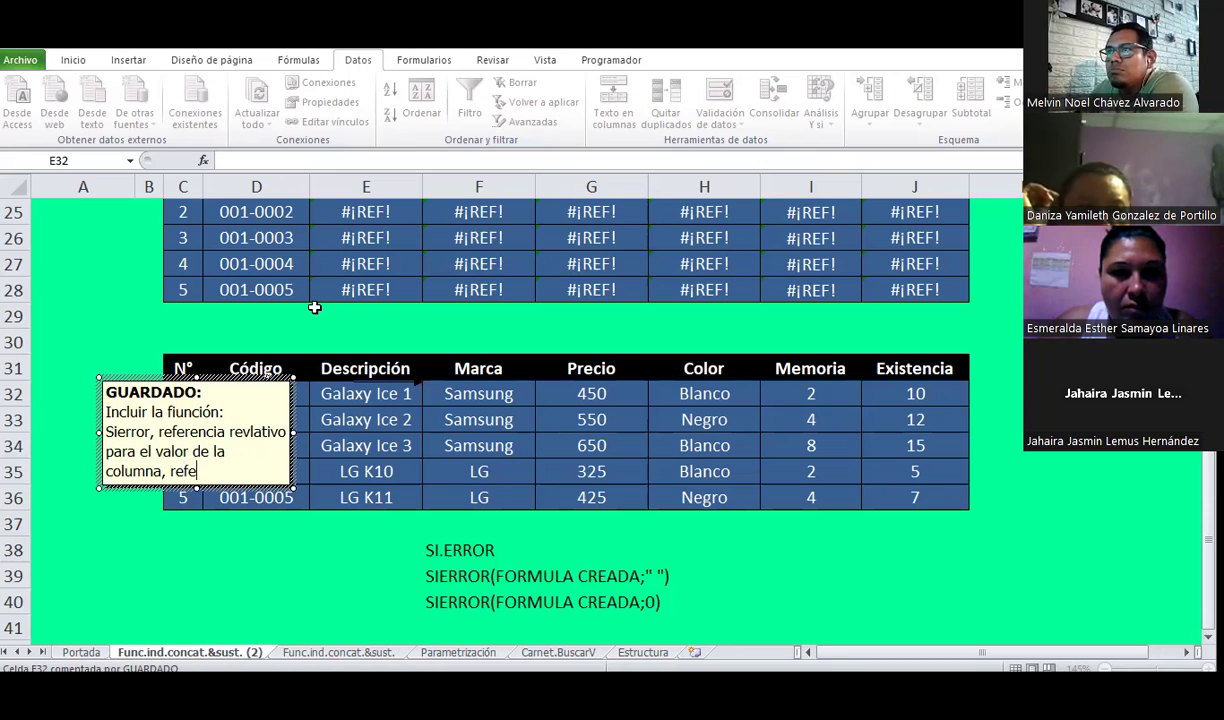
pyautogui.write('rencia absol')
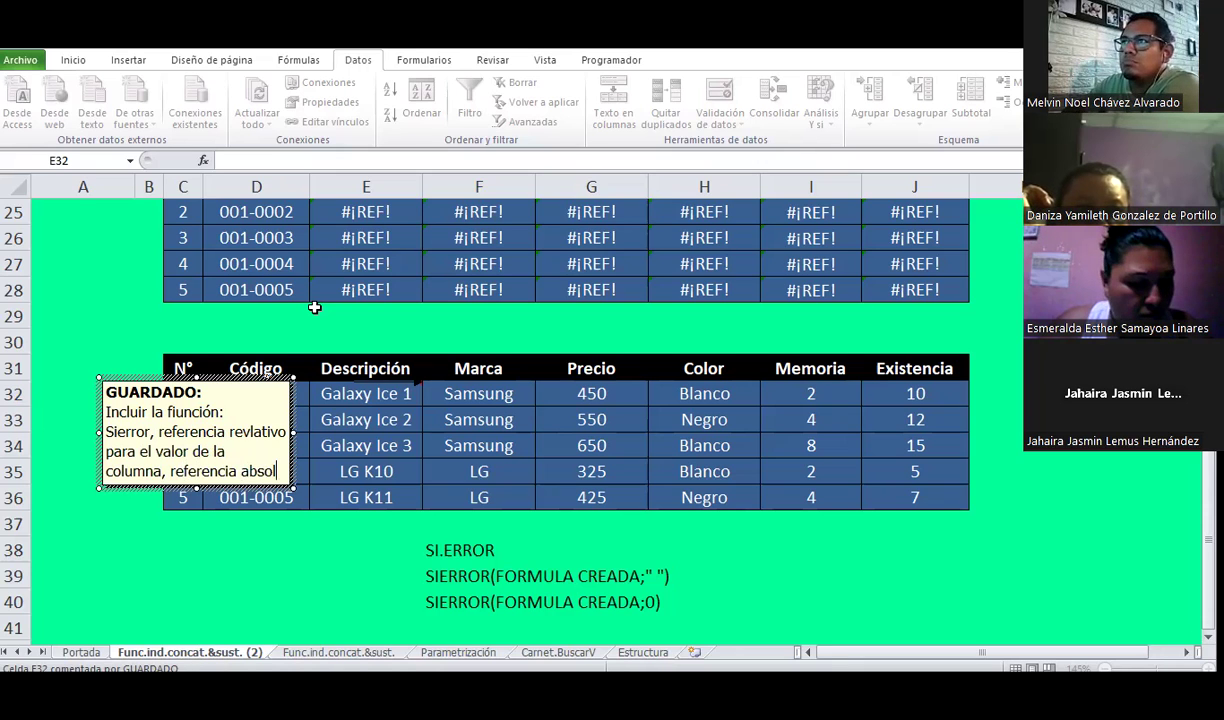
pyautogui.write('uta en columna ')
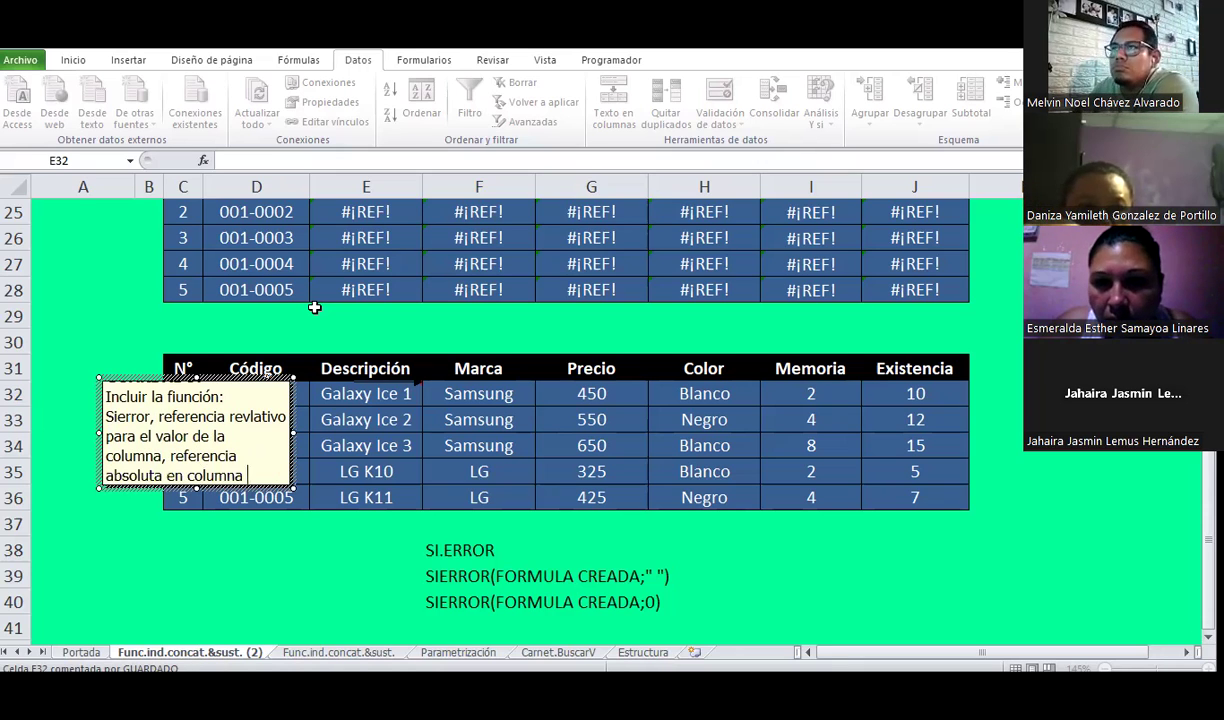
pyautogui.write('para el atributo')
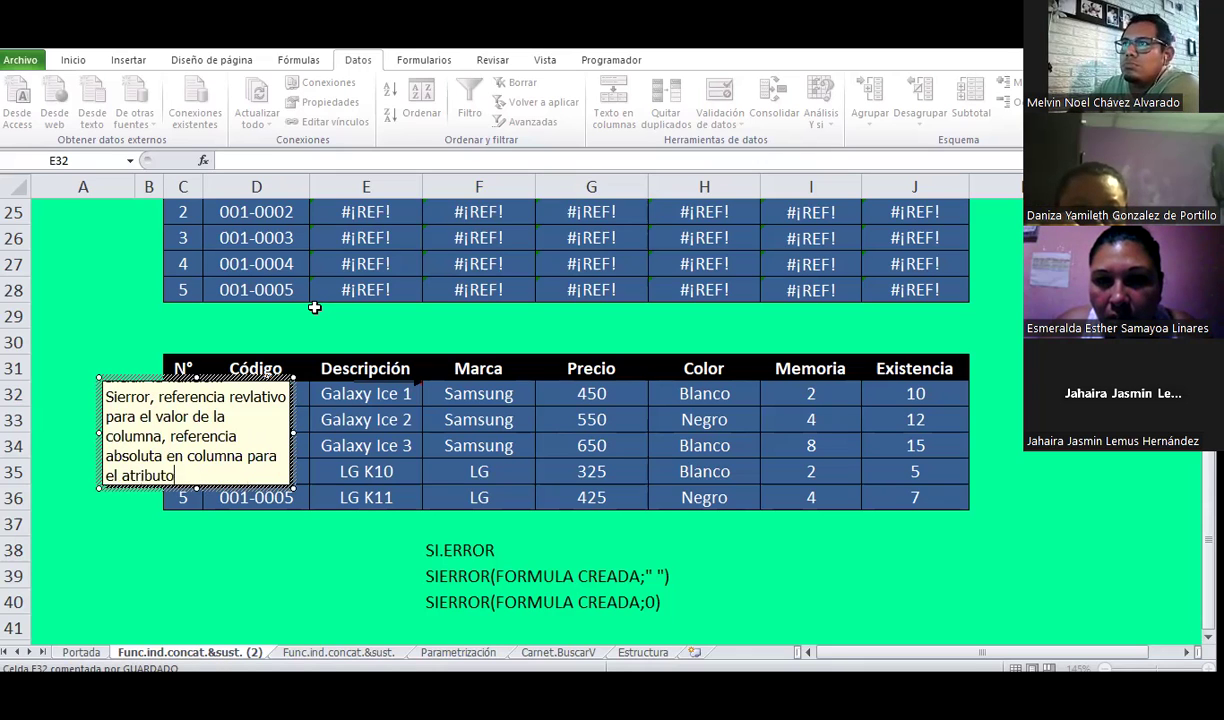
pyautogui.write(' a buscar y refere')
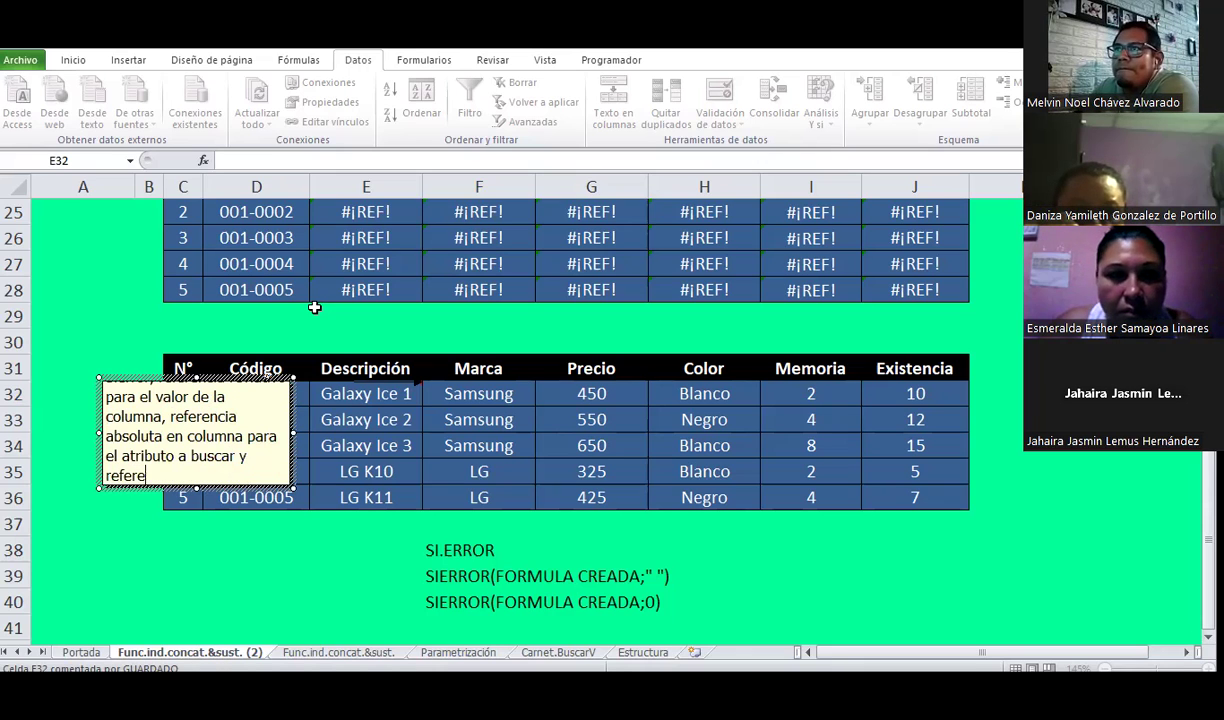
pyautogui.write('ncia ')
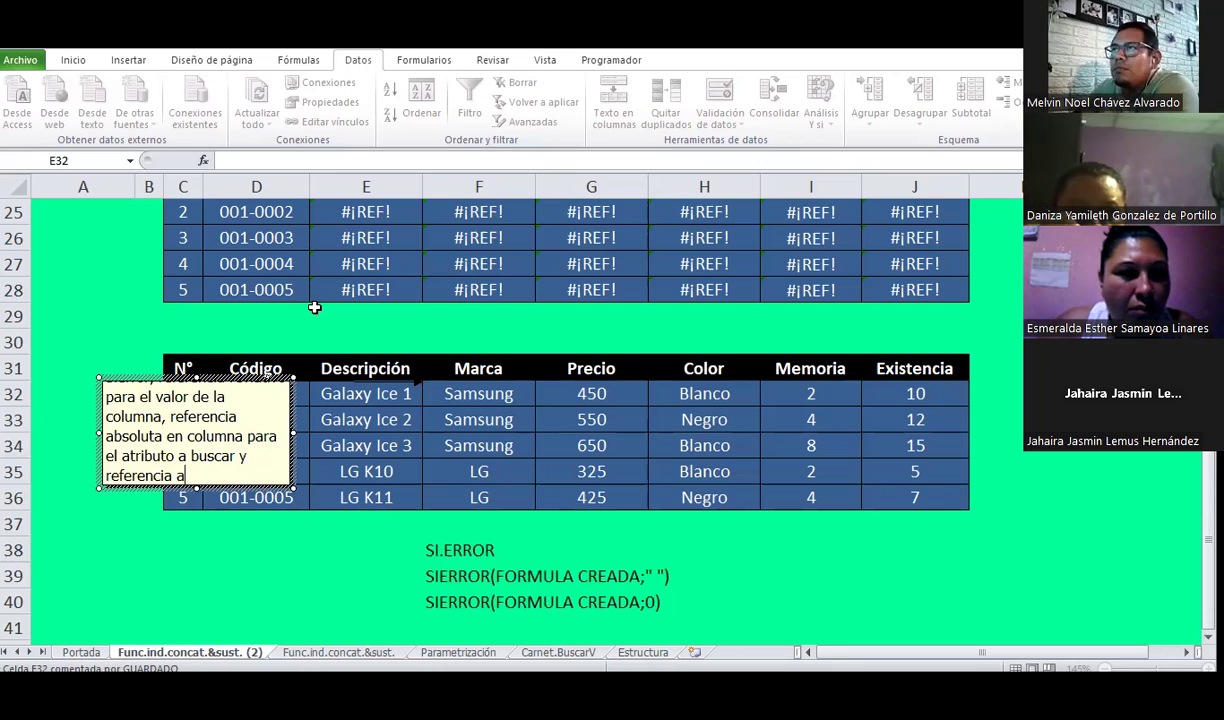
pyautogui.write('absoluta para la')
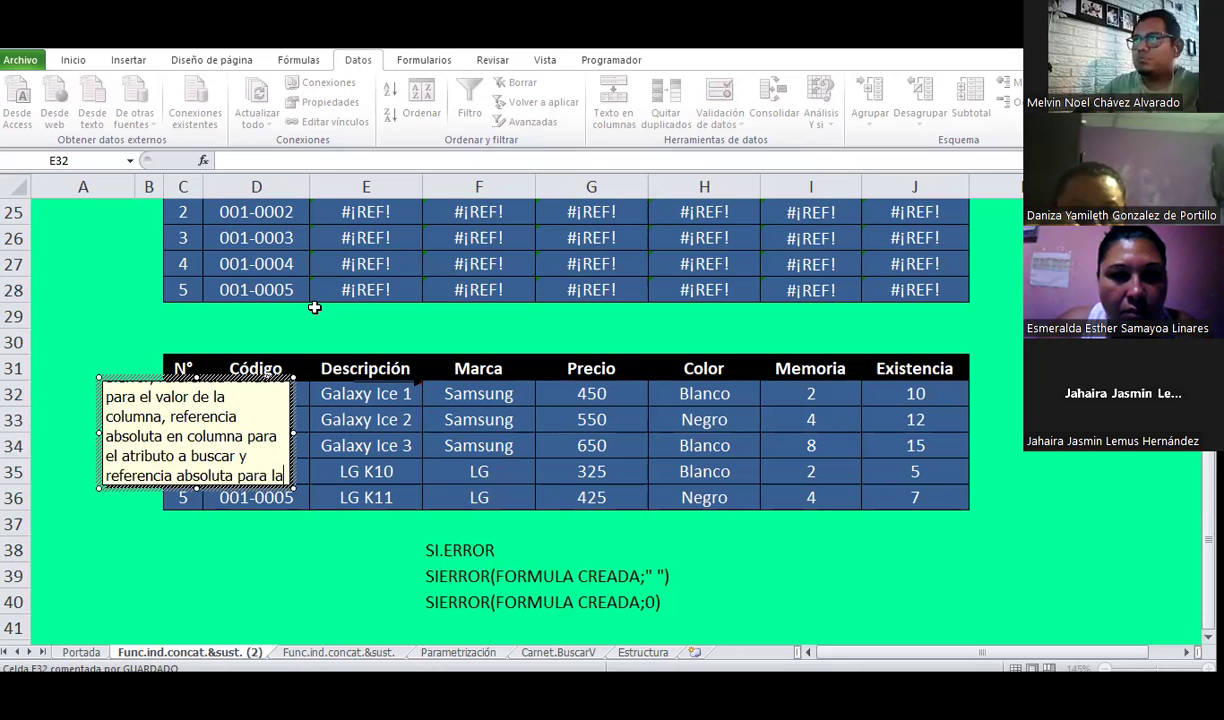
pyautogui.write(' fila a')
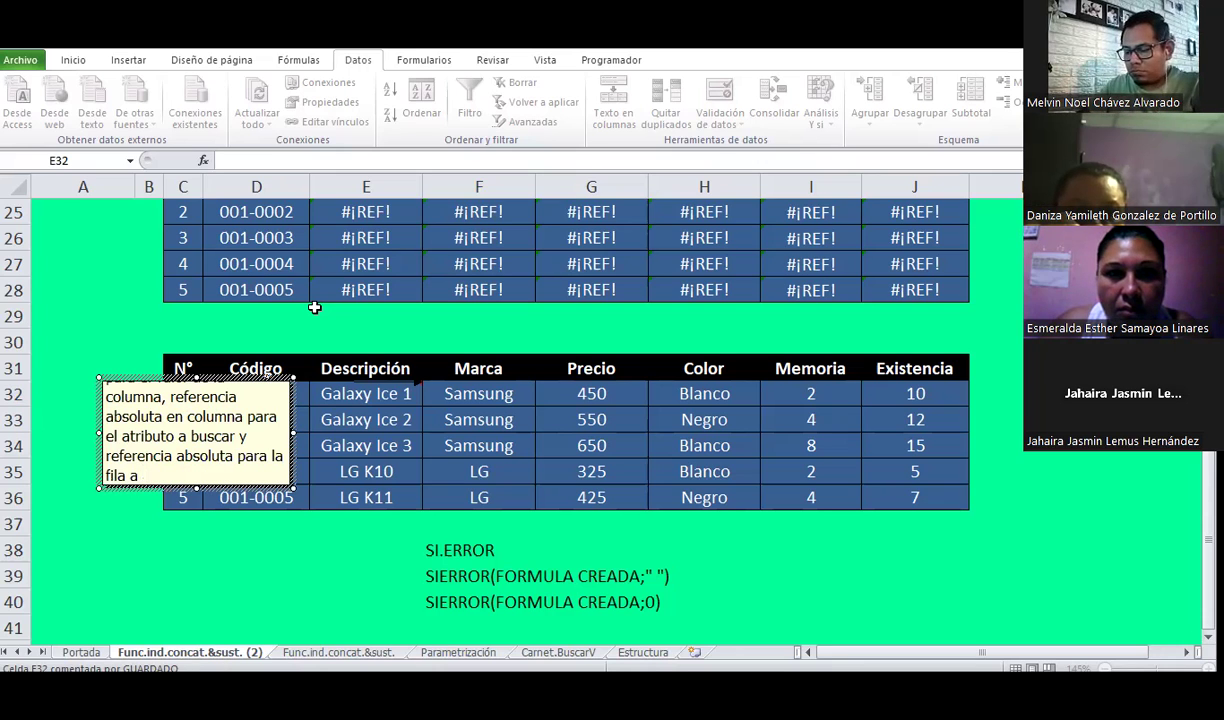
pyautogui.press('BackSpace')
pyautogui.press('BackSpace')
pyautogui.press('BackSpace')
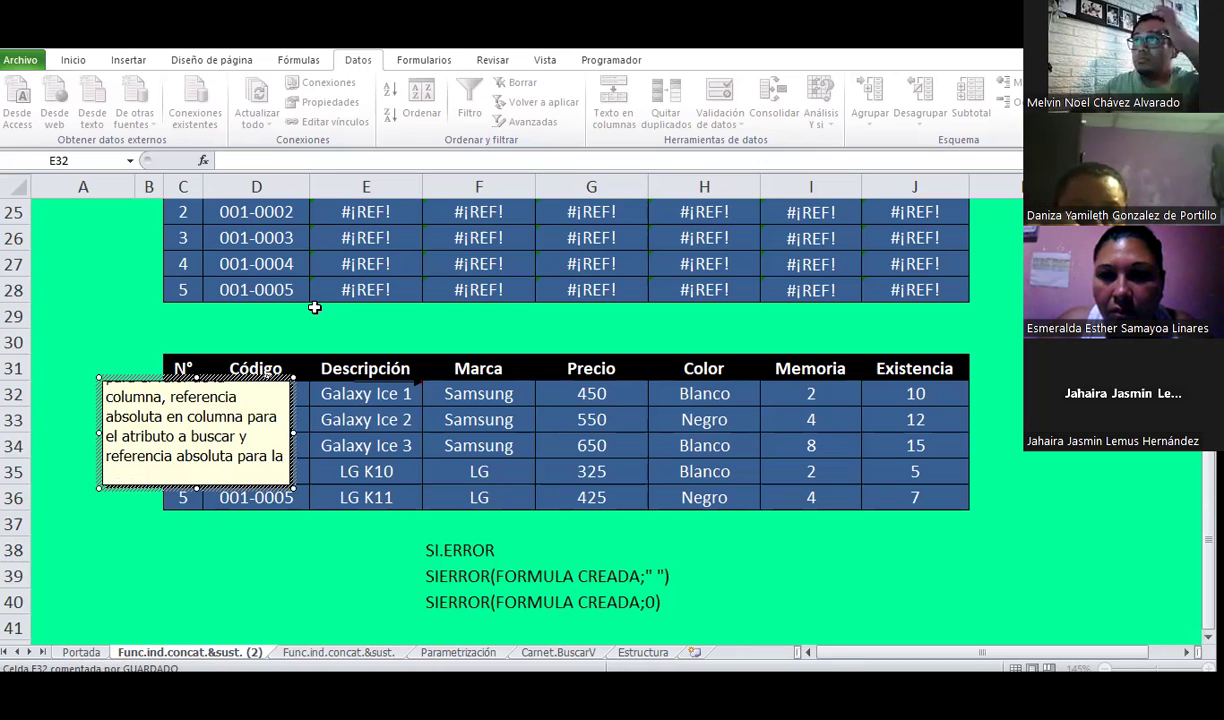
pyautogui.press('BackSpace')
pyautogui.press('BackSpace')
pyautogui.write('el num')
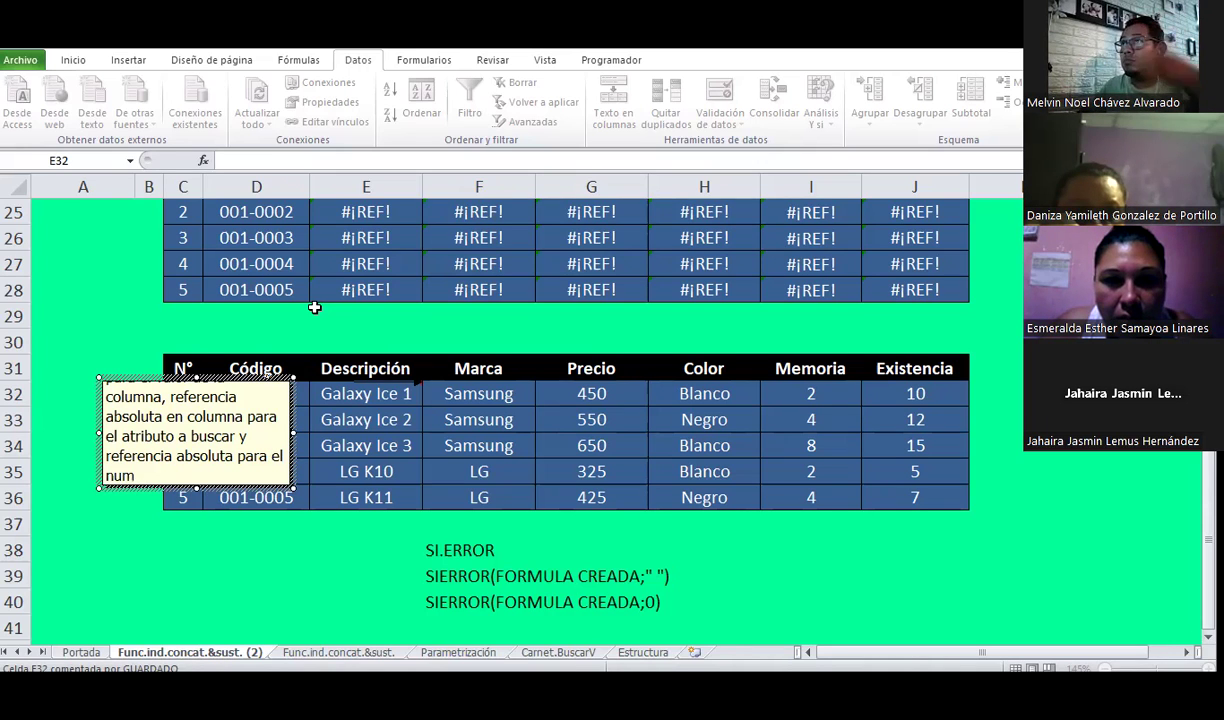
pyautogui.press('BackSpace')
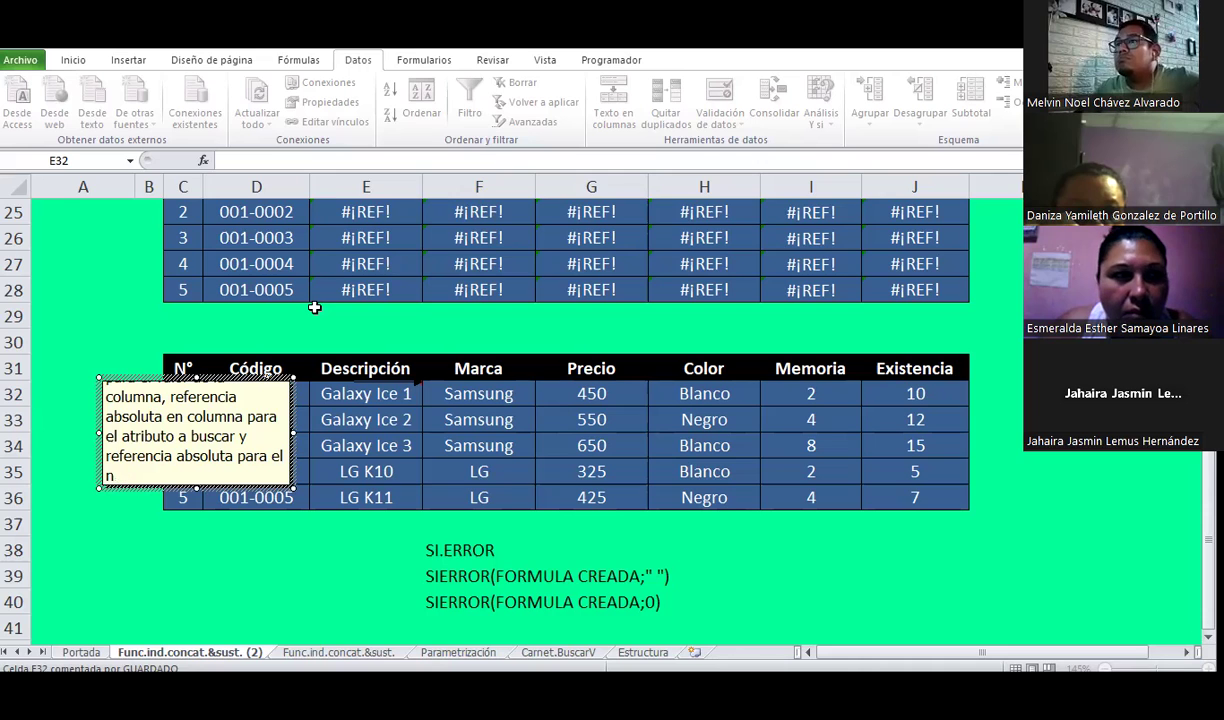
pyautogui.write('úmero de ')
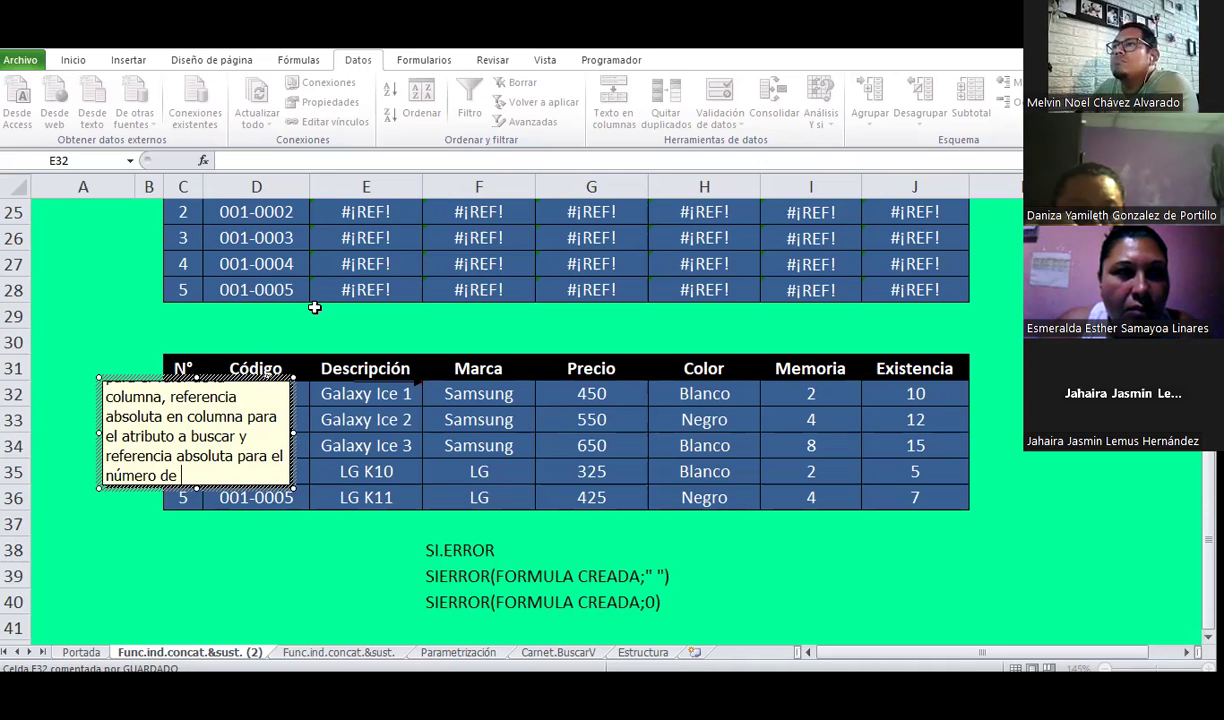
pyautogui.write('fila')
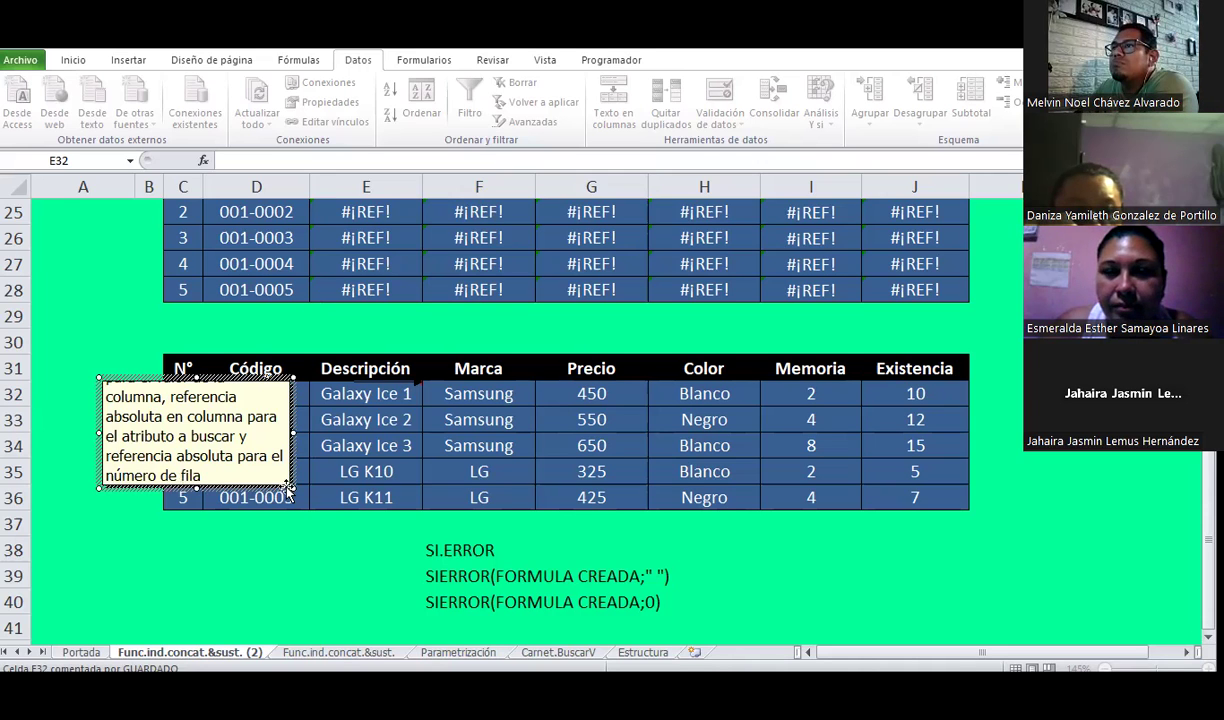
# Step: Drag the GUARDADO comment box larger so its text fits, then select E38 to close it
pyautogui.moveTo(289, 484); pyautogui.dragTo(318, 532)
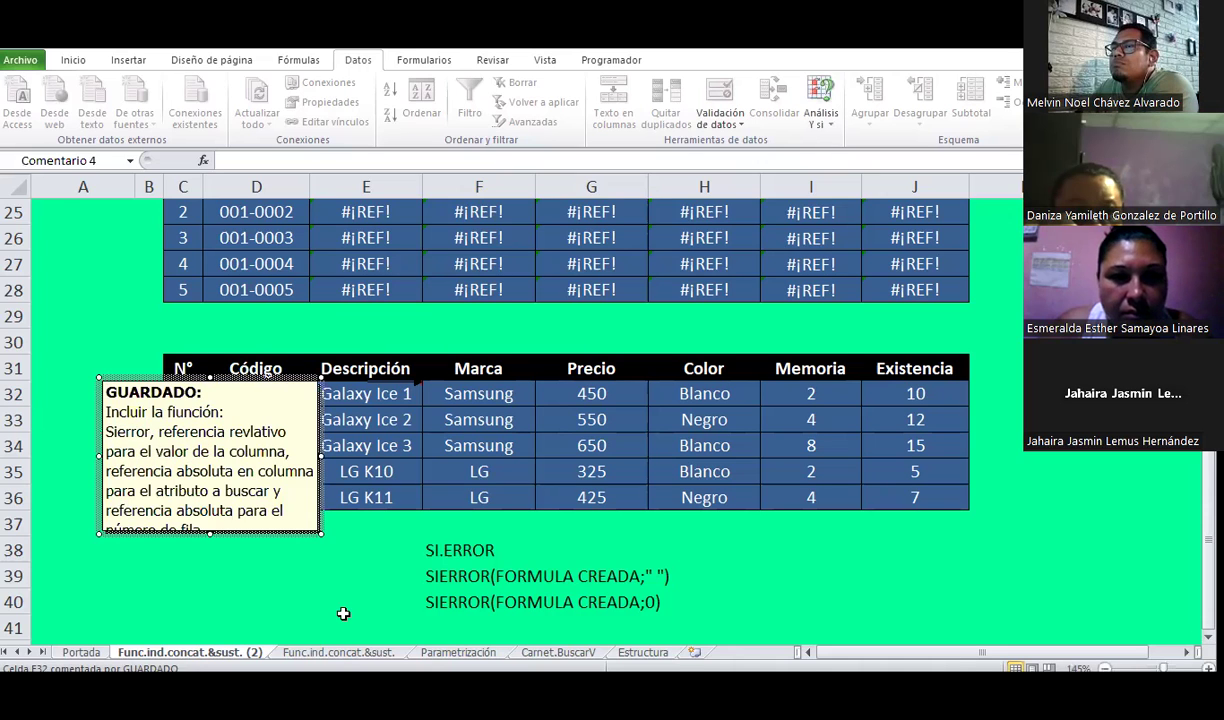
pyautogui.moveTo(320, 535); pyautogui.dragTo(362, 602)
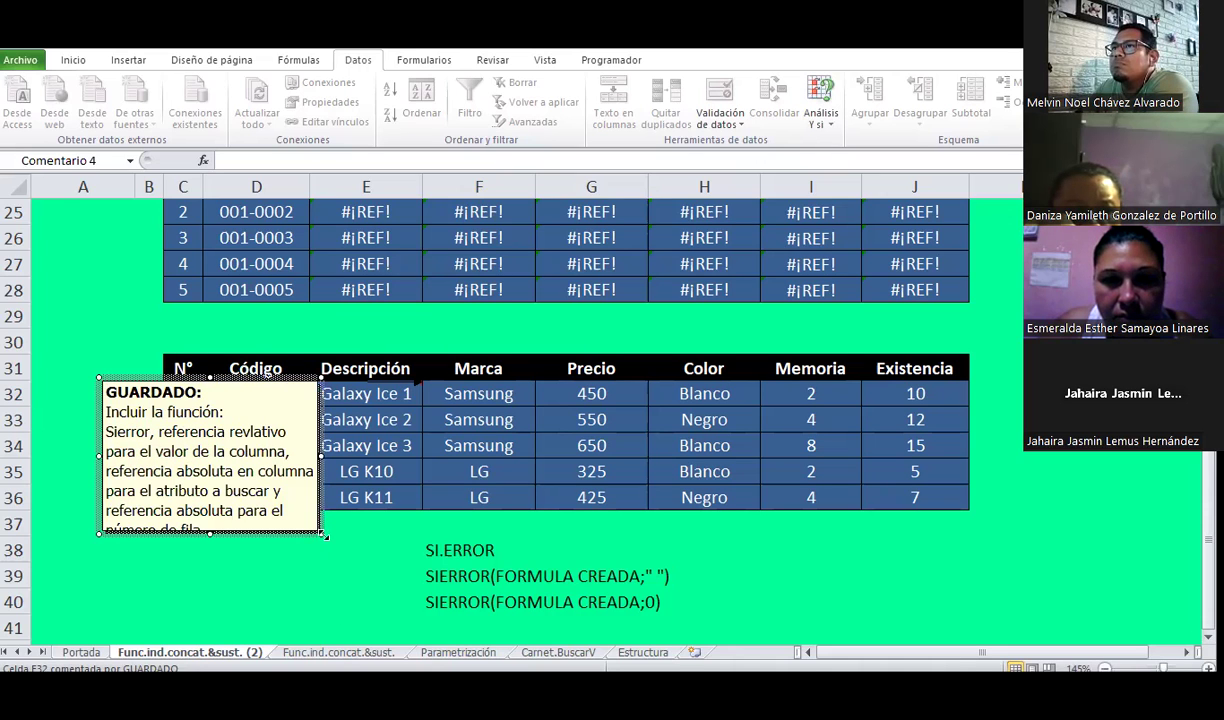
pyautogui.click(382, 556)
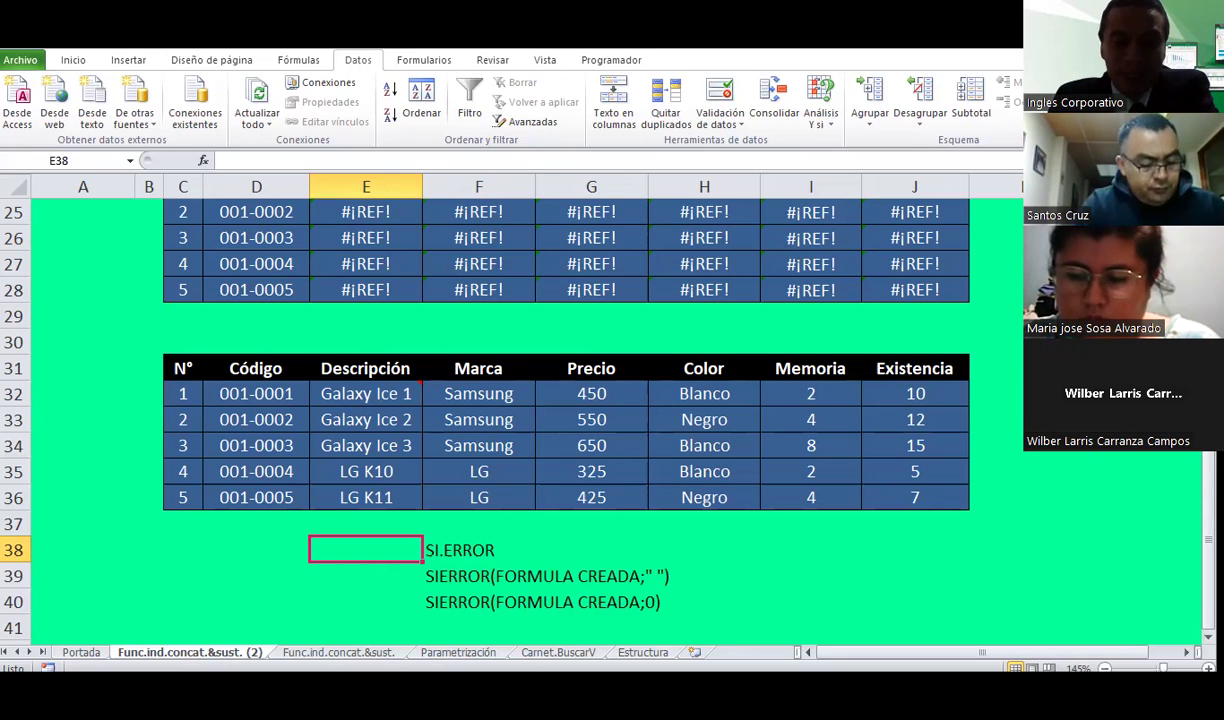
# Step: Open the Parametrización sheet to show the Base de datos table with codes 001-0001 to 001-0010
pyautogui.click(636, 651)
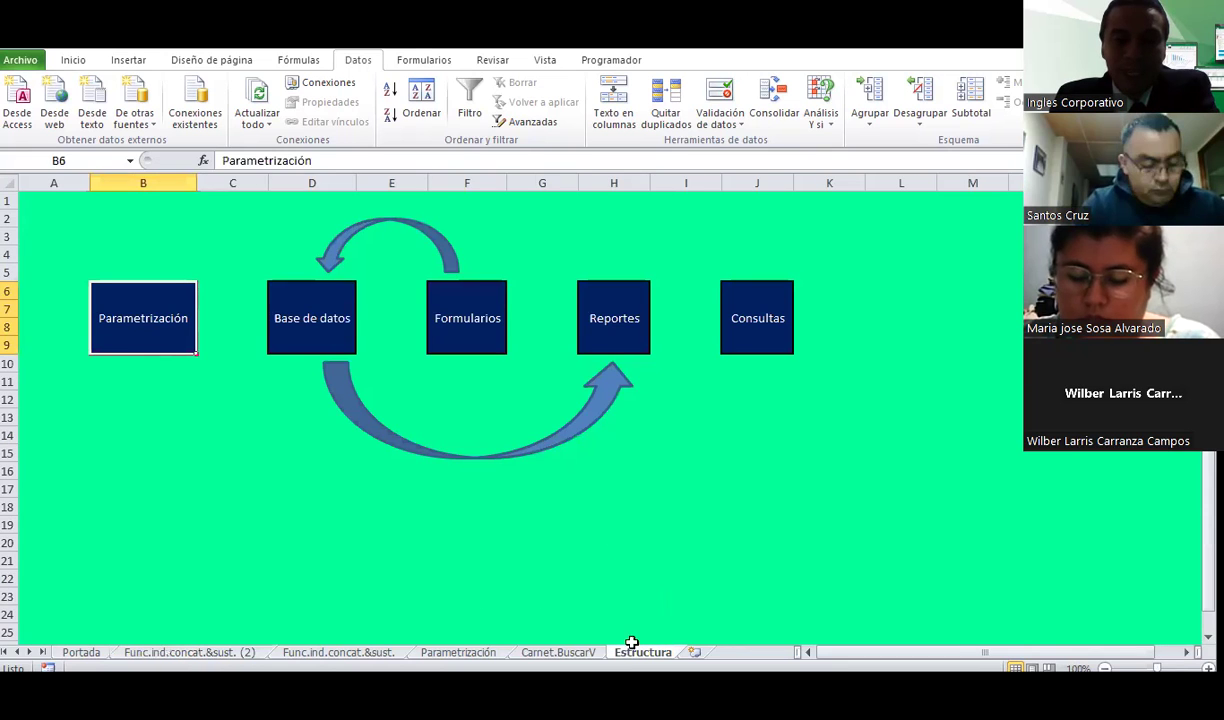
pyautogui.click(157, 317)
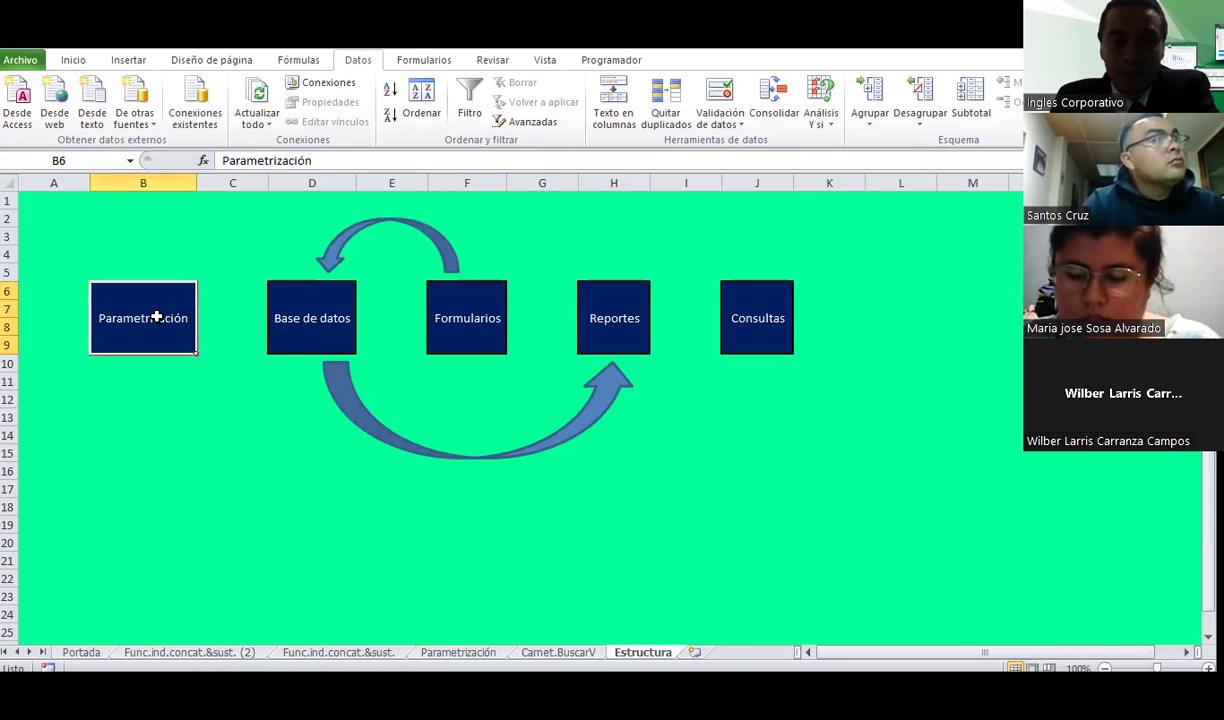
pyautogui.click(456, 652)
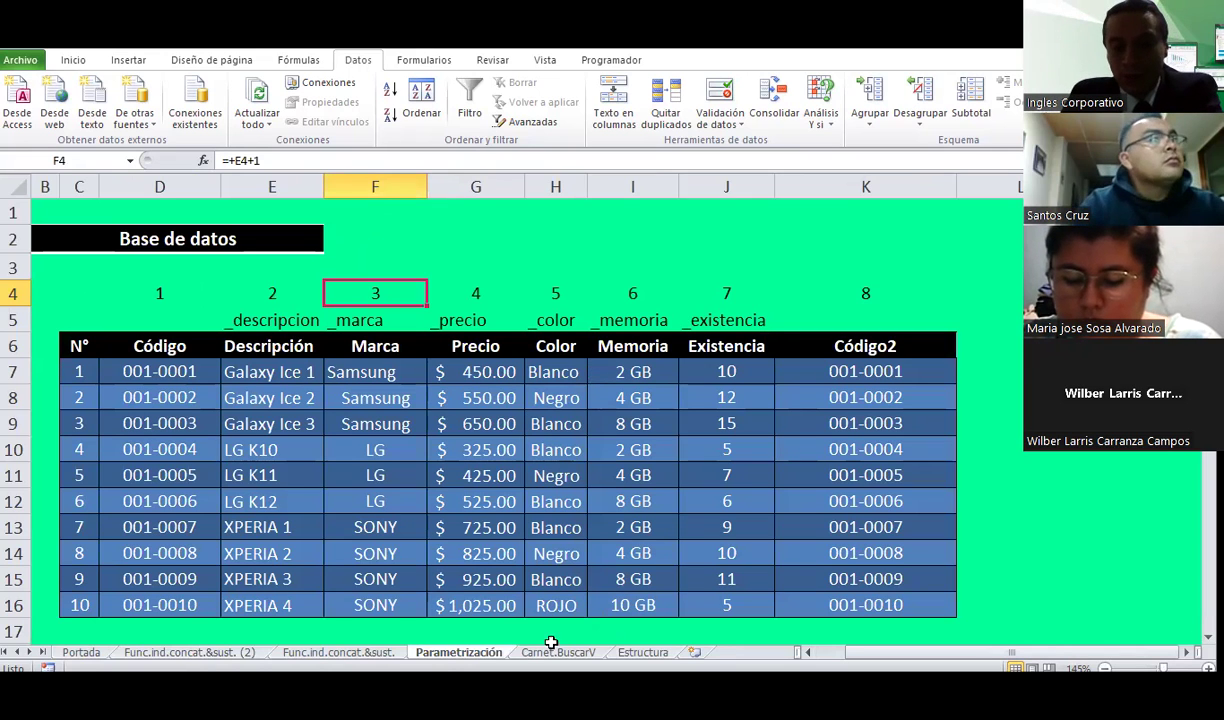
# Step: Hide the Parametrización sheet, then unhide it again from the list of hidden sheets
pyautogui.rightClick(478, 655)
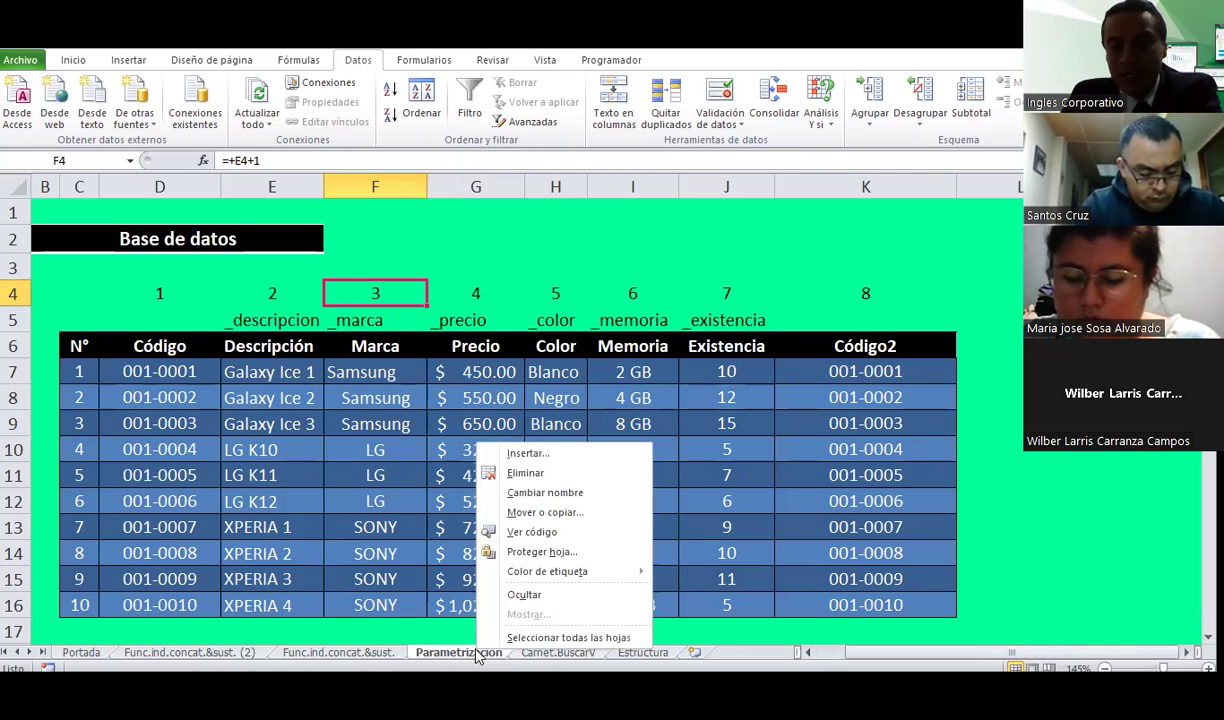
pyautogui.click(545, 598)
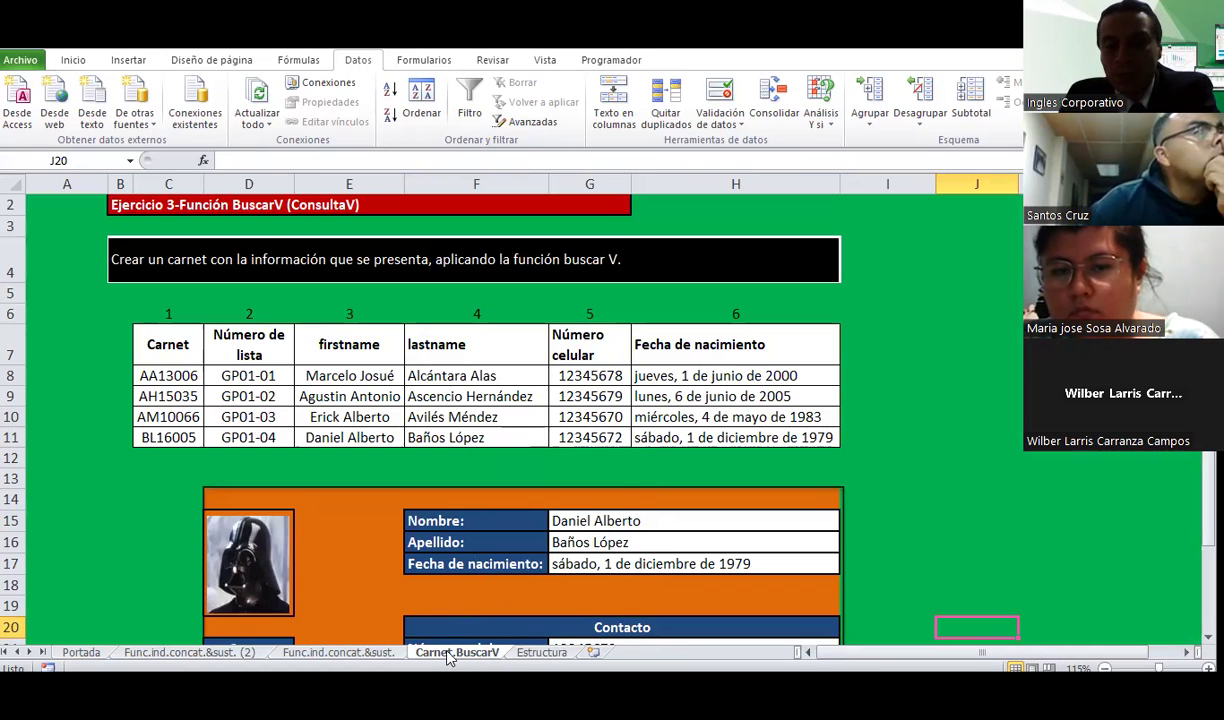
pyautogui.rightClick(448, 655)
pyautogui.click(462, 611)
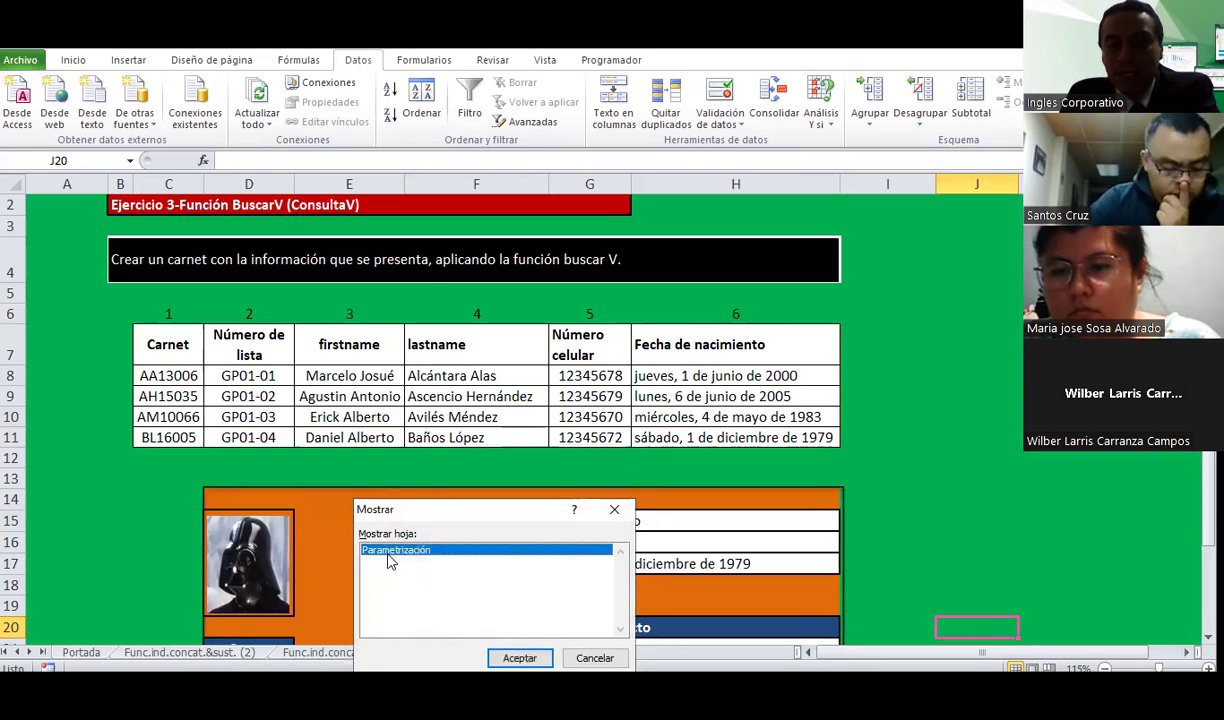
pyautogui.moveTo(422, 517); pyautogui.dragTo(493, 237)
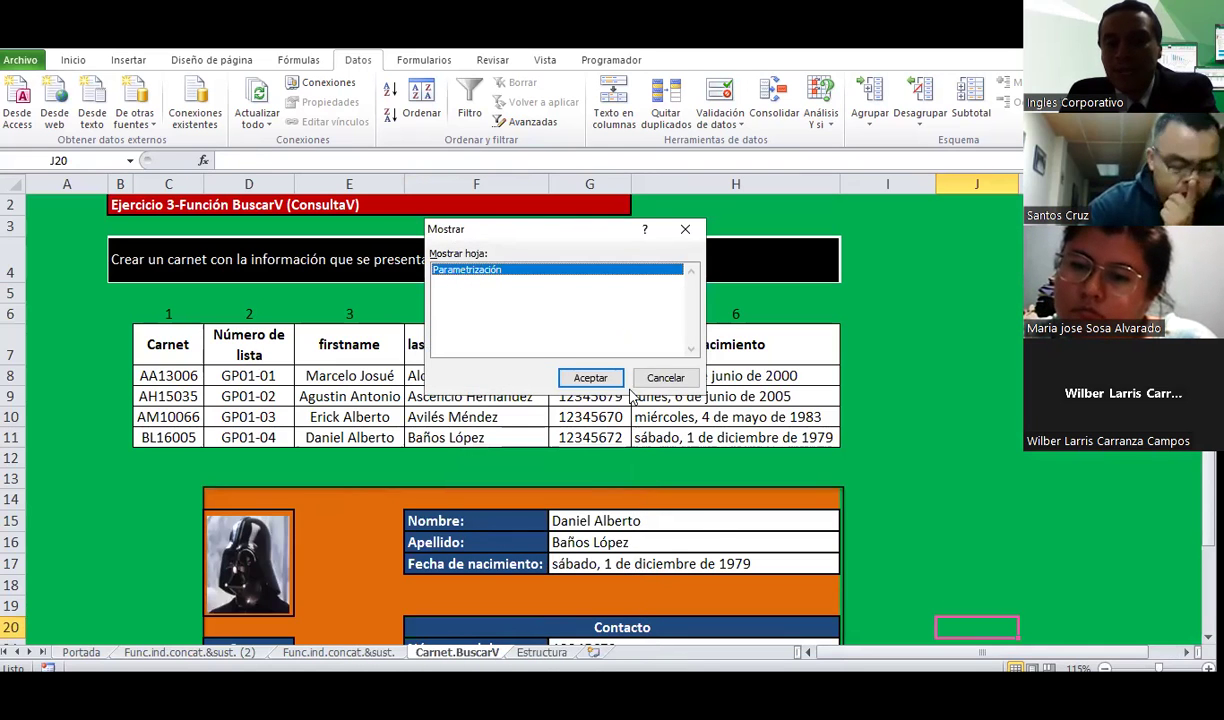
pyautogui.click(590, 377)
pyautogui.click(643, 652)
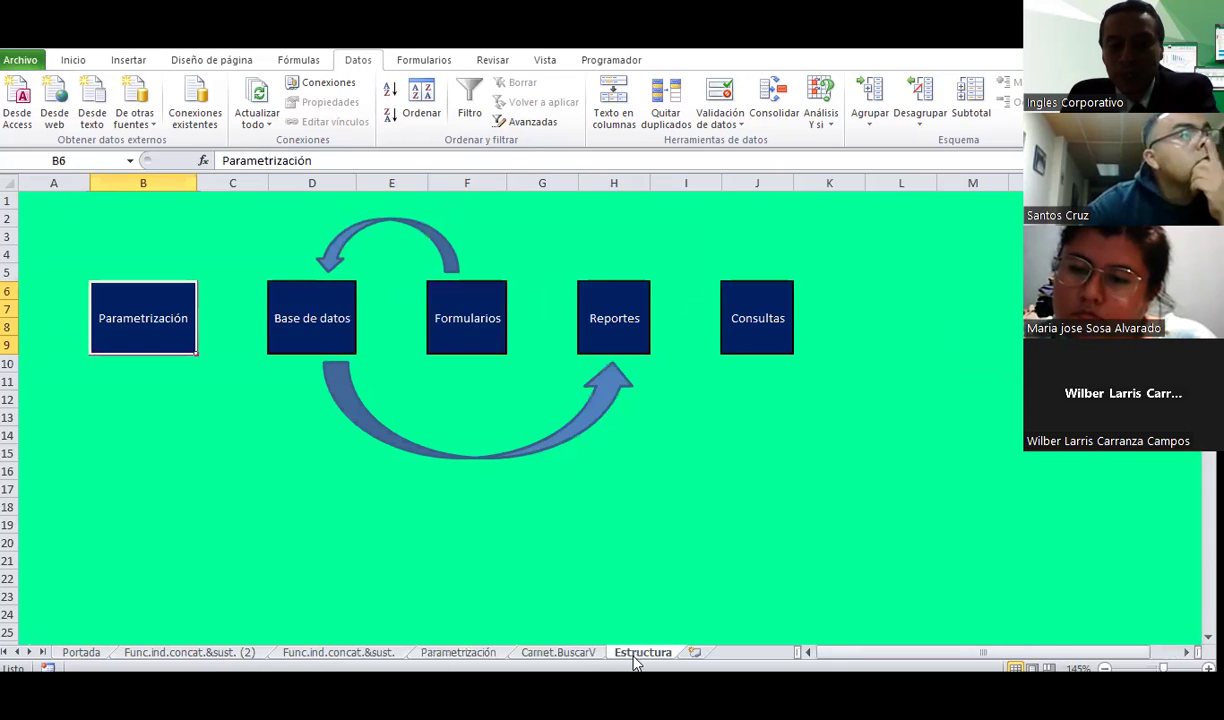
pyautogui.click(328, 298)
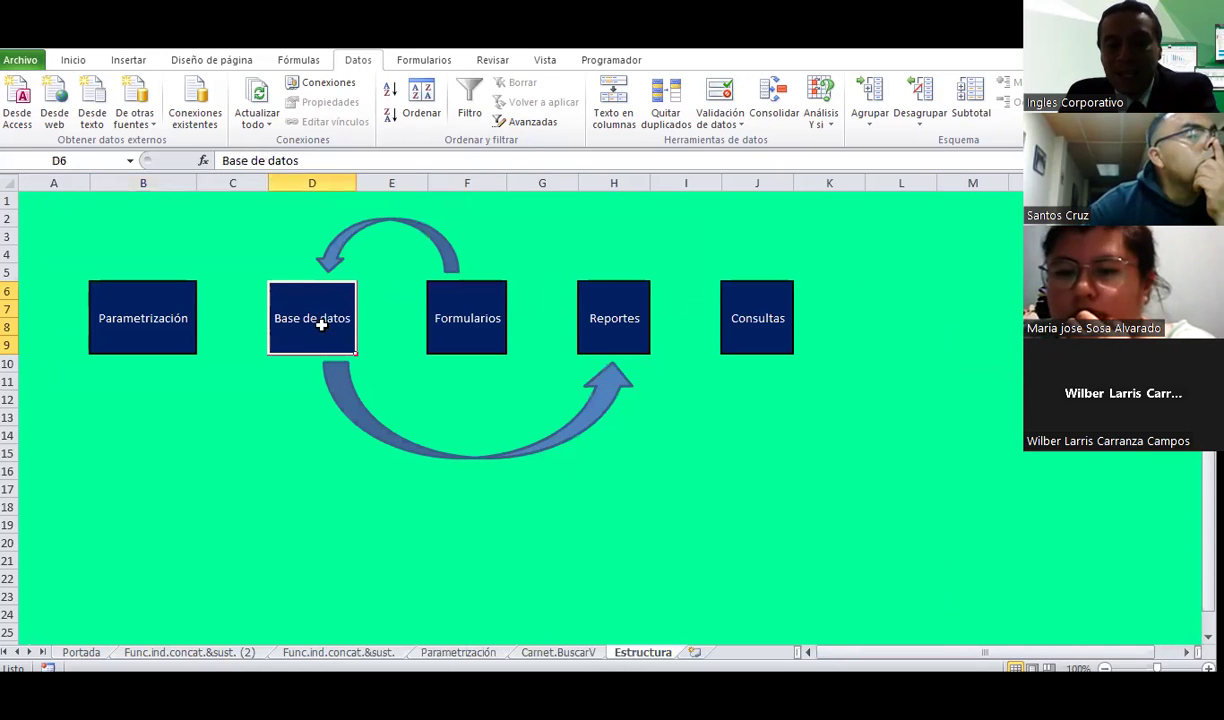
pyautogui.click(207, 651)
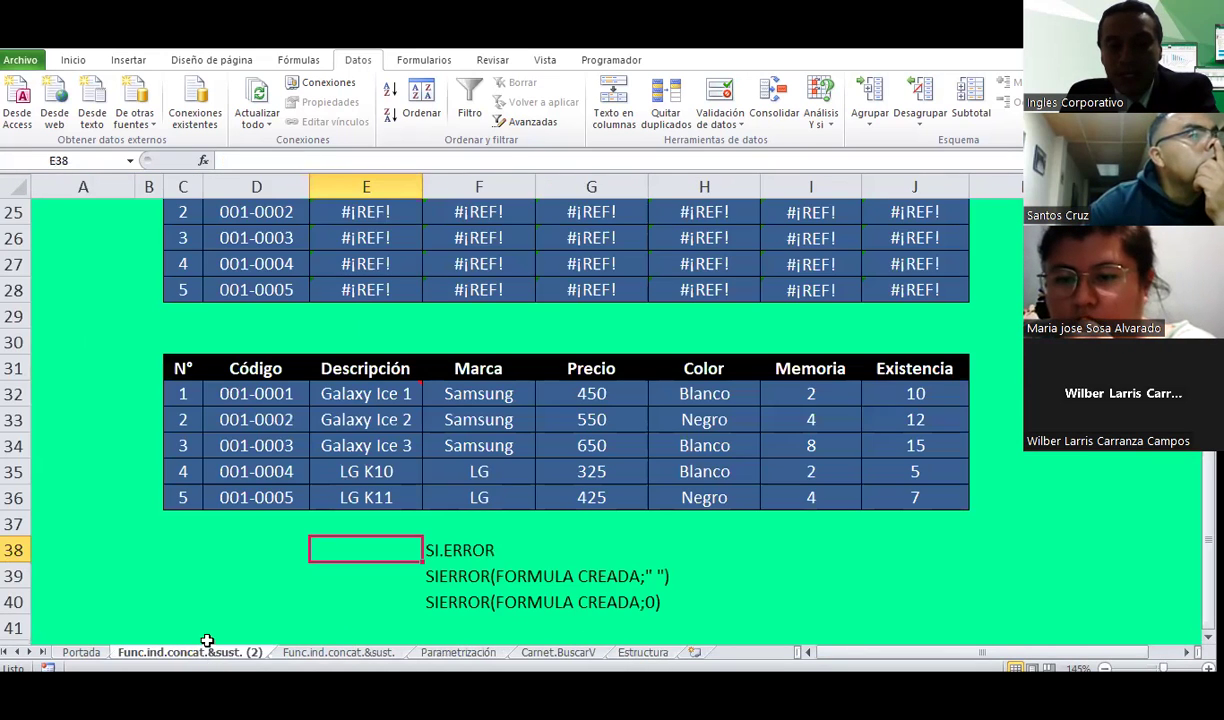
pyautogui.moveTo(208, 369); pyautogui.dragTo(951, 502)
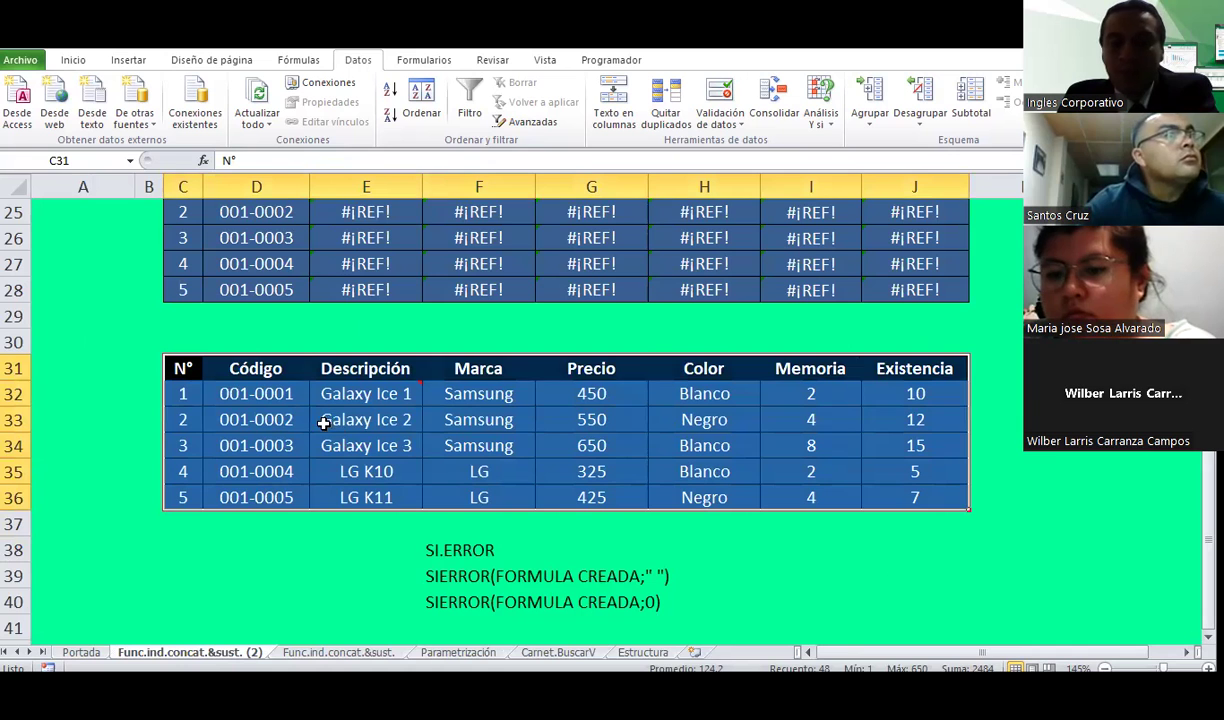
pyautogui.click(609, 420)
pyautogui.click(236, 396)
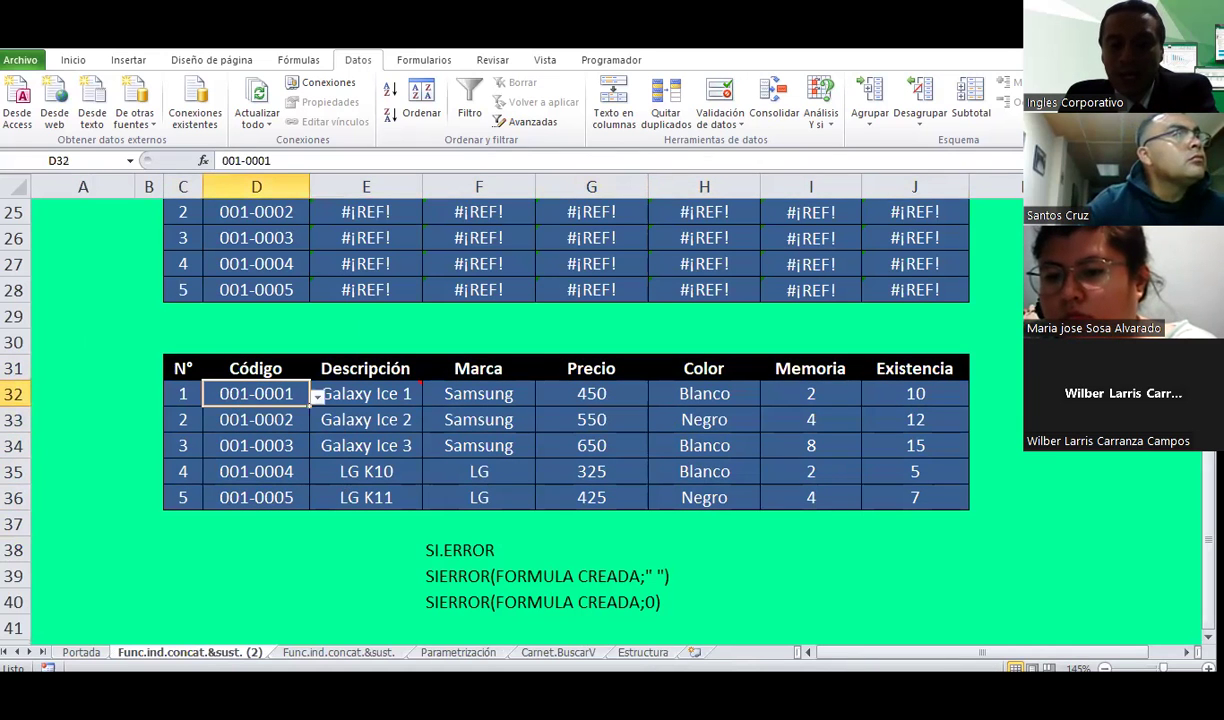
pyautogui.click(643, 652)
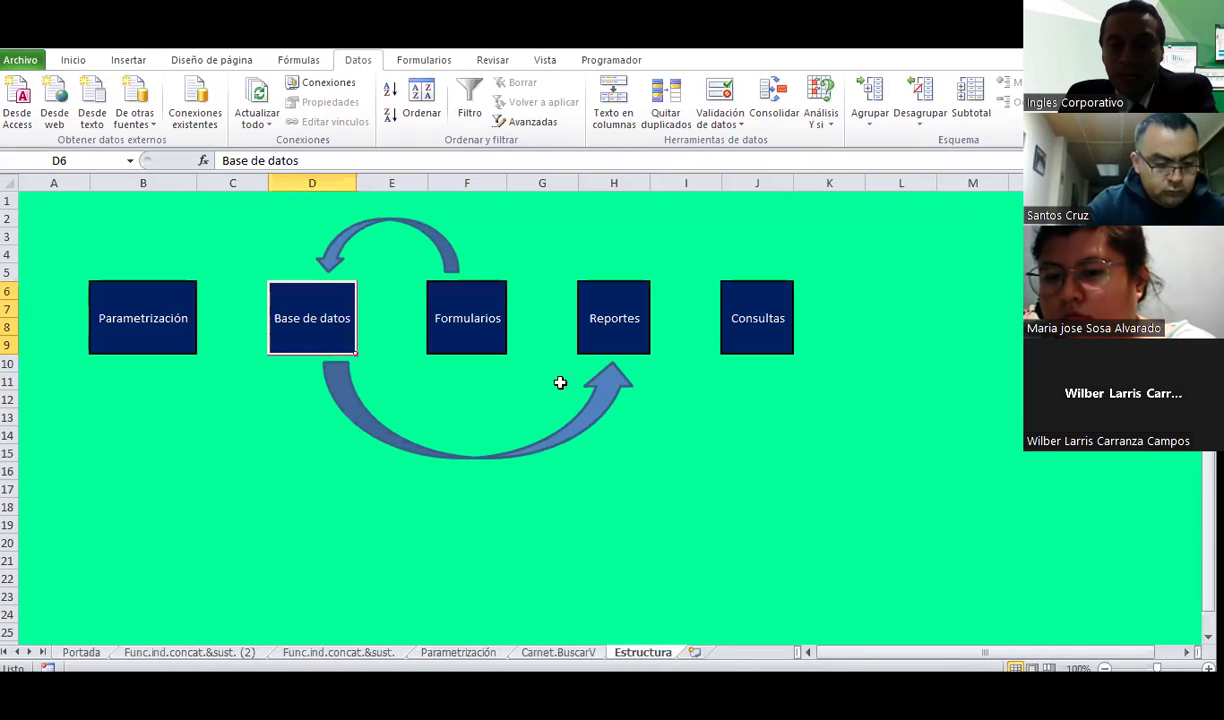
pyautogui.click(478, 316)
pyautogui.click(152, 652)
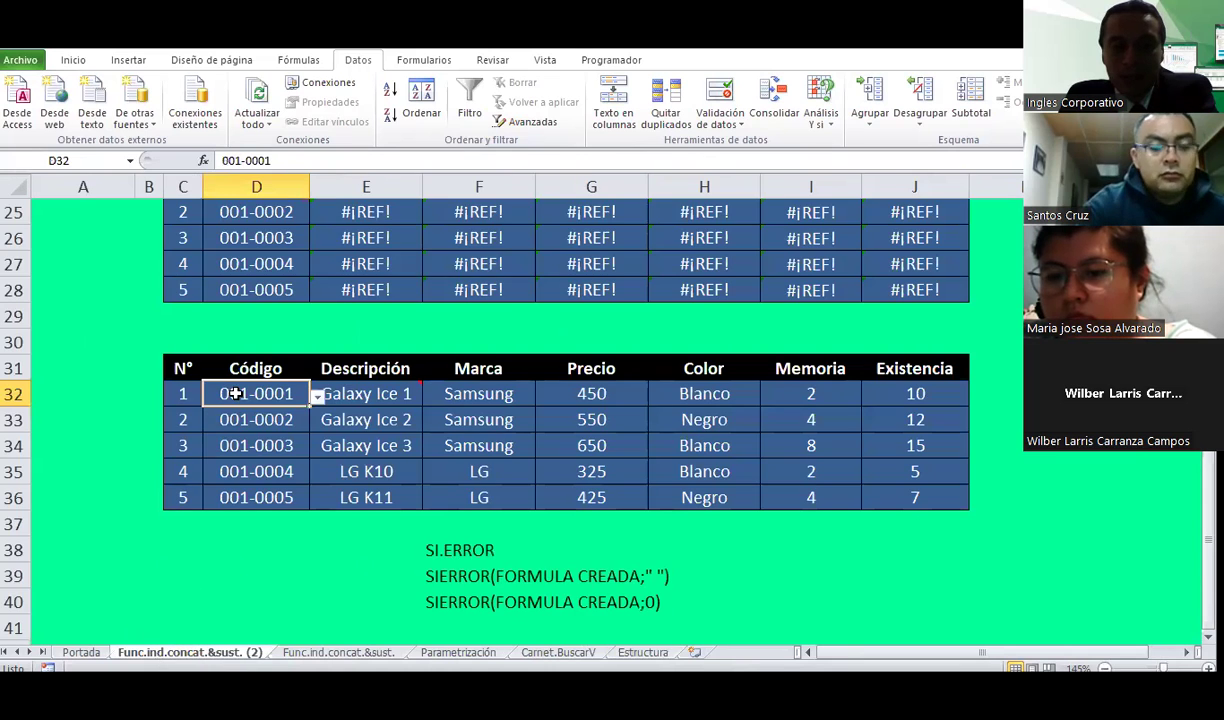
pyautogui.moveTo(239, 392); pyautogui.dragTo(245, 497)
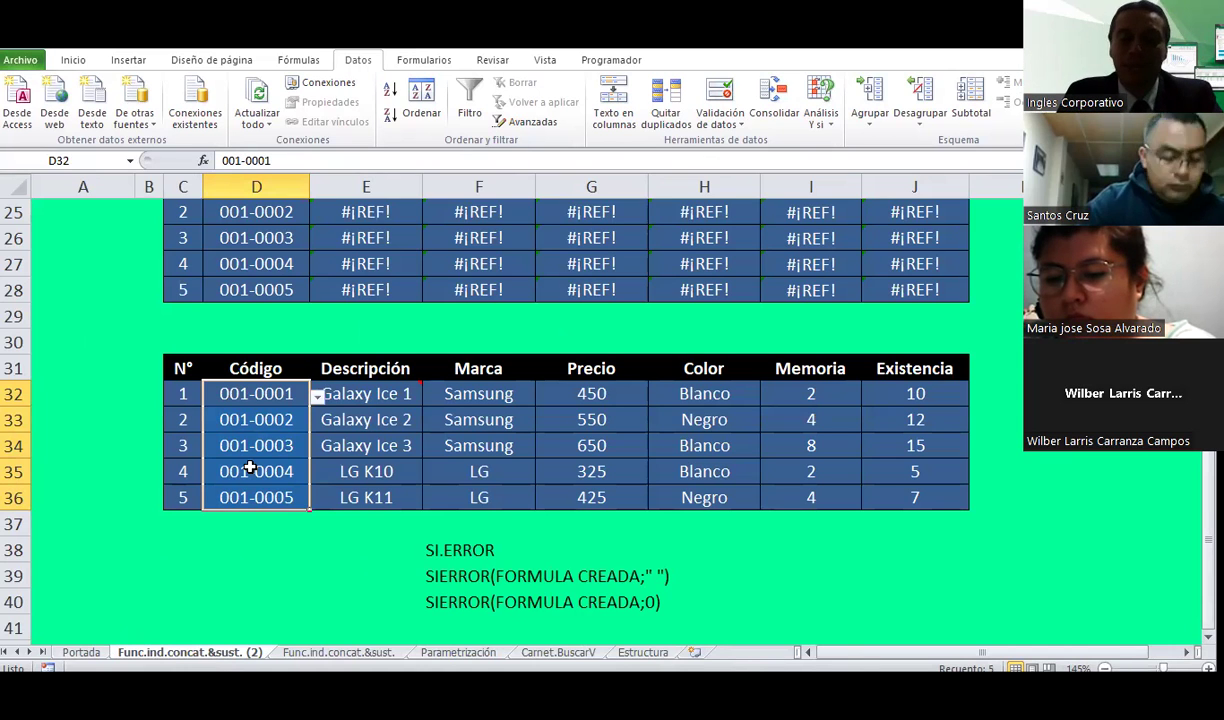
pyautogui.click(625, 653)
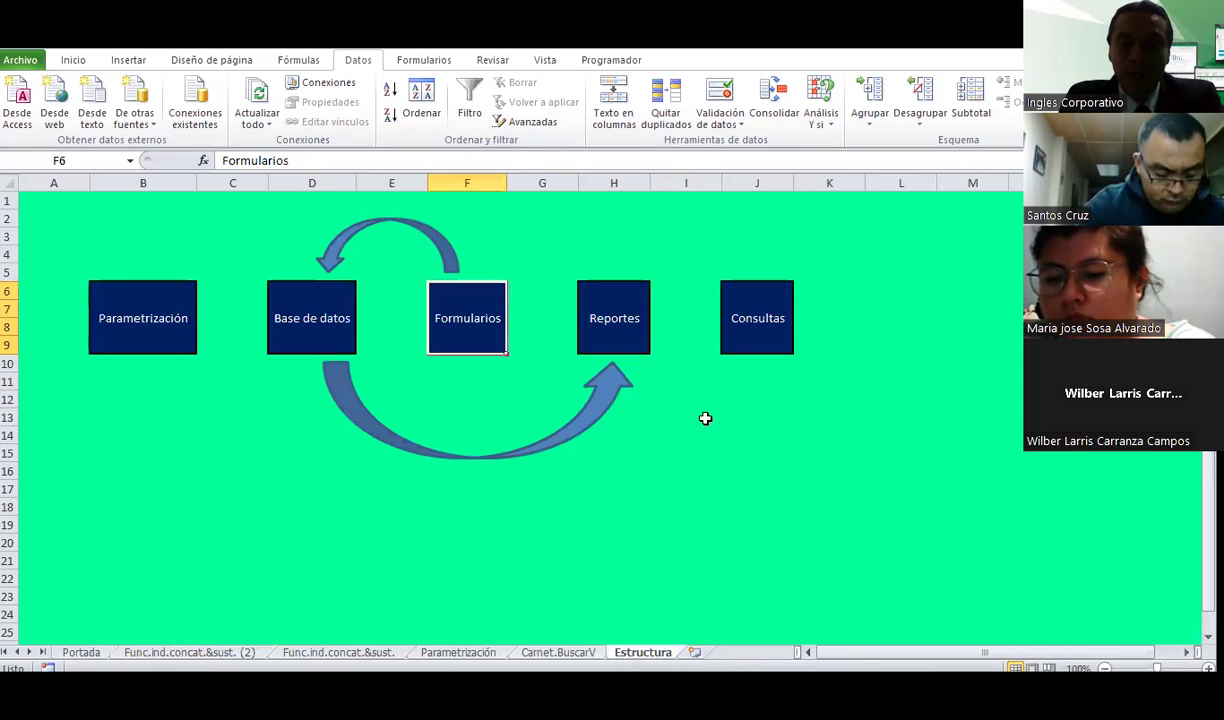
pyautogui.click(740, 318)
pyautogui.click(610, 318)
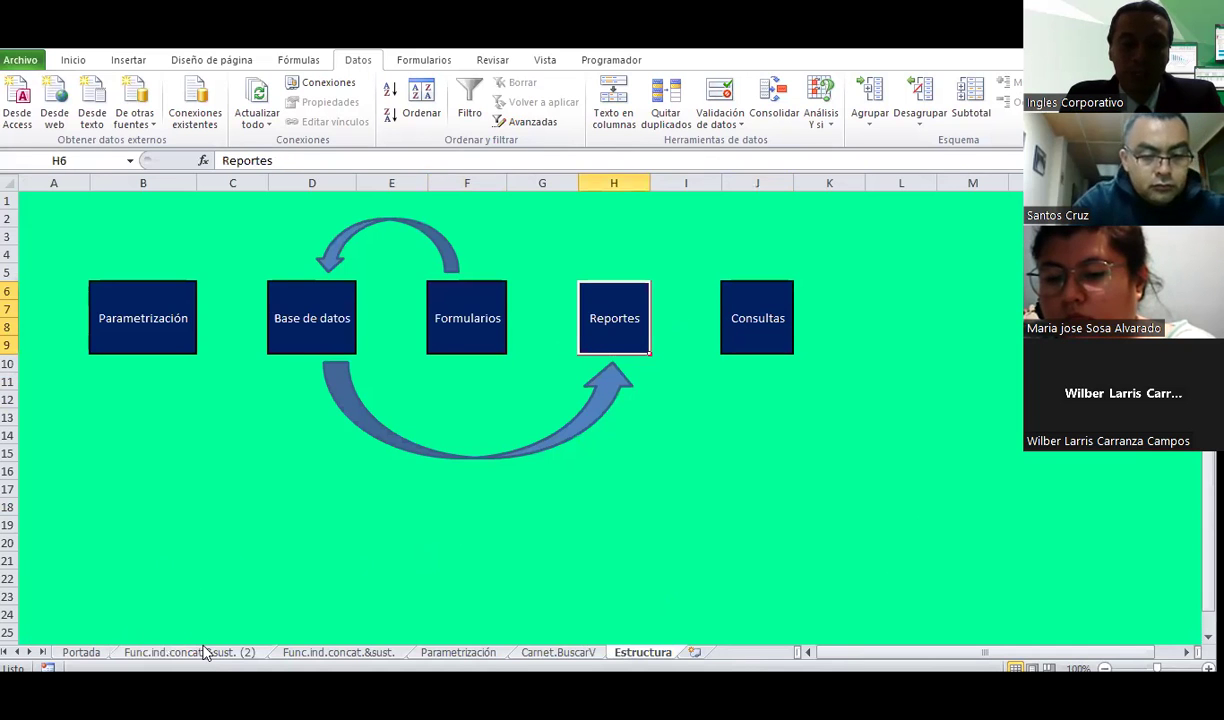
pyautogui.click(204, 652)
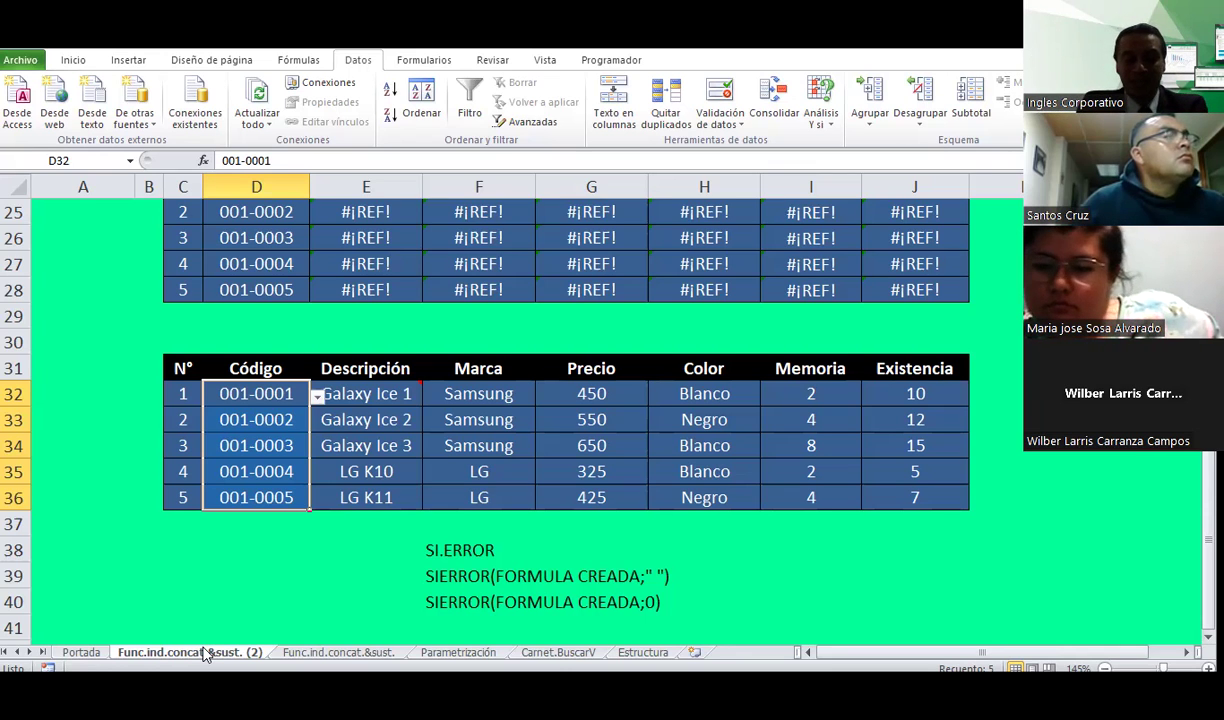
# Step: Switch to the Carnet.BuscarV sheet and scroll down to the student ID card
pyautogui.click(361, 540)
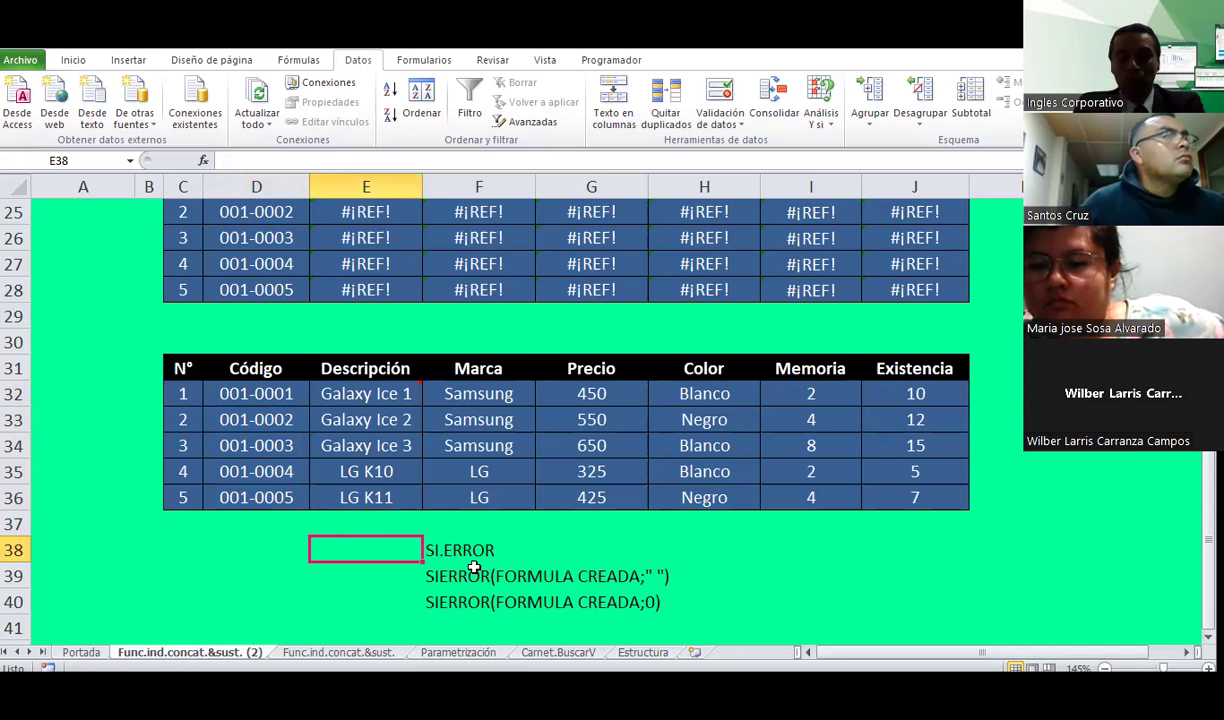
pyautogui.click(550, 652)
pyautogui.scroll(-3, 465, 342)
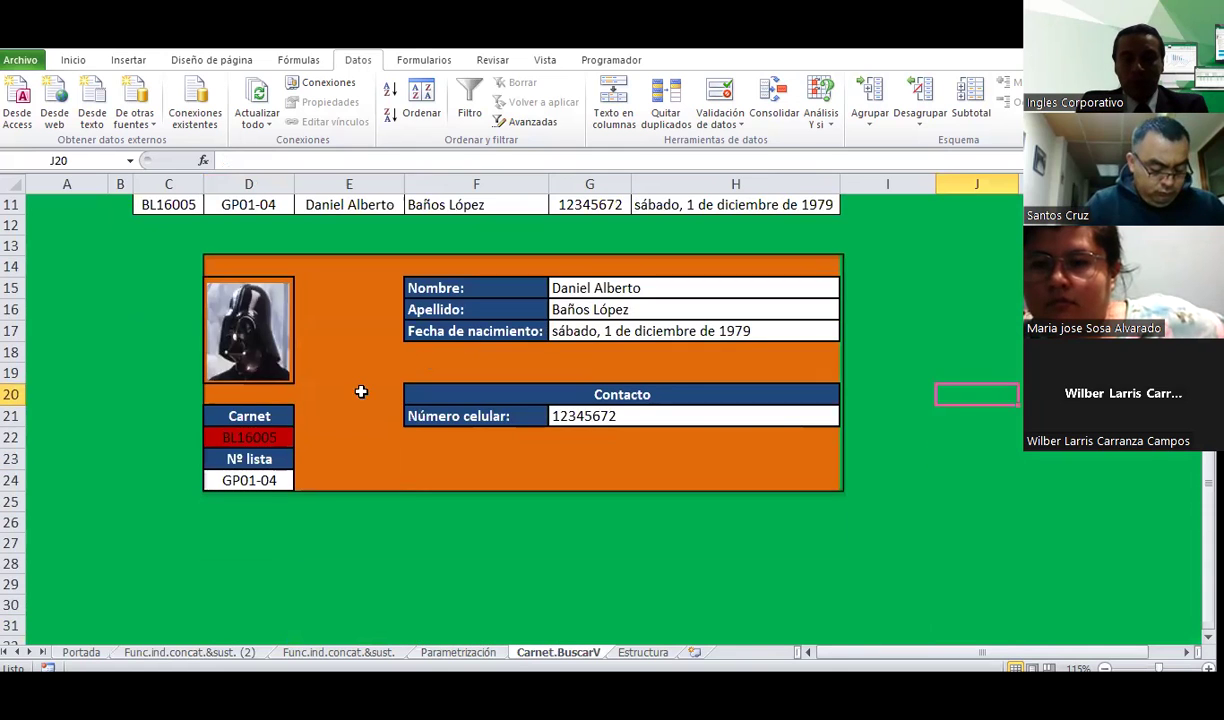
# Step: Delete the Carnet value in D22 and check that the name, surname, birth date and phone fields blank out
pyautogui.click(248, 437)
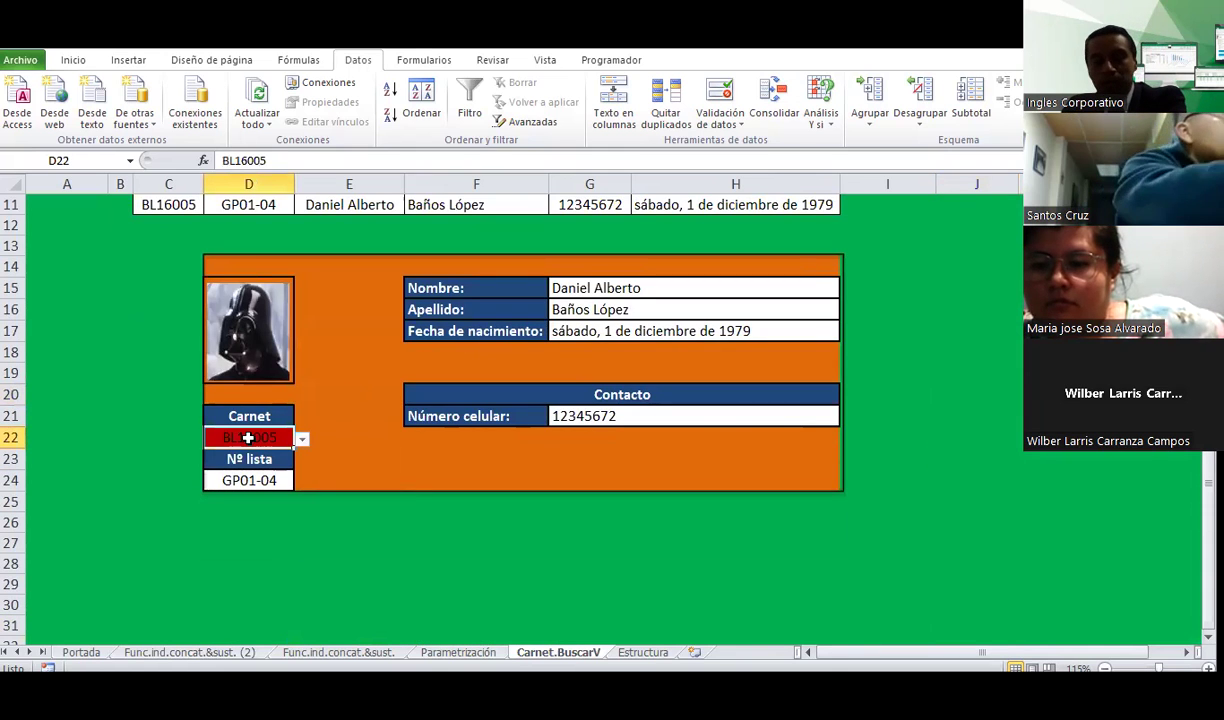
pyautogui.click(284, 480)
pyautogui.press('Delete')
pyautogui.moveTo(624, 287); pyautogui.dragTo(617, 332)
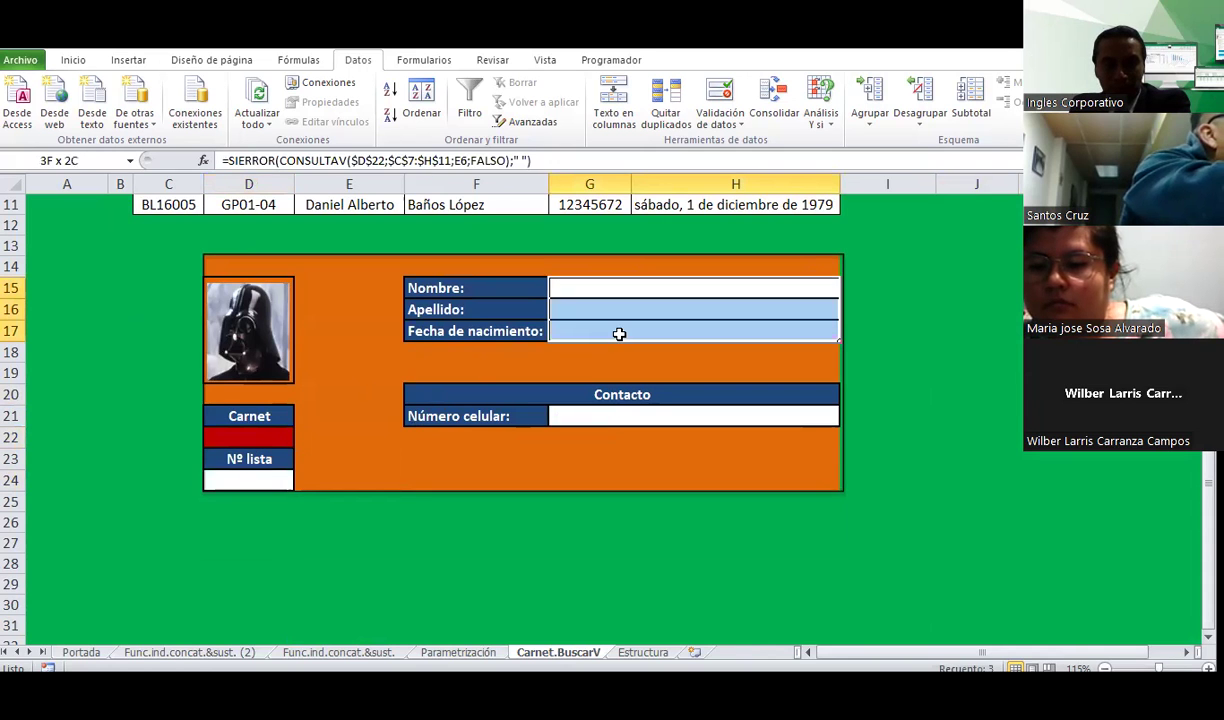
pyautogui.click(604, 420)
pyautogui.click(575, 541)
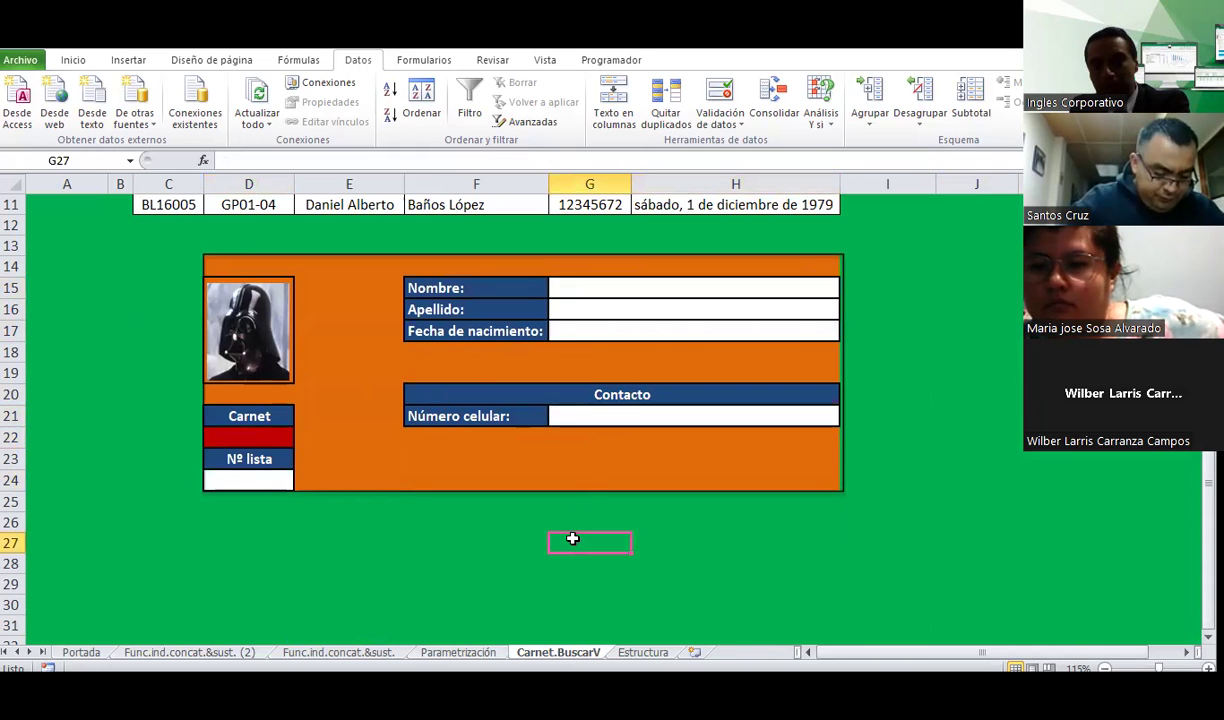
# Step: Review the carnet source table C7:H11, then flip to Estructura and back to Carnet.BuscarV
pyautogui.scroll(2, 516, 445)
pyautogui.moveTo(188, 258); pyautogui.dragTo(766, 352)
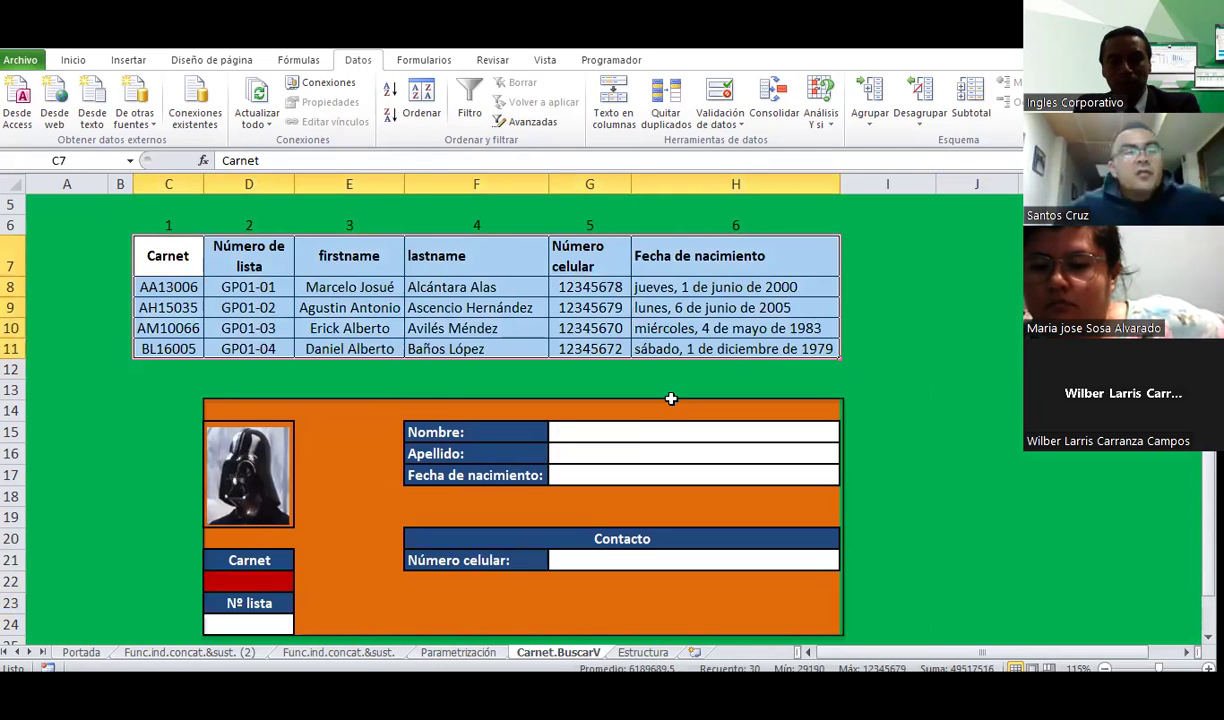
pyautogui.scroll(-1, 303, 317)
pyautogui.moveTo(240, 320)
pyautogui.mouseDown()
pyautogui.moveTo(483, 393)
pyautogui.moveTo(764, 549)
pyautogui.mouseUp()
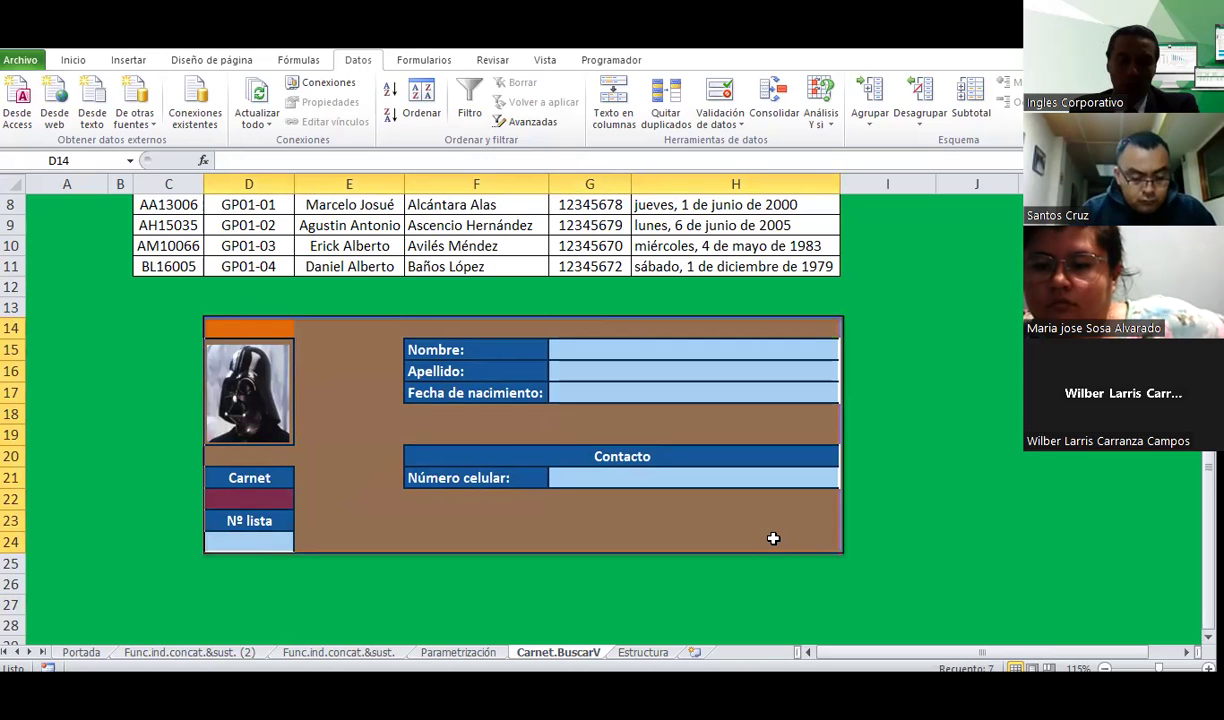
pyautogui.click(643, 652)
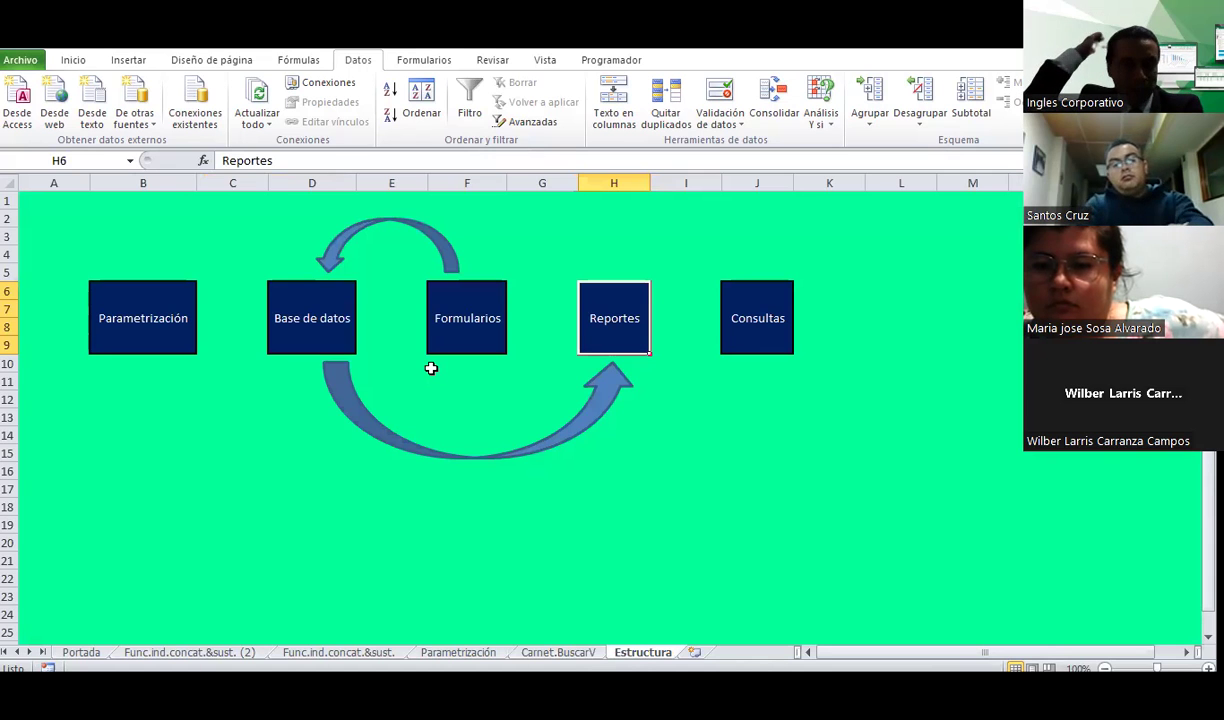
pyautogui.click(556, 652)
pyautogui.moveTo(168, 256)
pyautogui.mouseDown()
pyautogui.moveTo(760, 362)
pyautogui.moveTo(764, 349)
pyautogui.mouseUp()
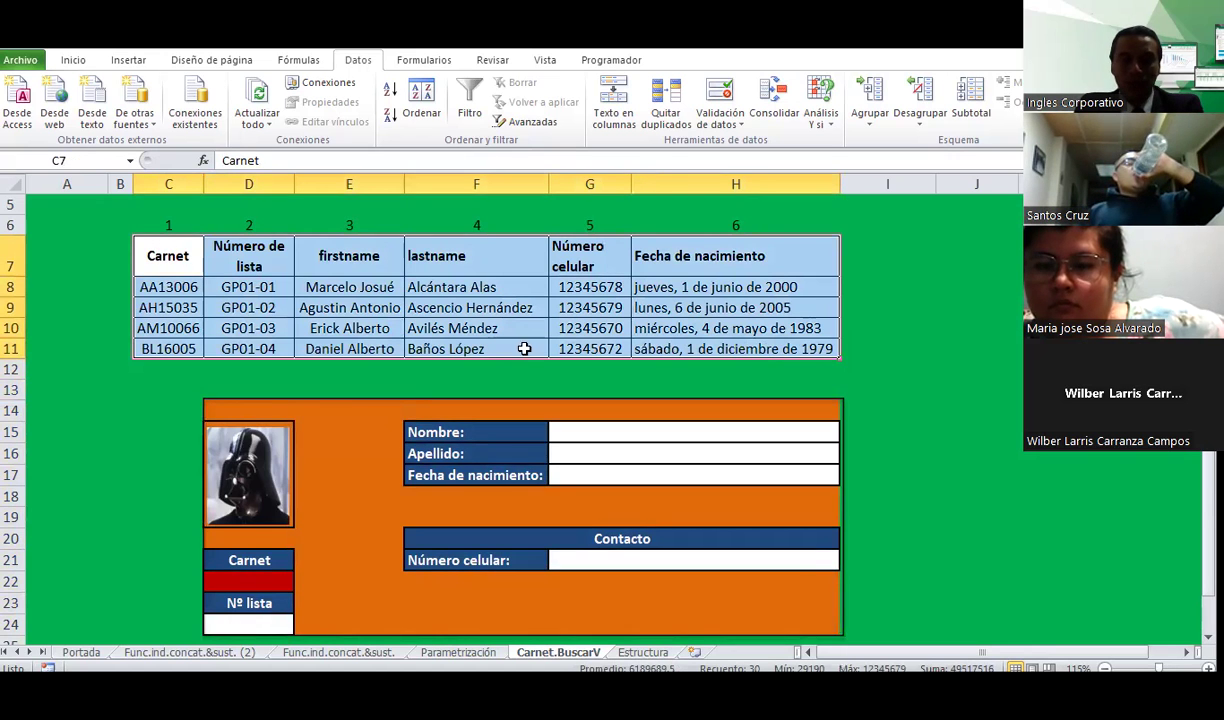
pyautogui.click(422, 385)
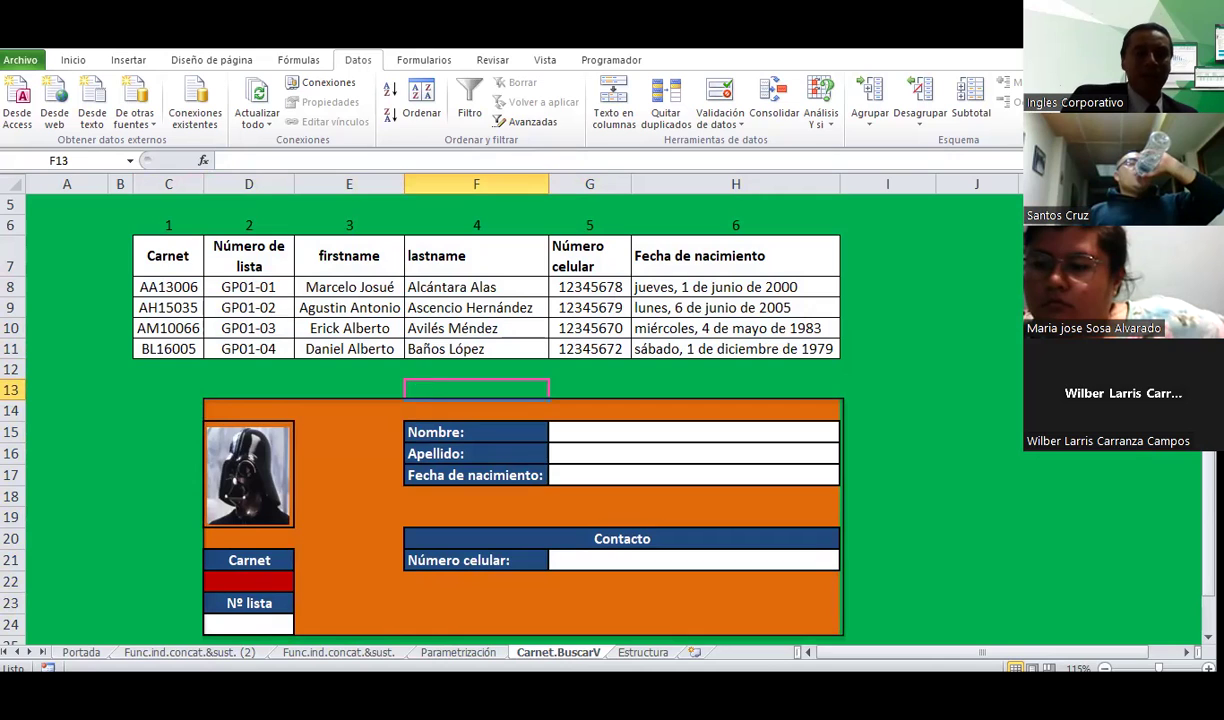
pyautogui.click(375, 284)
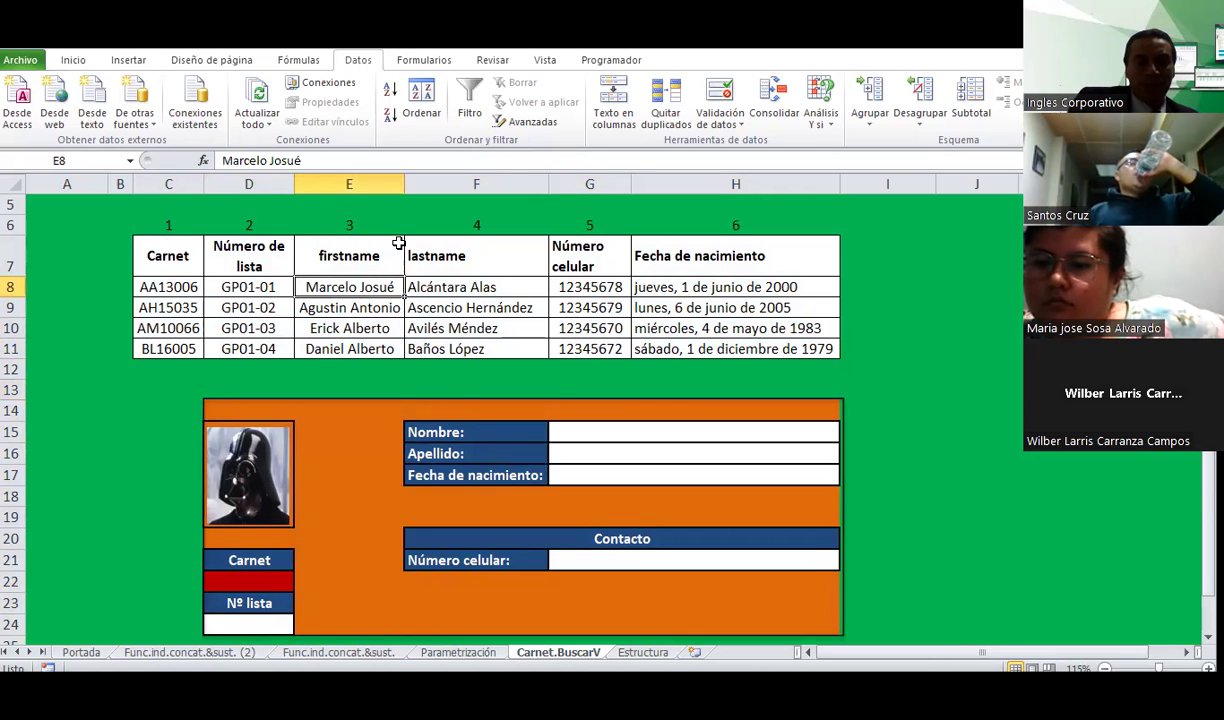
pyautogui.scroll(-1, 398, 243)
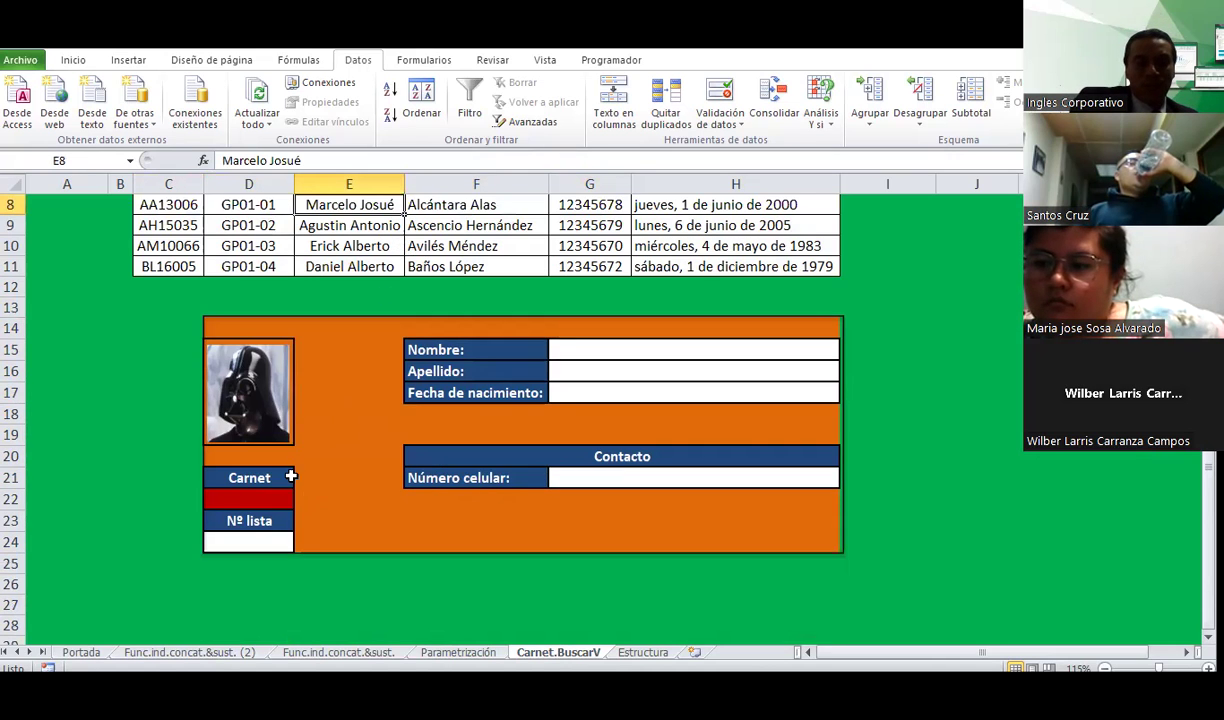
pyautogui.click(258, 420)
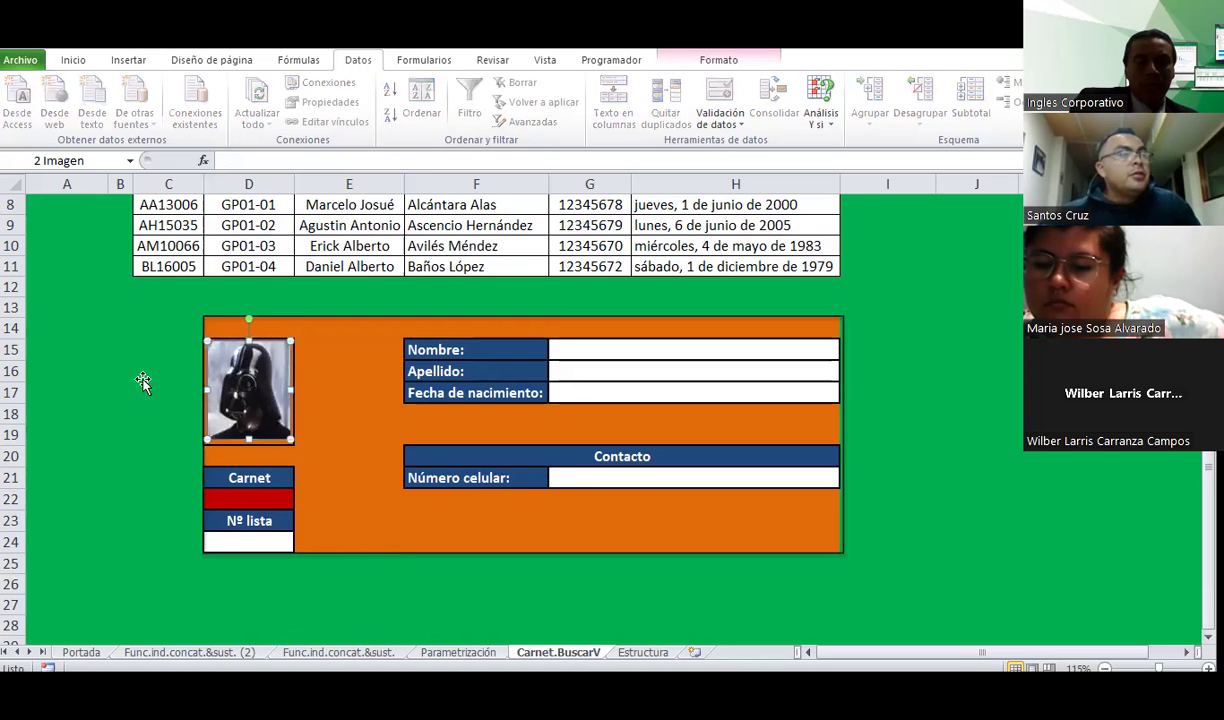
pyautogui.click(143, 372)
pyautogui.click(240, 498)
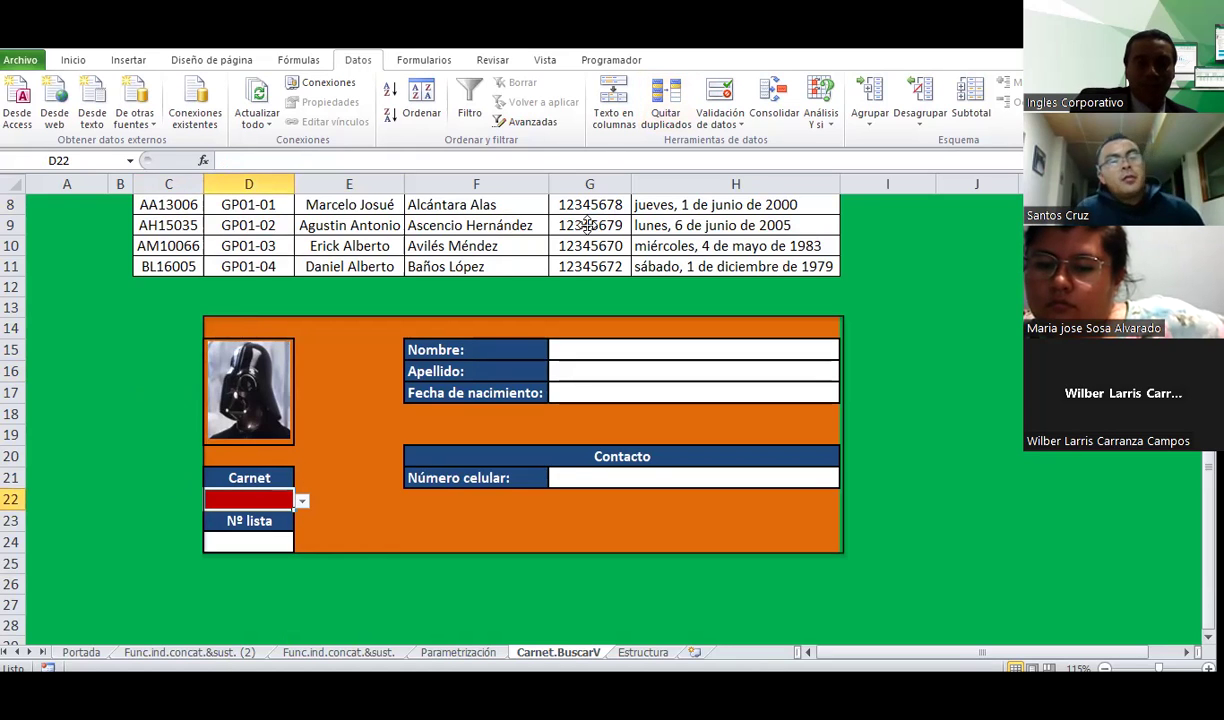
# Step: Inspect D22's data validation list (=$C$8:$C$11) and cancel without changes
pyautogui.click(741, 124)
pyautogui.click(770, 143)
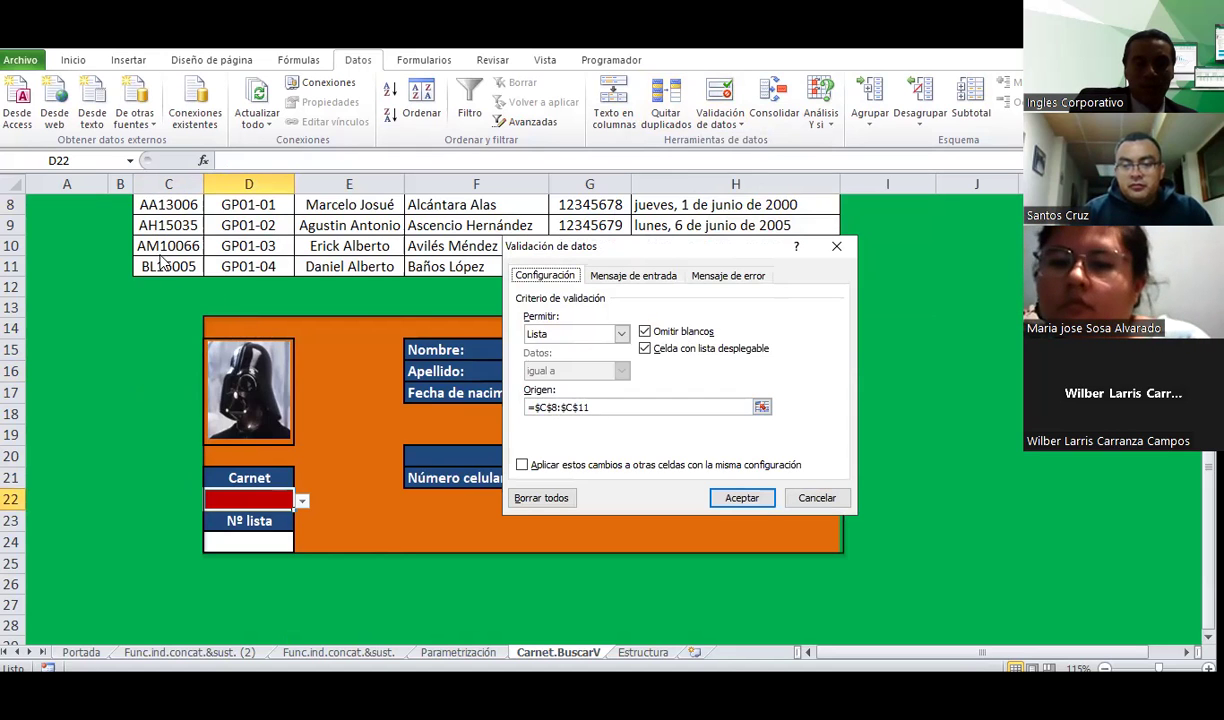
pyautogui.click(811, 497)
pyautogui.click(144, 328)
pyautogui.scroll(1, 142, 327)
pyautogui.moveTo(150, 289); pyautogui.dragTo(156, 340)
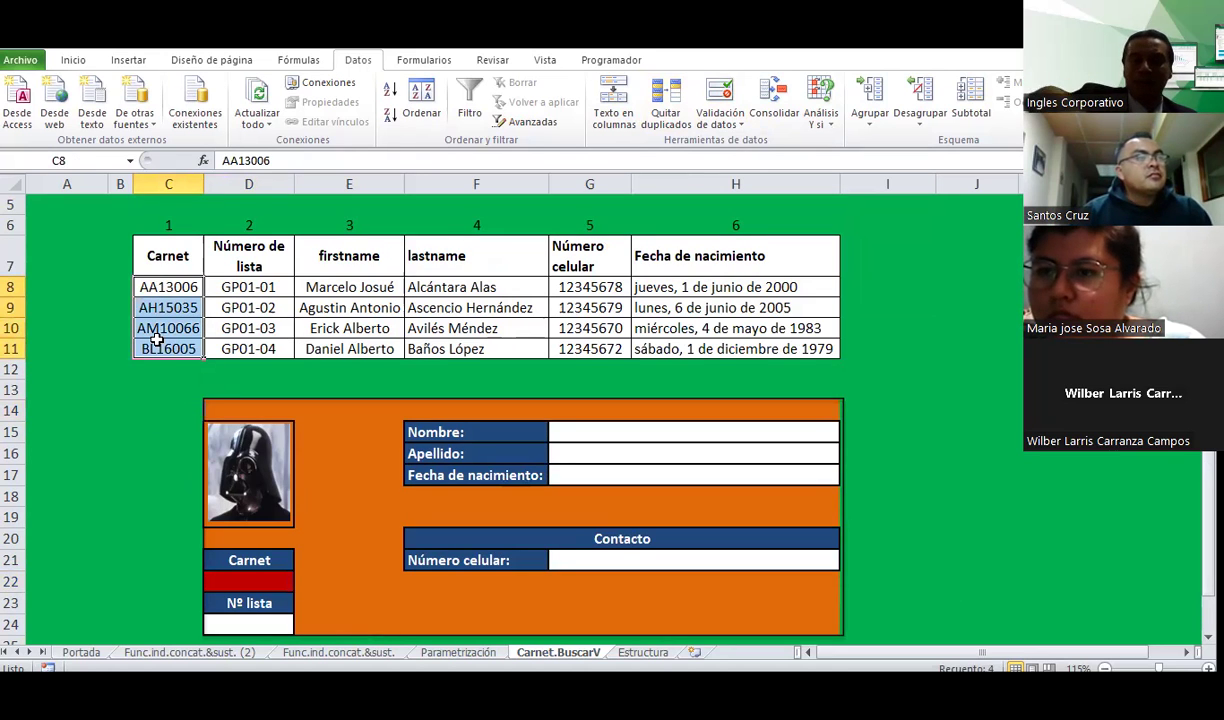
# Step: Choose carnet AA13006 from the Carnet dropdown in D22
pyautogui.click(248, 580)
pyautogui.click(301, 583)
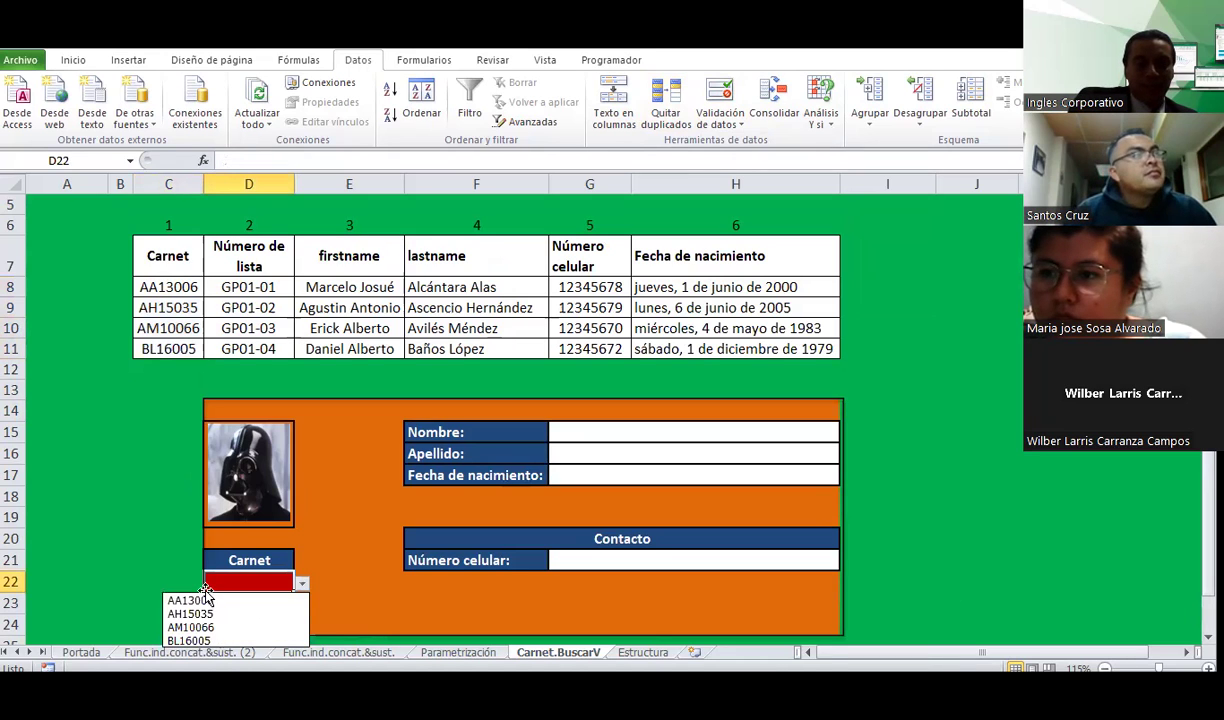
pyautogui.click(323, 596)
pyautogui.click(303, 590)
pyautogui.click(246, 594)
pyautogui.click(115, 516)
pyautogui.scroll(-2, 114, 515)
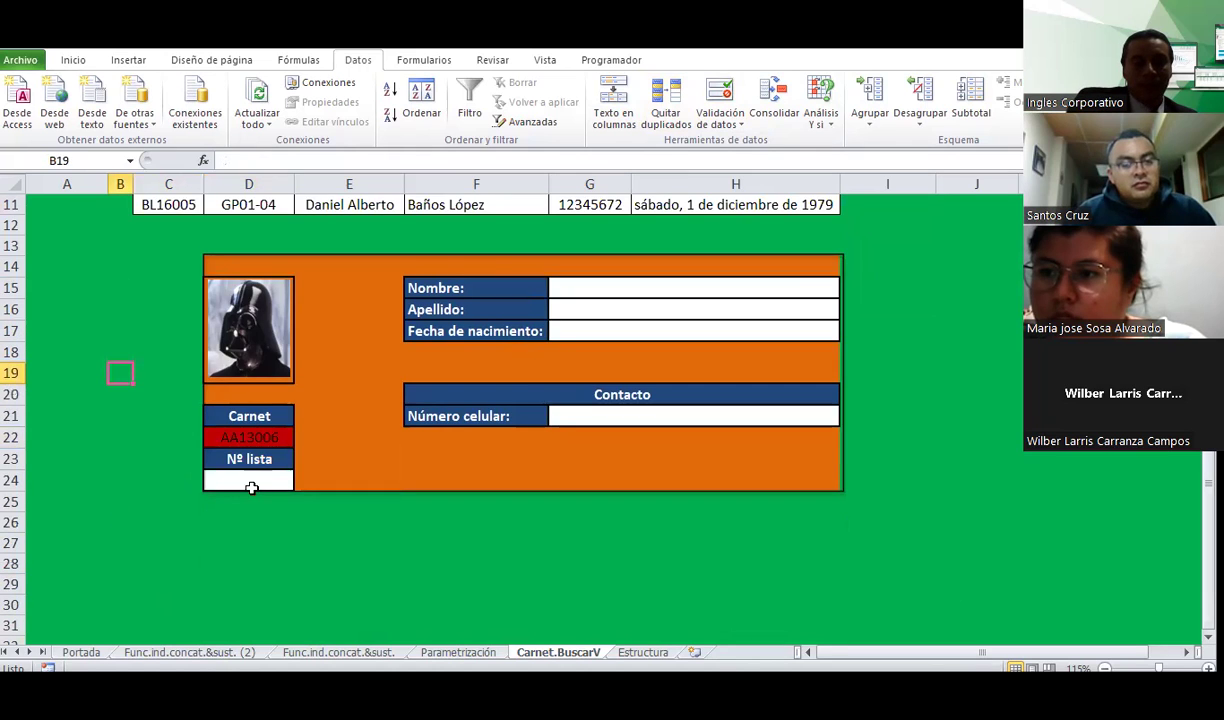
pyautogui.click(255, 437)
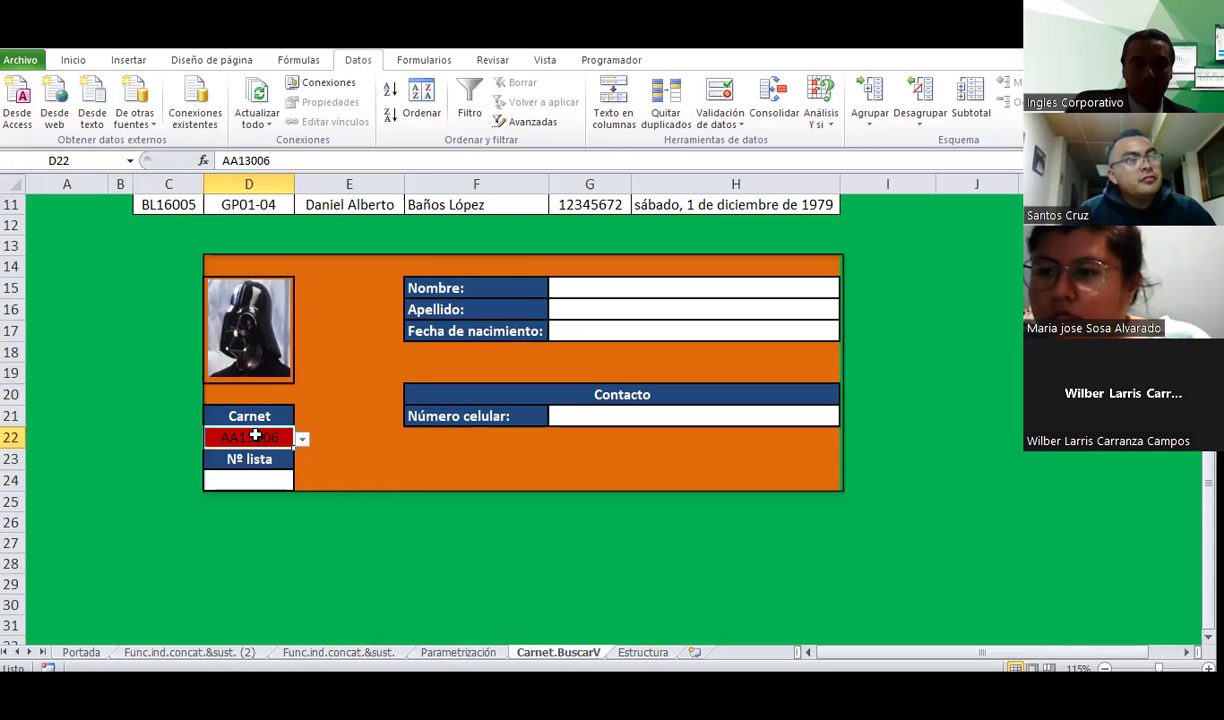
pyautogui.click(208, 480)
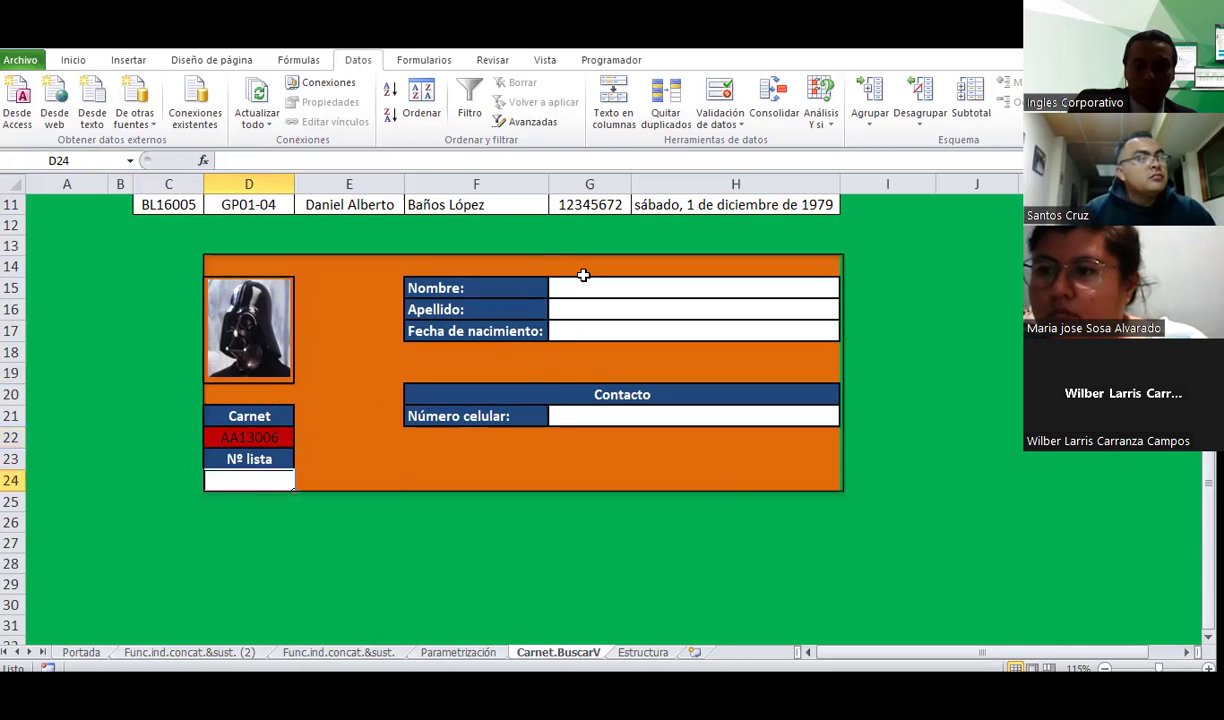
# Step: Inspect the Nombre, Apellido, Fecha de nacimiento and Número celular fields, then select Nº lista cell D24
pyautogui.click(560, 292)
pyautogui.click(557, 311)
pyautogui.click(558, 329)
pyautogui.click(595, 412)
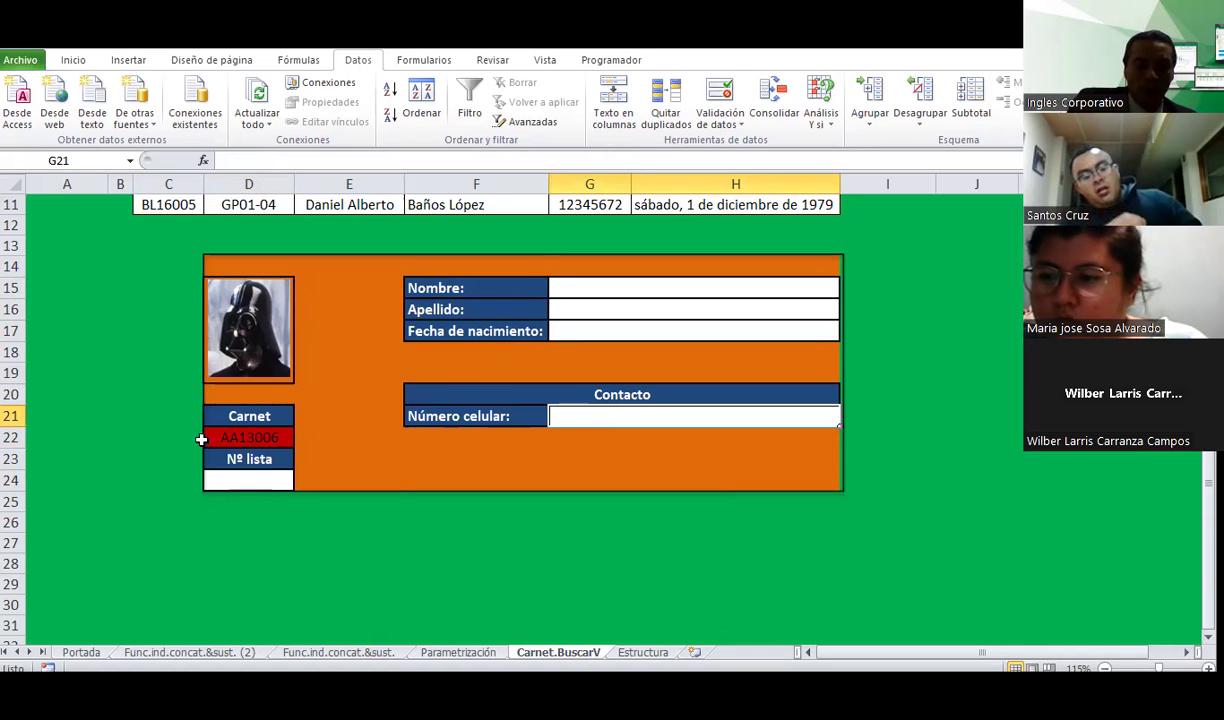
pyautogui.scroll(1, 201, 439)
pyautogui.scroll(1, 198, 435)
pyautogui.click(225, 622)
# Step: Insert CONSULTAV in the Nº lista cell with lookup value $D$22
pyautogui.click(203, 161)
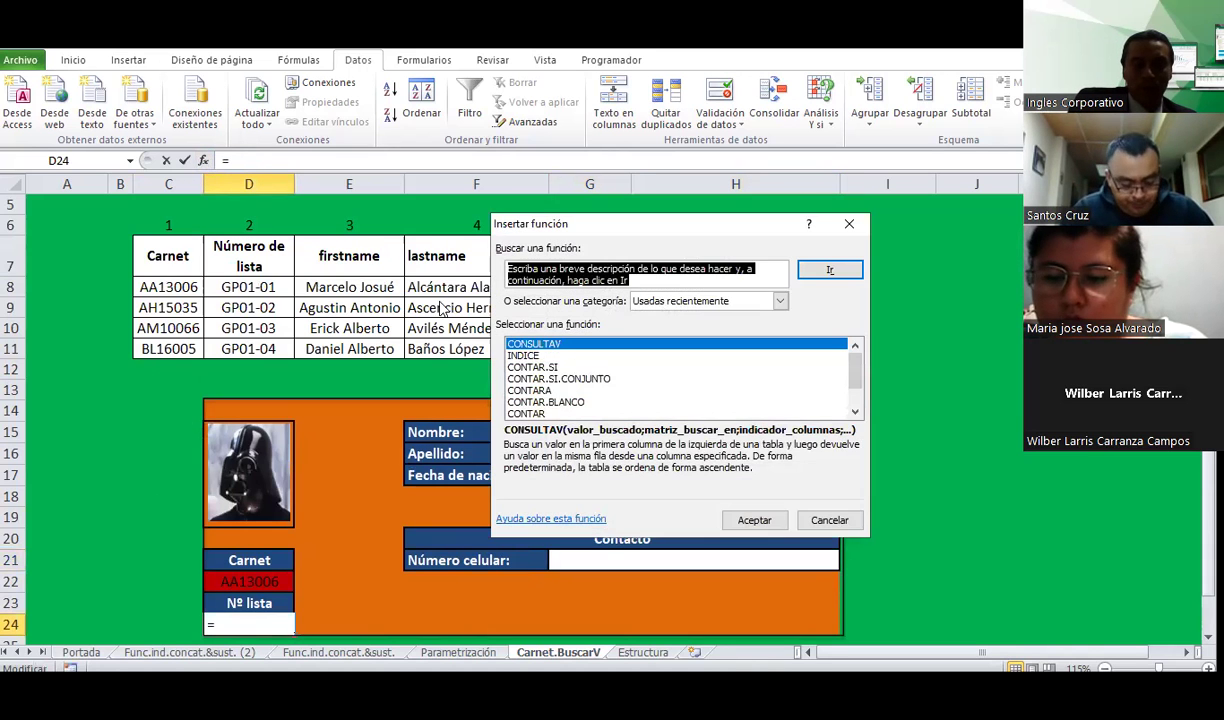
pyautogui.doubleClick(522, 343)
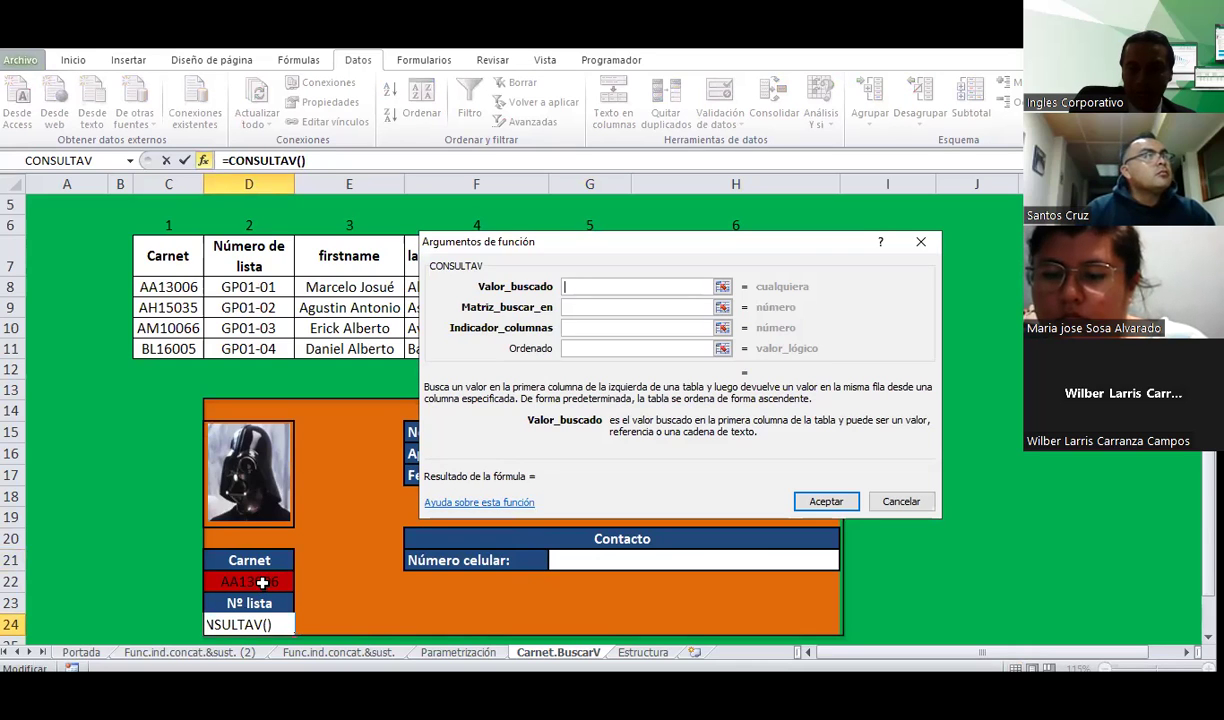
pyautogui.click(262, 582)
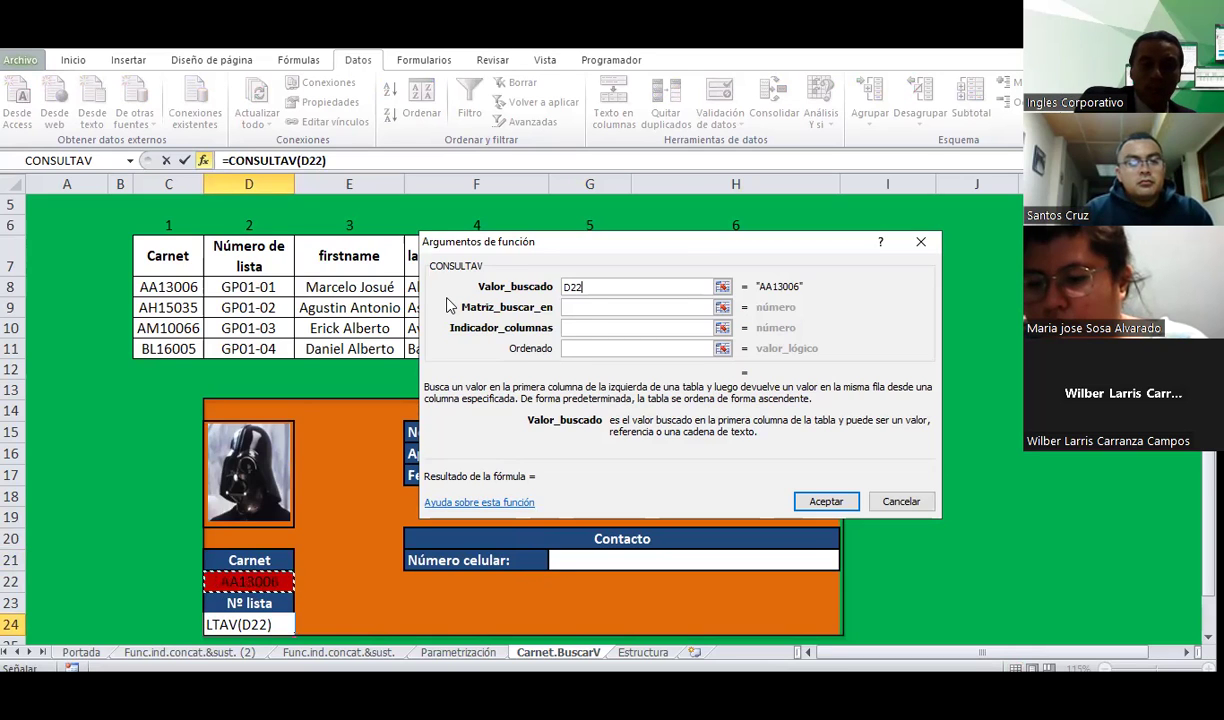
pyautogui.moveTo(448, 305); pyautogui.dragTo(189, 227)
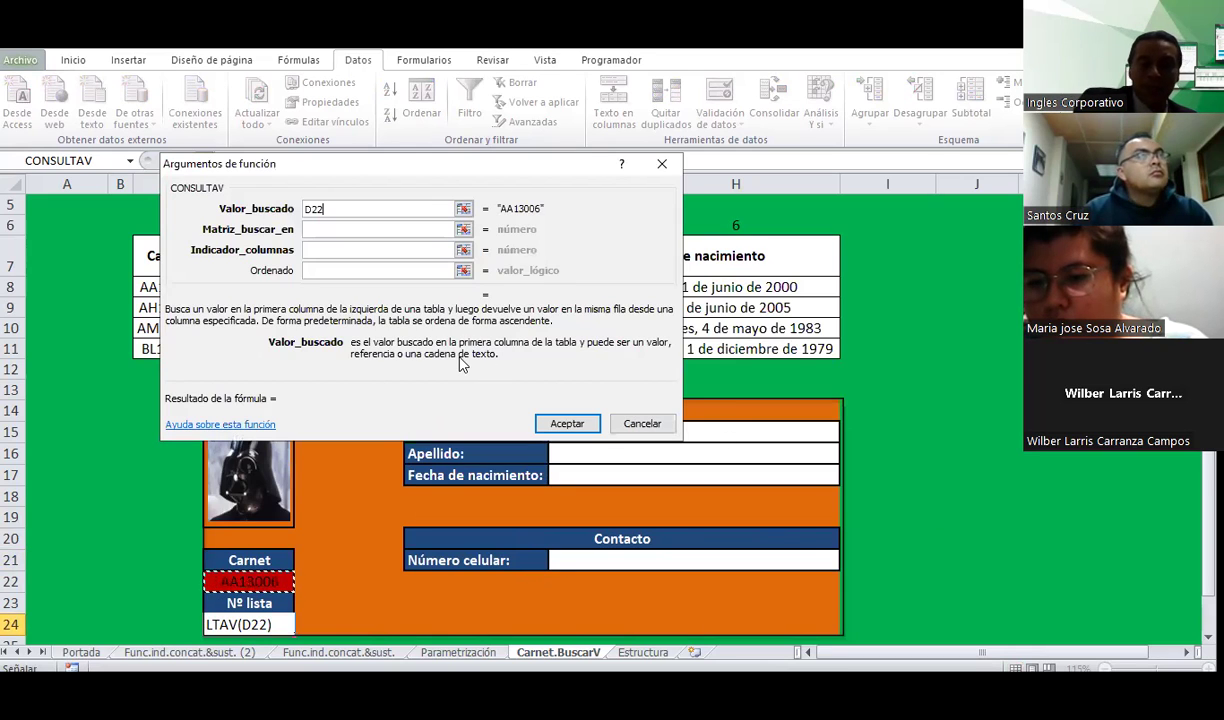
pyautogui.press('F4')
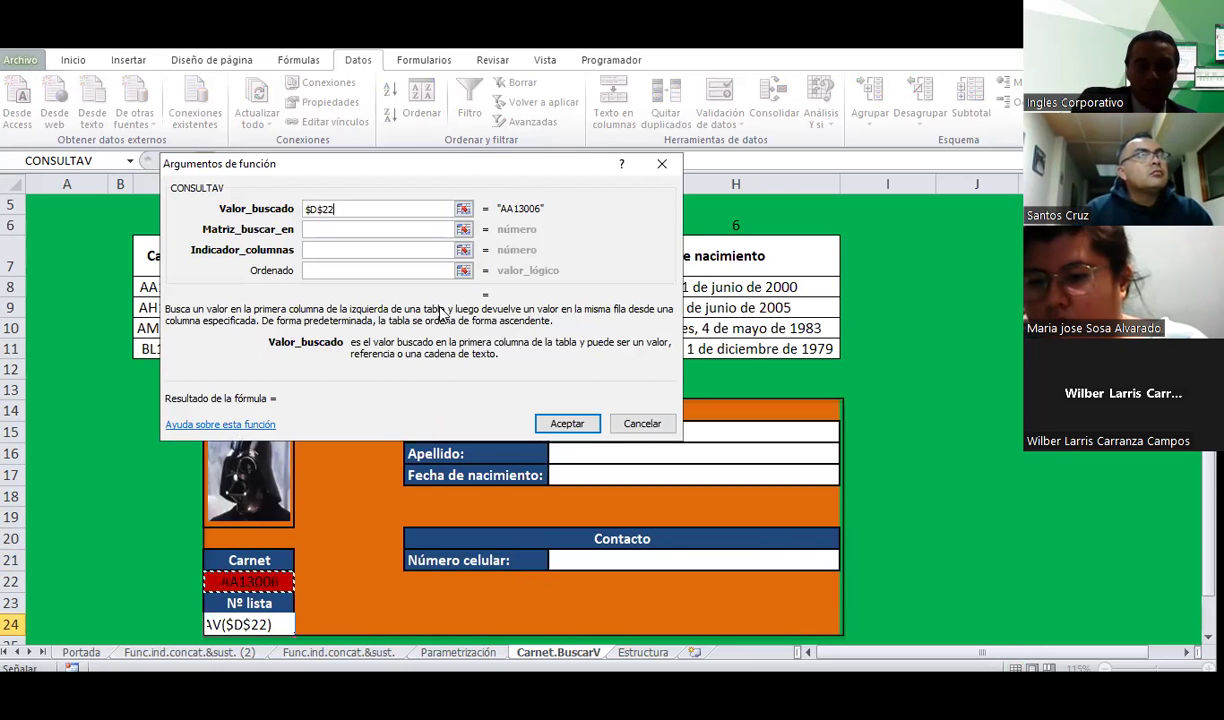
pyautogui.press('Tab')
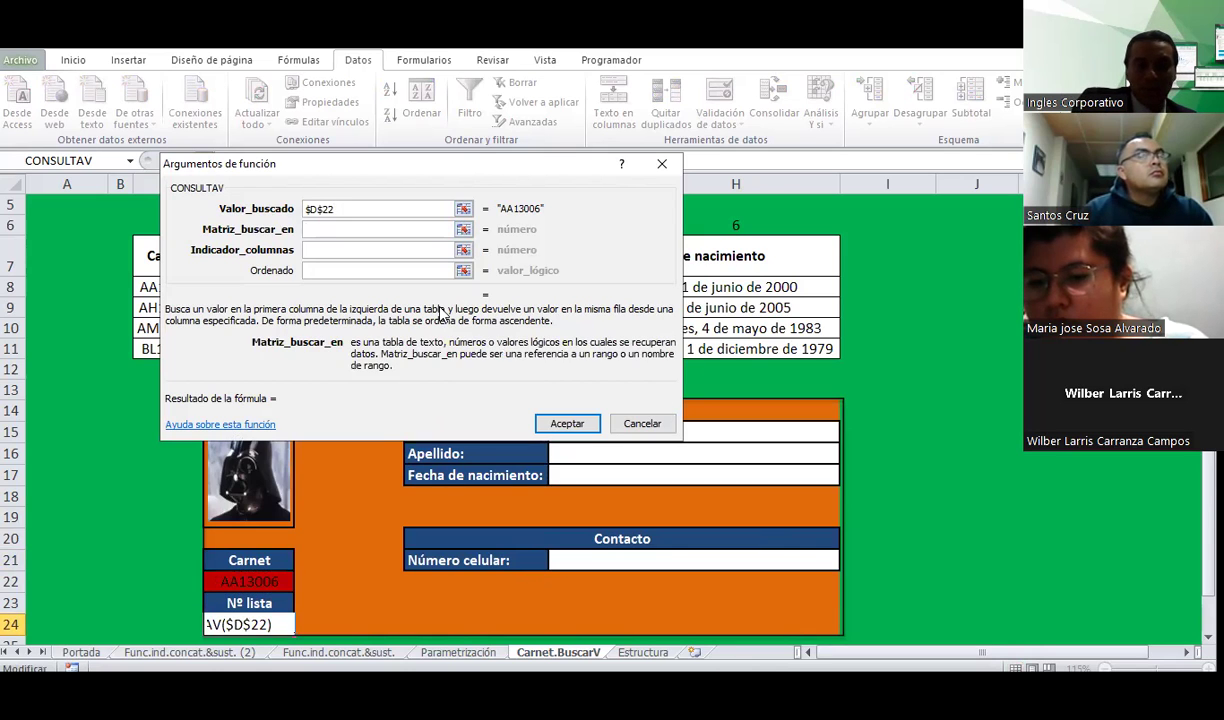
# Step: Set table range $C$7:$H$11 and column index D$6, then confirm the formula
pyautogui.click(441, 313)
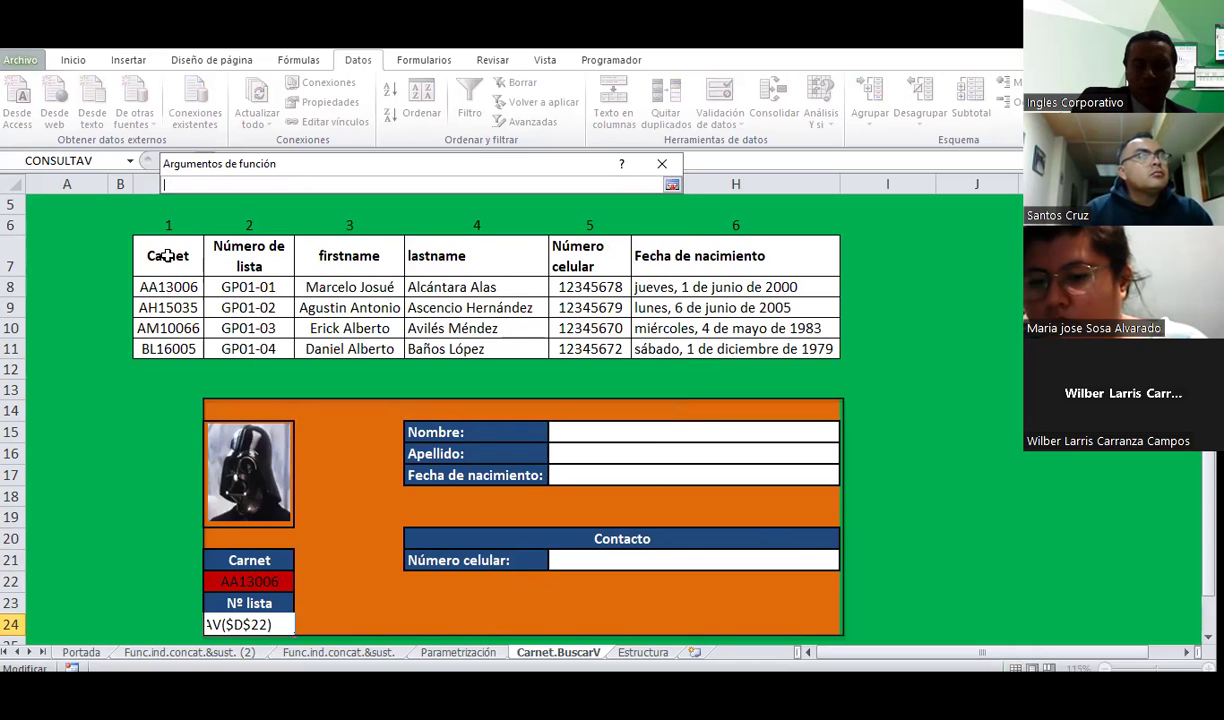
pyautogui.moveTo(167, 256); pyautogui.dragTo(729, 347)
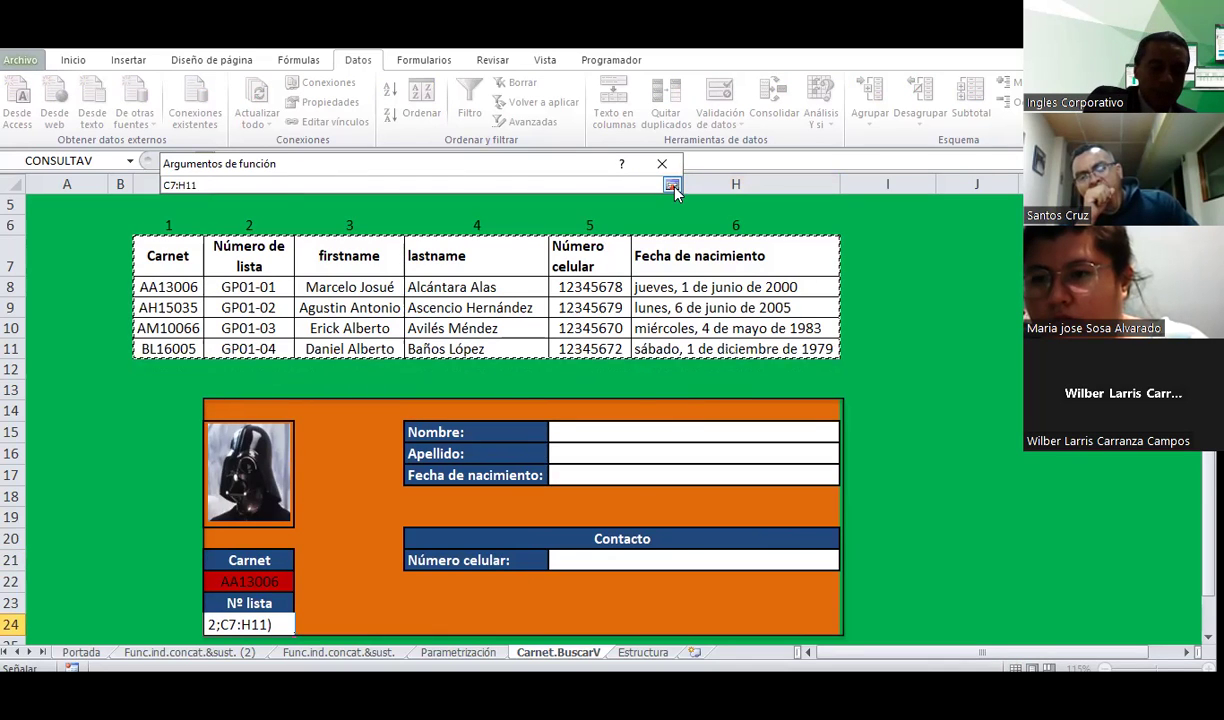
pyautogui.press('F4')
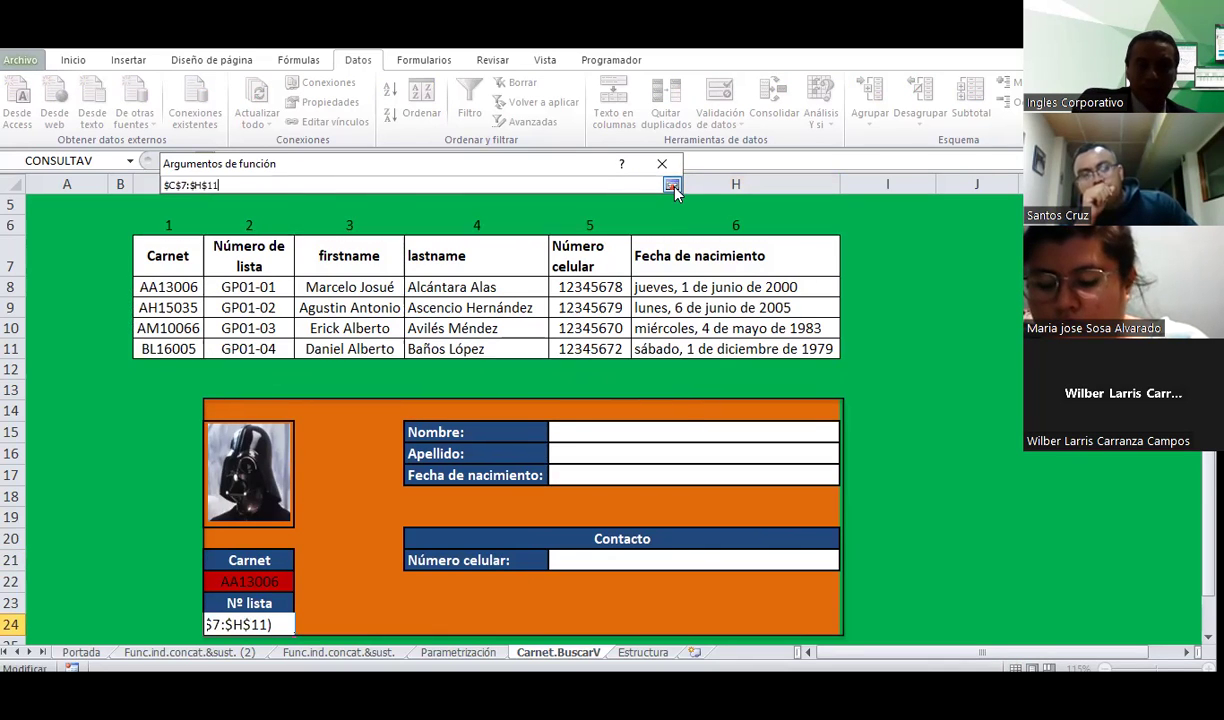
pyautogui.click(672, 188)
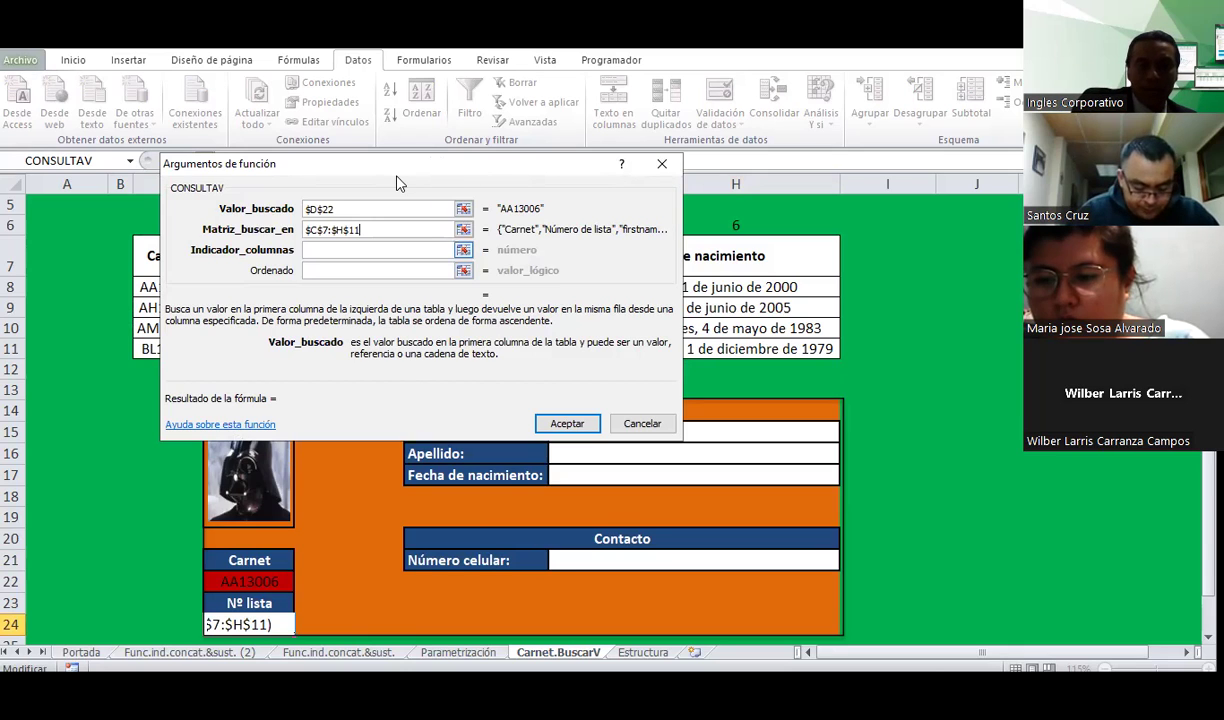
pyautogui.press('Tab')
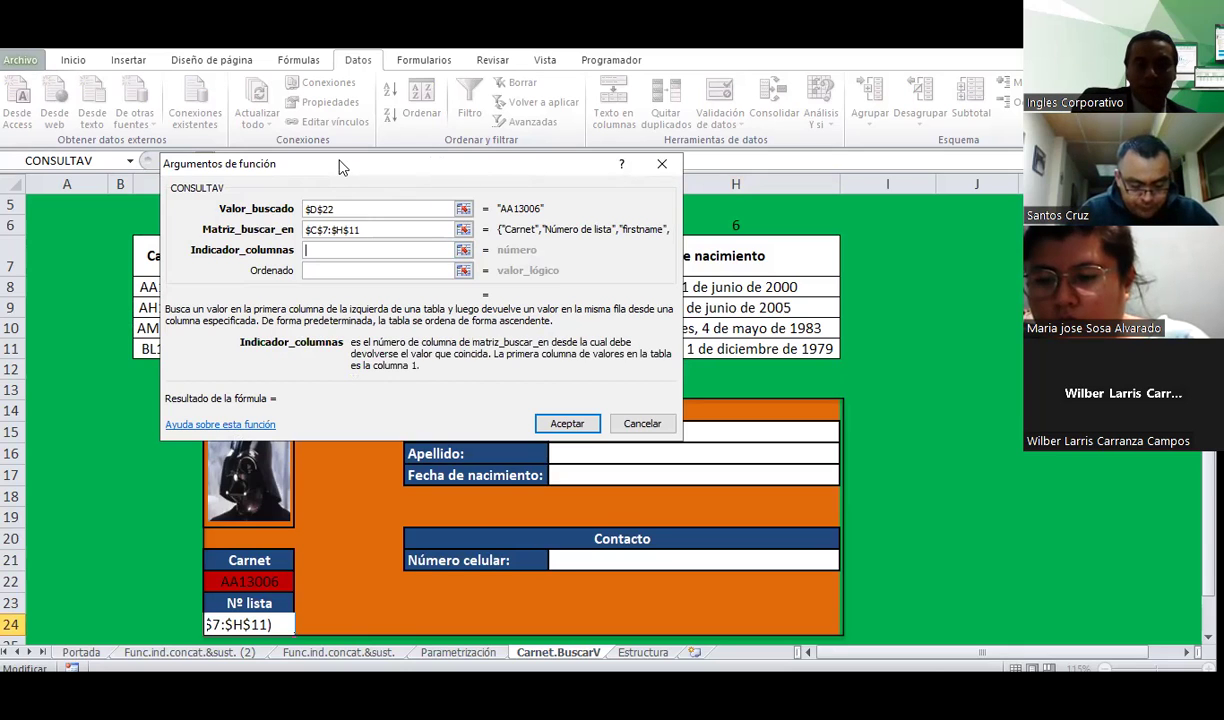
pyautogui.moveTo(338, 167); pyautogui.dragTo(617, 288)
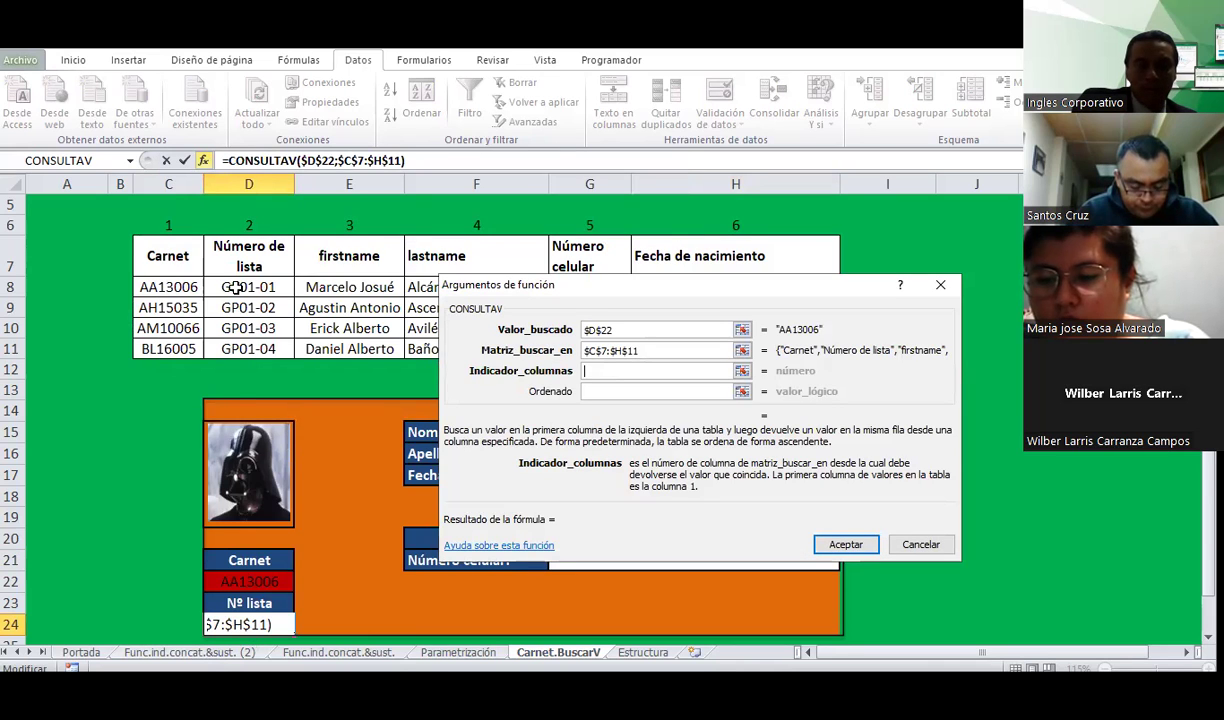
pyautogui.click(249, 225)
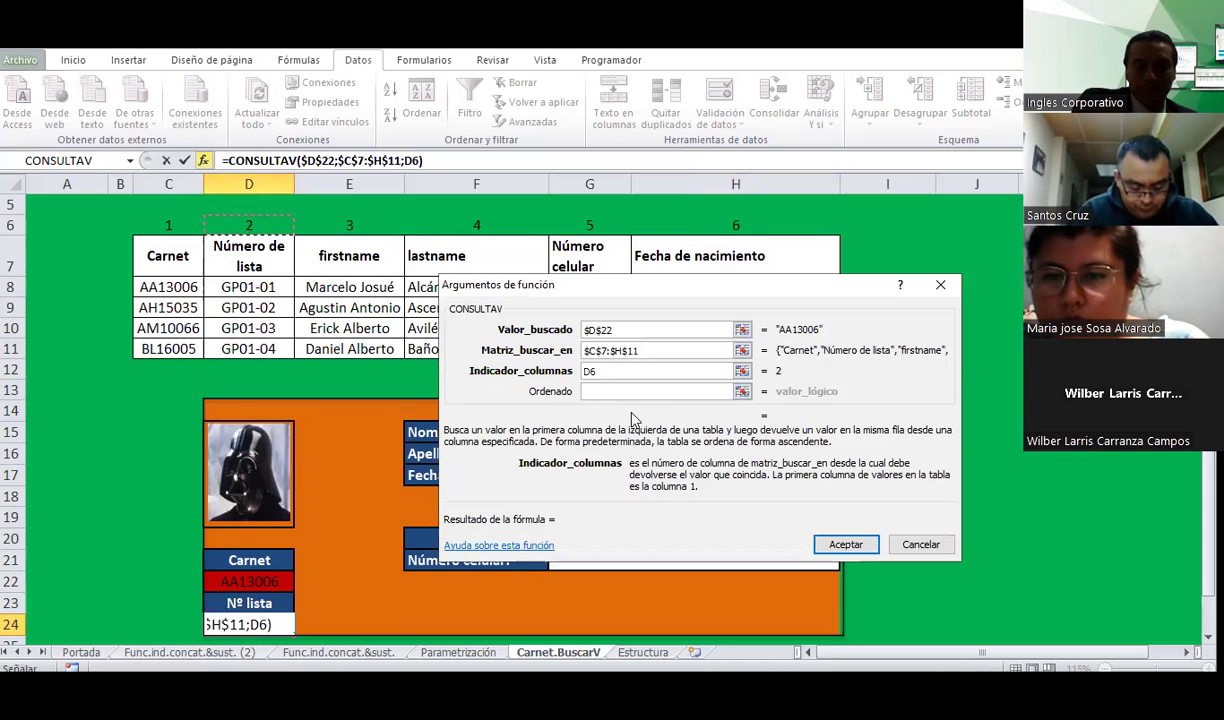
pyautogui.click(590, 371)
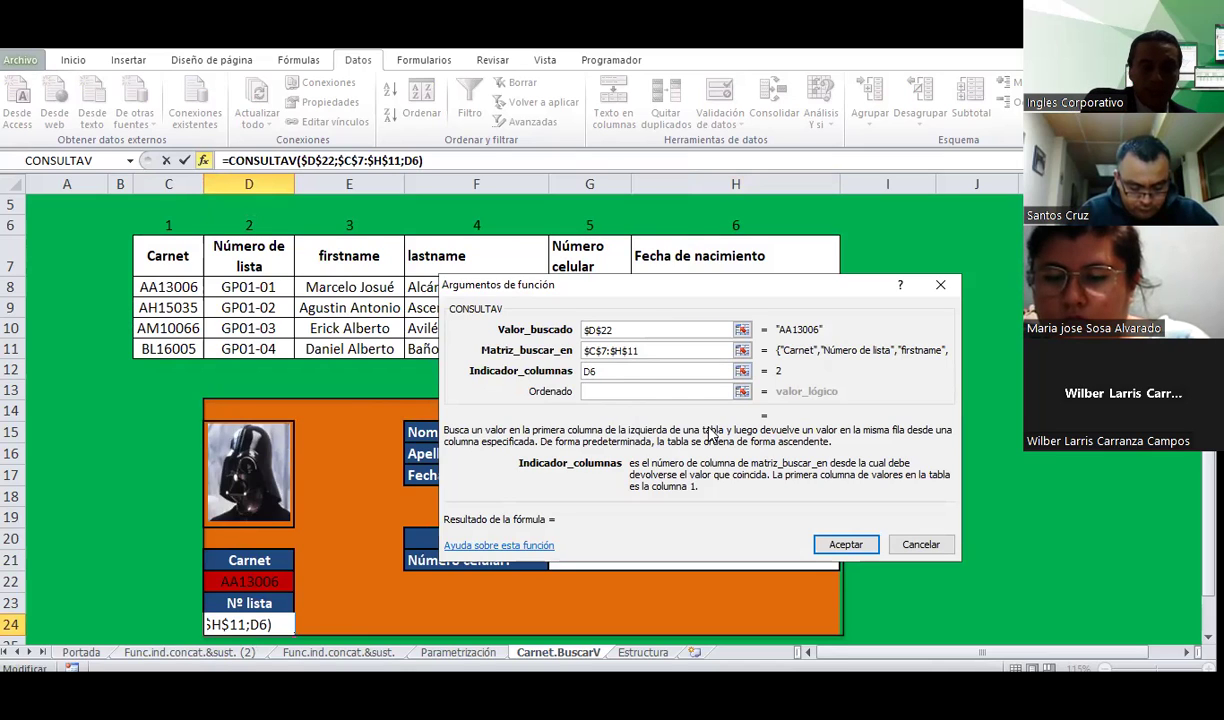
pyautogui.write('$')
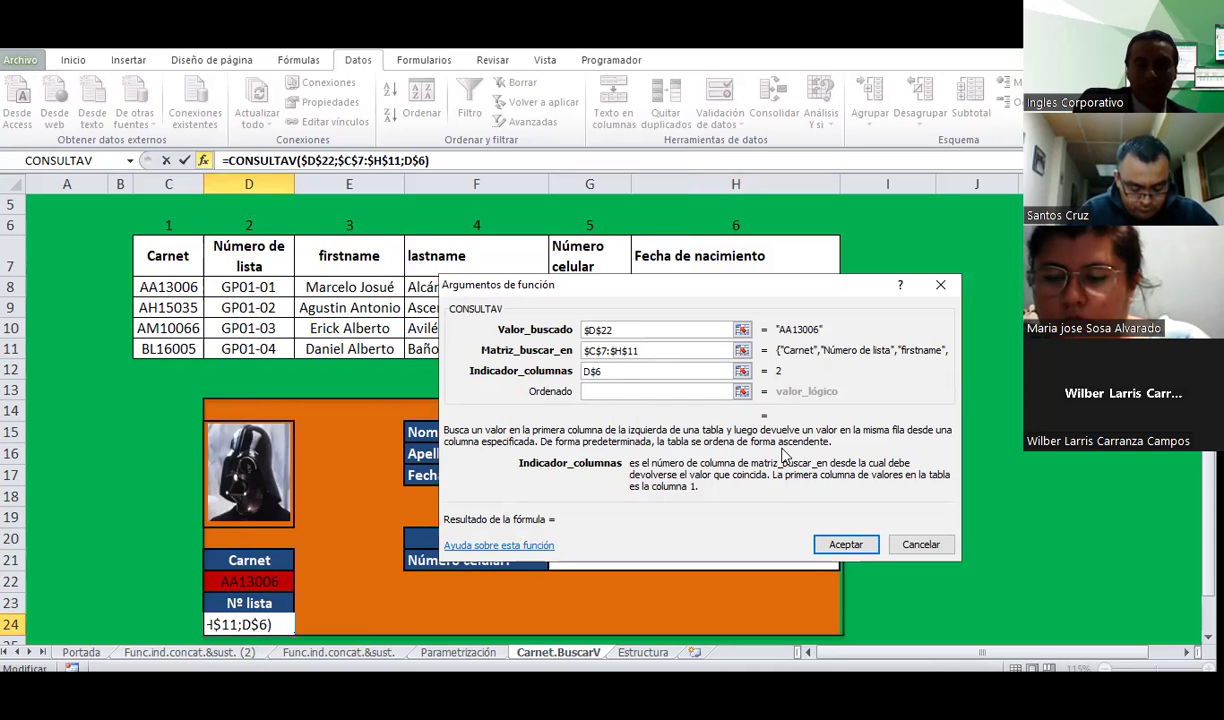
pyautogui.click(595, 392)
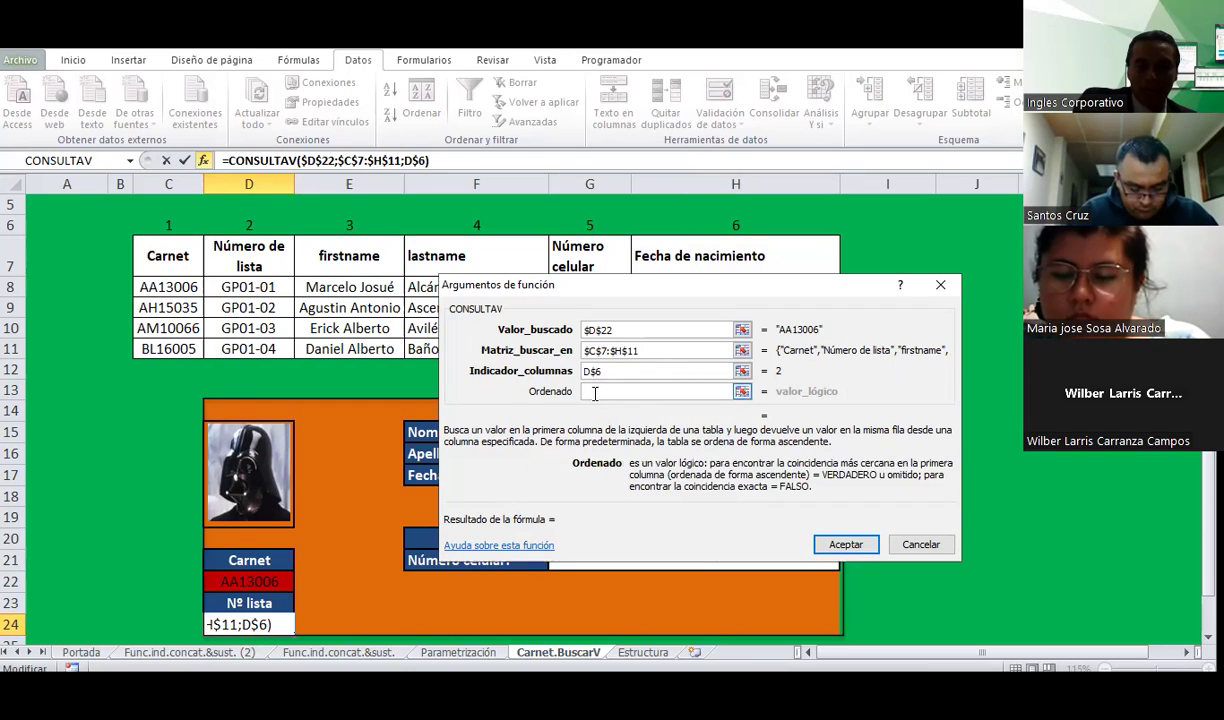
pyautogui.click(846, 545)
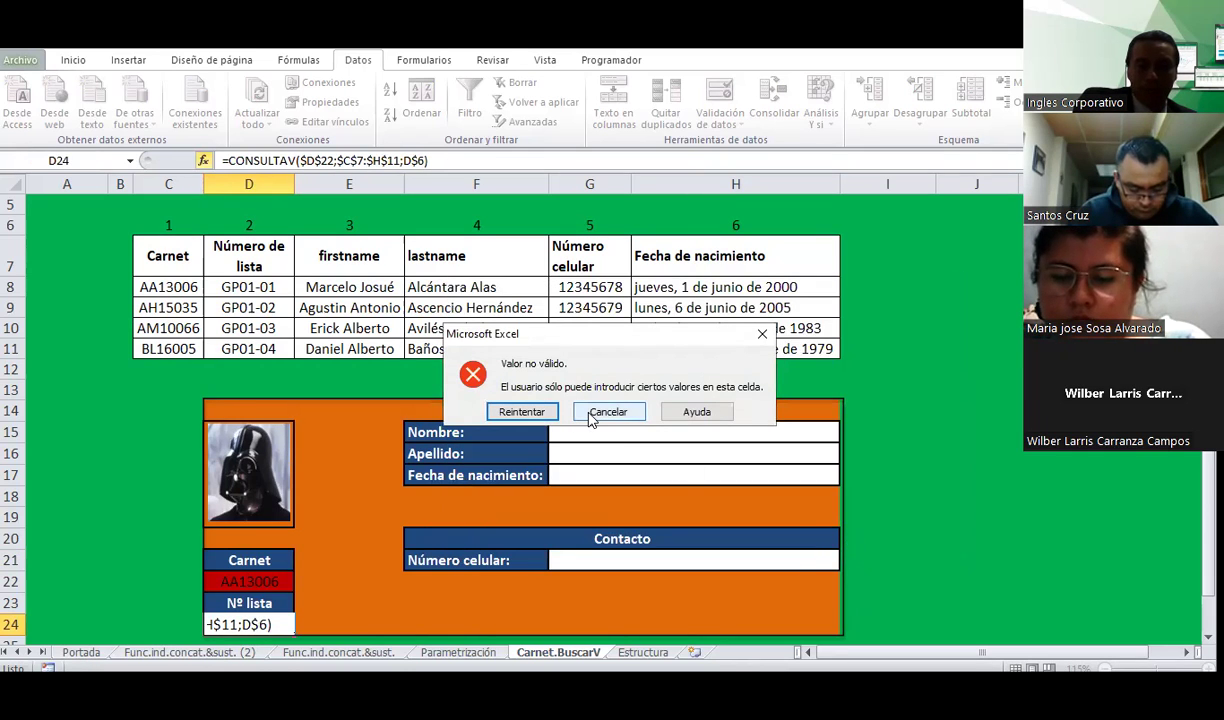
# Step: Dismiss the invalid-value error and clear all data validation from the card range D14:H24
pyautogui.click(608, 412)
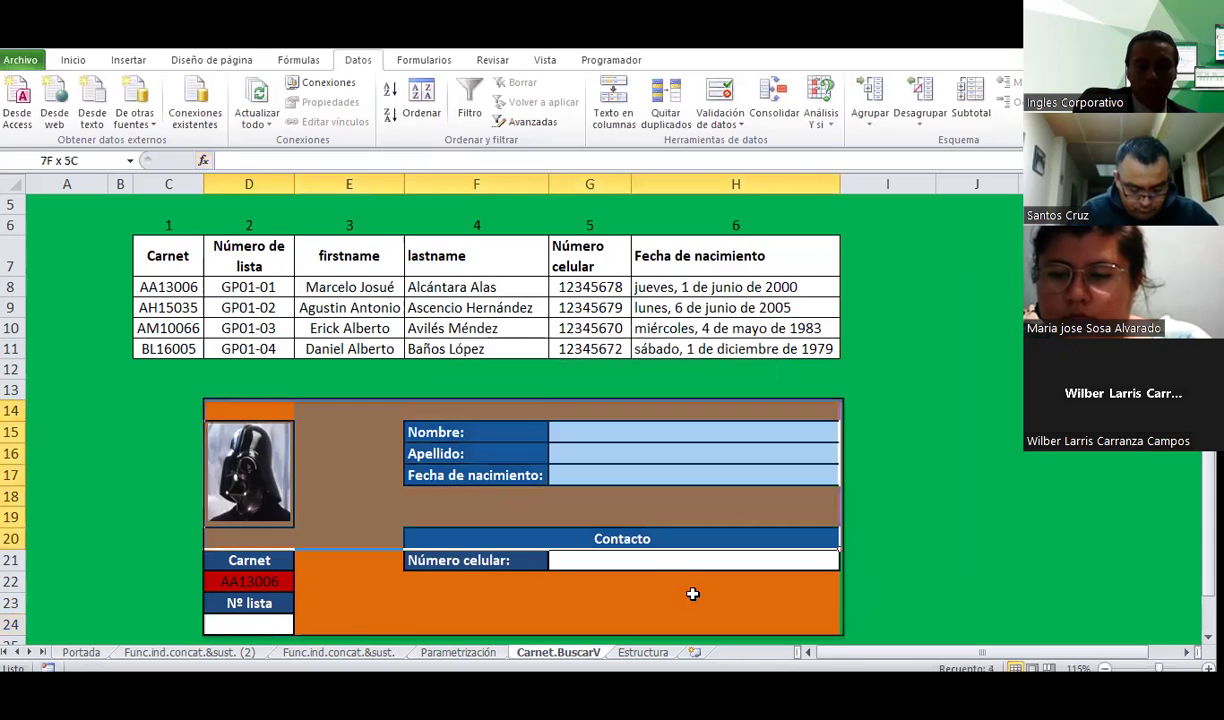
pyautogui.moveTo(210, 405); pyautogui.dragTo(751, 614)
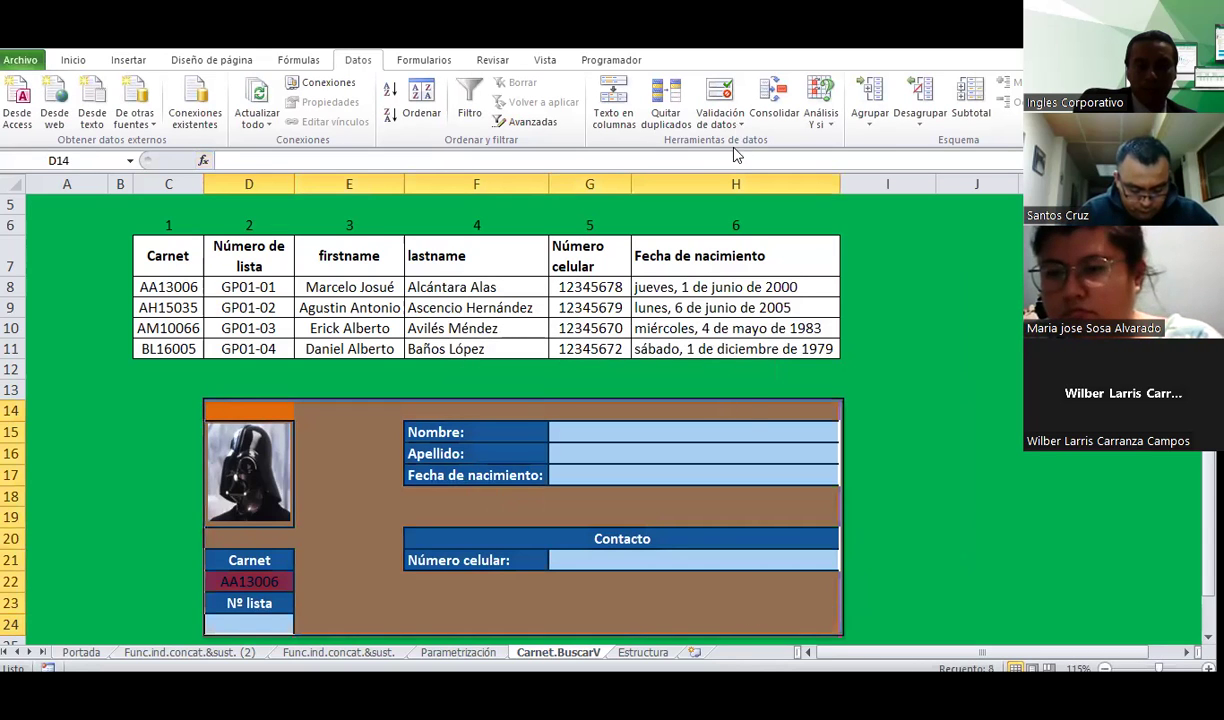
pyautogui.click(720, 124)
pyautogui.click(730, 152)
pyautogui.click(566, 414)
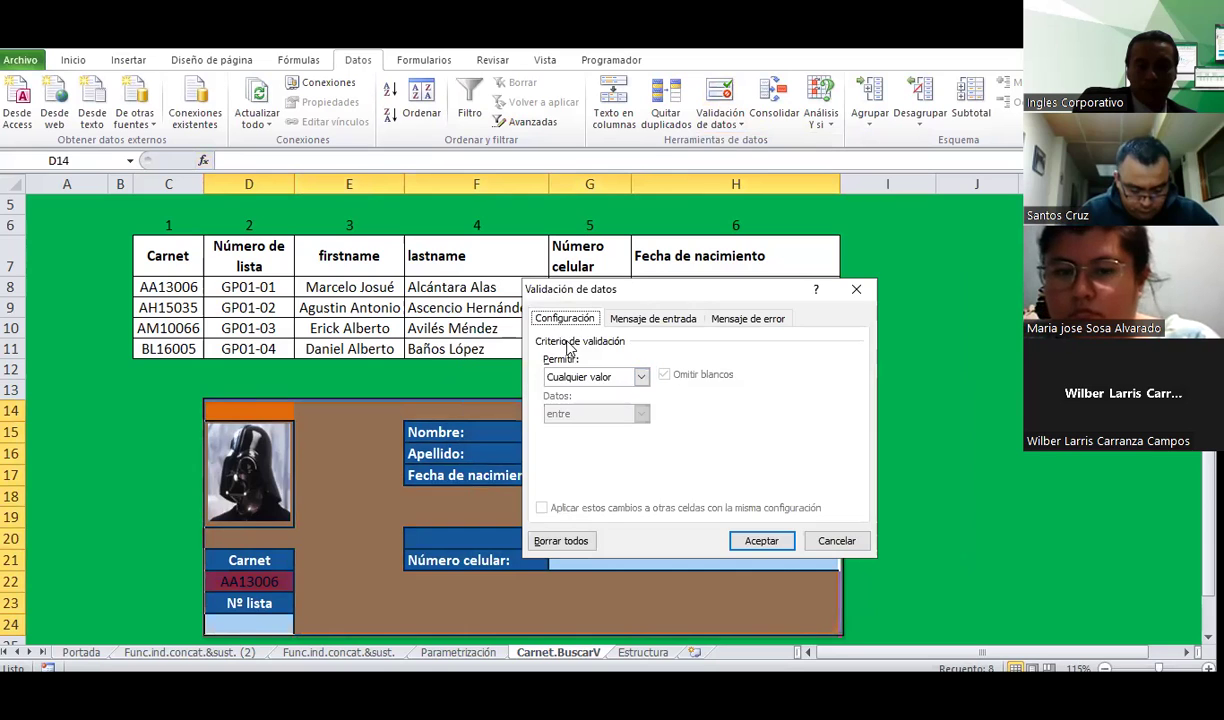
pyautogui.click(556, 540)
pyautogui.click(763, 541)
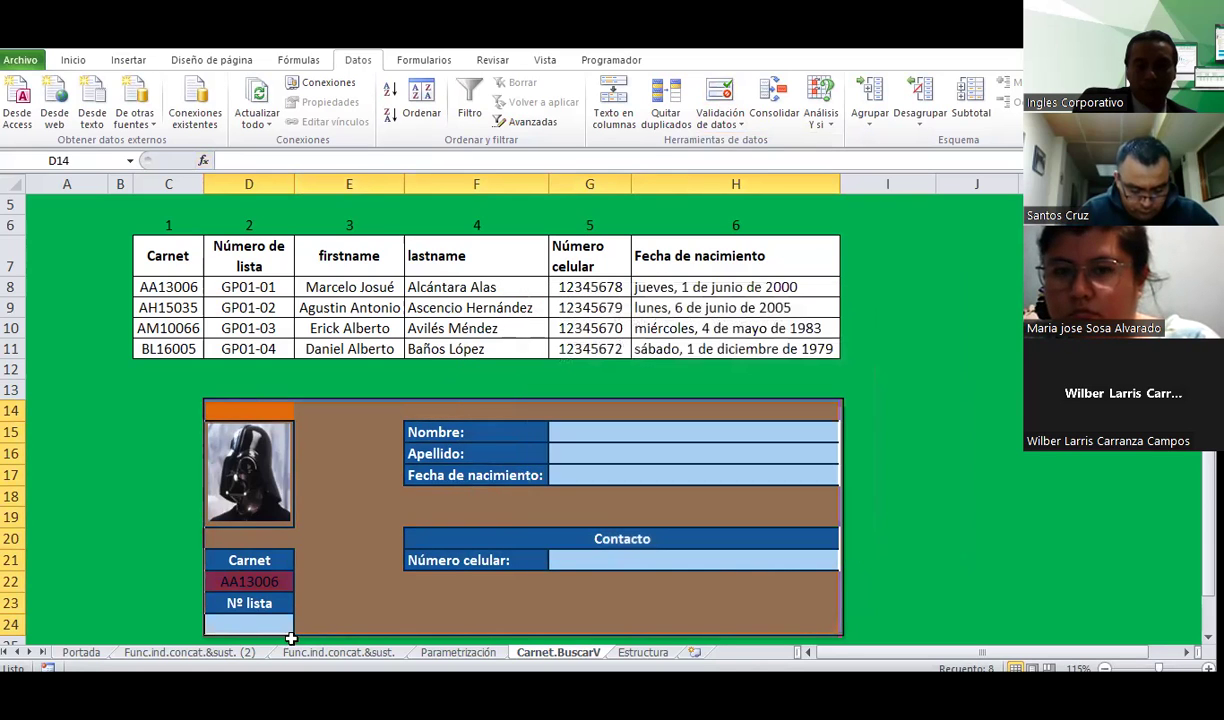
# Step: Enter =CONSULTAV($D$22;$C$7:$H$11;D$6) in D24
pyautogui.click(262, 622)
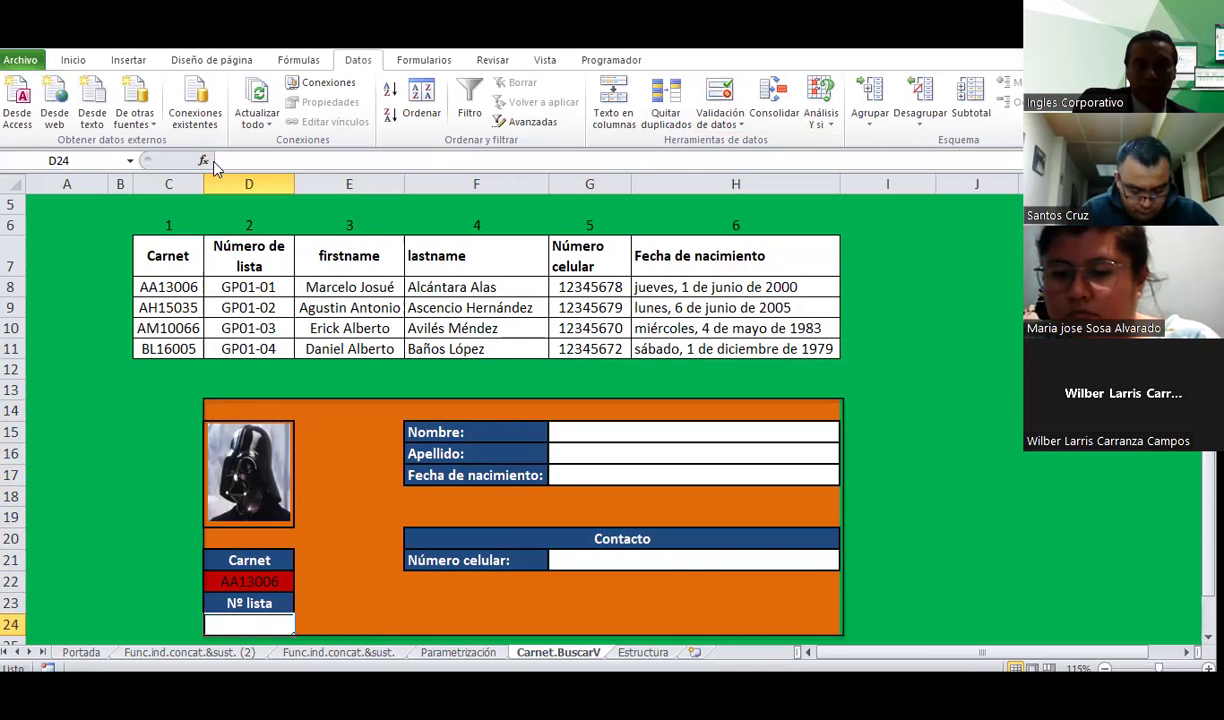
pyautogui.click(203, 161)
pyautogui.doubleClick(550, 387)
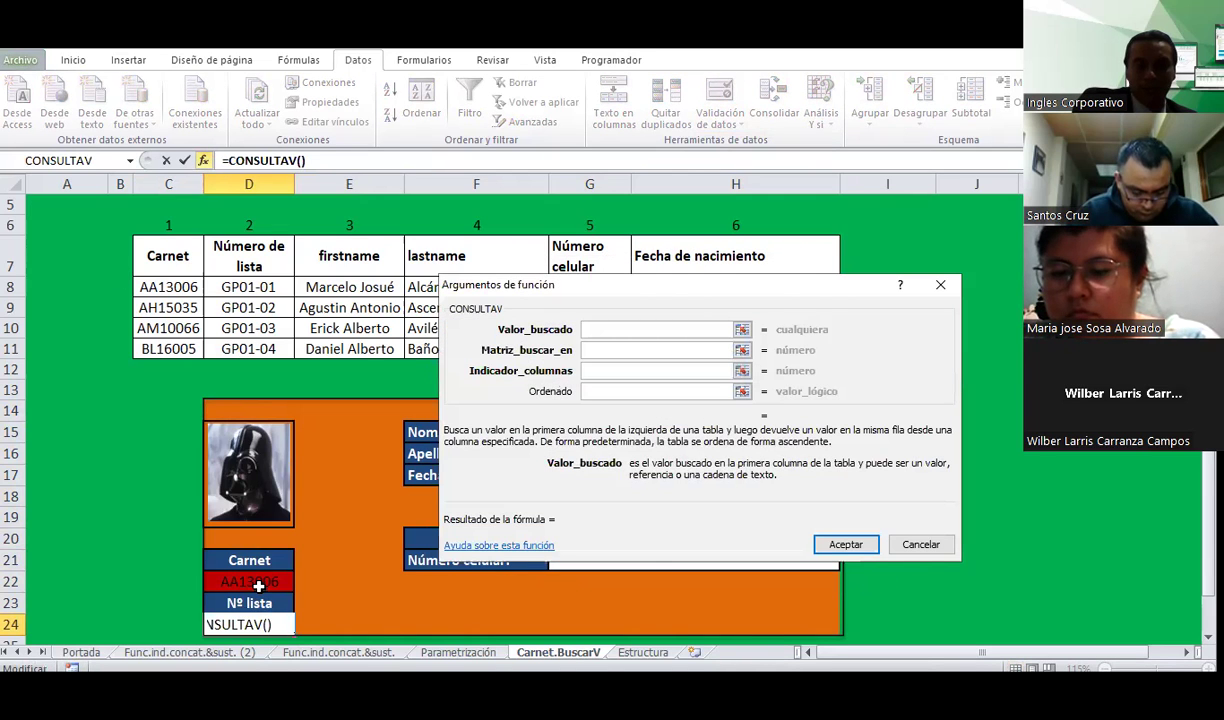
pyautogui.click(258, 586)
pyautogui.press('F4')
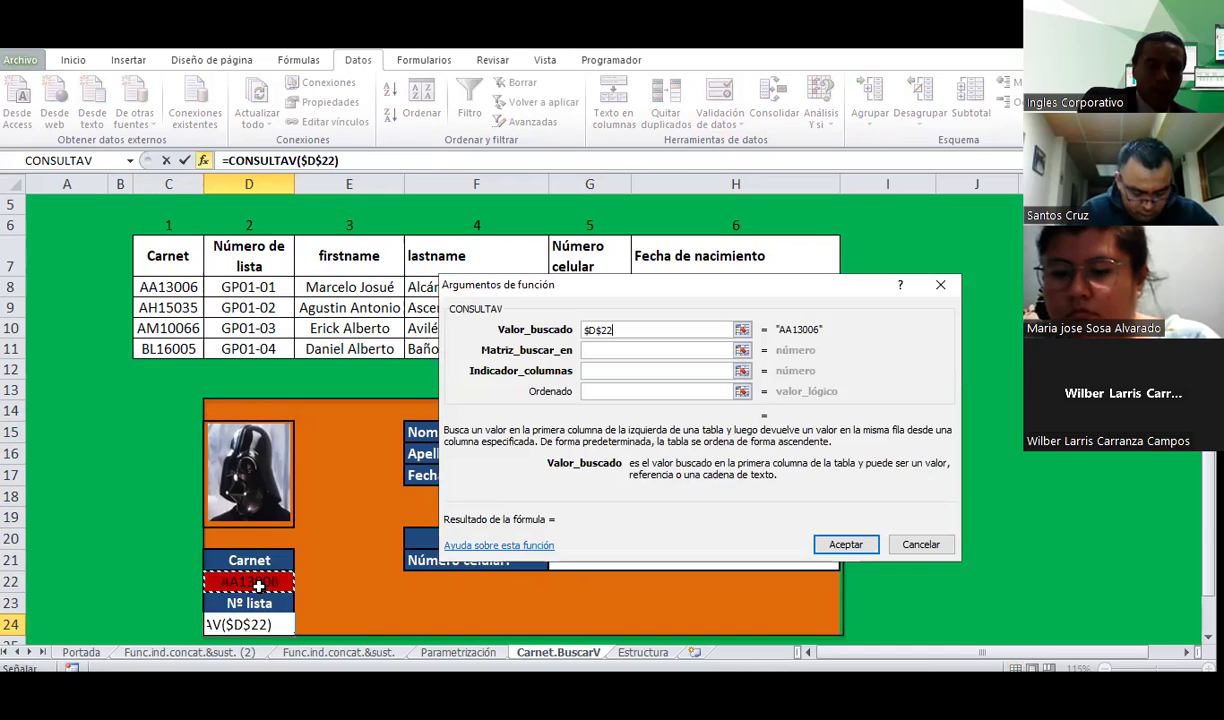
pyautogui.click(606, 351)
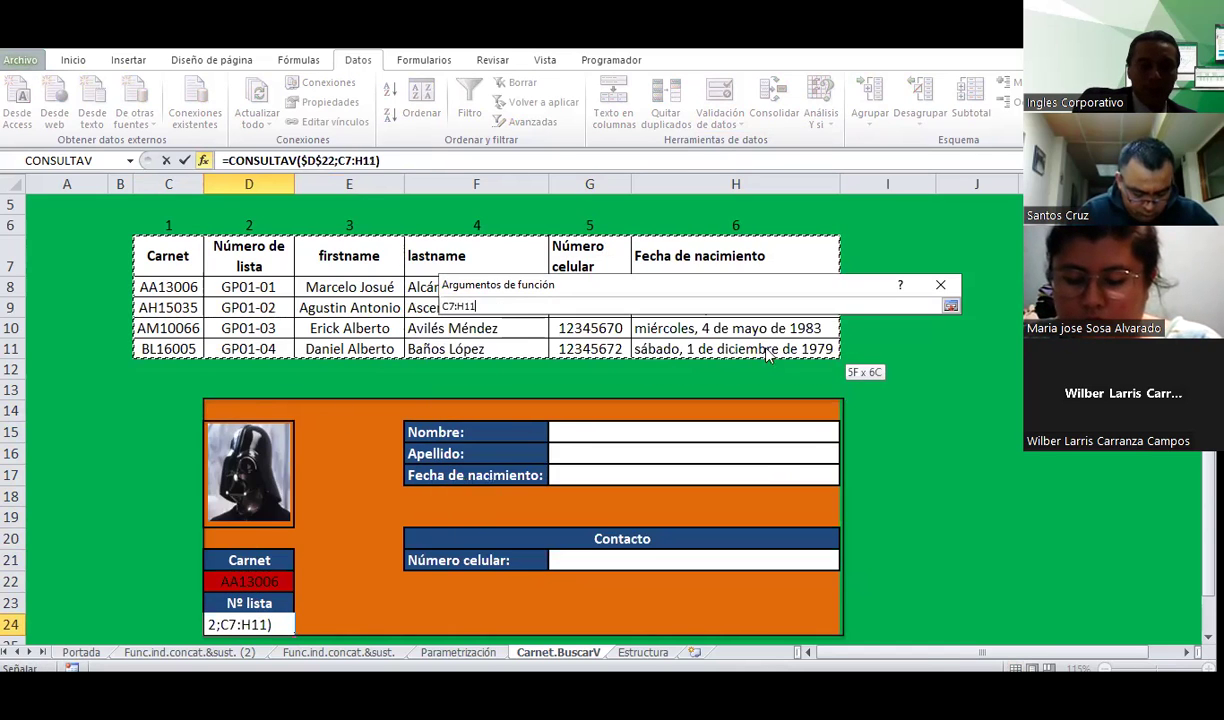
pyautogui.moveTo(150, 250); pyautogui.dragTo(754, 350)
pyautogui.press('F4')
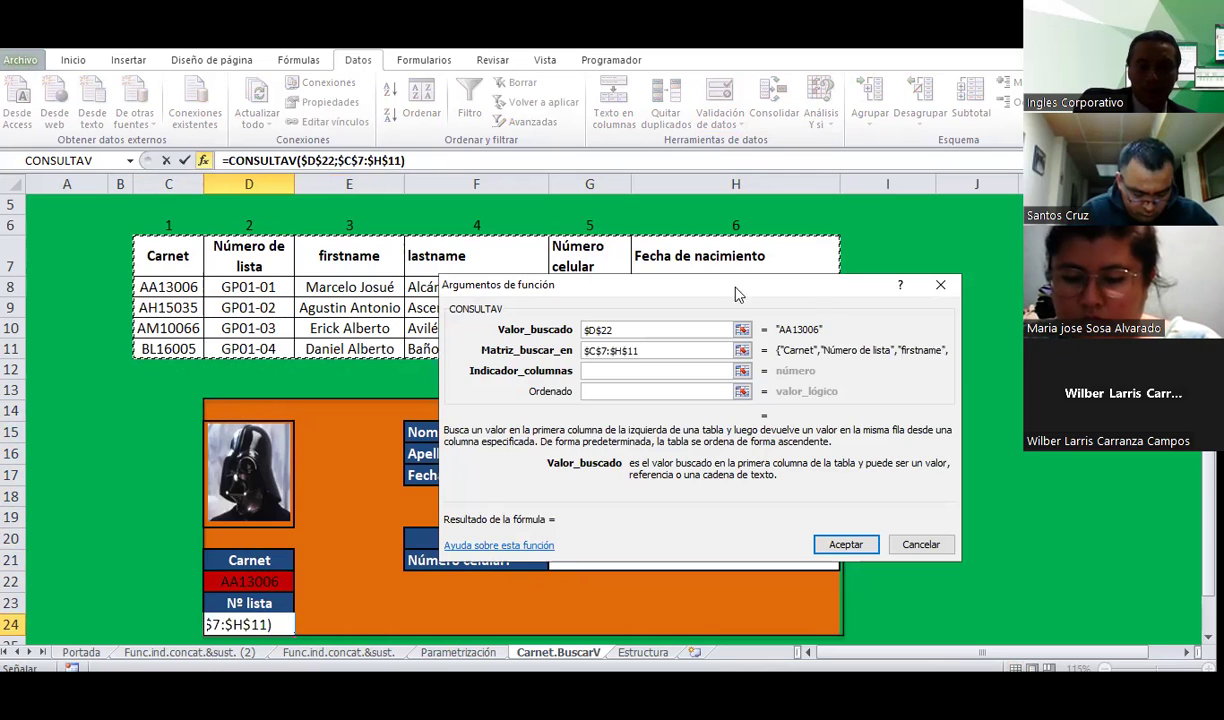
pyautogui.click(609, 369)
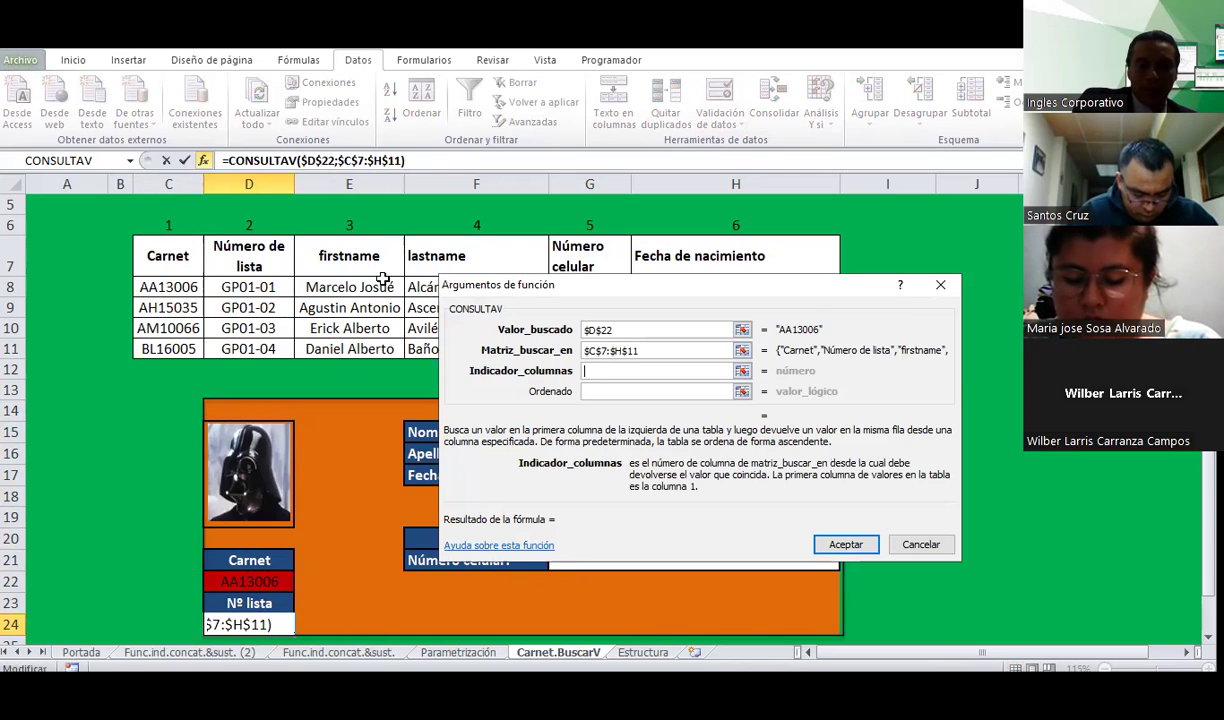
pyautogui.write('D6')
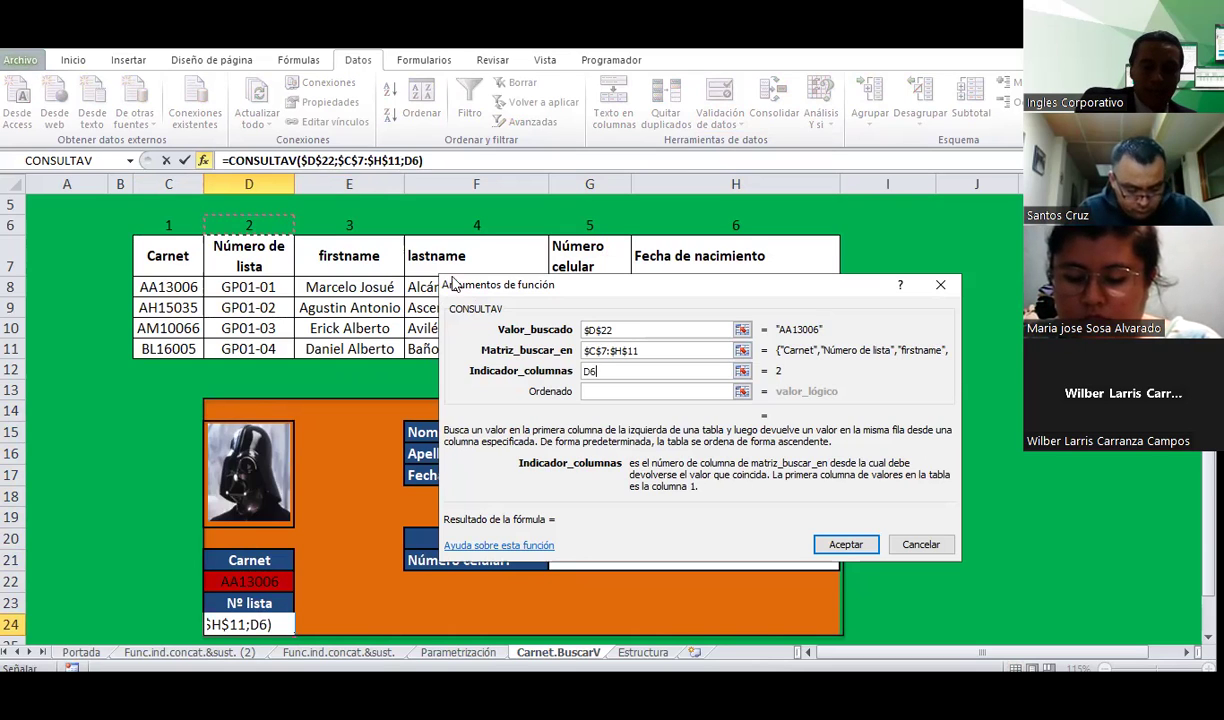
pyautogui.click(593, 369)
pyautogui.write('$')
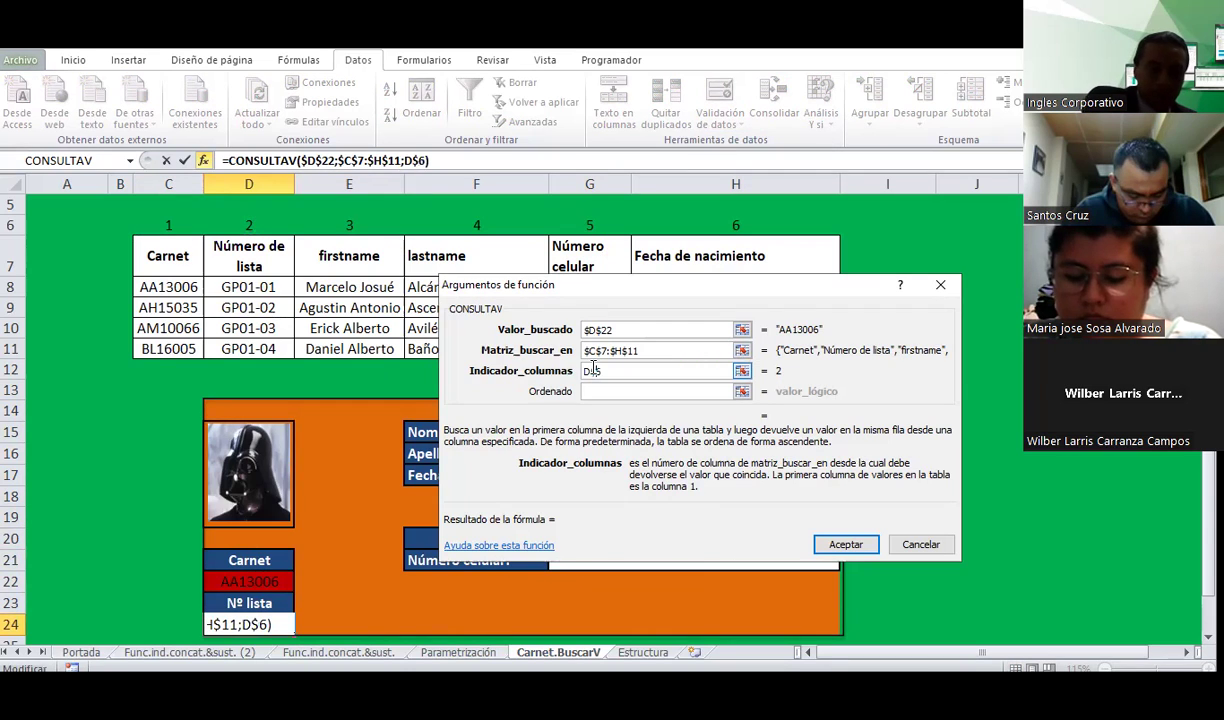
pyautogui.click(862, 541)
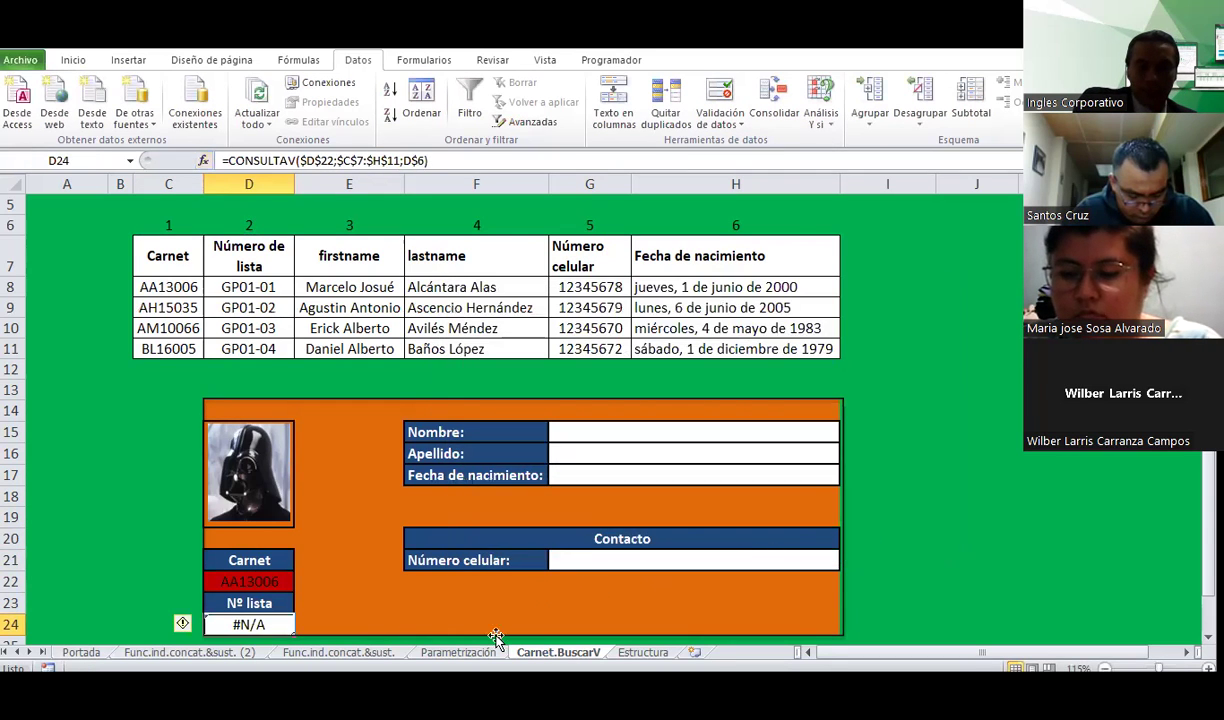
pyautogui.scroll(-1, 382, 543)
# Step: Empty D22 and give it a List validation with source =$C$8:$C$11
pyautogui.click(278, 501)
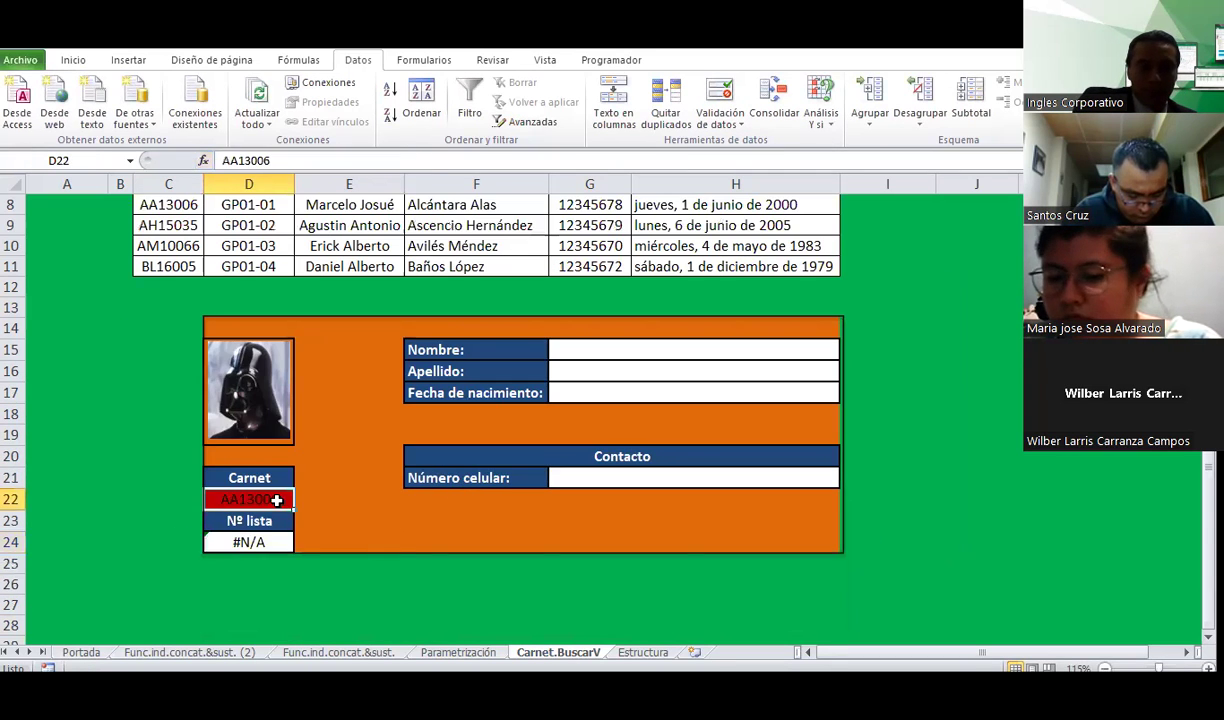
pyautogui.scroll(1, 273, 500)
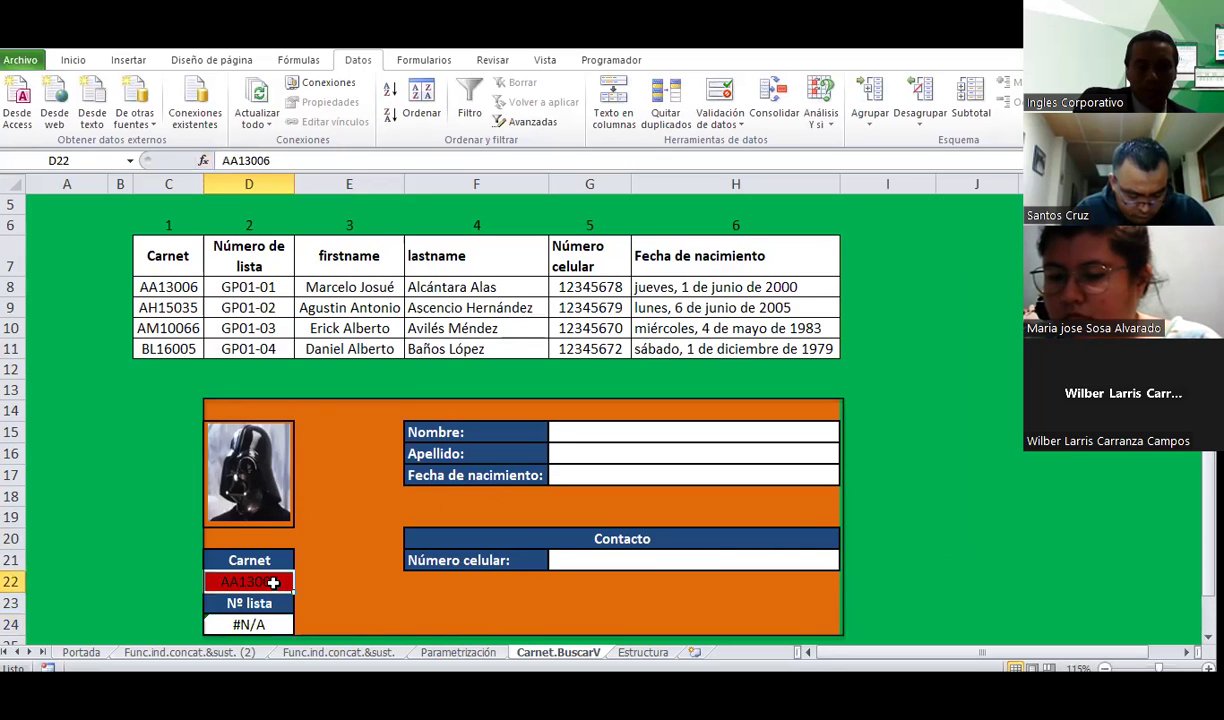
pyautogui.press('Delete')
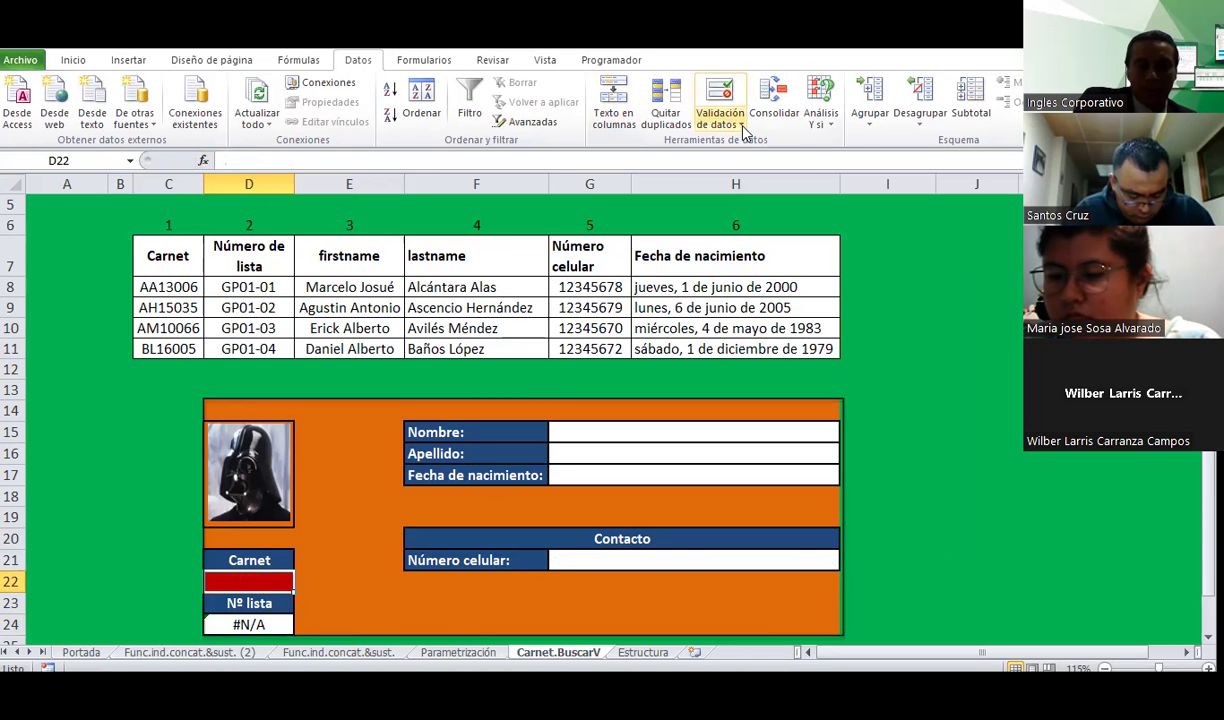
pyautogui.click(720, 122)
pyautogui.click(775, 143)
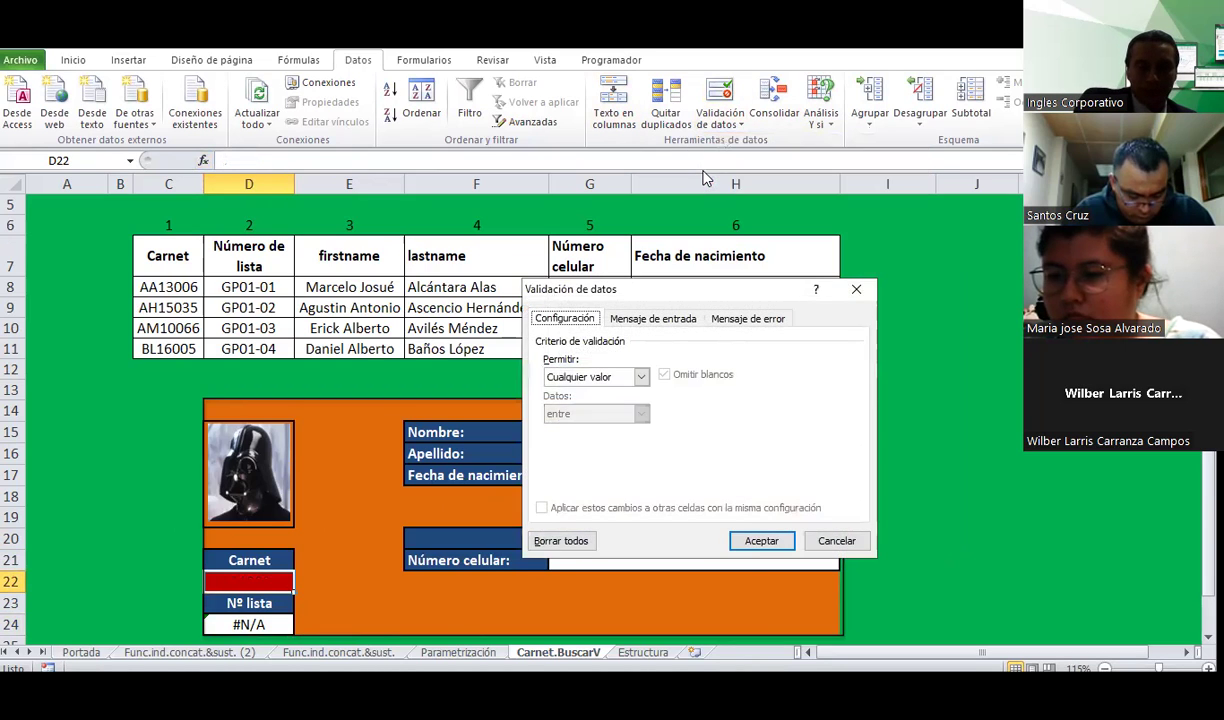
pyautogui.click(641, 377)
pyautogui.click(610, 430)
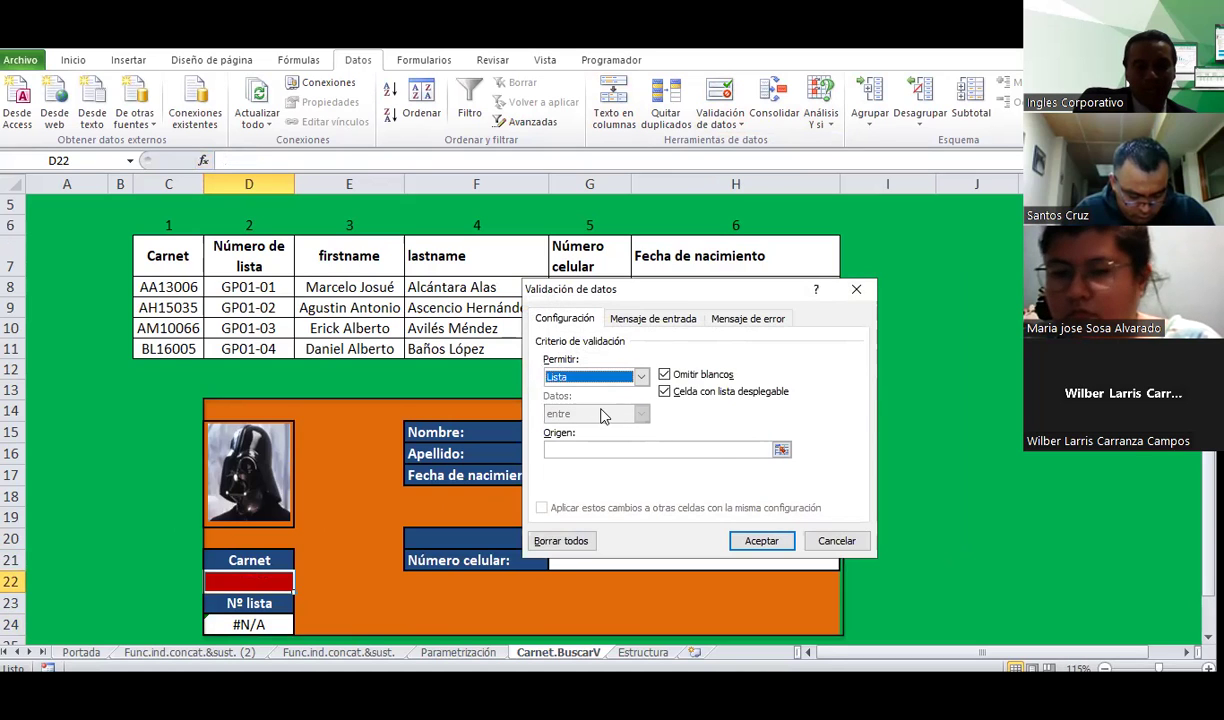
pyautogui.click(781, 450)
pyautogui.moveTo(160, 287); pyautogui.dragTo(163, 349)
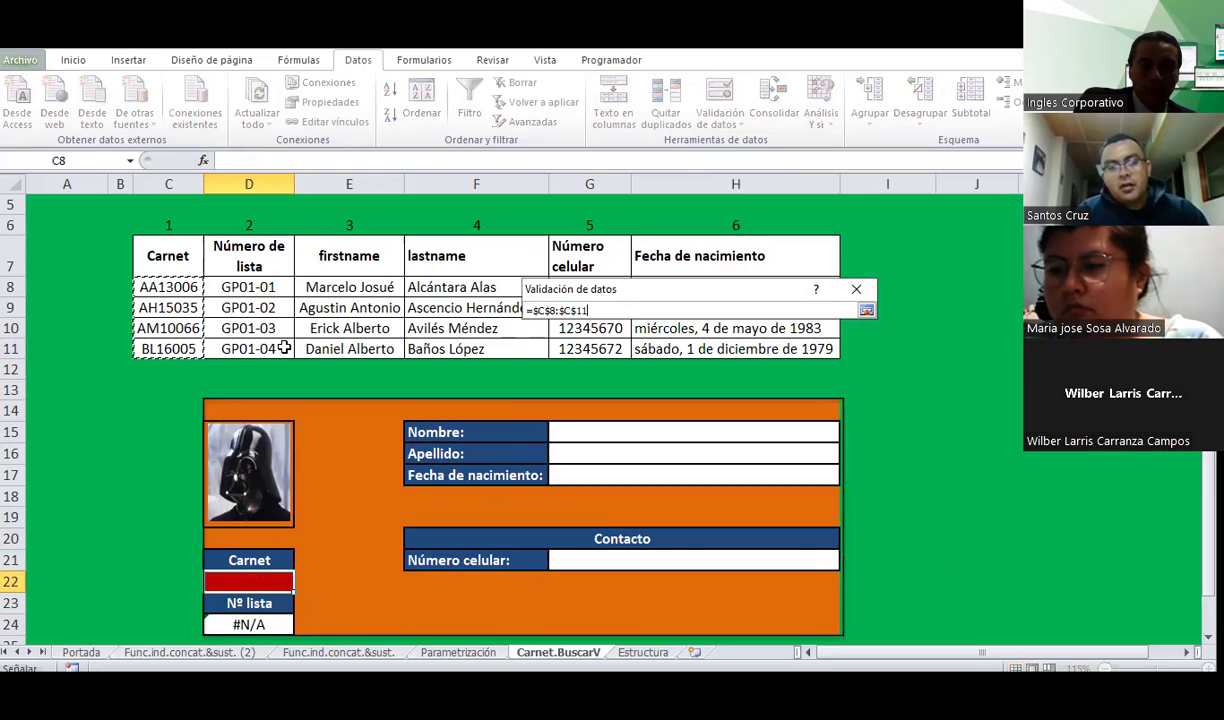
pyautogui.click(866, 310)
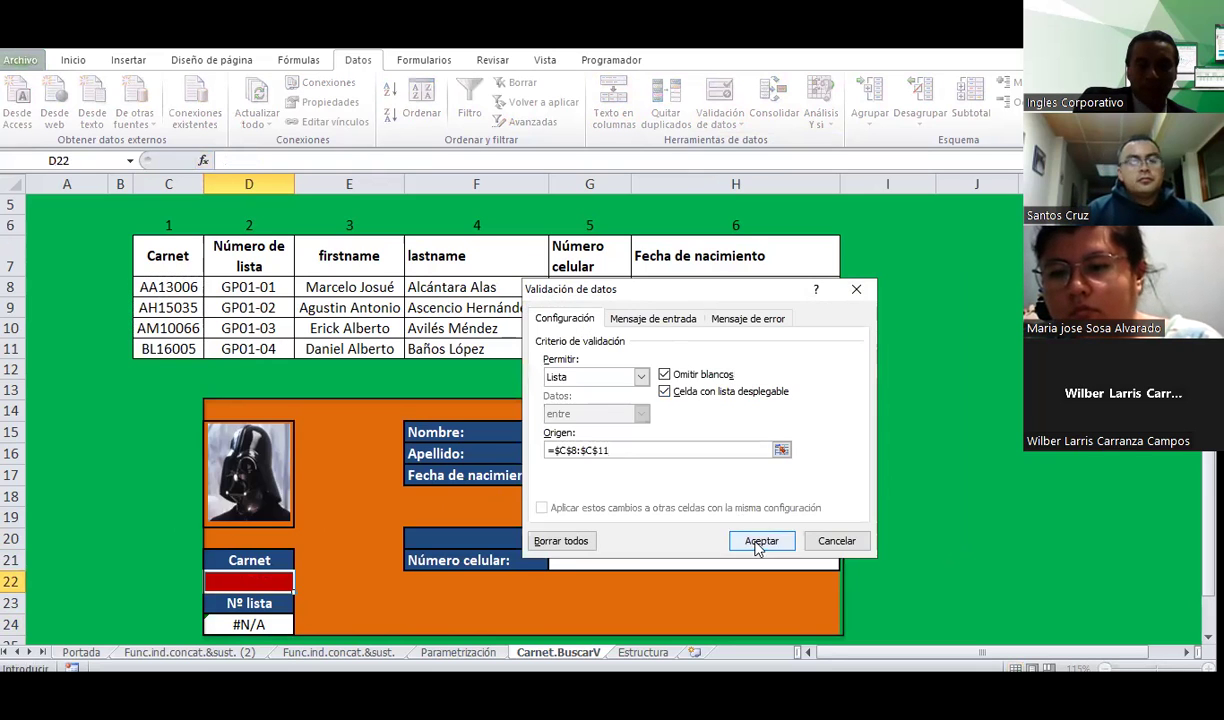
pyautogui.click(762, 541)
pyautogui.click(265, 627)
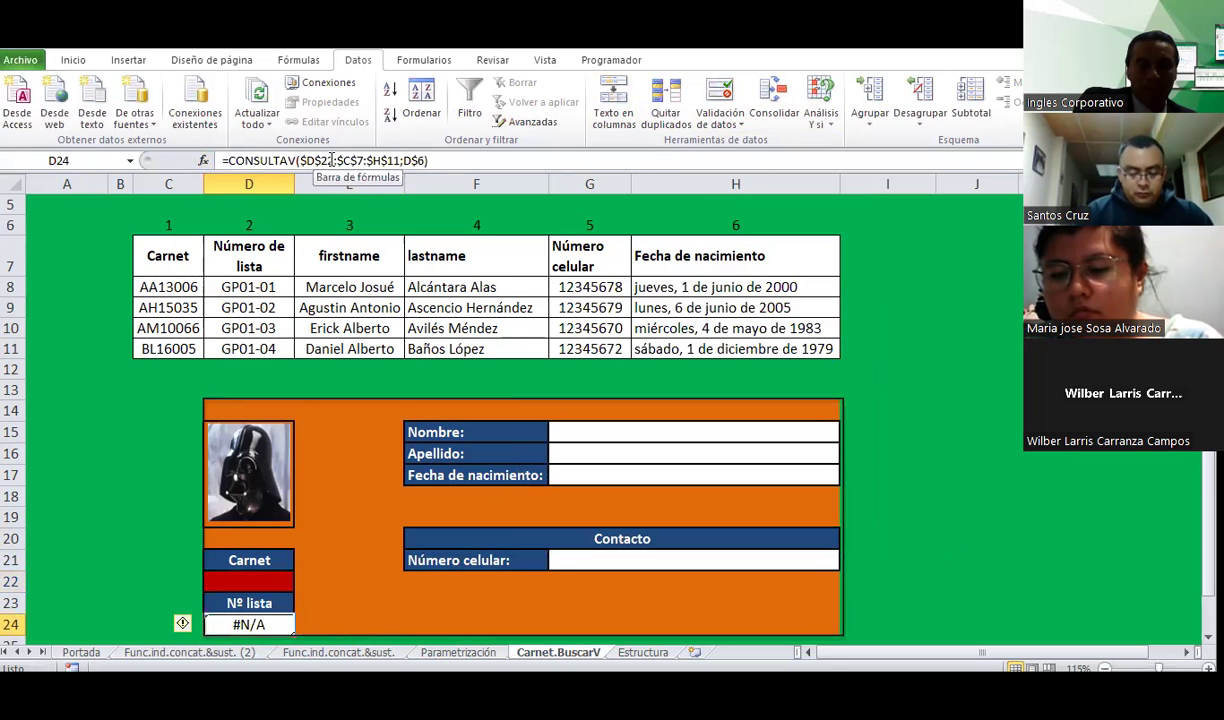
# Step: Change D24's lookup table range from $C$7 to $C$8, making it $C$8:$H$11
pyautogui.click(358, 161)
pyautogui.press('Delete')
pyautogui.write('8')
pyautogui.press('Return')
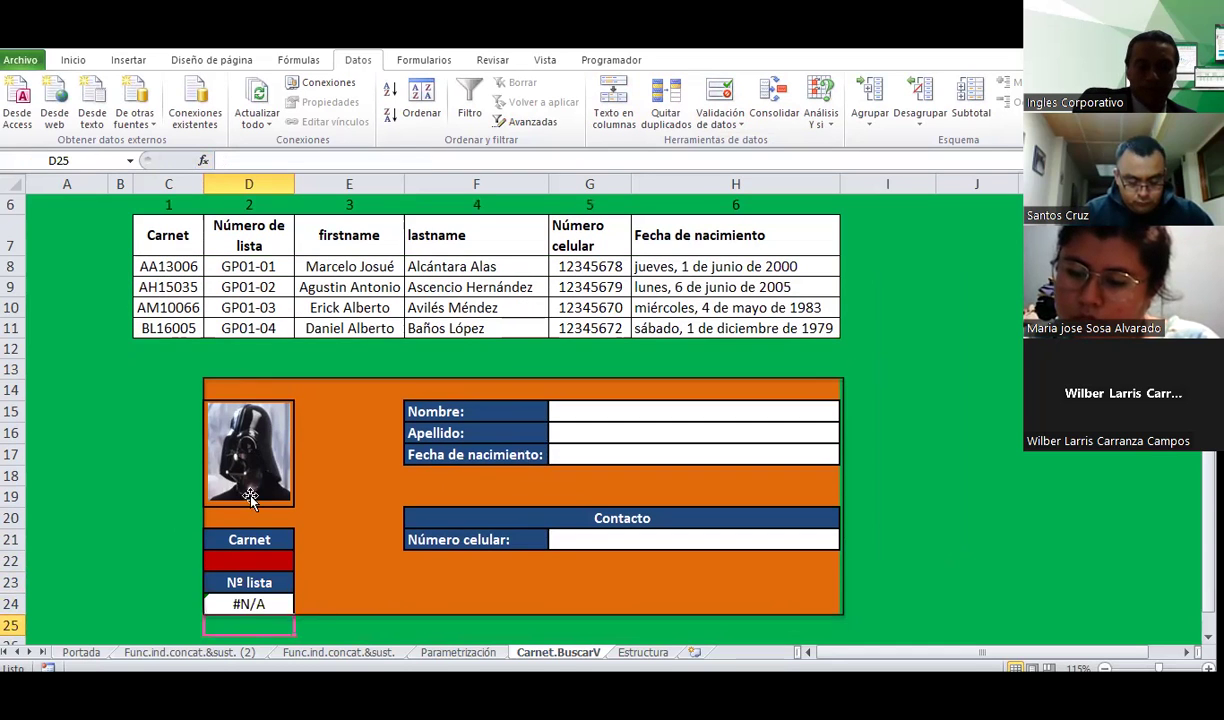
pyautogui.click(232, 604)
# Step: Test the D22 dropdown with AA13006 and then AH15035, which returns Nº lista GP01-02
pyautogui.click(266, 559)
pyautogui.click(301, 564)
pyautogui.click(245, 579)
pyautogui.click(270, 606)
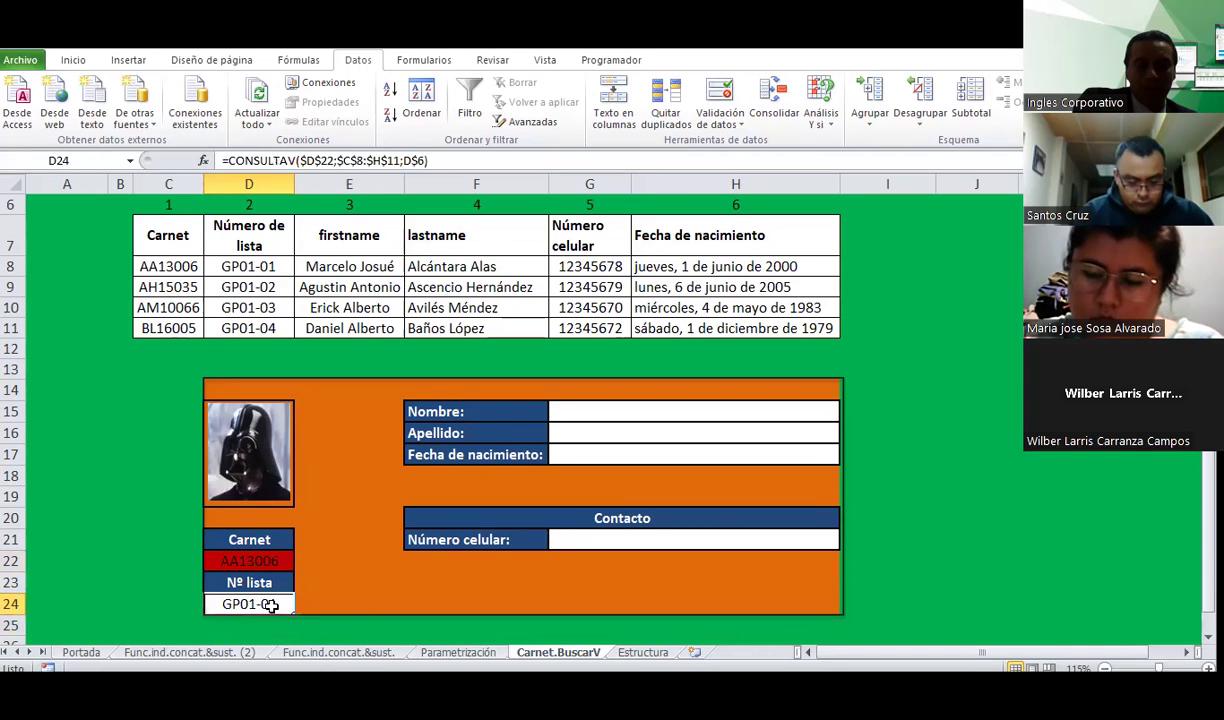
pyautogui.click(184, 240)
pyautogui.hotkey('ctrl', 'shift', 'Right')
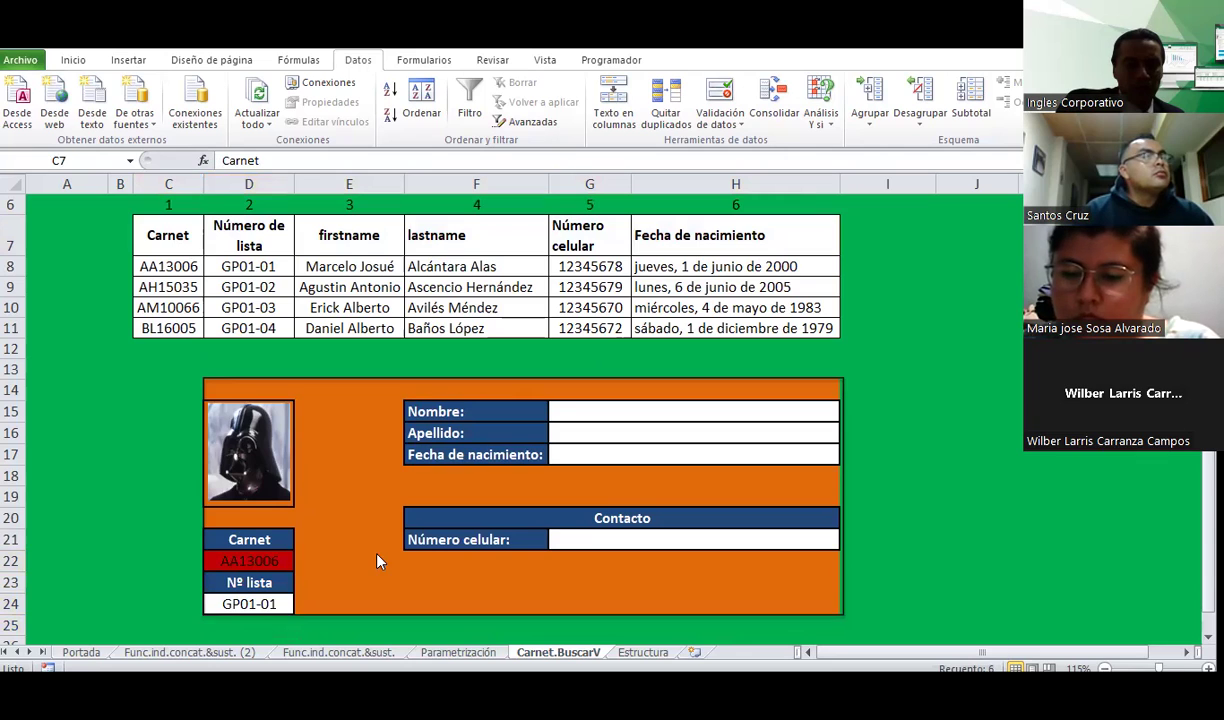
pyautogui.click(246, 602)
pyautogui.click(285, 561)
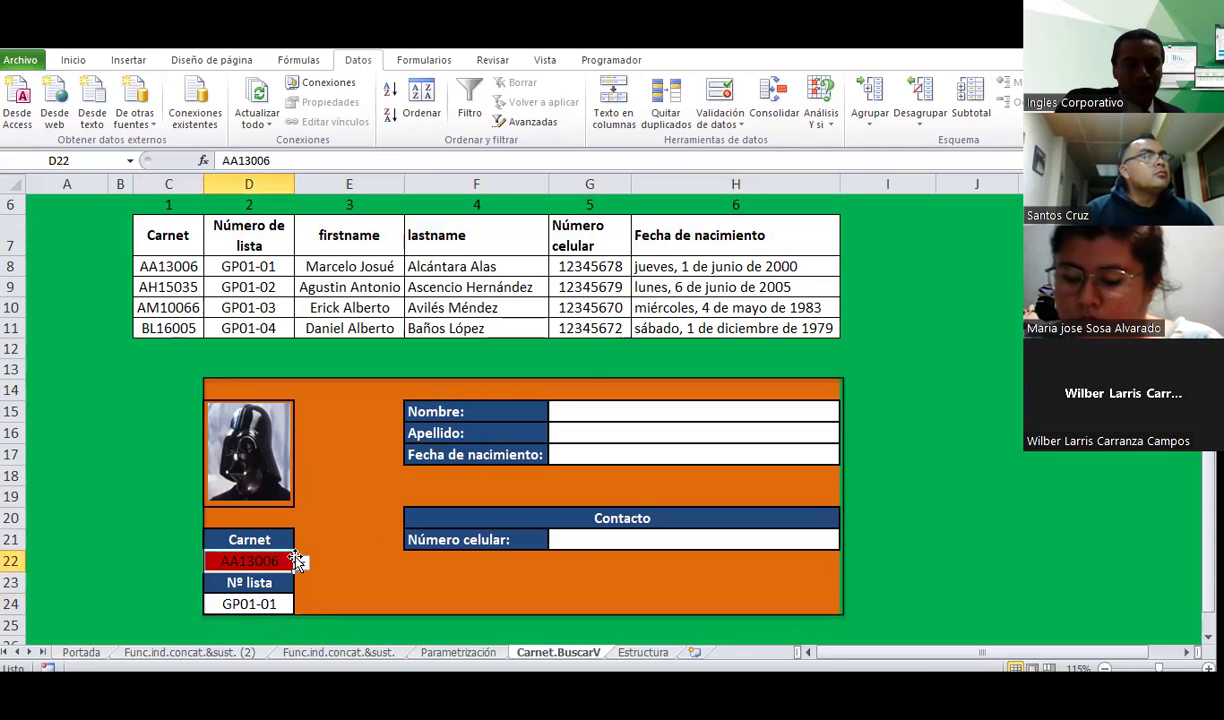
pyautogui.click(300, 562)
pyautogui.click(238, 594)
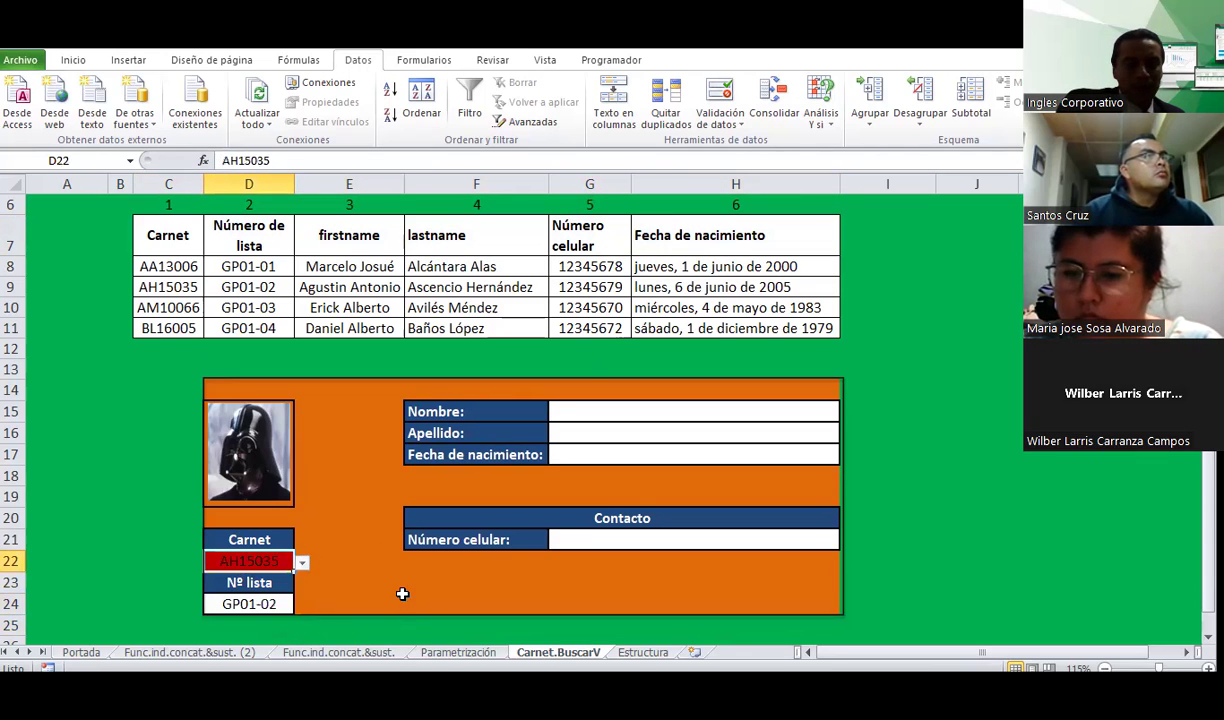
pyautogui.click(216, 604)
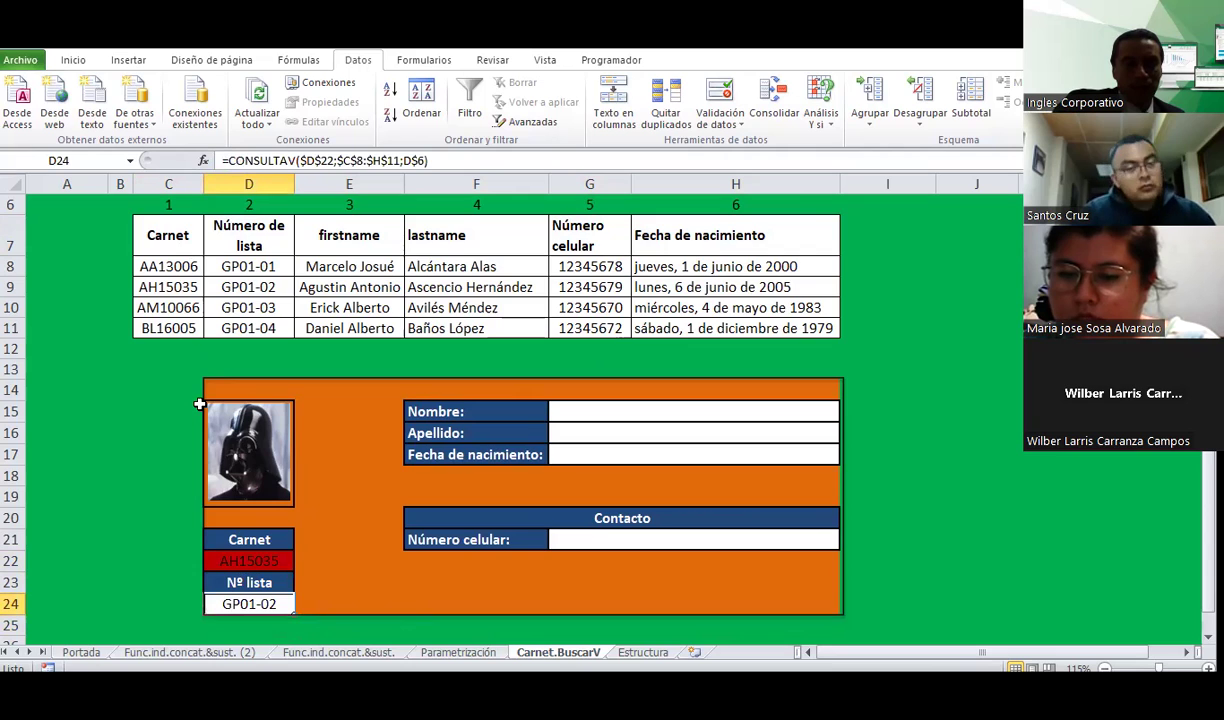
# Step: Wrap D24's lookup in SIERROR with the fallback "Error en la fórmula", keeping the GP01-02 result
pyautogui.click(228, 160)
pyautogui.write('sierror(')
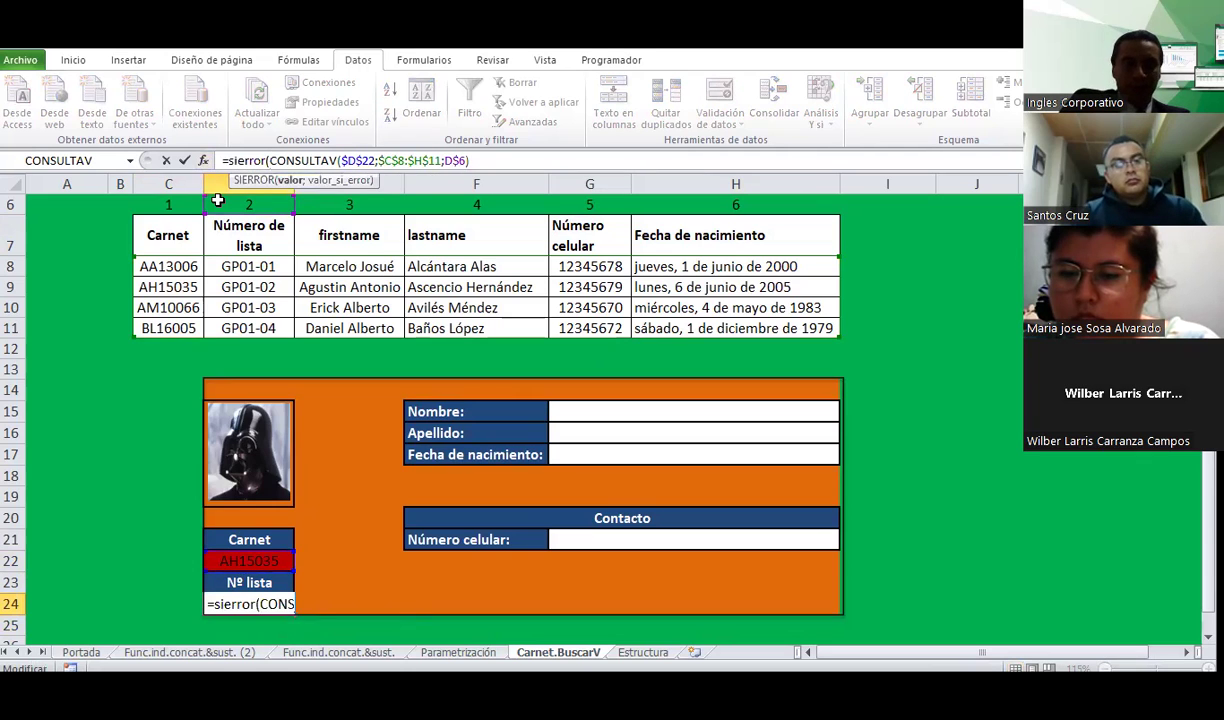
pyautogui.write('(')
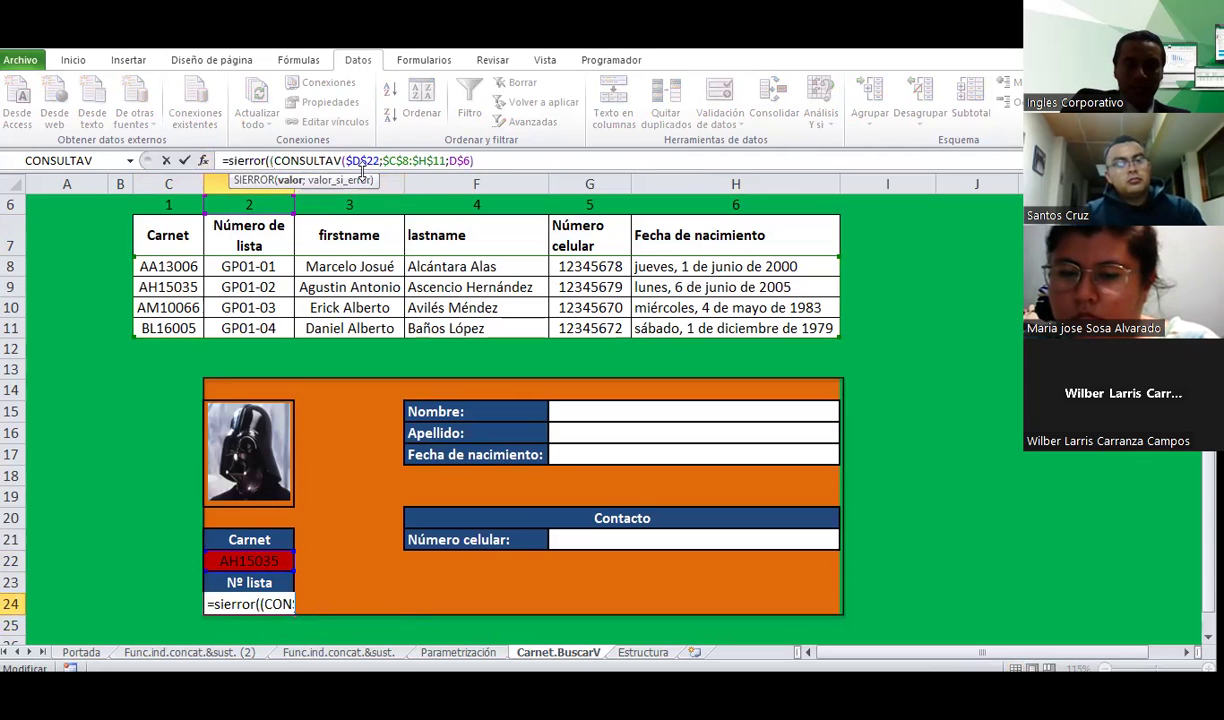
pyautogui.click(489, 162)
pyautogui.write(';"Error en la formula"')
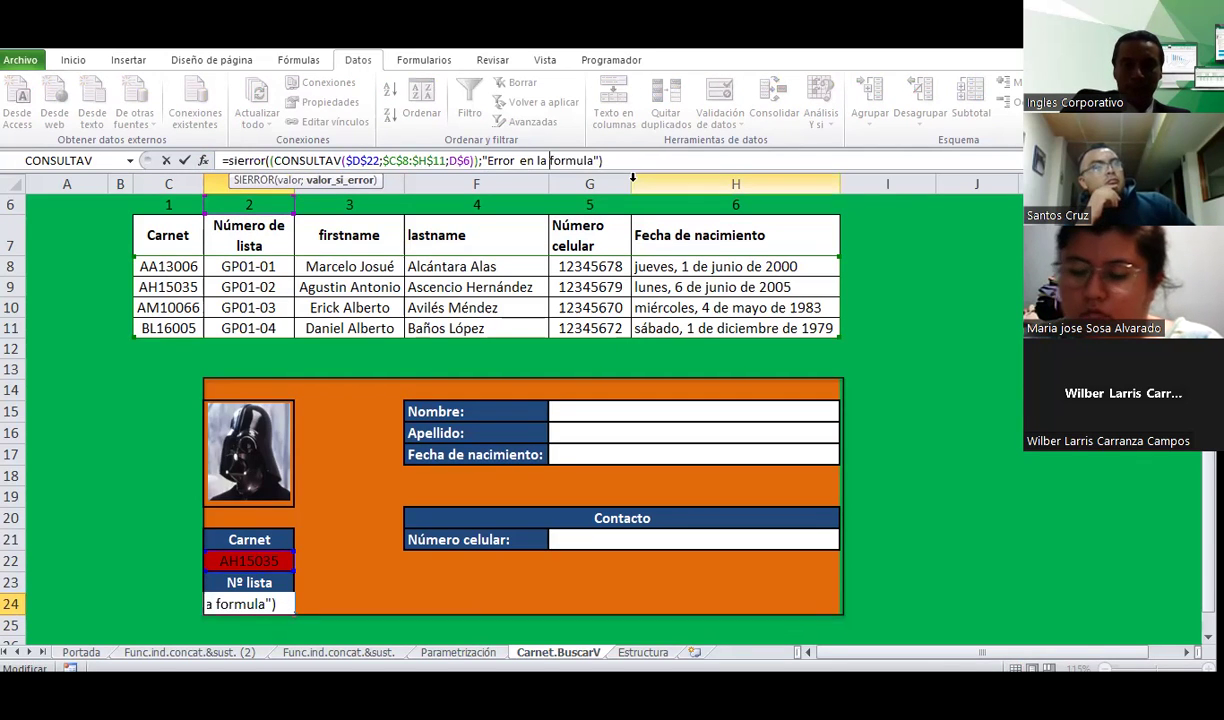
pyautogui.click(561, 162)
pyautogui.press('BackSpace')
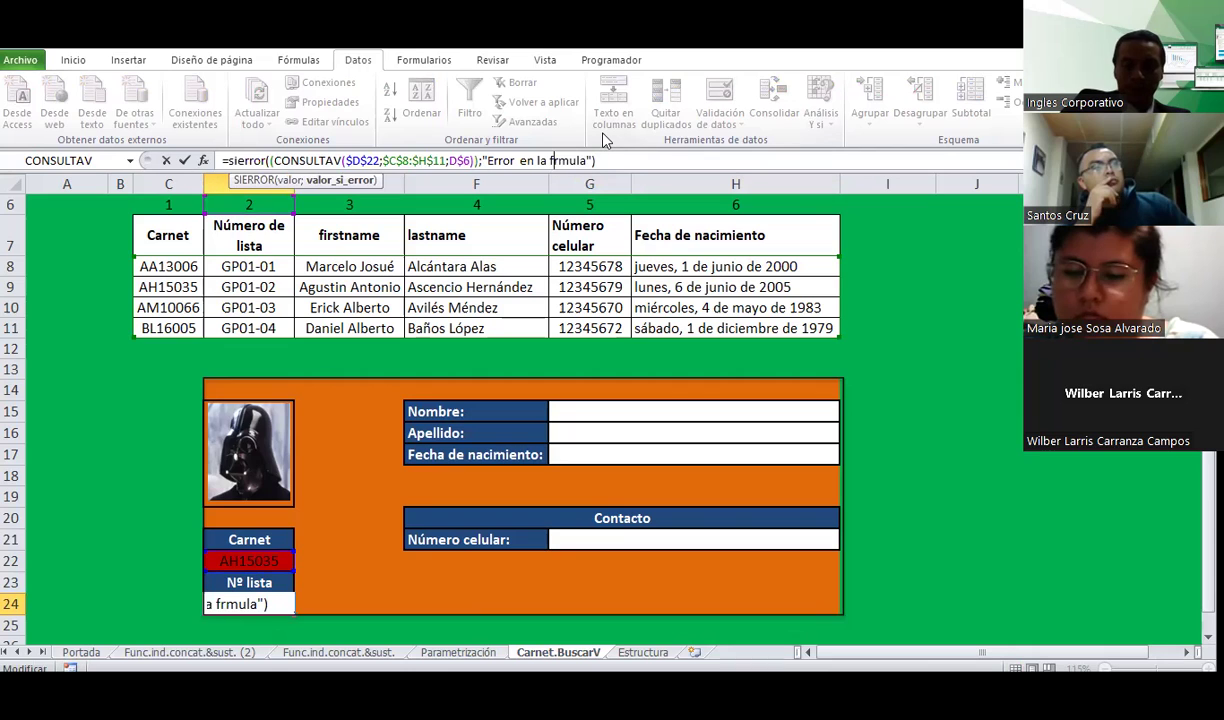
pyautogui.write('ó')
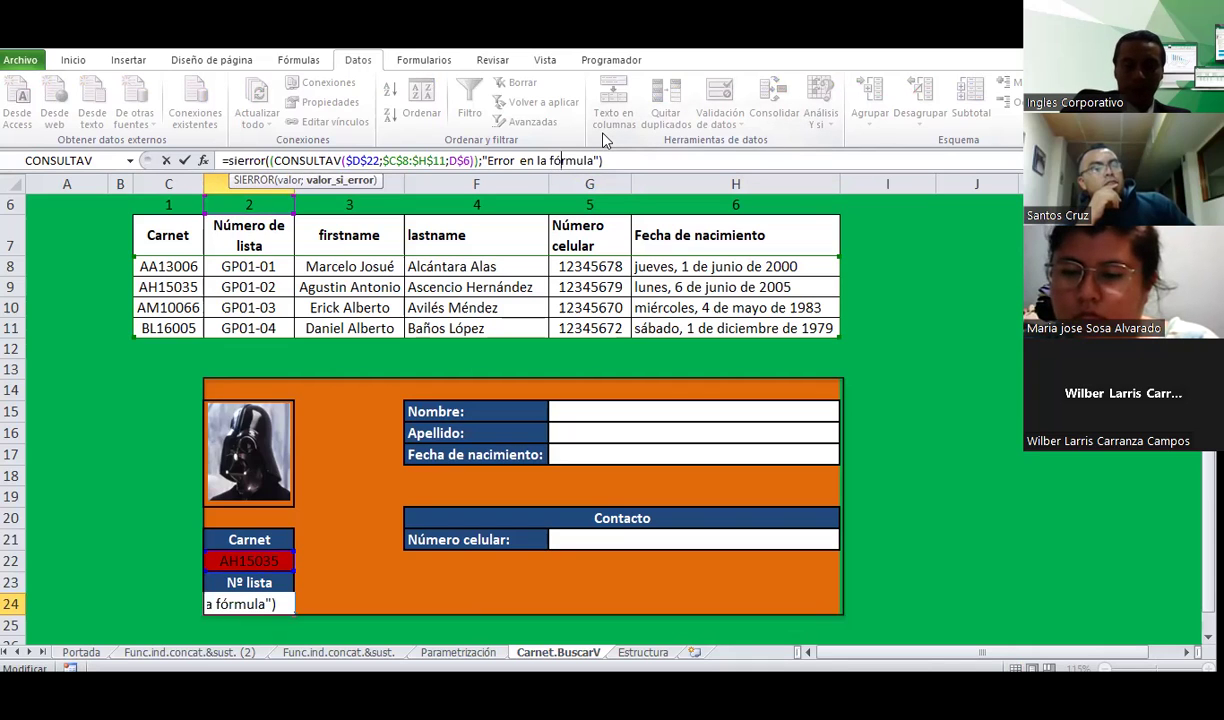
pyautogui.press('Return')
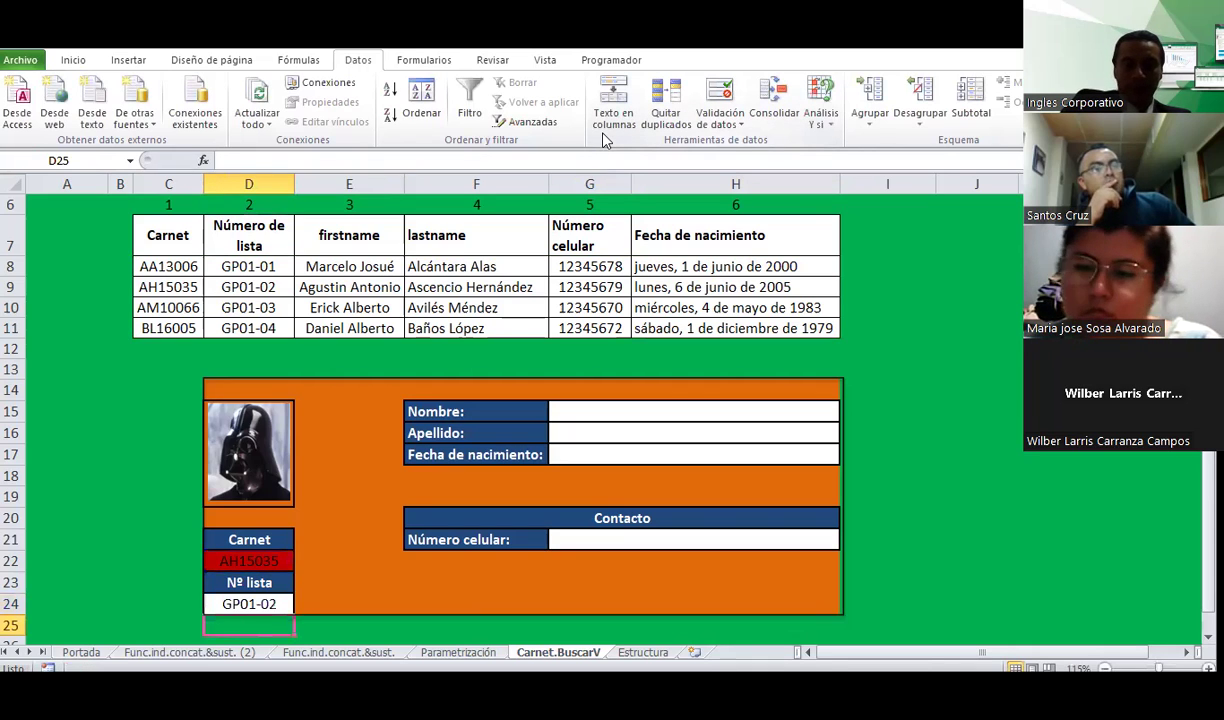
pyautogui.click(262, 599)
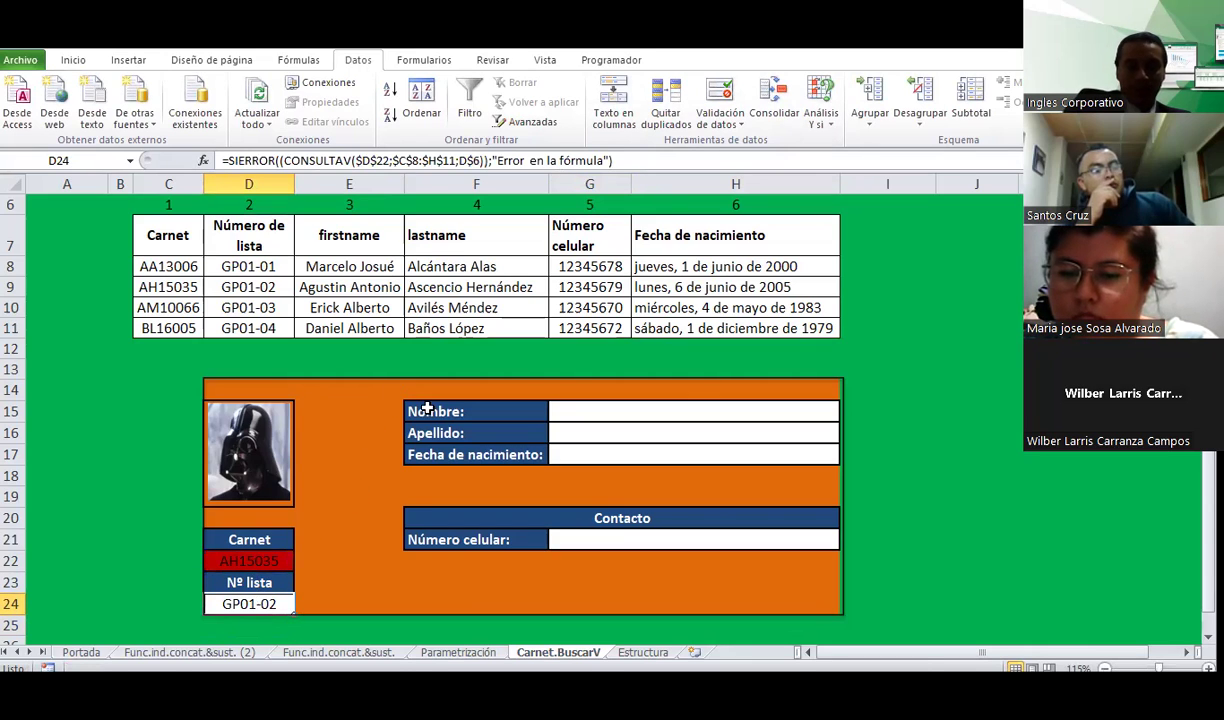
# Step: Copy D24's SIERROR lookup formula and paste it into the Nombre and Apellido value cells
pyautogui.click(557, 164)
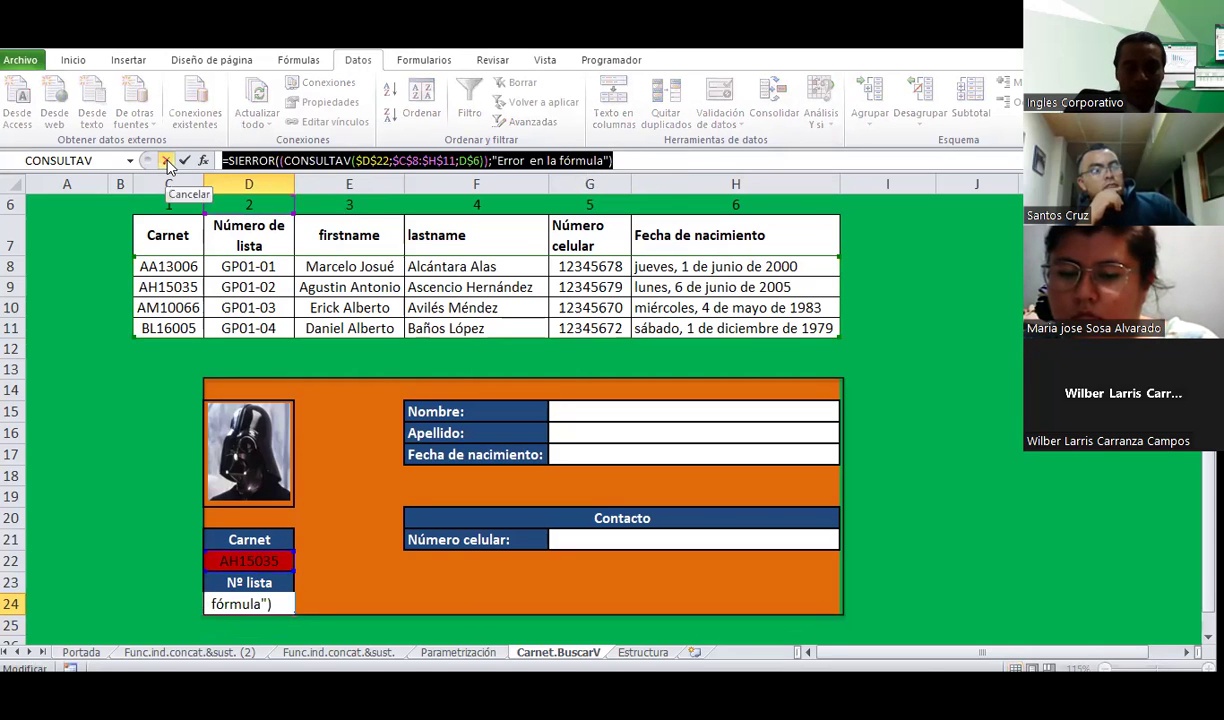
pyautogui.hotkey('ctrl', 'c')
pyautogui.press('Escape')
pyautogui.click(593, 411)
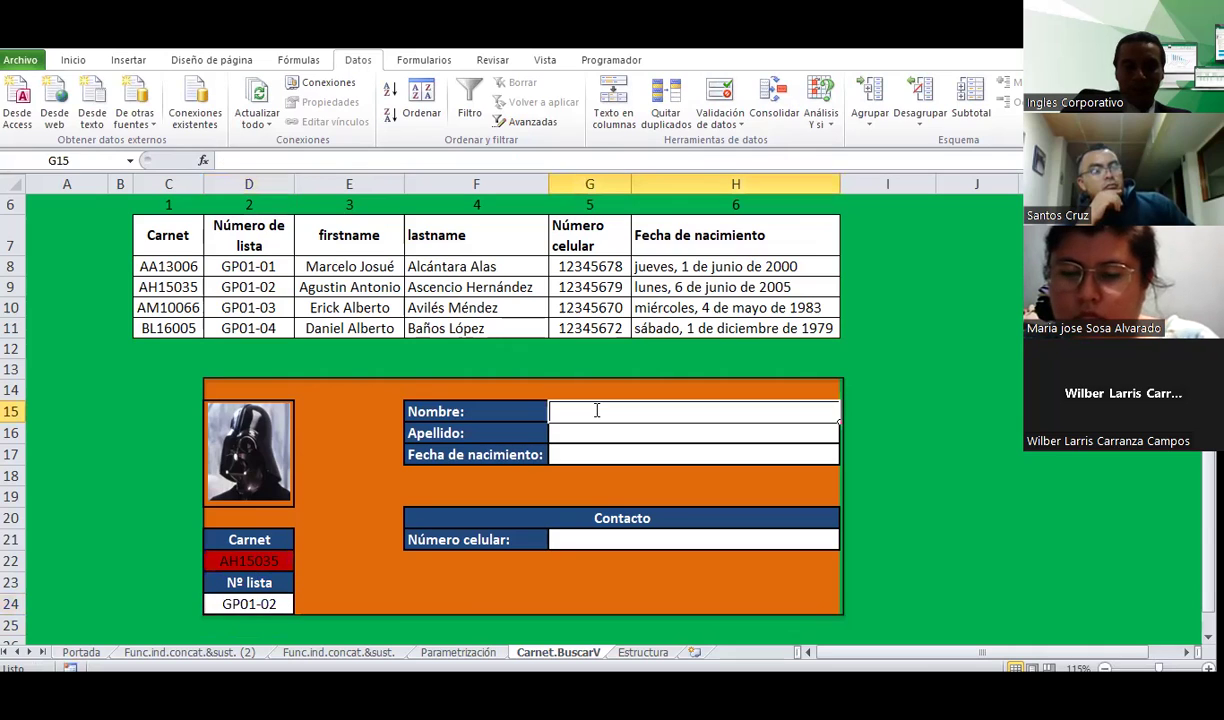
pyautogui.doubleClick(593, 411)
pyautogui.hotkey('ctrl', 'v')
pyautogui.press('Return')
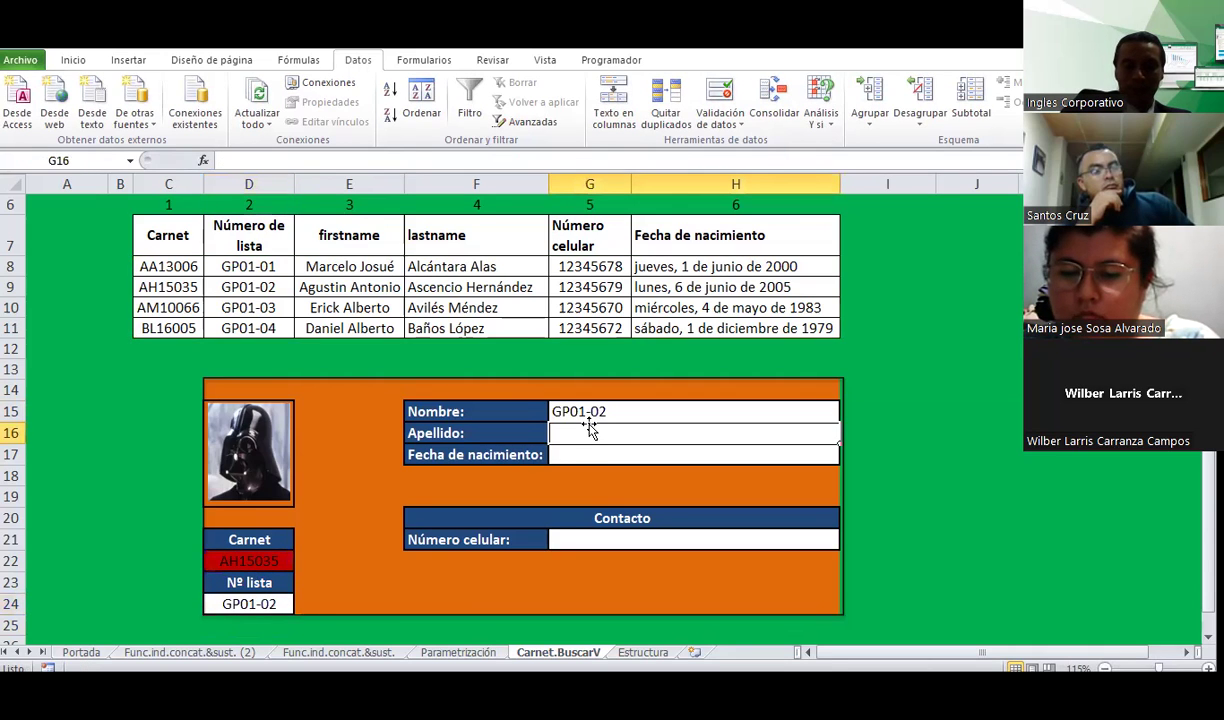
pyautogui.doubleClick(585, 431)
pyautogui.hotkey('ctrl', 'v')
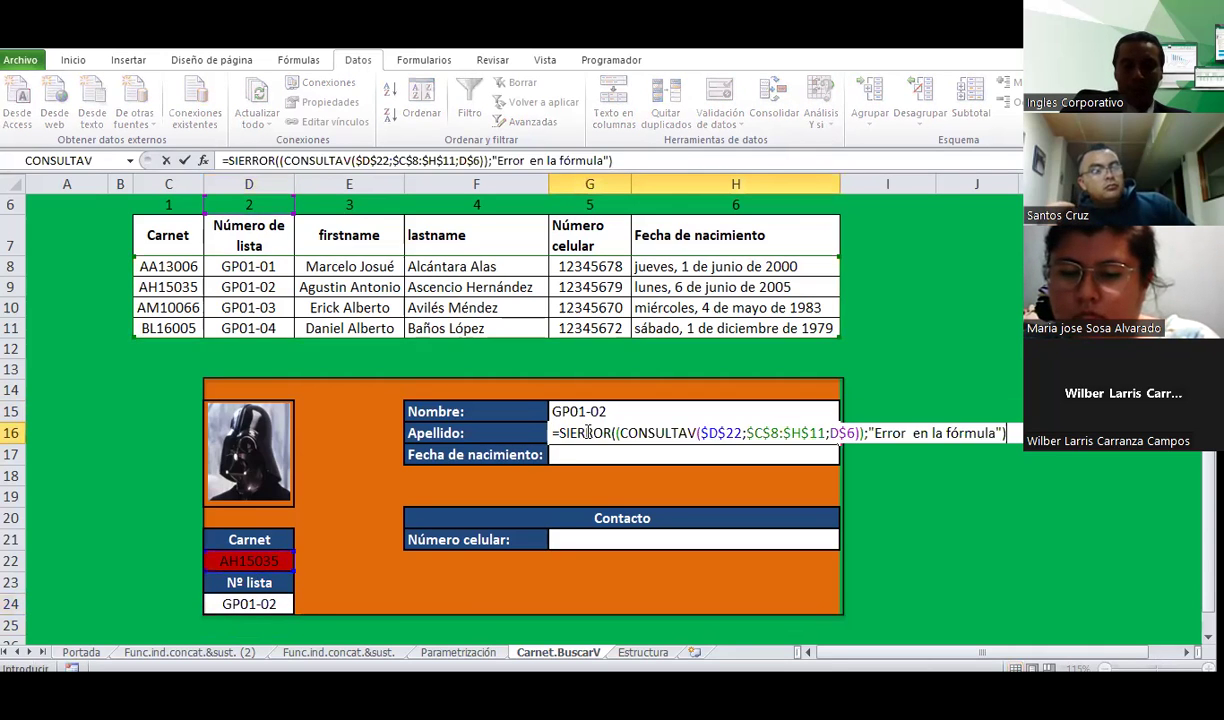
pyautogui.press('Return')
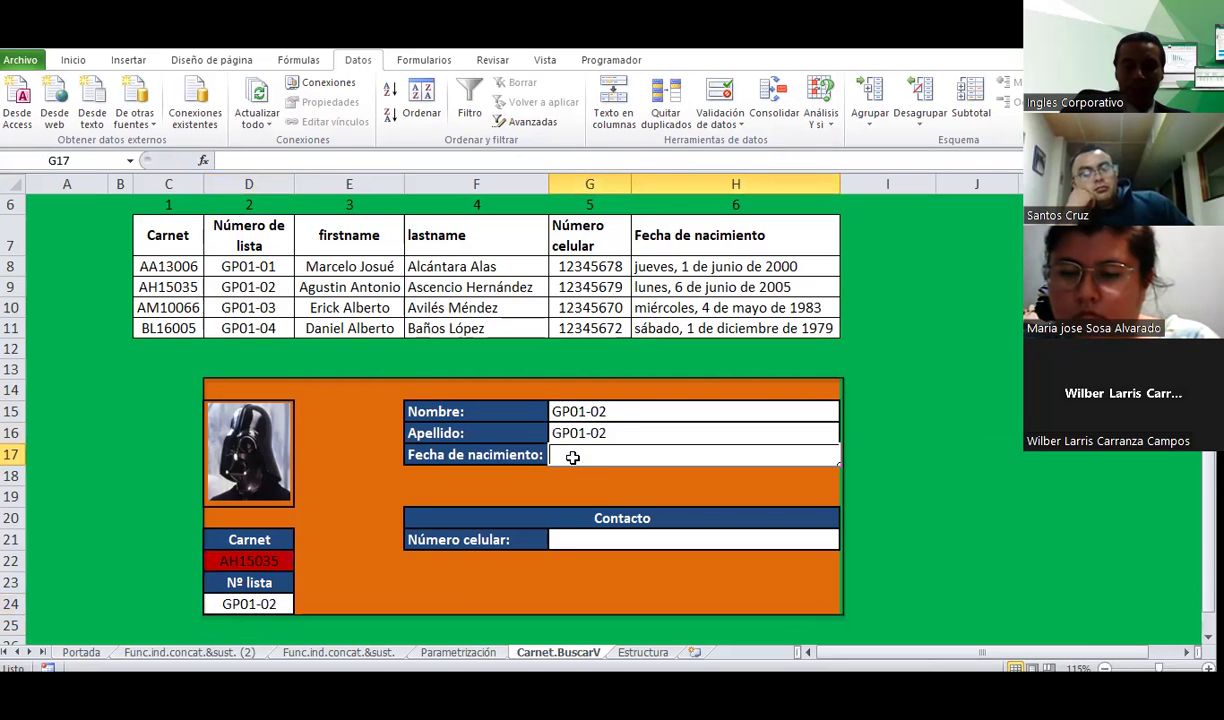
# Step: Paste the same lookup formula into the birth-date and Número celular value cells
pyautogui.hotkey('ctrl', 'v')
pyautogui.press('Escape')
pyautogui.doubleClick(573, 456)
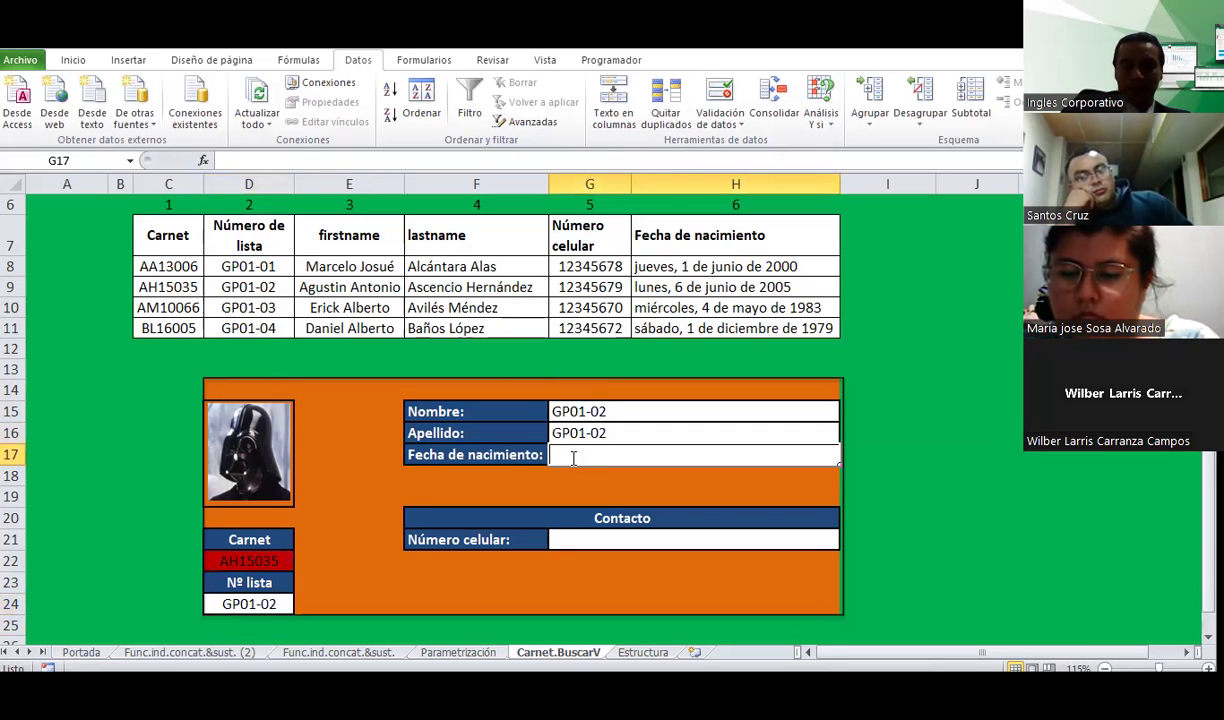
pyautogui.hotkey('ctrl', 'v')
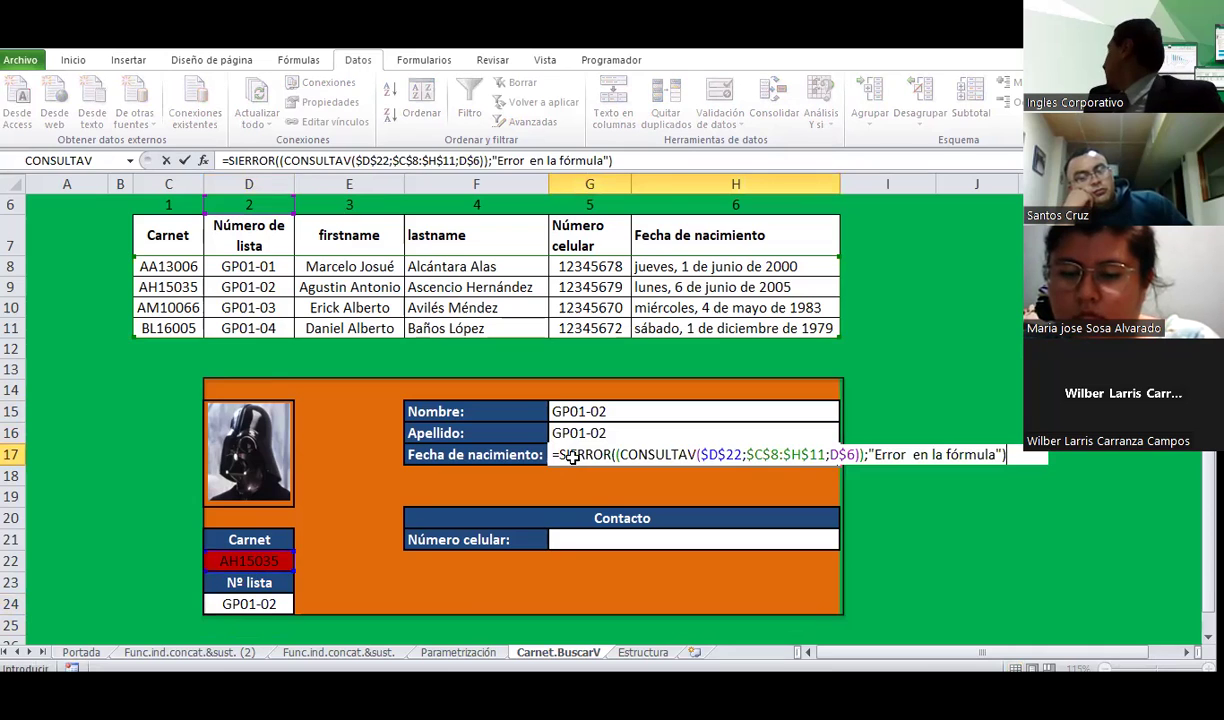
pyautogui.press('Return')
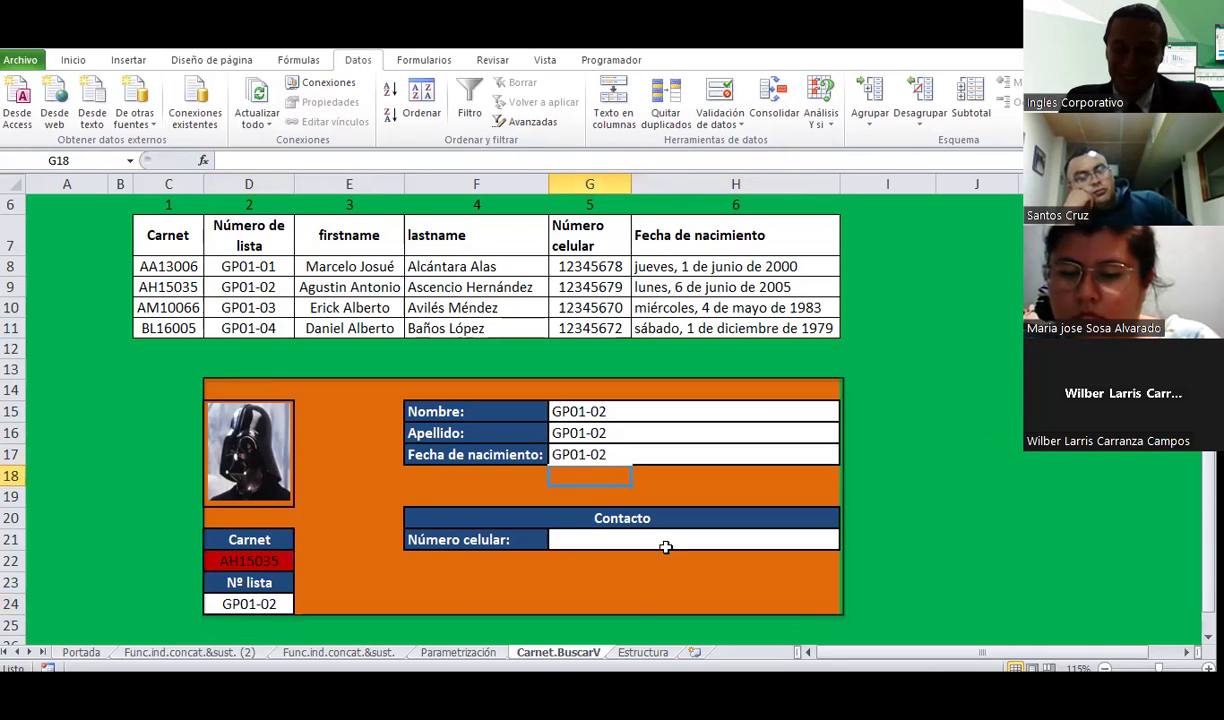
pyautogui.doubleClick(658, 532)
pyautogui.hotkey('ctrl', 'v')
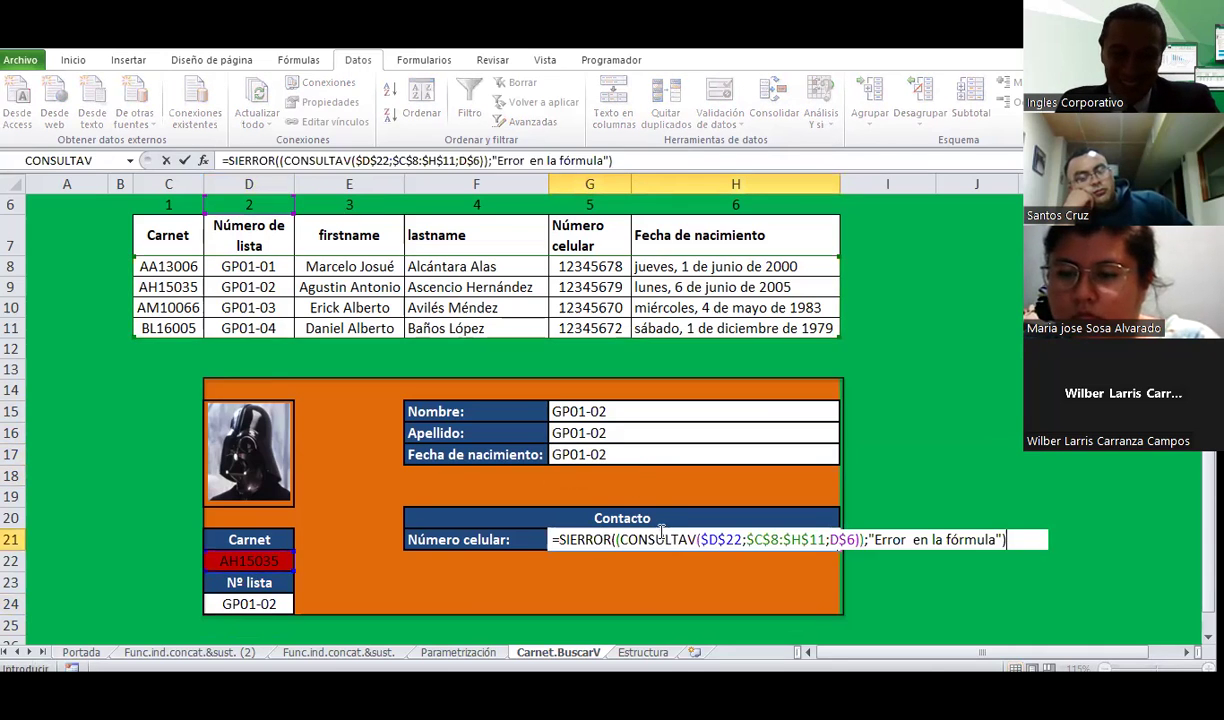
pyautogui.press('Return')
pyautogui.click(607, 412)
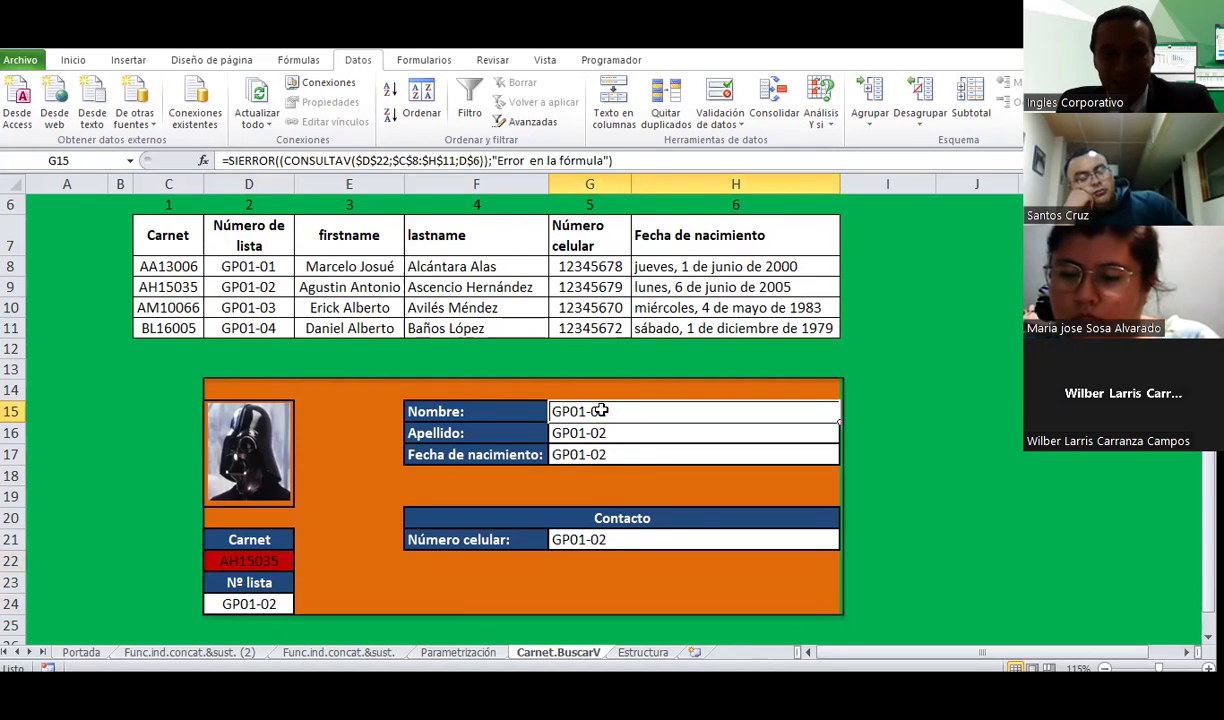
pyautogui.click(459, 161)
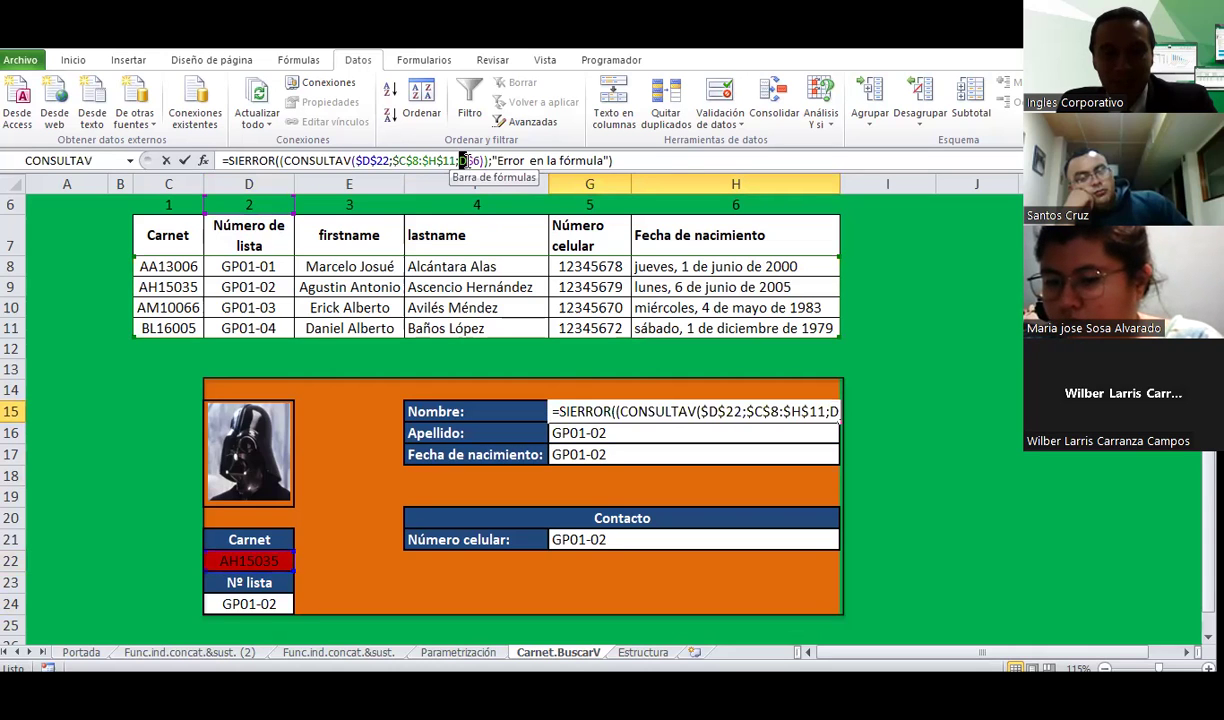
pyautogui.write('e')
pyautogui.press('Return')
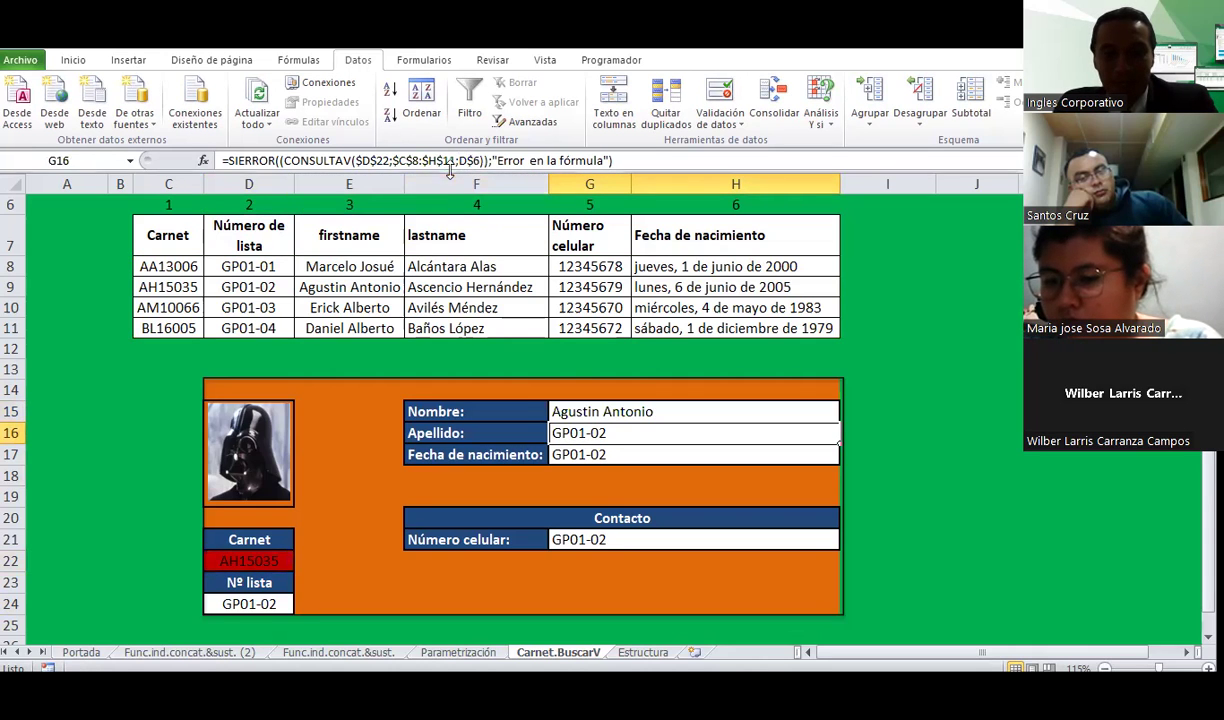
pyautogui.click(460, 161)
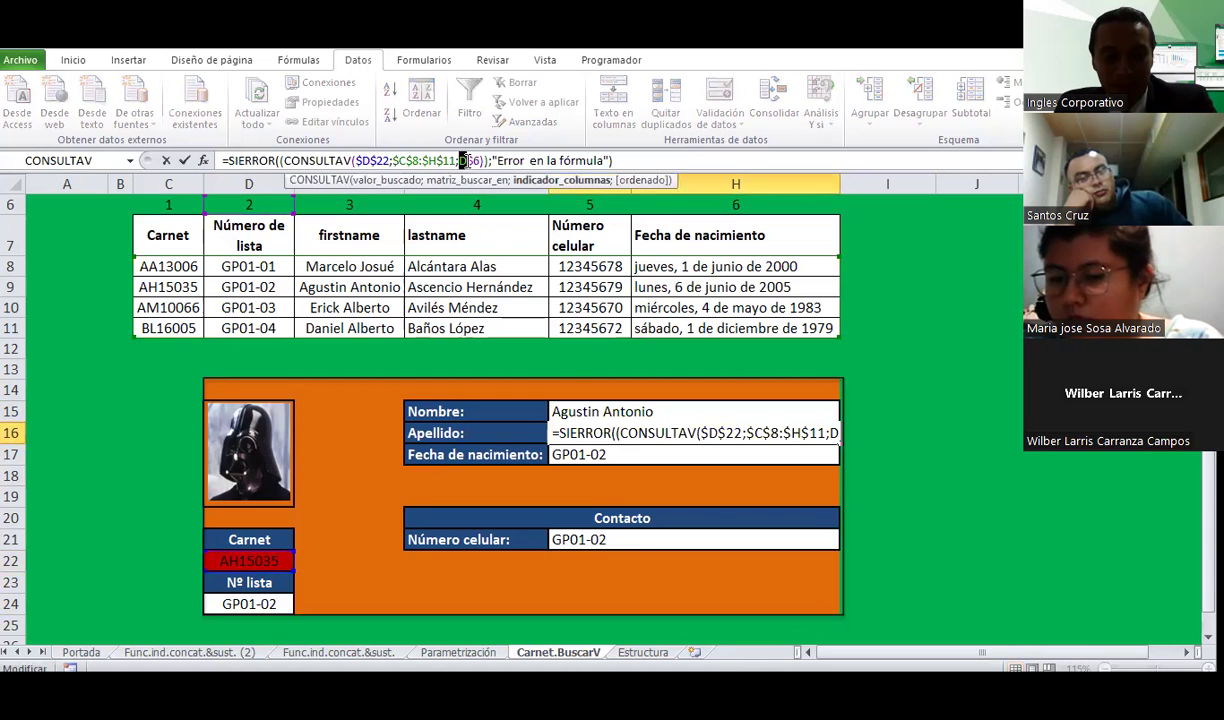
pyautogui.press('Return')
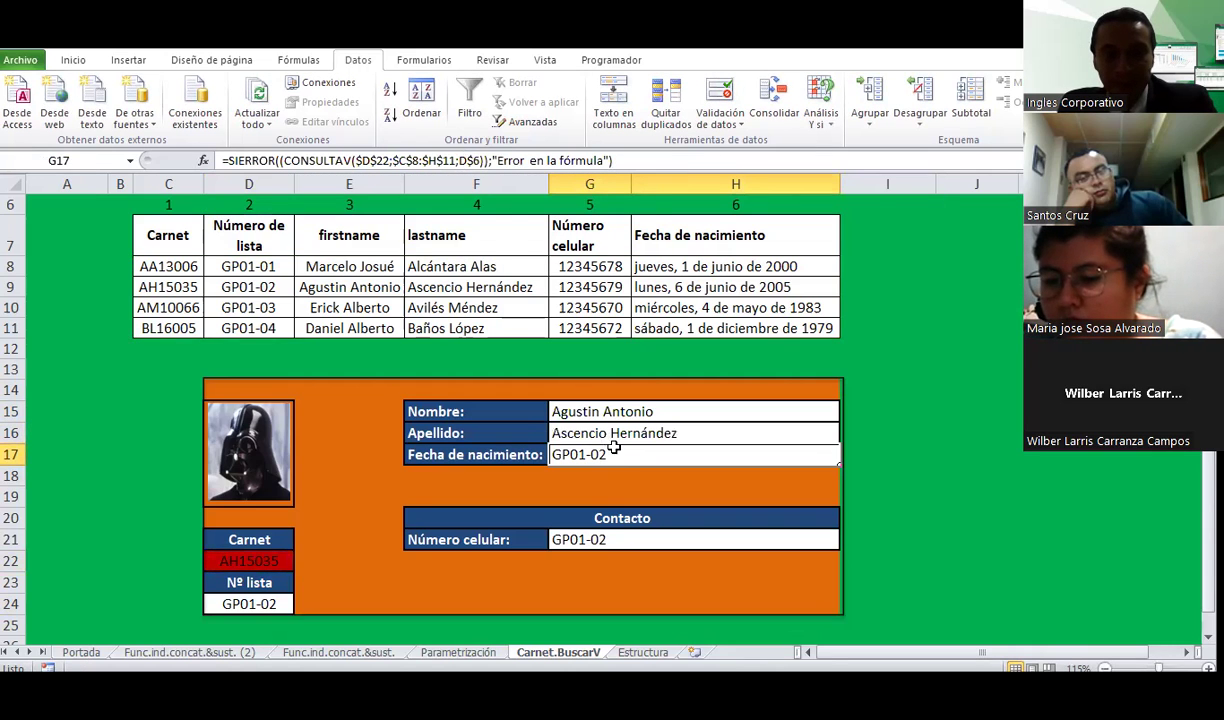
# Step: Retarget the birth-date lookup to column G$6, leaving the cell displaying ####
pyautogui.click(461, 161)
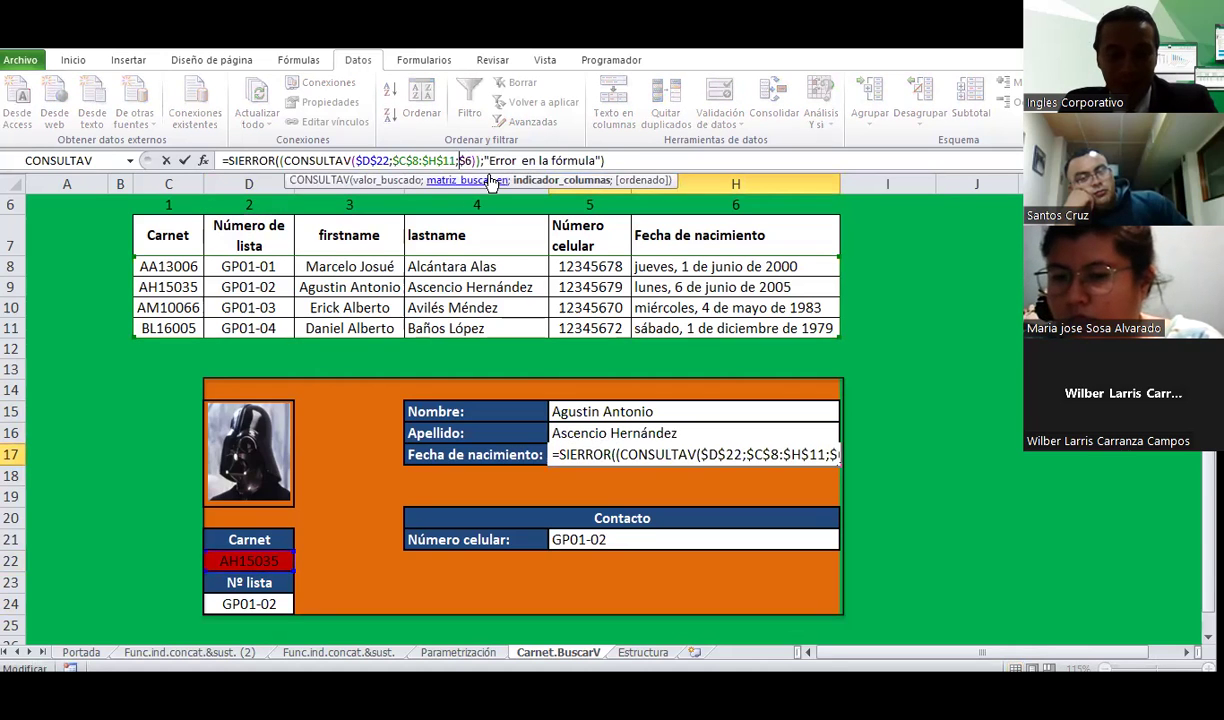
pyautogui.press('Return')
pyautogui.click(671, 454)
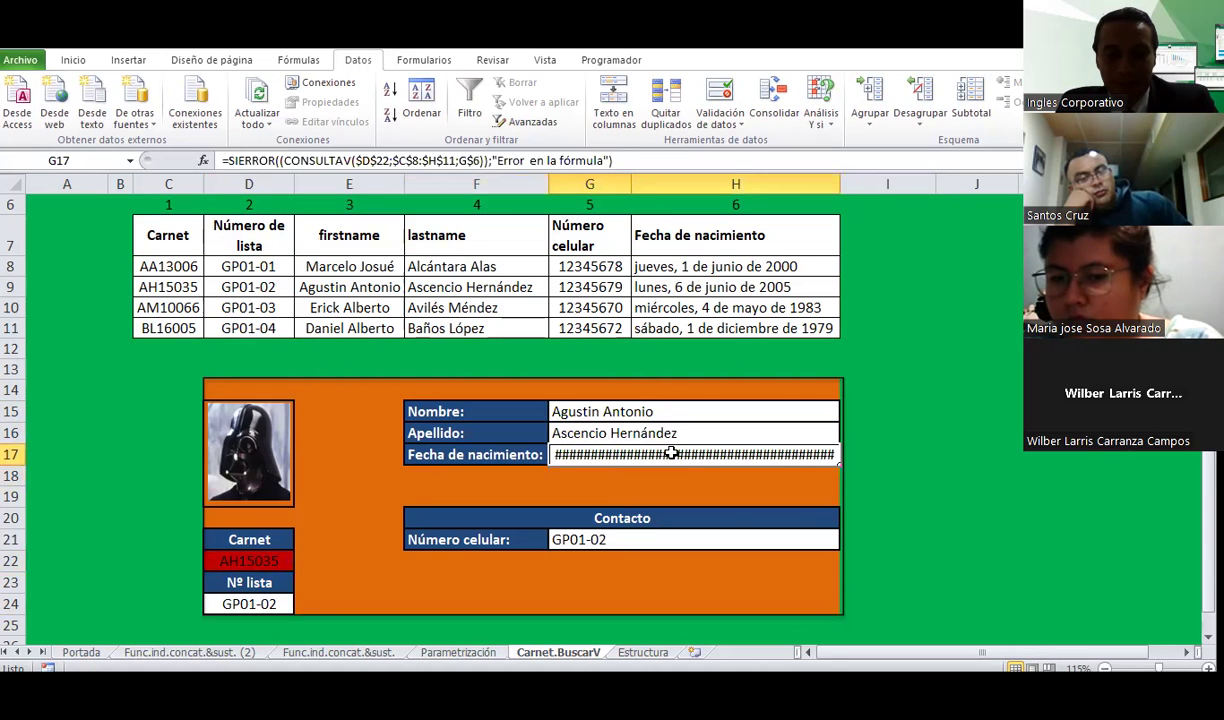
pyautogui.click(95, 66)
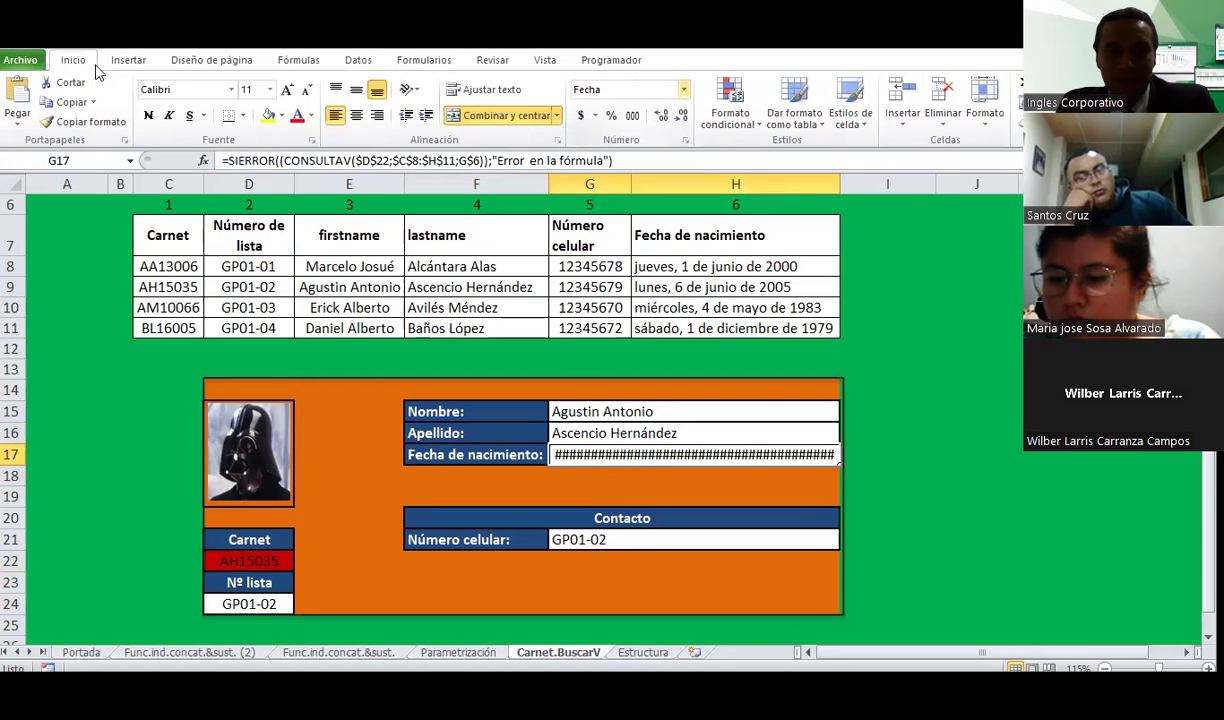
pyautogui.click(683, 89)
pyautogui.click(662, 277)
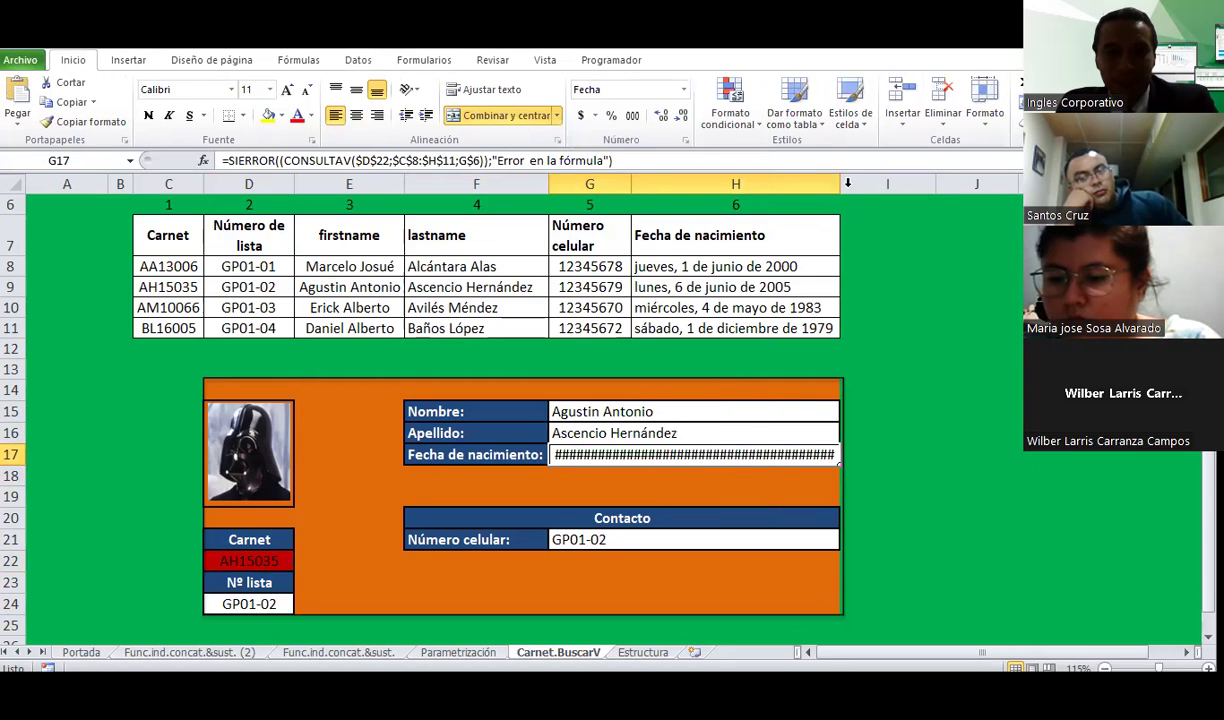
pyautogui.moveTo(841, 184); pyautogui.dragTo(848, 186)
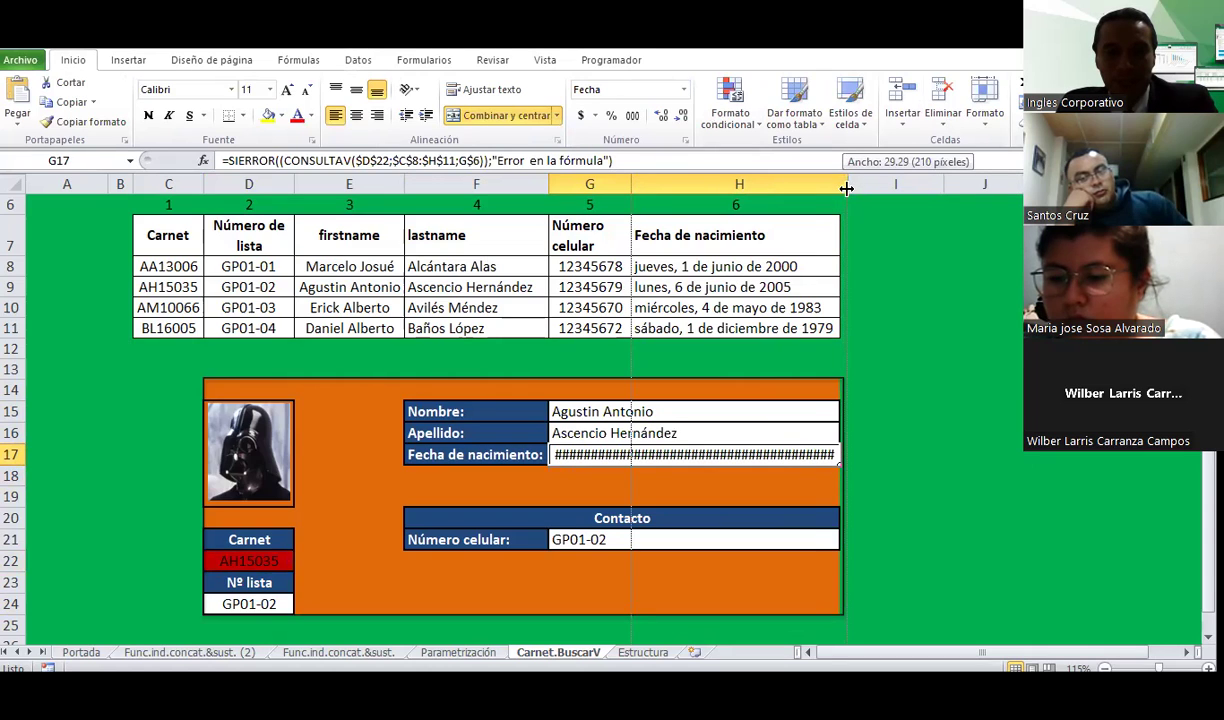
pyautogui.moveTo(846, 188); pyautogui.dragTo(846, 188)
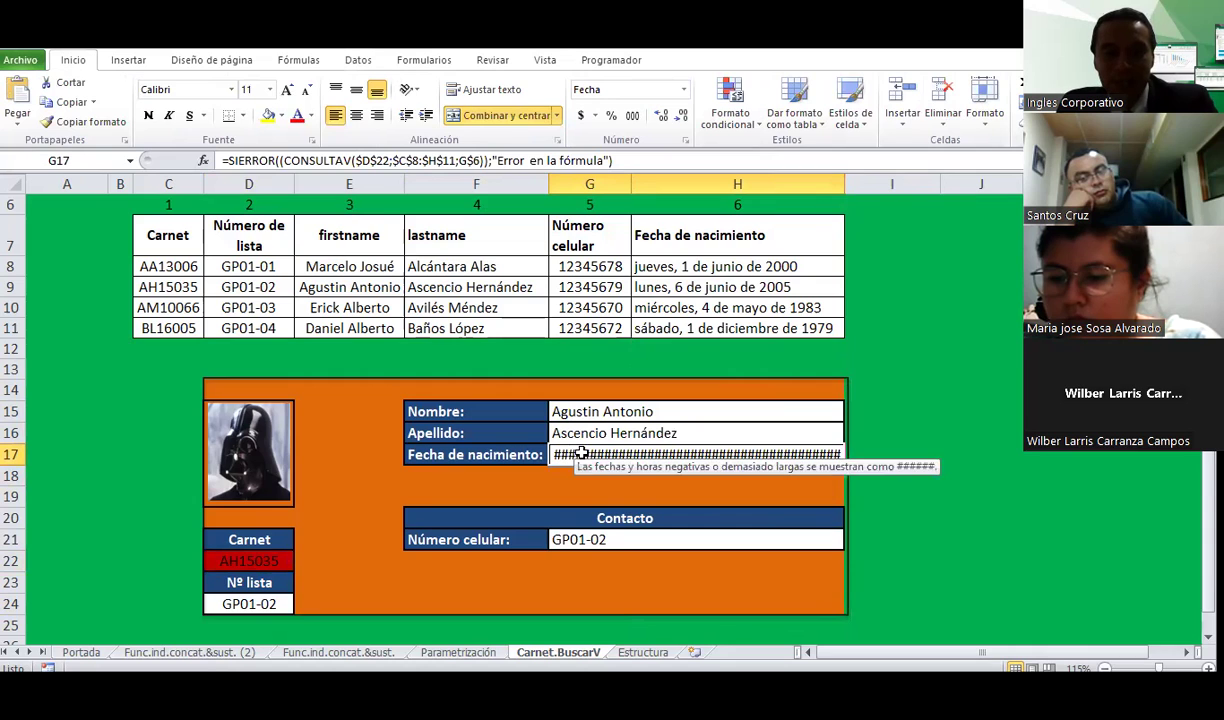
pyautogui.click(465, 163)
pyautogui.press('Return')
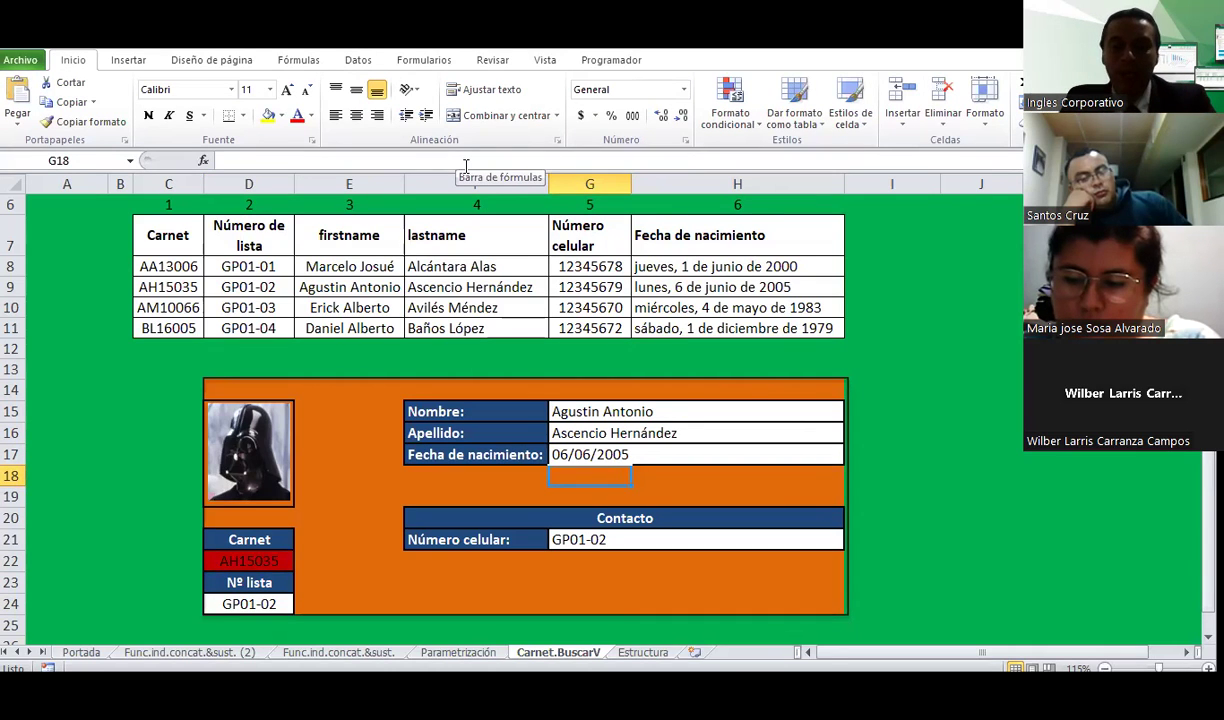
pyautogui.click(681, 238)
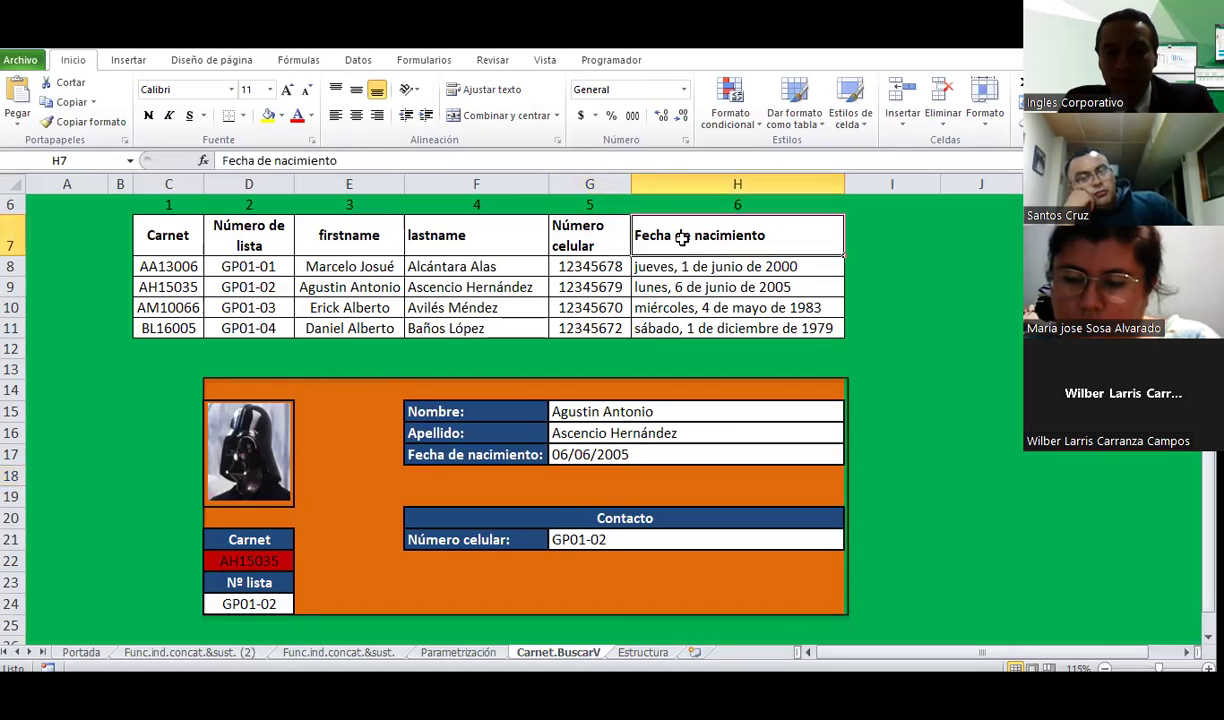
pyautogui.click(612, 454)
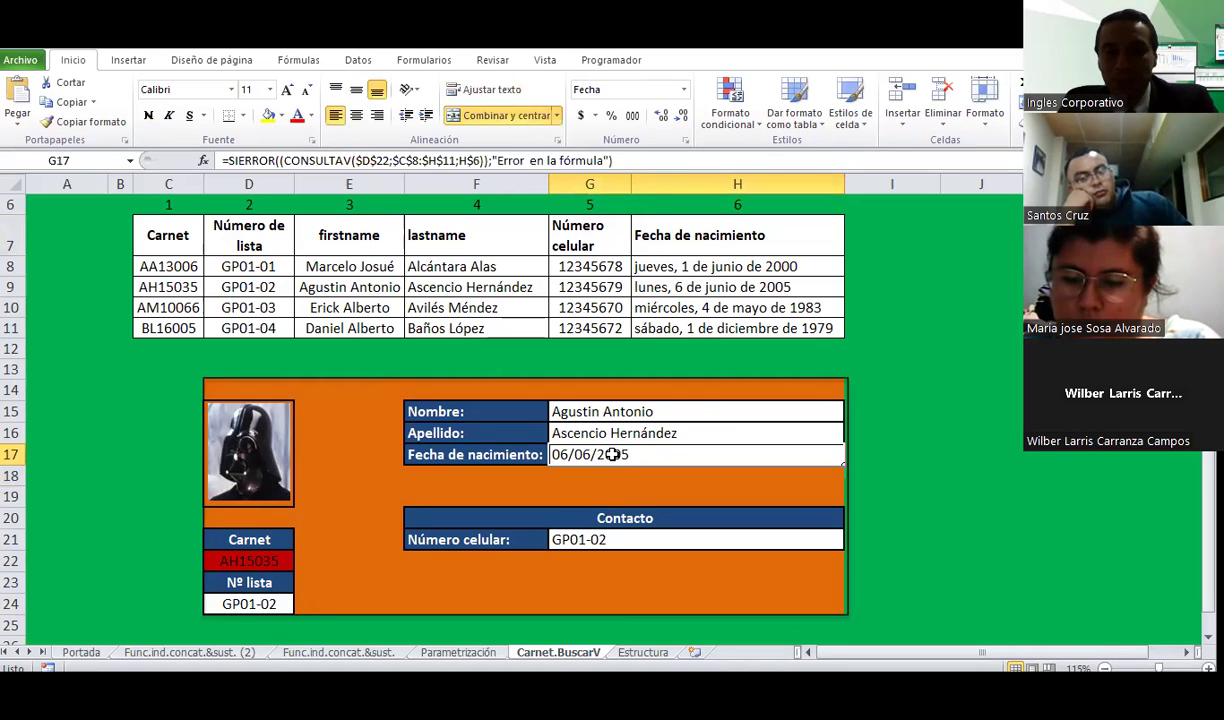
pyautogui.click(456, 433)
pyautogui.press('Down')
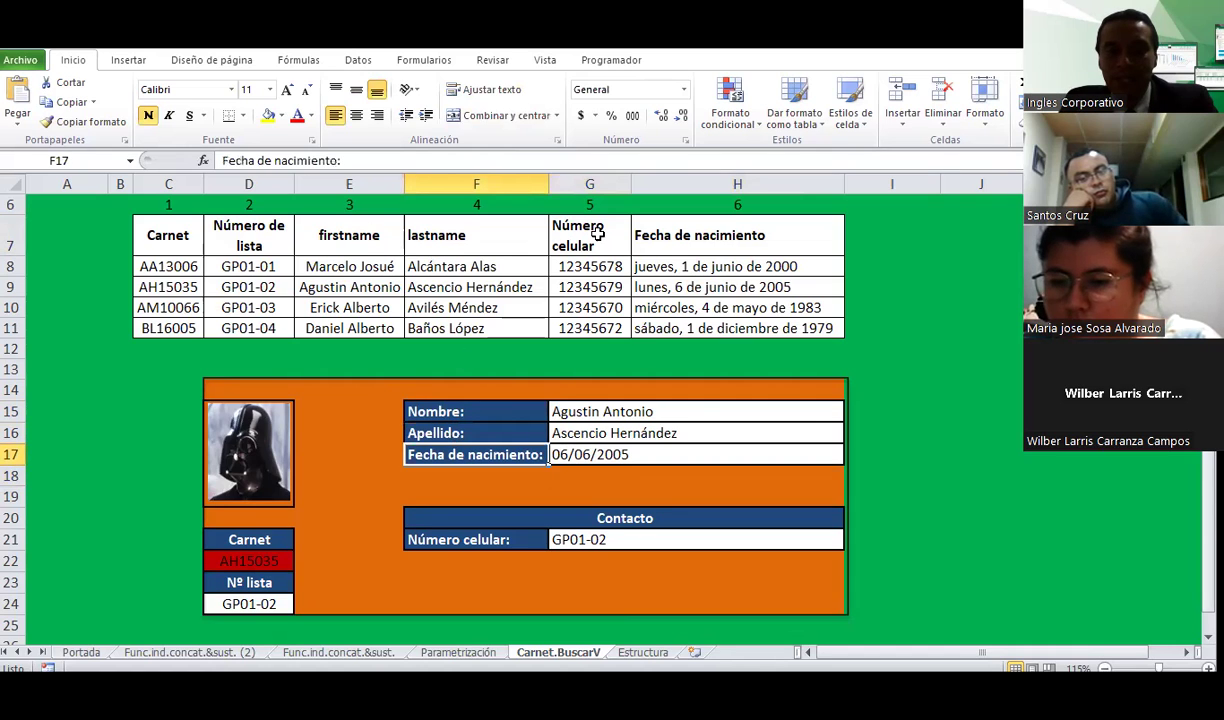
pyautogui.click(663, 238)
pyautogui.click(637, 453)
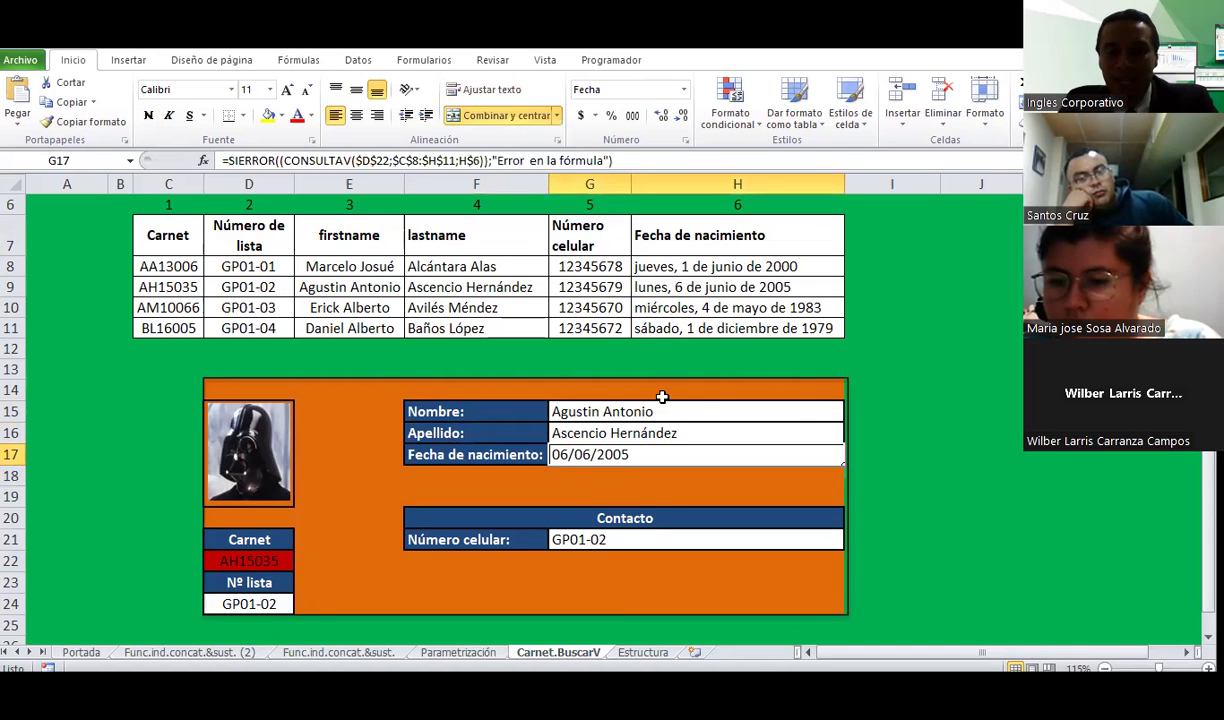
pyautogui.click(646, 539)
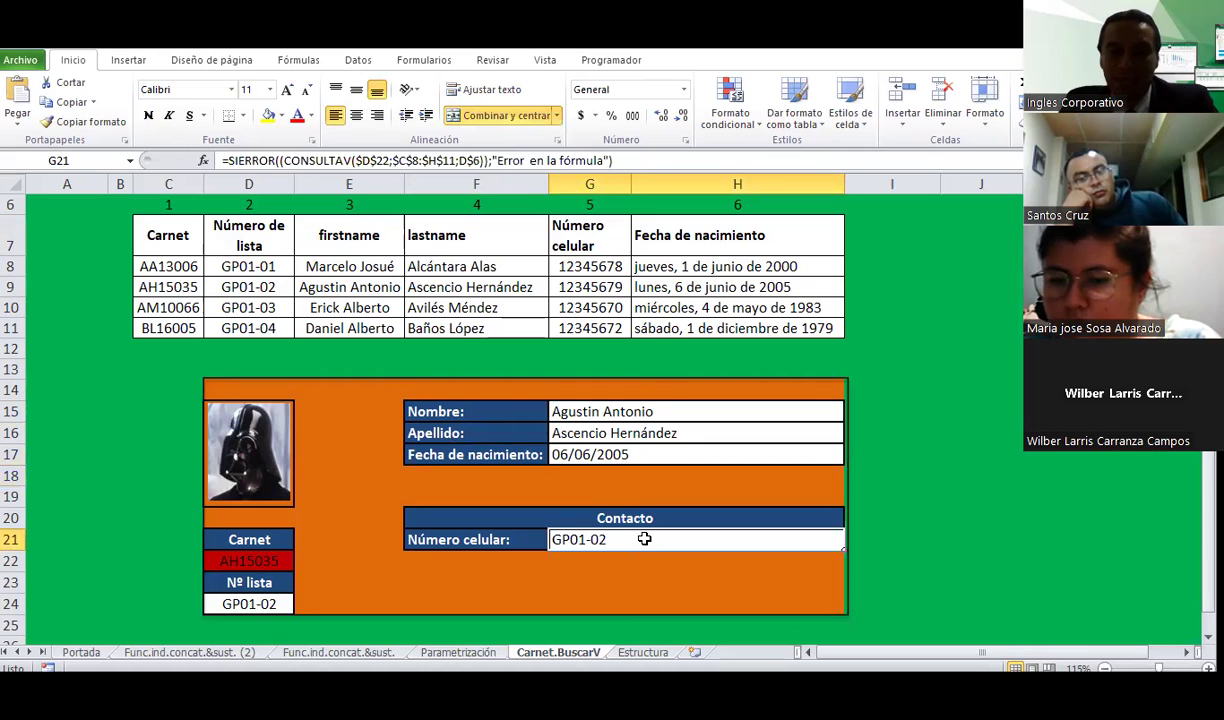
# Step: Change the phone lookup's column index from D$6 to G$6 so it shows 12345679
pyautogui.click(462, 161)
pyautogui.write('G')
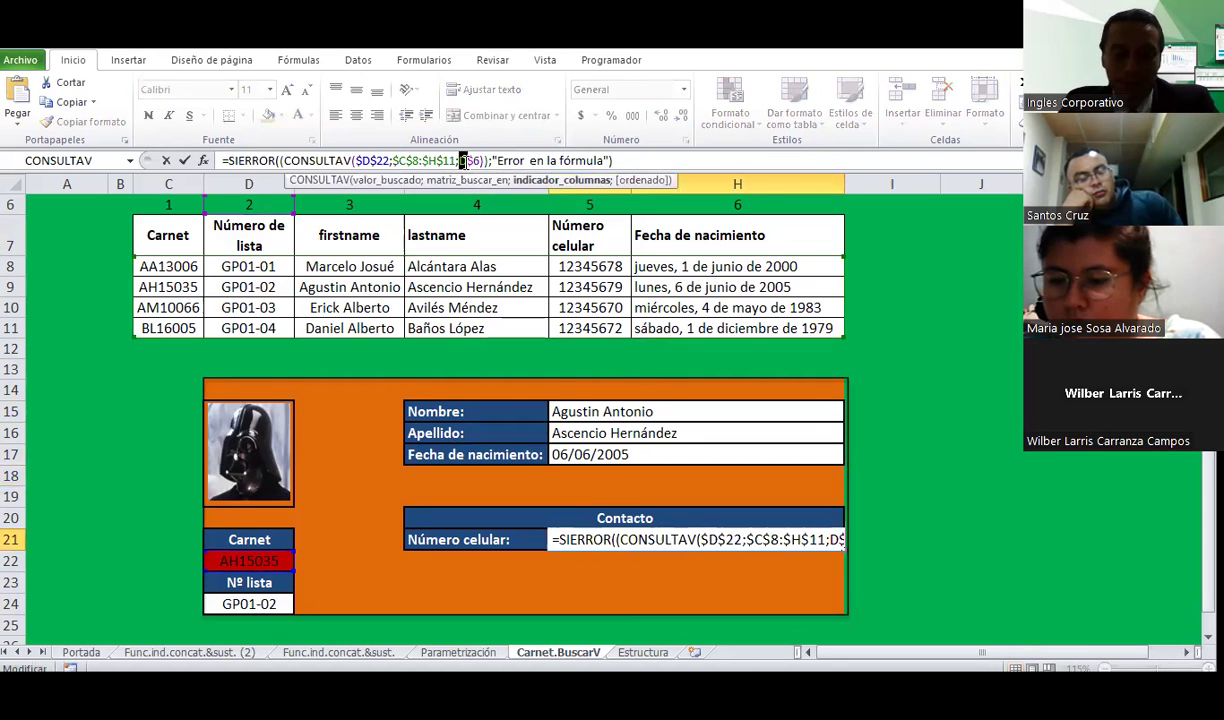
pyautogui.press('Return')
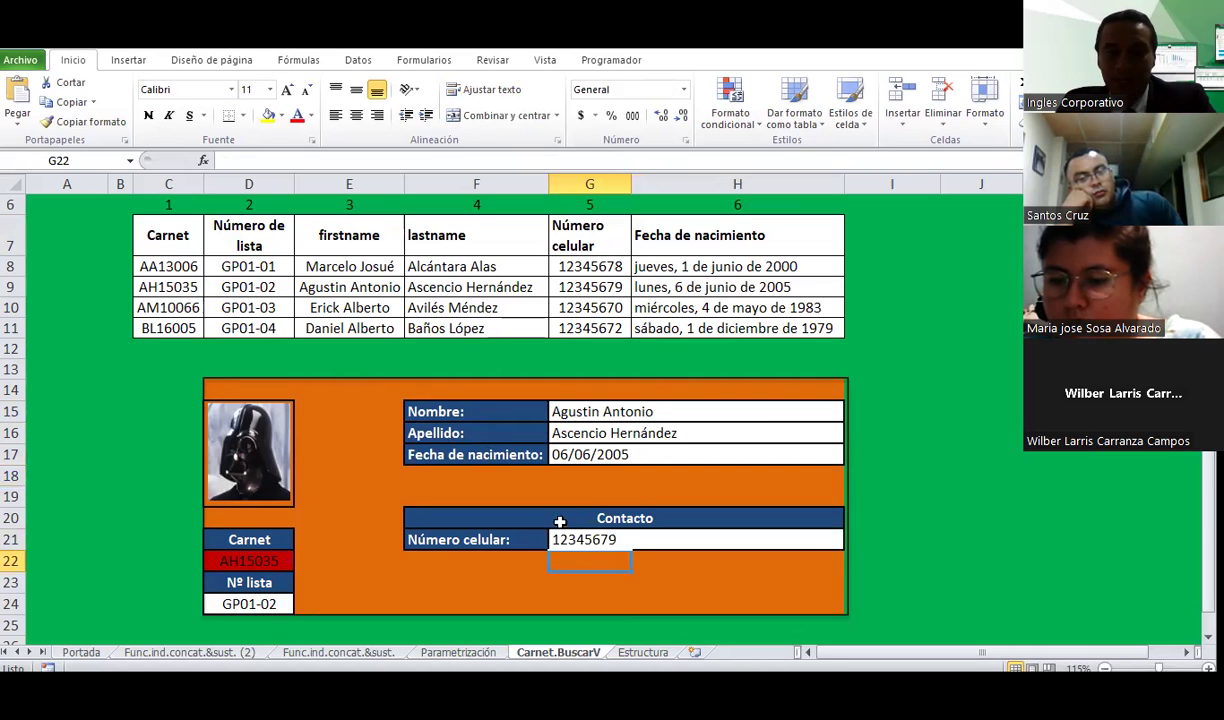
# Step: Select the whole student card area with the Carnet value as the active cell
pyautogui.moveTo(232, 385); pyautogui.dragTo(696, 601)
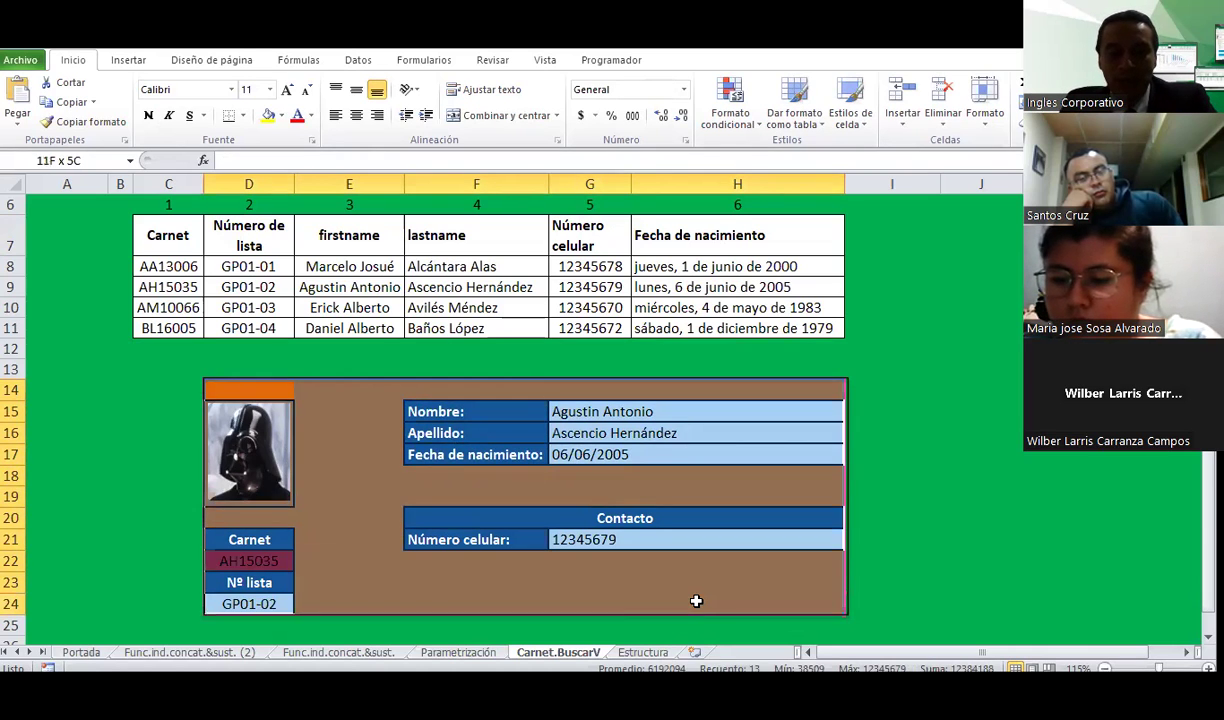
pyautogui.click(270, 560)
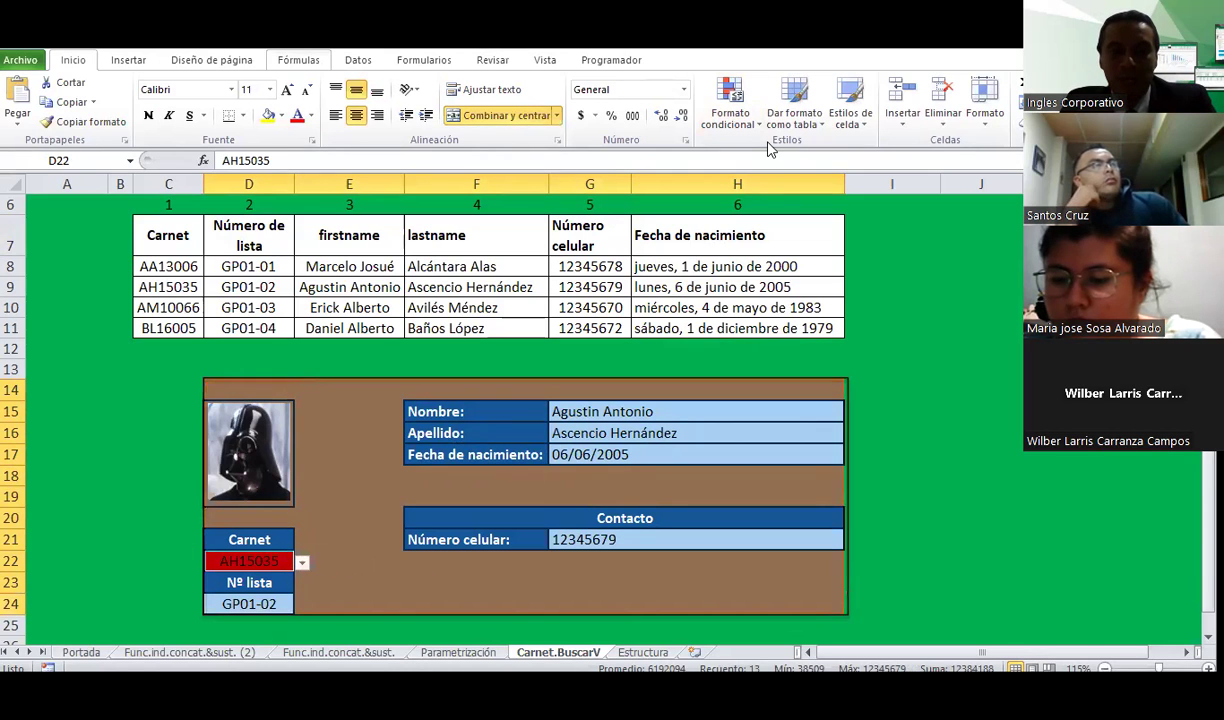
pyautogui.scroll(-4, 770, 148)
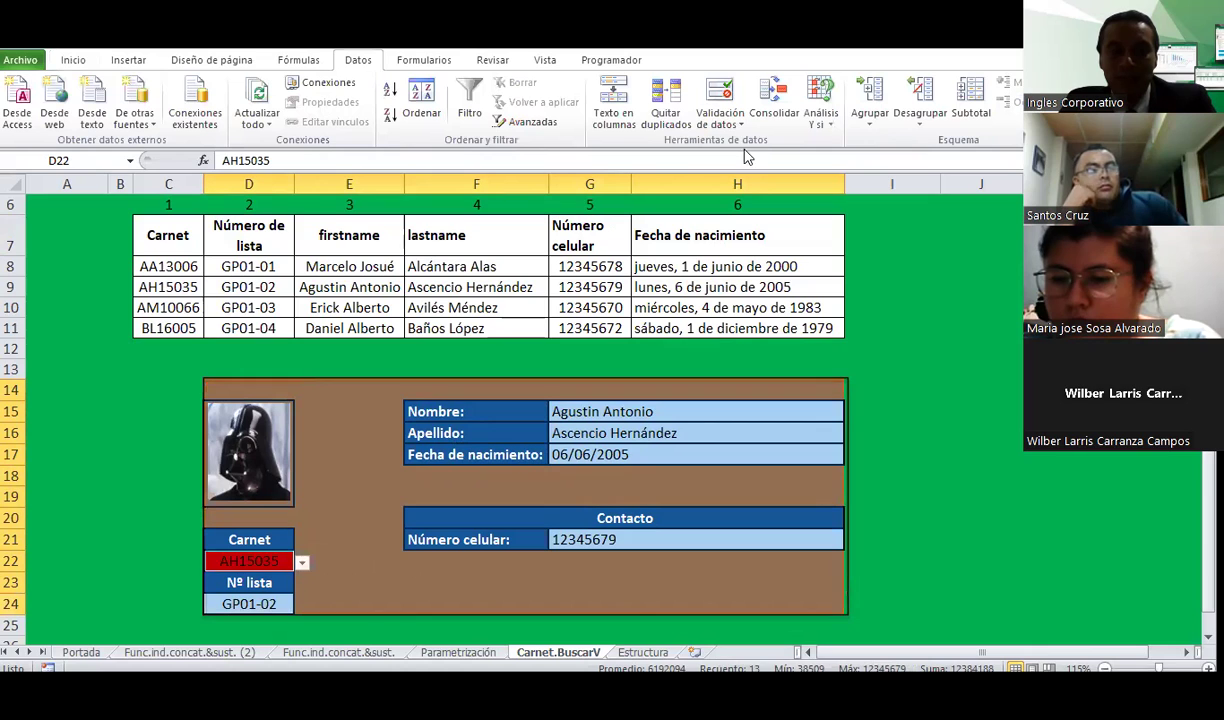
# Step: Add a data validation rule allowing only text length equal to a set value
pyautogui.click(523, 407)
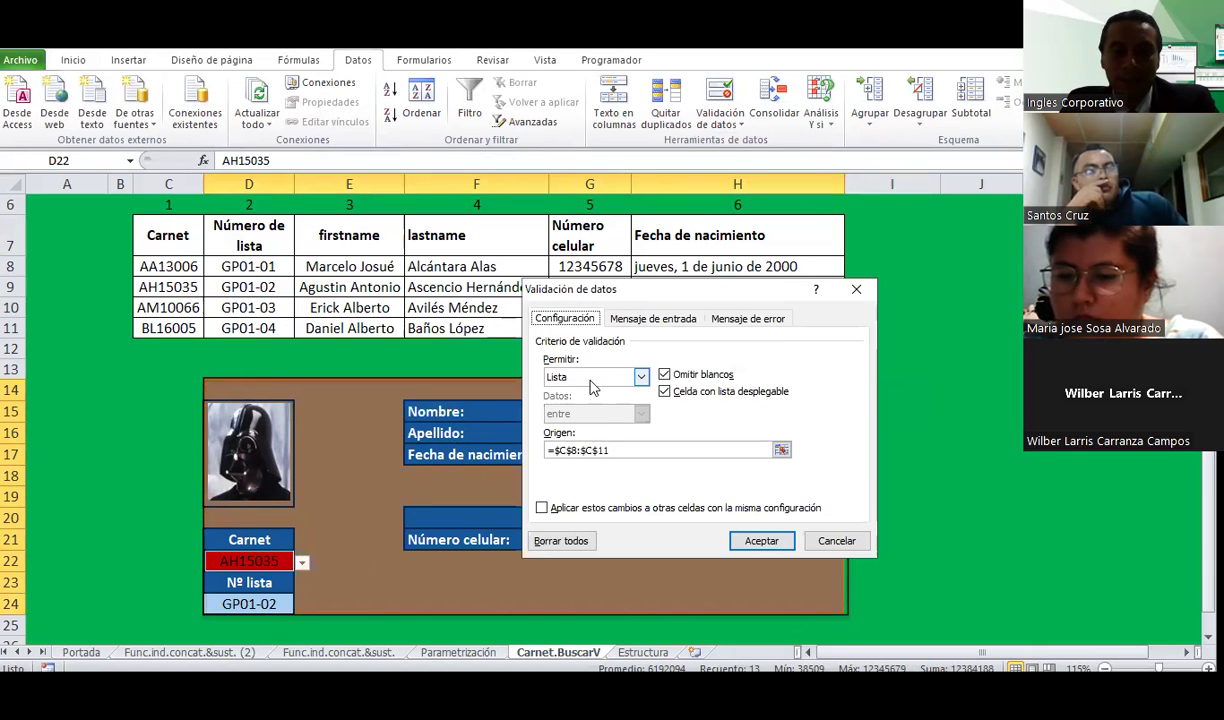
pyautogui.click(591, 384)
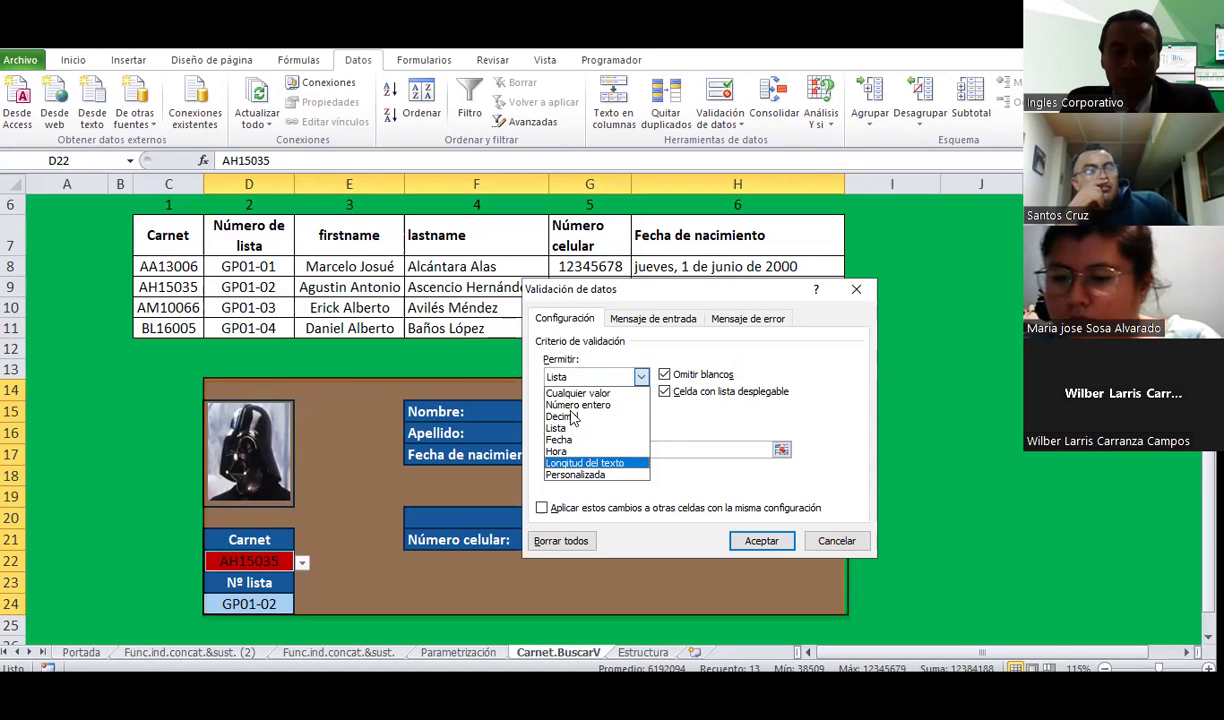
pyautogui.click(574, 463)
pyautogui.click(595, 413)
pyautogui.click(560, 453)
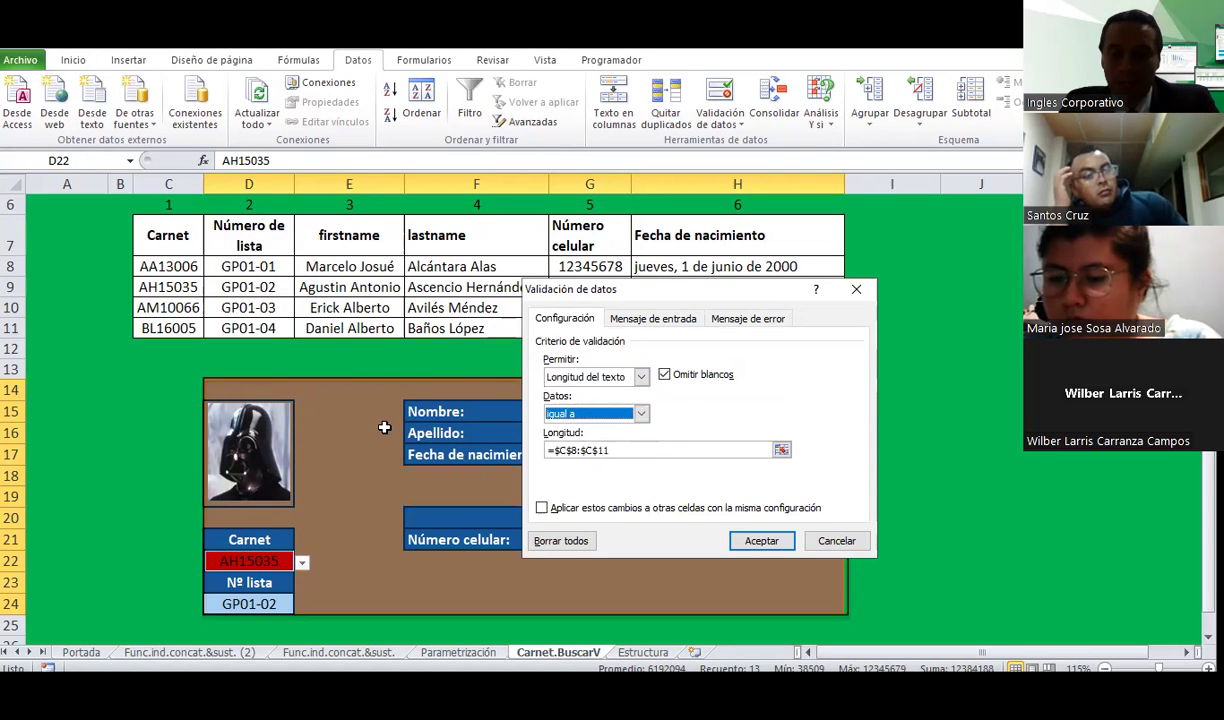
pyautogui.press('Tab')
pyautogui.press('Return')
# Step: Test the rule by entering asdas in Apellido, then cancel the rejected entry
pyautogui.click(150, 519)
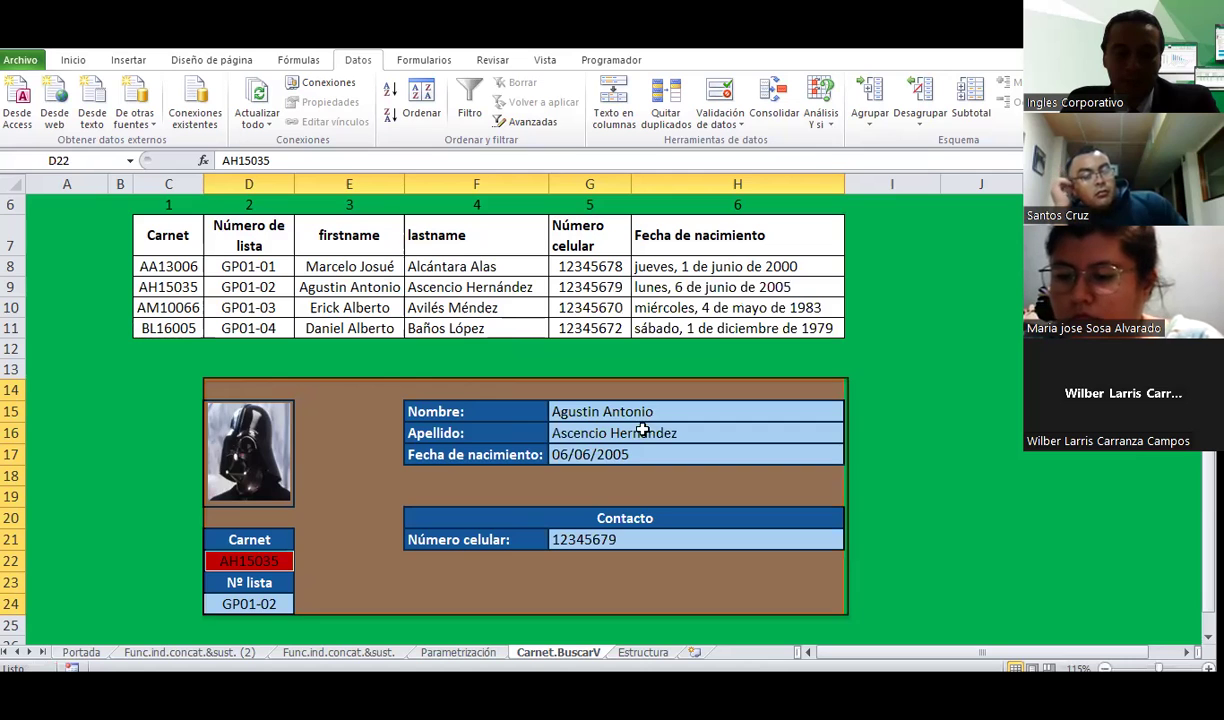
pyautogui.click(645, 437)
pyautogui.write('asdas')
pyautogui.press('Return')
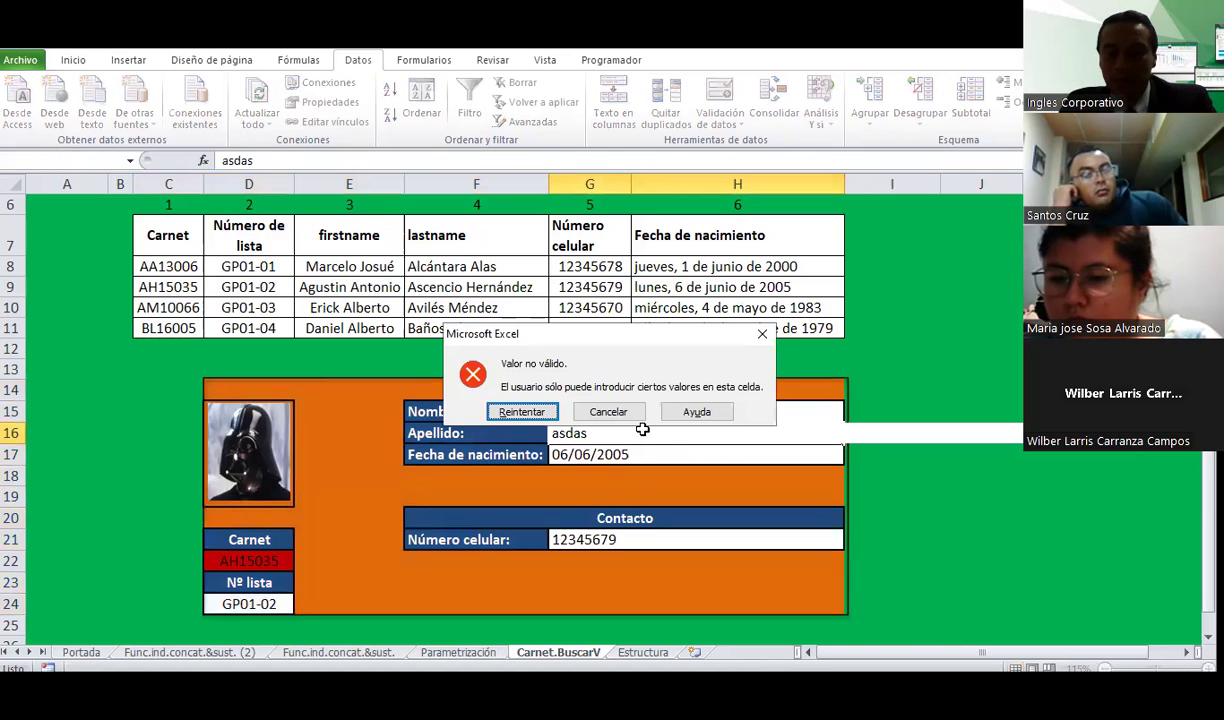
pyautogui.press('Escape')
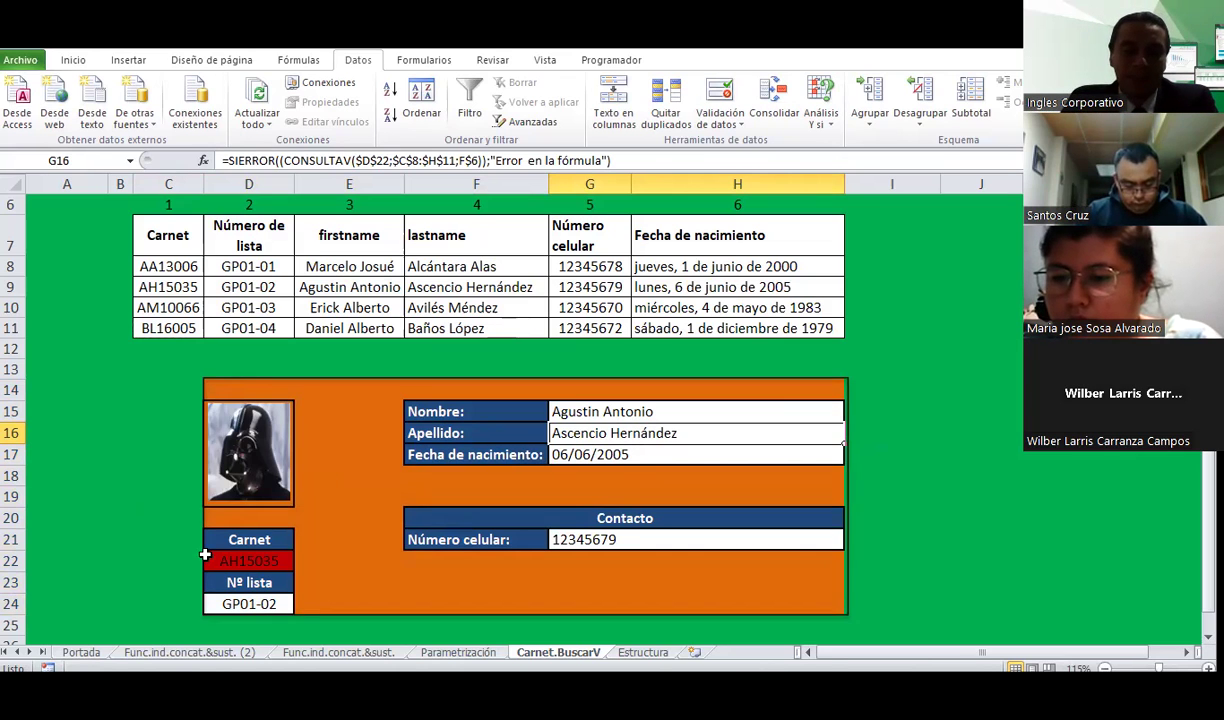
# Step: Switch D22's validation to a Lista with source =$C$8:$C$11
pyautogui.click(228, 561)
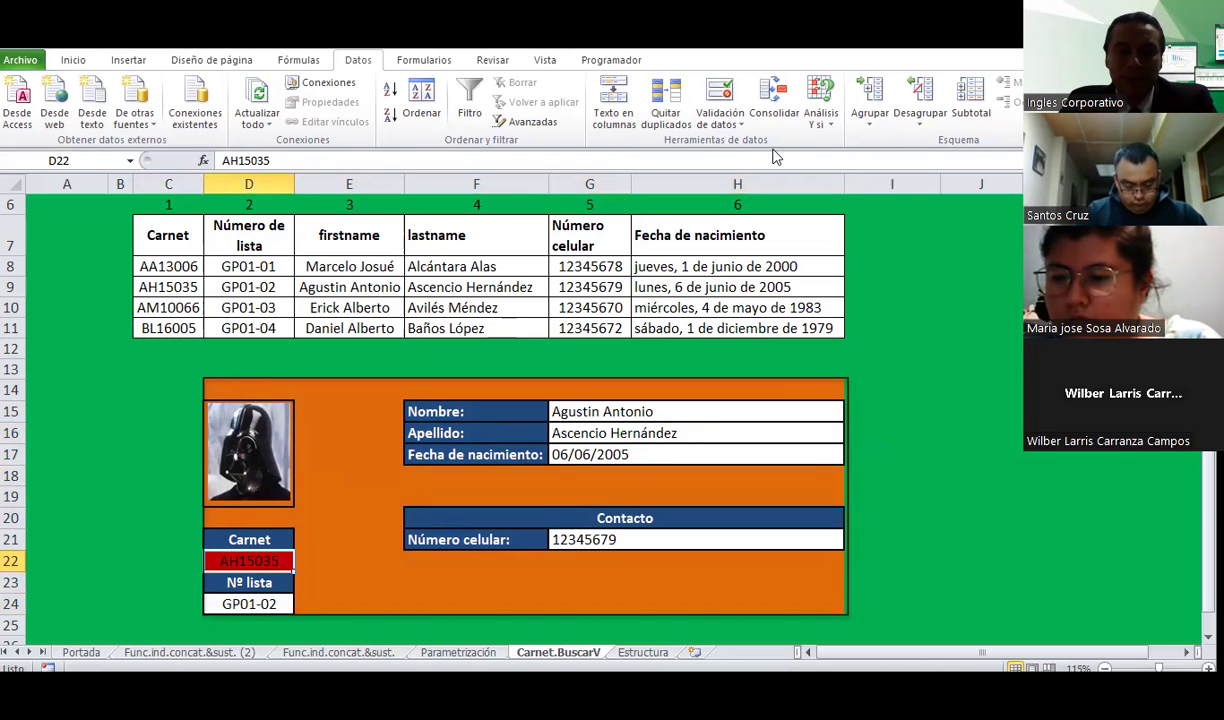
pyautogui.click(720, 120)
pyautogui.press('Return')
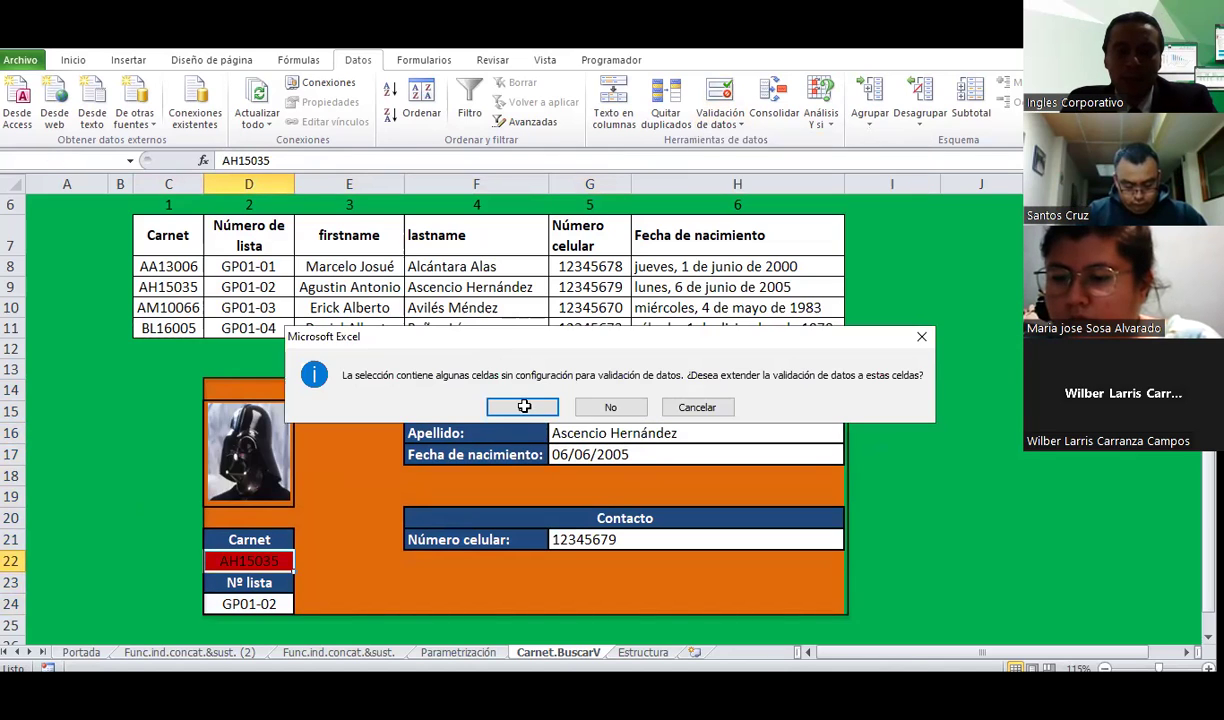
pyautogui.click(524, 406)
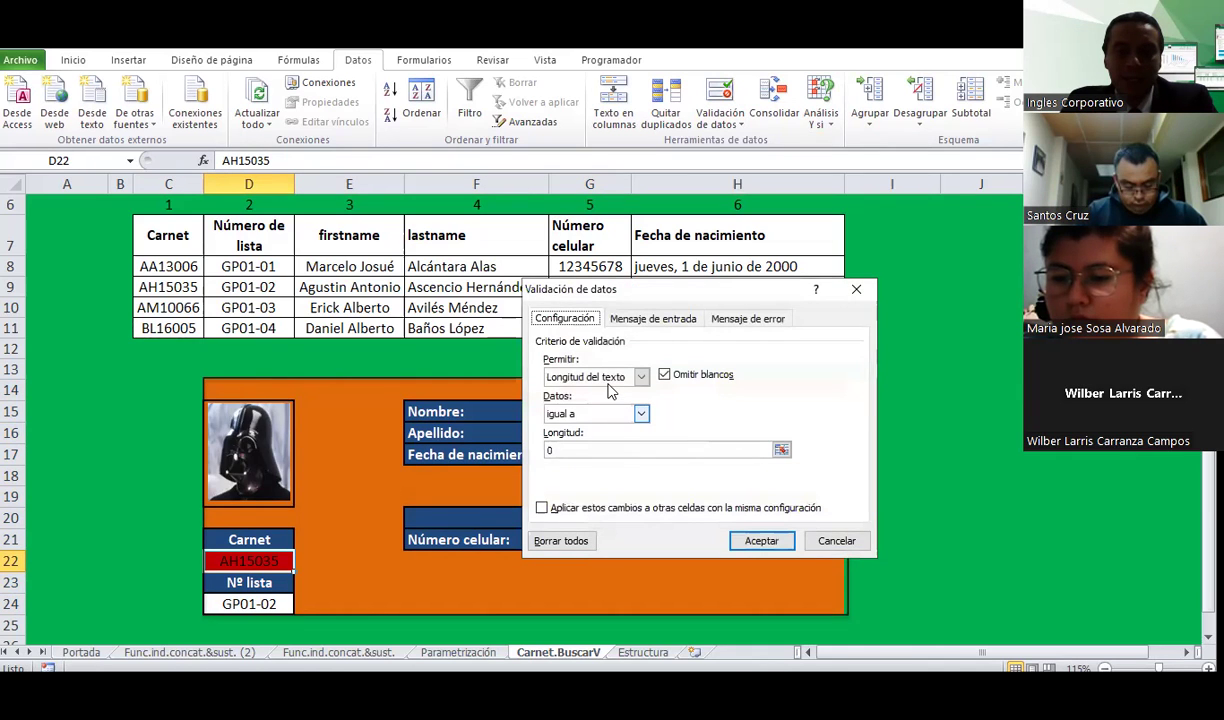
pyautogui.click(589, 376)
pyautogui.click(556, 428)
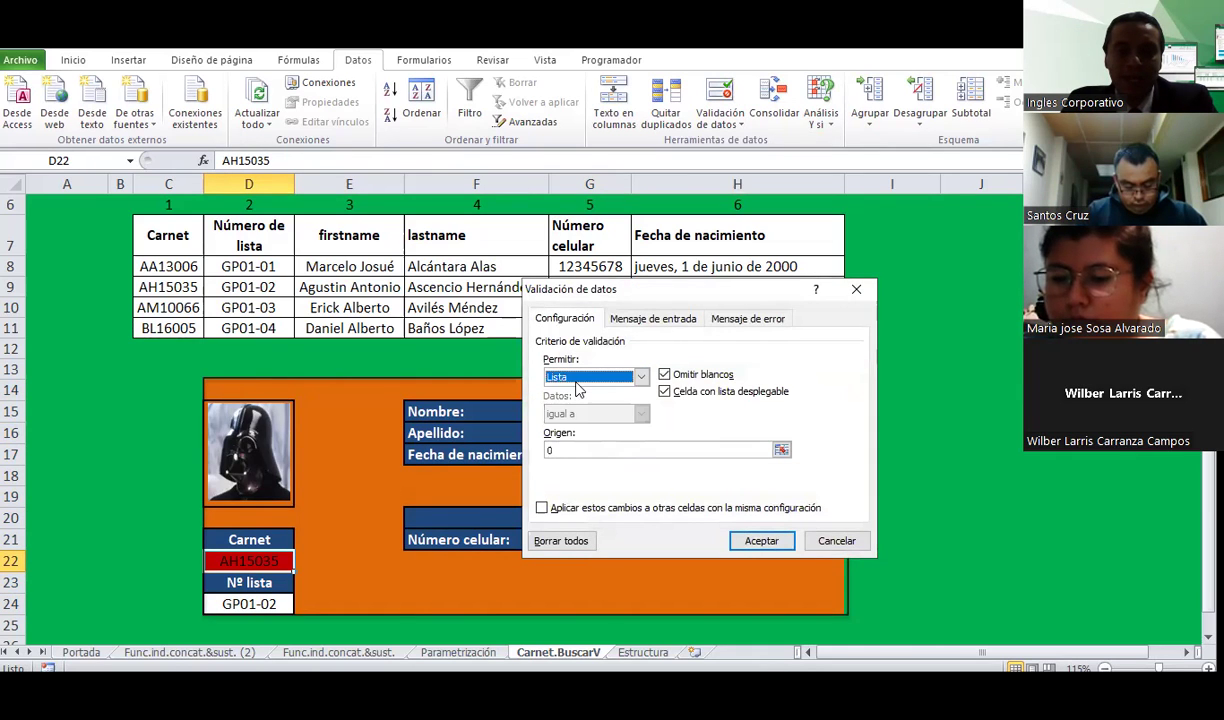
pyautogui.click(549, 451)
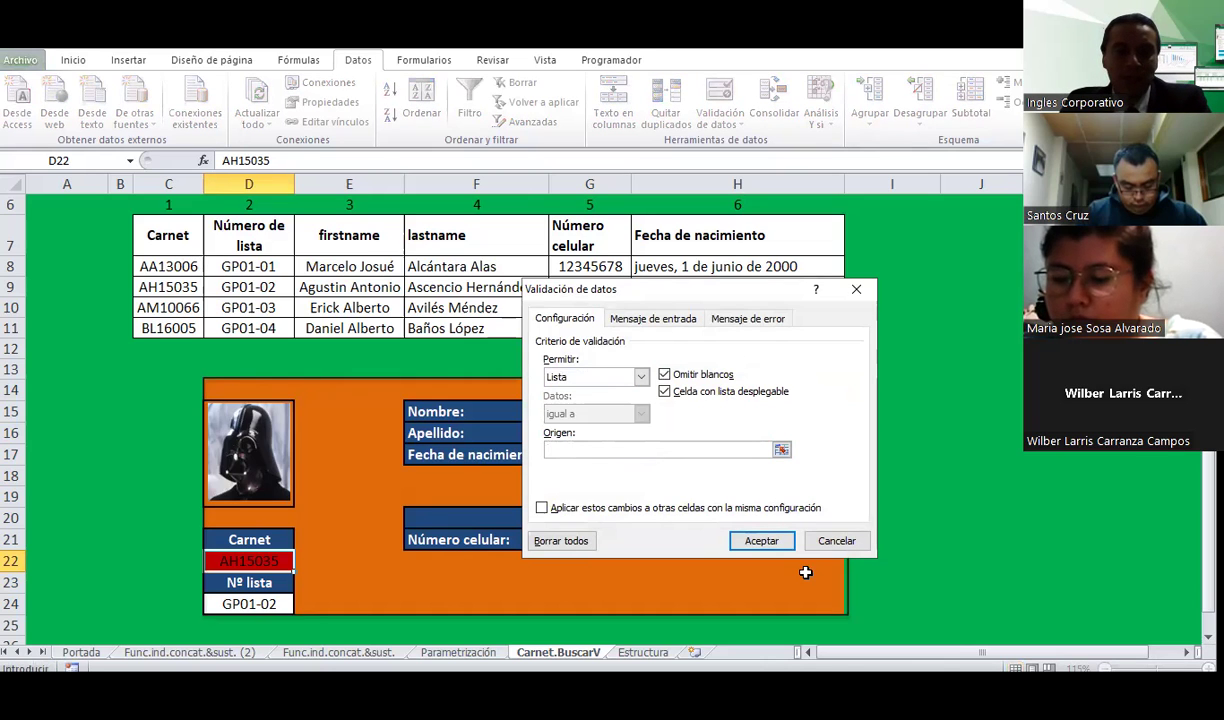
pyautogui.moveTo(168, 266); pyautogui.dragTo(168, 328)
pyautogui.click(764, 540)
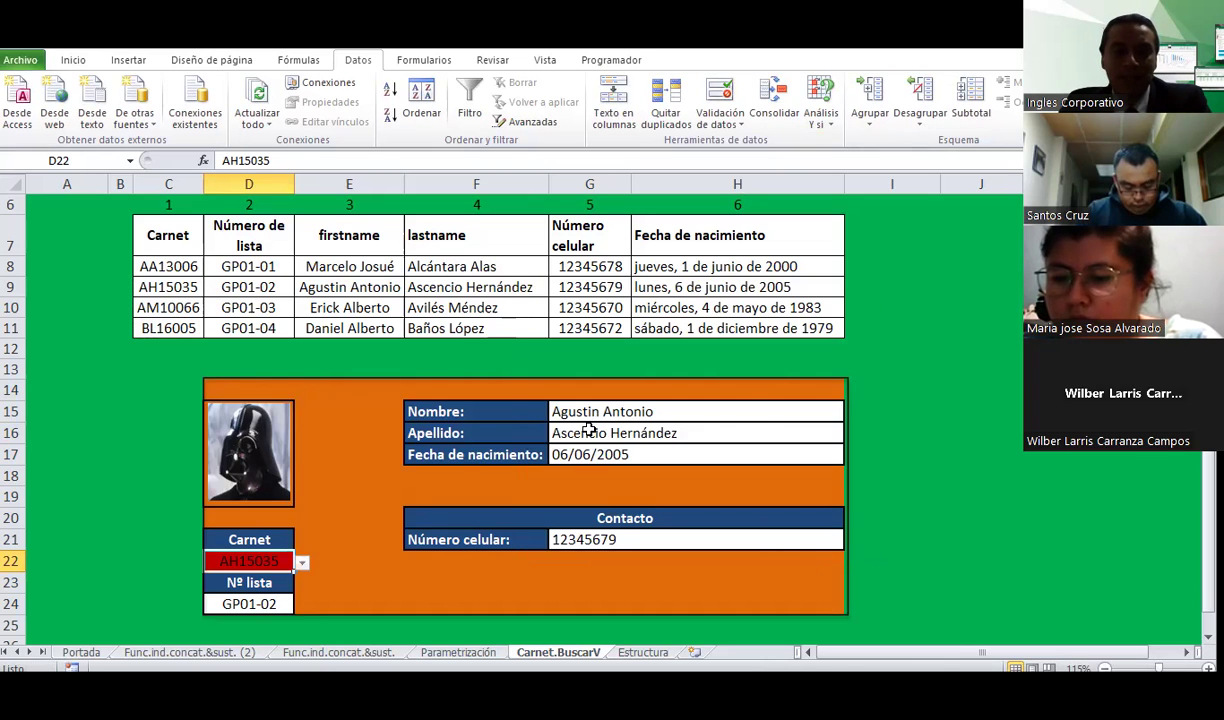
# Step: Review the surname, birth-date, phone and list-number lookup cells on the card
pyautogui.click(590, 431)
pyautogui.press('Down')
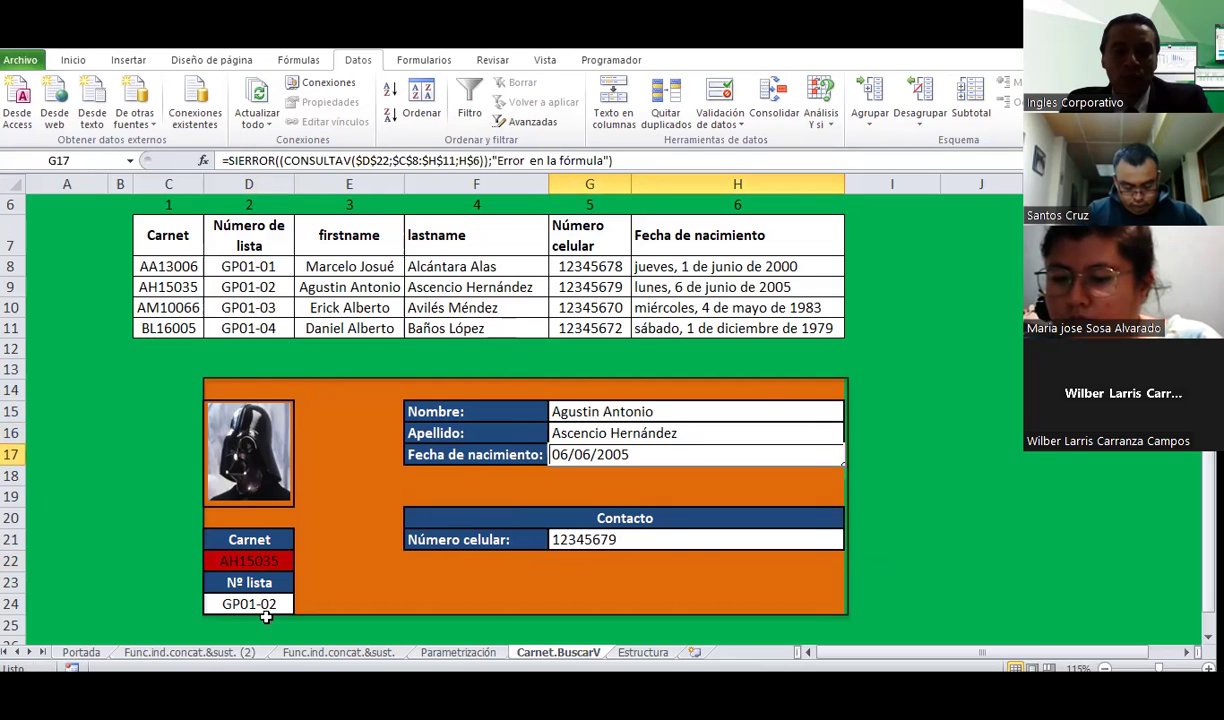
pyautogui.press('Down')
pyautogui.press('Down')
pyautogui.press('Down')
pyautogui.press('Down')
pyautogui.press('Down')
pyautogui.press('Down')
pyautogui.press('Left')
pyautogui.press('Left')
pyautogui.press('Left')
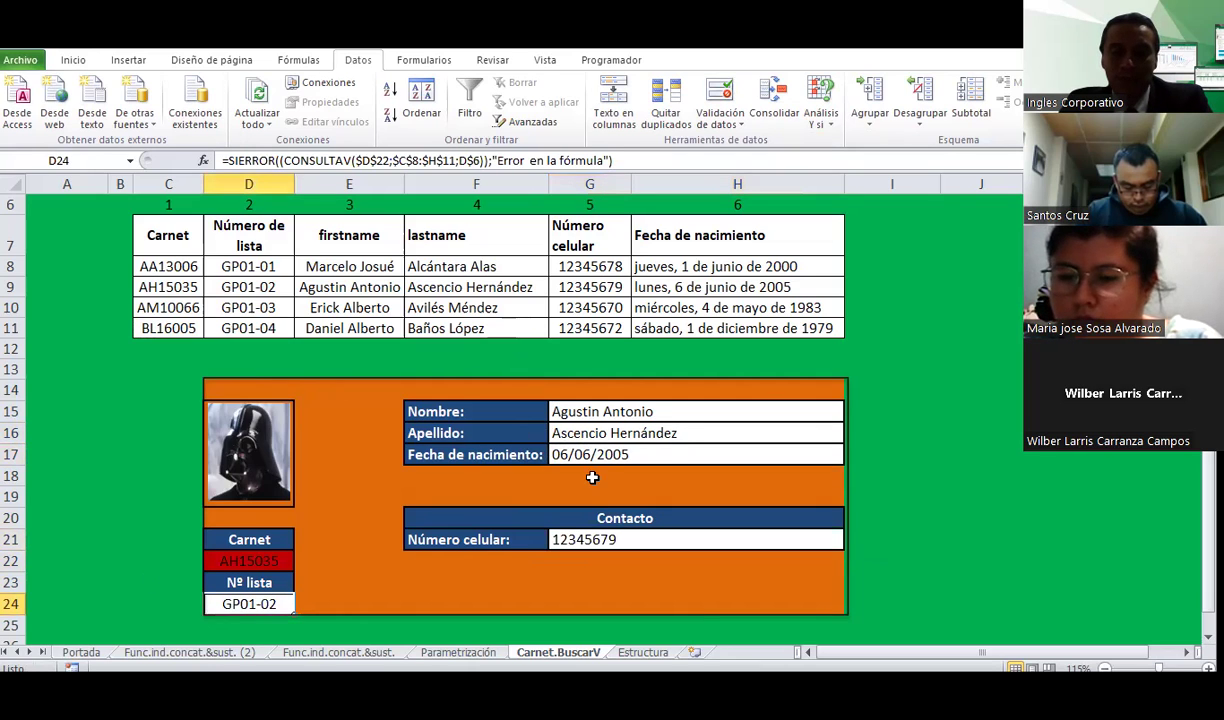
pyautogui.click(592, 478)
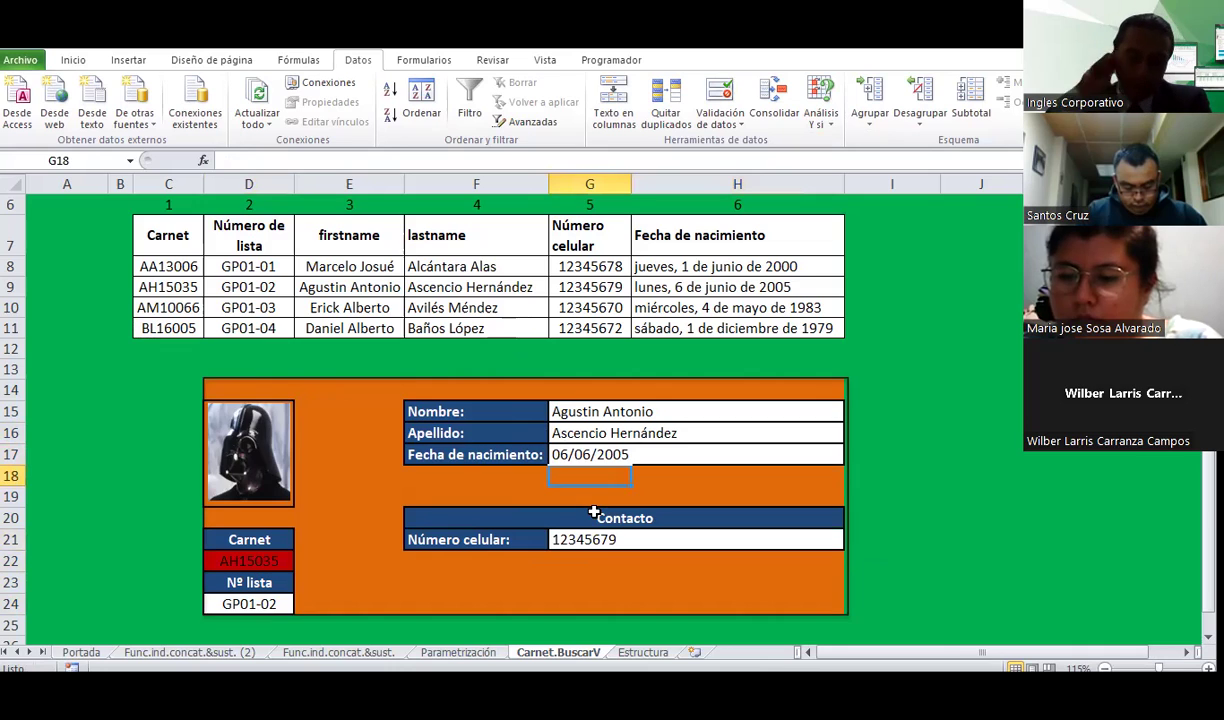